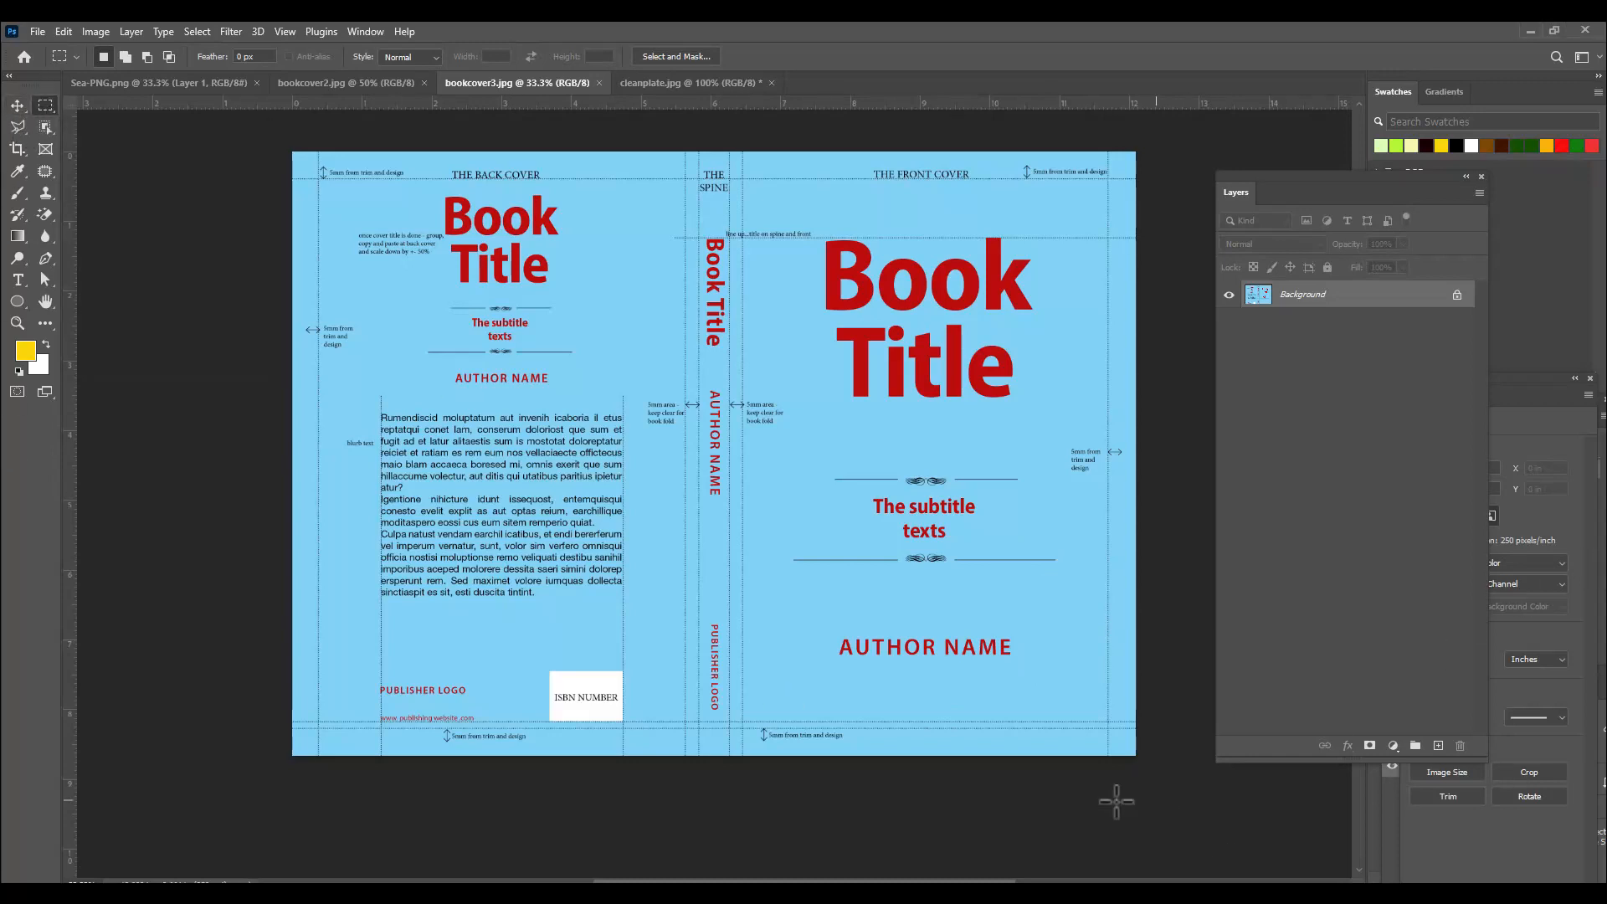
Cover the front cover's author name and subtitle with the light blue #81d1f6 sampled from the cover background.
left_click_drag(818, 621, 1026, 679)
left_click(25, 350)
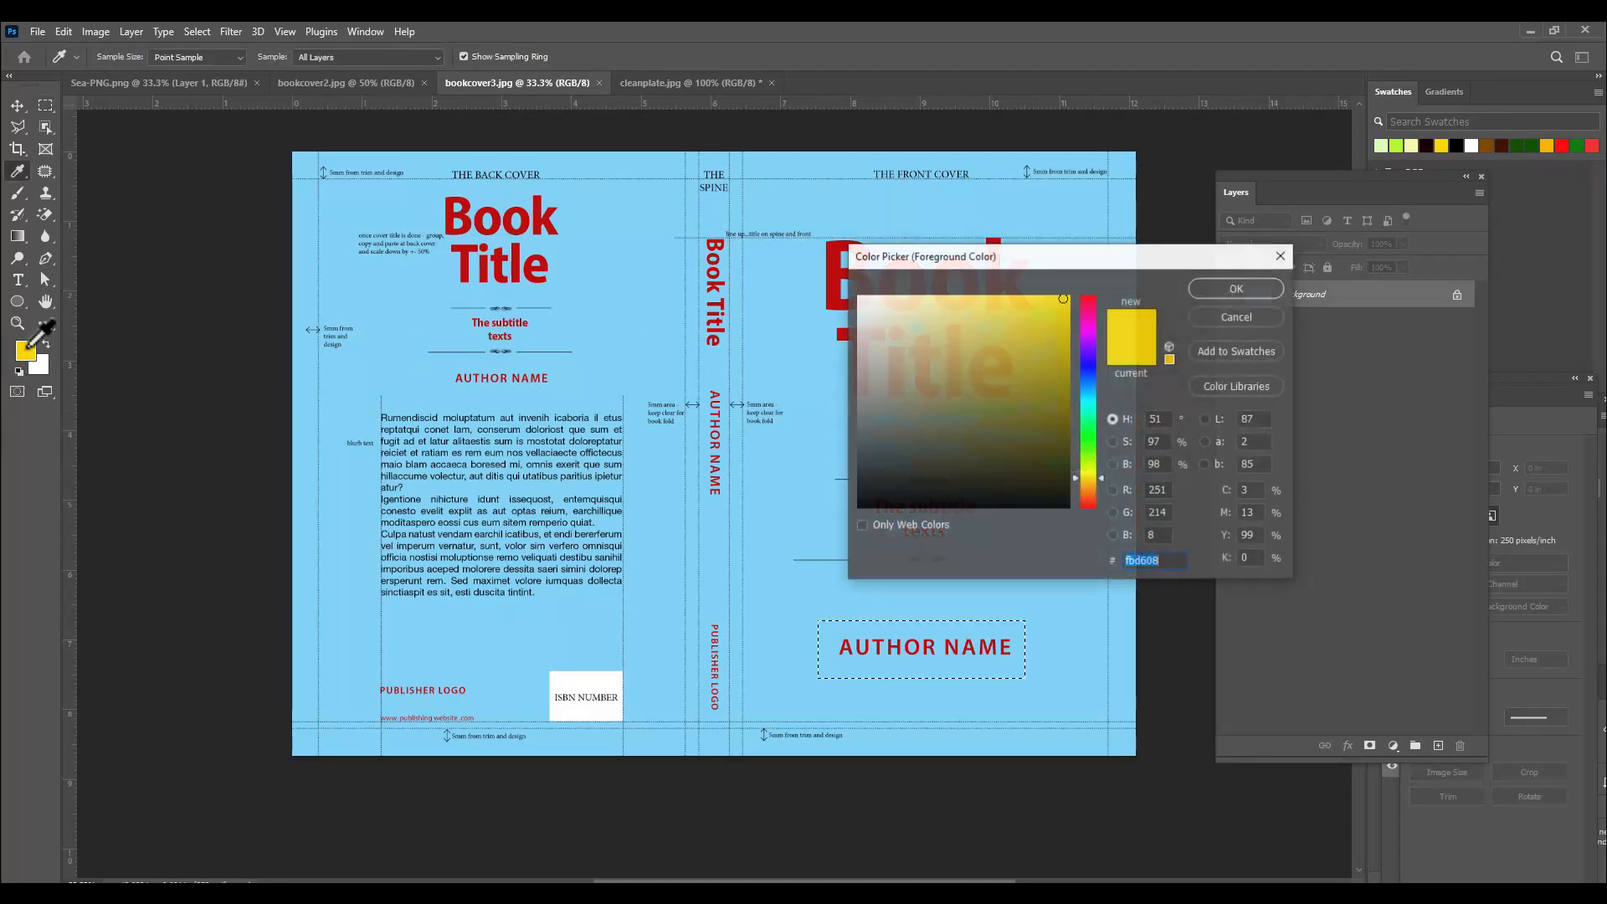
left_click(575, 331)
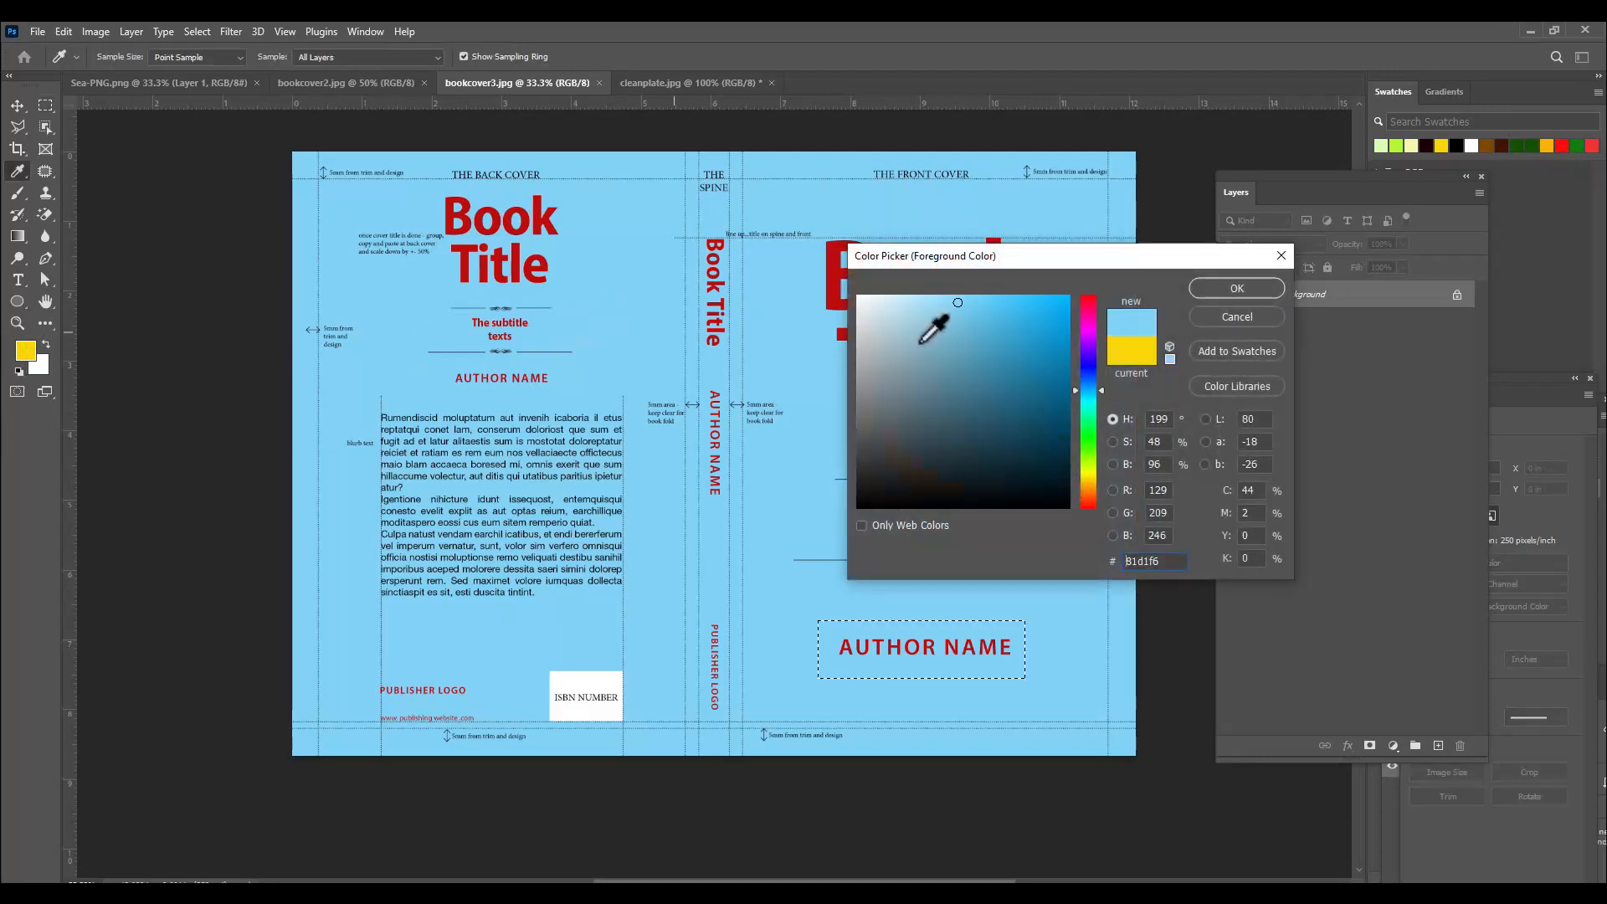
left_click(1228, 286)
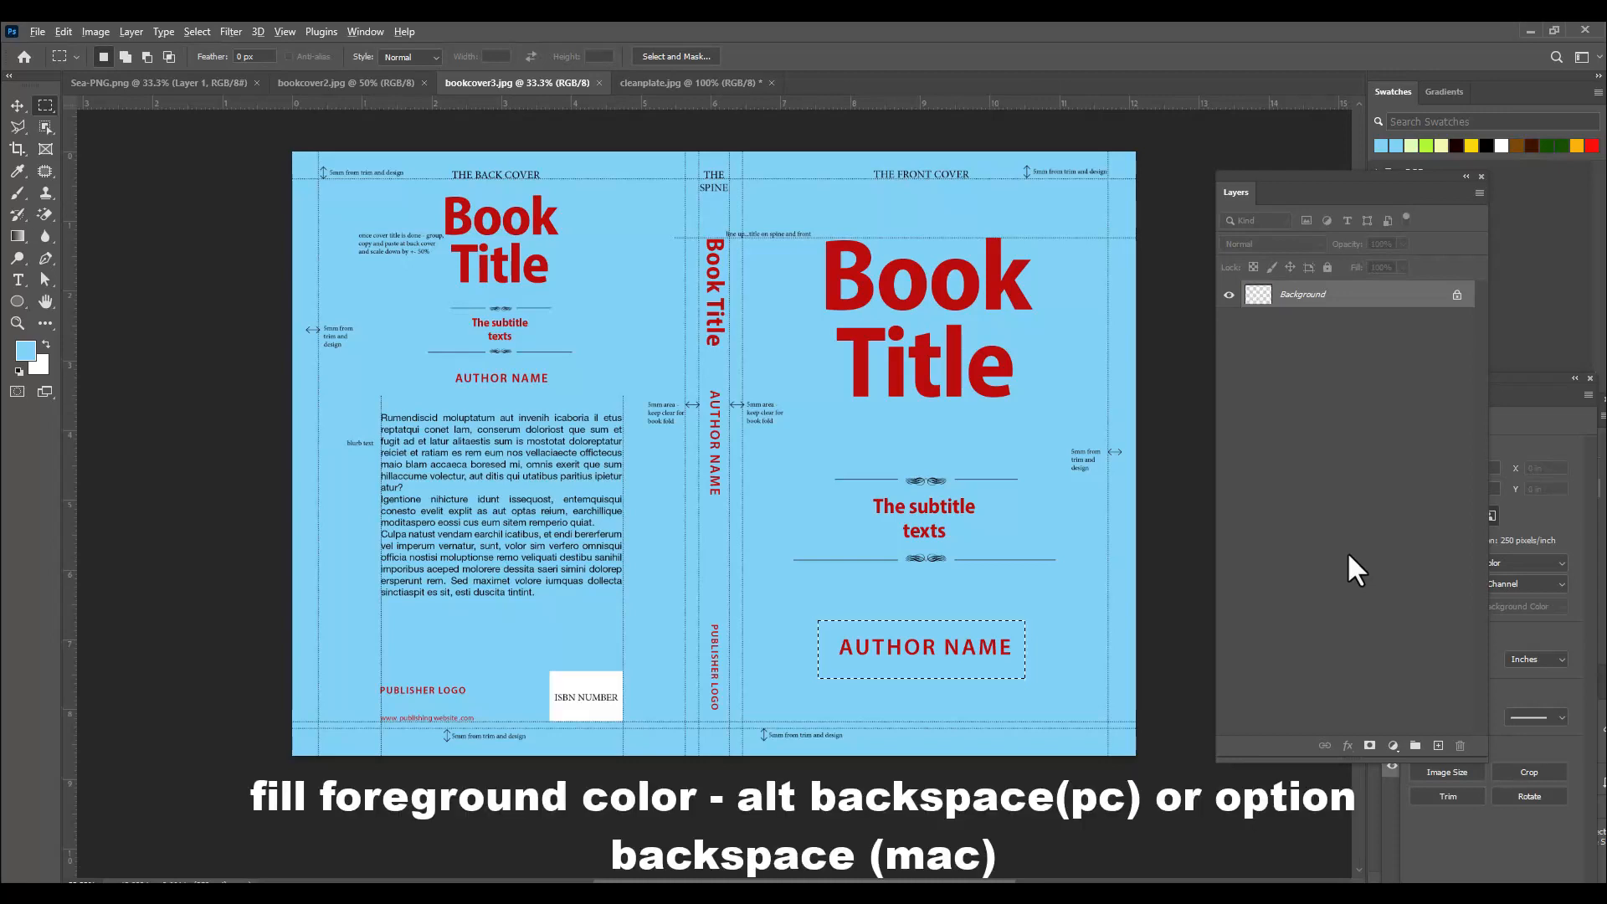
key("alt+BackSpace")
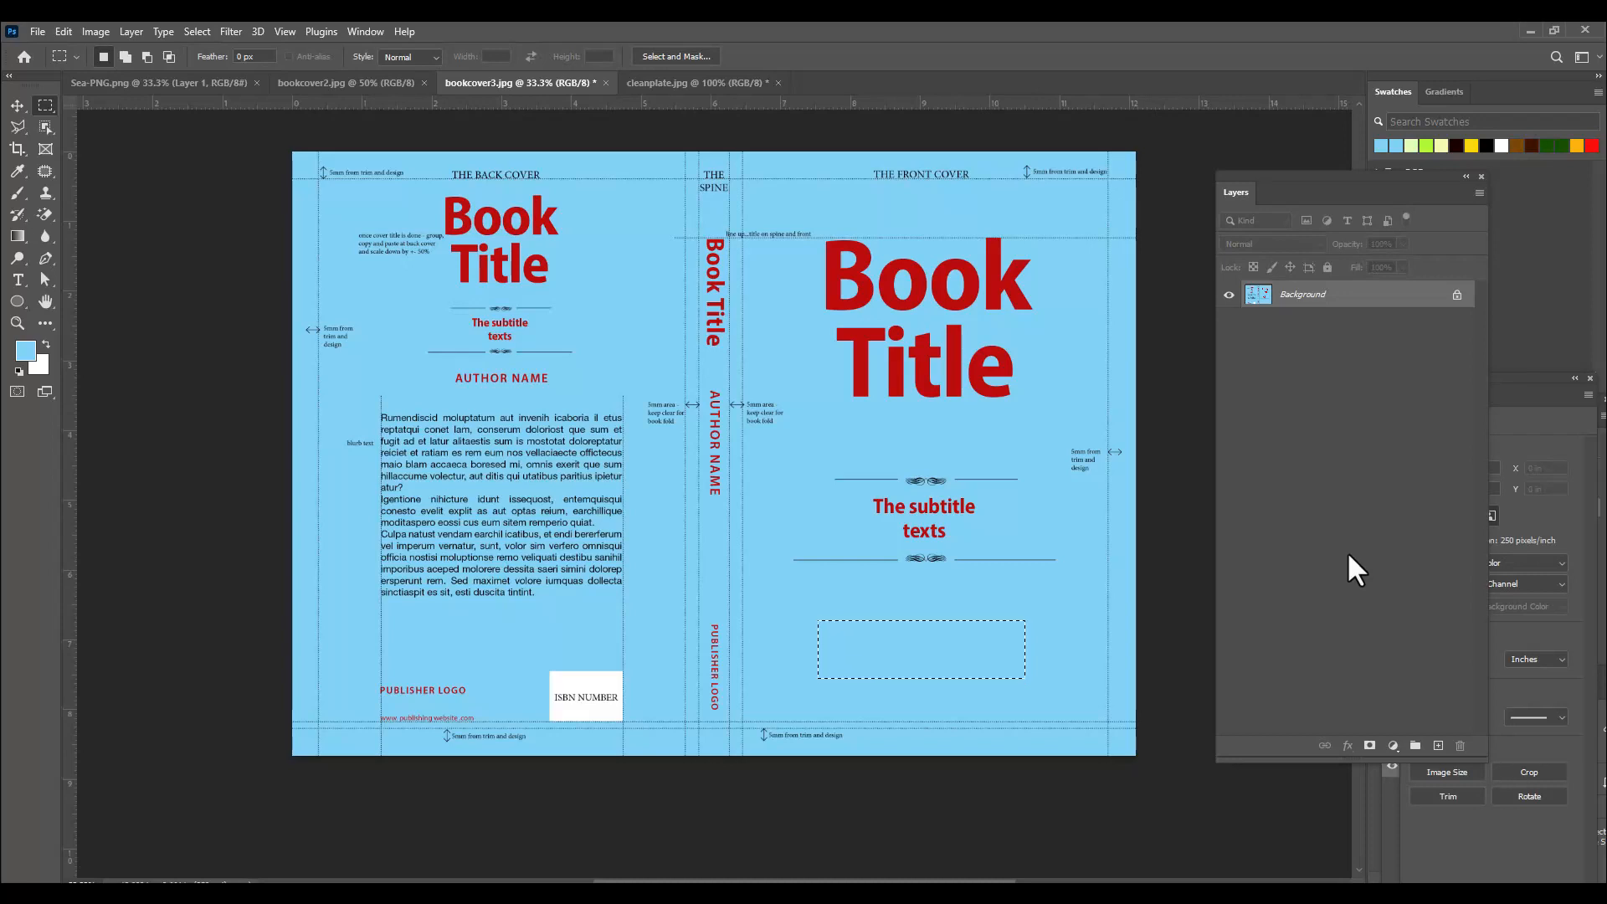
key("ctrl+d")
left_click_drag(858, 494, 998, 548)
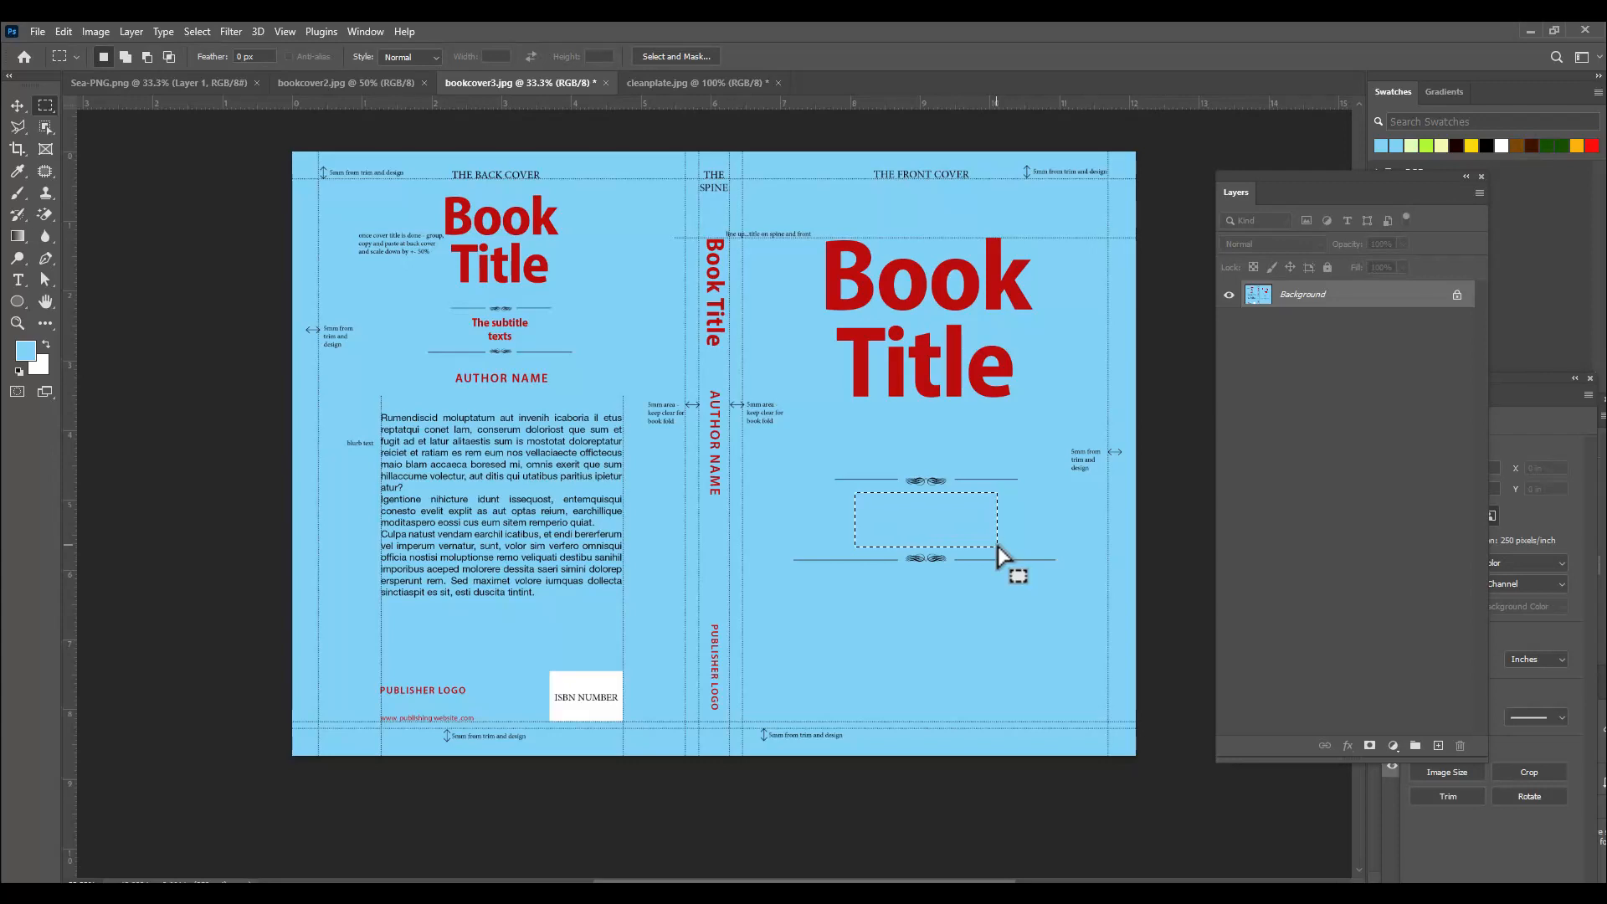
key("ctrl+d")
Switch to bookcover2.jpg, zoom in, and sample the teal cover background as the foreground colour.
left_click(347, 83)
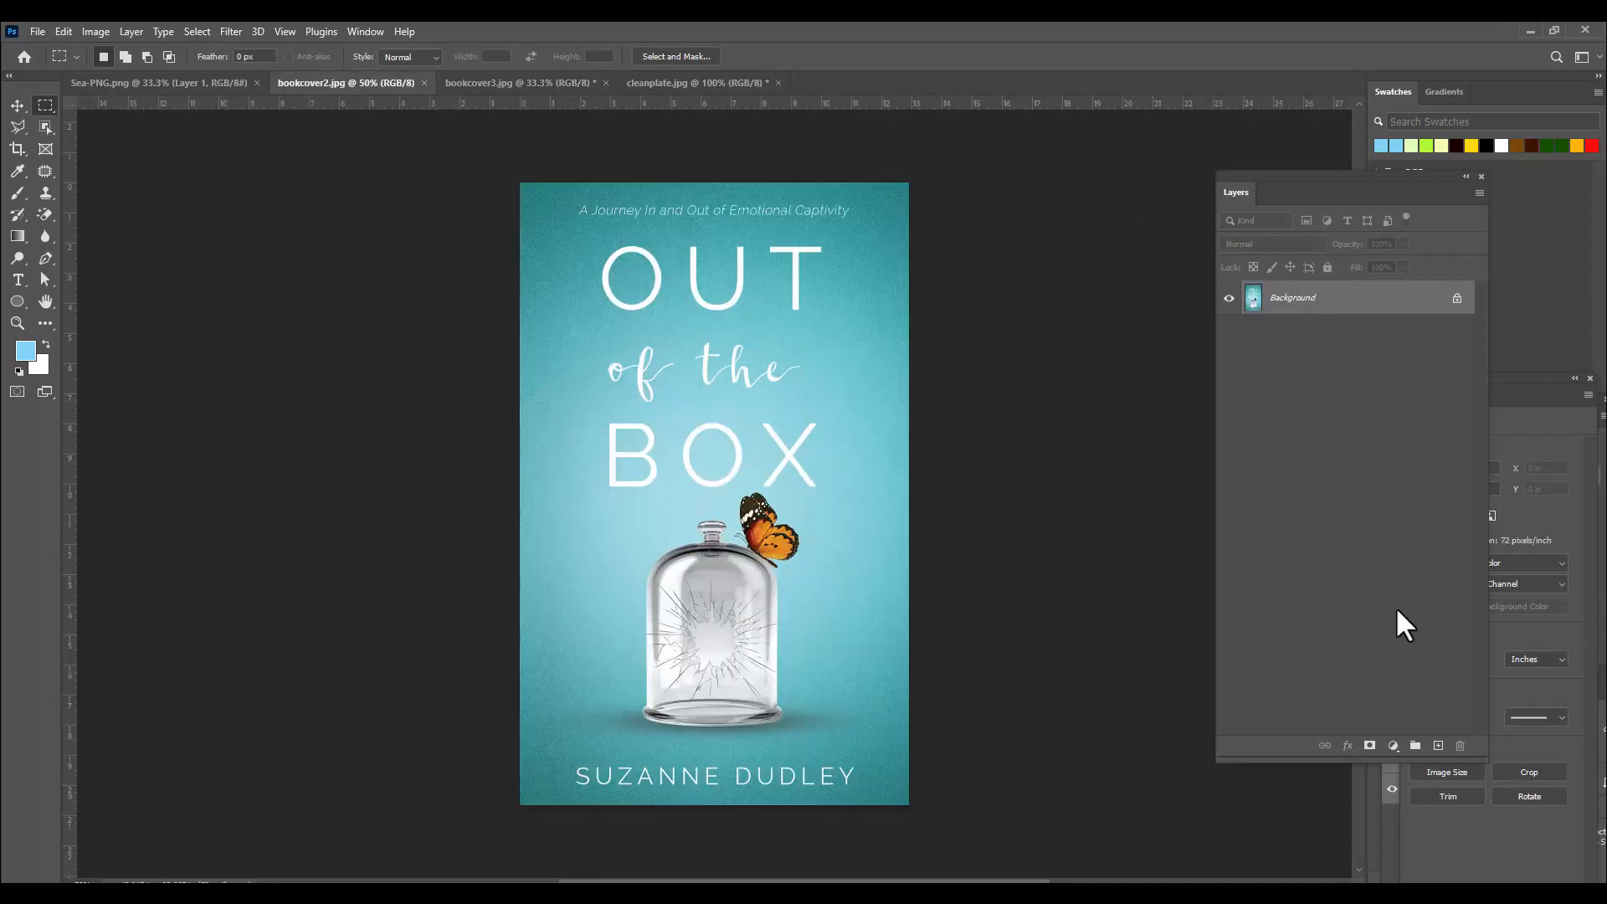
key("ctrl+plus")
scroll(1023, 487, "up", 2)
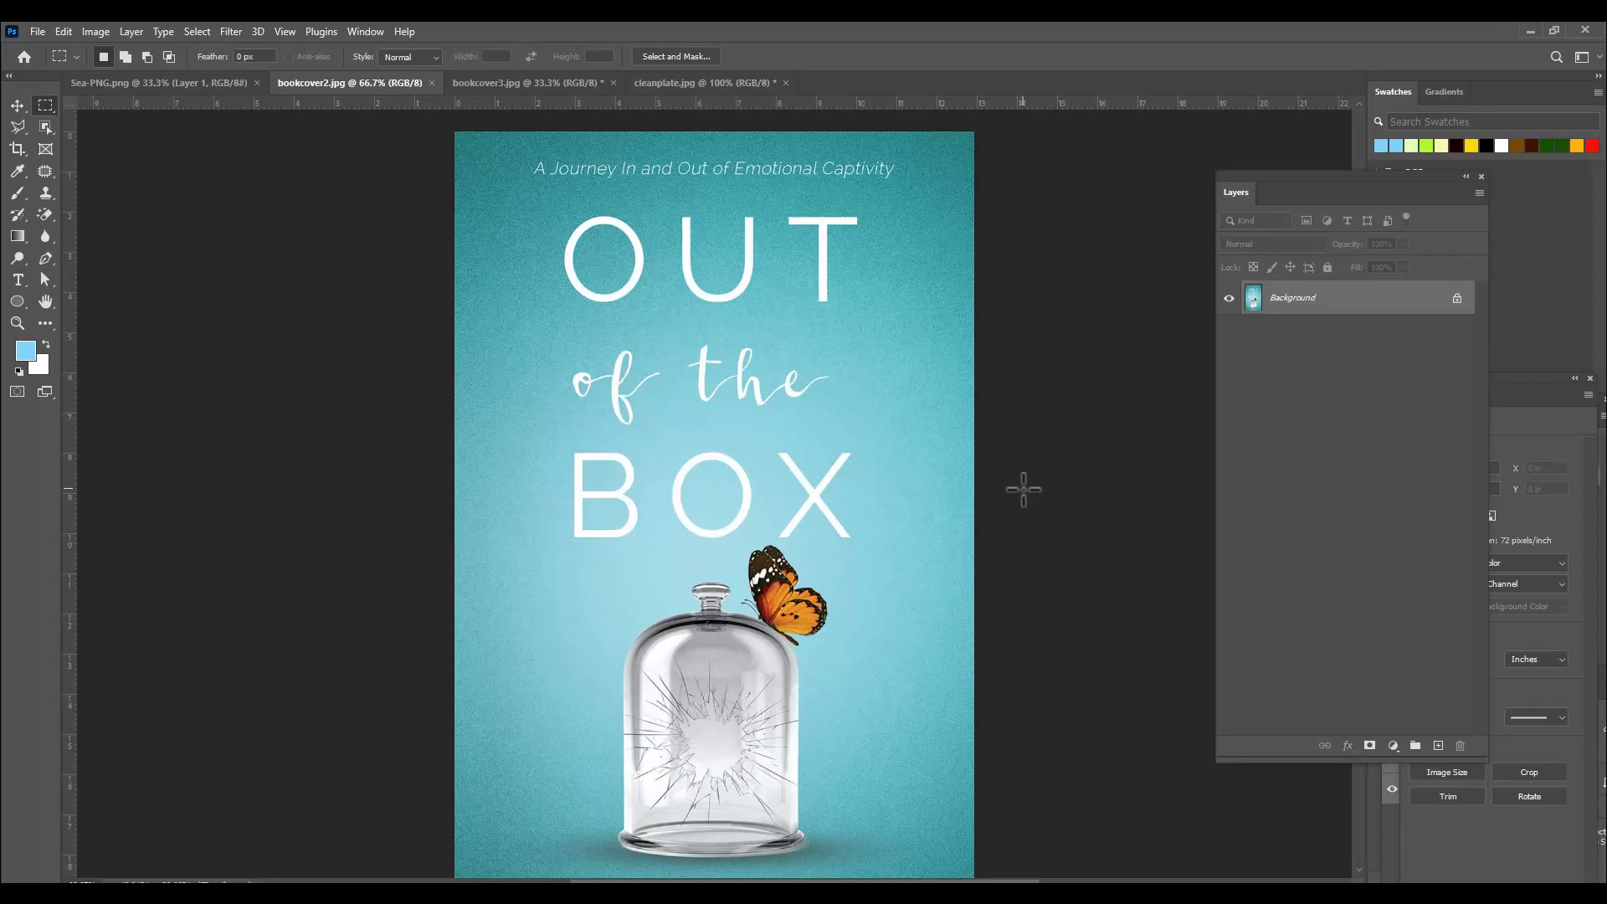
left_click(25, 352)
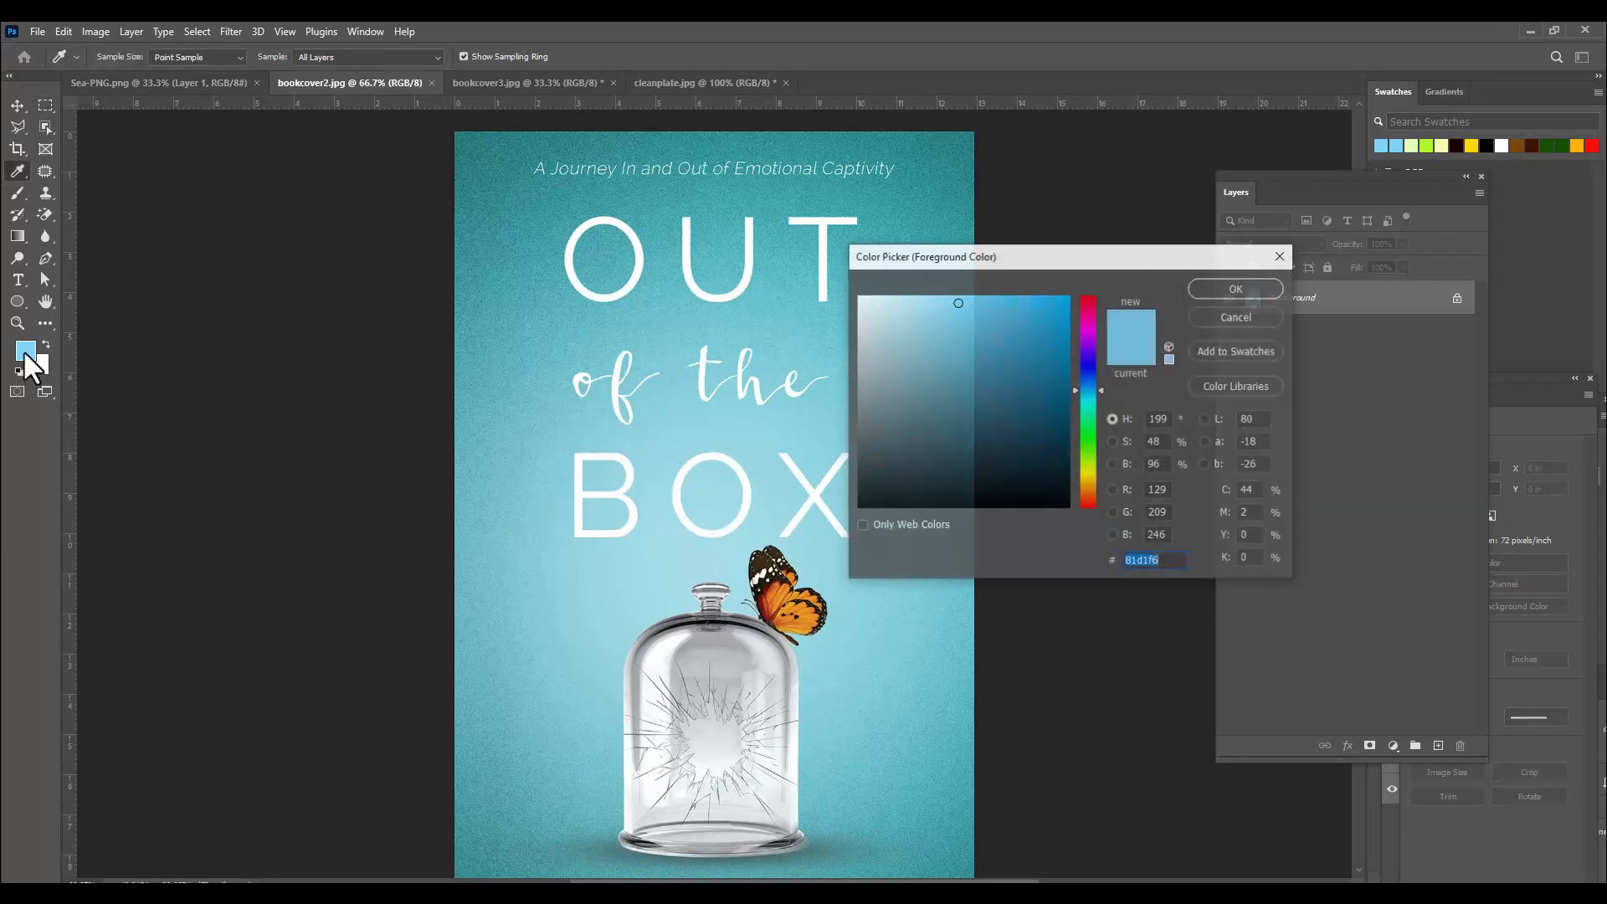
left_click_drag(1011, 289, 1004, 241)
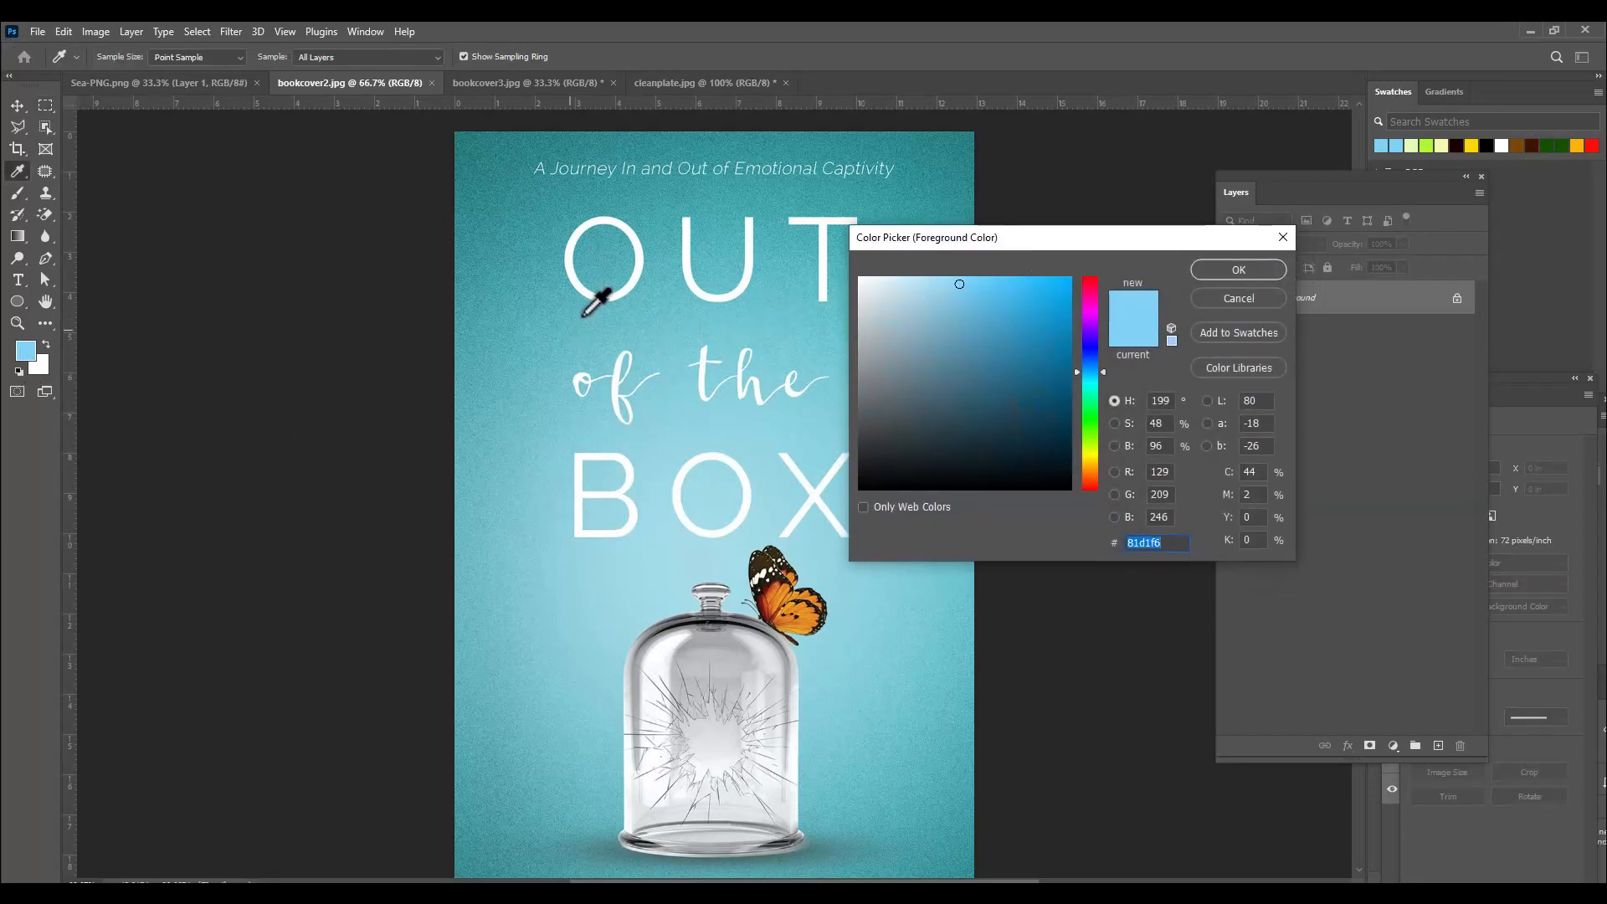
left_click(514, 265)
left_click(1198, 270)
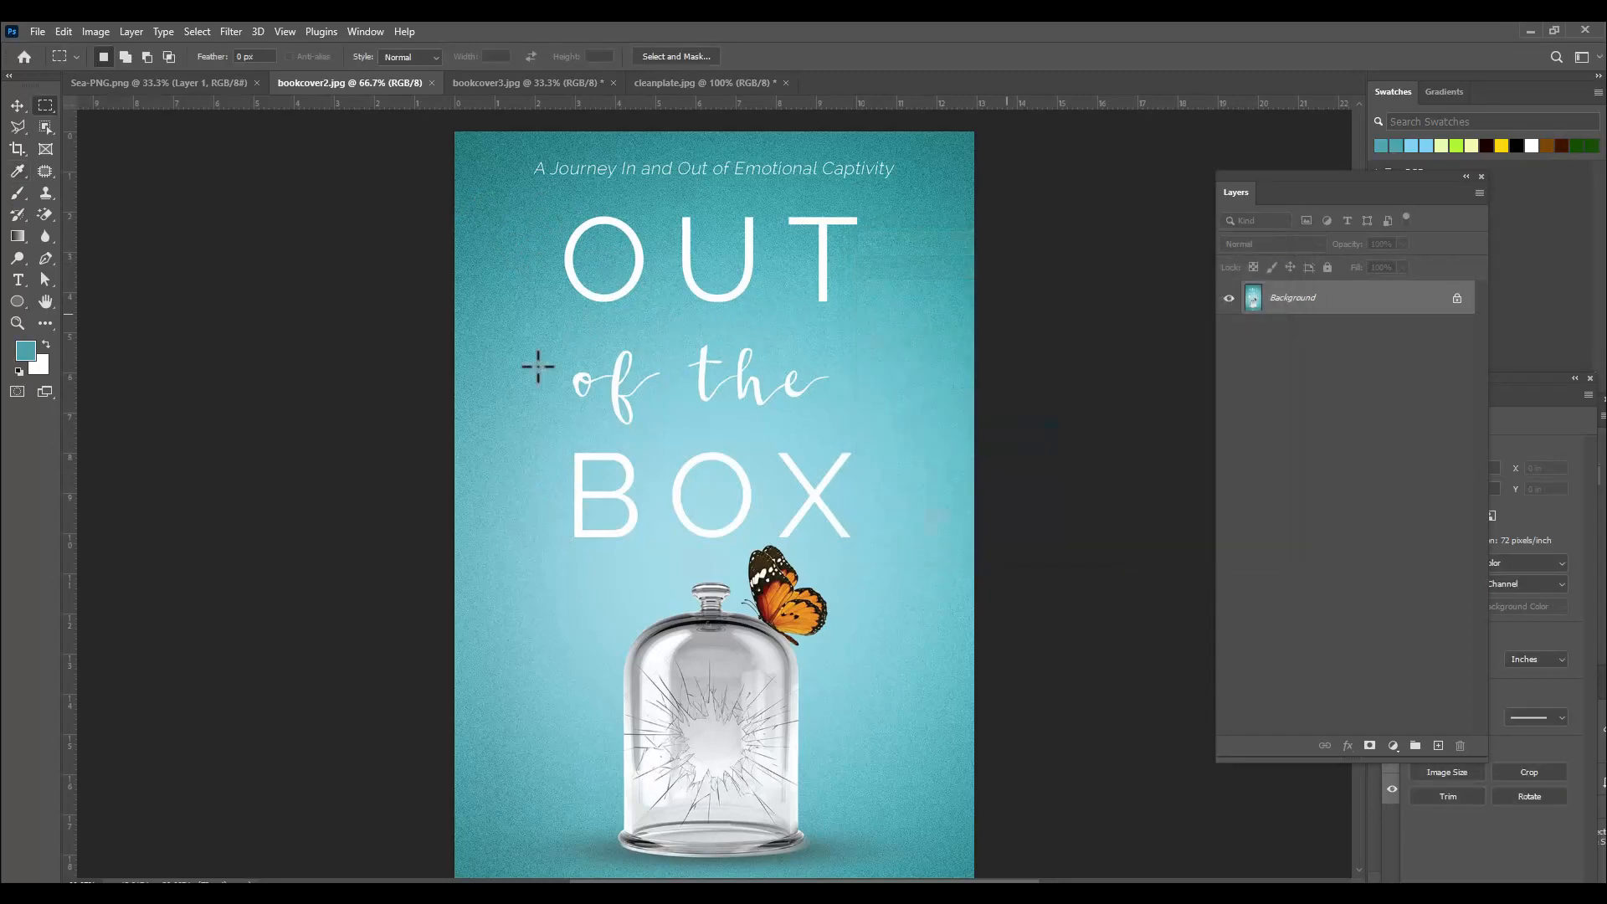
Fill a rectangle over the title word OUT with the teal foreground colour and undo the fill.
left_click(45, 107)
left_click_drag(537, 205, 880, 320)
key("ctrl+j")
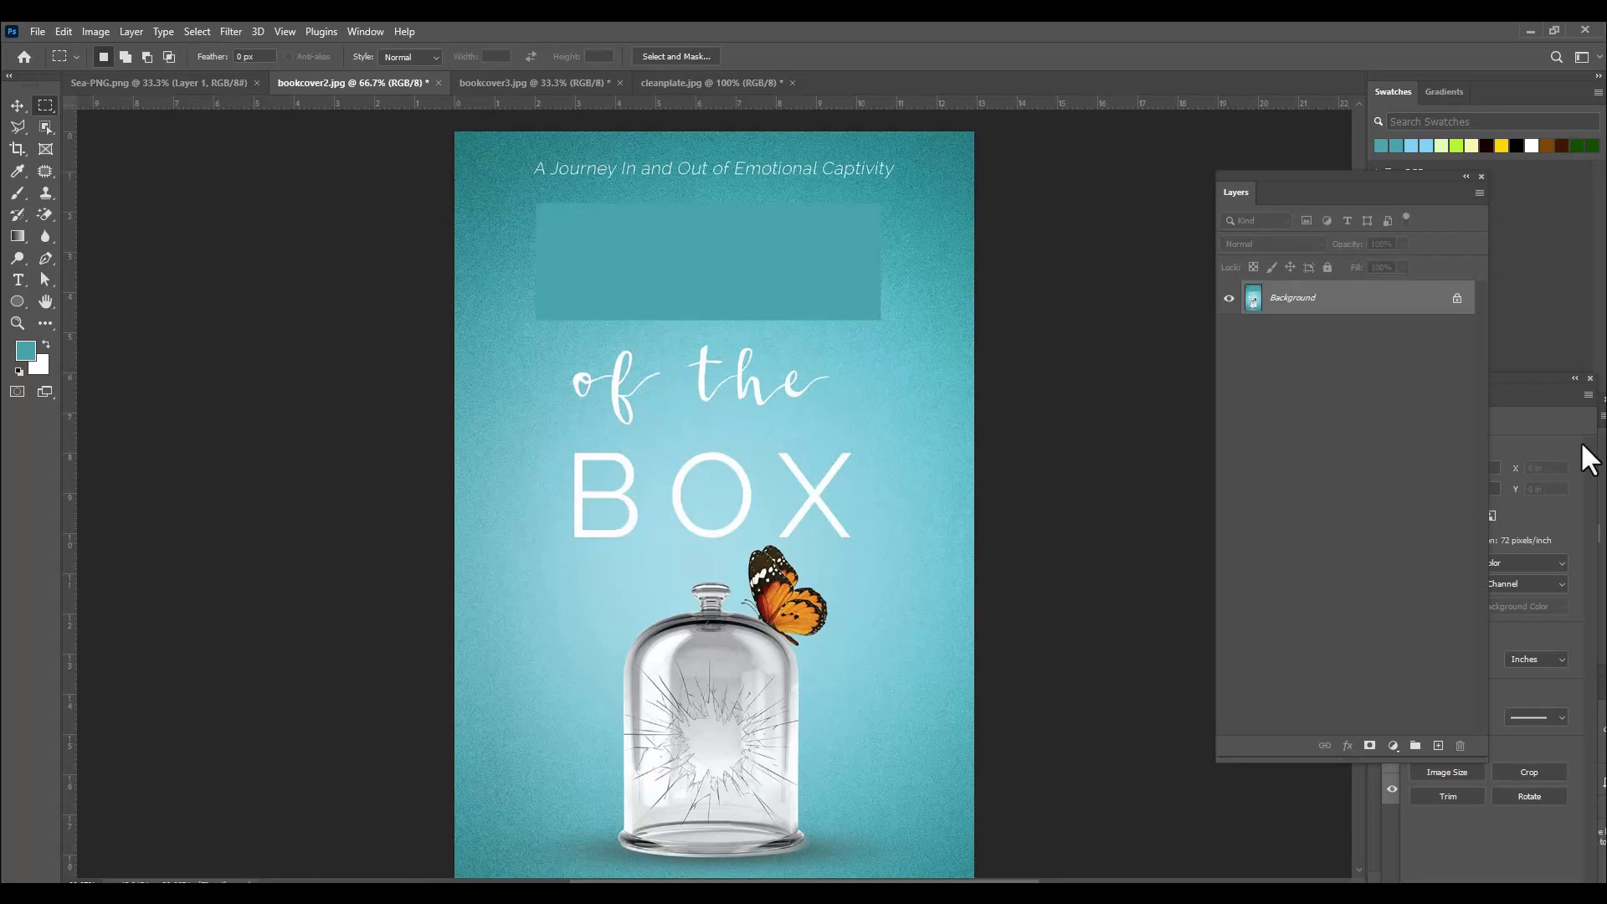
key("ctrl+z")
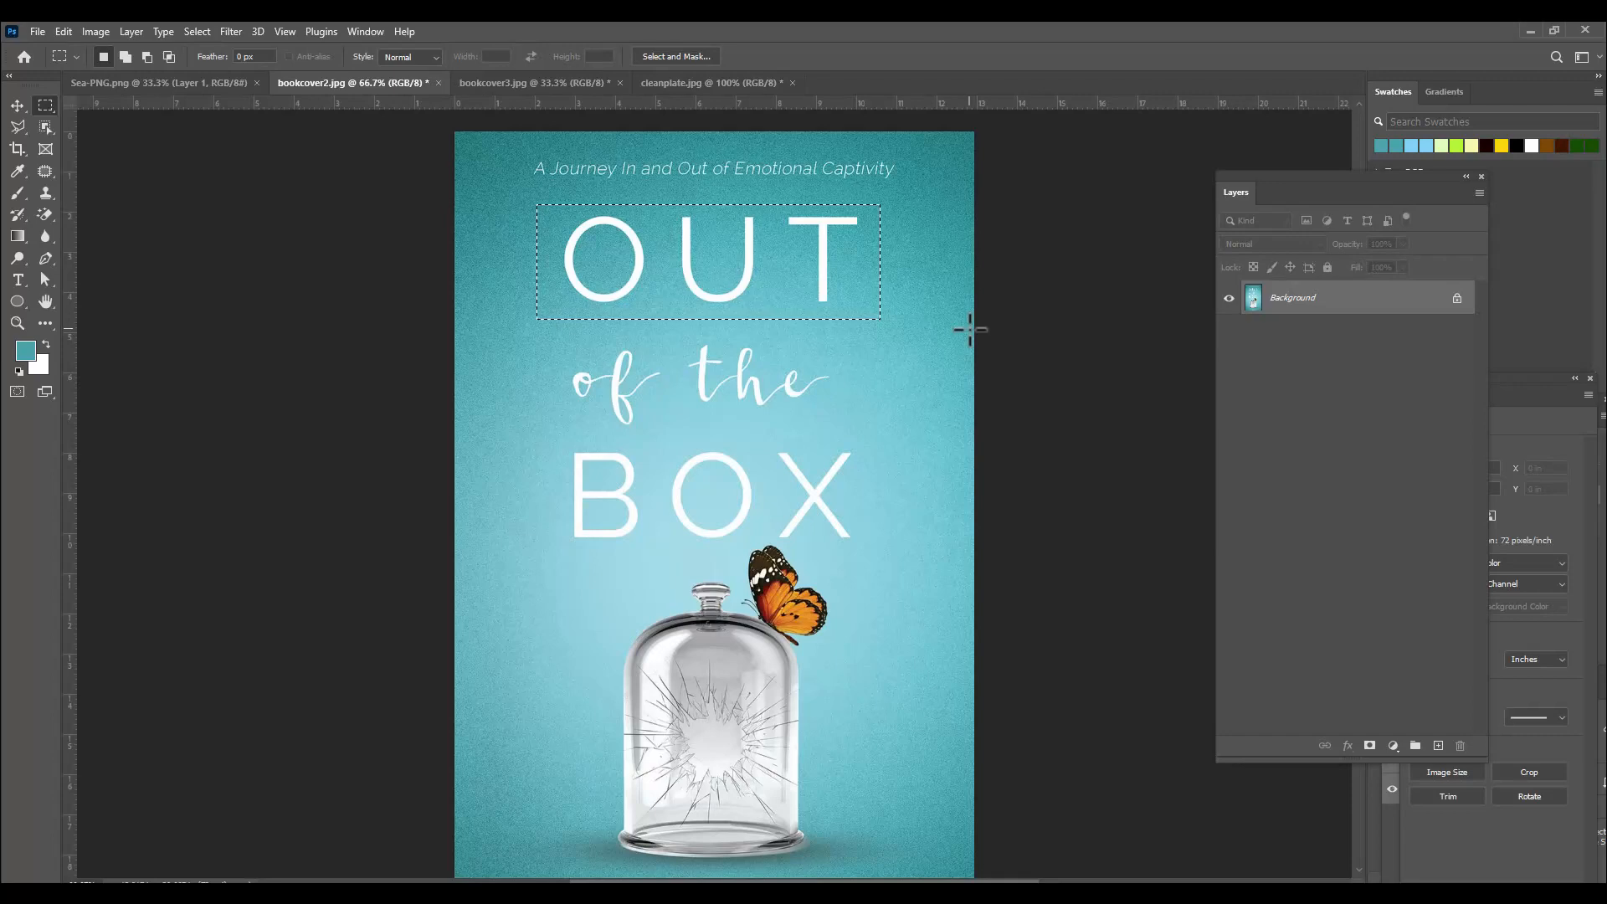
key("ctrl+d")
Remove the letter T of OUT by filling a rectangle around it with Content-Aware fill.
left_click_drag(776, 204, 875, 316)
right_click(837, 244)
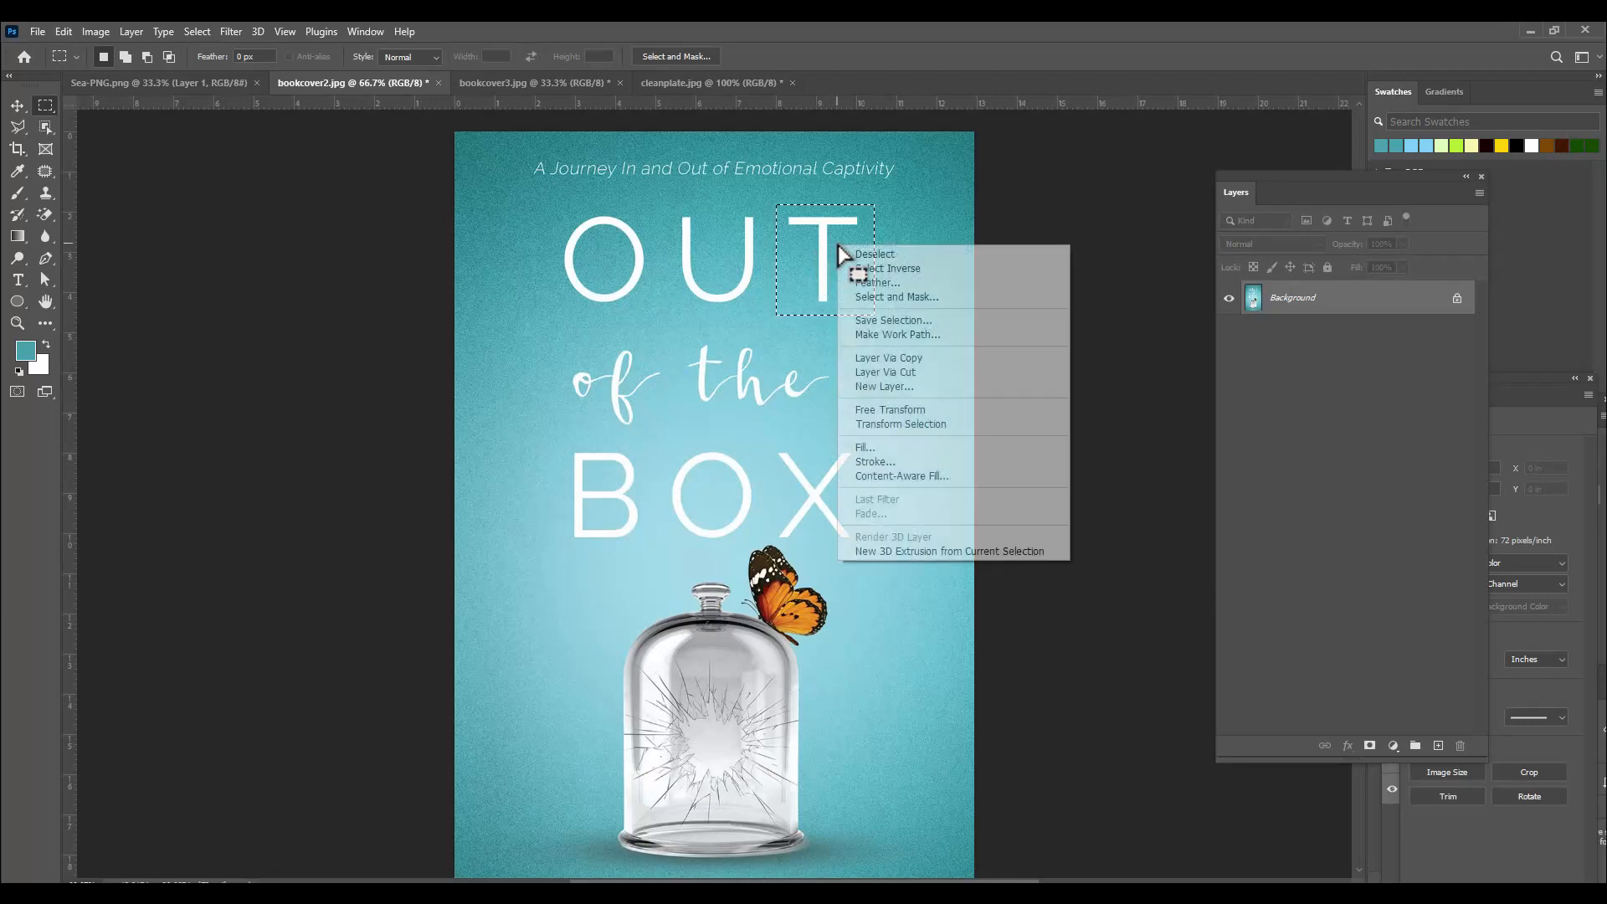
left_click(896, 450)
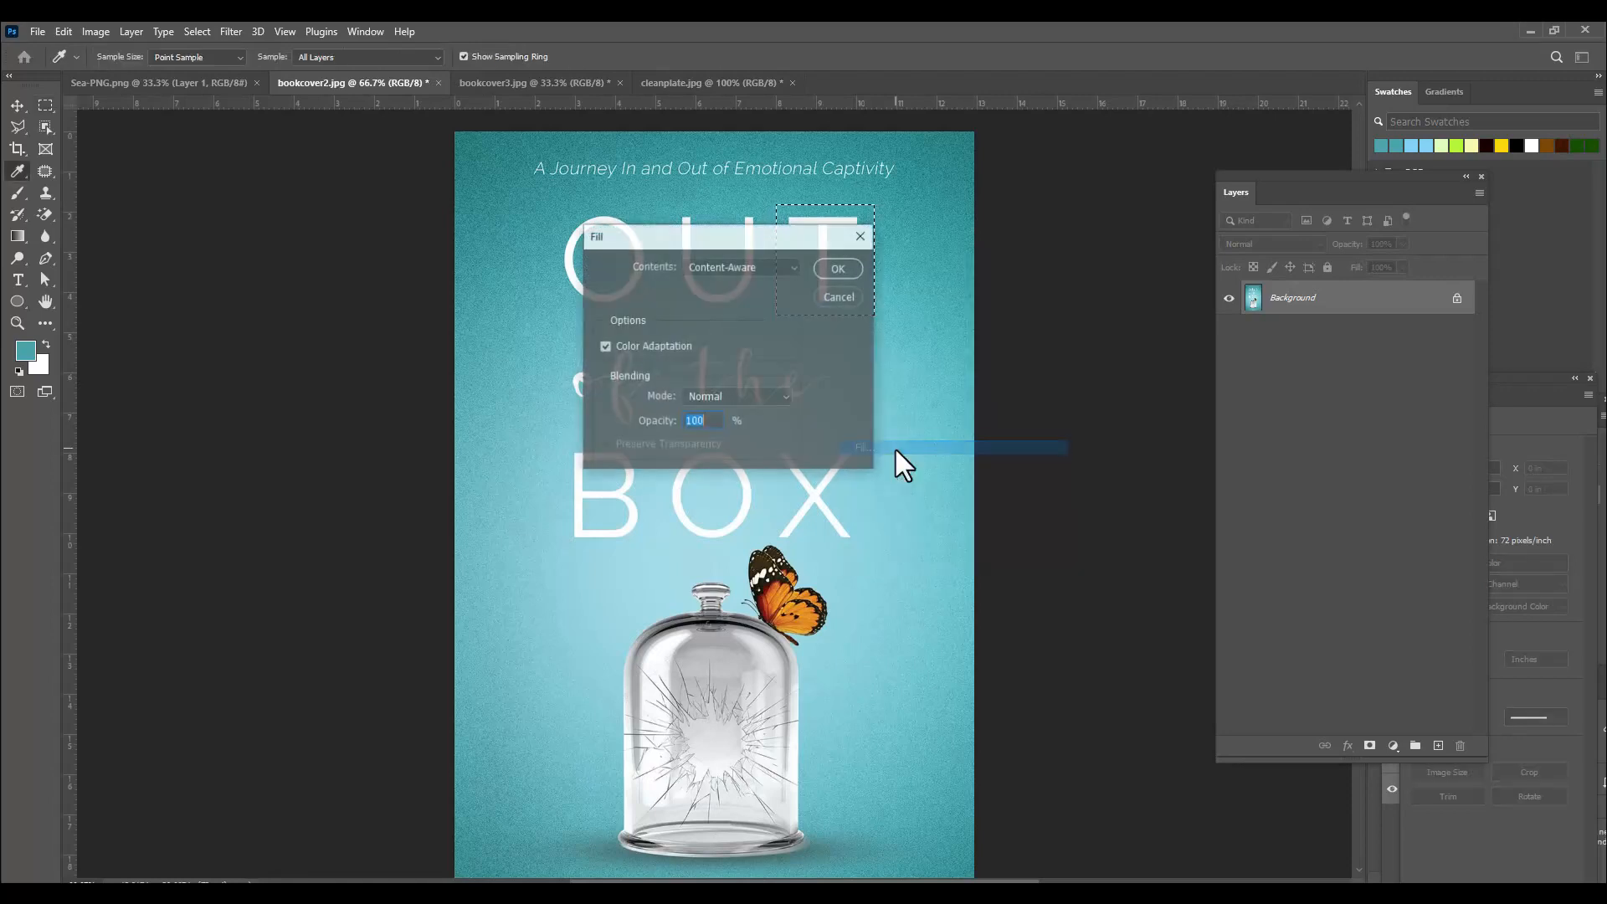
left_click_drag(650, 240, 958, 245)
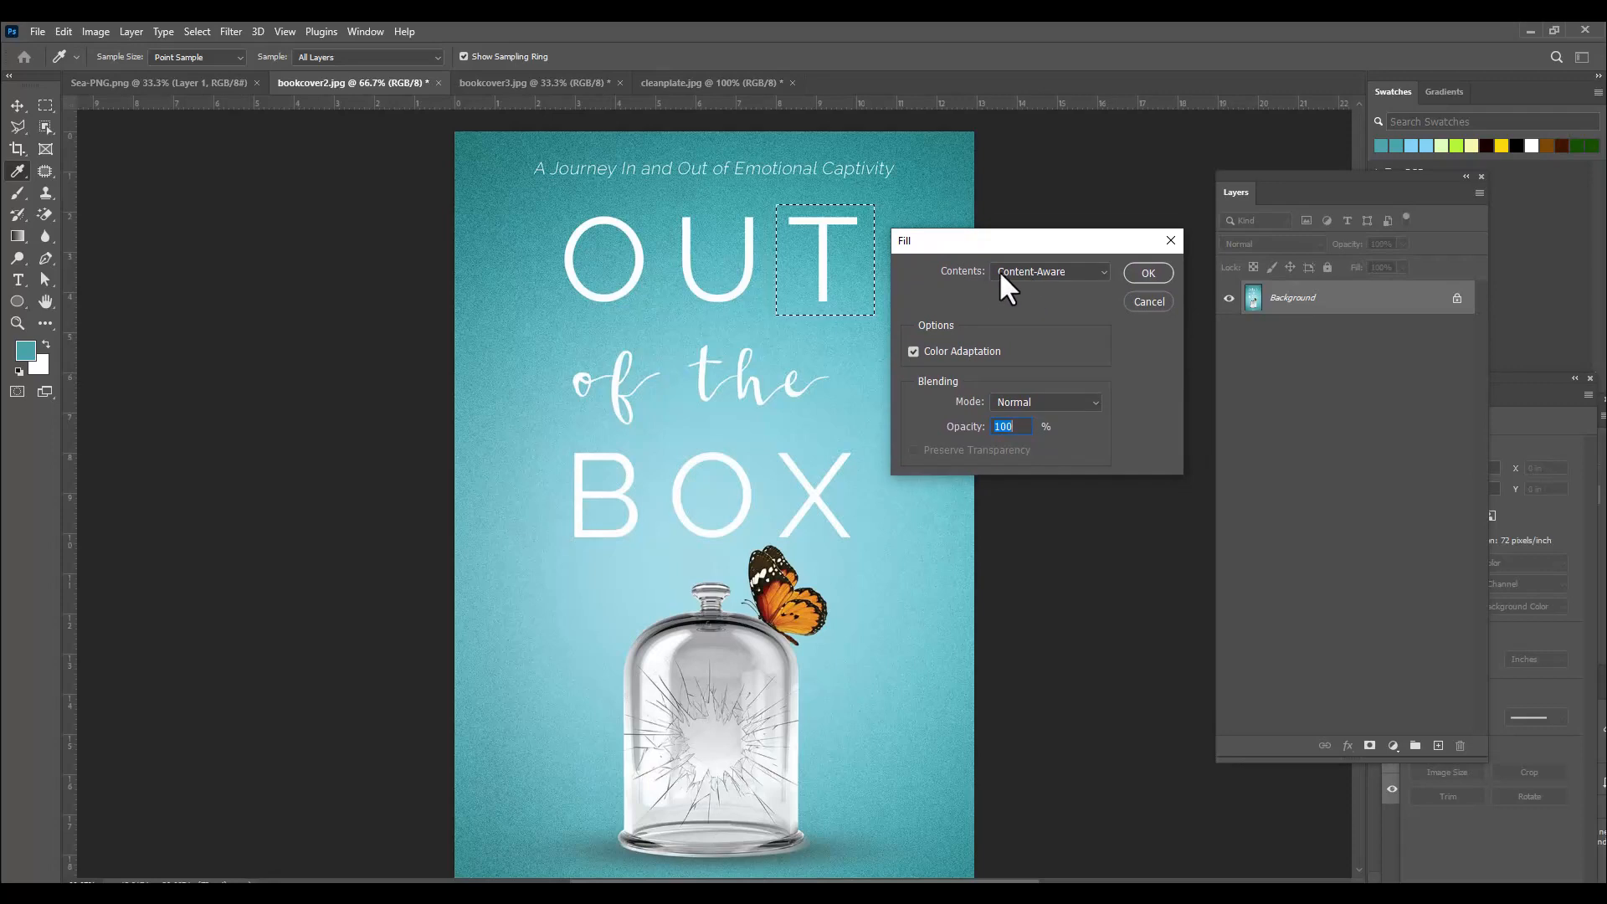
left_click(1047, 271)
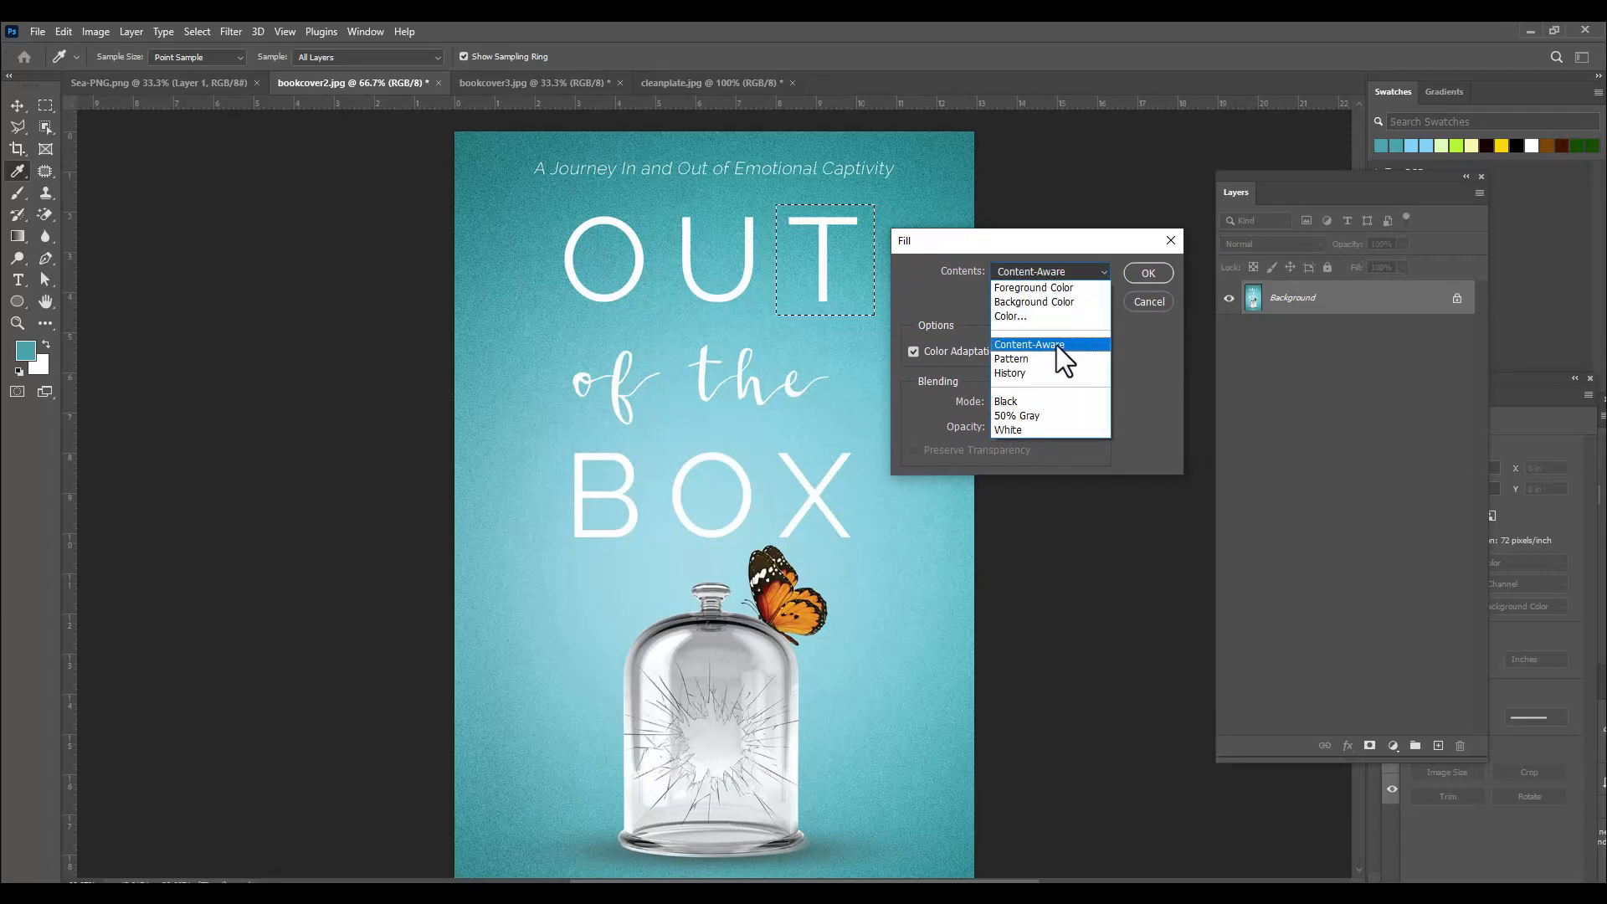
left_click(1076, 345)
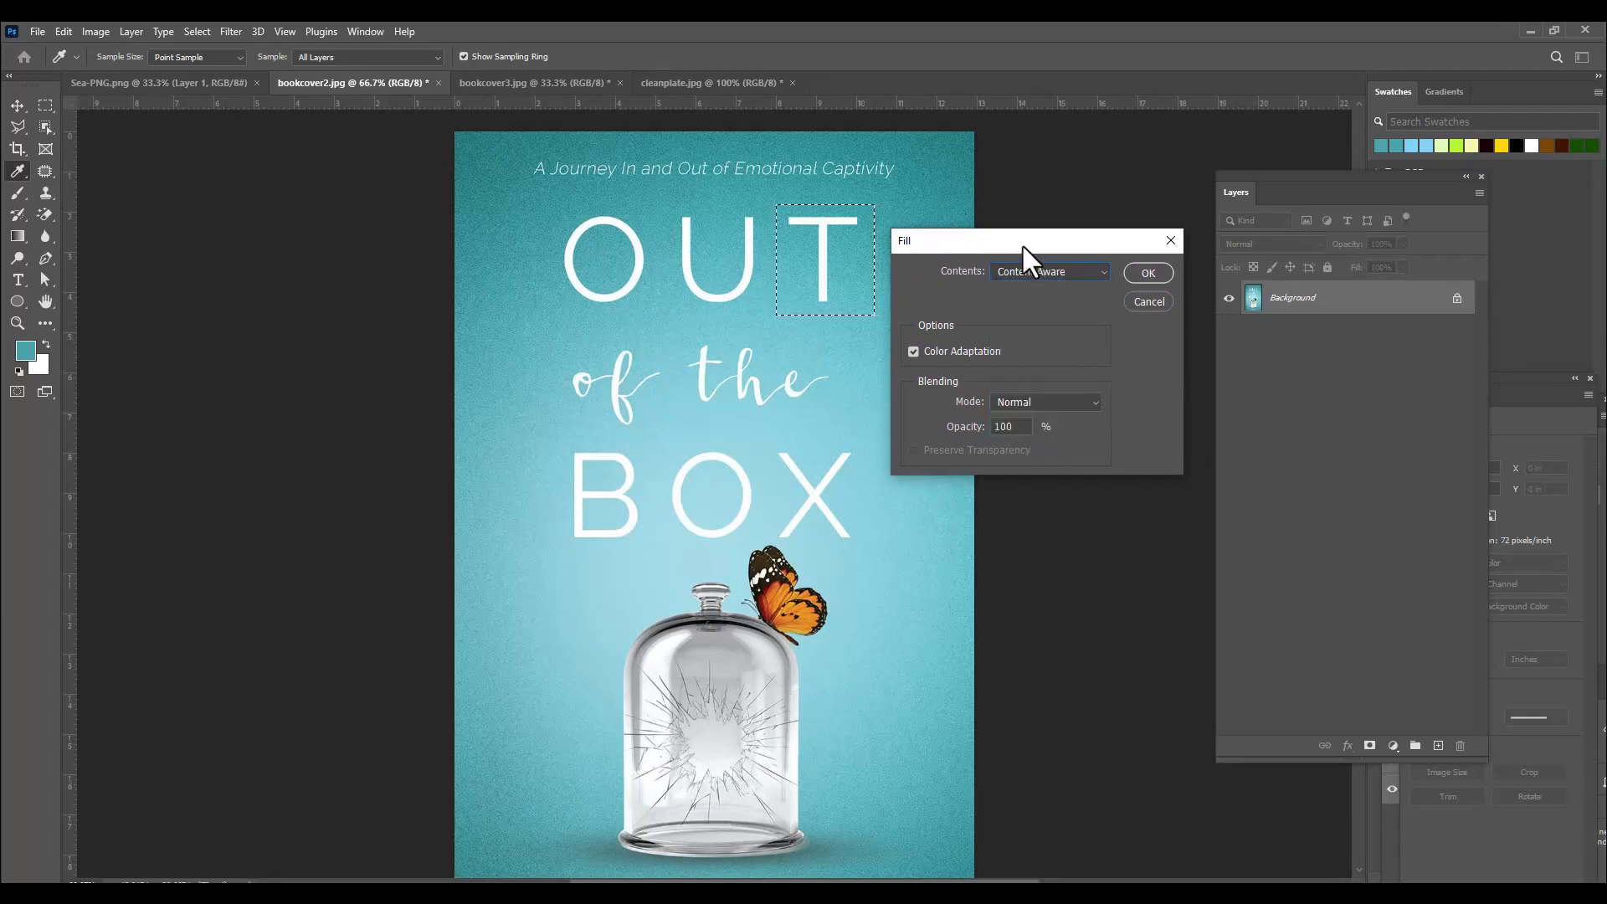
left_click_drag(1024, 242, 1062, 221)
left_click(1176, 252)
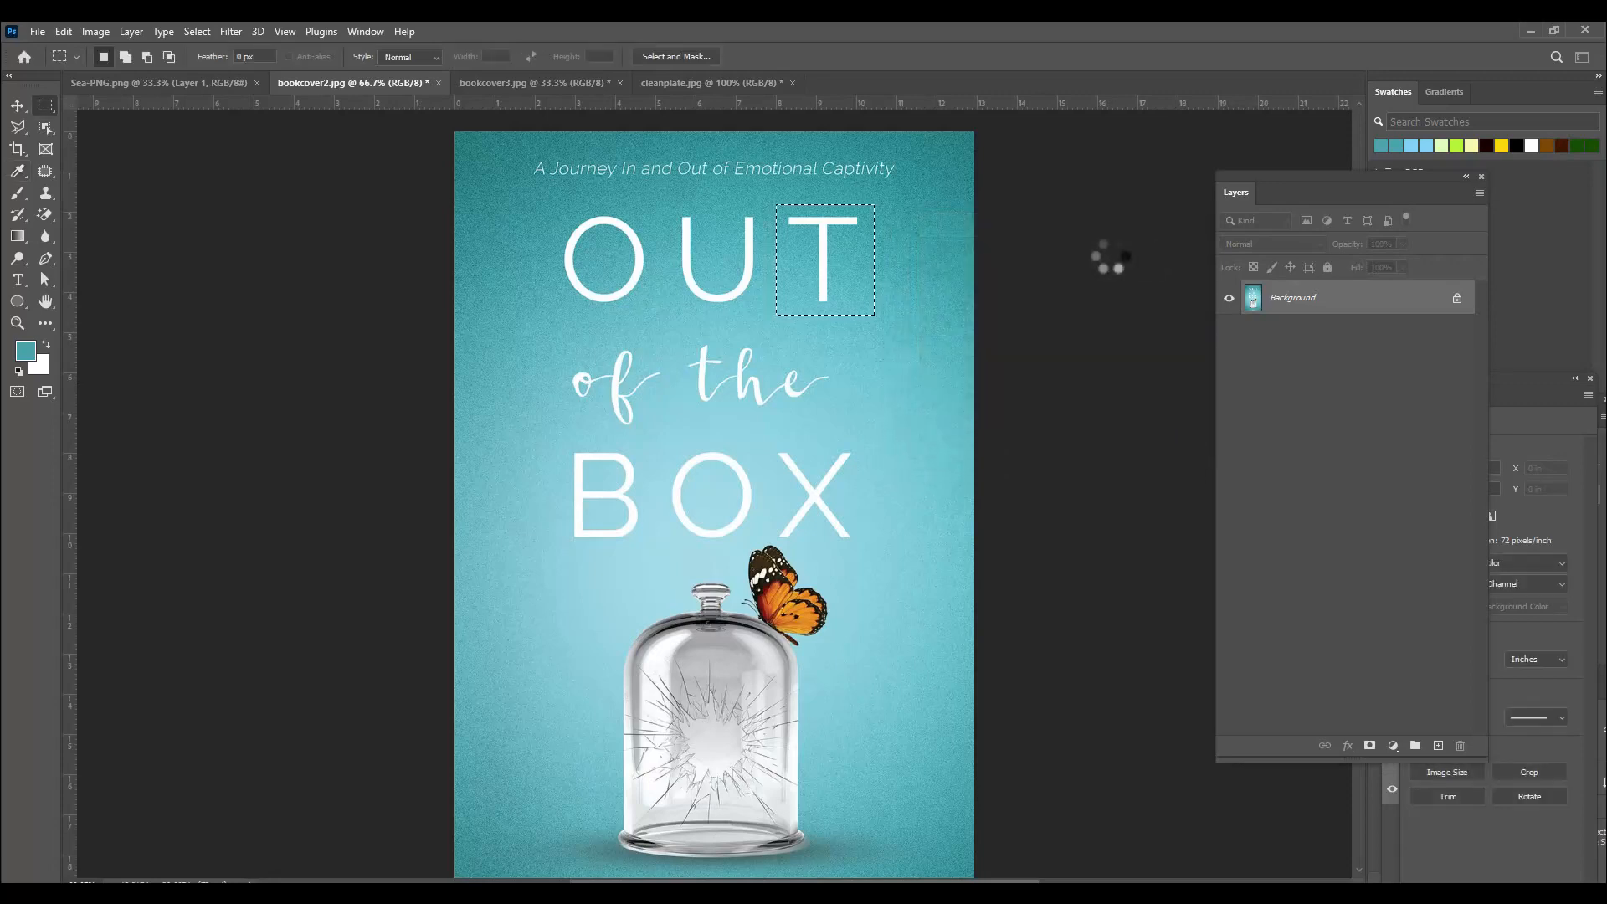
key("ctrl+d")
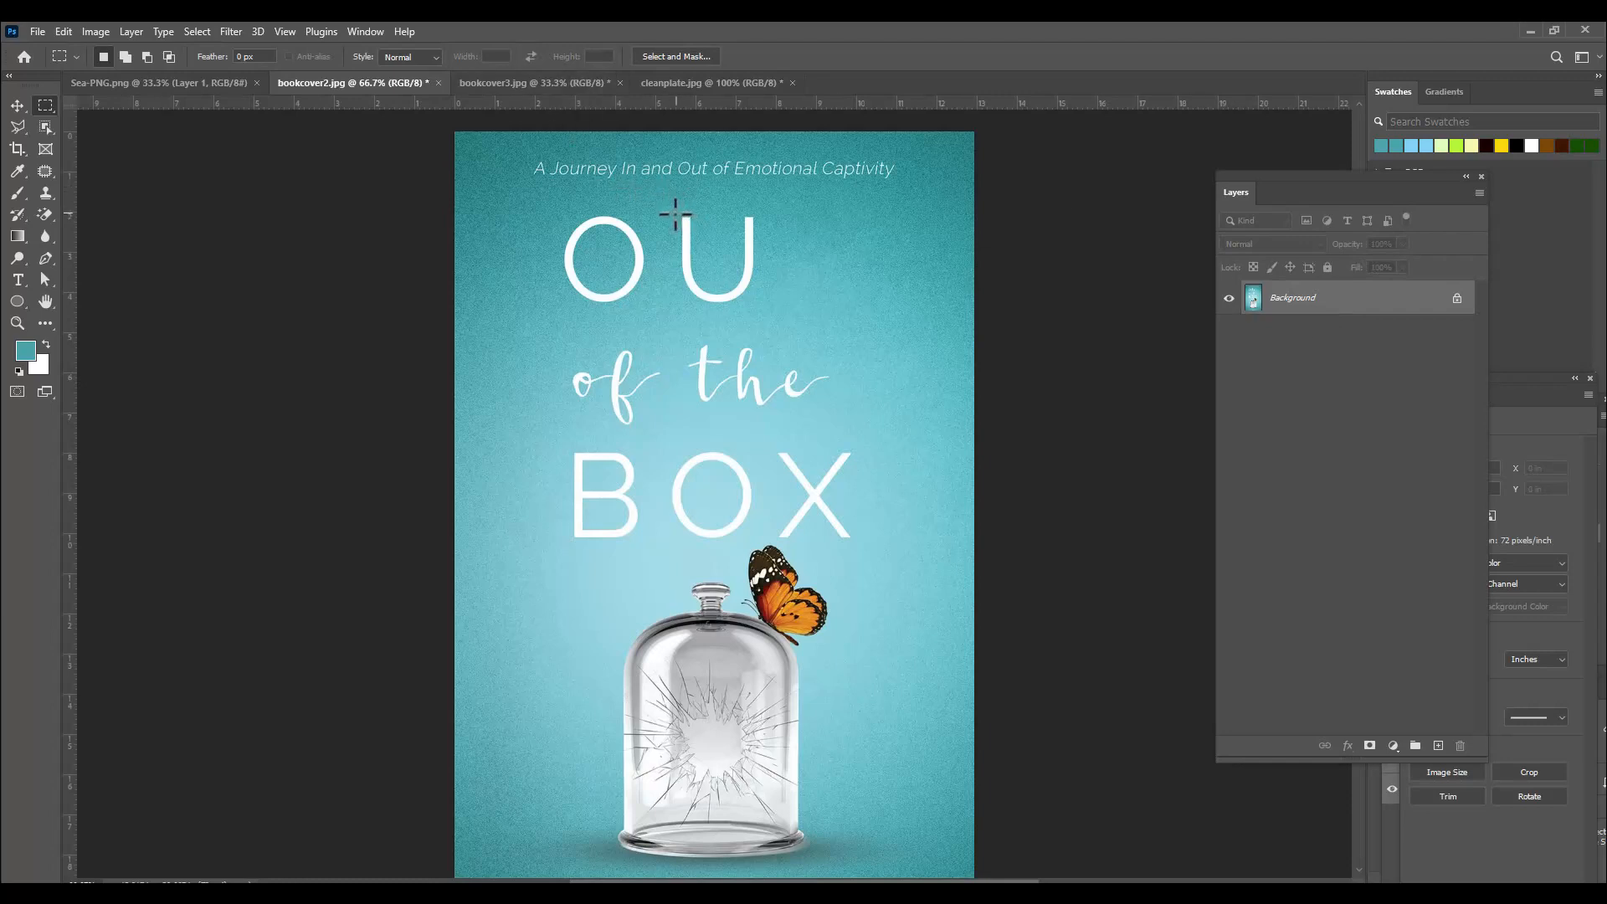
Remove the letter U of OUT with a Content-Aware fill of a rectangle around it.
left_click_drag(671, 213, 755, 303)
right_click(744, 256)
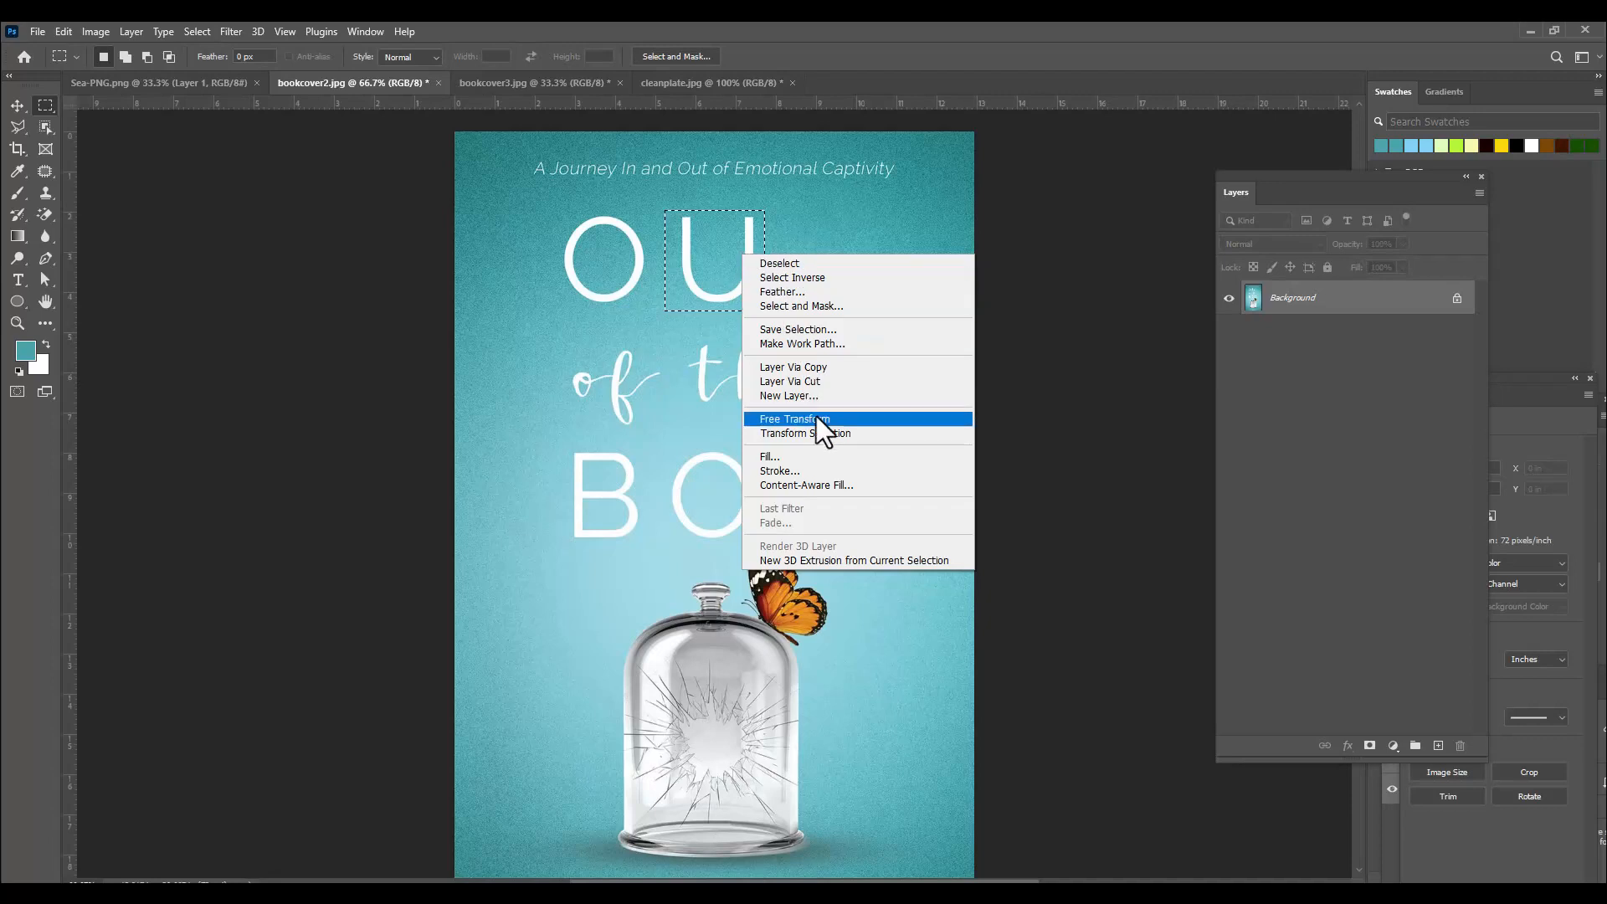
left_click(819, 455)
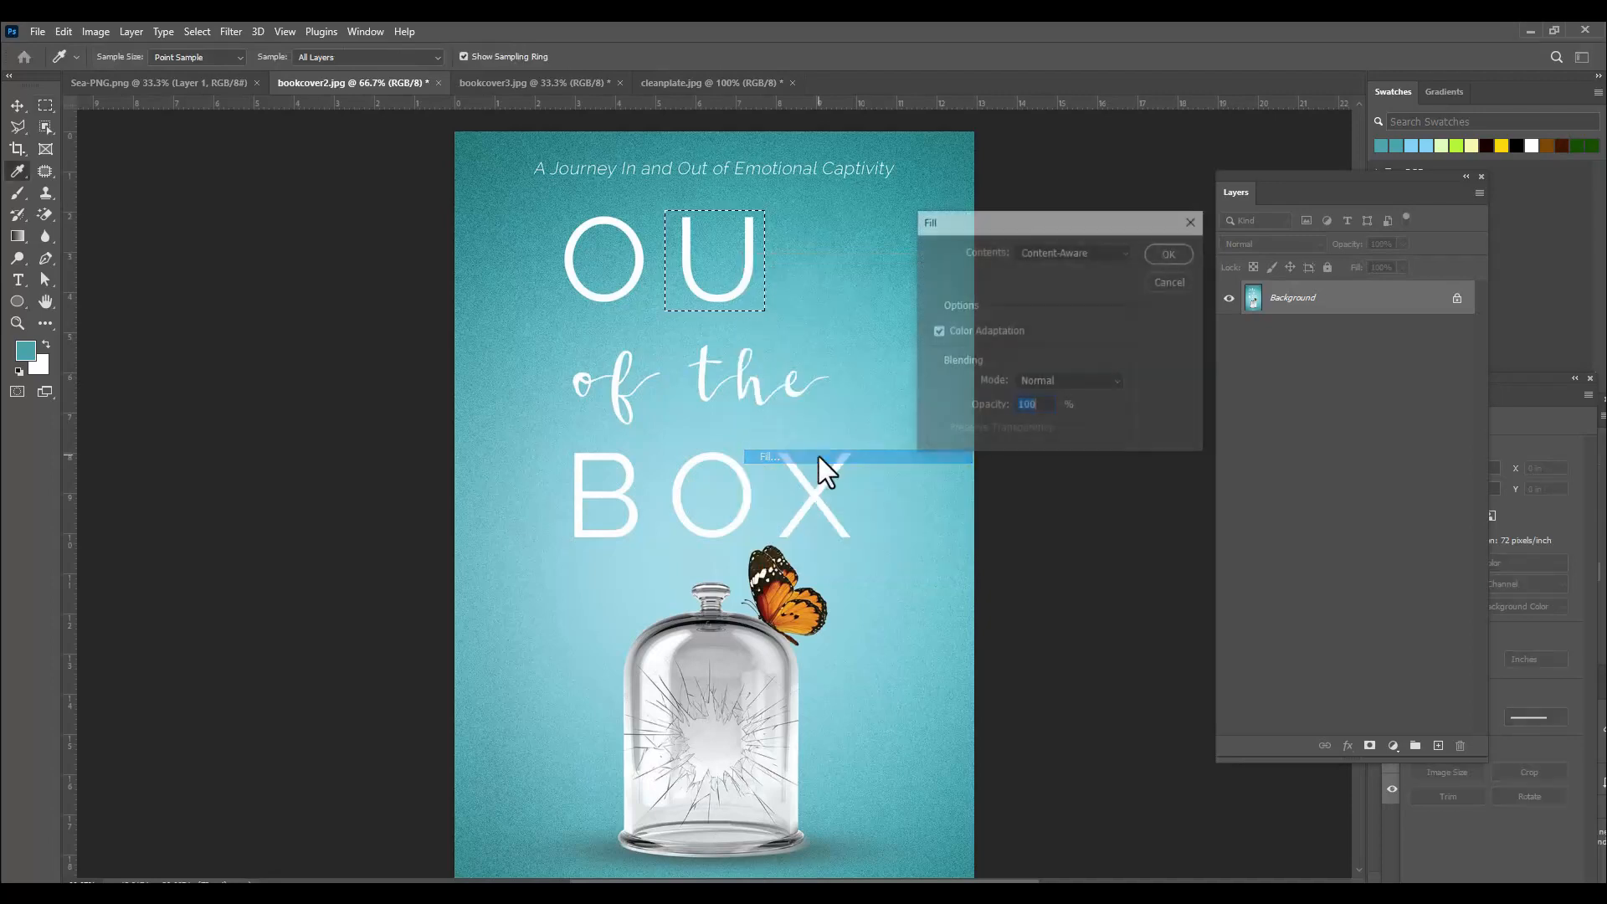
left_click_drag(1021, 216, 965, 215)
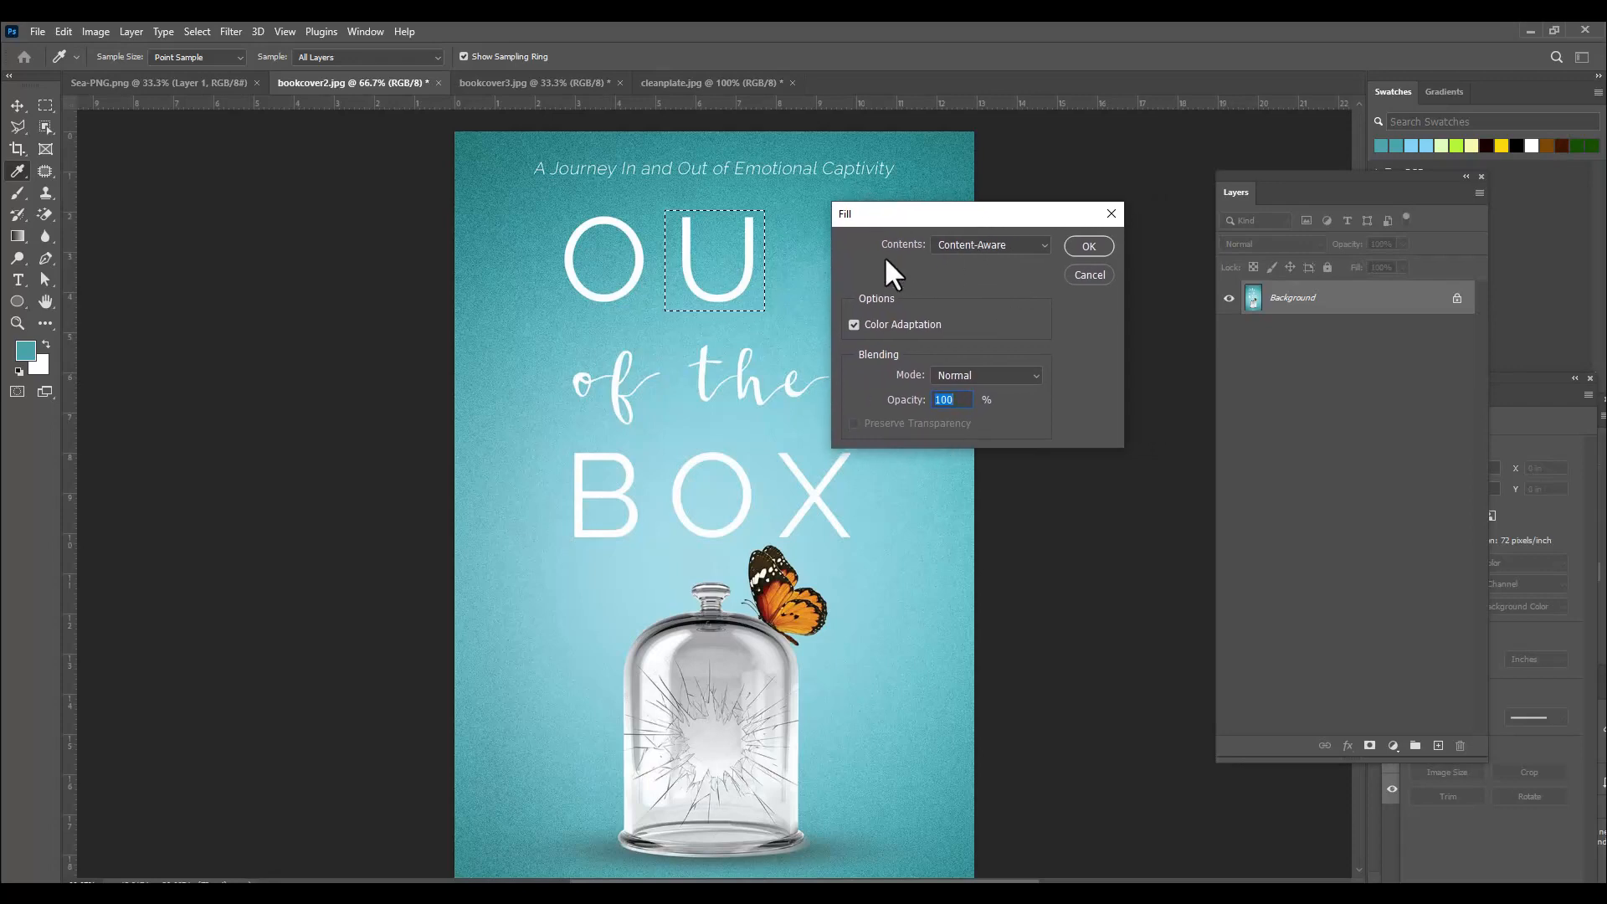
left_click(991, 248)
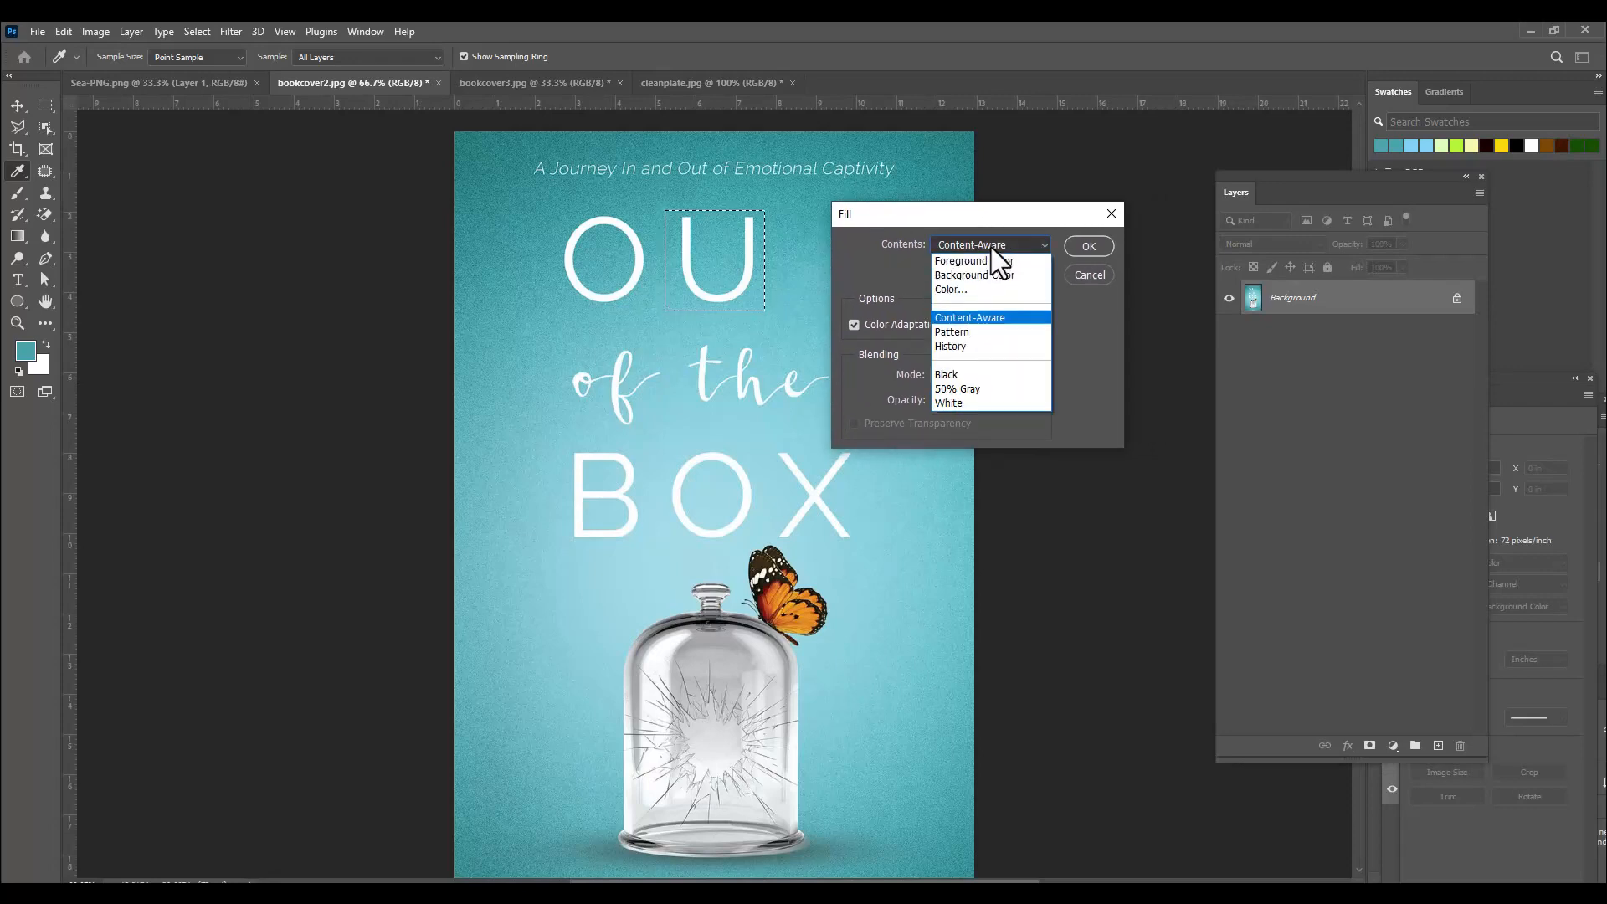
key("Escape")
left_click_drag(1004, 209, 1028, 207)
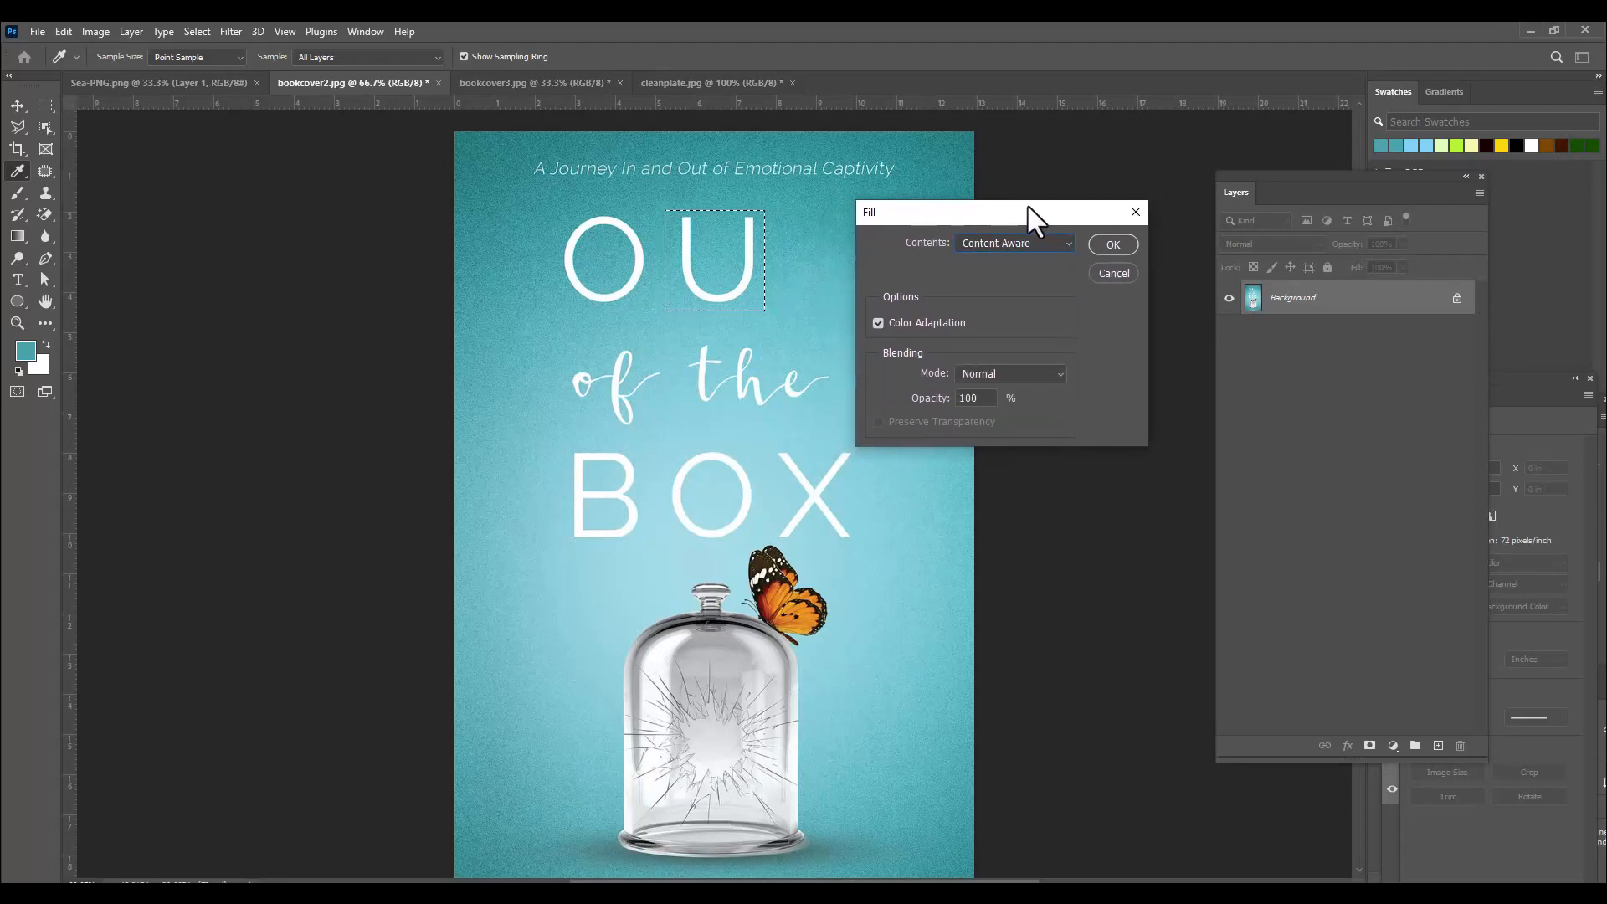
left_click(1111, 244)
left_click(911, 251)
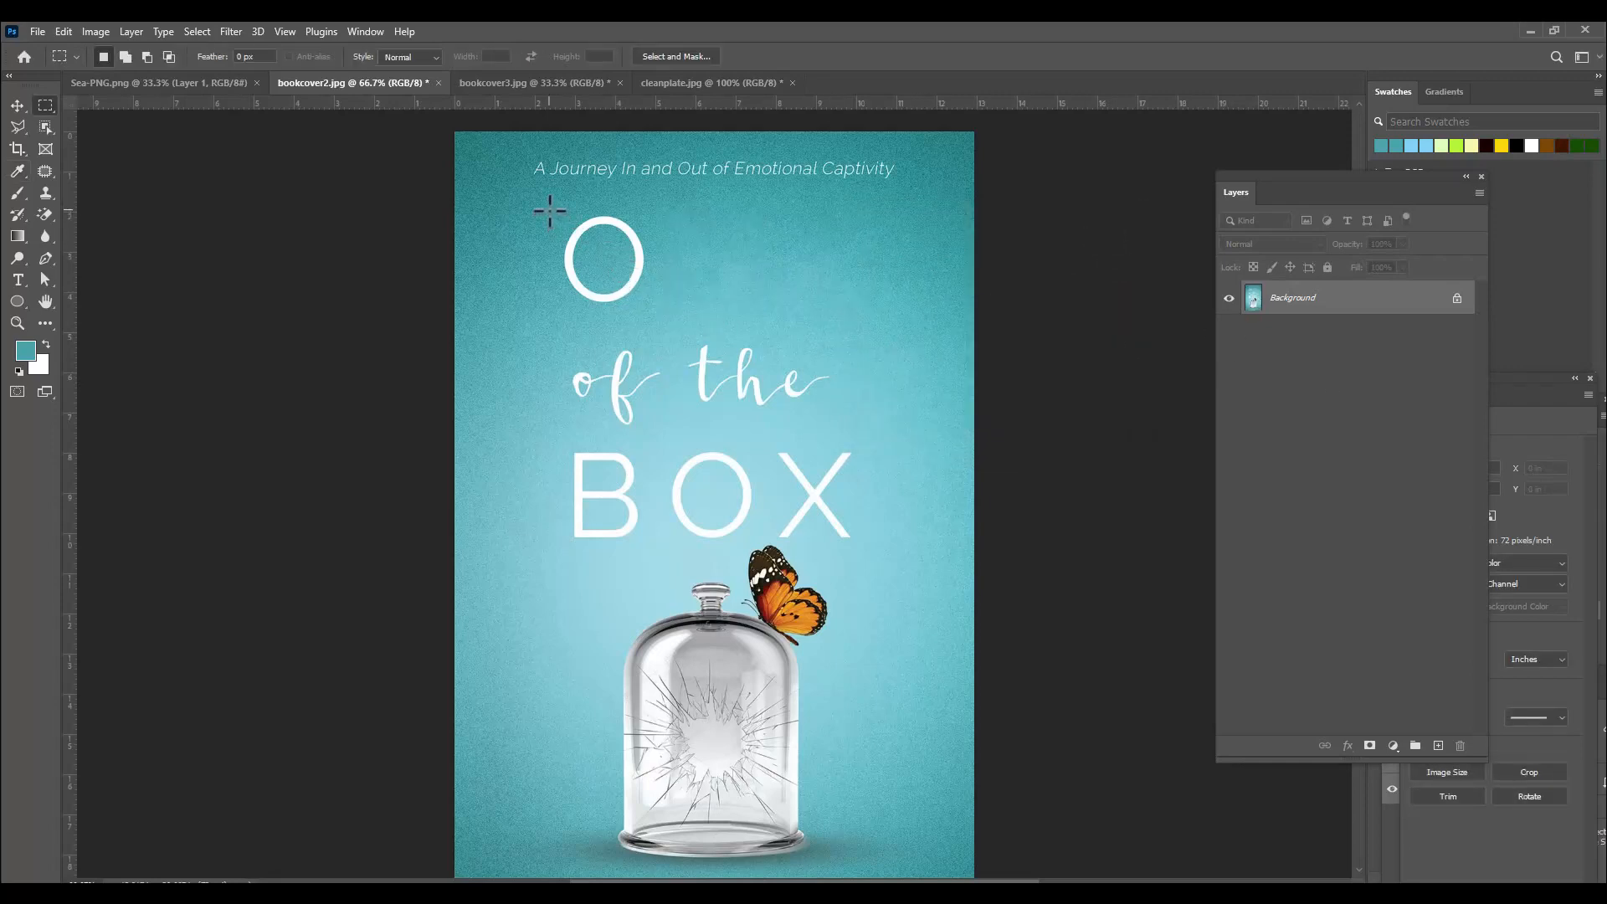
Remove the remaining letter O with a Content-Aware fill of a rectangle around it.
left_click_drag(550, 210, 660, 315)
right_click(621, 256)
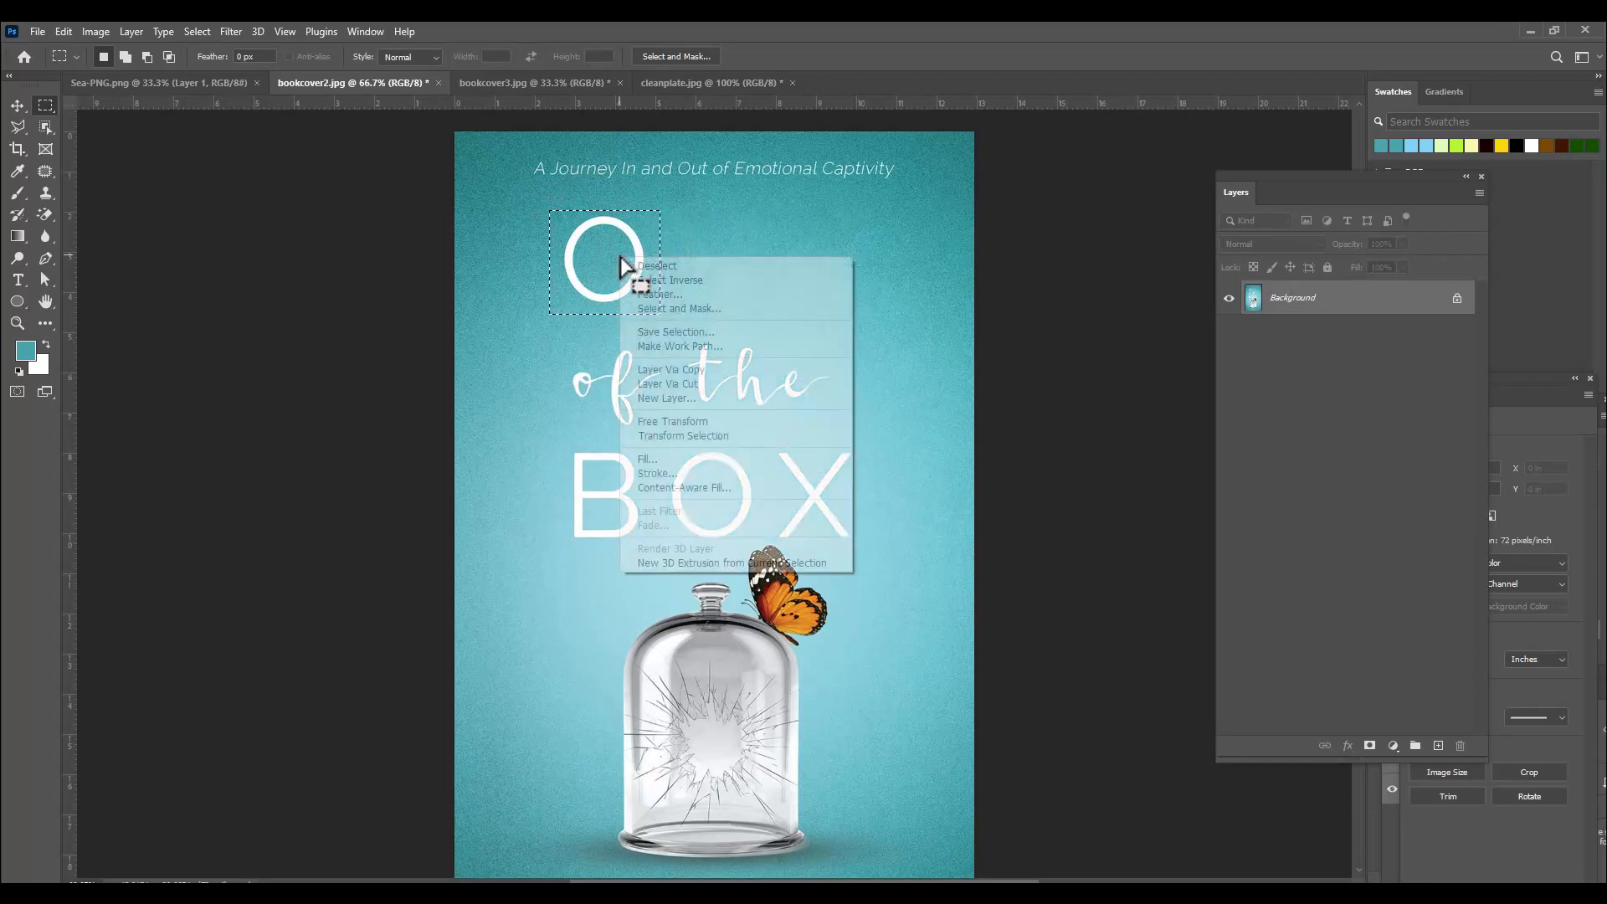
left_click(700, 459)
left_click(1113, 244)
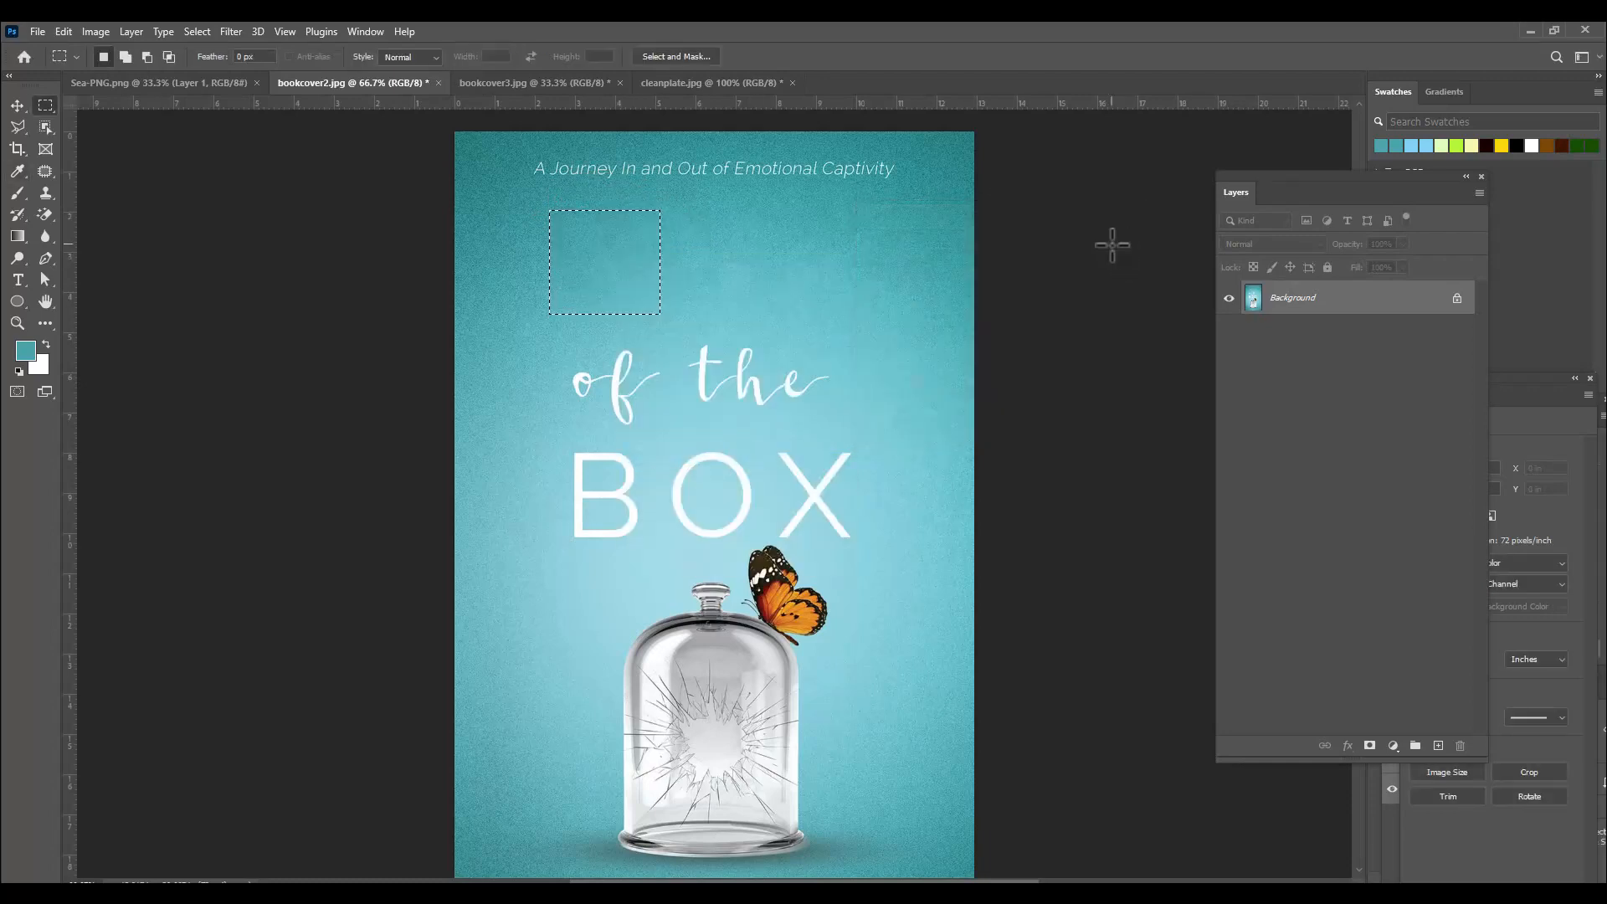
key("ctrl+d")
Switch to cleanplate.jpg and move the Layers panel away from the photo.
left_click(698, 87)
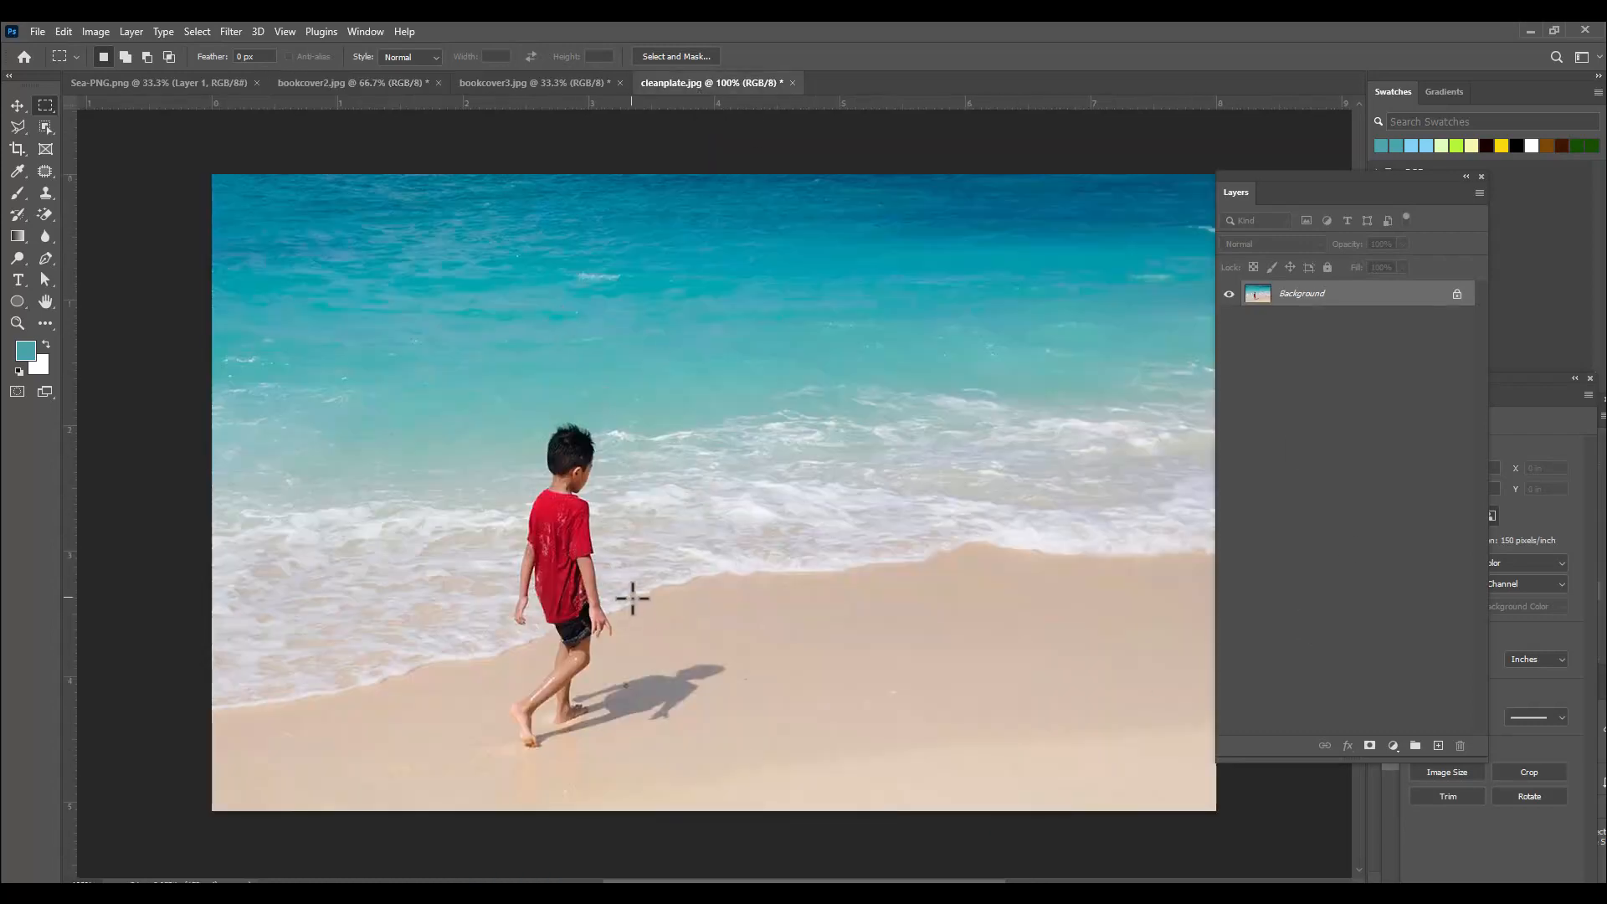
scroll(513, 405, "down", 1)
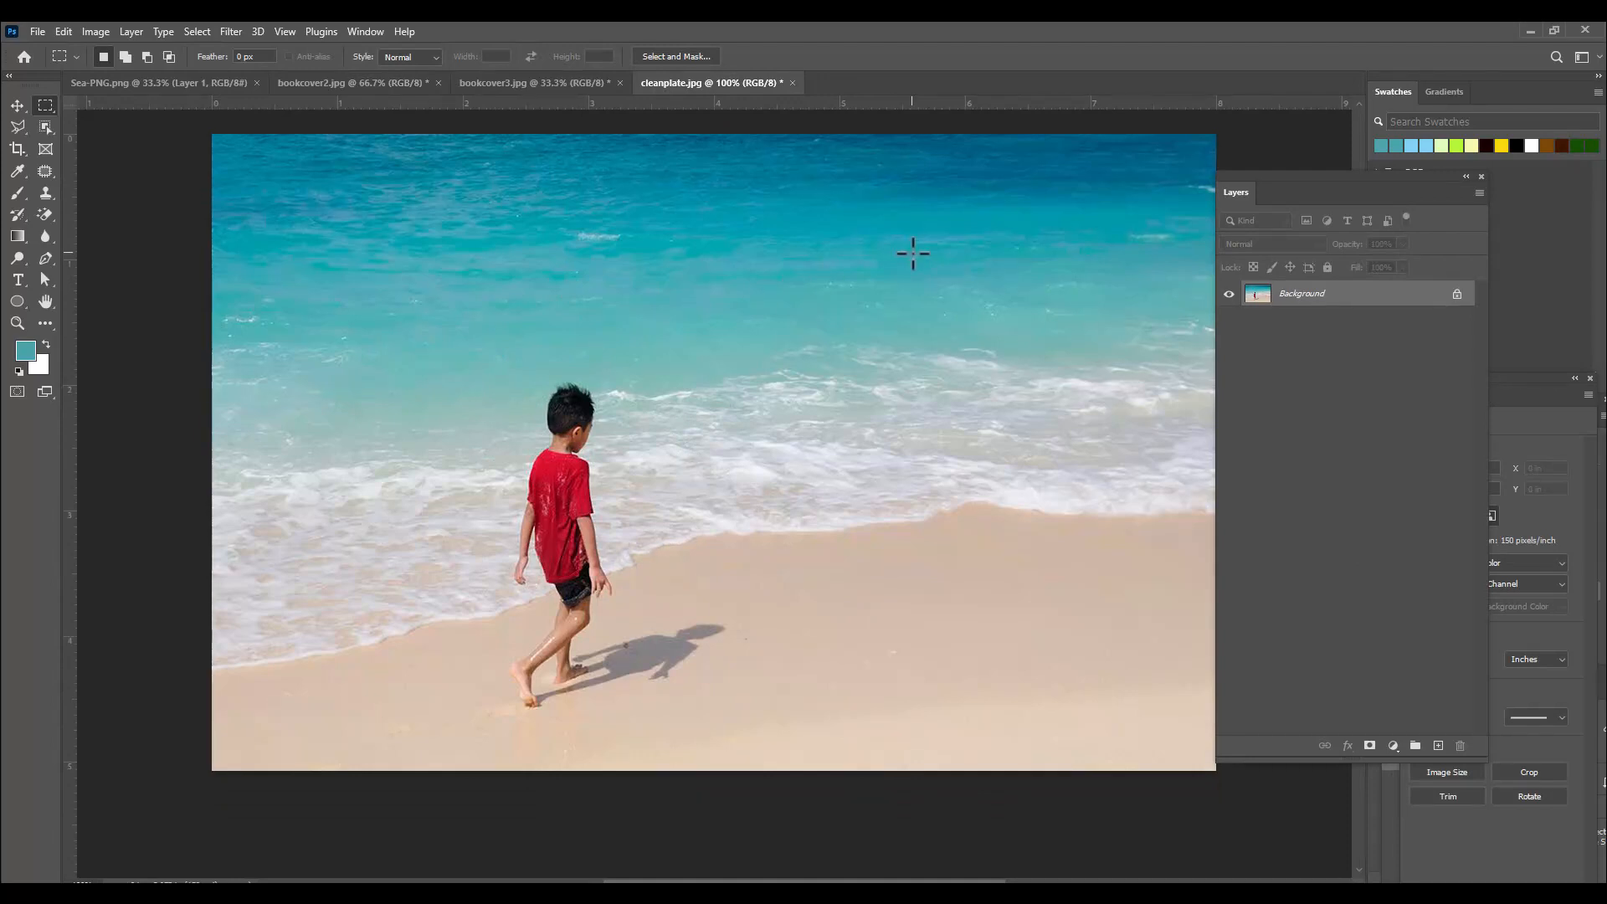
left_click_drag(1275, 177, 1395, 187)
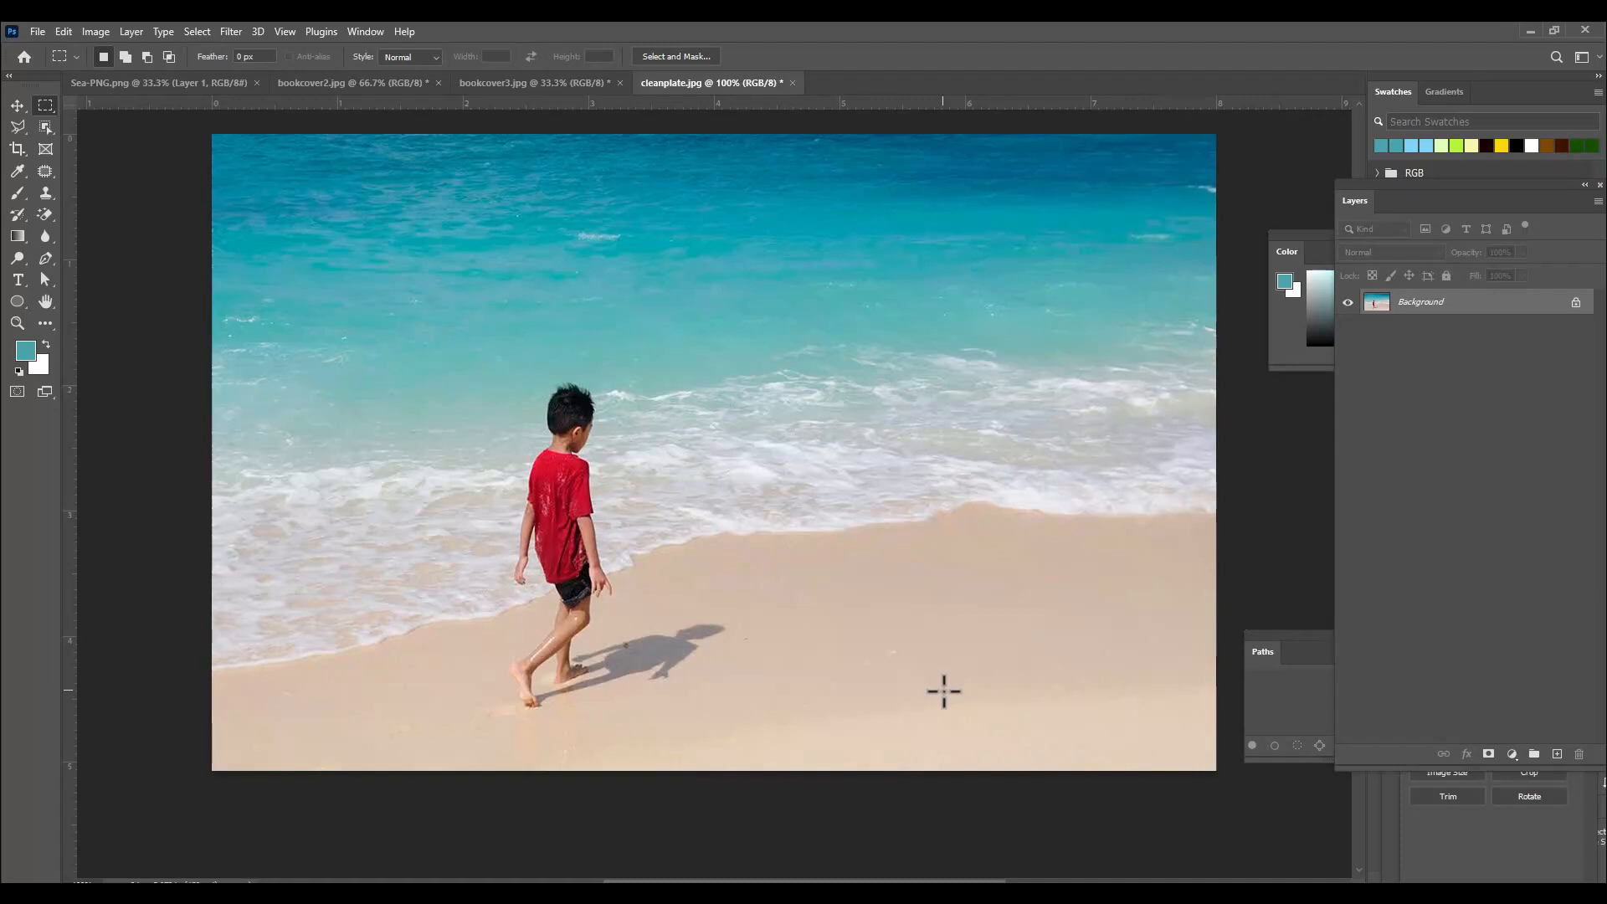
Remove the boy and his shadow from the beach photo with a Content-Aware fill of a rectangle drawn around them.
right_click(42, 109)
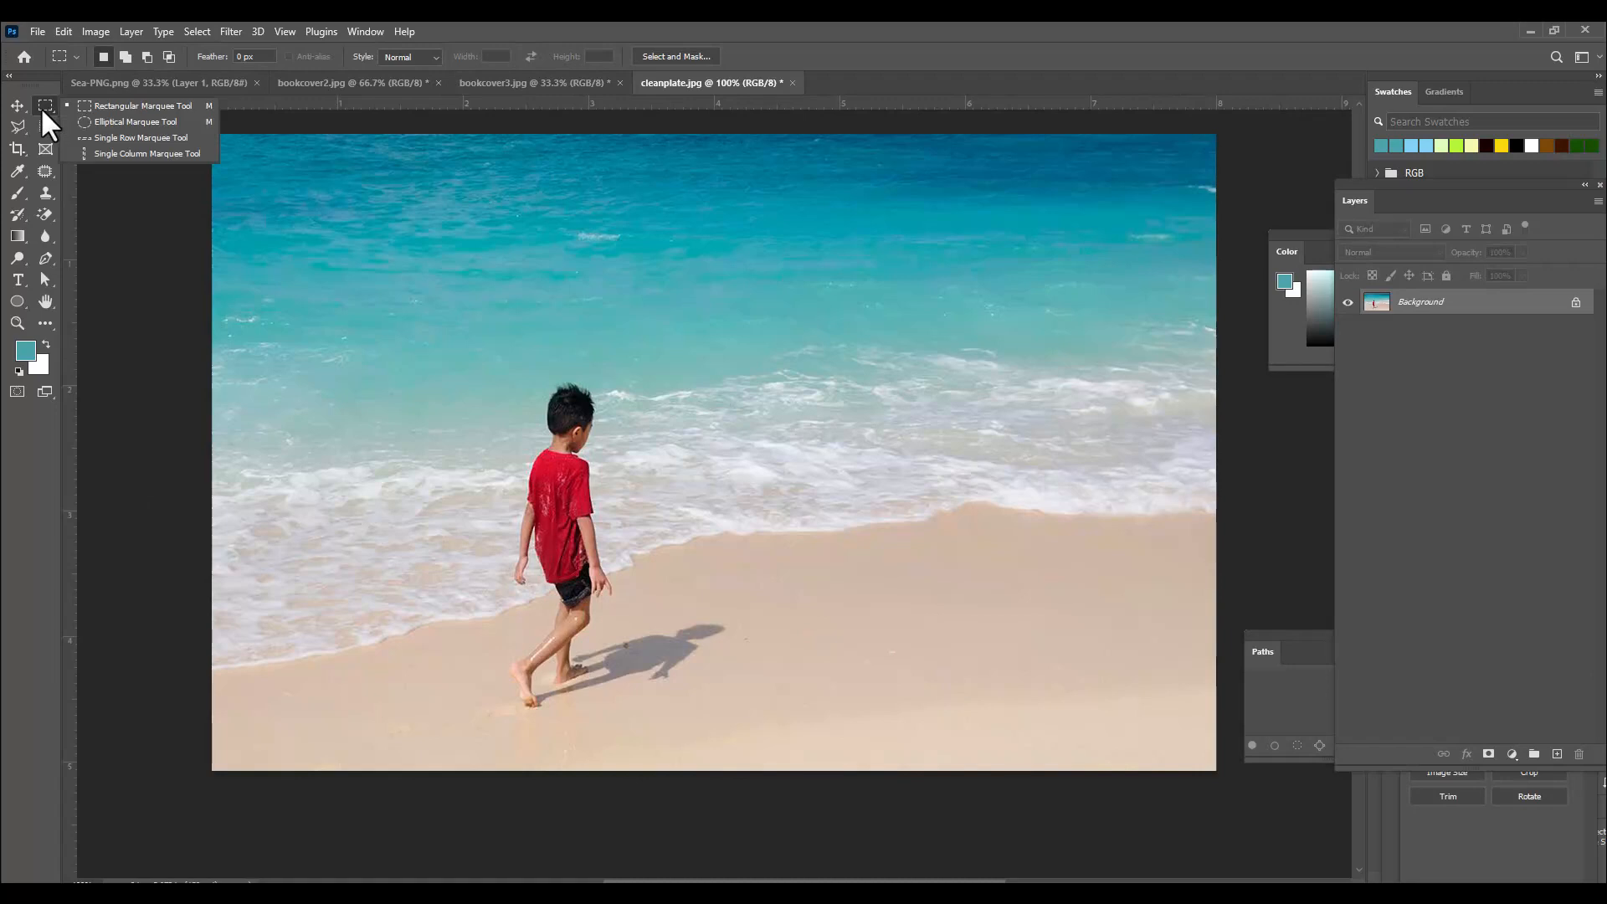
left_click(138, 106)
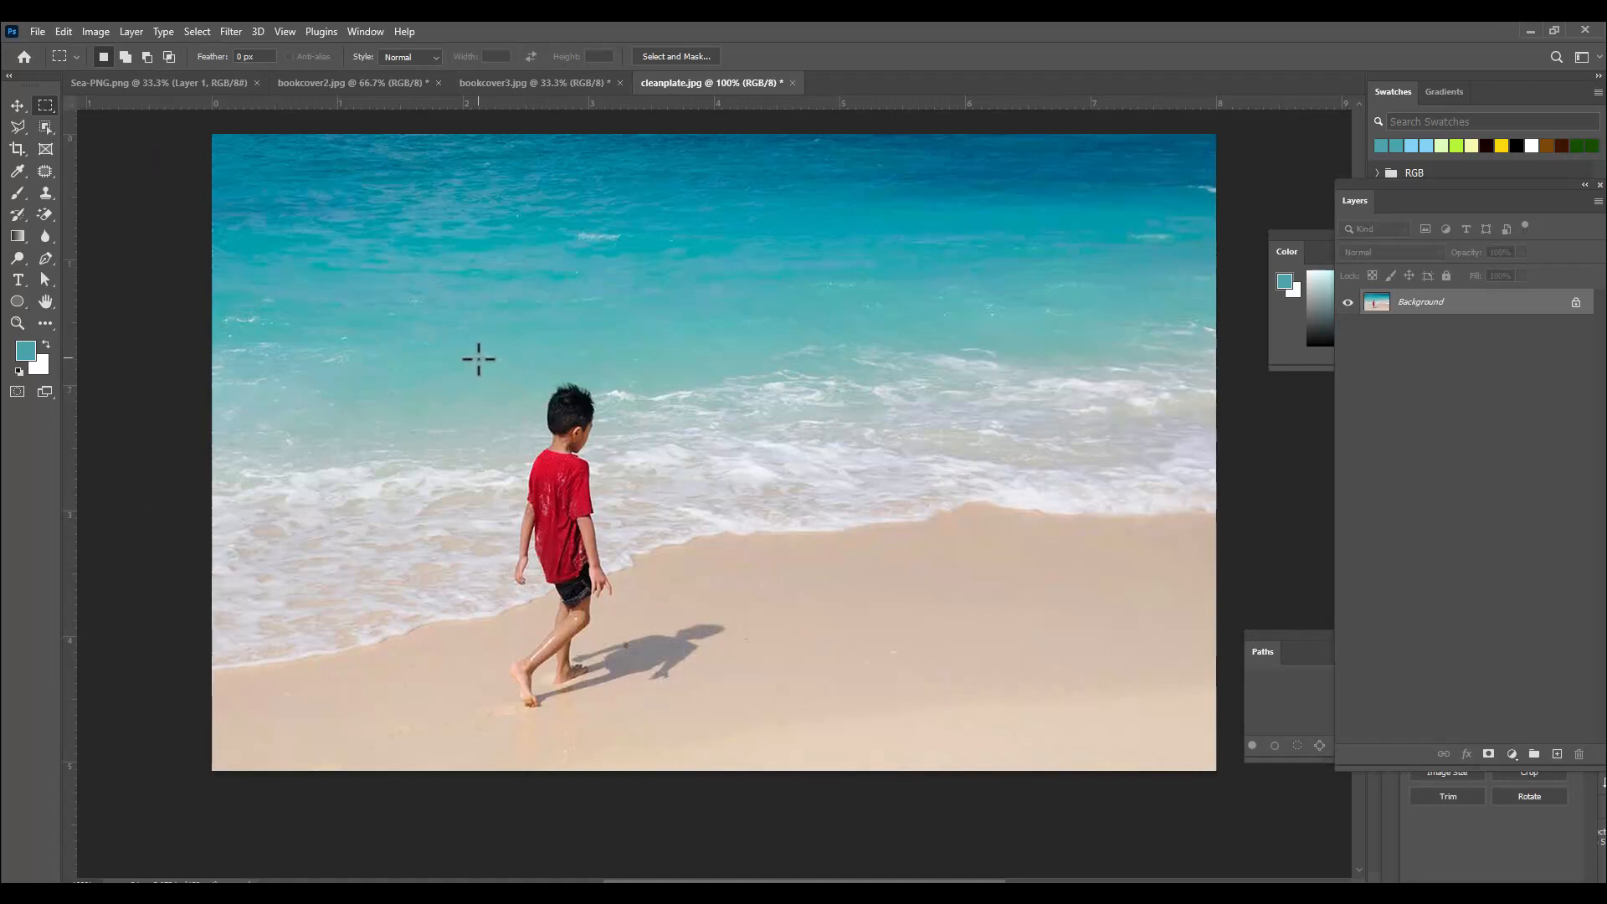
left_click_drag(462, 352, 740, 732)
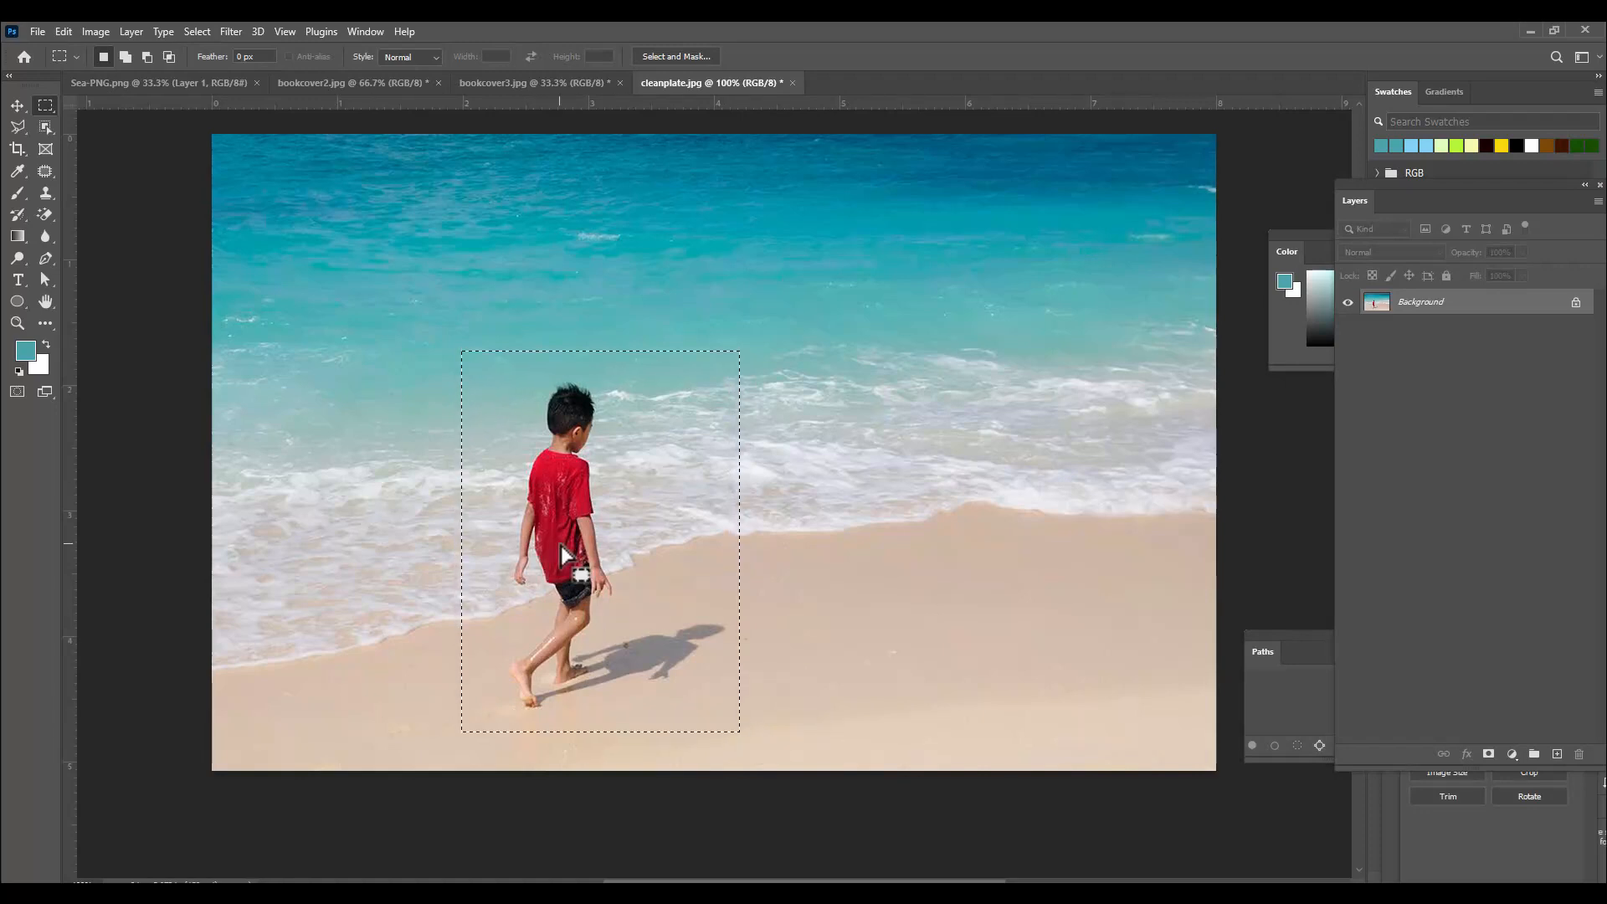
right_click(566, 414)
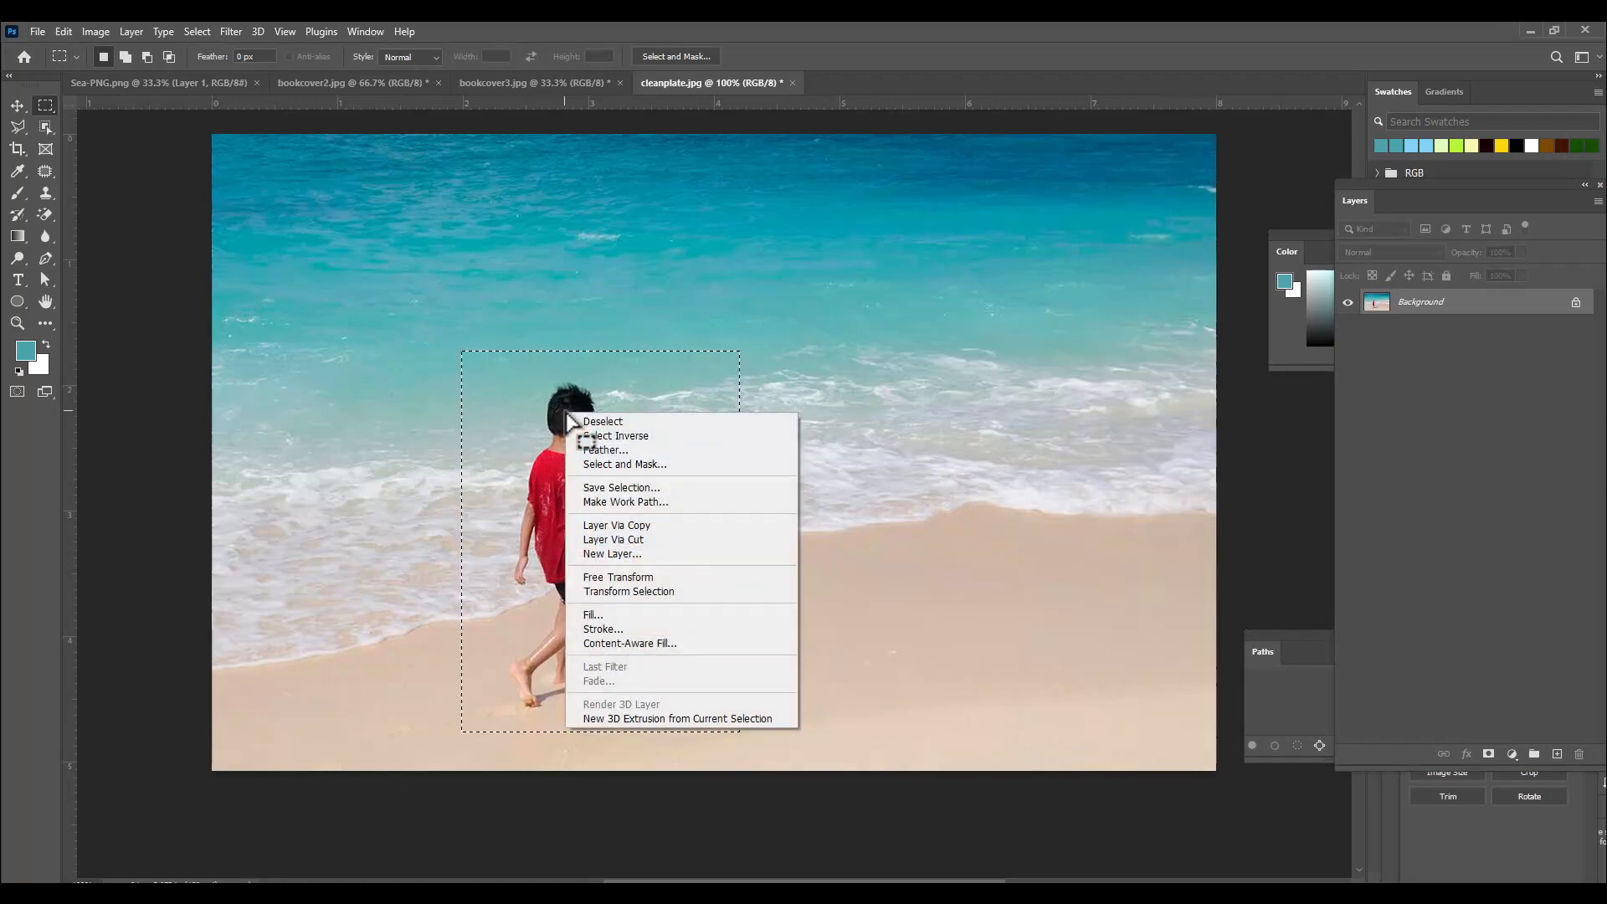
left_click(634, 616)
left_click_drag(956, 208, 879, 216)
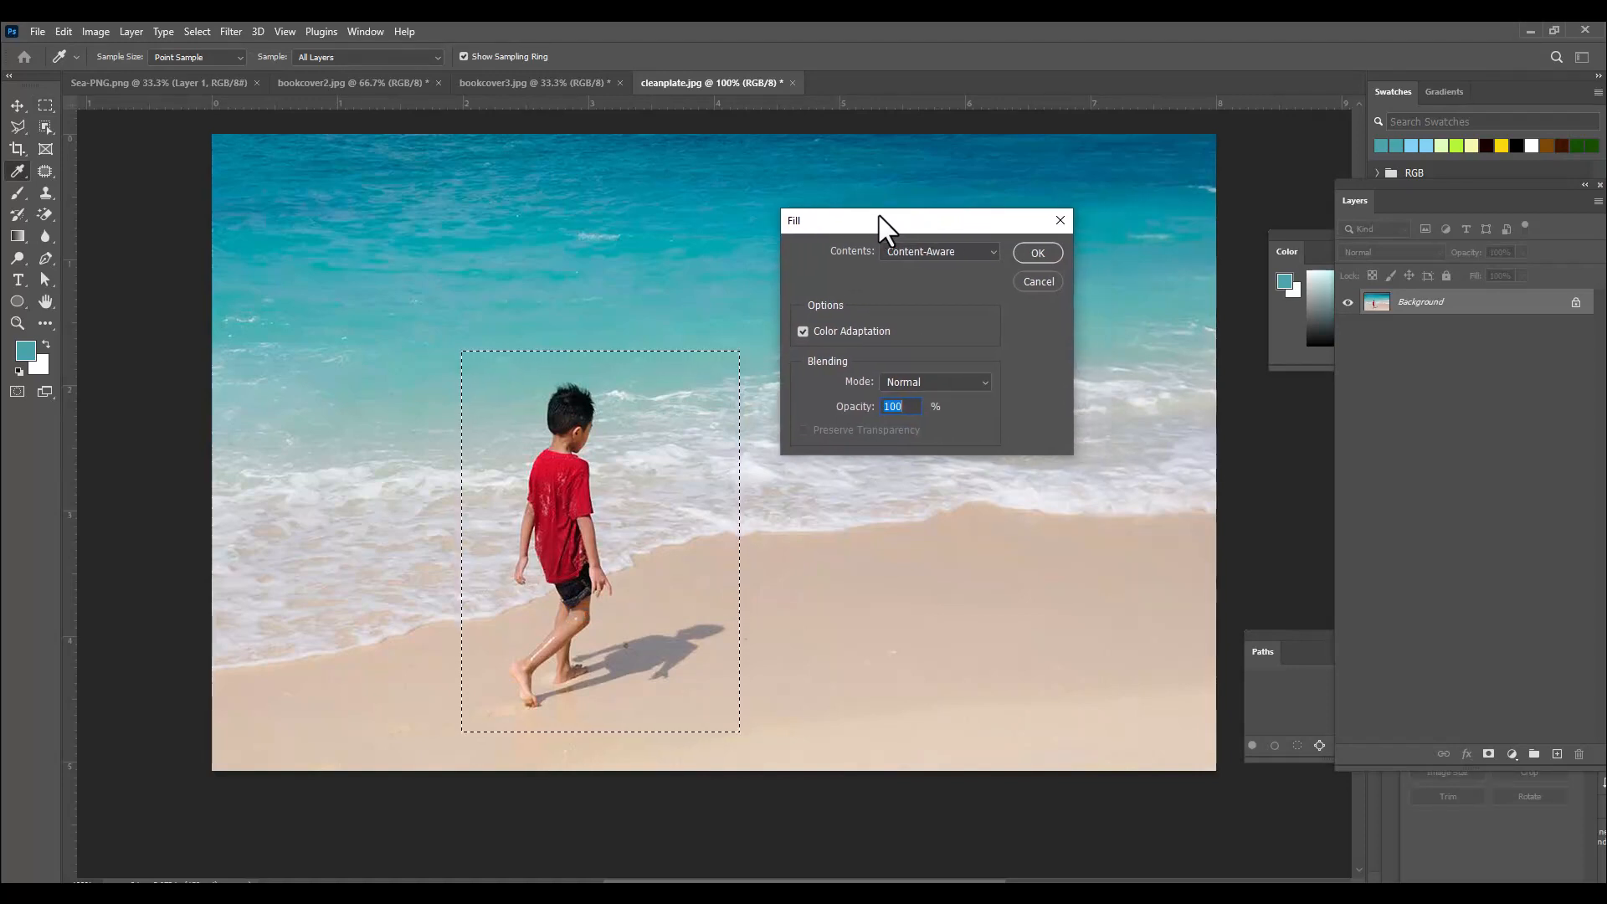
left_click(946, 251)
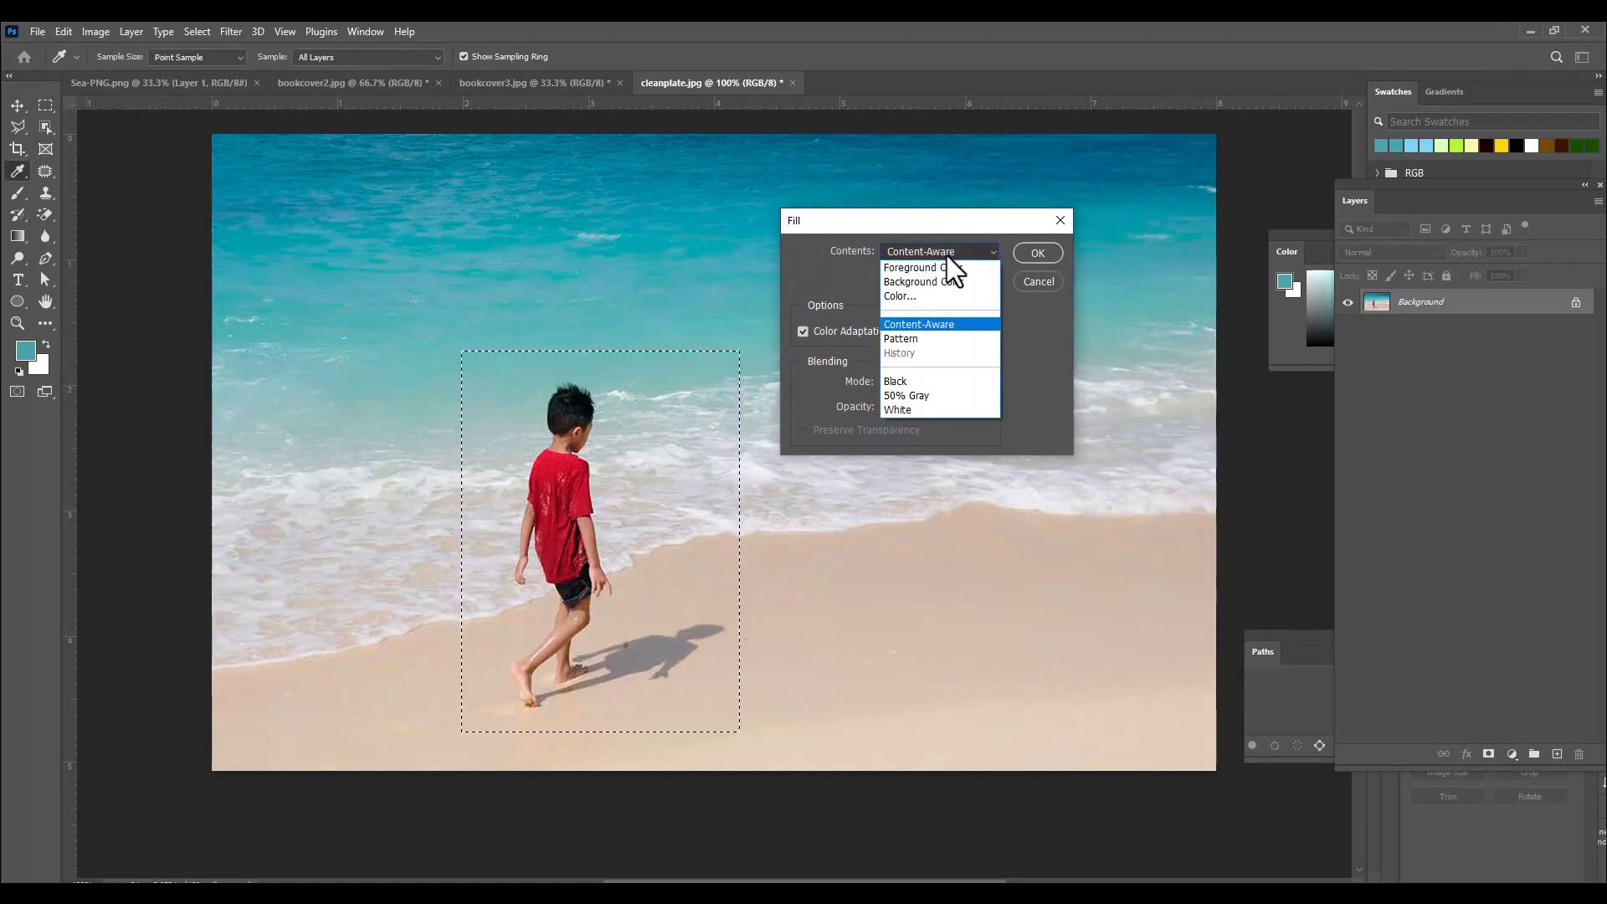
left_click(951, 325)
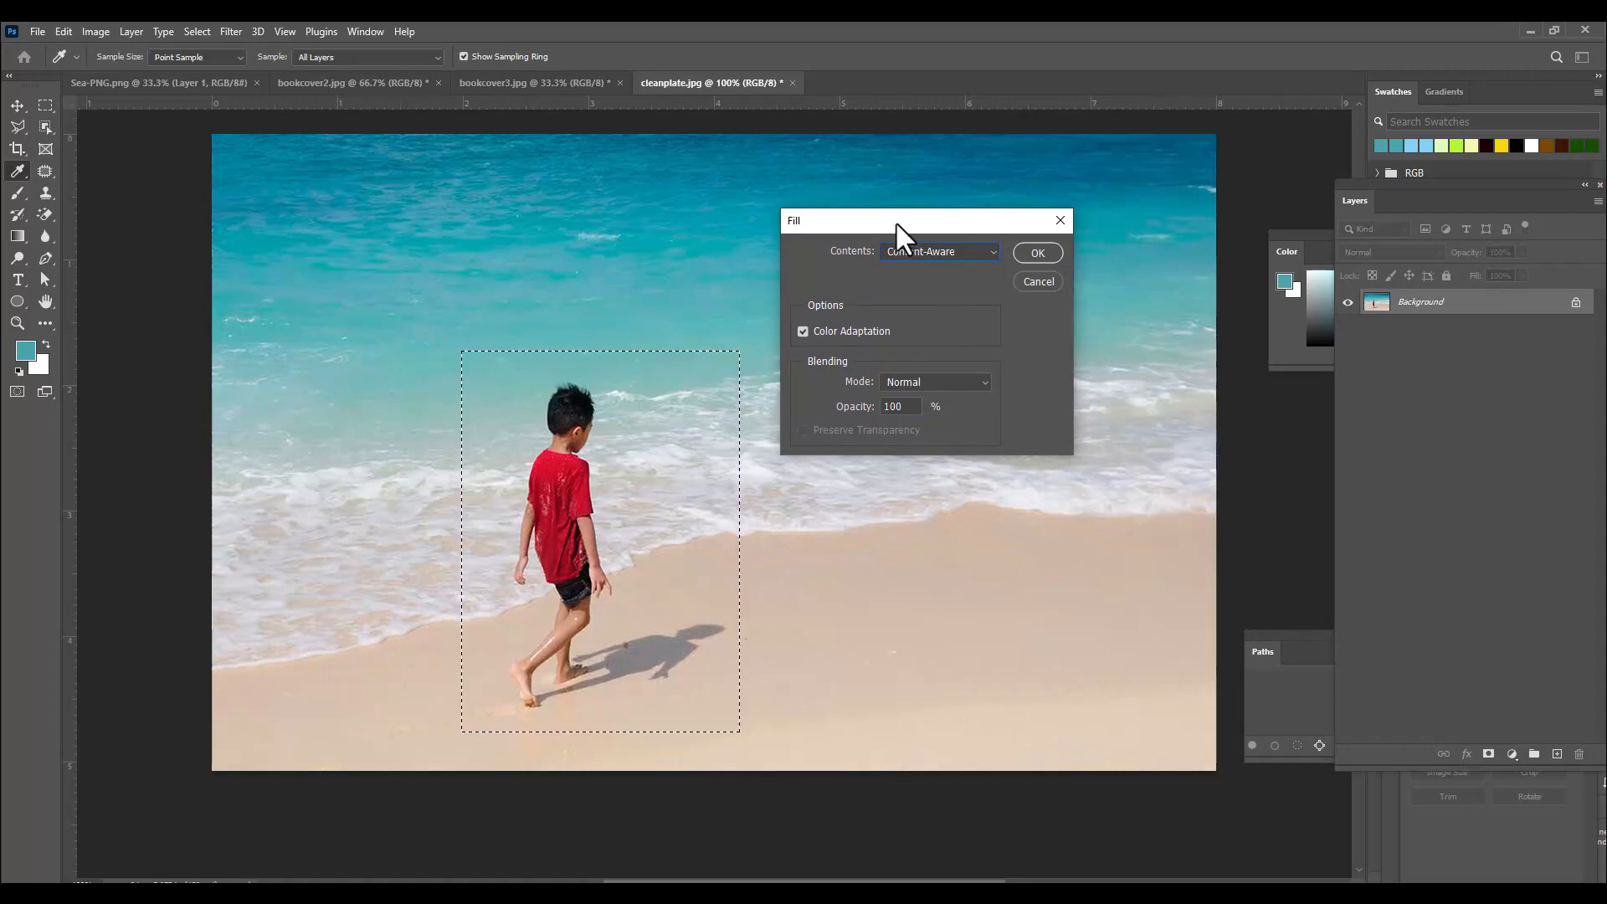
mouse_move(896, 221)
left_mouse_down()
mouse_move(910, 219)
mouse_move(896, 227)
left_mouse_up()
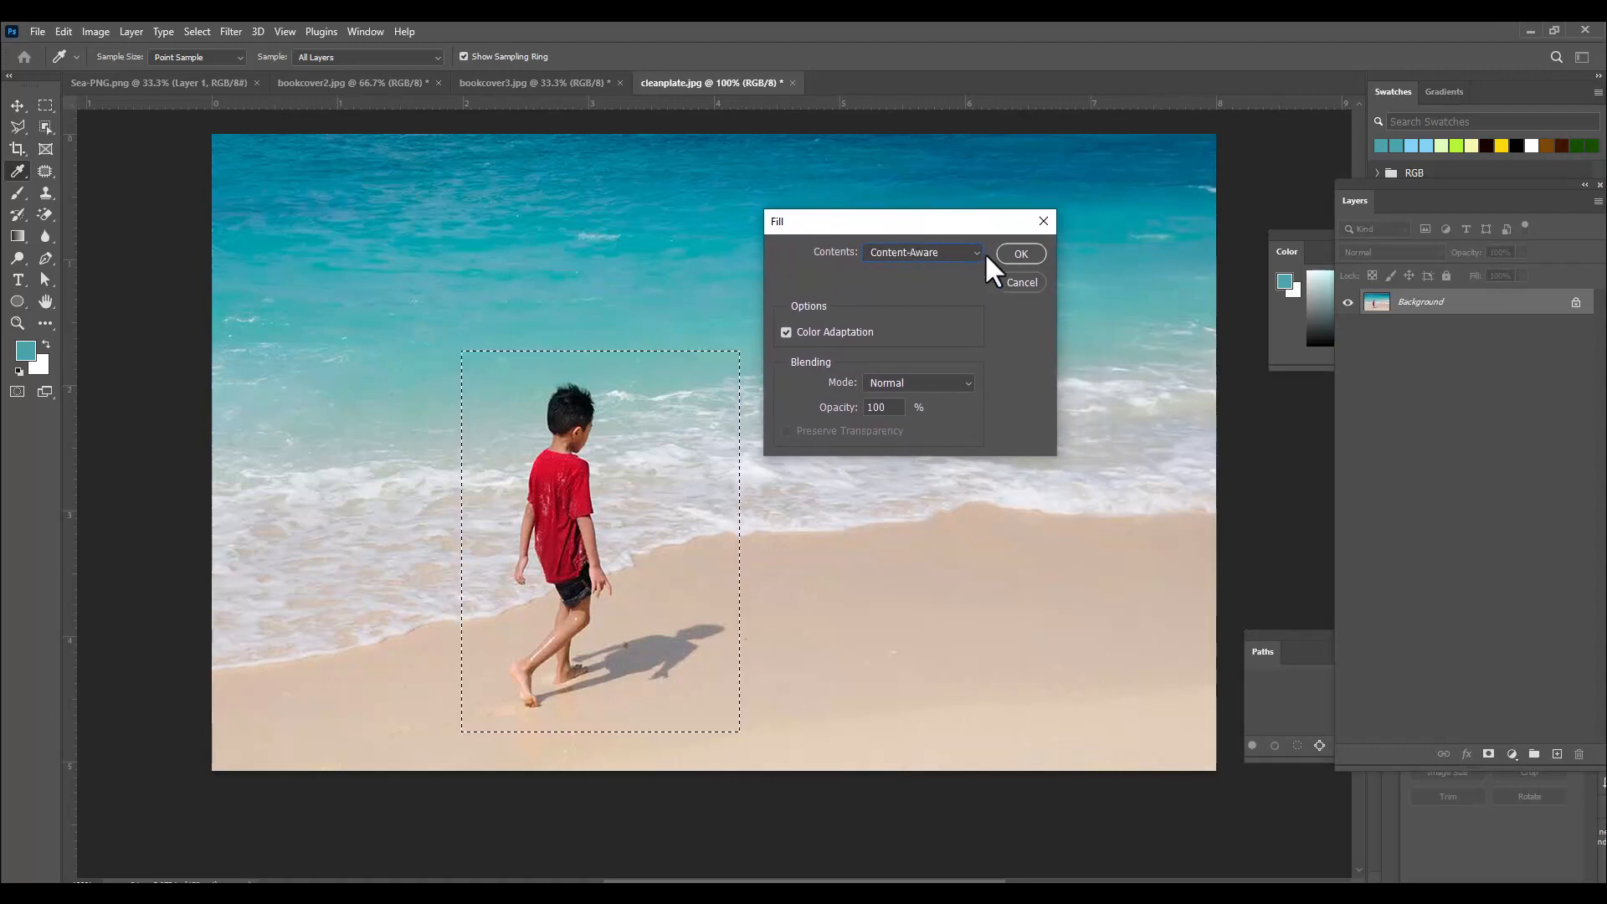
left_click(1022, 253)
key("m")
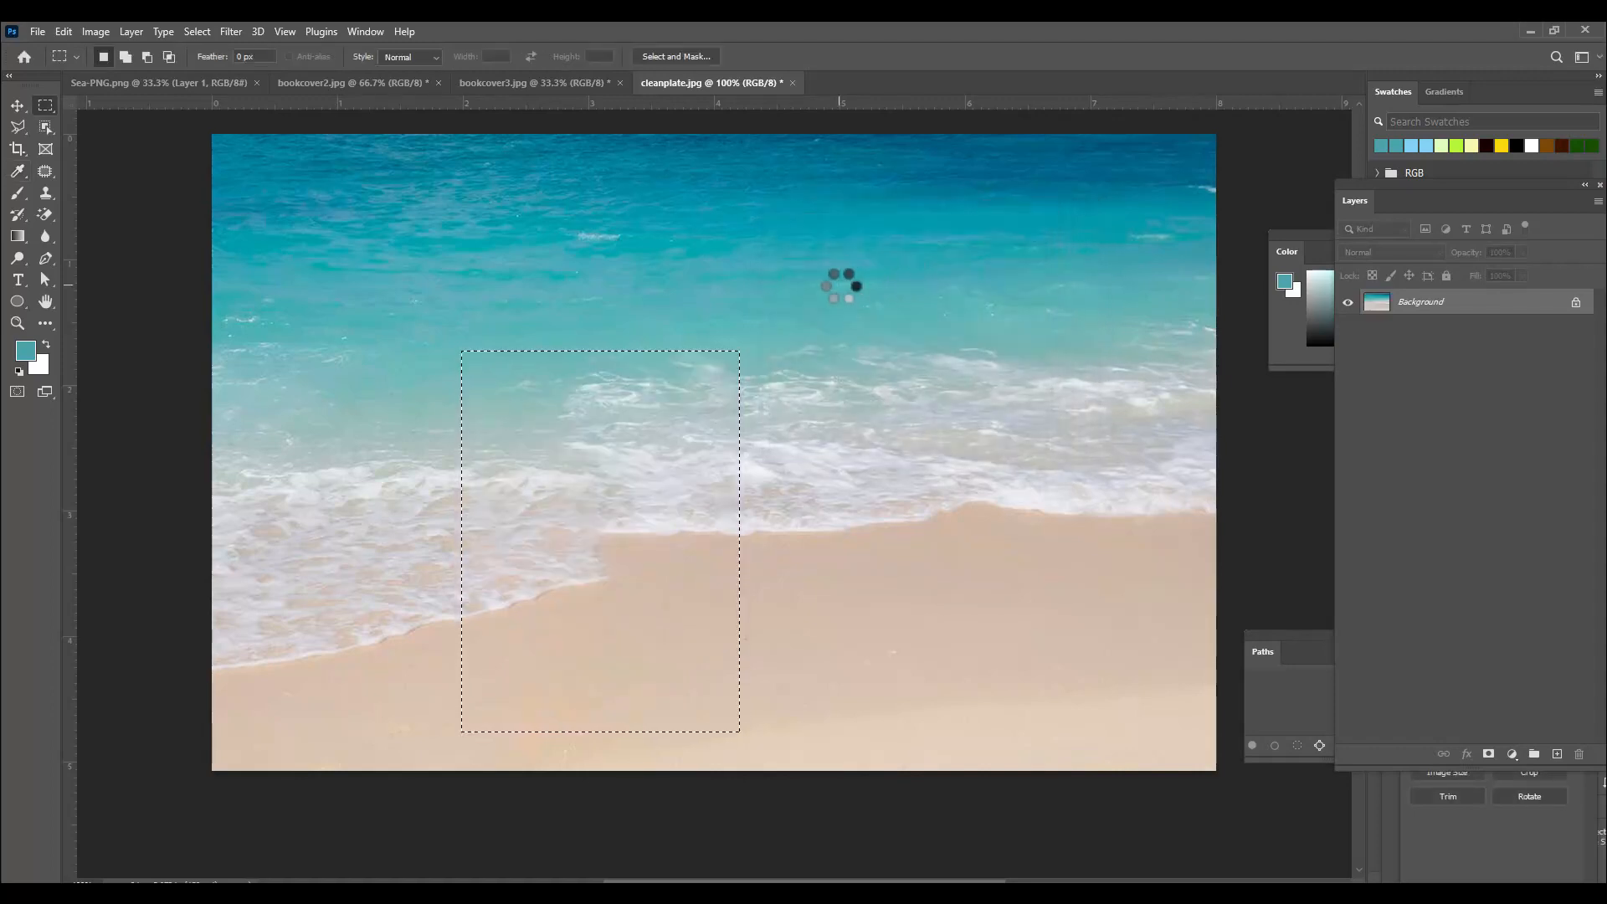
key("ctrl+d")
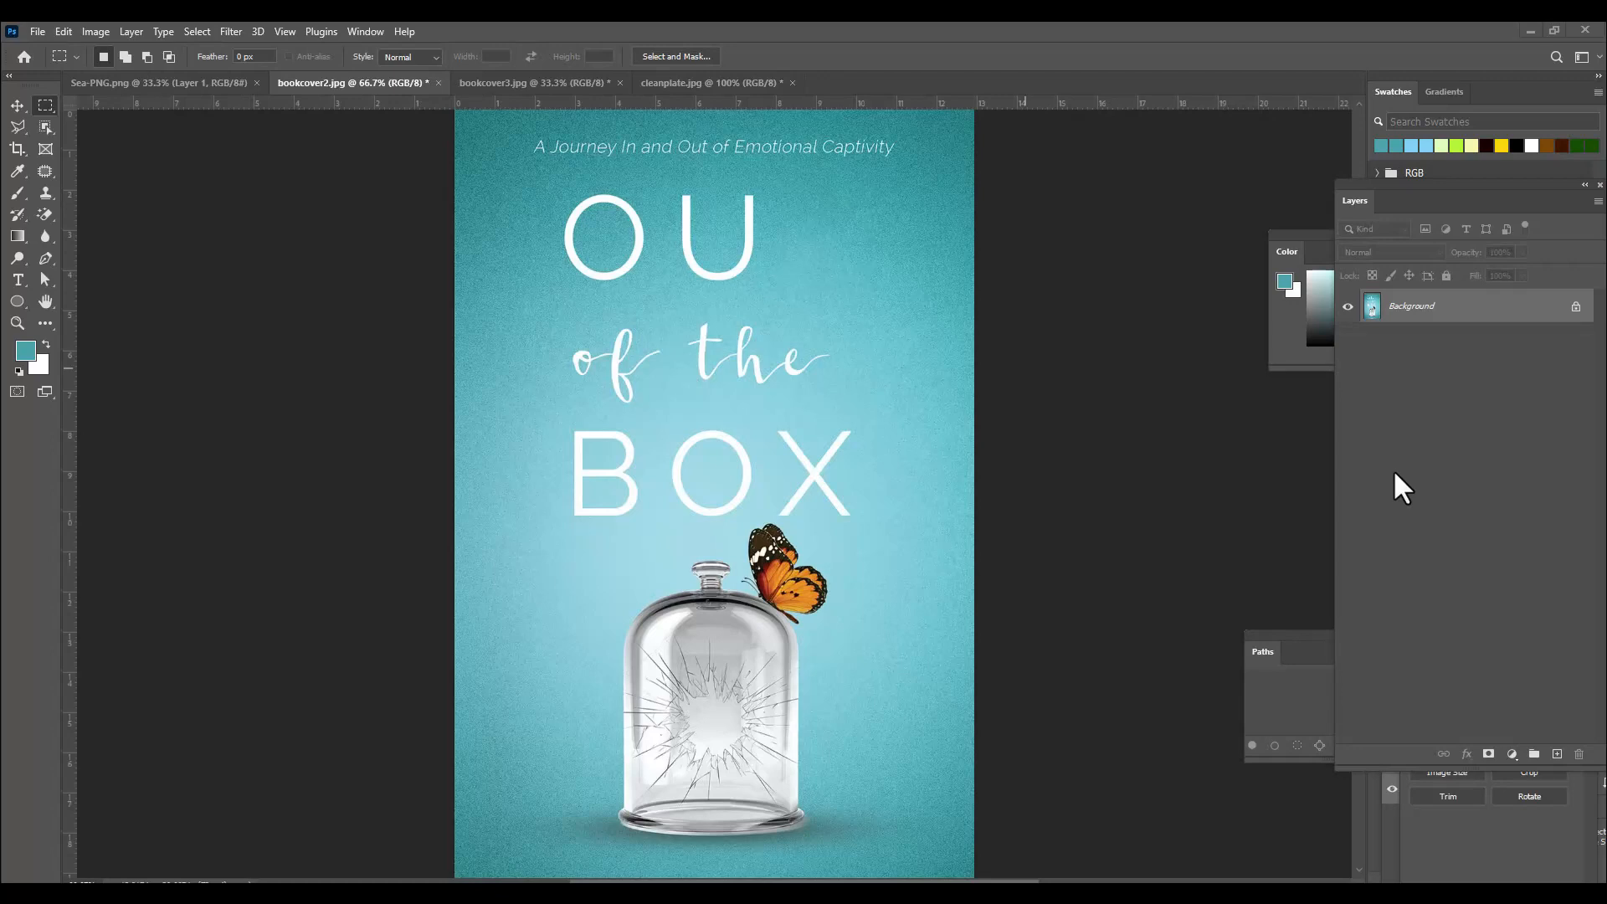
On the book cover, remove the letter U of OUT with the Patch tool by dragging a selection around it onto plain background.
left_click(45, 170)
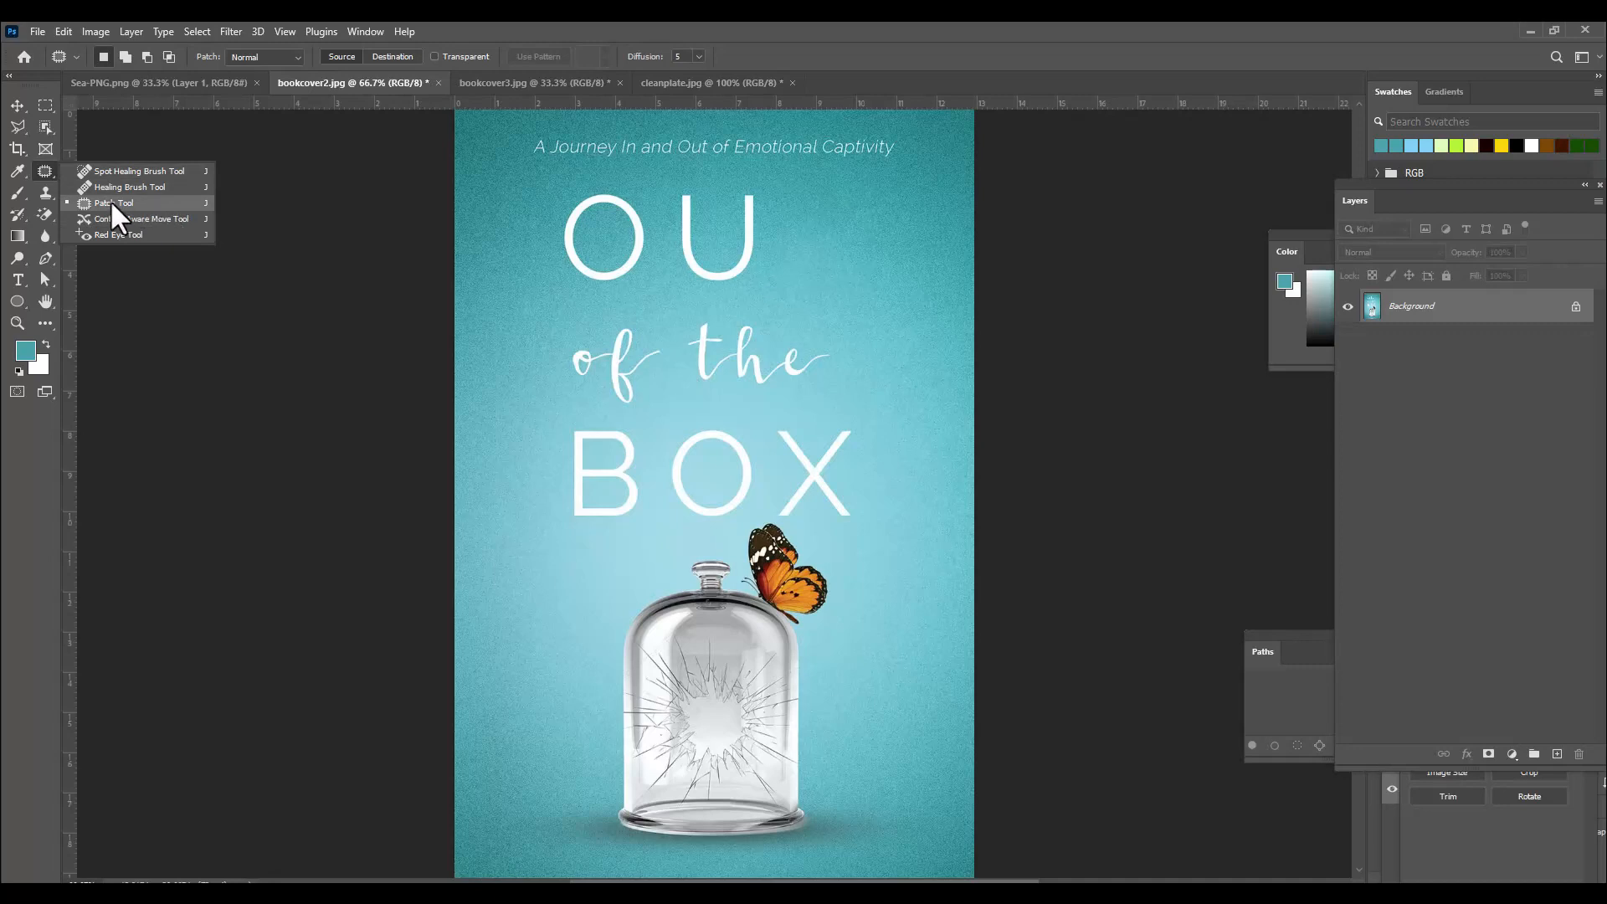
left_click(167, 204)
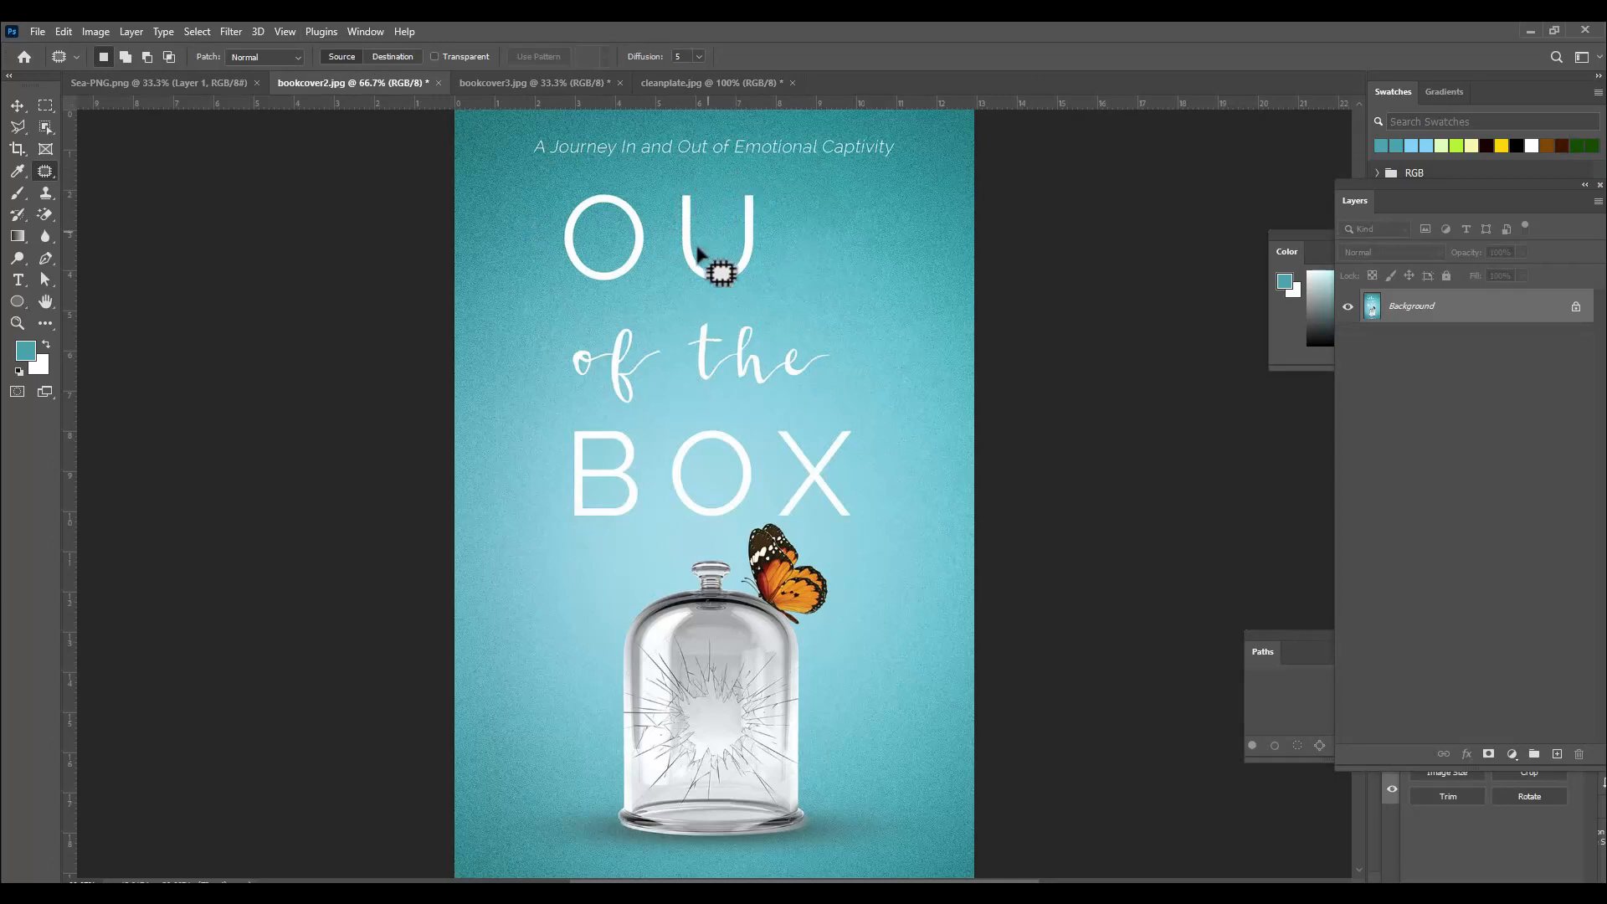
mouse_move(680, 269)
left_mouse_down()
mouse_move(668, 211)
mouse_move(683, 179)
mouse_move(760, 183)
mouse_move(763, 289)
mouse_move(728, 306)
mouse_move(681, 278)
left_mouse_up()
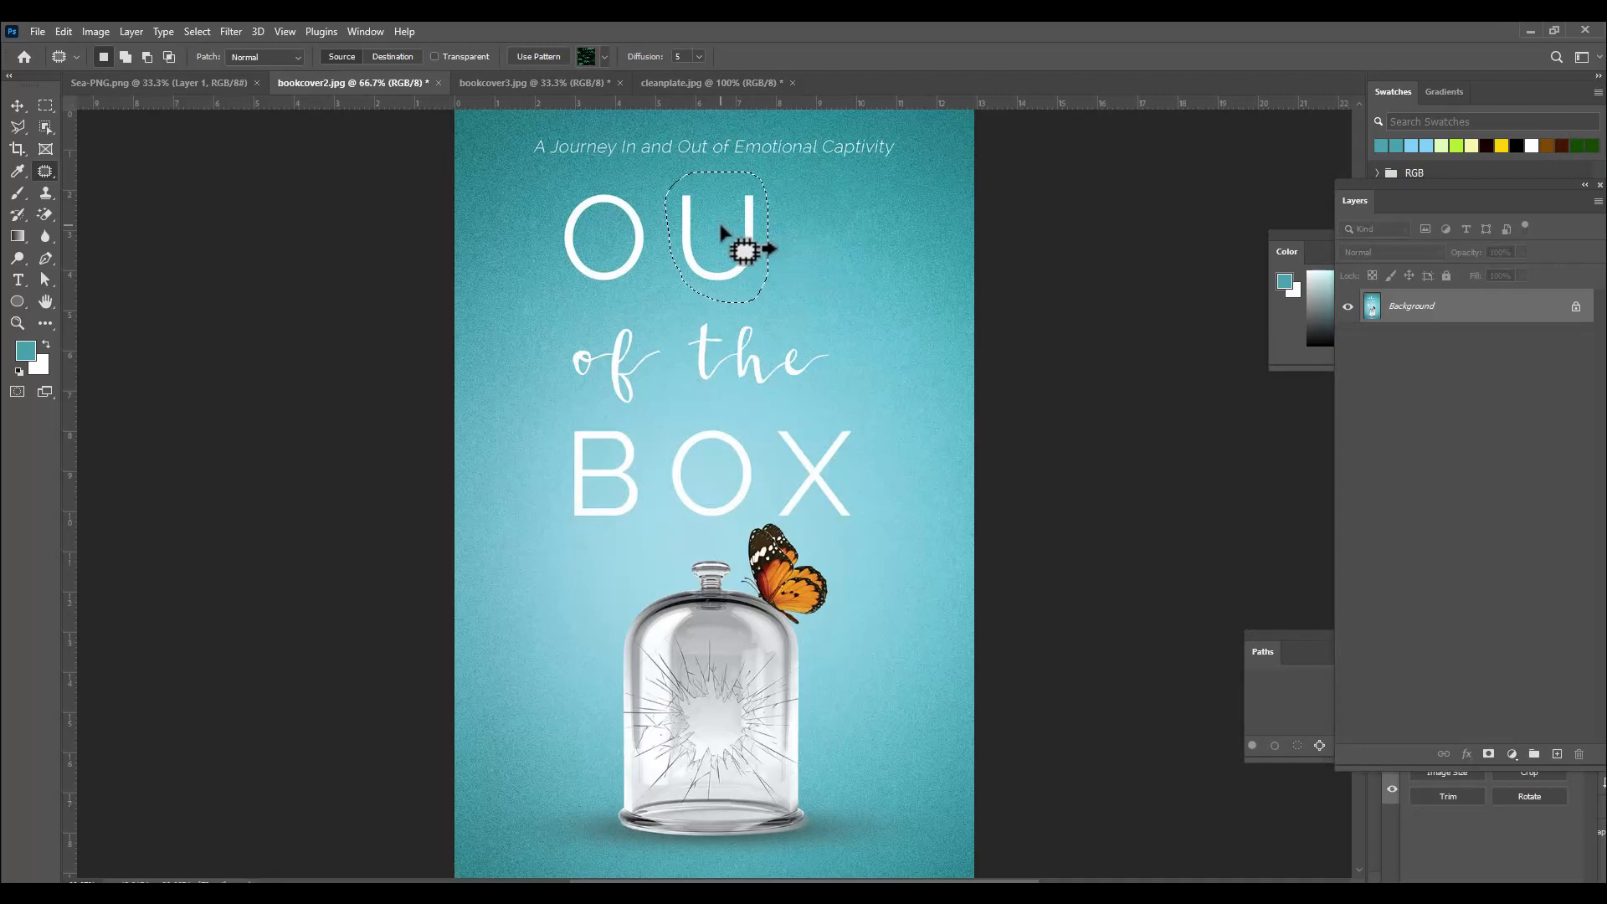
left_click_drag(730, 234, 852, 224)
key("ctrl+d")
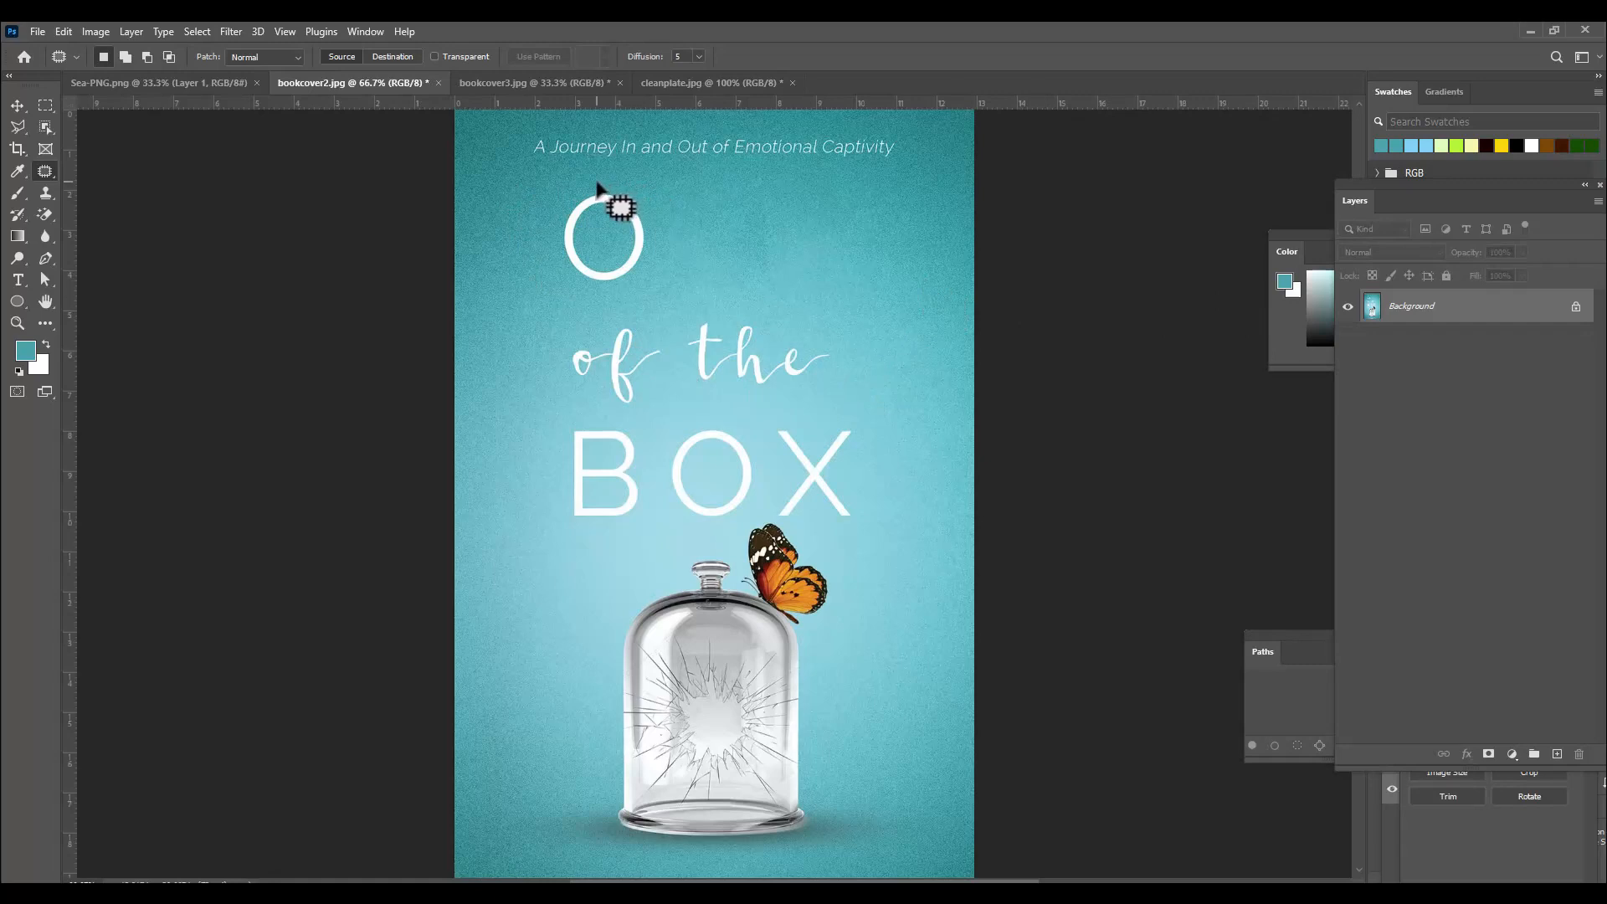
Remove the remaining letter O with the Patch tool, patching it from the plain background beside it.
mouse_move(592, 187)
left_mouse_down()
mouse_move(654, 227)
mouse_move(655, 271)
mouse_move(624, 295)
mouse_move(546, 284)
mouse_move(543, 234)
mouse_move(597, 183)
left_mouse_up()
left_click_drag(607, 237, 730, 227)
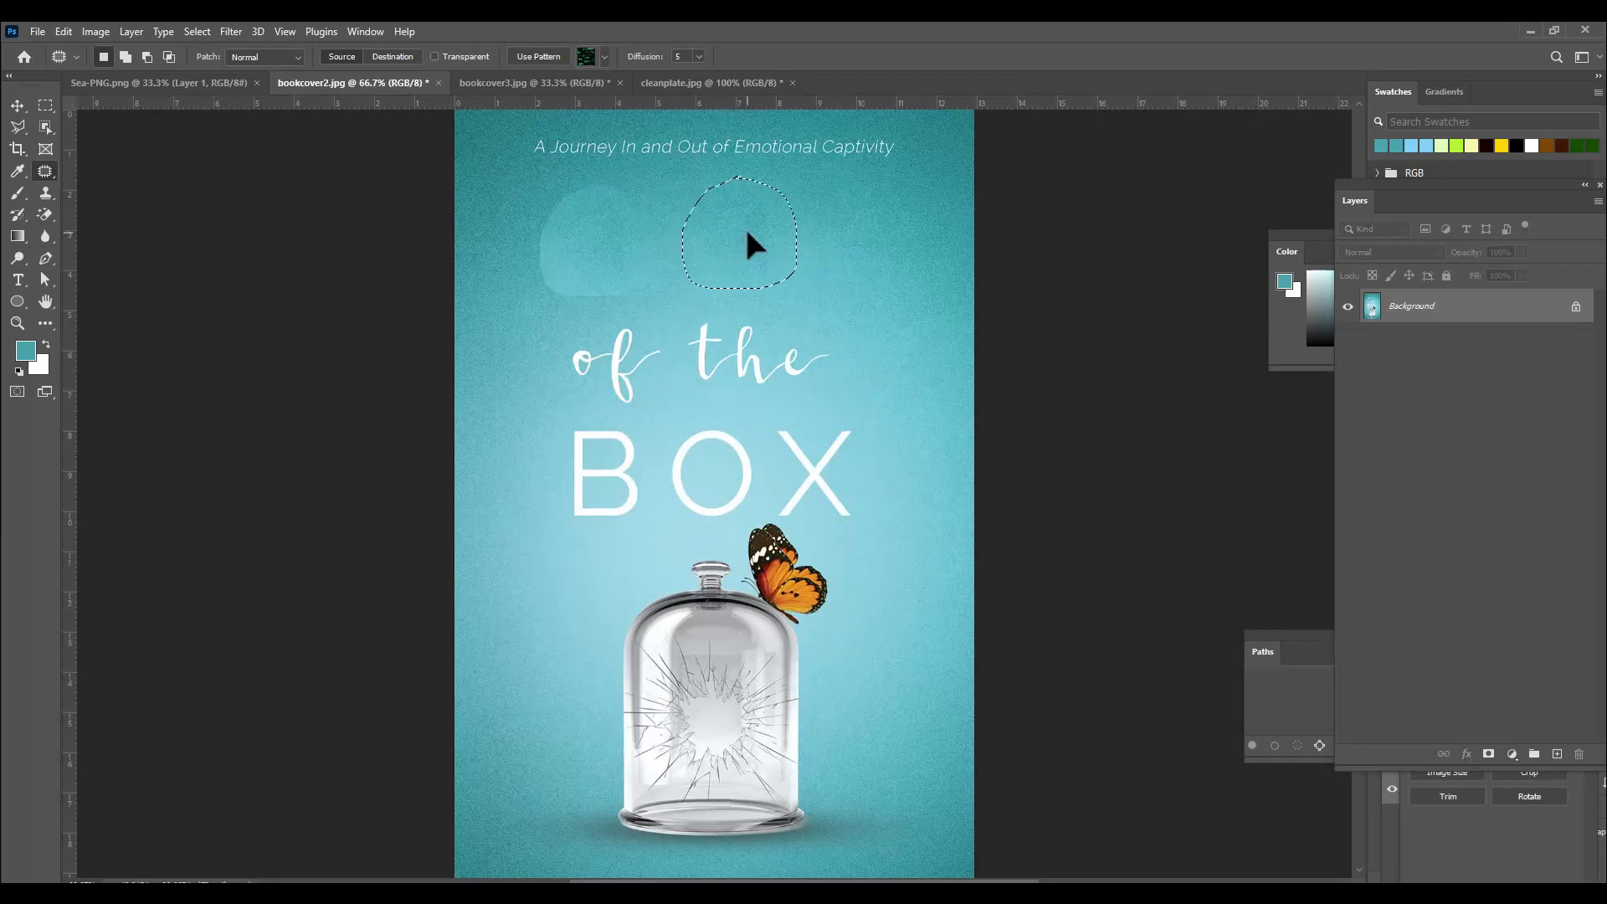
key("ctrl+d")
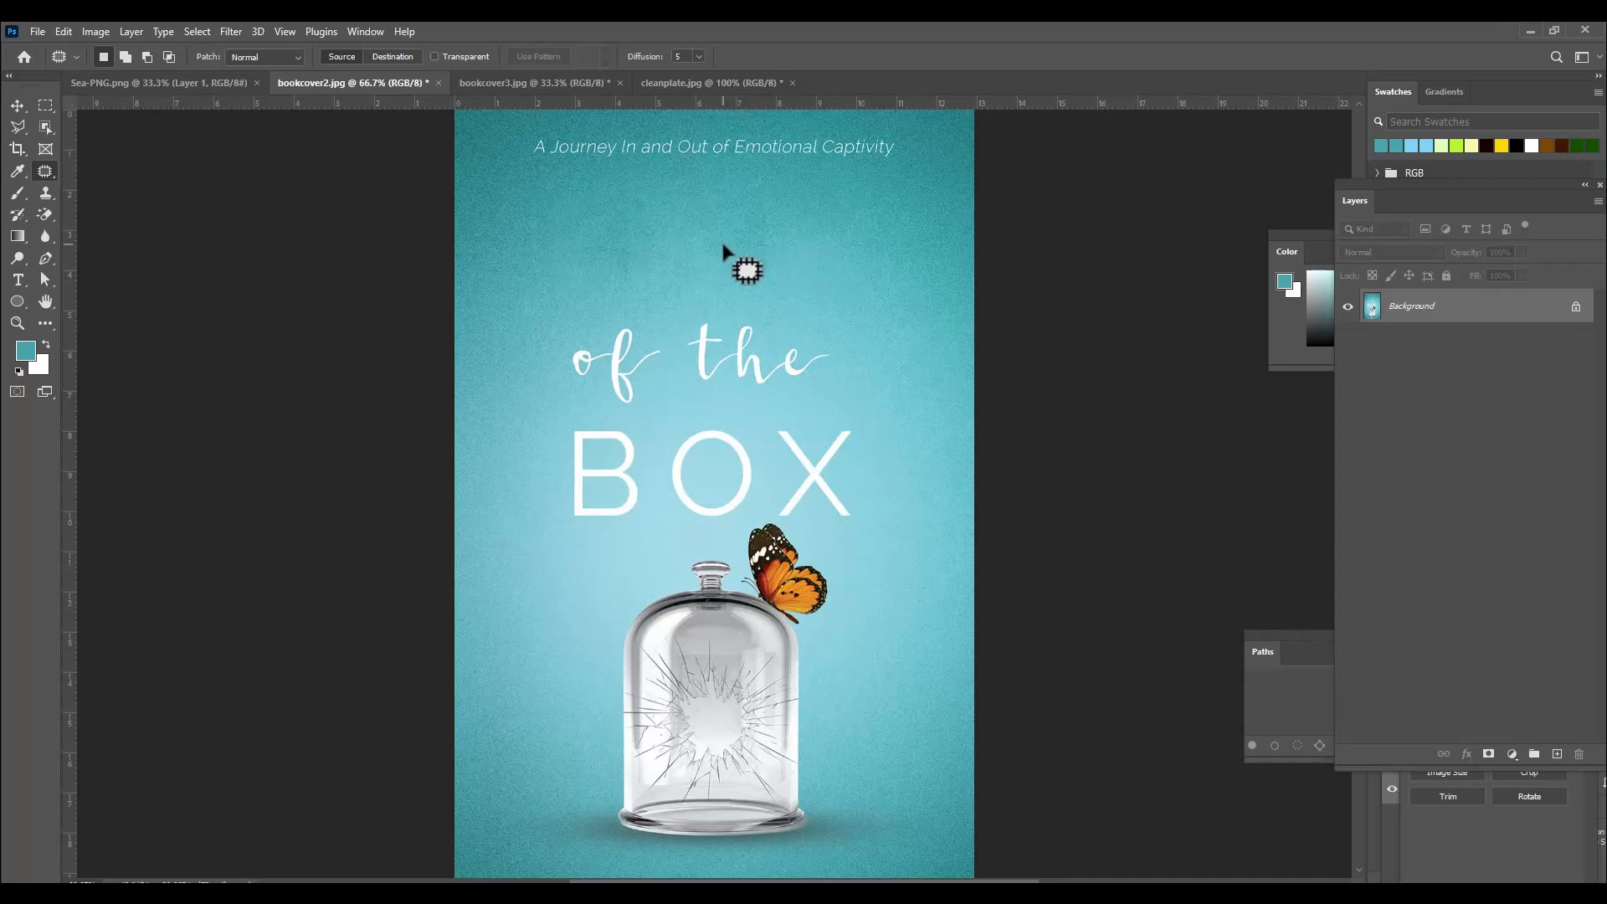
Patch the leftover smudges where the O and U letters were removed.
mouse_move(586, 211)
left_mouse_down()
mouse_move(639, 199)
mouse_move(640, 256)
mouse_move(632, 283)
mouse_move(599, 292)
mouse_move(559, 258)
mouse_move(579, 222)
mouse_move(516, 211)
mouse_move(632, 190)
mouse_move(649, 201)
mouse_move(569, 247)
mouse_move(531, 204)
left_mouse_up()
key("ctrl+d")
key("ctrl+d")
mouse_move(750, 222)
left_mouse_down()
mouse_move(766, 290)
mouse_move(735, 265)
mouse_move(749, 223)
left_mouse_up()
key("ctrl+d")
Open the acne2 image from the healingtools folder.
key("ctrl+o")
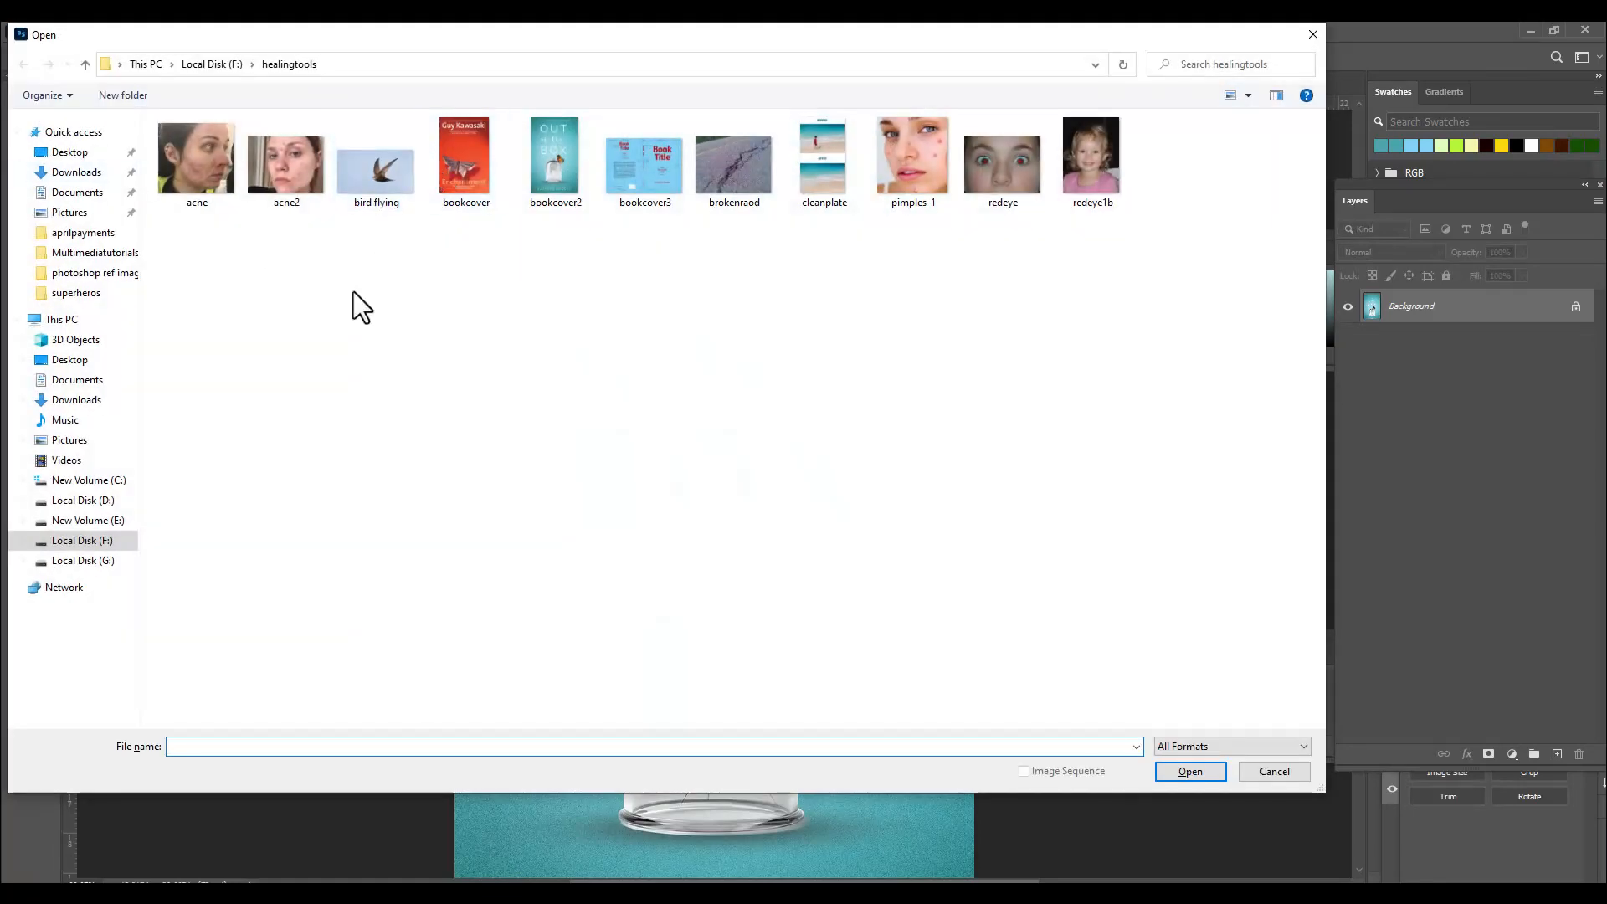
left_click(294, 176)
left_click(1183, 767)
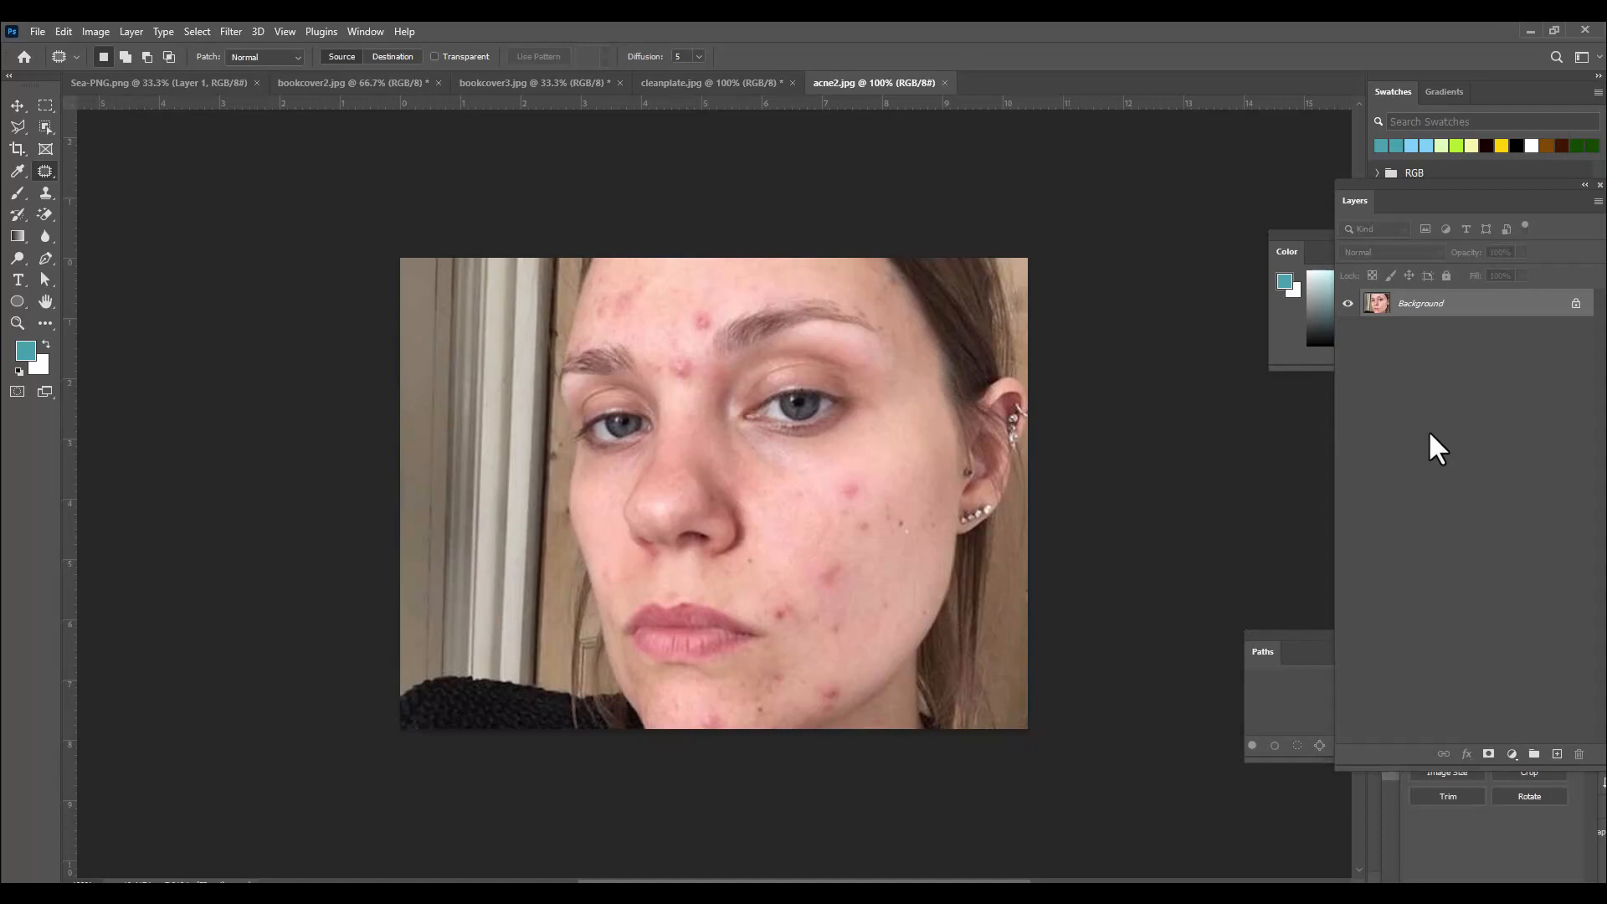
Zoom in and use the Patch tool to cover the blemish on the forehead with nearby clear skin.
key("ctrl+plus")
key("ctrl+minus")
right_click(43, 172)
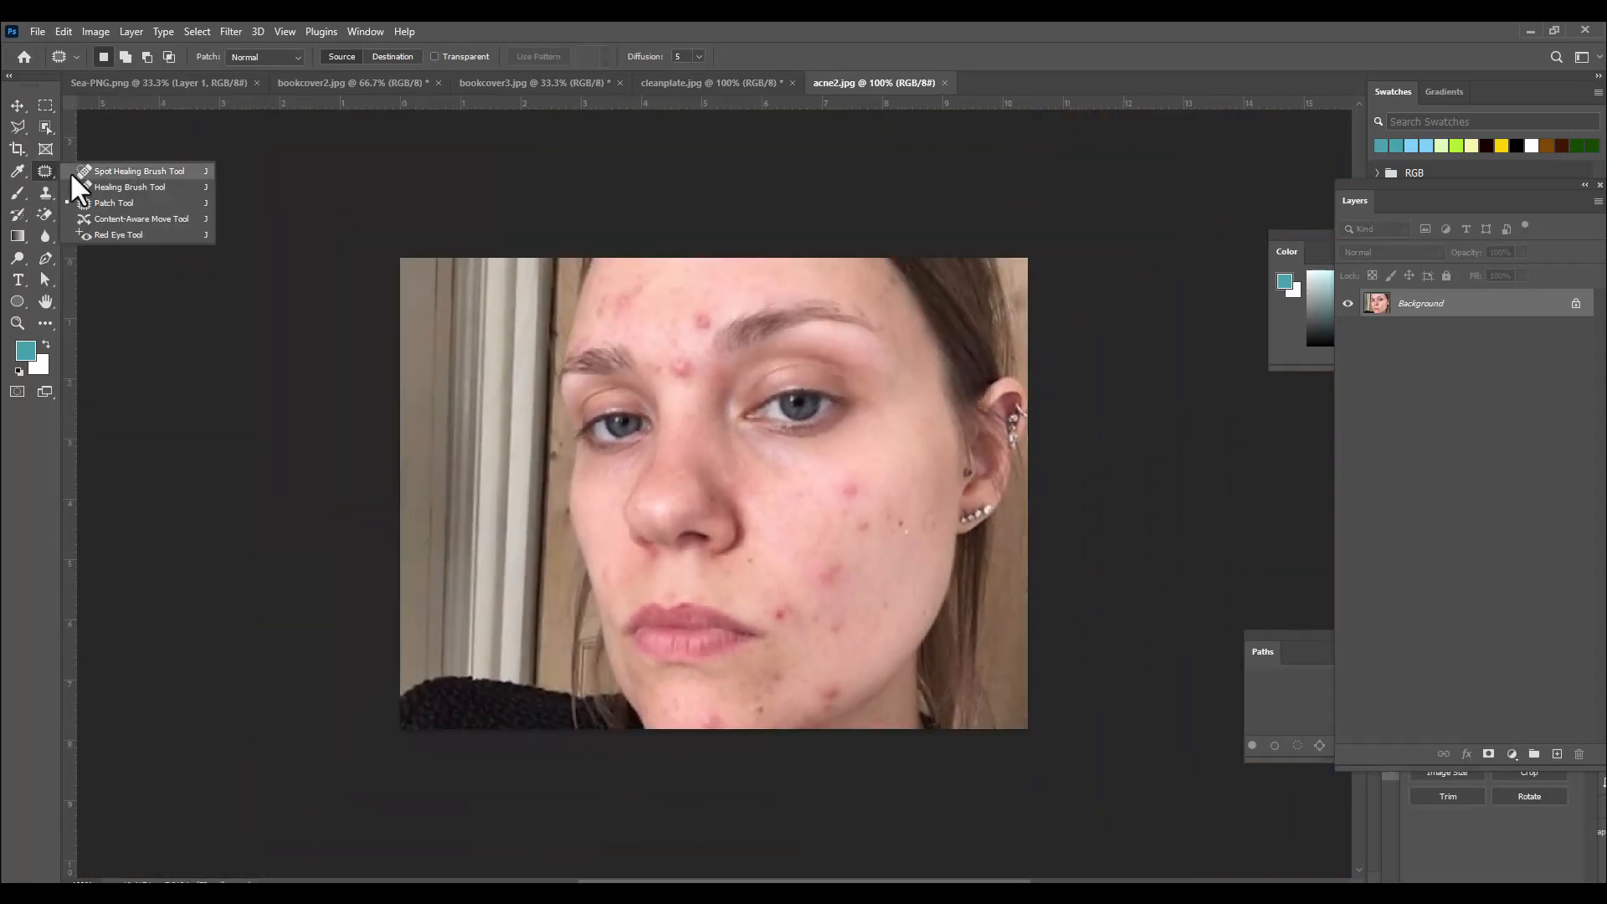
left_click(97, 198)
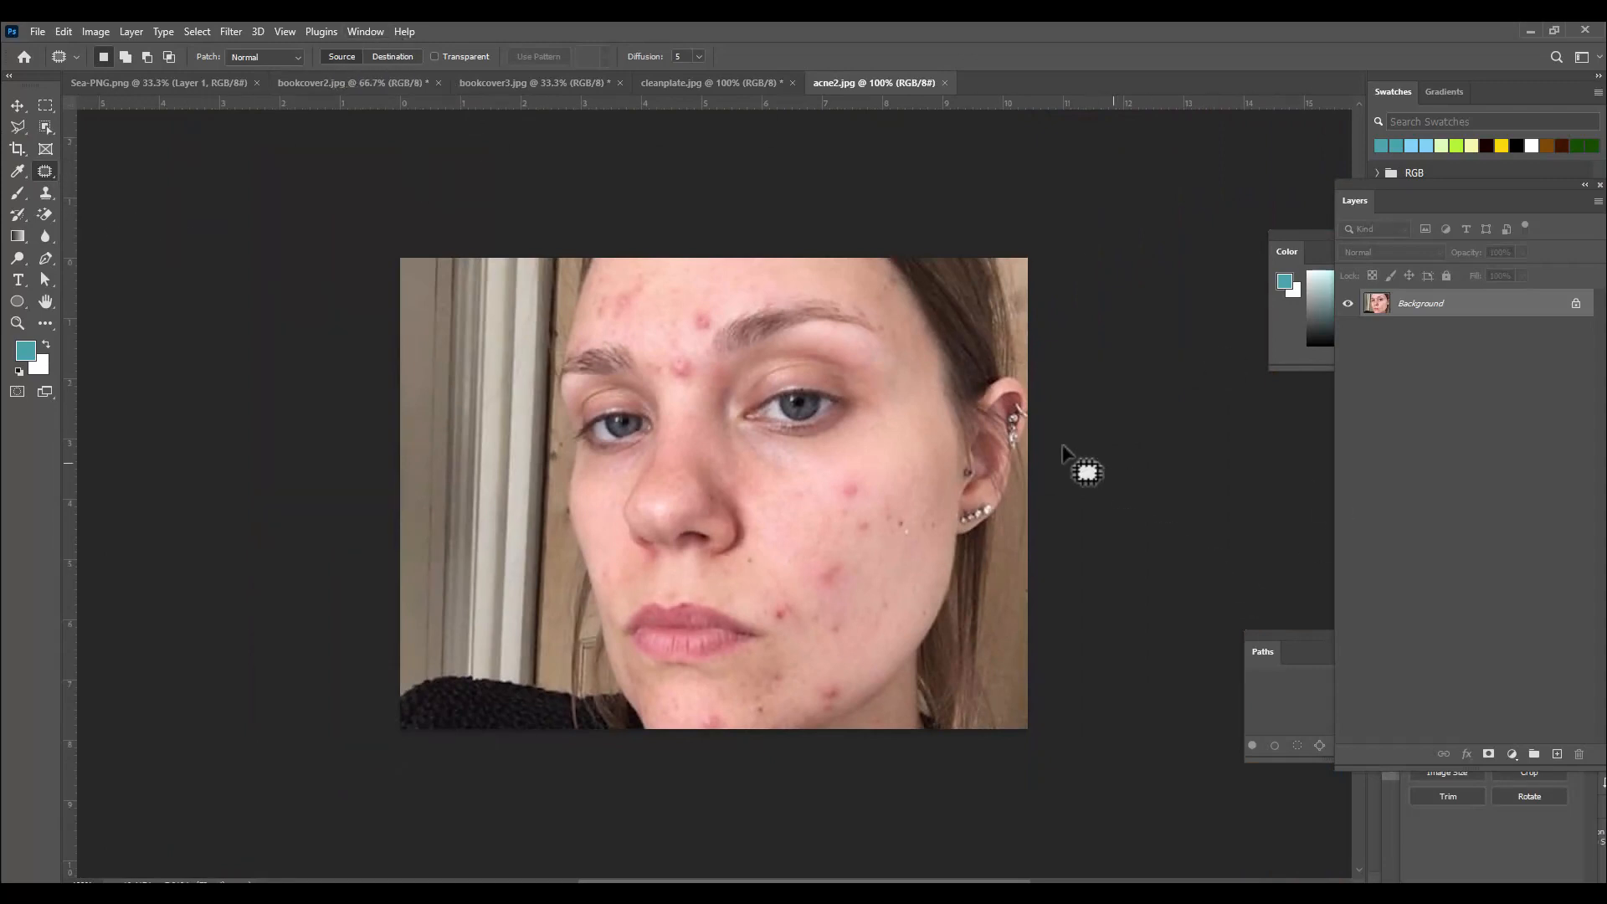
scroll(837, 393, "up", 1)
key("ctrl+plus")
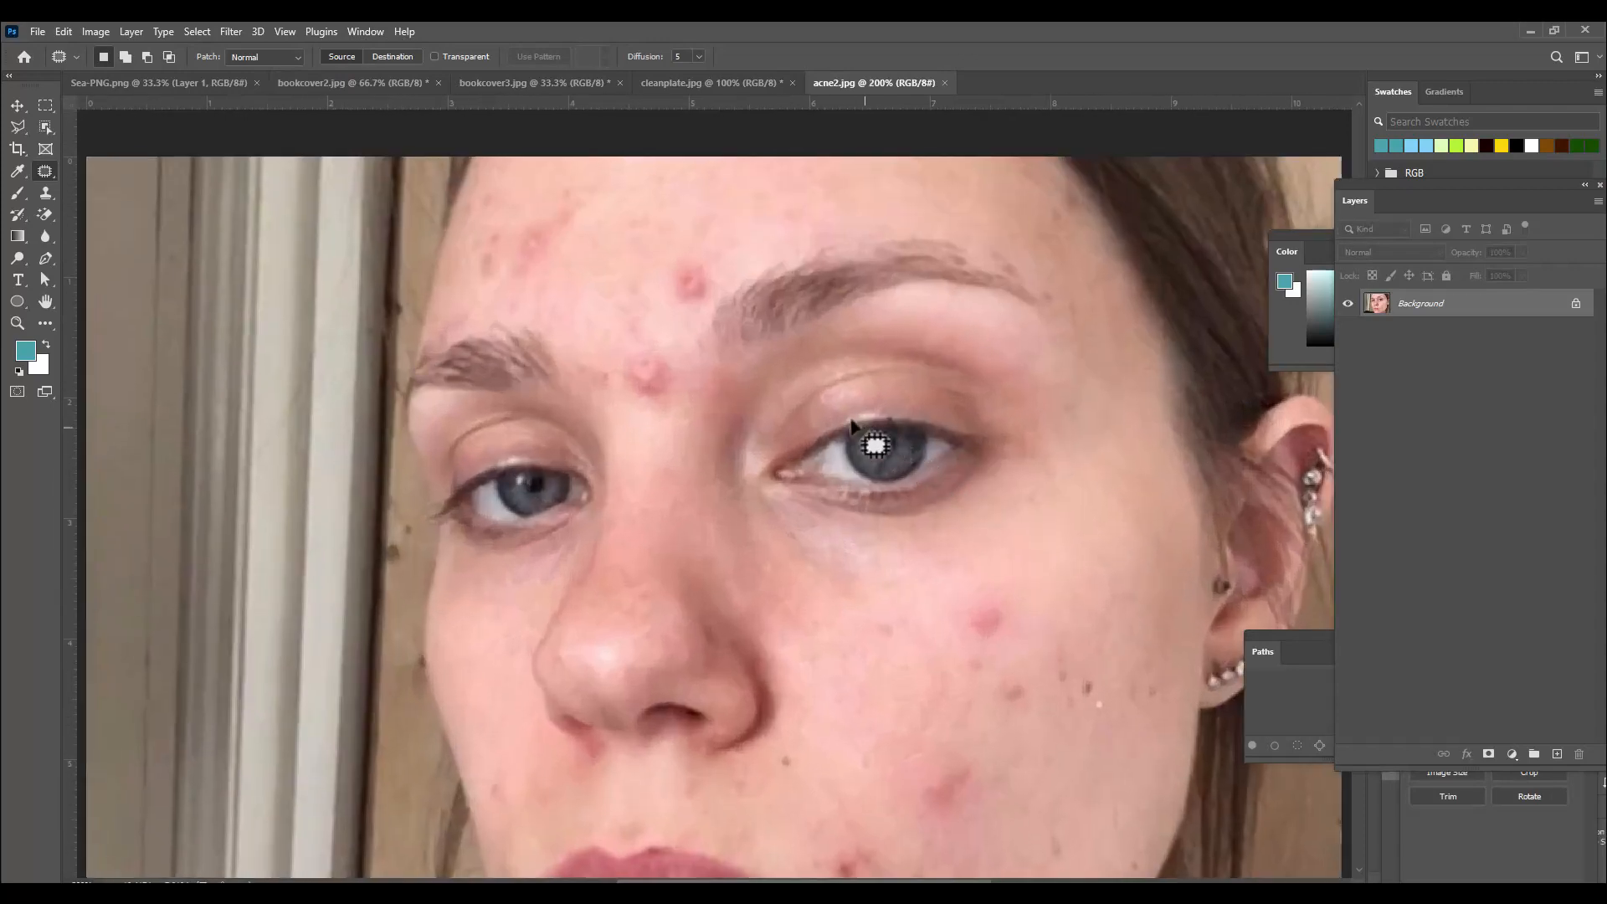
mouse_move(678, 278)
left_mouse_down()
mouse_move(717, 309)
mouse_move(710, 339)
mouse_move(670, 339)
mouse_move(661, 318)
mouse_move(683, 288)
left_mouse_up()
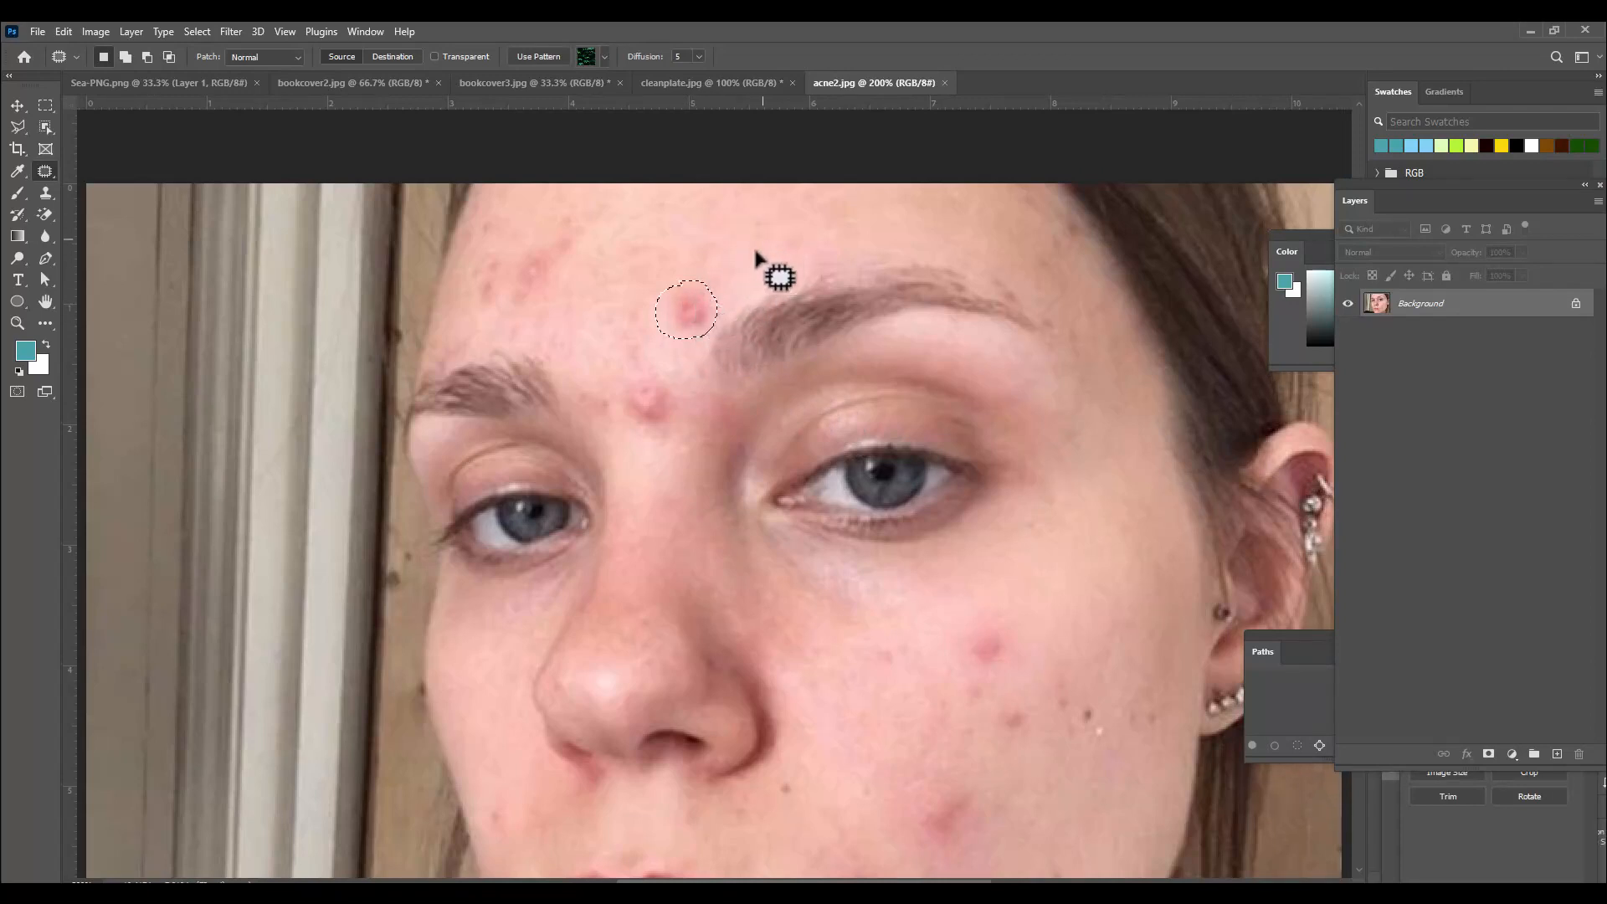
left_click_drag(696, 303, 706, 287)
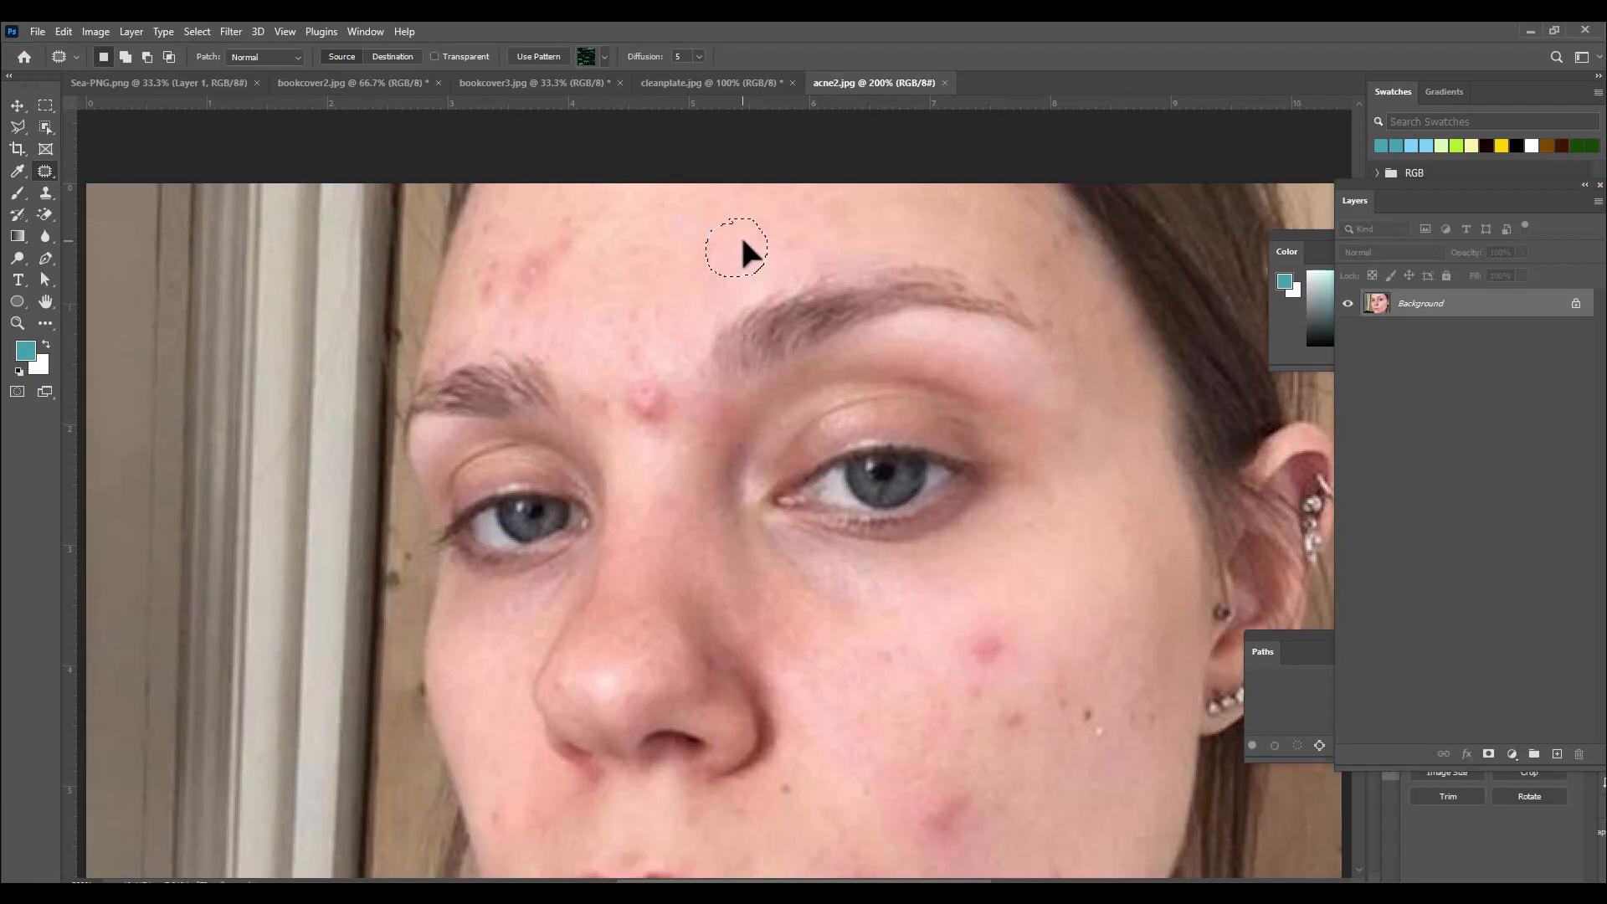
left_click_drag(741, 239, 742, 239)
left_click(791, 255)
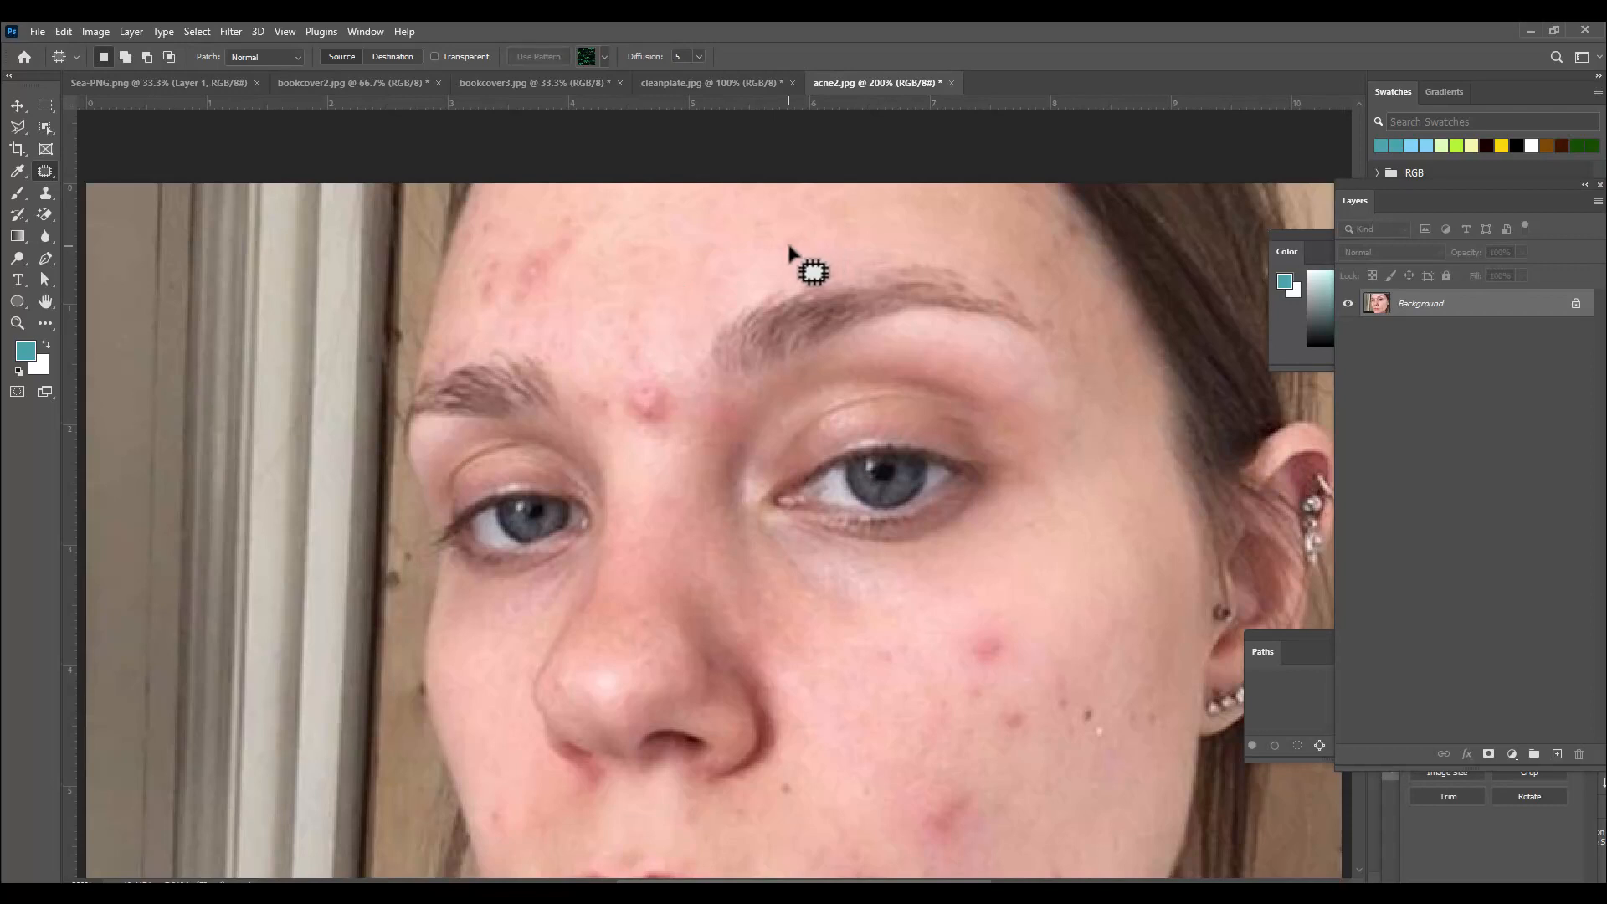
Patch the pimple between the eyebrows with clear skin from just above it.
mouse_move(645, 370)
left_mouse_down()
mouse_move(675, 384)
mouse_move(668, 432)
mouse_move(622, 417)
mouse_move(631, 373)
mouse_move(667, 404)
mouse_move(683, 318)
left_mouse_up()
scroll(703, 348, "down", 2)
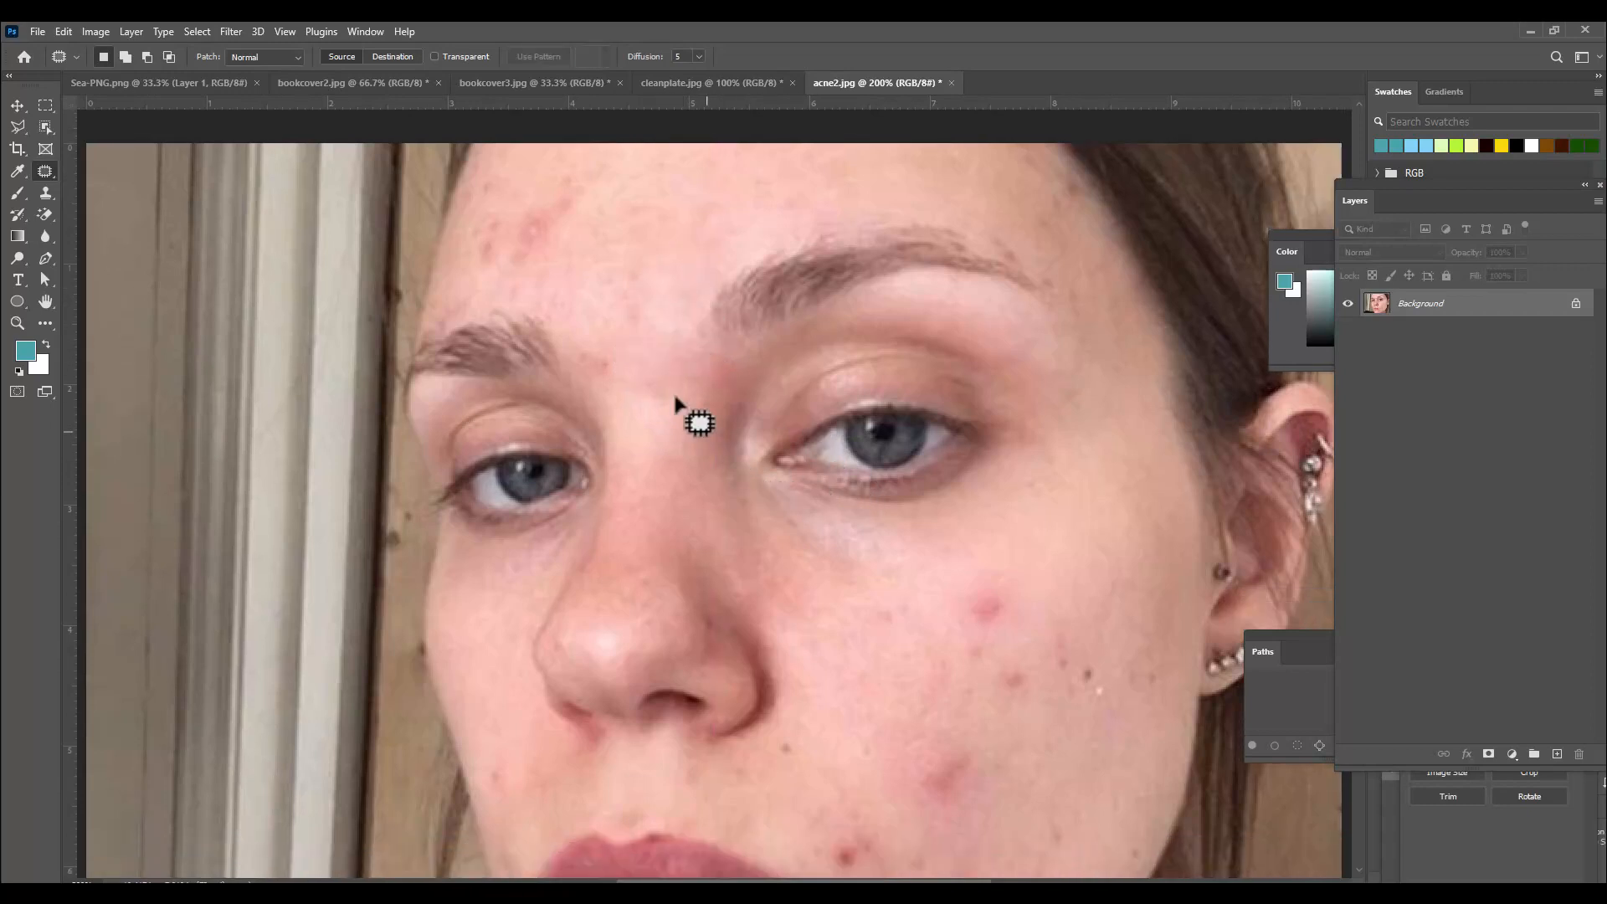
left_click(681, 412)
Patch the red blemishes on the cheek with nearby clear skin.
scroll(1066, 602, "down", 5)
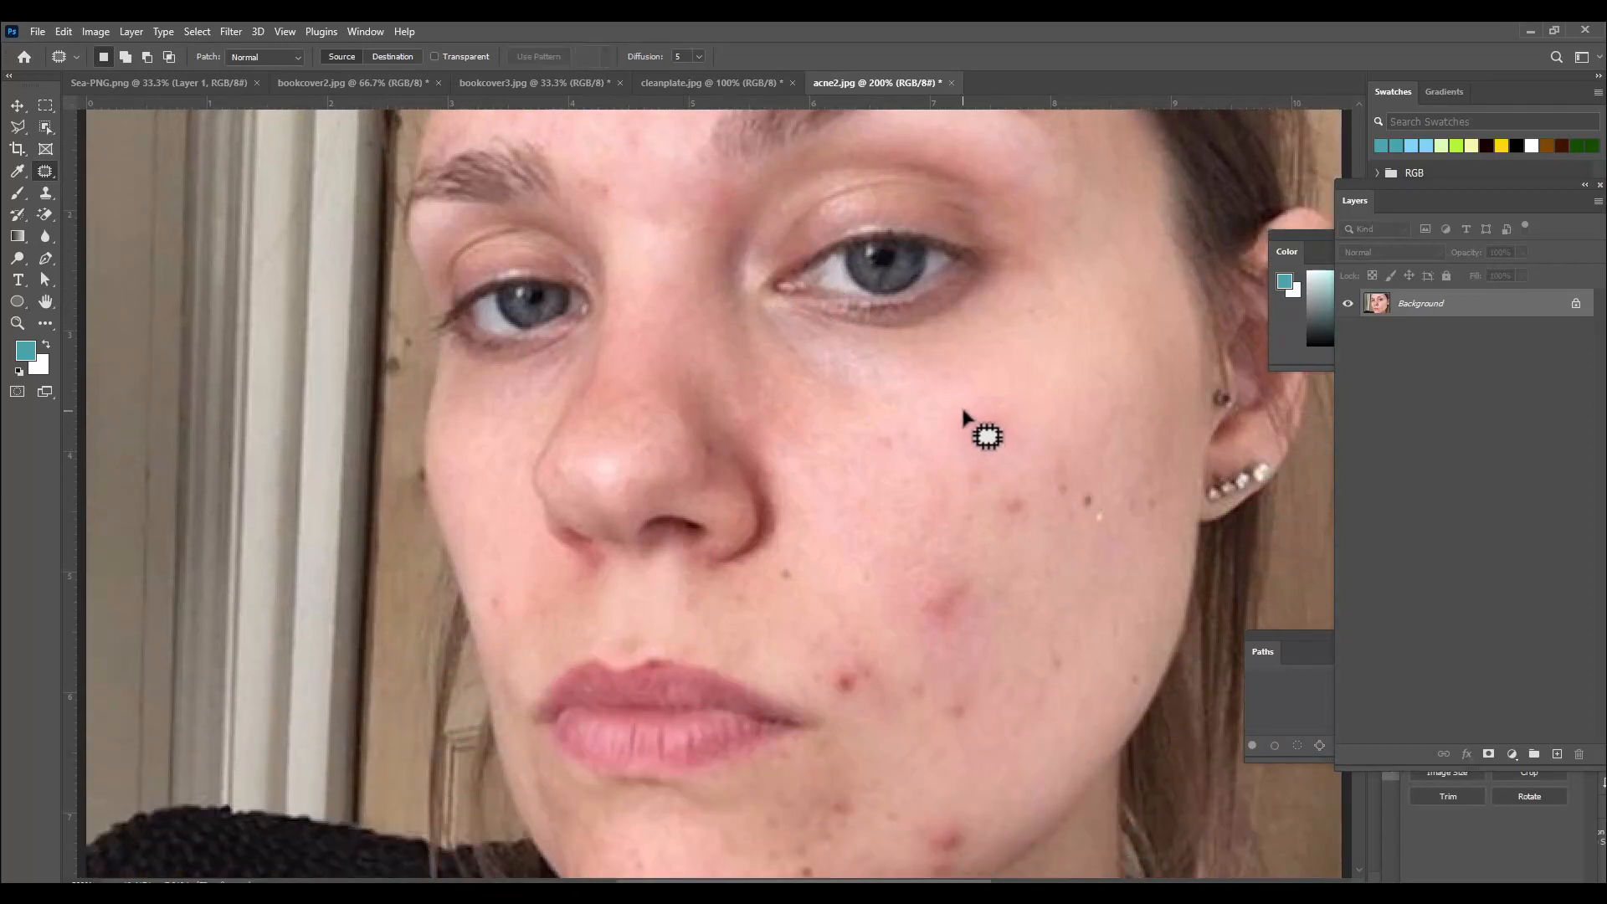
mouse_move(963, 409)
left_mouse_down()
mouse_move(996, 411)
mouse_move(1010, 444)
mouse_move(965, 452)
mouse_move(961, 413)
mouse_move(1024, 365)
left_mouse_up()
left_click(1029, 363)
mouse_move(1011, 474)
left_mouse_down()
mouse_move(1046, 532)
mouse_move(994, 528)
mouse_move(1000, 486)
mouse_move(1058, 407)
left_mouse_up()
left_click(1062, 398)
mouse_move(915, 591)
left_mouse_down()
mouse_move(969, 563)
mouse_move(951, 628)
mouse_move(914, 593)
mouse_move(1042, 526)
left_mouse_up()
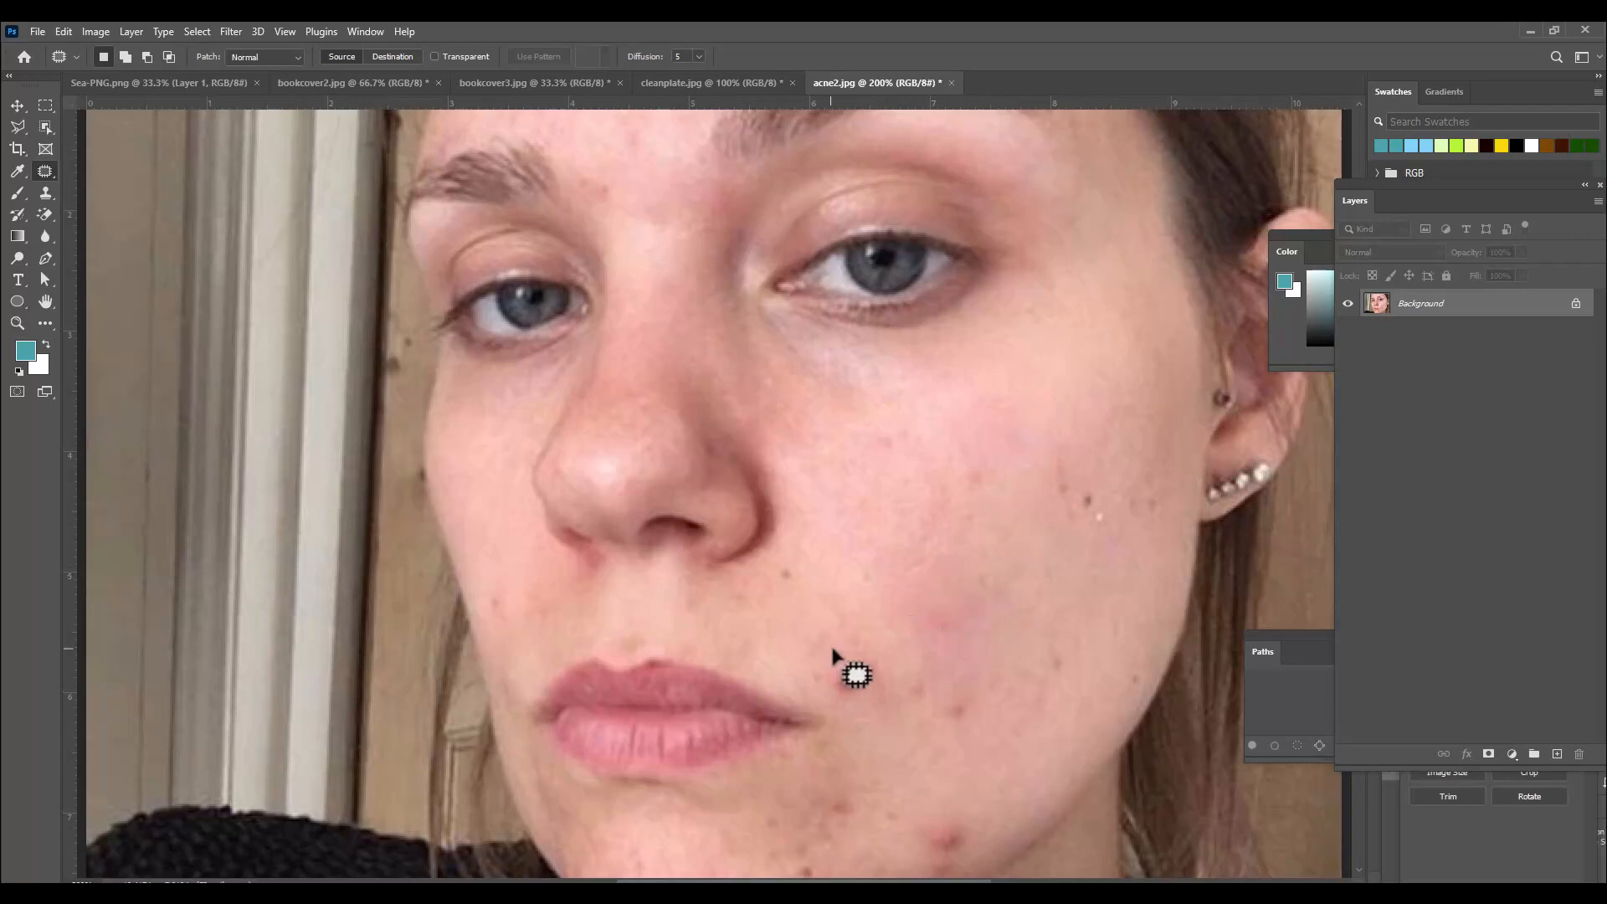
mouse_move(835, 646)
left_mouse_down()
mouse_move(892, 688)
mouse_move(825, 658)
mouse_move(848, 534)
mouse_move(772, 585)
mouse_move(854, 504)
left_mouse_up()
left_click(848, 534)
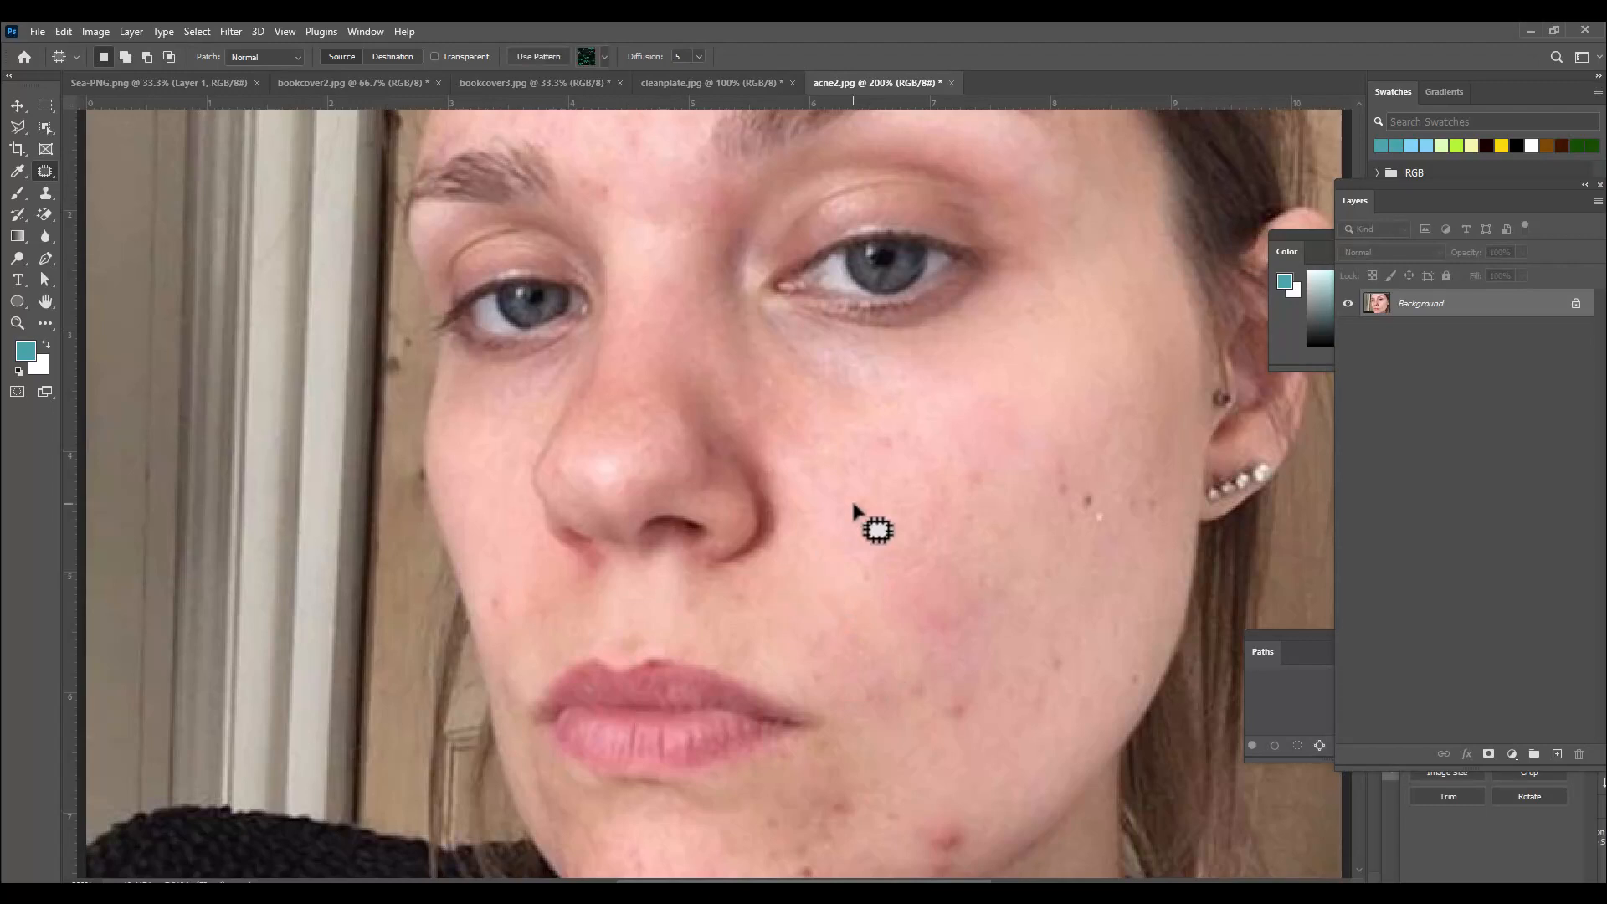
left_click(854, 503)
Patch the blemishes on the chin, along the jaw and near the ear with clear skin.
scroll(854, 503, "down", 1)
mouse_move(944, 771)
left_mouse_down()
mouse_move(987, 782)
mouse_move(951, 818)
mouse_move(953, 772)
mouse_move(1014, 702)
left_mouse_up()
mouse_move(917, 622)
left_mouse_down()
mouse_move(953, 624)
mouse_move(982, 657)
mouse_move(942, 668)
mouse_move(915, 625)
left_mouse_up()
left_click_drag(934, 648, 900, 725)
left_click_drag(888, 745, 885, 753)
mouse_move(850, 758)
left_mouse_down()
mouse_move(872, 804)
mouse_move(809, 842)
mouse_move(801, 801)
mouse_move(900, 741)
left_mouse_up()
left_click(792, 802)
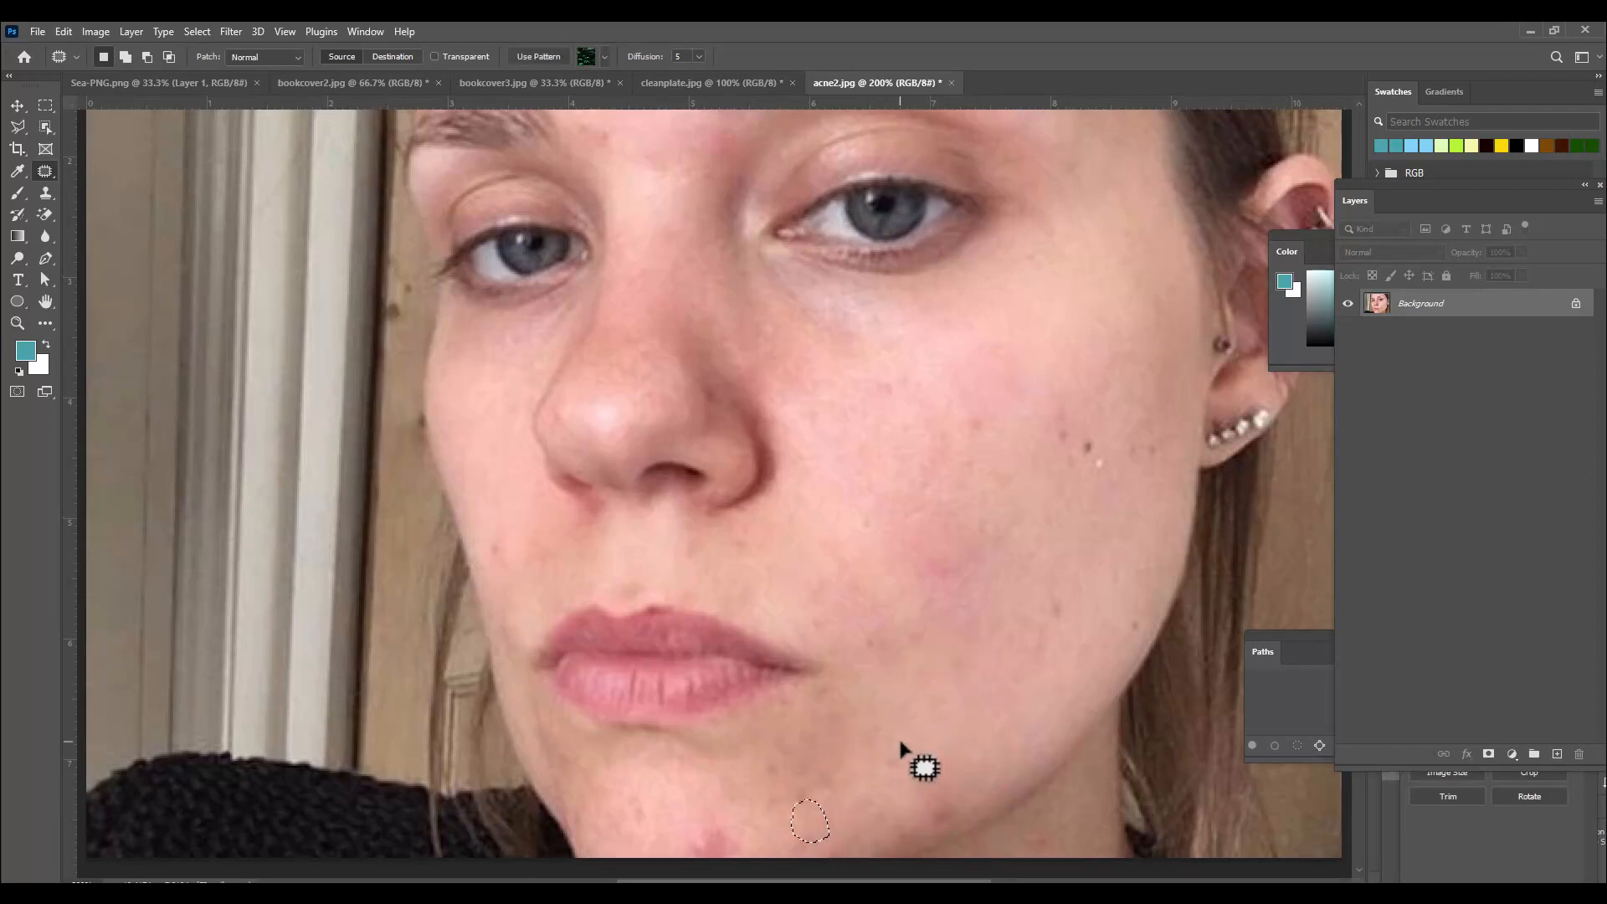
left_click(931, 728)
mouse_move(1080, 434)
left_mouse_down()
mouse_move(1094, 477)
mouse_move(1074, 436)
mouse_move(1111, 356)
left_mouse_up()
left_click(1012, 370)
Patch the blemishes on the upper left forehead with nearby clear skin.
scroll(987, 373, "up", 5)
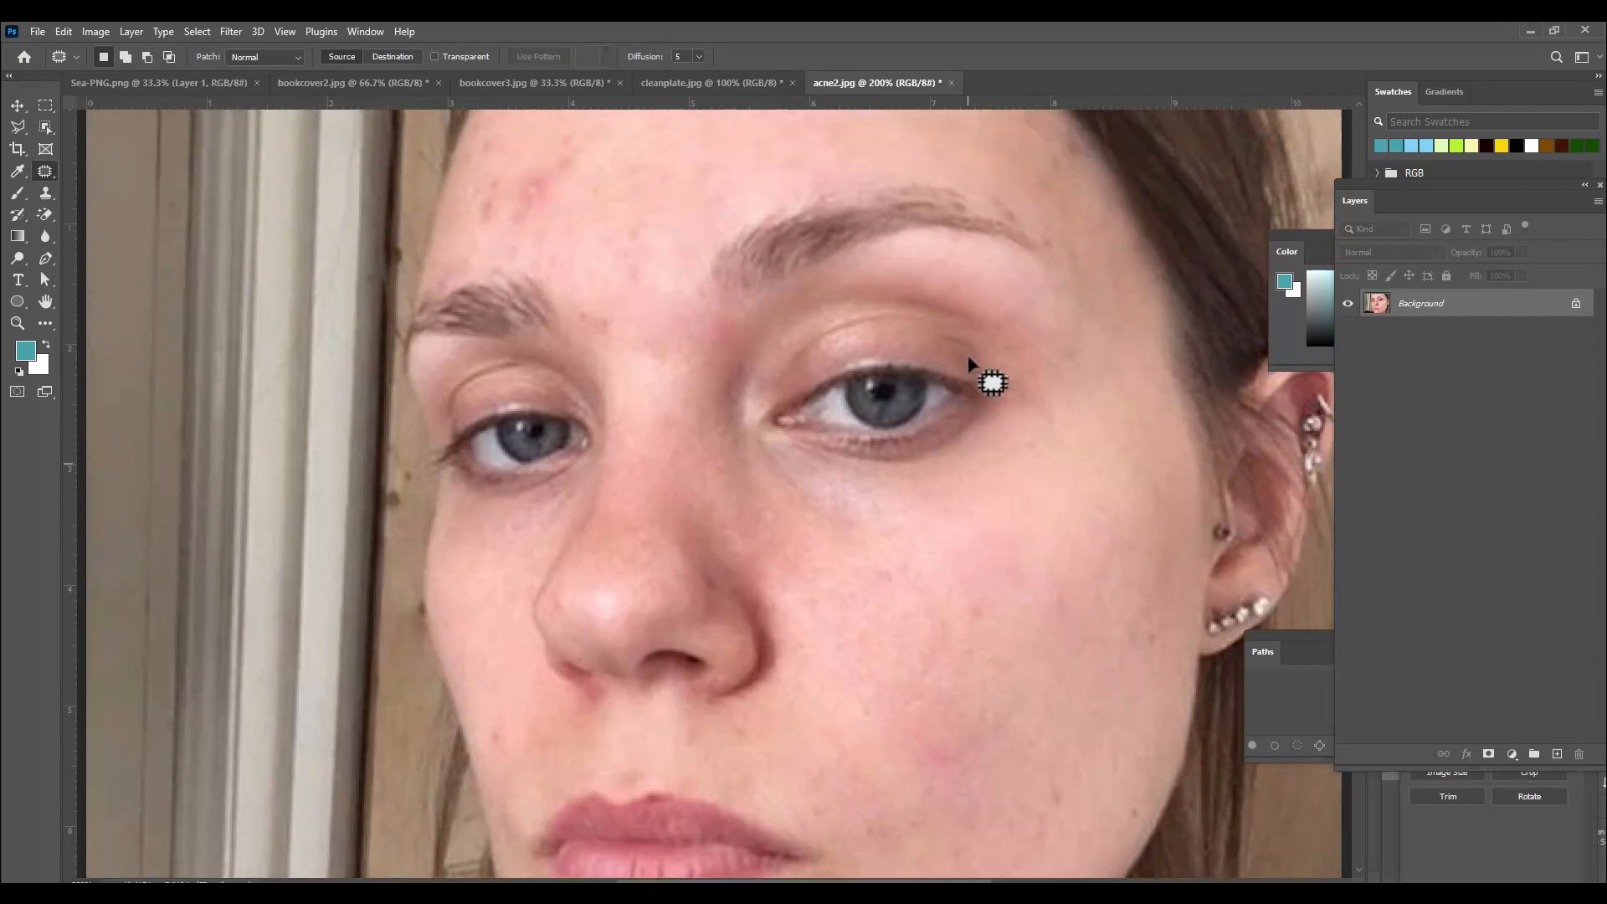
scroll(970, 363, "up", 1)
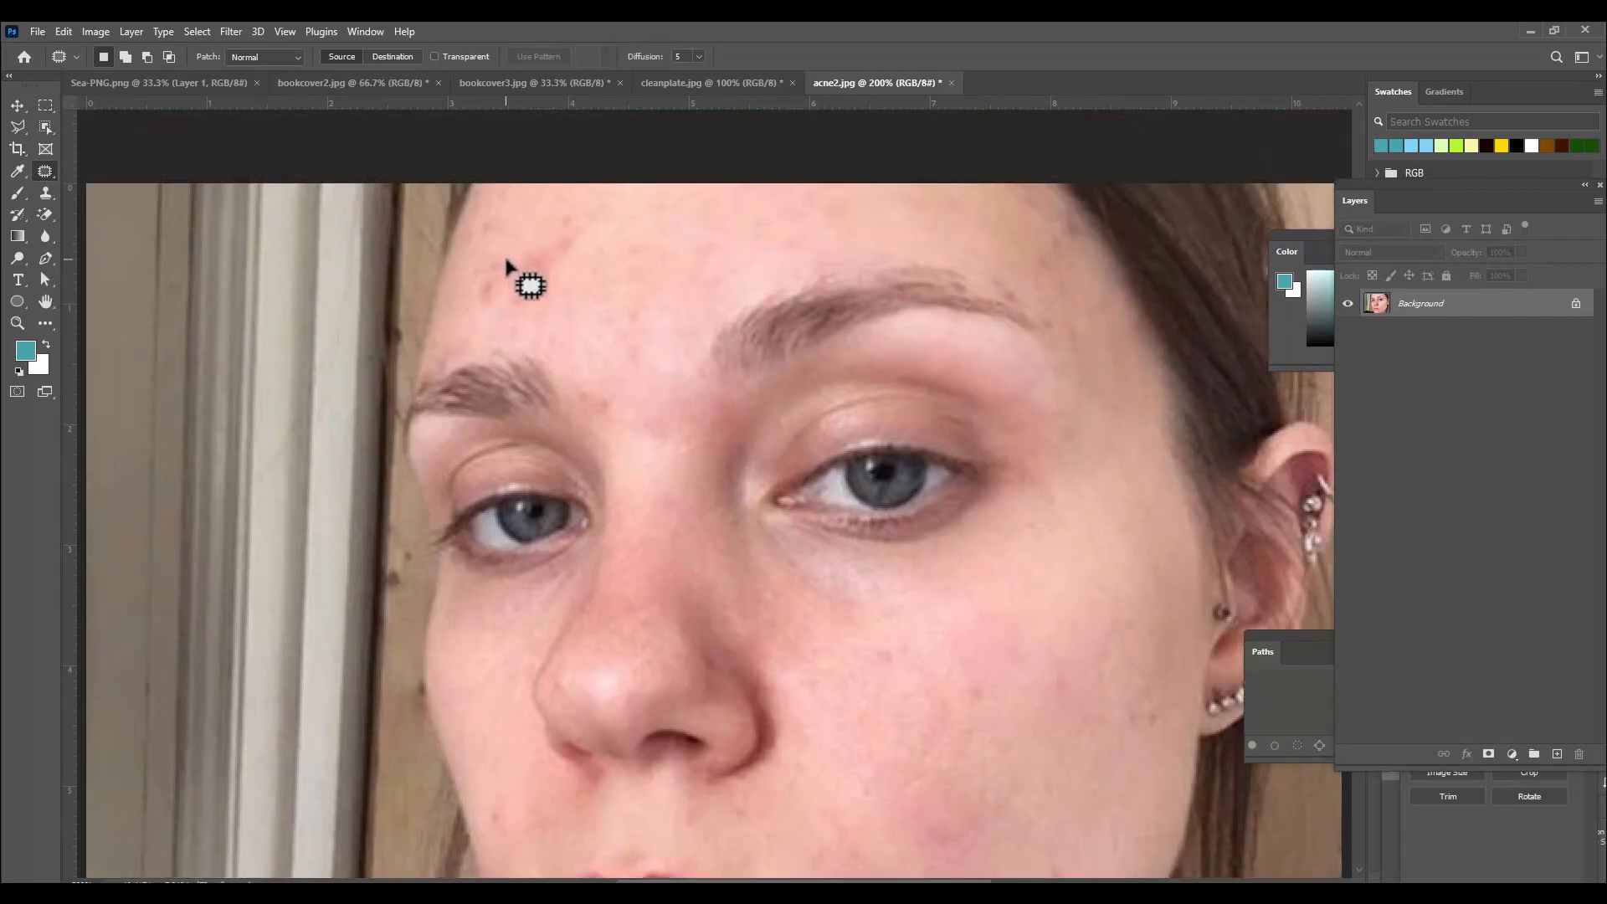
mouse_move(507, 262)
left_mouse_down()
mouse_move(554, 222)
mouse_move(582, 242)
mouse_move(534, 316)
mouse_move(505, 268)
mouse_move(674, 259)
left_mouse_up()
left_click(485, 341)
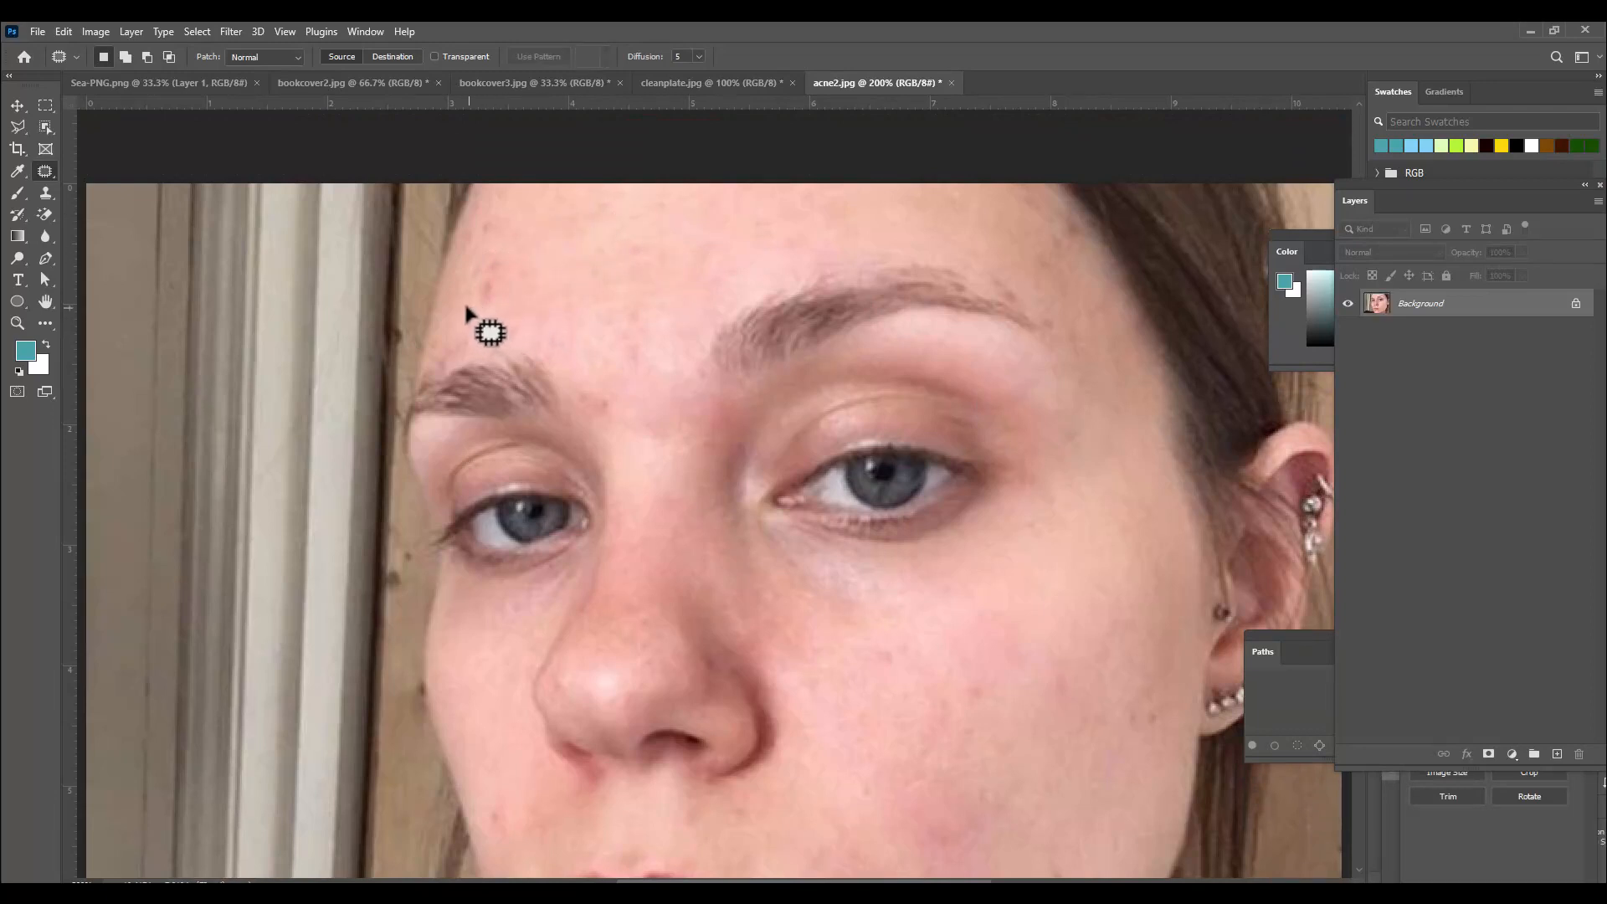
mouse_move(467, 308)
left_mouse_down()
mouse_move(485, 229)
mouse_move(514, 255)
mouse_move(495, 309)
mouse_move(473, 308)
mouse_move(606, 258)
left_mouse_up()
left_click(635, 305)
scroll(636, 305, "down", 5)
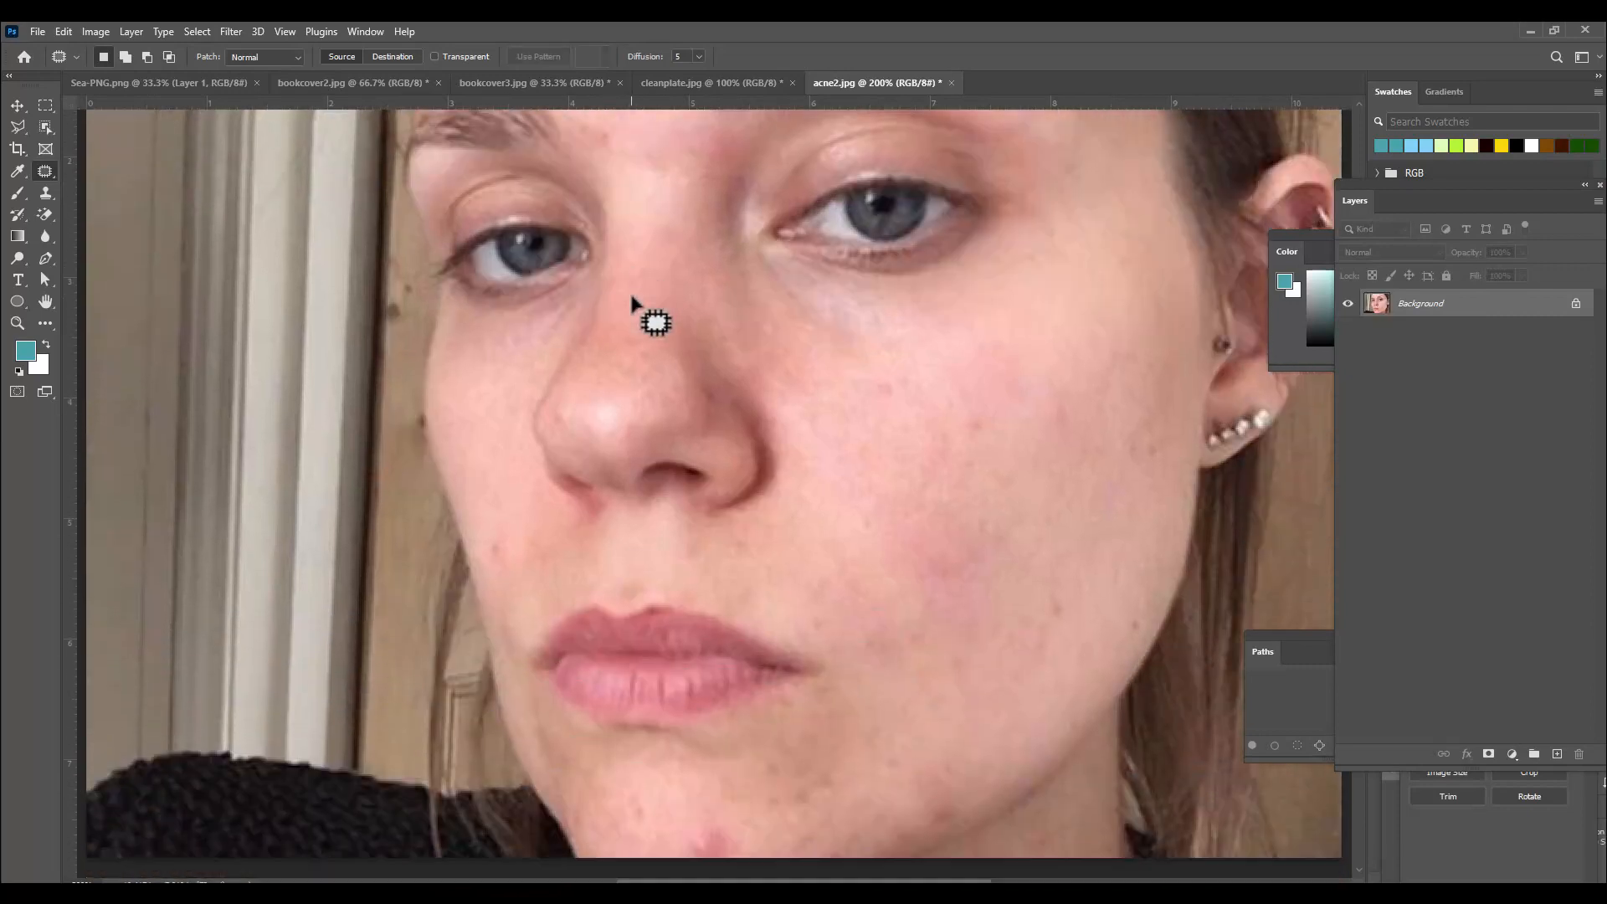
scroll(988, 352, "down", 3)
scroll(1006, 438, "up", 8)
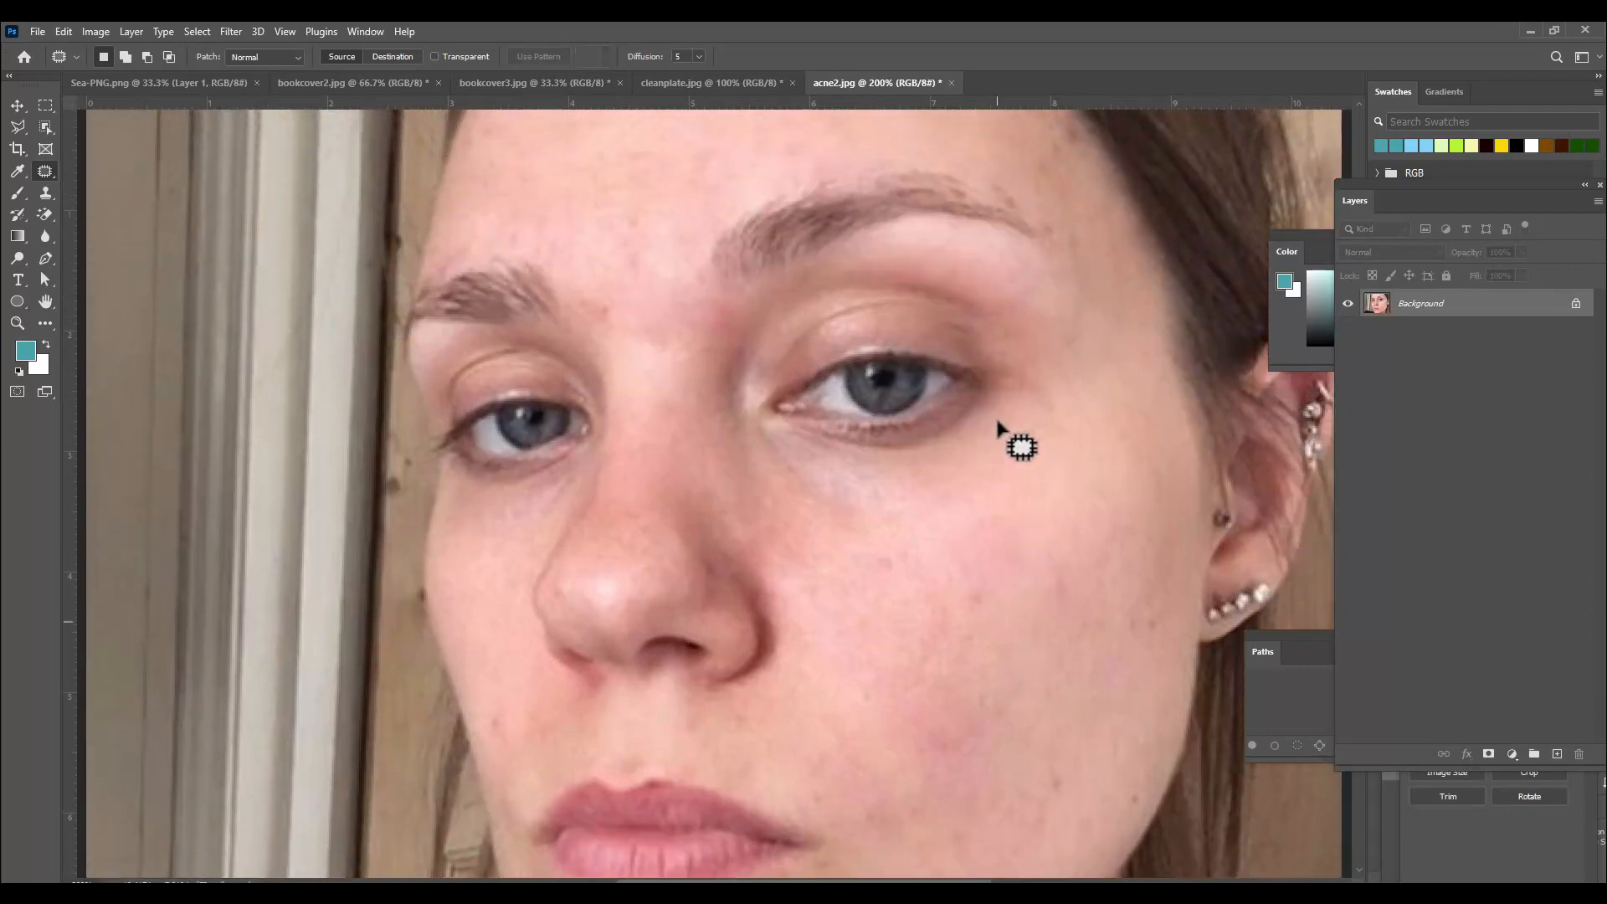
scroll(998, 424, "up", 2)
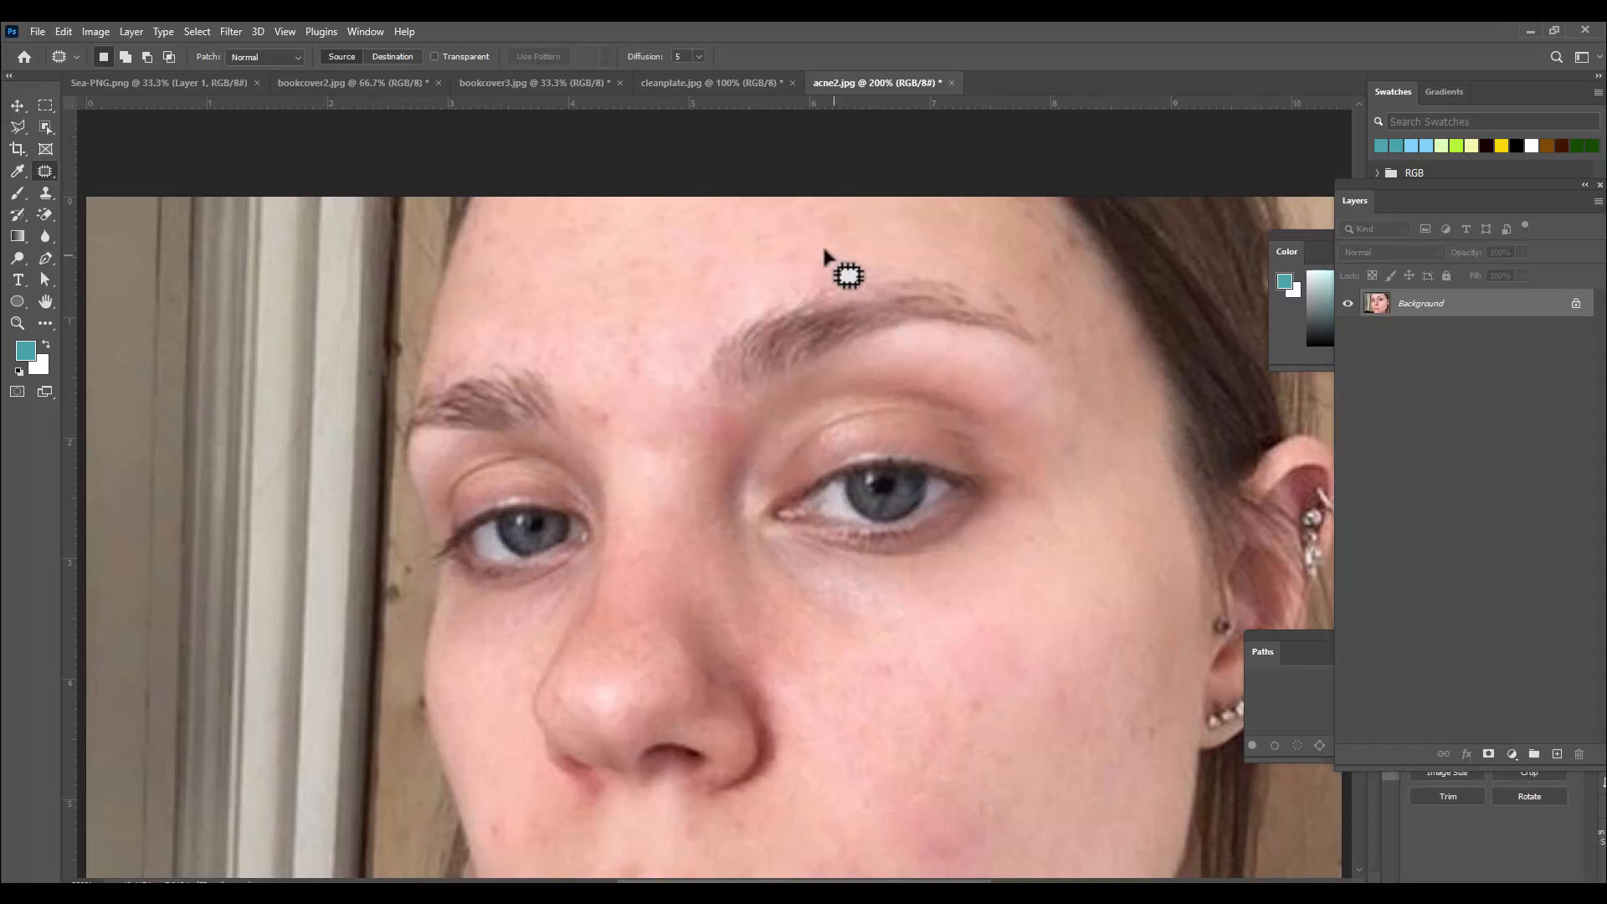
Open the acne image from the healingtools folder.
key("ctrl+o")
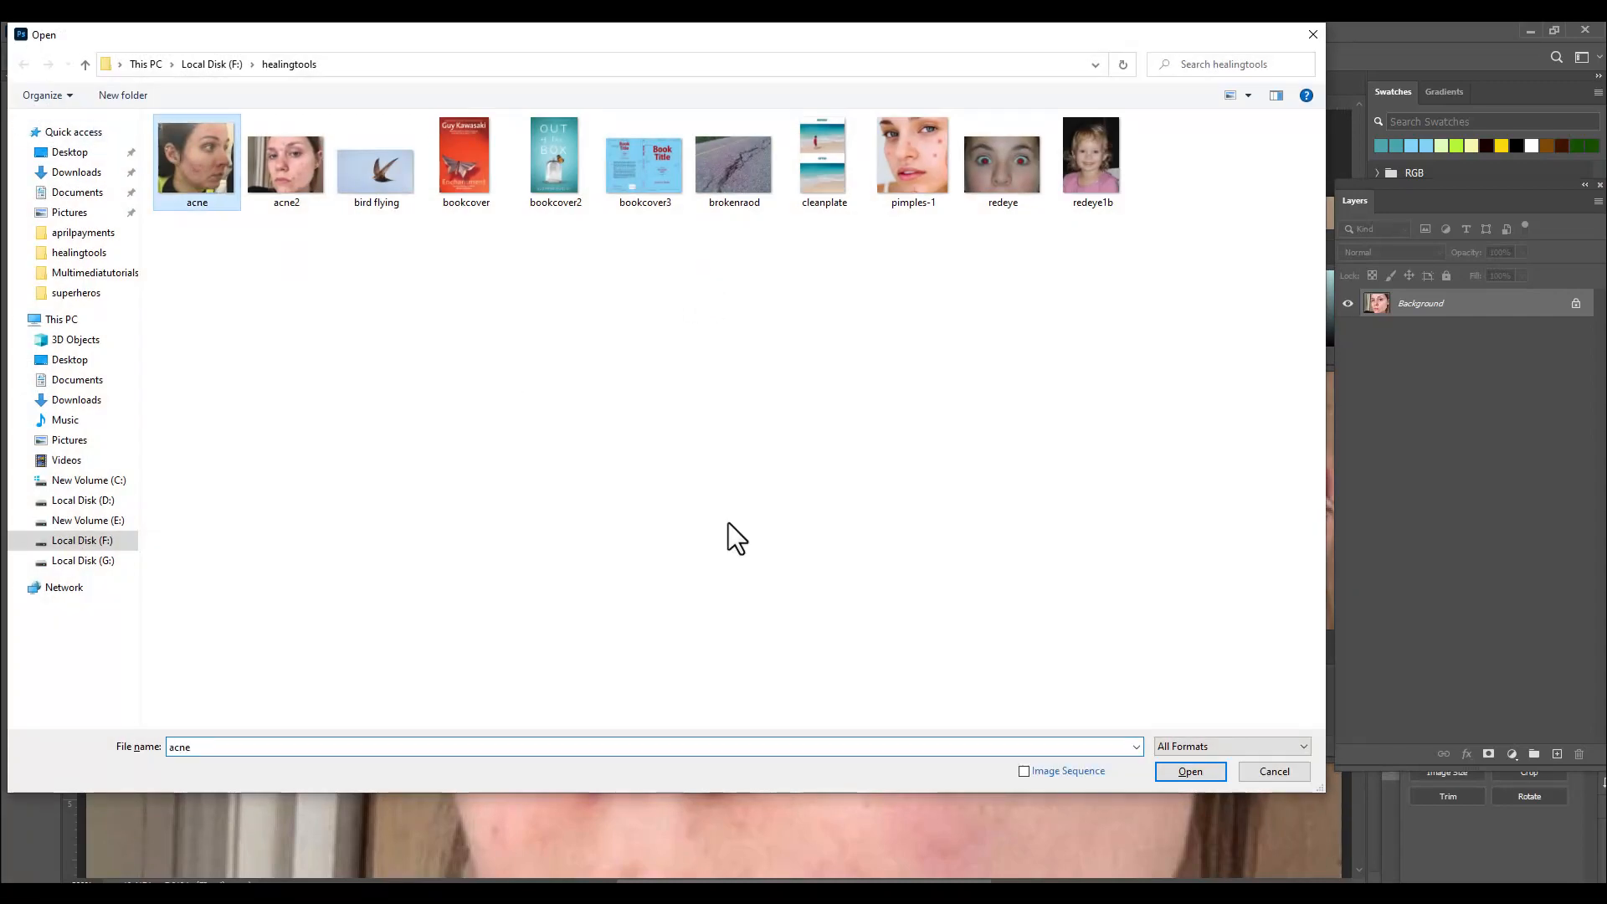
left_click(1176, 772)
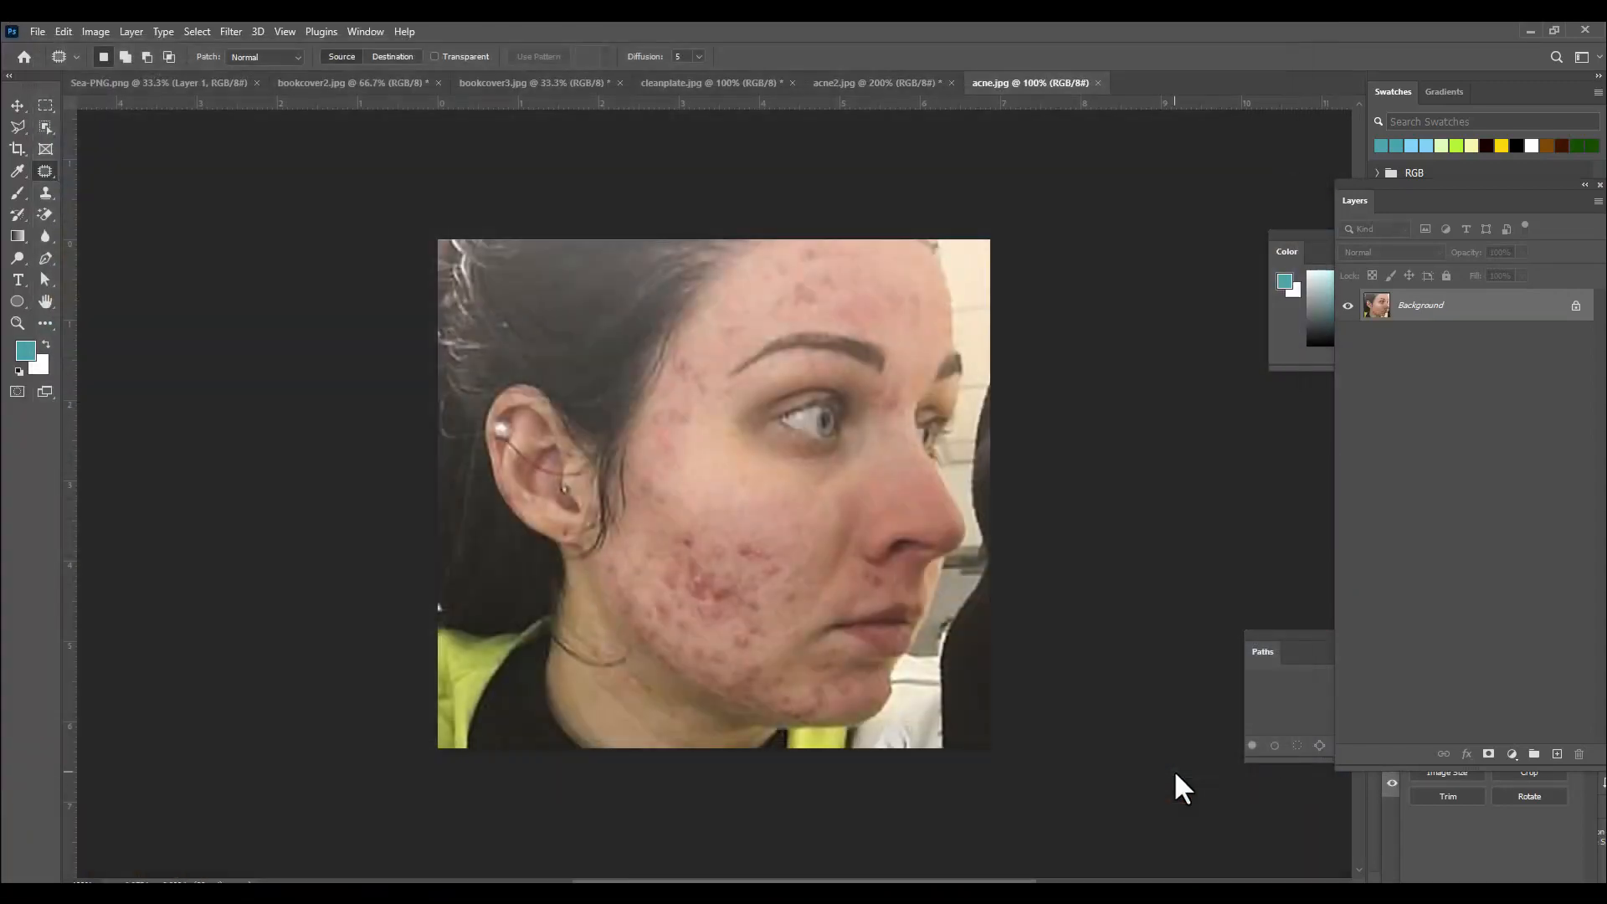
key("ctrl+plus")
key("ctrl+minus")
Switch the Patch tool to Destination mode and cover the cheek blemishes below the eye with a clear-skin patch.
left_click(390, 56)
key("ctrl+plus")
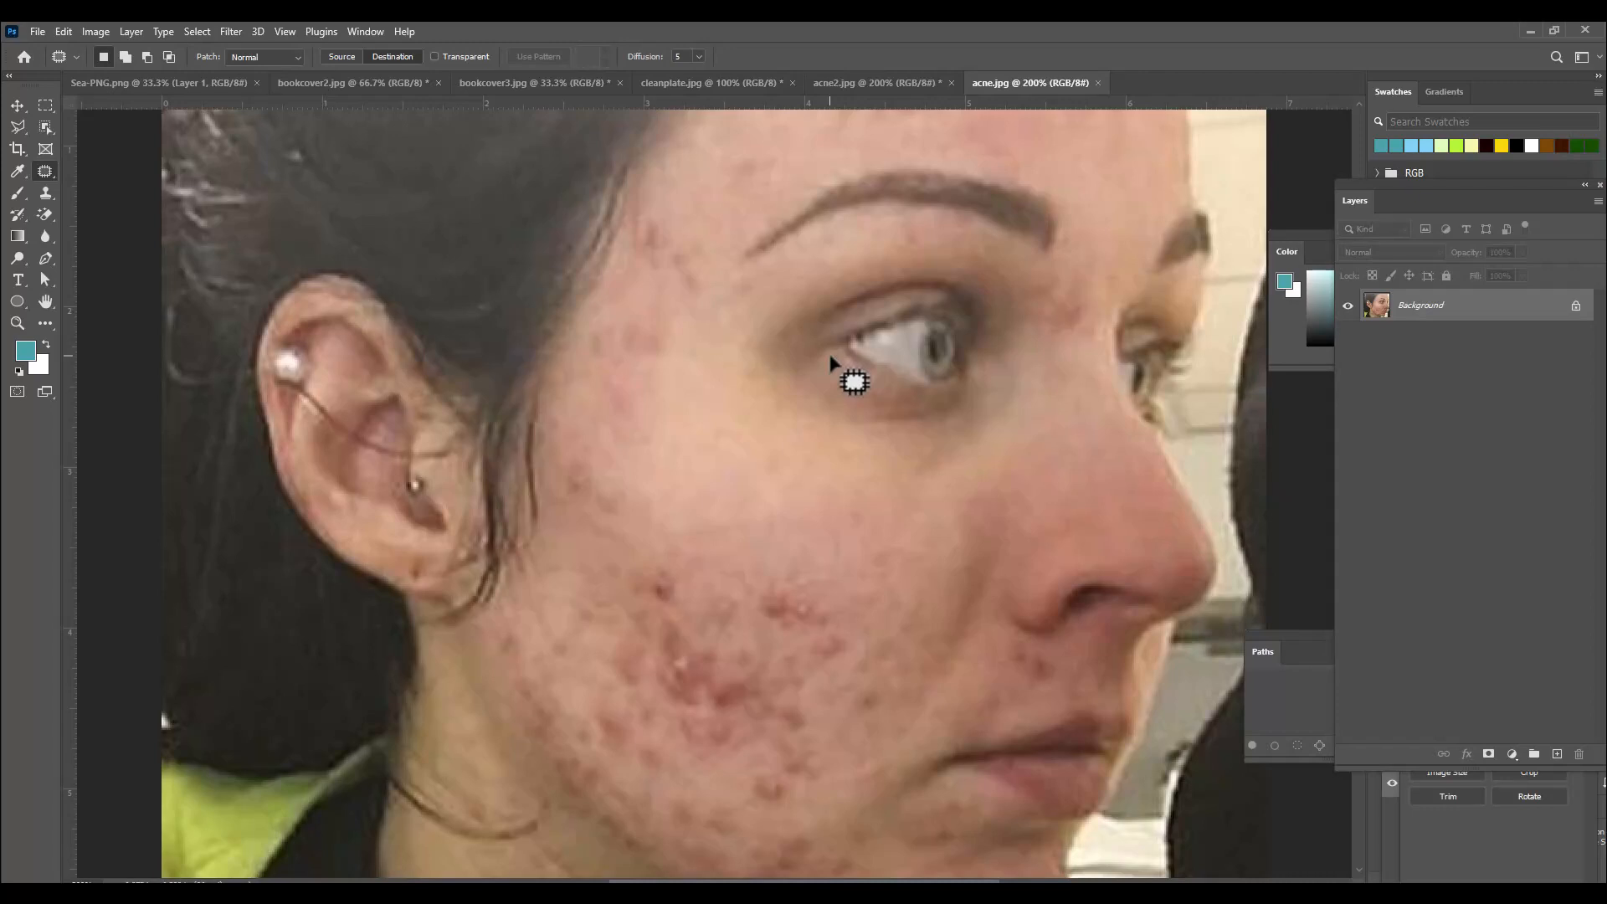
left_click(335, 55)
scroll(814, 568, "down", 1)
scroll(814, 568, "down", 3)
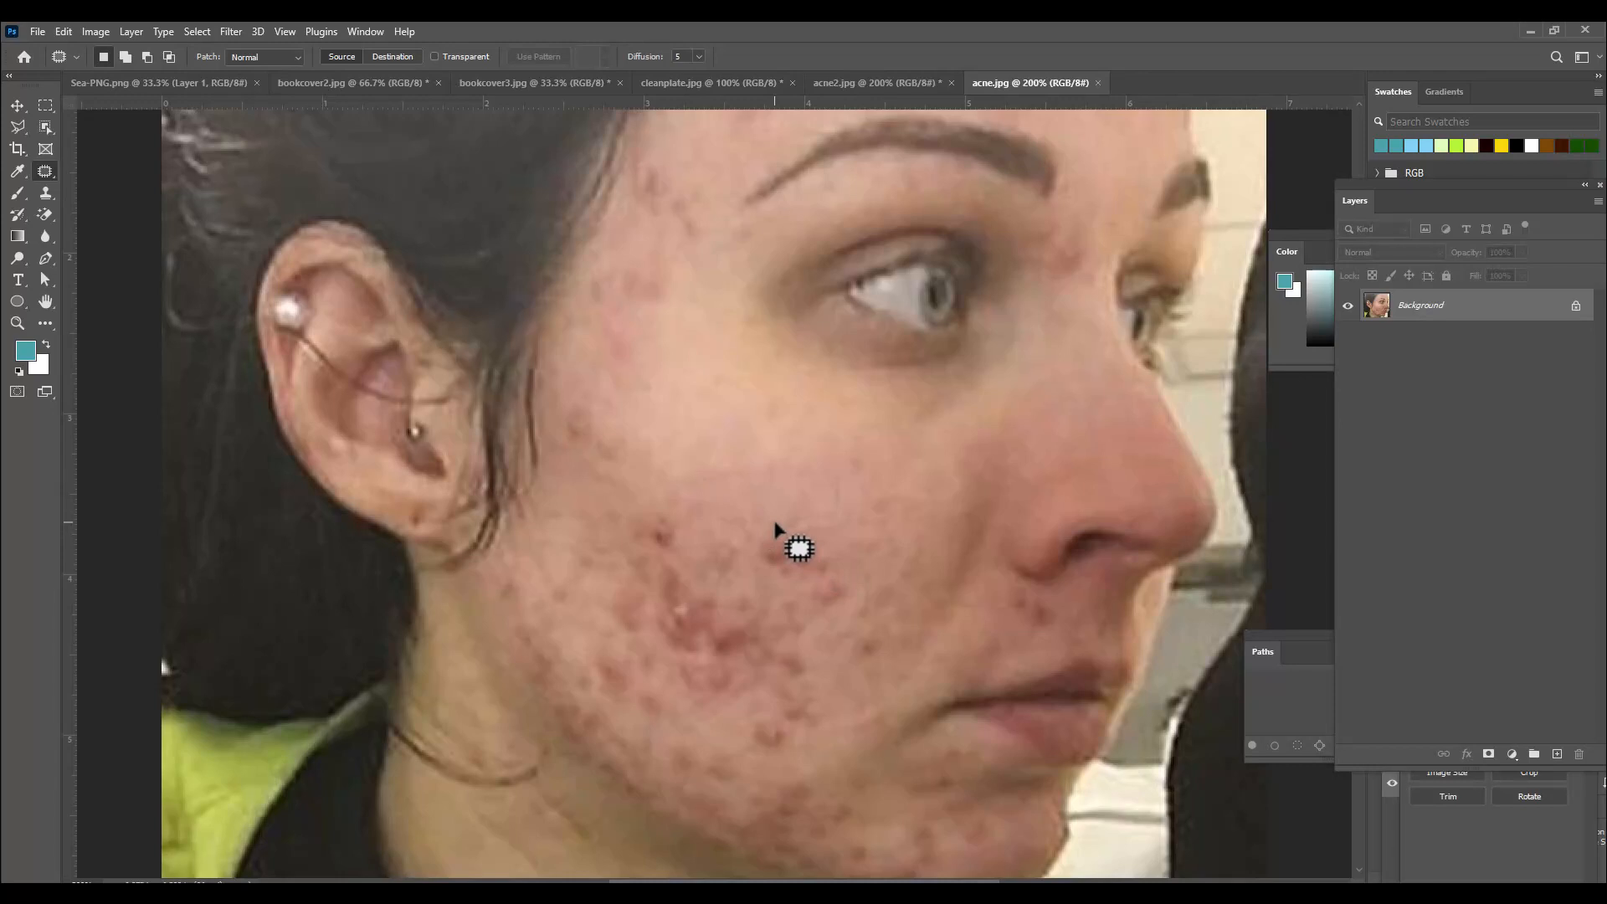
left_click(390, 56)
scroll(737, 419, "up", 1)
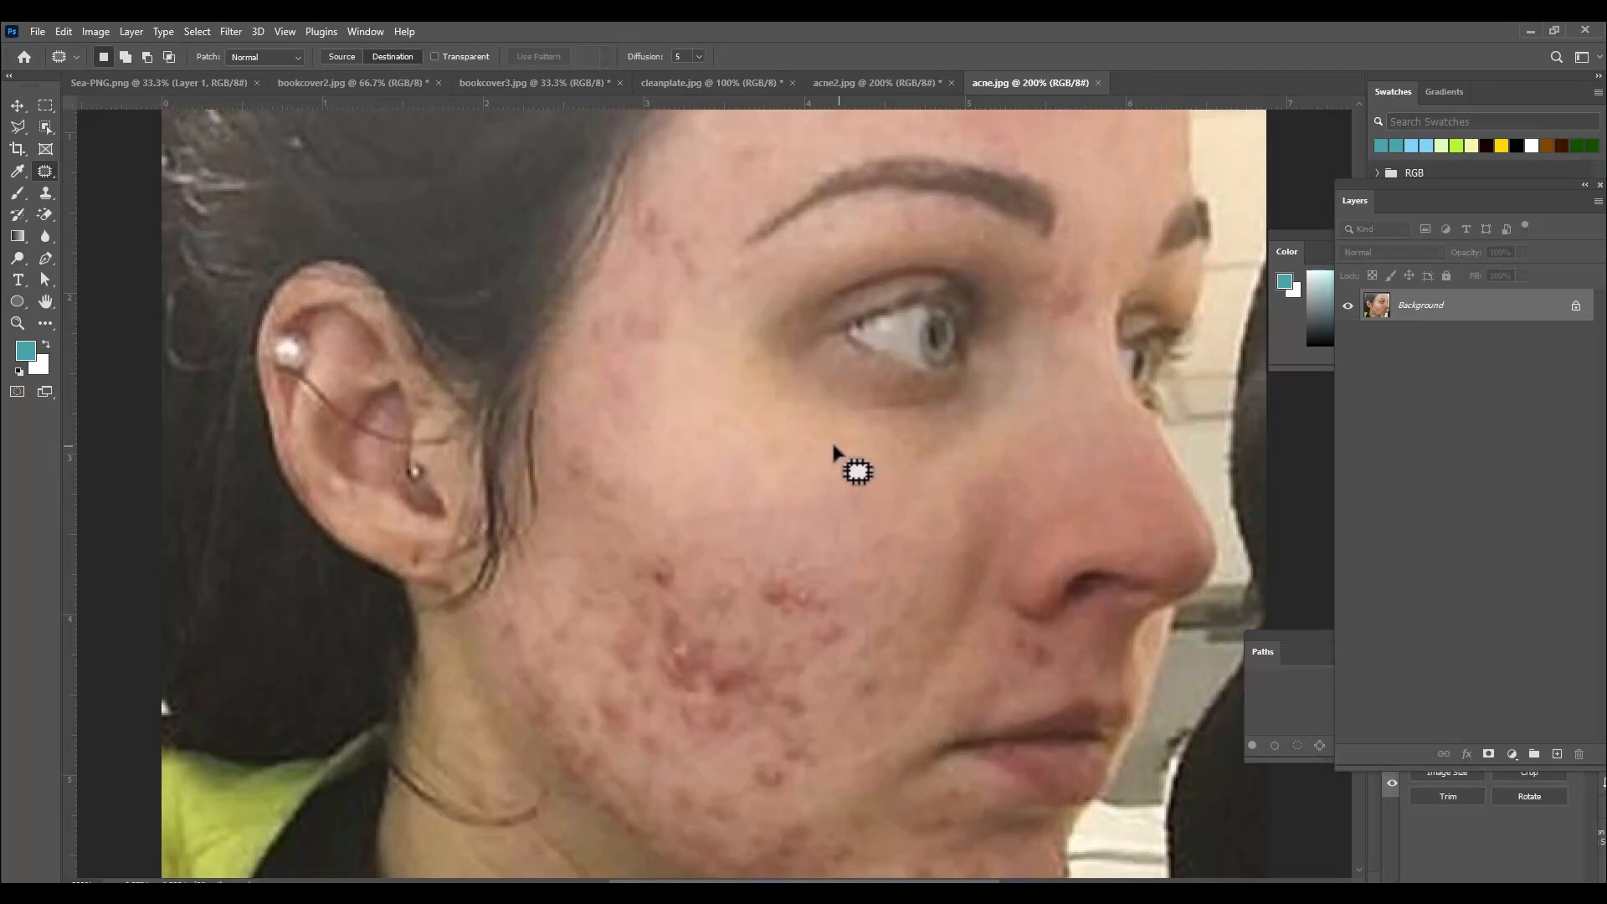
mouse_move(834, 448)
left_mouse_down()
mouse_move(775, 460)
mouse_move(765, 504)
mouse_move(798, 537)
mouse_move(874, 559)
mouse_move(901, 548)
mouse_move(922, 502)
mouse_move(914, 473)
mouse_move(829, 445)
left_mouse_up()
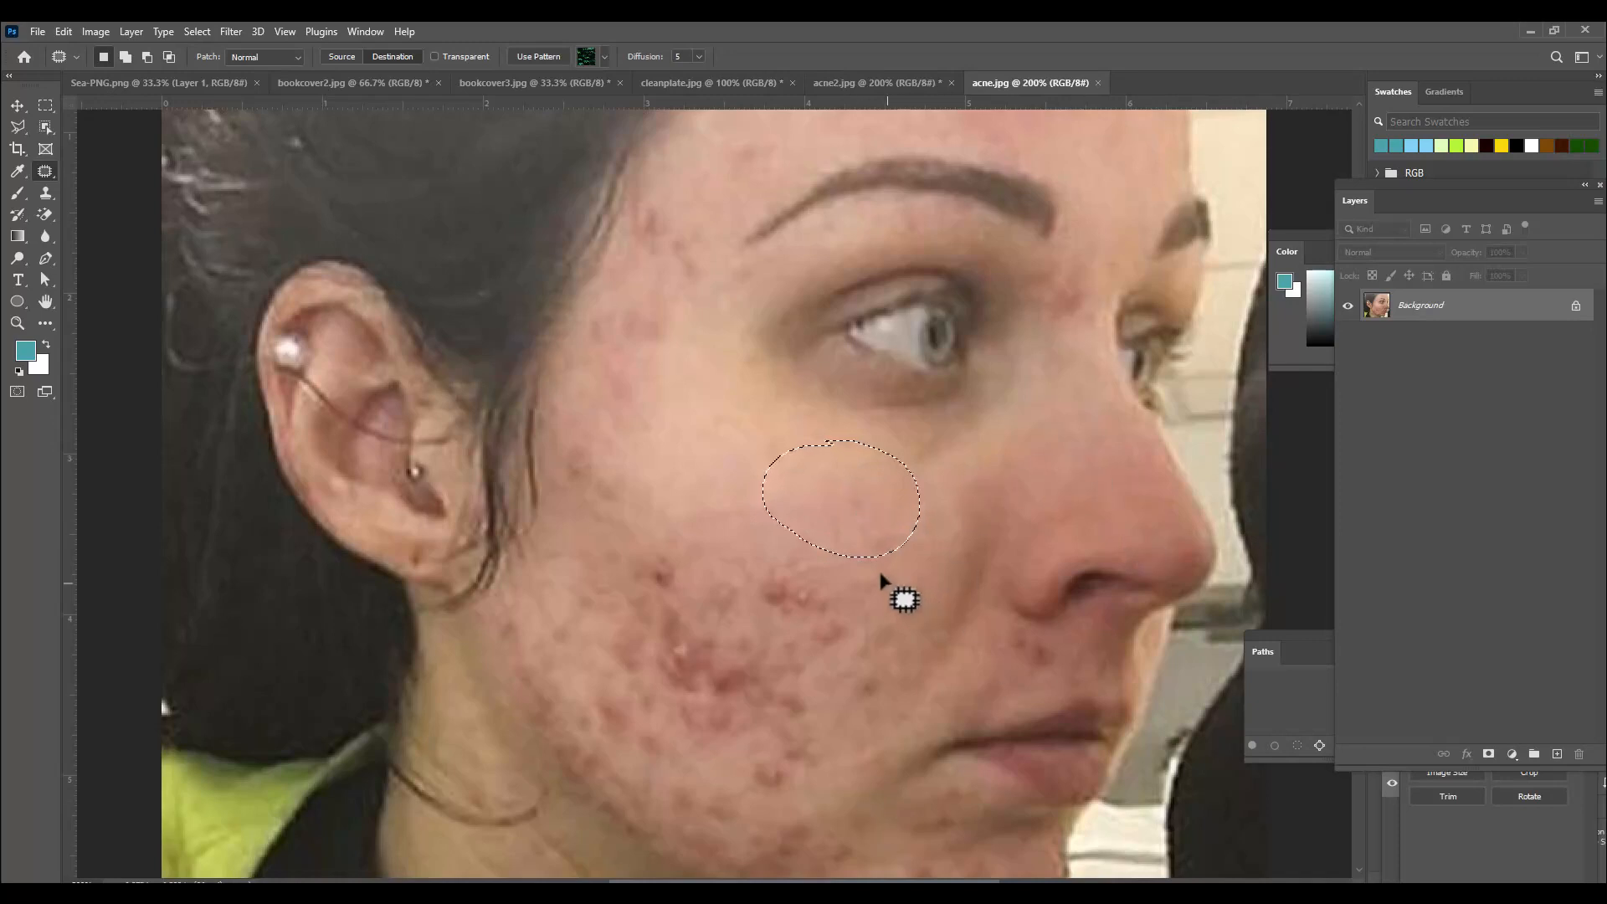
left_click_drag(864, 499, 827, 573)
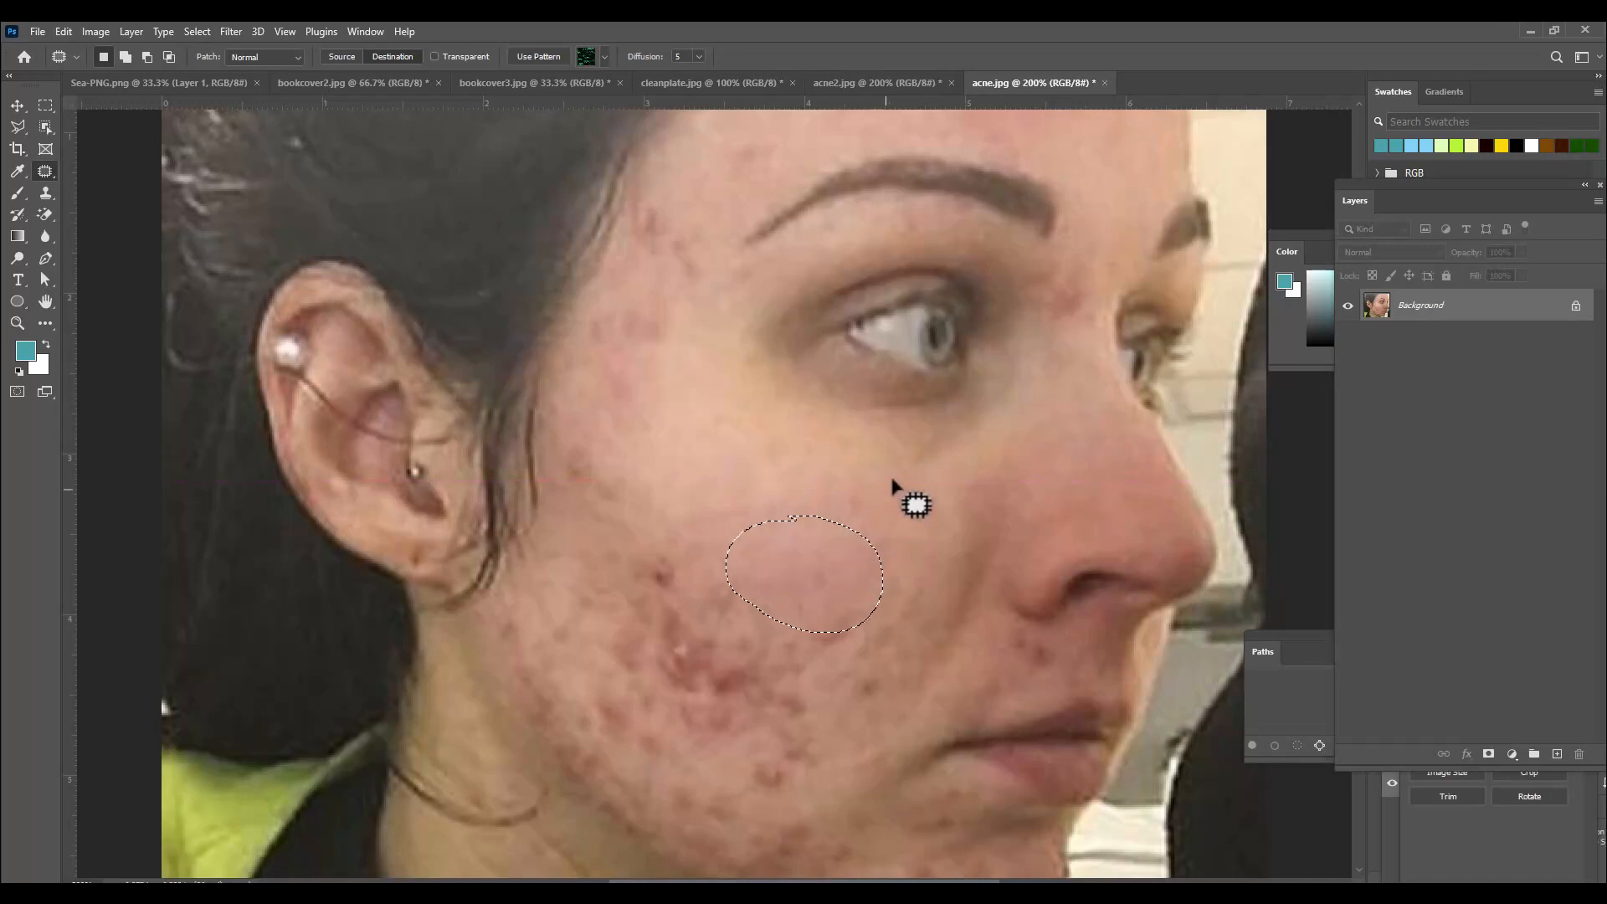
key("ctrl+d")
Patch the remaining acne on the lower cheek with nearby clear skin.
mouse_move(885, 510)
left_mouse_down()
mouse_move(850, 514)
mouse_move(821, 551)
mouse_move(824, 583)
mouse_move(895, 629)
mouse_move(935, 607)
mouse_move(937, 565)
mouse_move(891, 511)
left_mouse_up()
left_click_drag(900, 572, 846, 596)
key("ctrl+d")
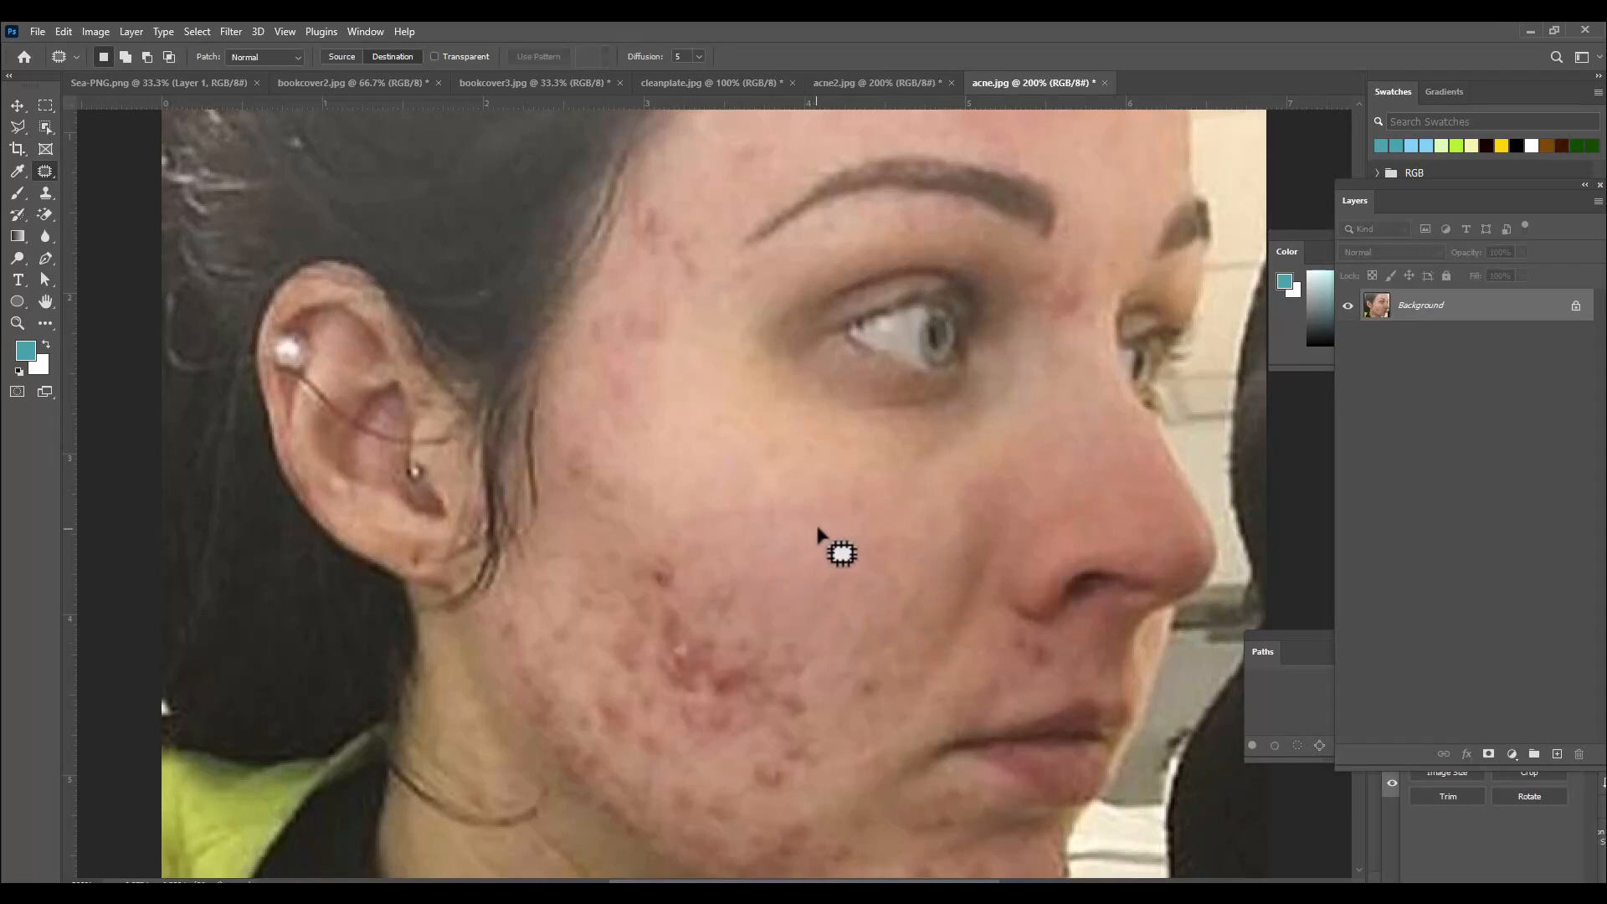
mouse_move(818, 521)
left_mouse_down()
mouse_move(738, 535)
mouse_move(730, 585)
mouse_move(770, 629)
mouse_move(854, 647)
mouse_move(895, 622)
mouse_move(905, 578)
mouse_move(887, 526)
mouse_move(828, 529)
left_mouse_up()
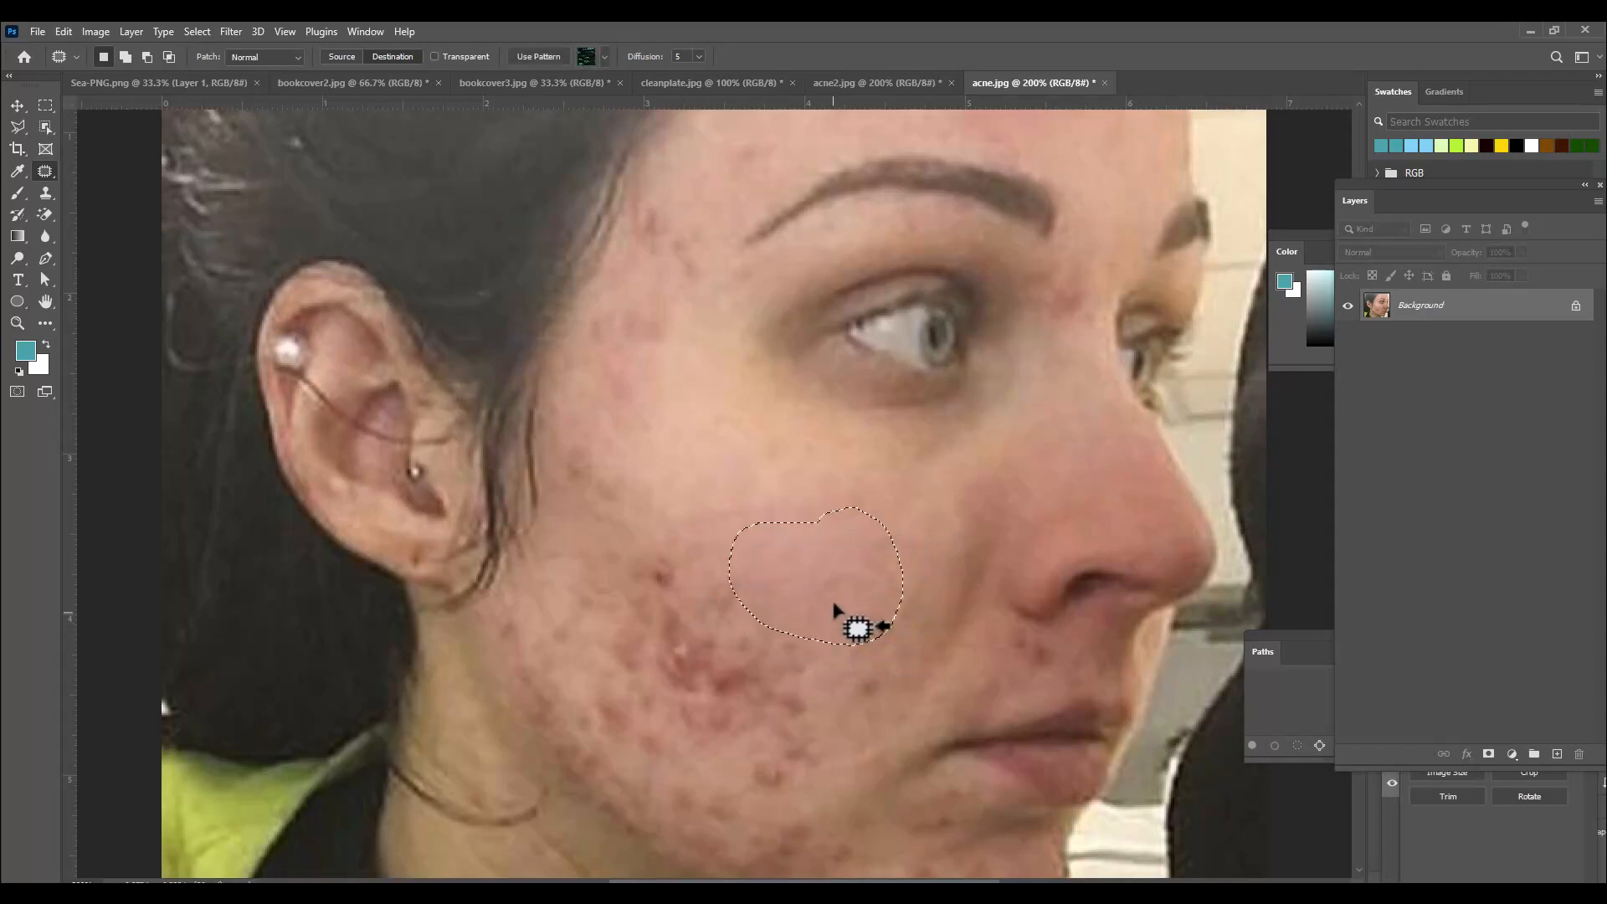
left_click_drag(834, 605, 771, 658)
key("ctrl+d")
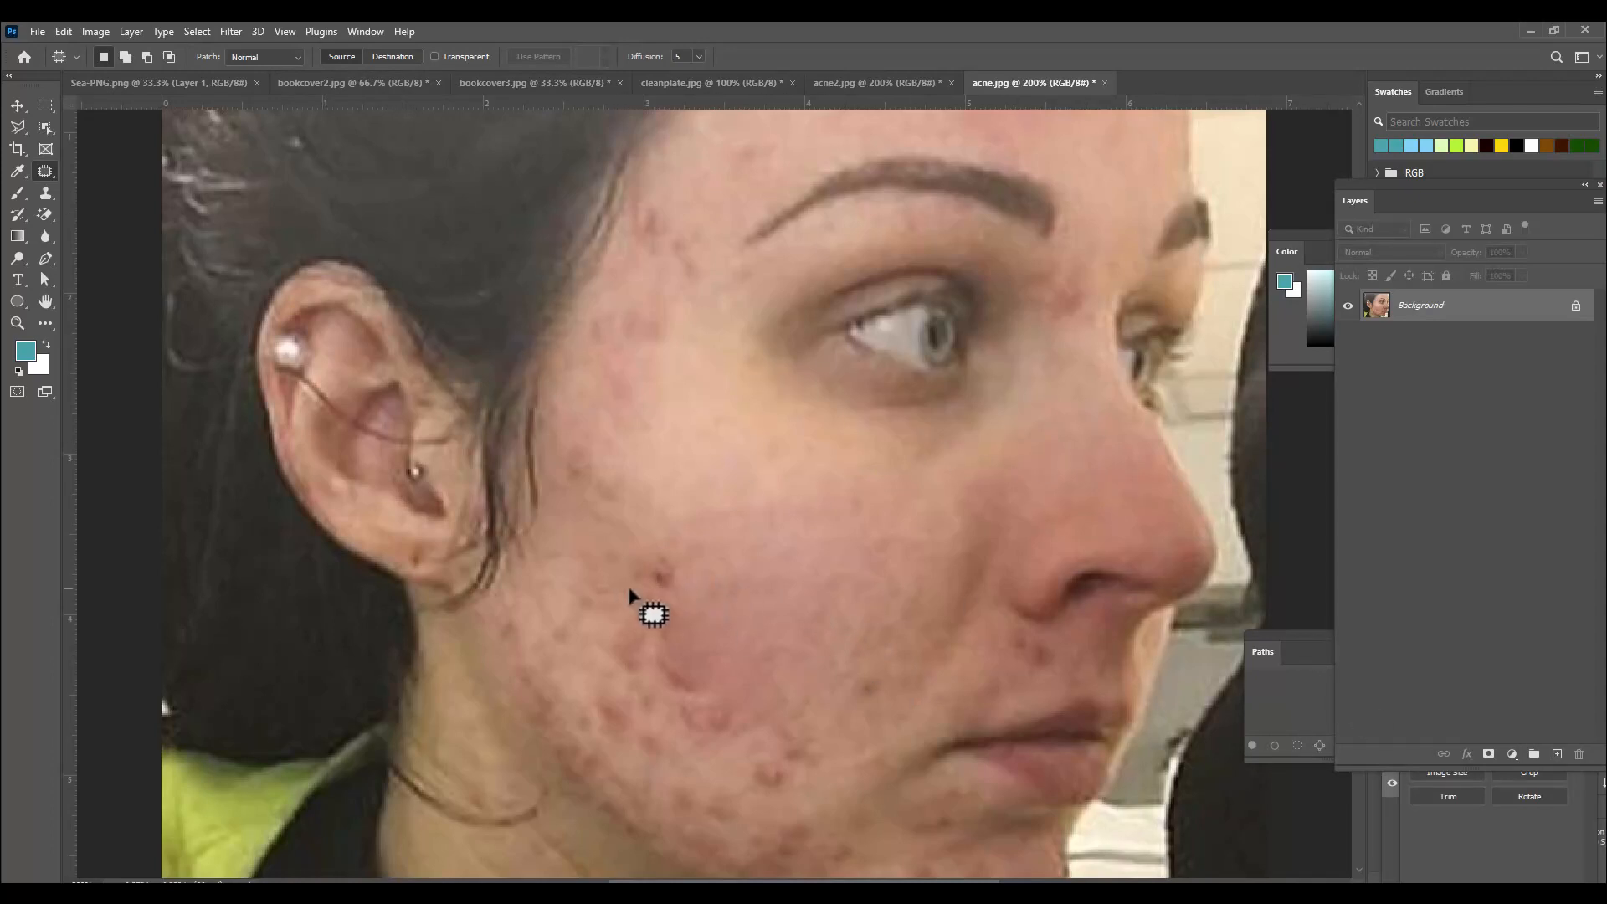
mouse_move(625, 576)
left_mouse_down()
mouse_move(670, 552)
mouse_move(710, 588)
mouse_move(753, 655)
mouse_move(758, 713)
mouse_move(675, 742)
mouse_move(617, 682)
mouse_move(624, 582)
left_mouse_up()
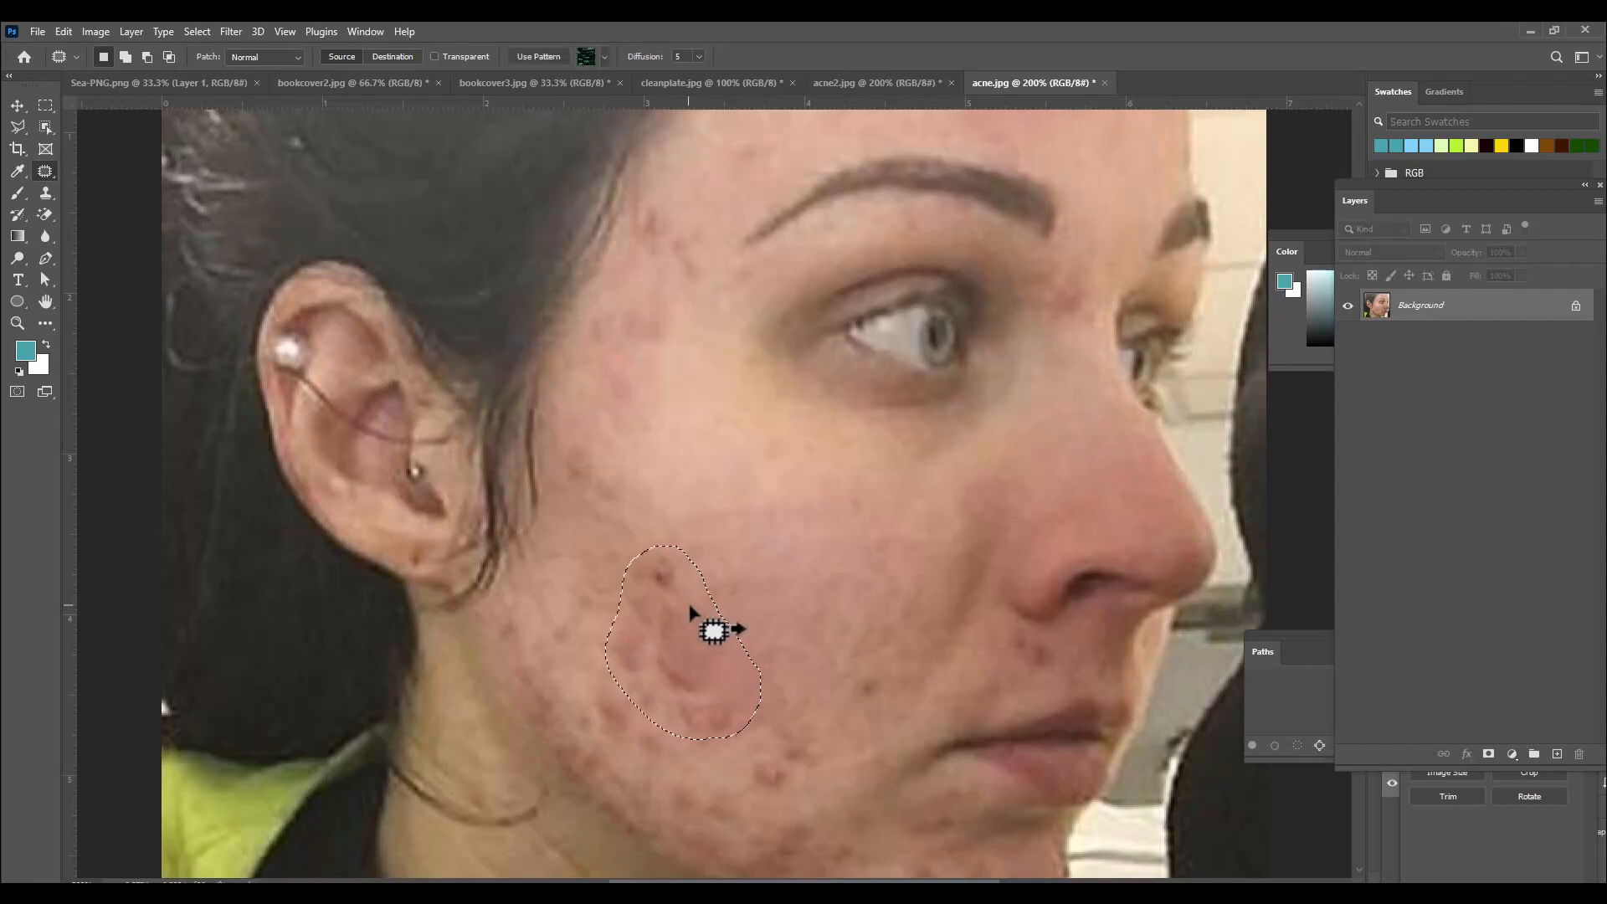
mouse_move(694, 629)
left_mouse_down()
mouse_move(832, 564)
mouse_move(846, 577)
left_mouse_up()
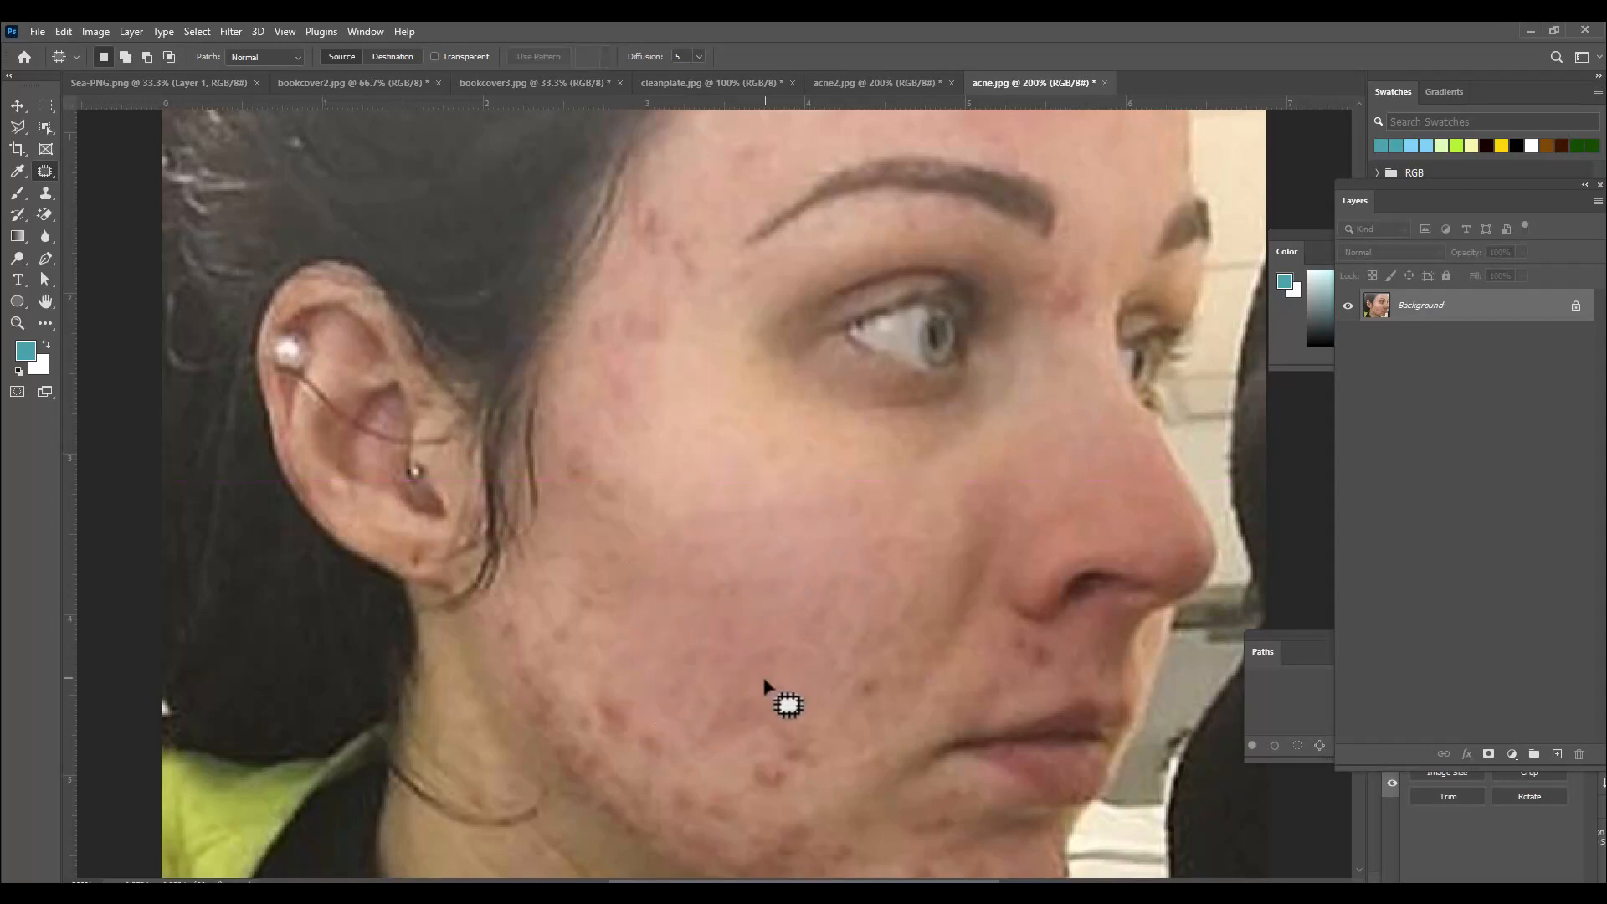
Patch the blemishes on the lower cheek toward the jaw with clear skin from above.
scroll(775, 687, "down", 2)
left_click(387, 57)
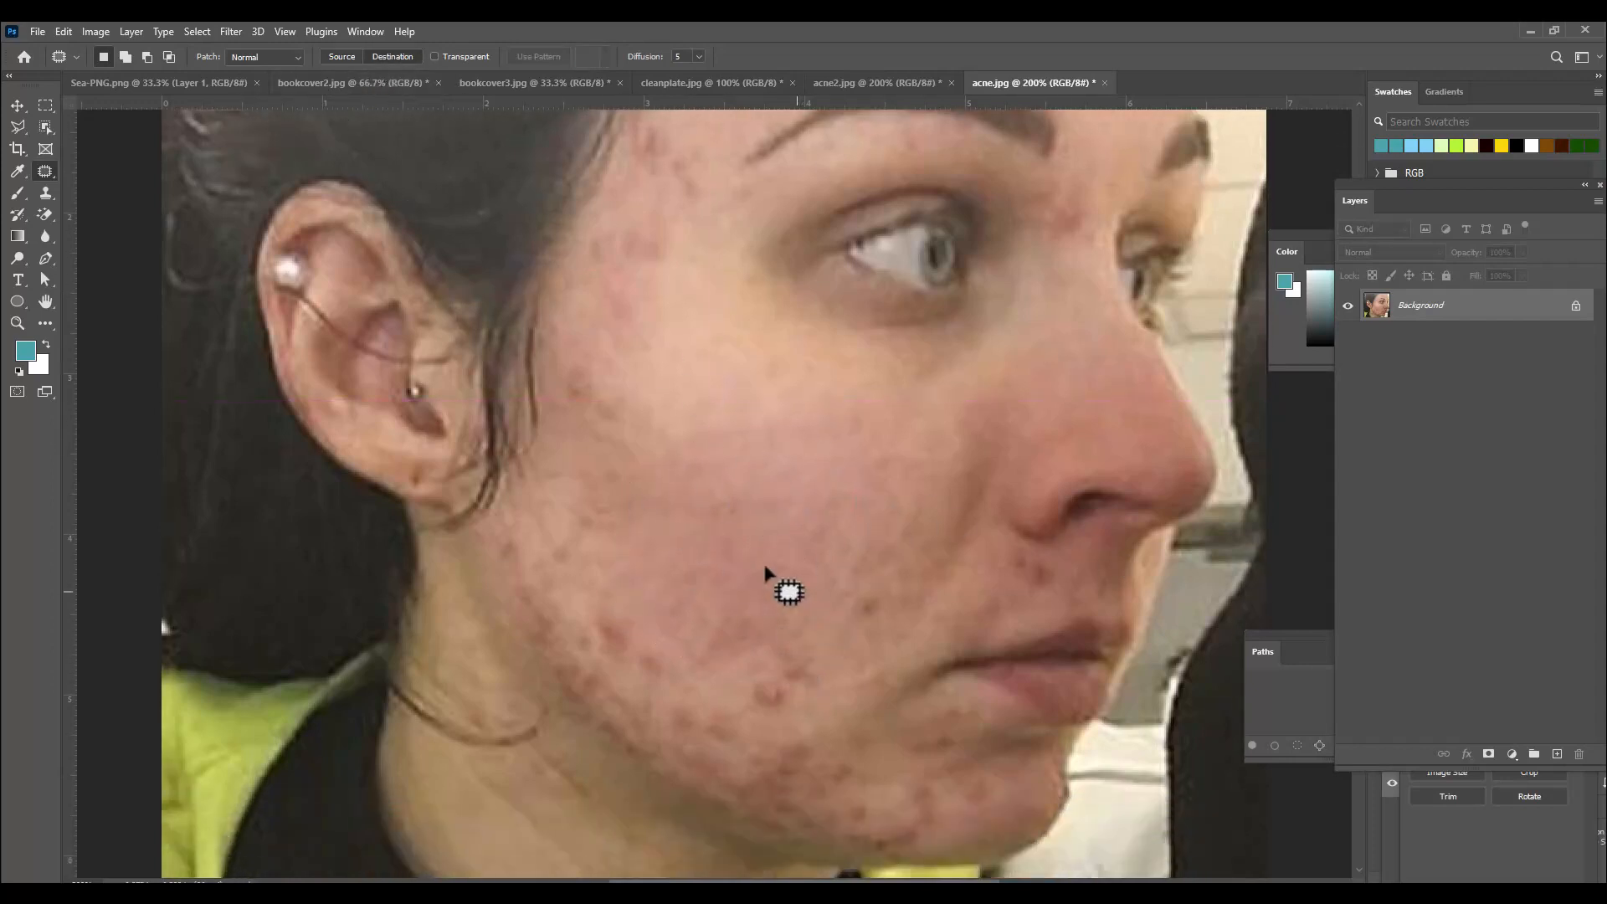
mouse_move(785, 529)
left_mouse_down()
mouse_move(697, 578)
mouse_move(730, 656)
mouse_move(855, 622)
mouse_move(820, 586)
mouse_move(806, 675)
left_mouse_up()
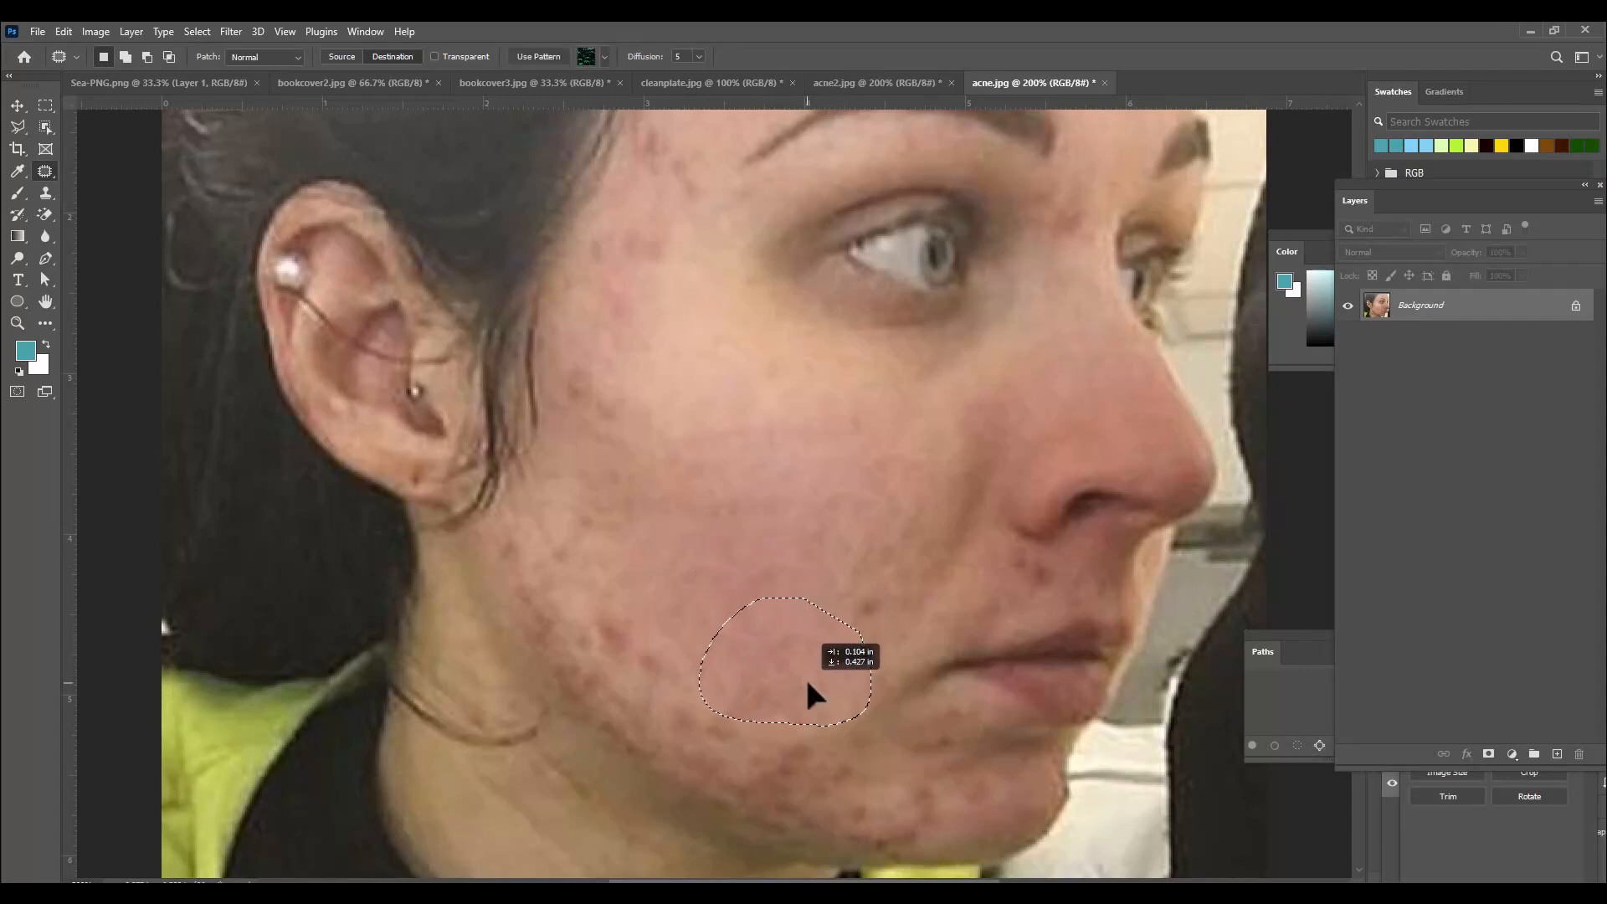
key("ctrl+d")
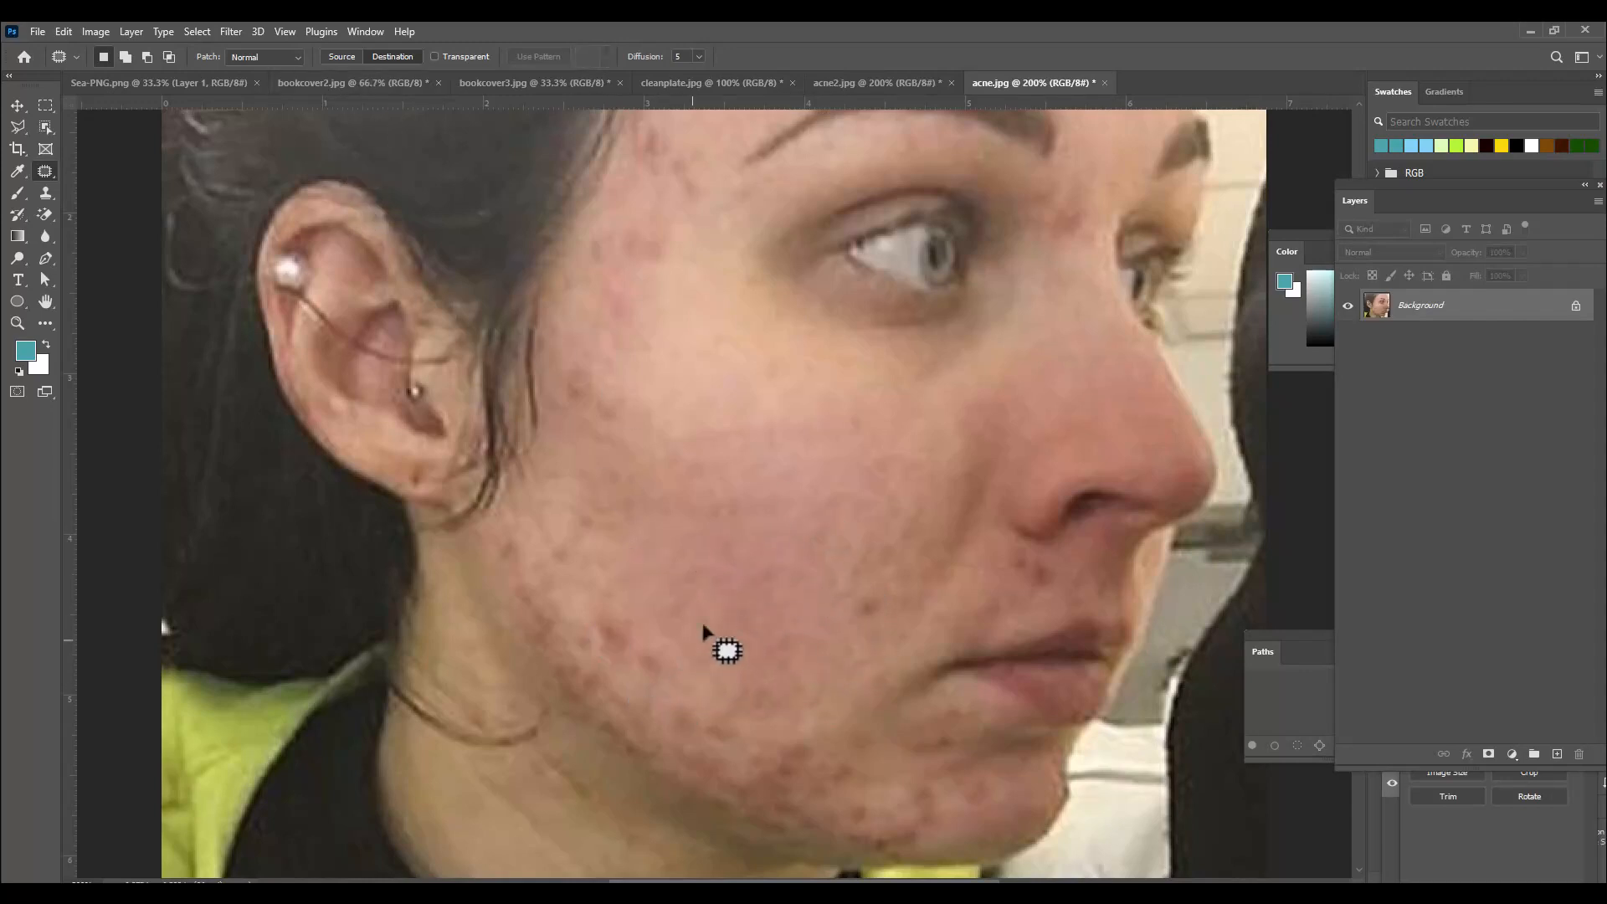
mouse_move(709, 588)
left_mouse_down()
mouse_move(630, 580)
mouse_move(621, 614)
mouse_move(704, 664)
mouse_move(752, 655)
mouse_move(749, 591)
mouse_move(692, 637)
left_mouse_up()
key("ctrl+d")
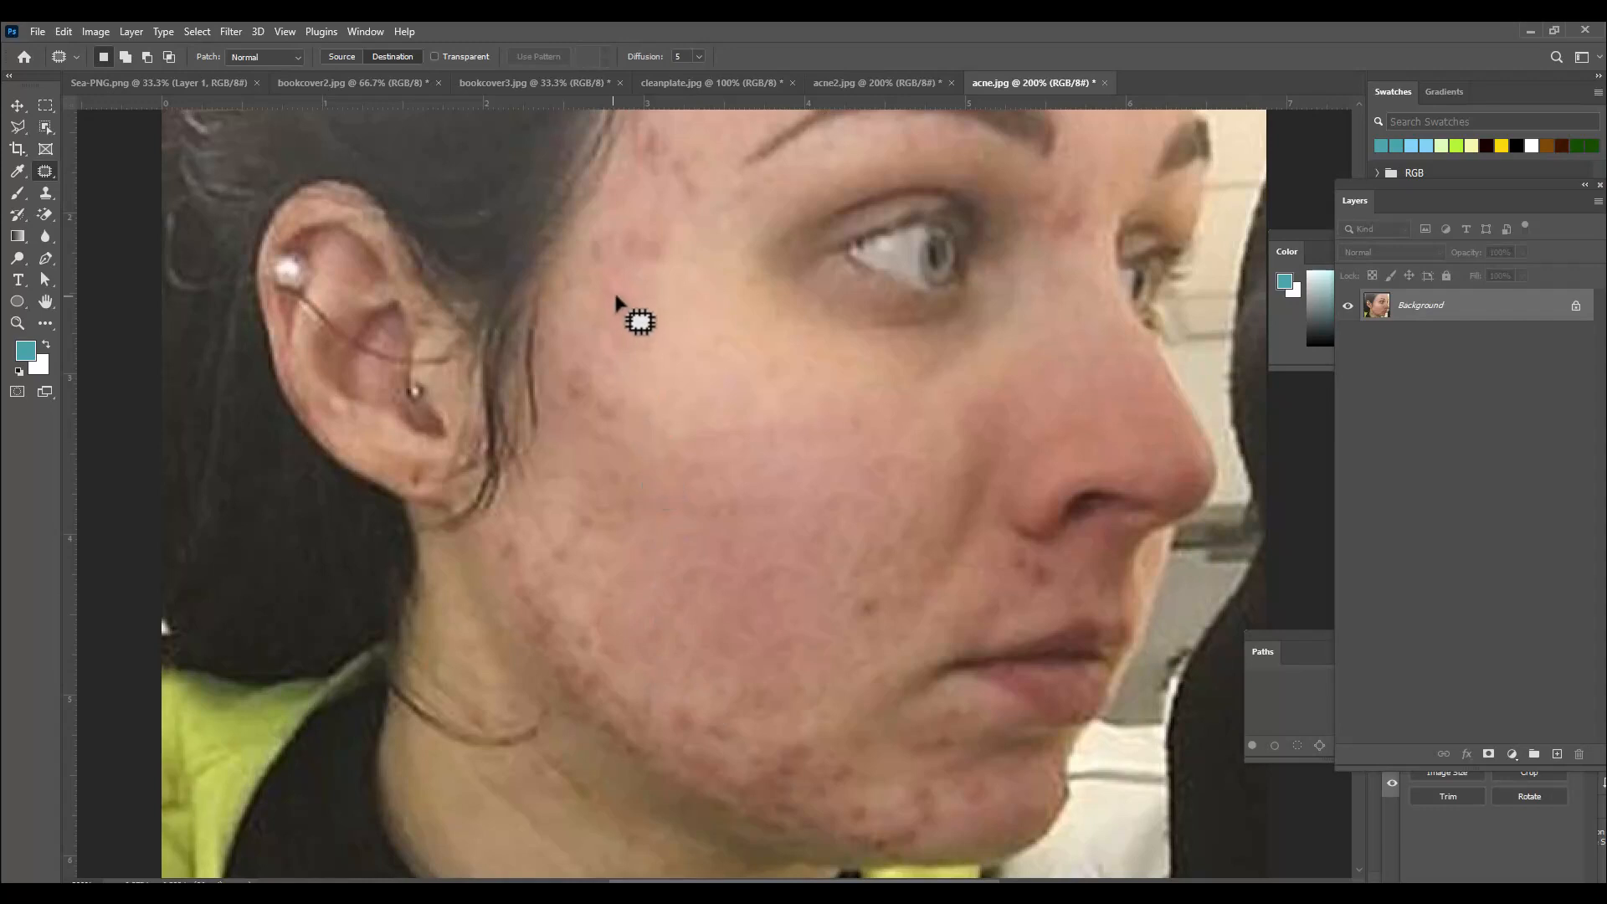
Patch blemishes on the upper cheek near the ear and along the jawline with nearby clear skin.
scroll(618, 305, "up", 2)
mouse_move(694, 365)
left_mouse_down()
mouse_move(650, 424)
mouse_move(704, 513)
mouse_move(745, 393)
mouse_move(656, 348)
mouse_move(671, 374)
left_mouse_up()
key("ctrl+d")
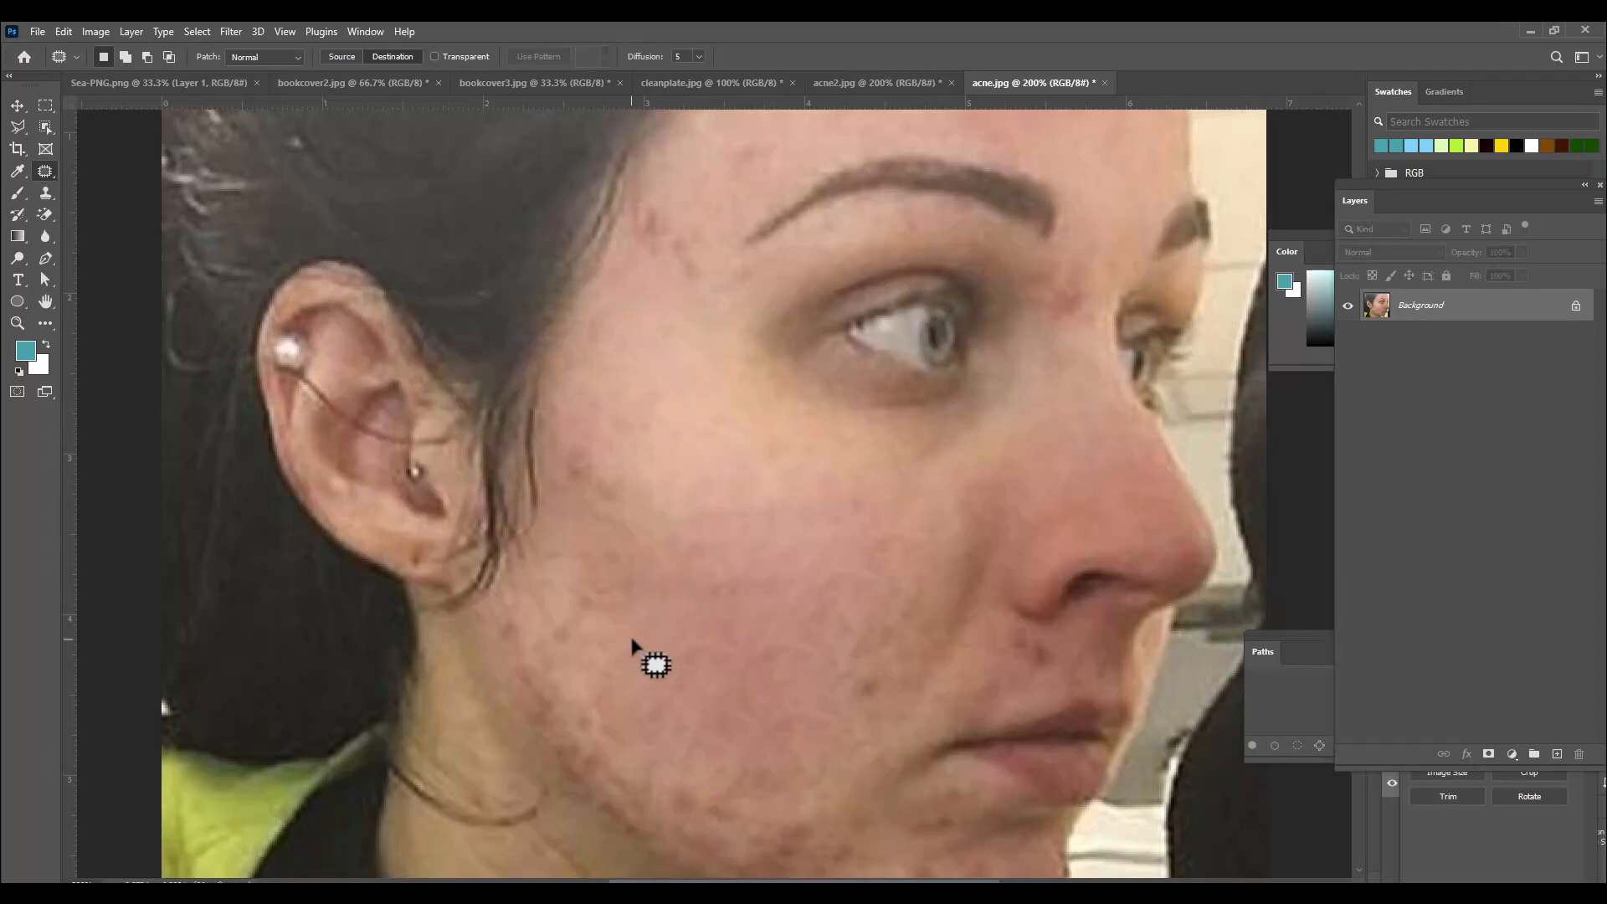
scroll(634, 646, "down", 4)
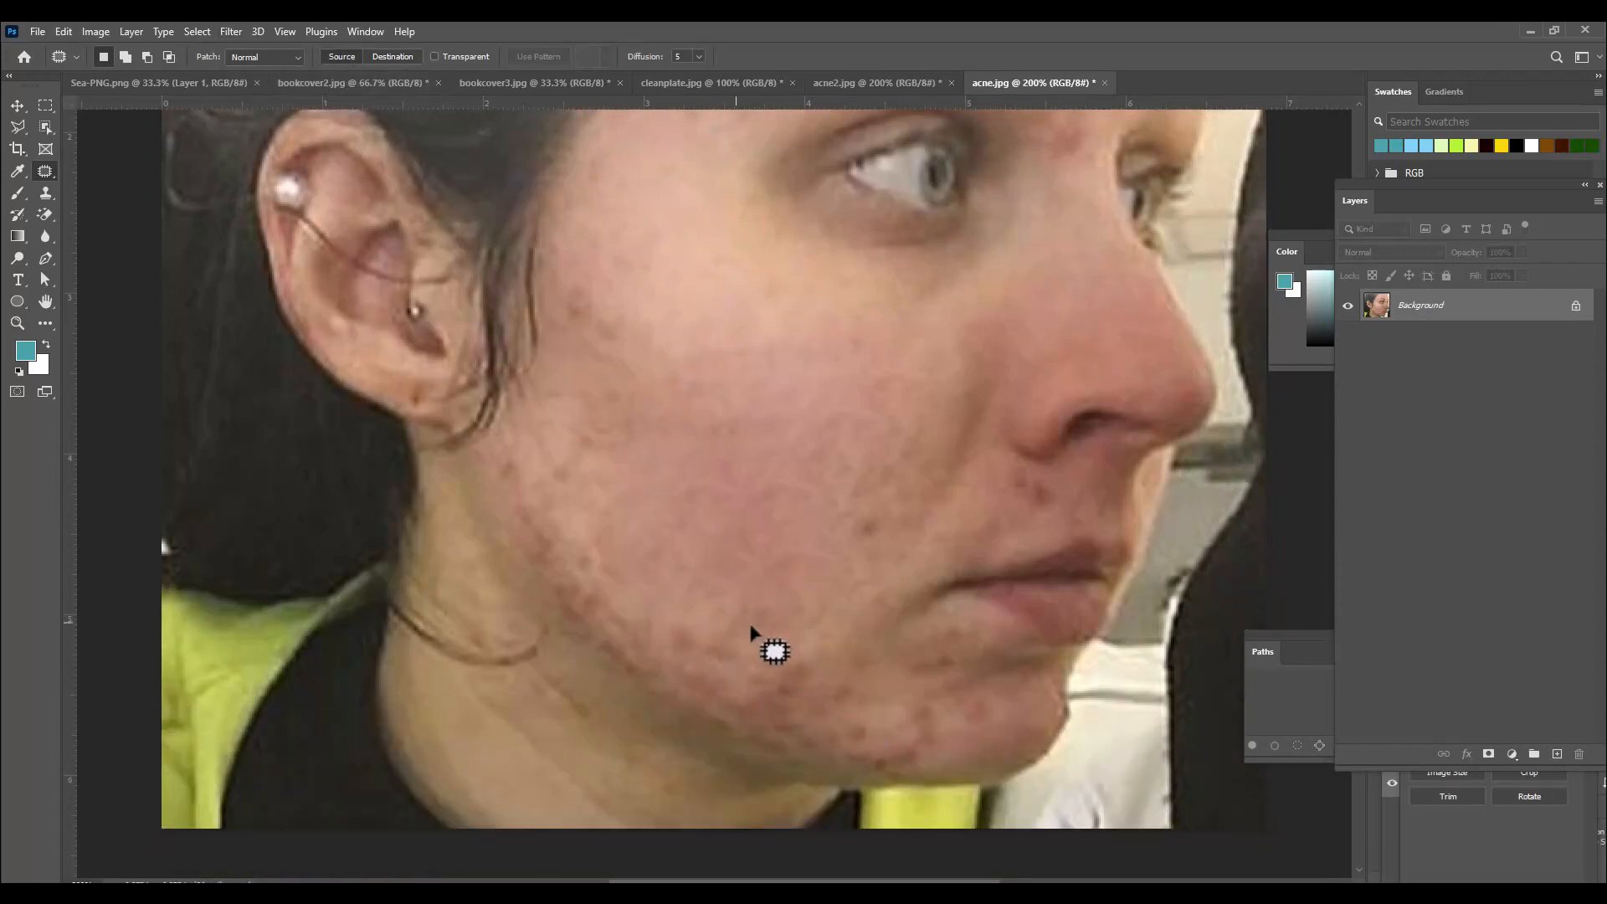
mouse_move(741, 629)
left_mouse_down()
mouse_move(665, 621)
mouse_move(663, 668)
mouse_move(687, 708)
mouse_move(912, 781)
mouse_move(962, 729)
left_mouse_up()
left_click_drag(742, 681, 682, 441)
key("ctrl+d")
mouse_move(601, 572)
left_mouse_down()
mouse_move(570, 570)
mouse_move(614, 645)
mouse_move(689, 675)
mouse_move(695, 515)
left_mouse_up()
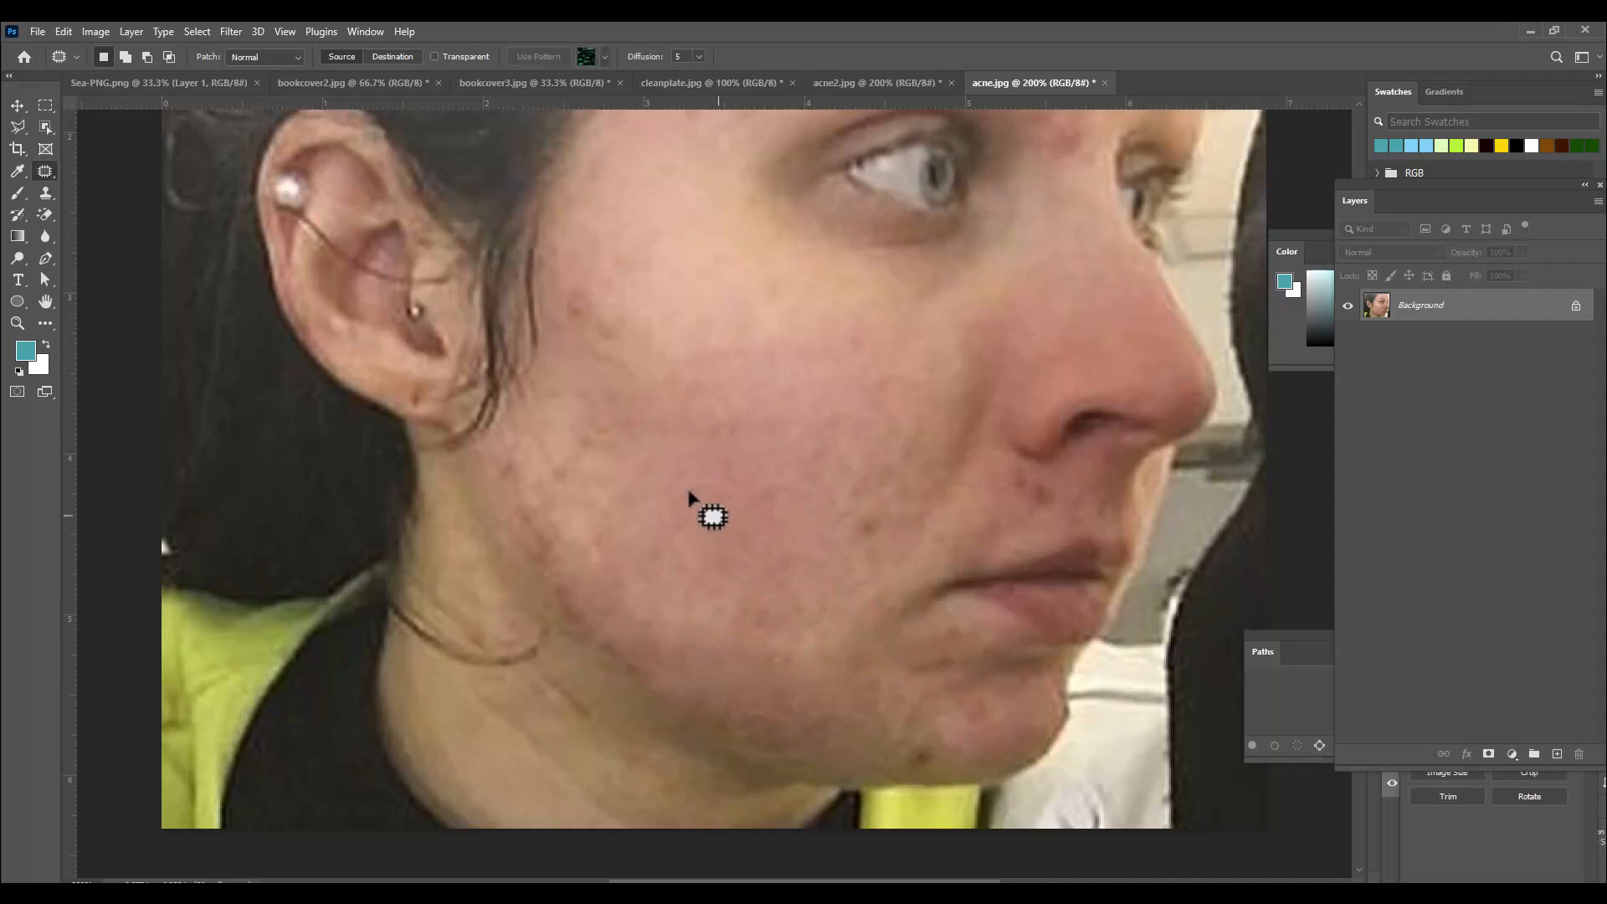
mouse_move(581, 451)
left_mouse_down()
mouse_move(502, 448)
mouse_move(514, 522)
mouse_move(603, 546)
mouse_move(588, 487)
mouse_move(697, 429)
left_mouse_up()
left_click(699, 434)
Patch the spots on the cheek near the hairline and a spot on the chin.
scroll(674, 389, "up", 1)
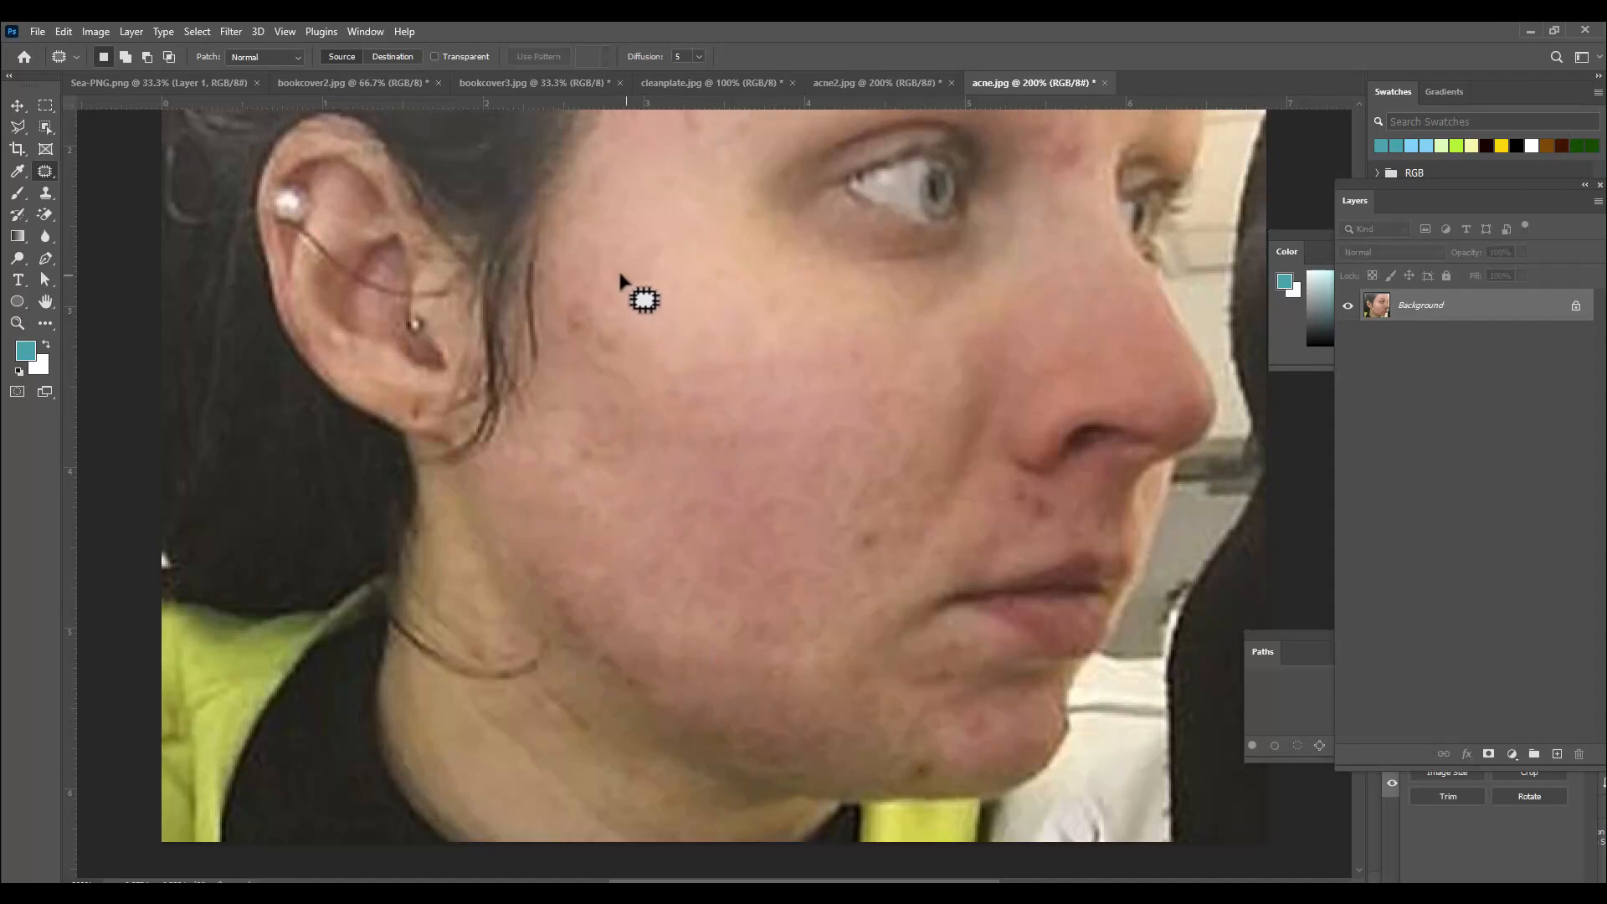
mouse_move(624, 284)
left_mouse_down()
mouse_move(574, 352)
mouse_move(646, 330)
mouse_move(630, 286)
left_mouse_up()
left_click_drag(628, 317, 720, 312)
left_click(734, 379)
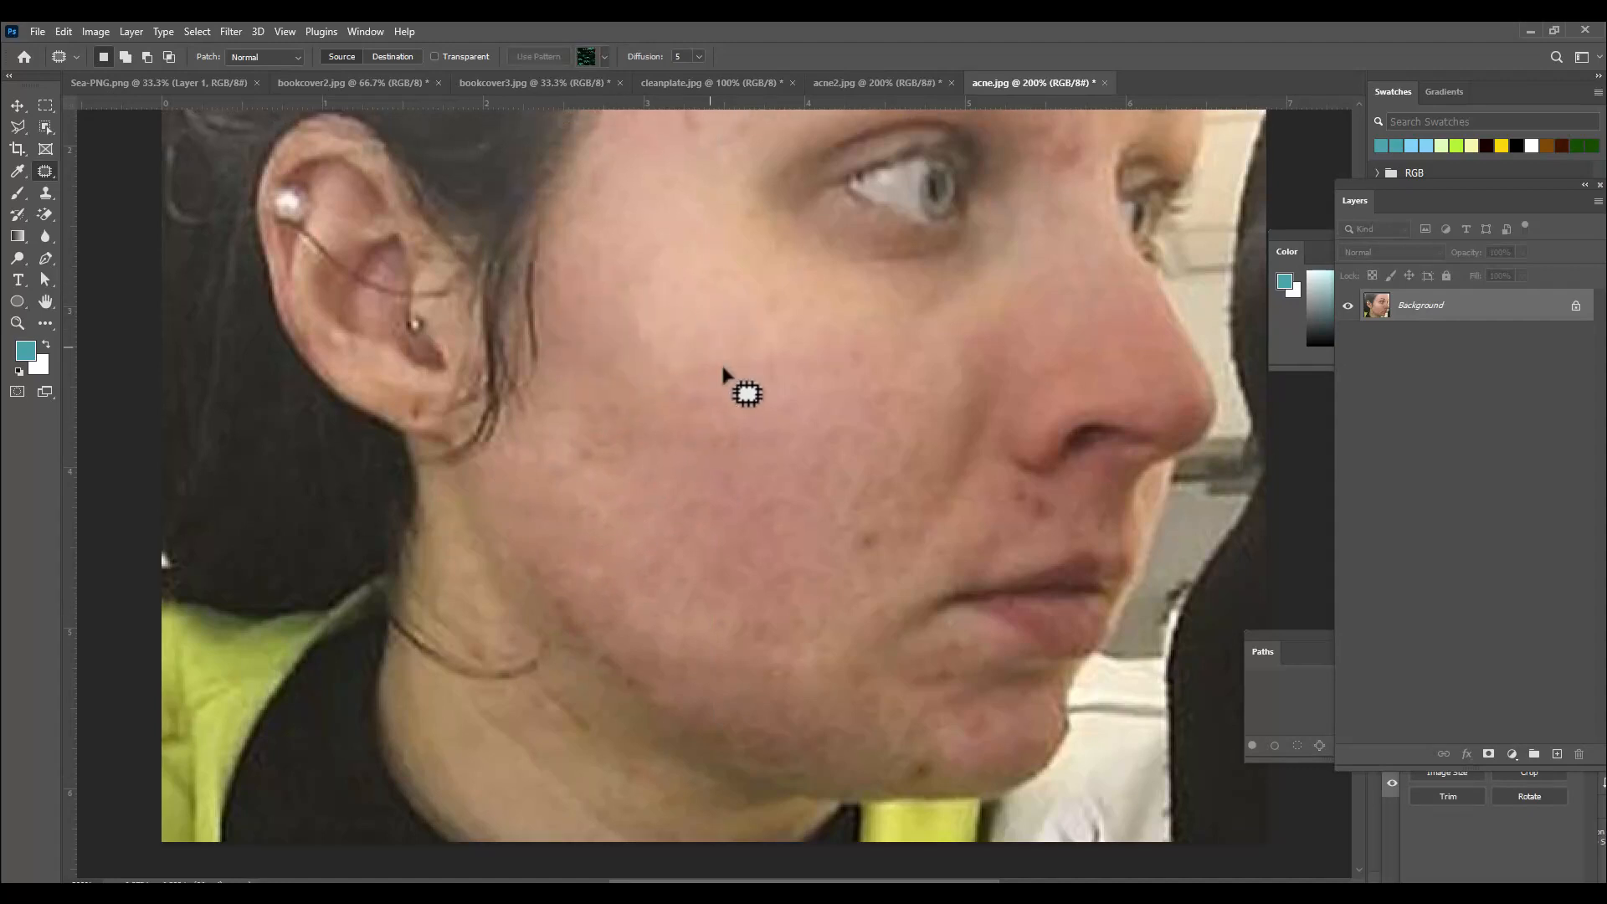
scroll(735, 384, "up", 1)
mouse_move(937, 741)
left_mouse_down()
mouse_move(969, 746)
mouse_move(926, 775)
mouse_move(940, 764)
left_mouse_up()
left_click(946, 752)
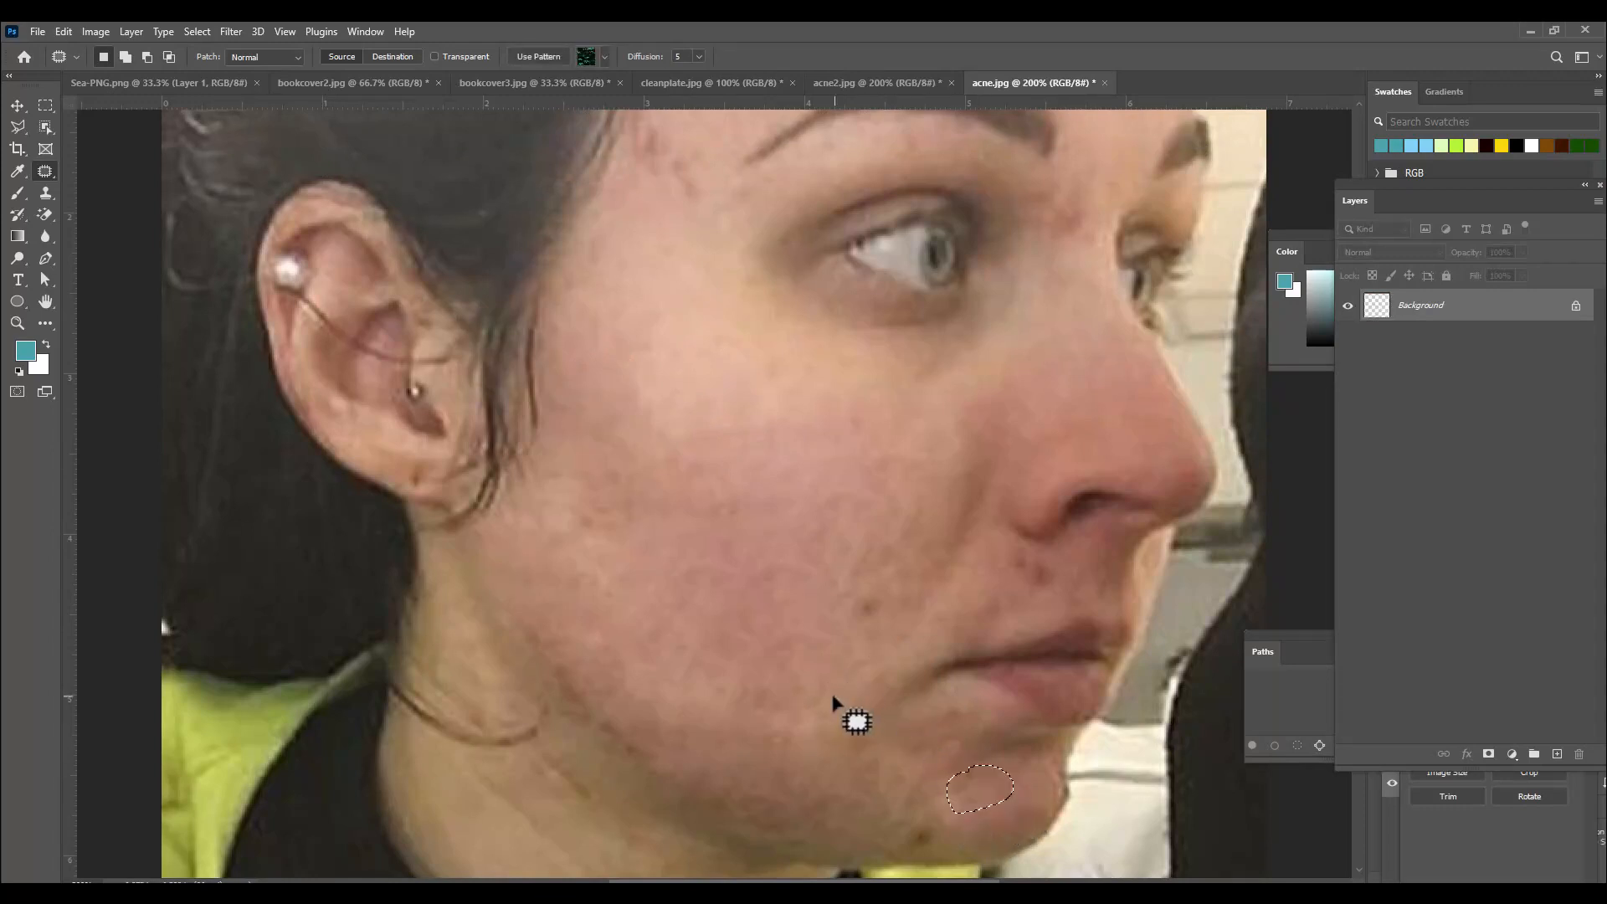
Patch the remaining spots on the lower jaw with nearby clear skin.
left_click_drag(625, 708, 619, 702)
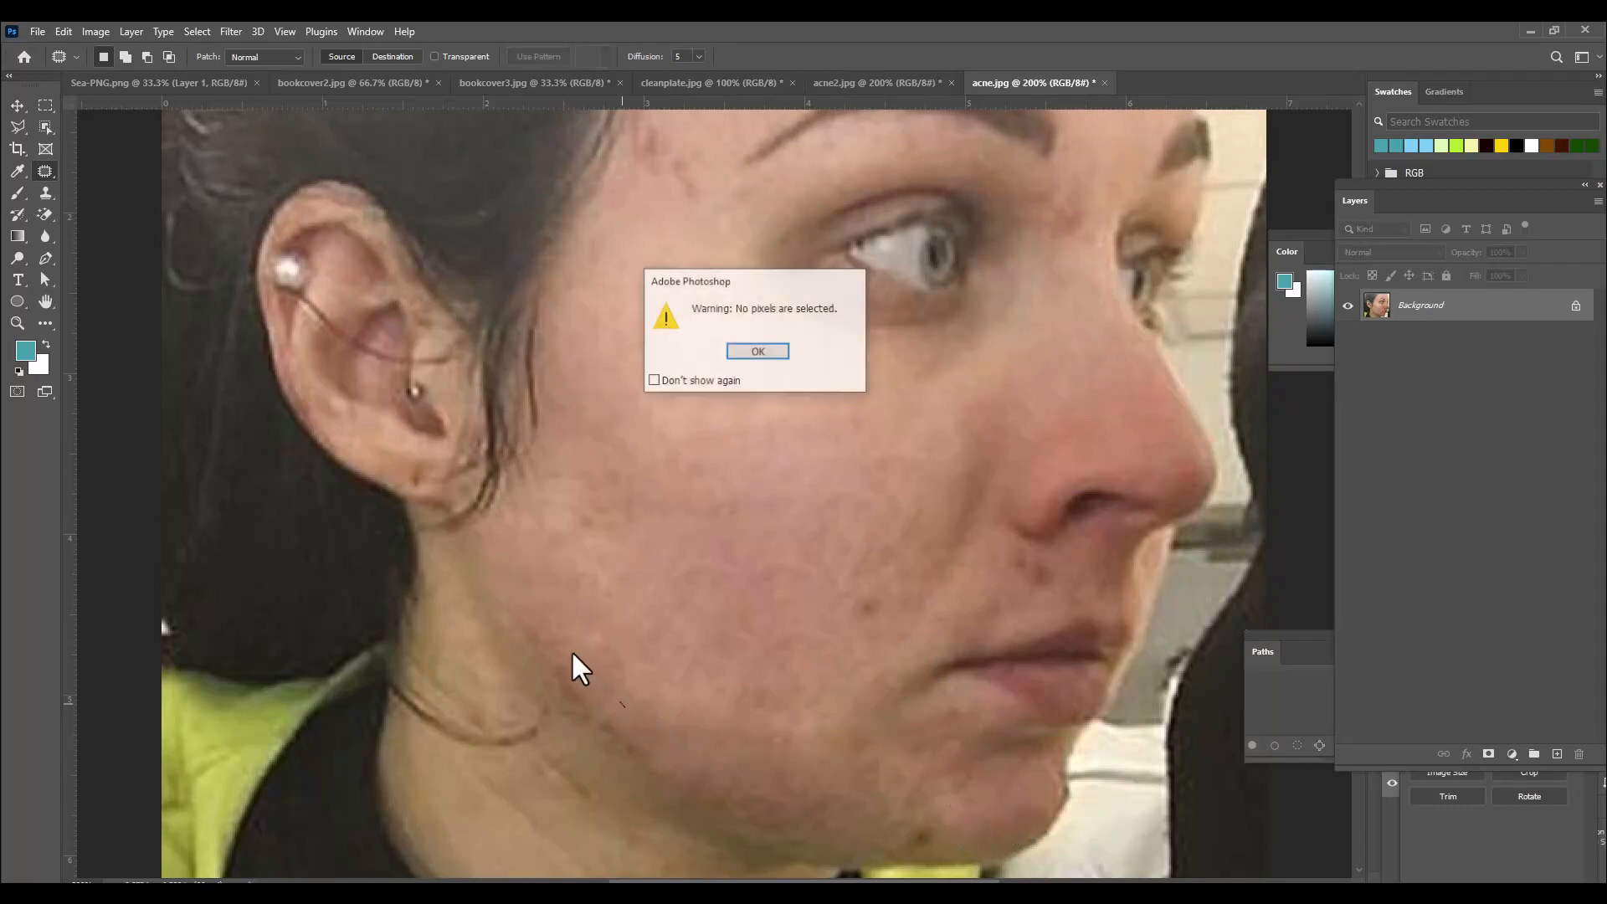
left_click(776, 346)
mouse_move(544, 629)
left_mouse_down()
mouse_move(555, 687)
mouse_move(588, 720)
mouse_move(586, 644)
mouse_move(637, 608)
left_mouse_up()
left_click(683, 690)
mouse_move(630, 721)
left_mouse_down()
mouse_move(609, 711)
mouse_move(636, 758)
mouse_move(679, 688)
mouse_move(614, 743)
mouse_move(609, 716)
mouse_move(725, 614)
left_mouse_up()
left_click(683, 688)
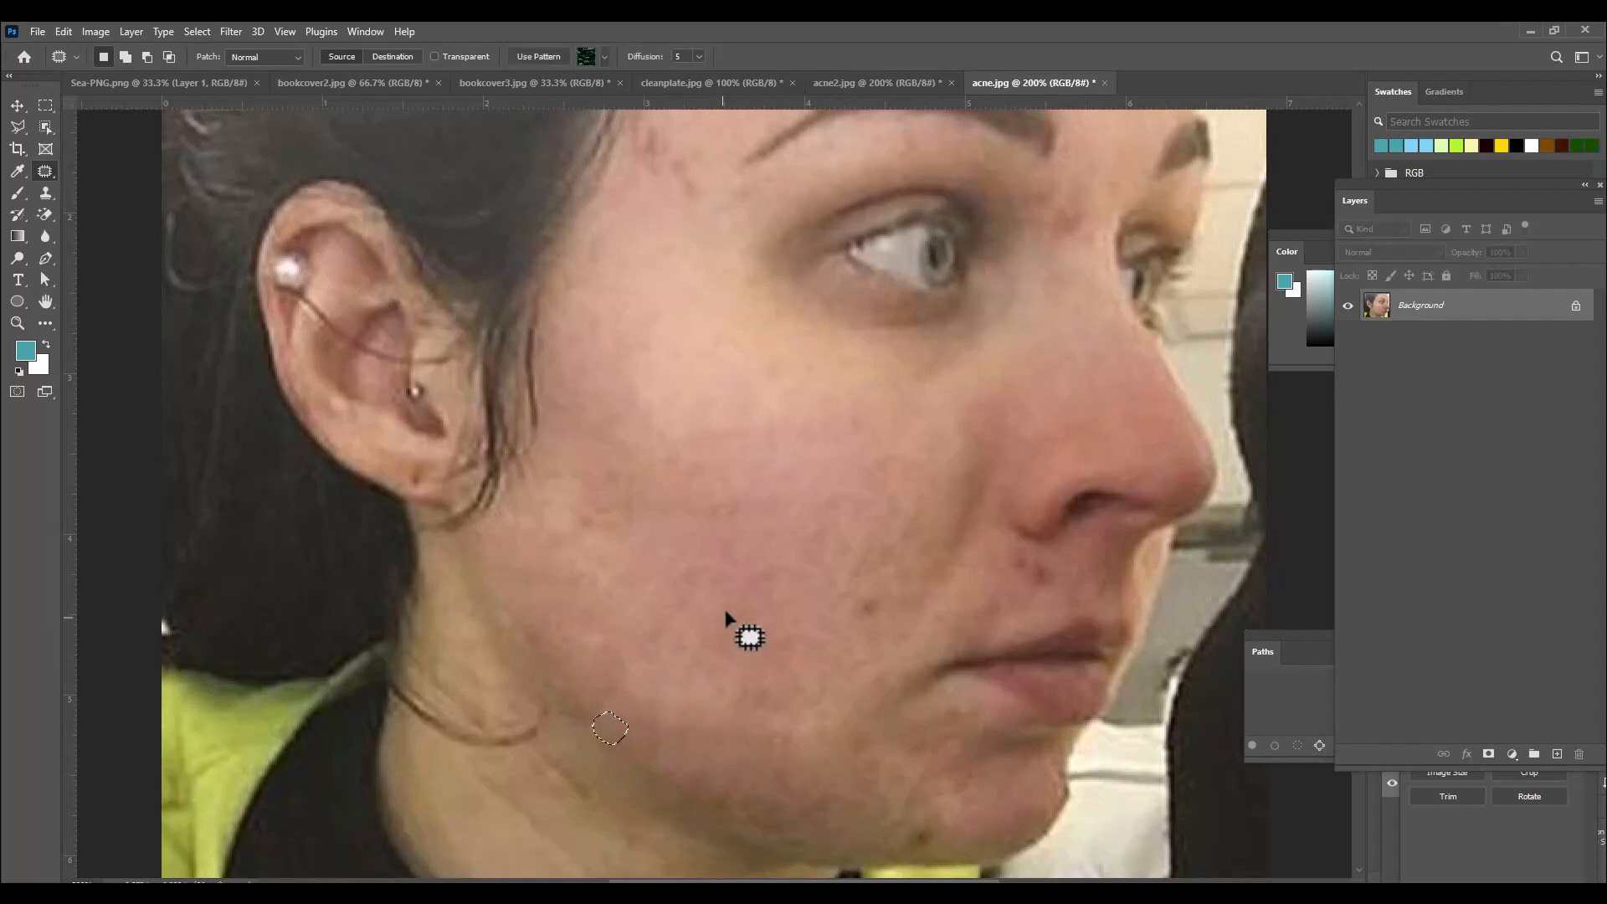
left_click(729, 605)
Patch the blemishes on the temple and upper forehead with nearby clear skin.
scroll(750, 552, "up", 5)
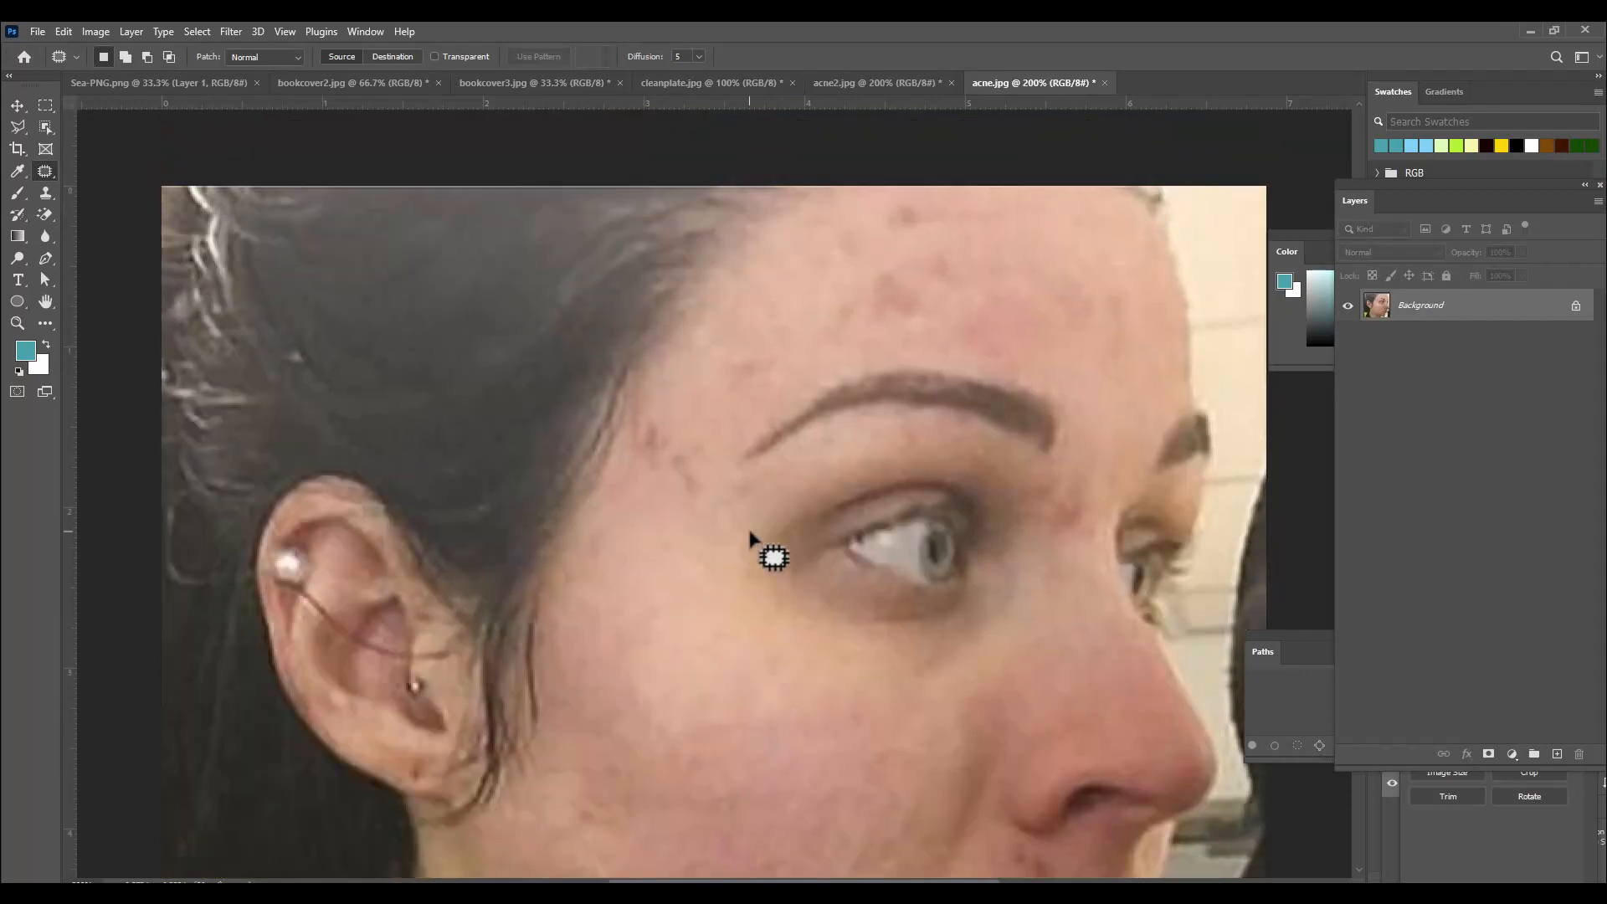
mouse_move(675, 431)
left_mouse_down()
mouse_move(714, 498)
mouse_move(673, 436)
left_mouse_up()
mouse_move(698, 469)
left_mouse_down()
mouse_move(741, 367)
mouse_move(675, 452)
mouse_move(632, 459)
mouse_move(659, 390)
mouse_move(728, 361)
left_mouse_up()
left_click(742, 372)
left_click(729, 361)
mouse_move(875, 259)
left_mouse_down()
mouse_move(933, 303)
mouse_move(848, 298)
mouse_move(873, 260)
mouse_move(1015, 213)
mouse_move(919, 193)
mouse_move(897, 241)
mouse_move(938, 204)
mouse_move(1008, 258)
mouse_move(936, 301)
mouse_move(954, 242)
mouse_move(1020, 231)
left_mouse_up()
left_click(1018, 242)
left_click(1005, 257)
left_click(1040, 277)
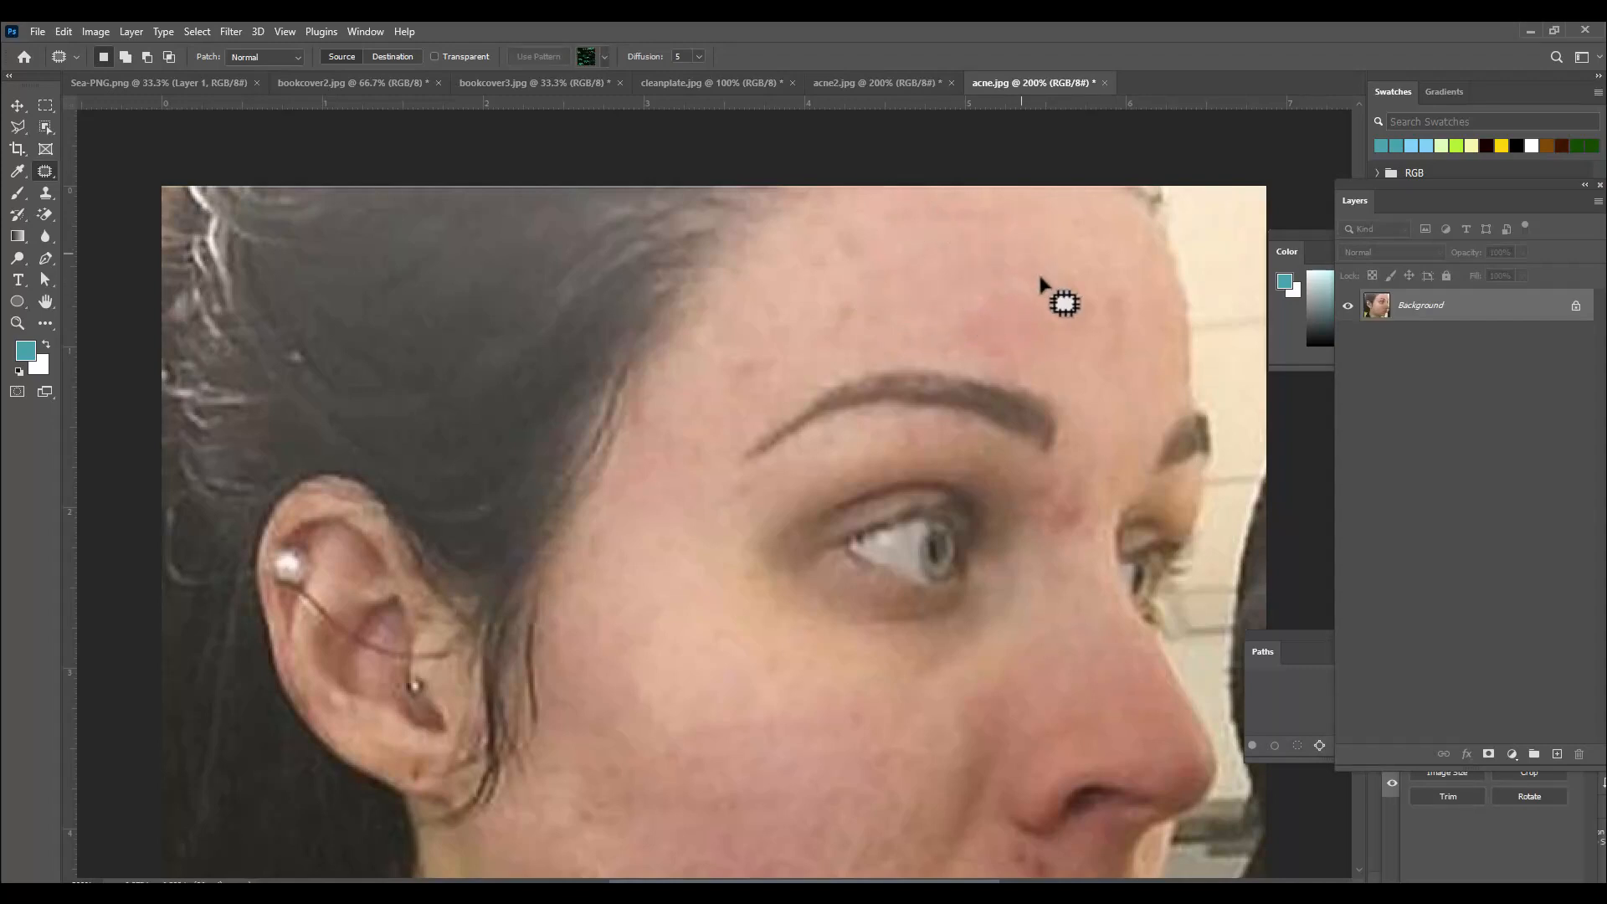
Patch the spot beside the nostril with clear cheek skin.
scroll(1074, 540, "down", 3)
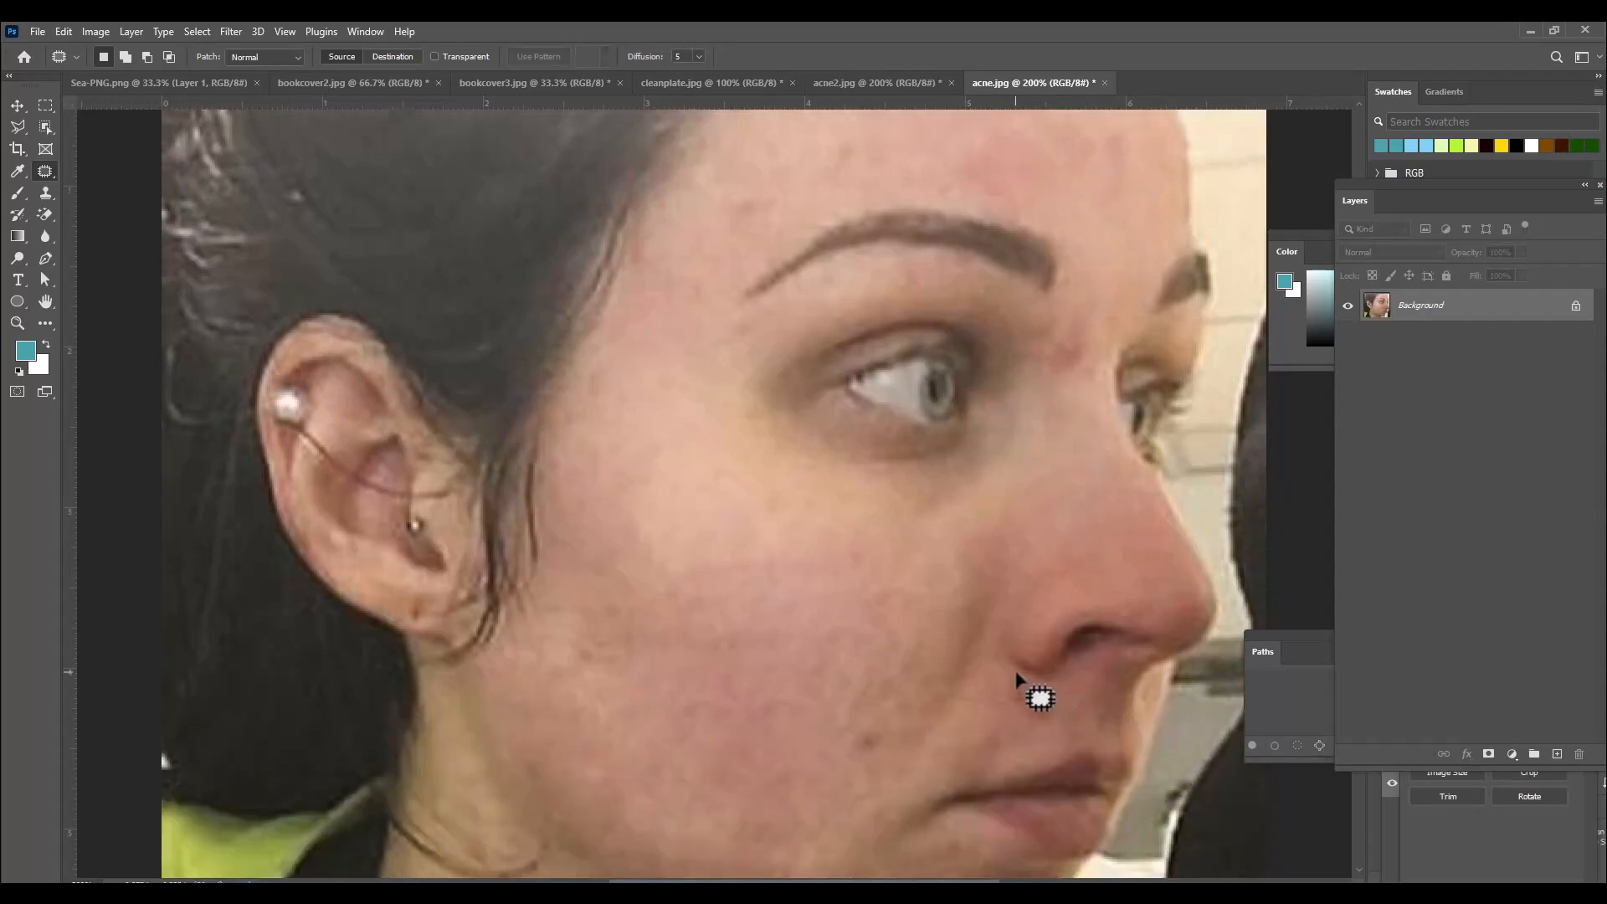
mouse_move(1016, 673)
left_mouse_down()
mouse_move(1068, 721)
mouse_move(1022, 727)
mouse_move(1010, 692)
mouse_move(964, 699)
mouse_move(889, 719)
mouse_move(891, 764)
mouse_move(835, 772)
mouse_move(832, 722)
mouse_move(728, 614)
left_mouse_up()
left_click(944, 741)
left_click(736, 617)
scroll(736, 617, "up", 2)
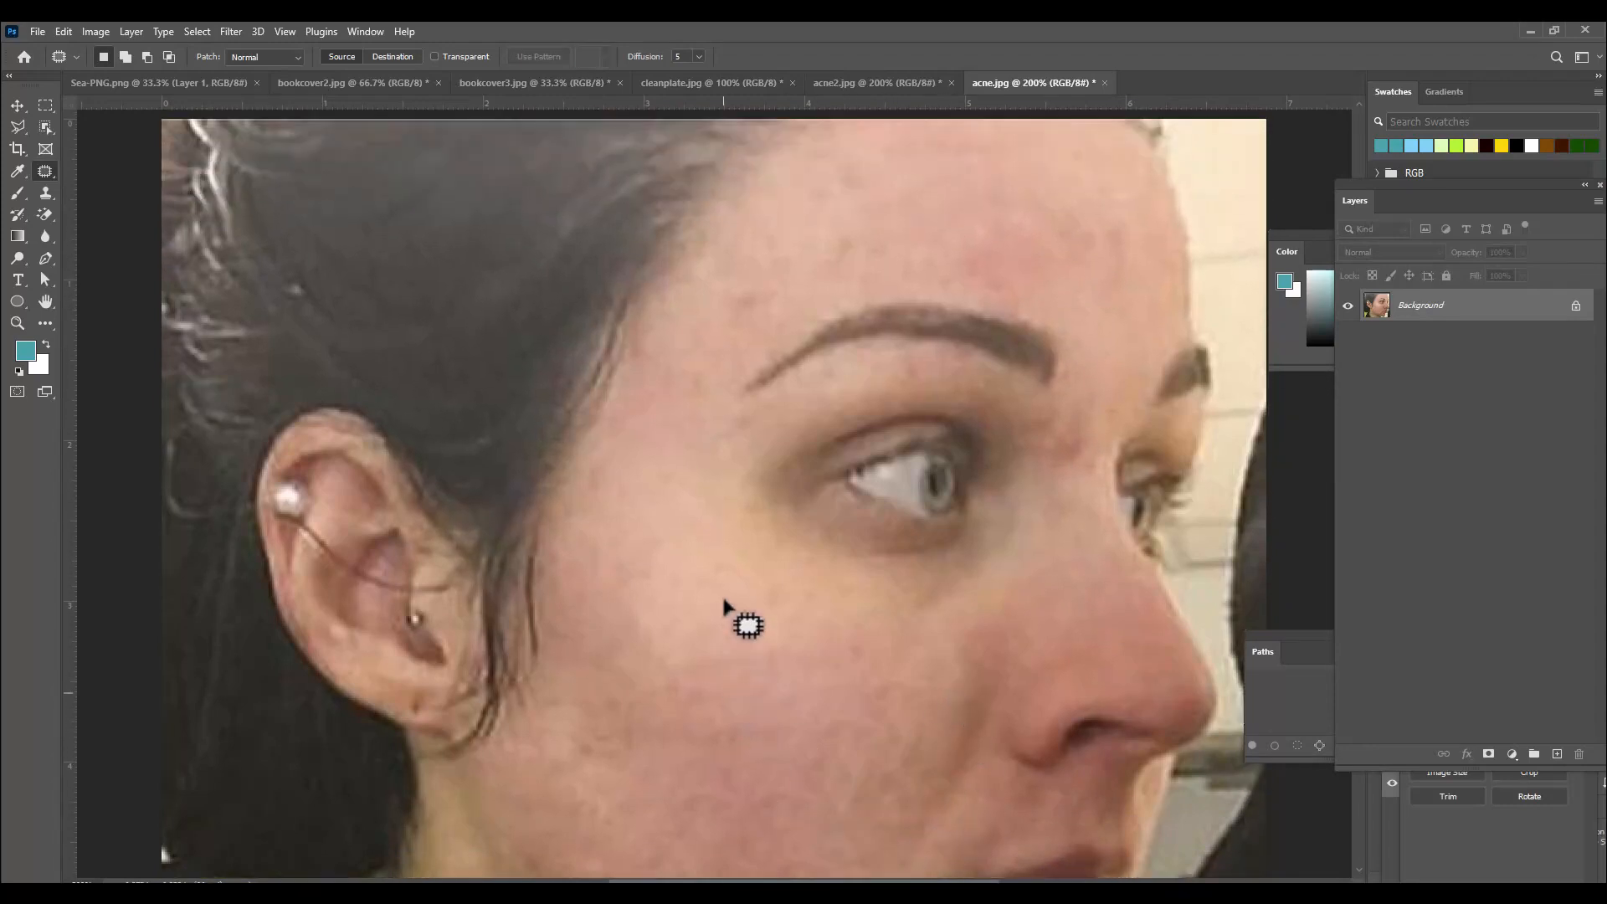
scroll(1089, 311, "down", 3)
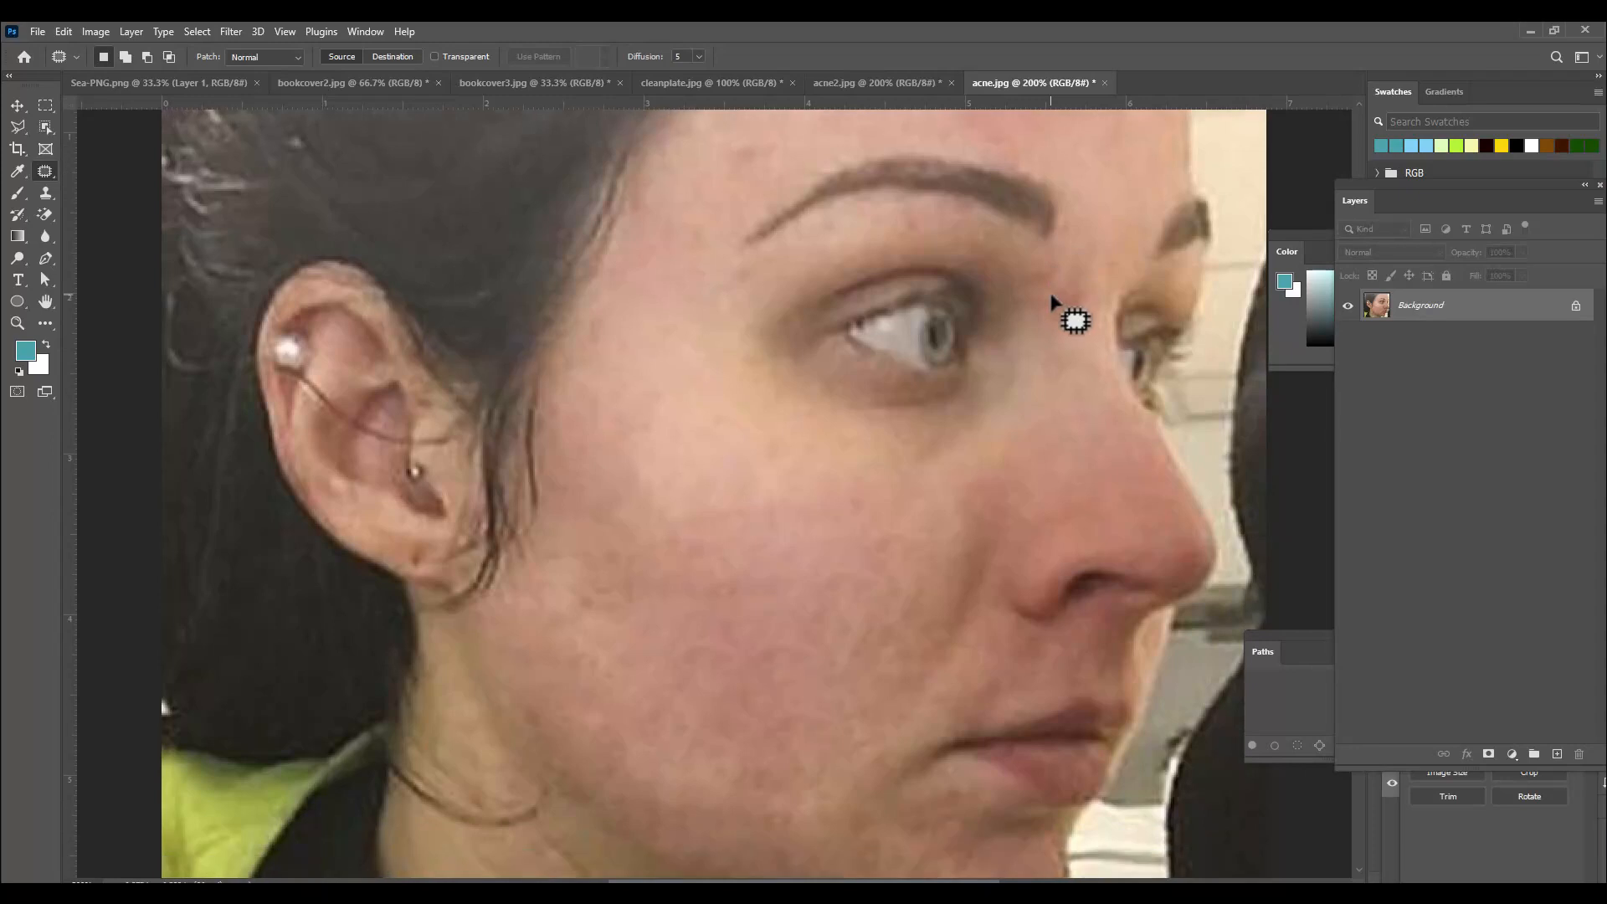
key("ctrl+minus")
scroll(1089, 352, "down", 1)
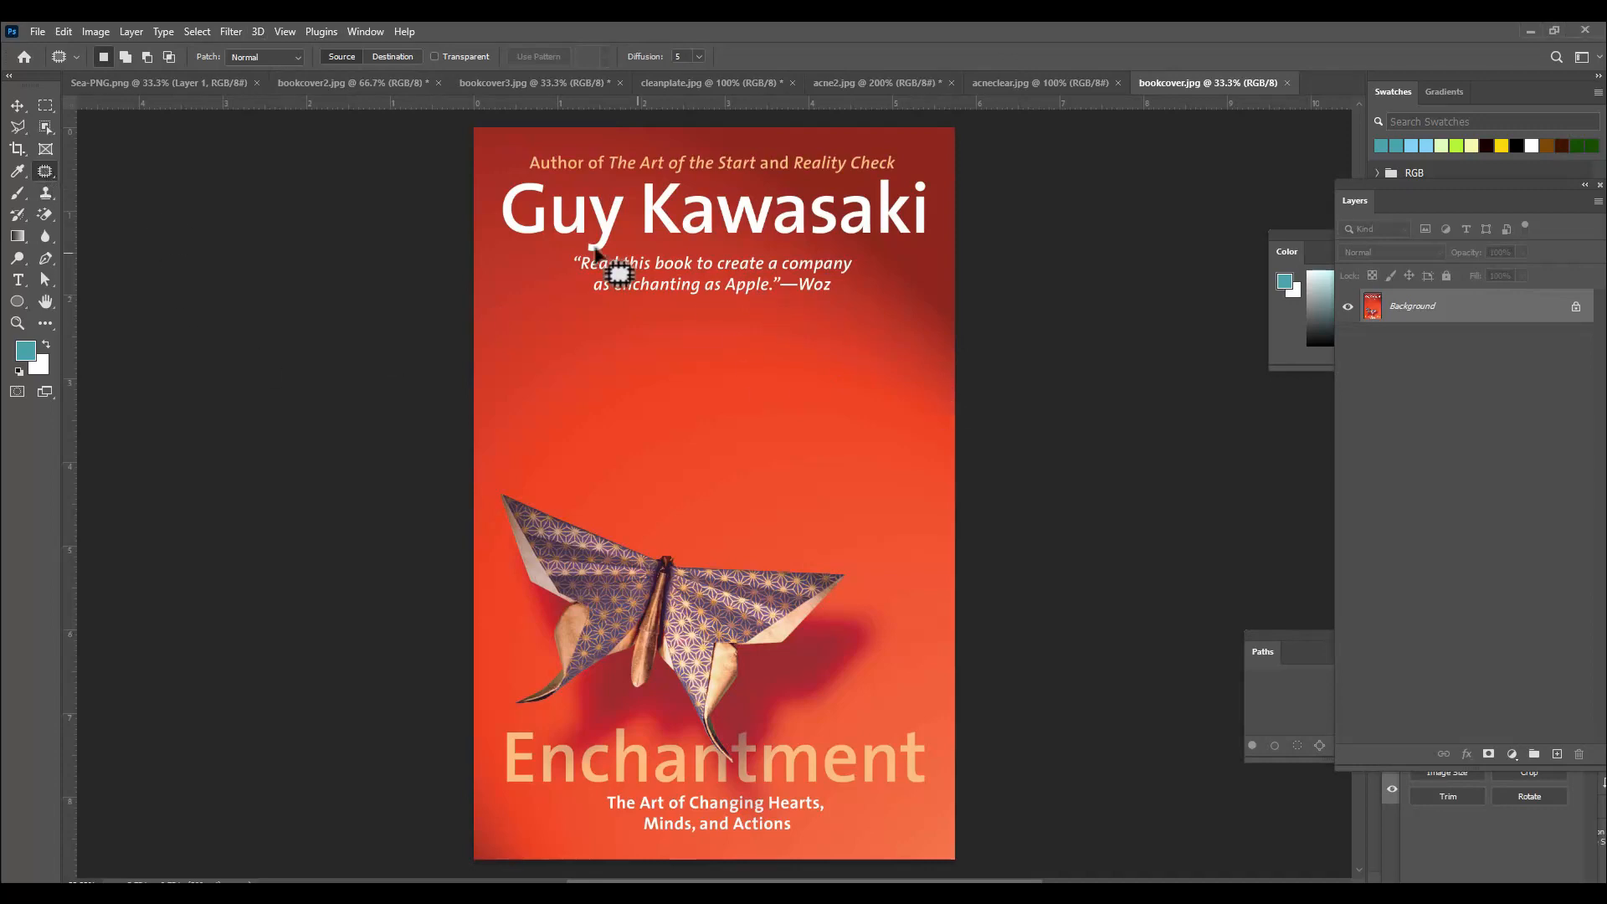
Remove the Woz quote on the Enchantment cover by patching it with the plain red background below.
scroll(747, 270, "up", 1)
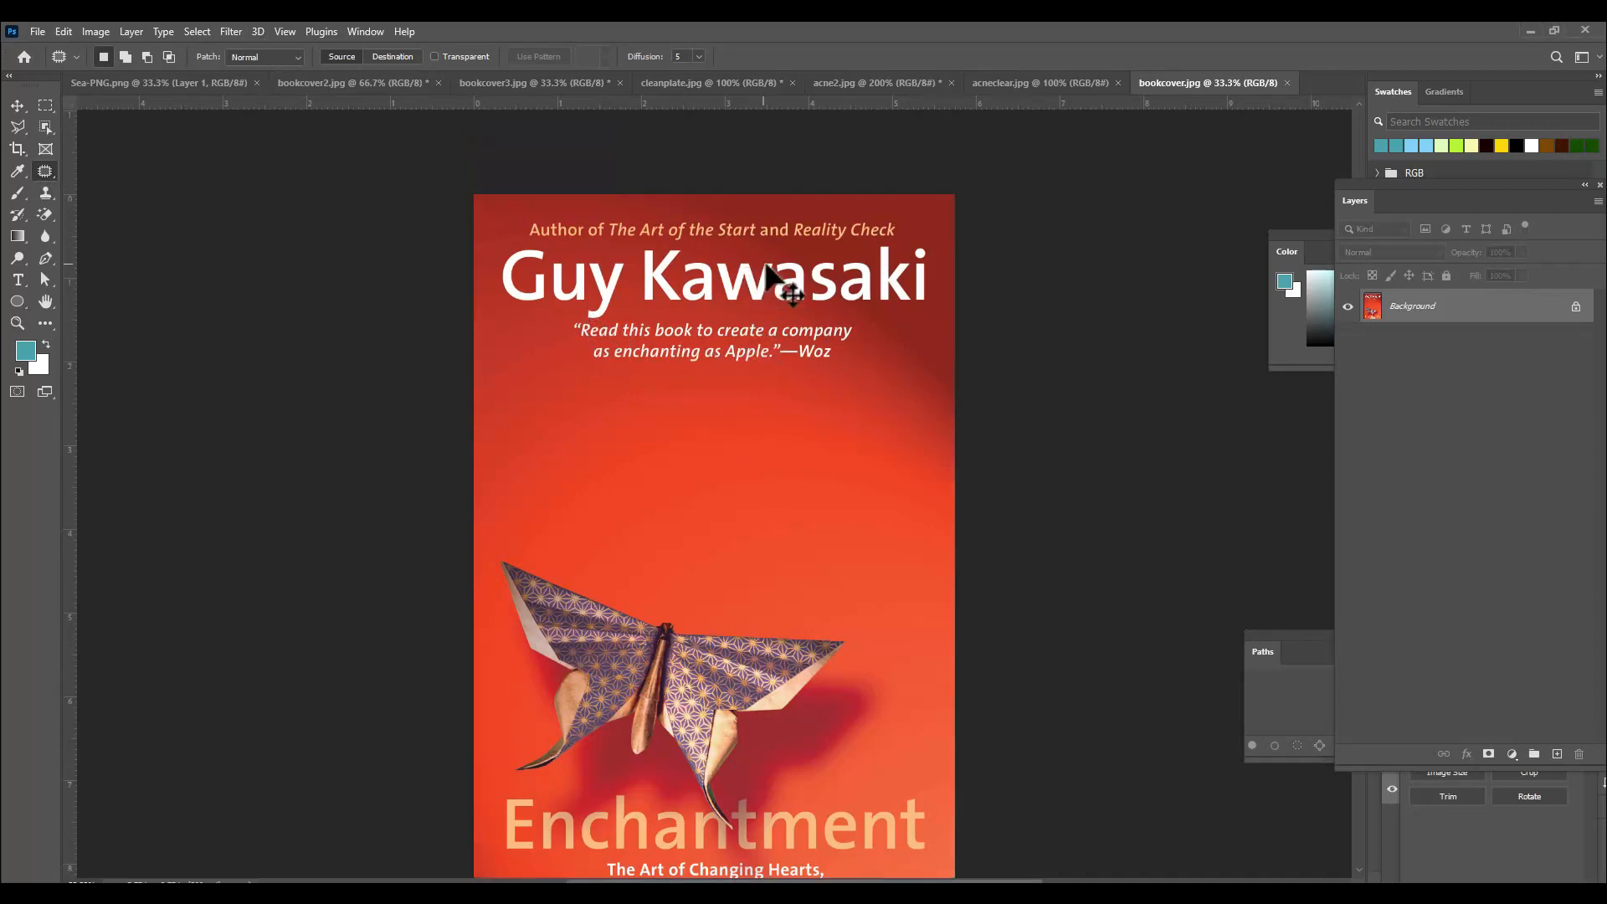
key("ctrl+plus")
scroll(765, 267, "up", 1)
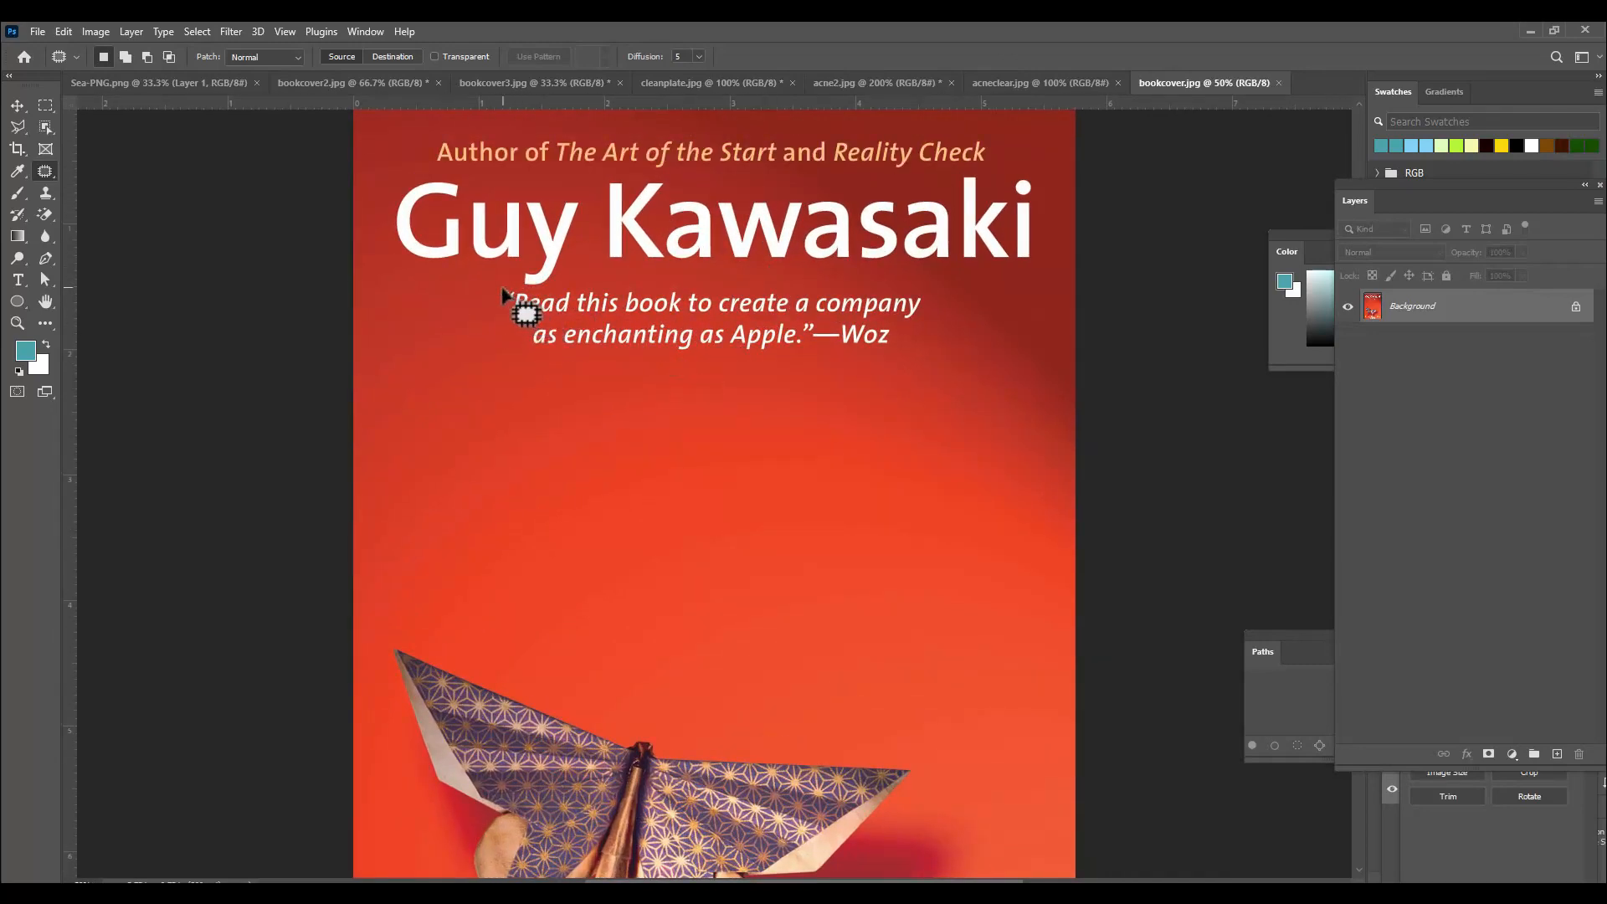
mouse_move(528, 294)
left_mouse_down()
mouse_move(880, 280)
mouse_move(933, 301)
mouse_move(896, 351)
mouse_move(587, 376)
mouse_move(519, 359)
mouse_move(491, 307)
mouse_move(526, 306)
left_mouse_up()
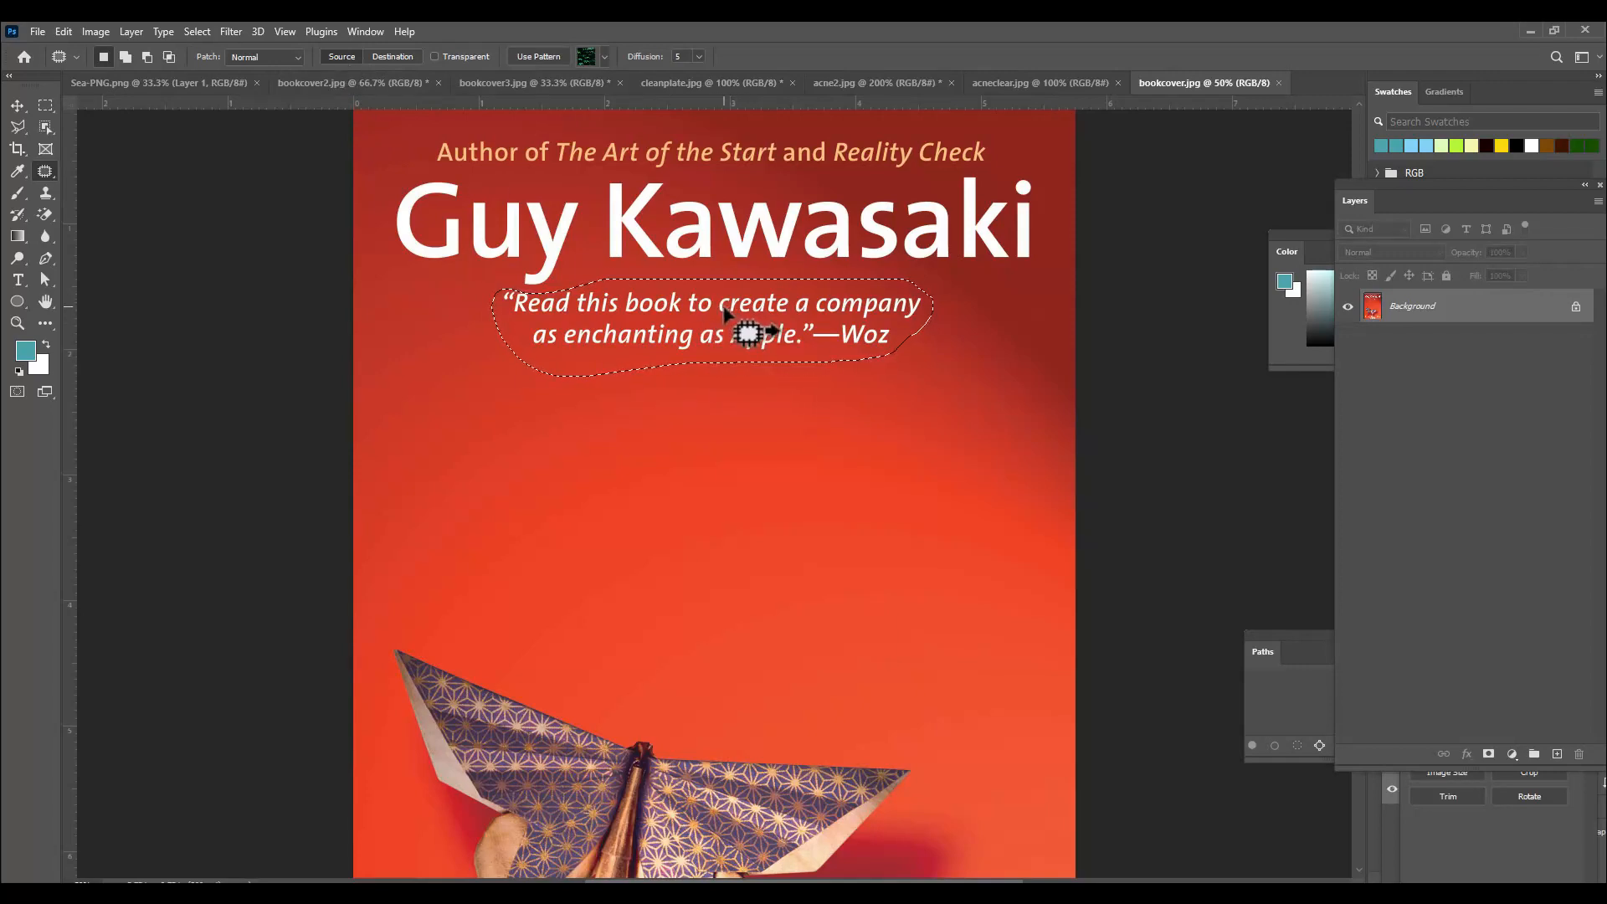
left_click_drag(720, 308, 731, 410)
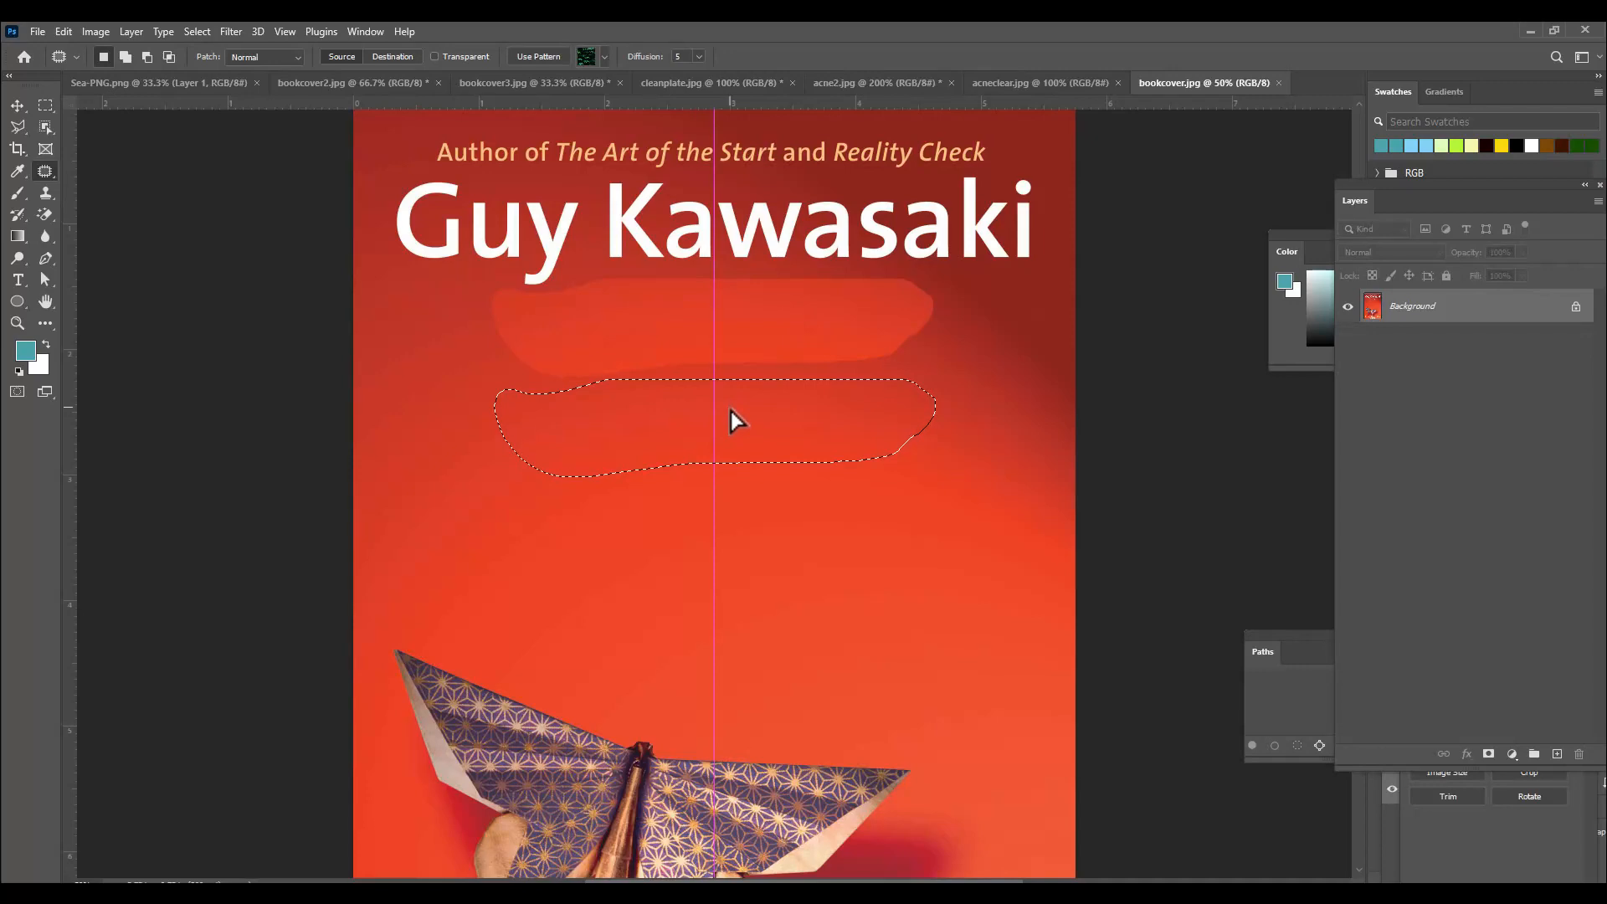
left_click_drag(731, 410, 731, 410)
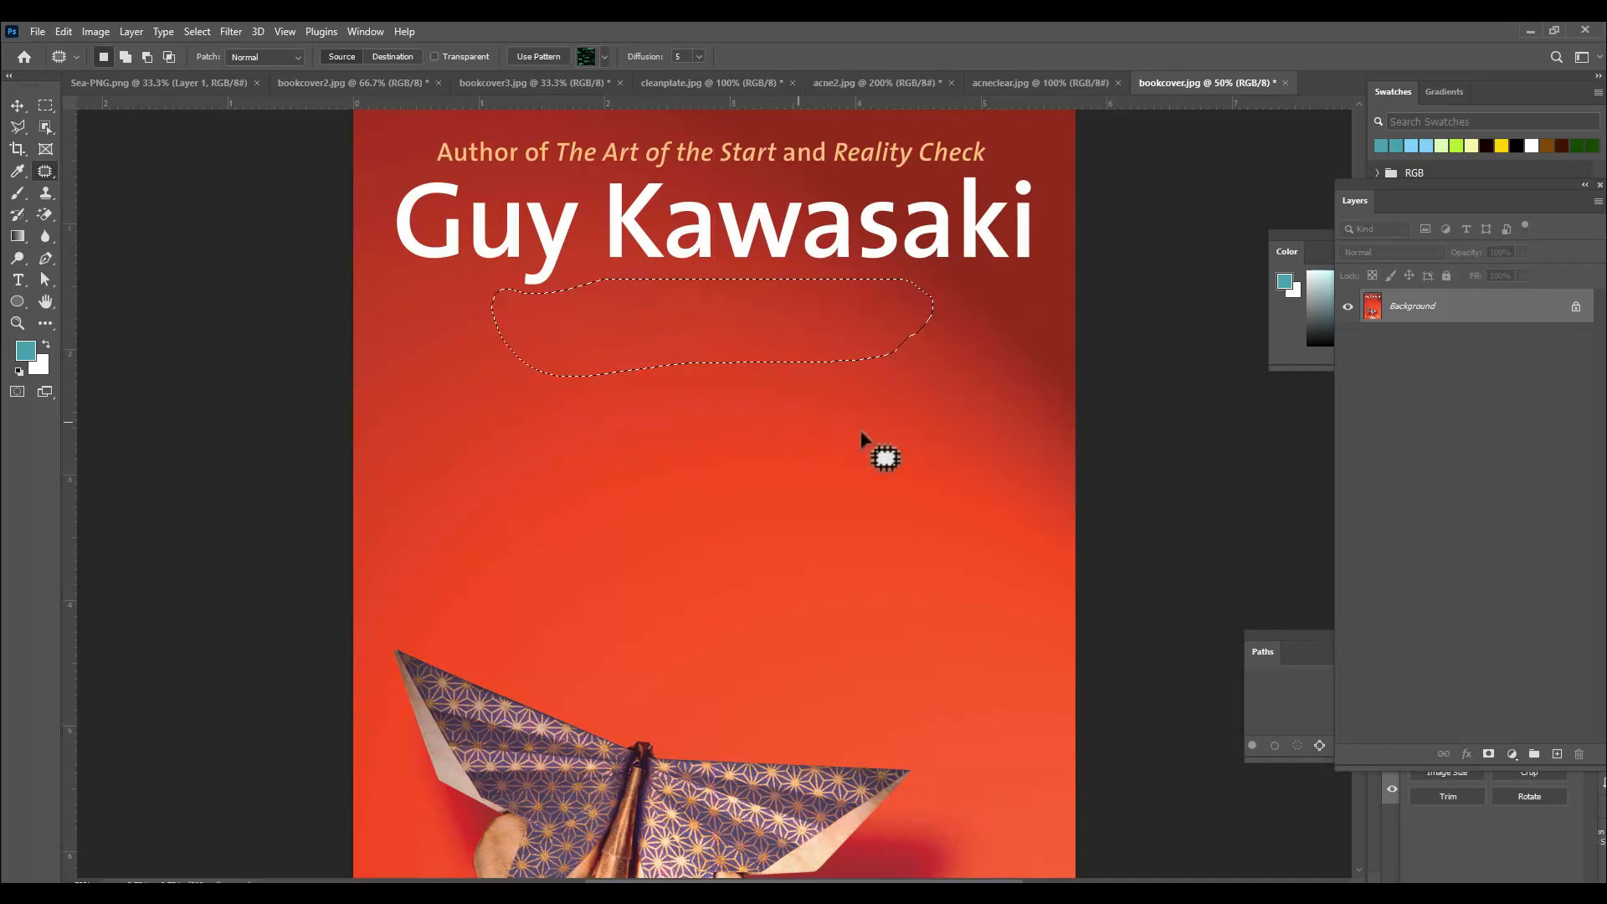
Switch the Patch tool to Destination mode and cover the name "Guy" with a patch of plain red background from below.
key("ctrl+d")
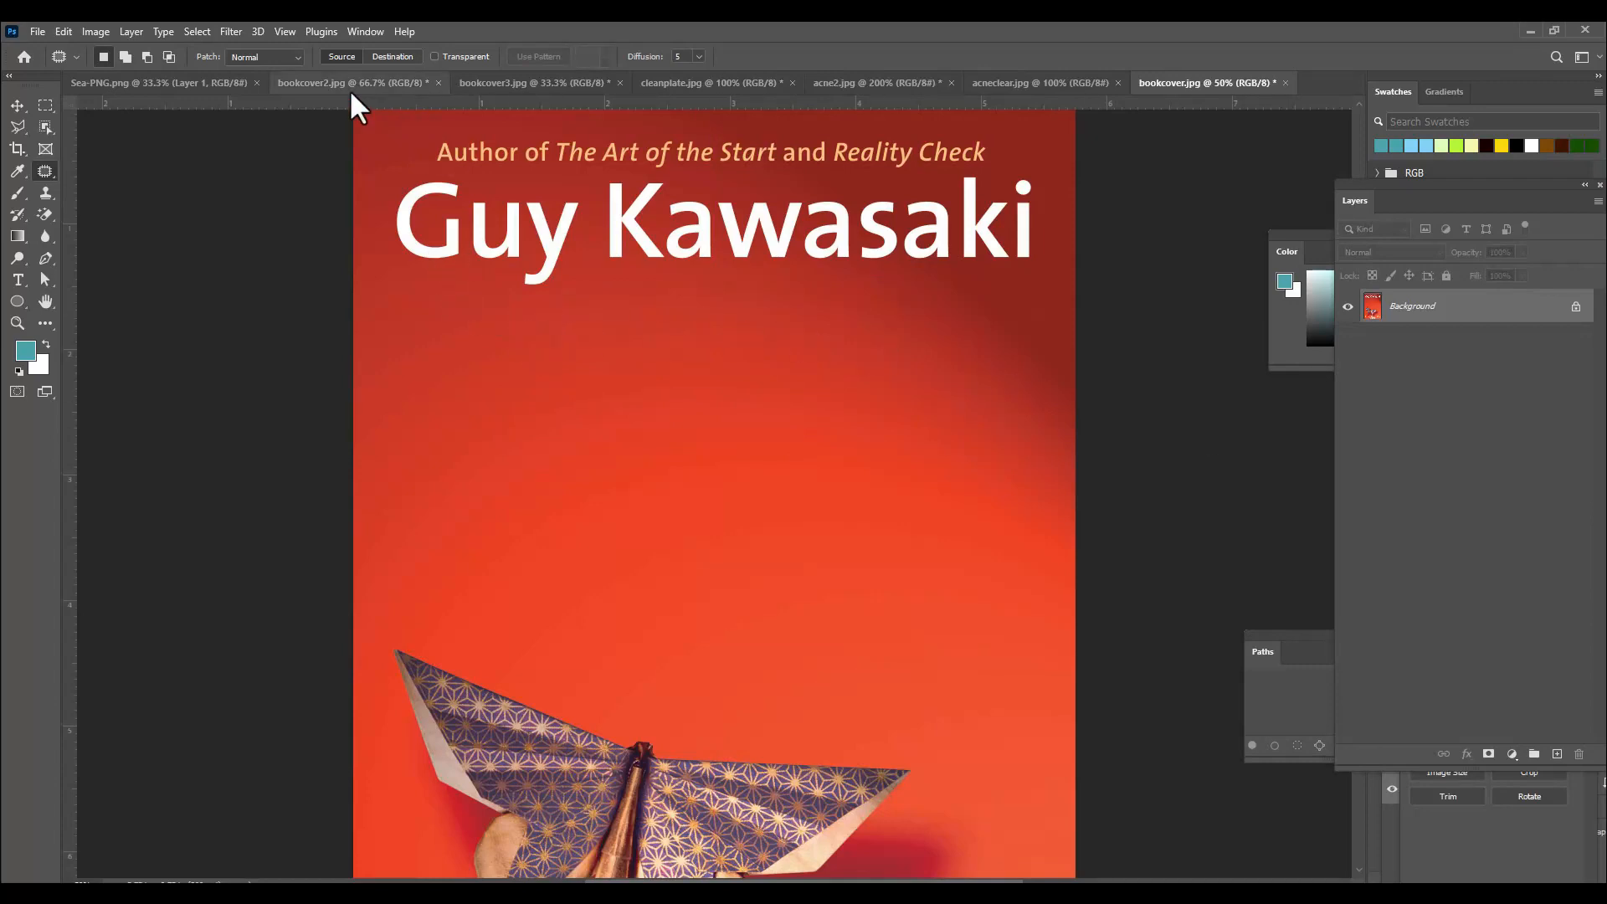
left_click(393, 57)
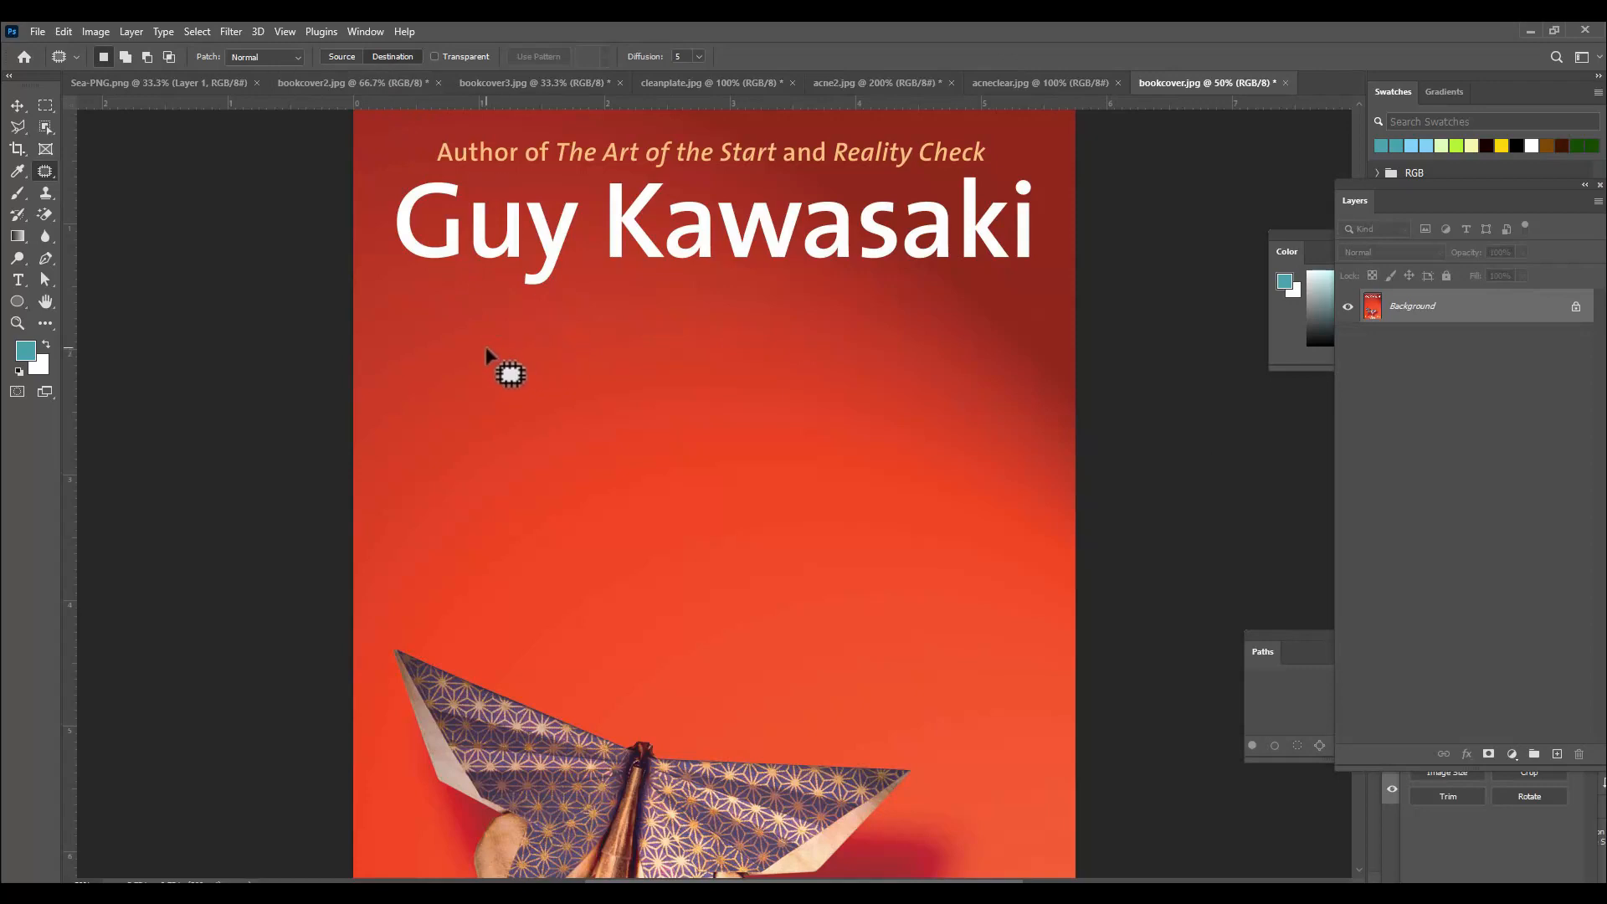
scroll(471, 356, "up", 1)
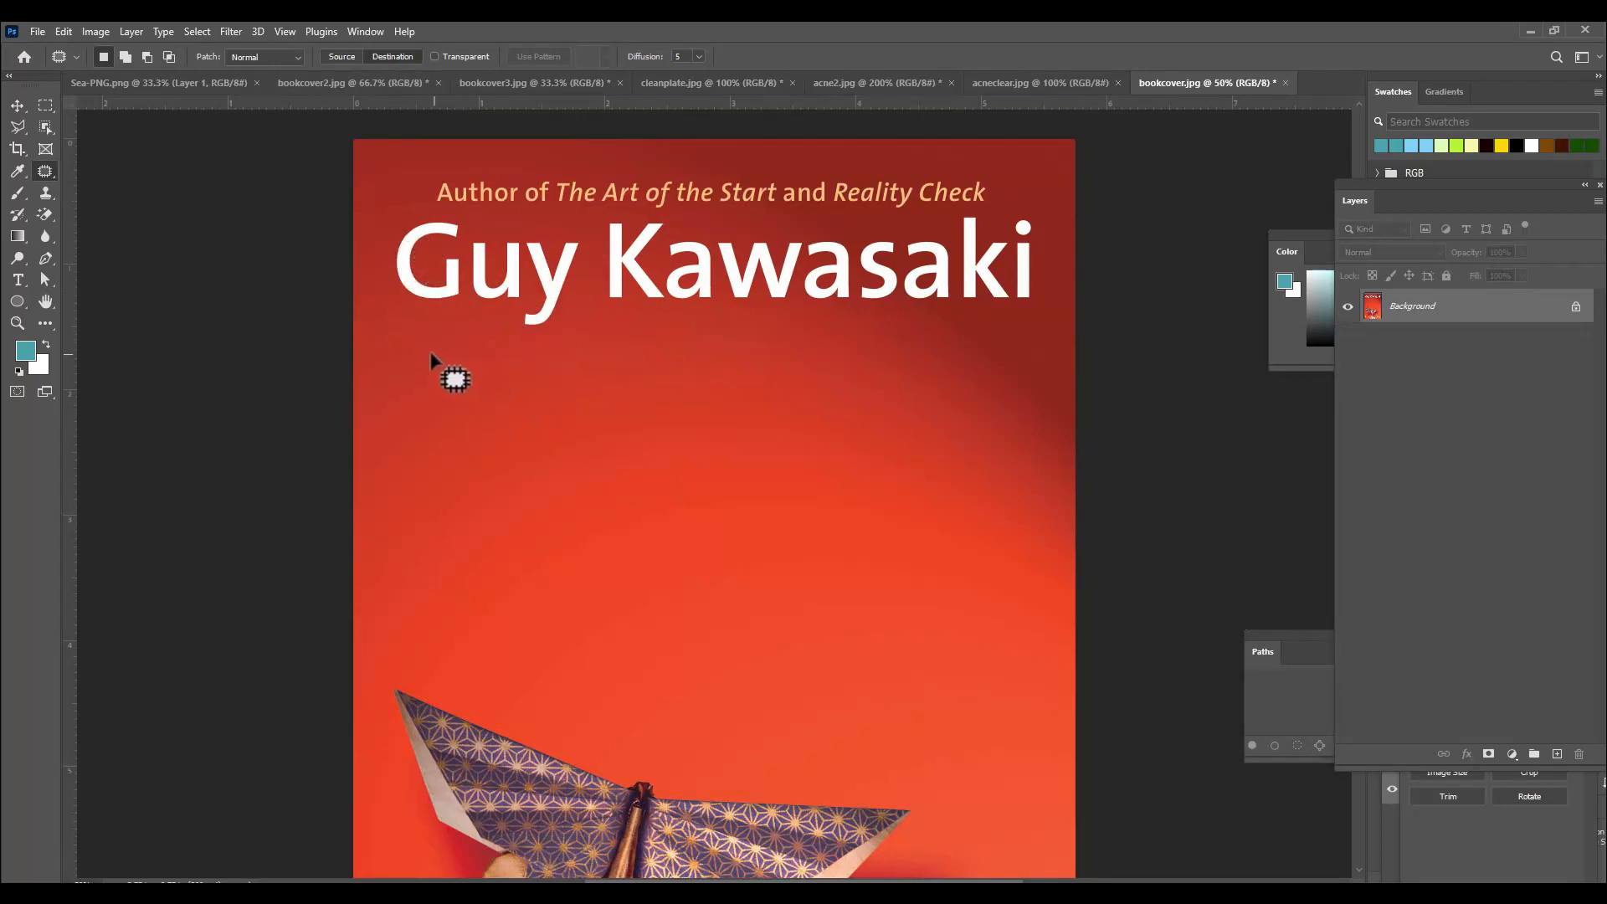
mouse_move(419, 346)
left_mouse_down()
mouse_move(540, 343)
mouse_move(571, 403)
mouse_move(564, 469)
mouse_move(456, 492)
mouse_move(409, 474)
mouse_move(397, 383)
mouse_move(408, 356)
mouse_move(429, 354)
left_mouse_up()
left_click(399, 60)
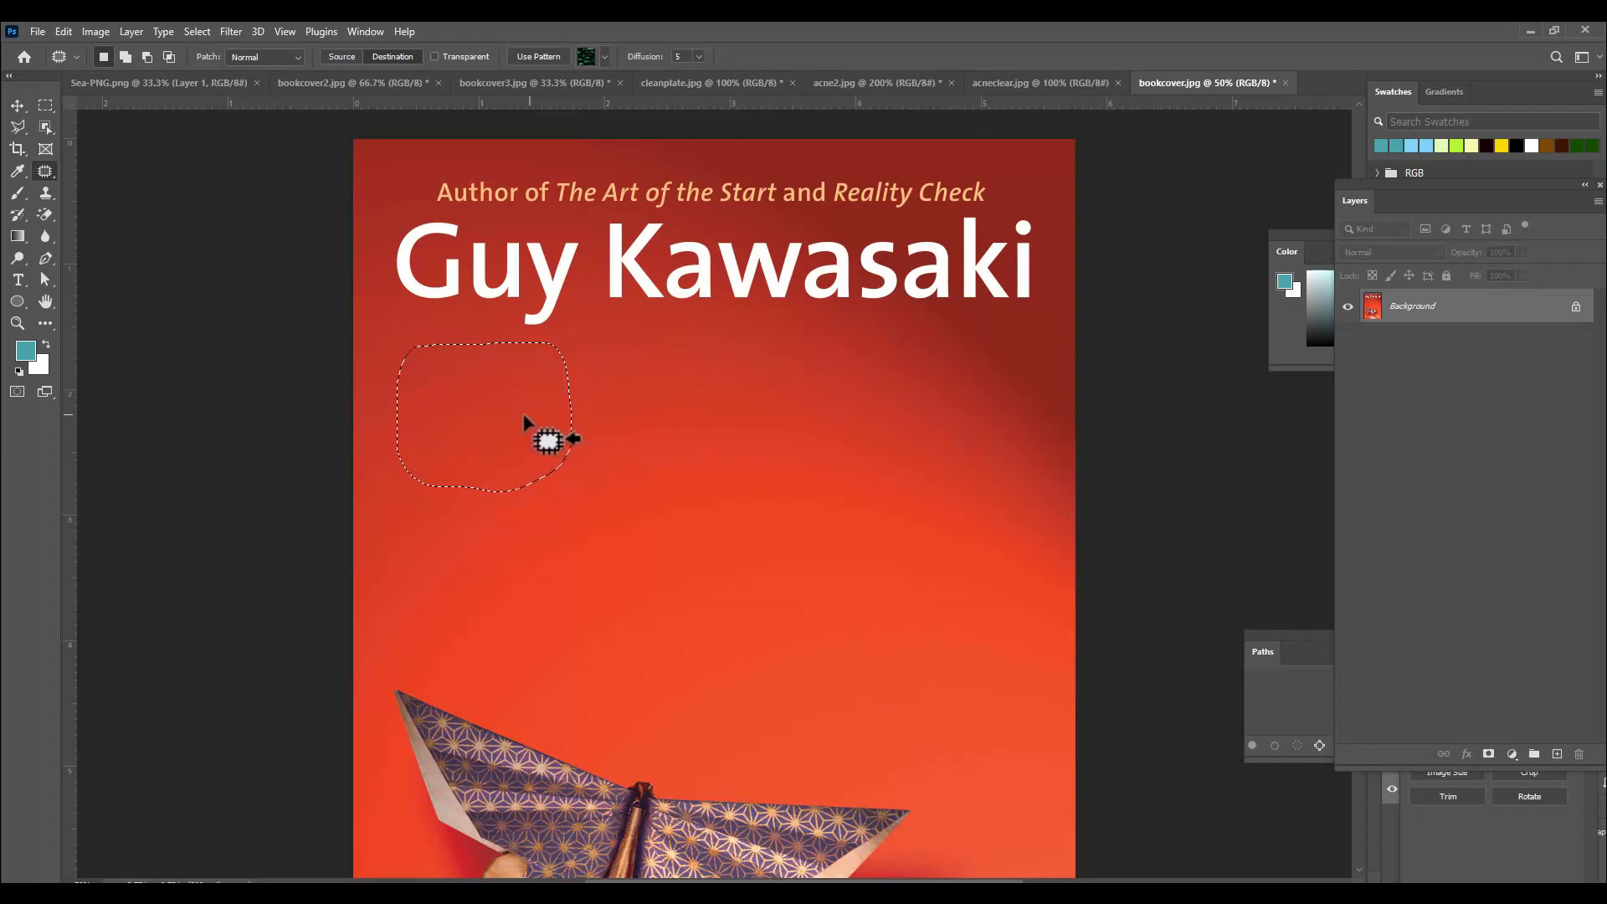
left_click_drag(522, 412, 521, 277)
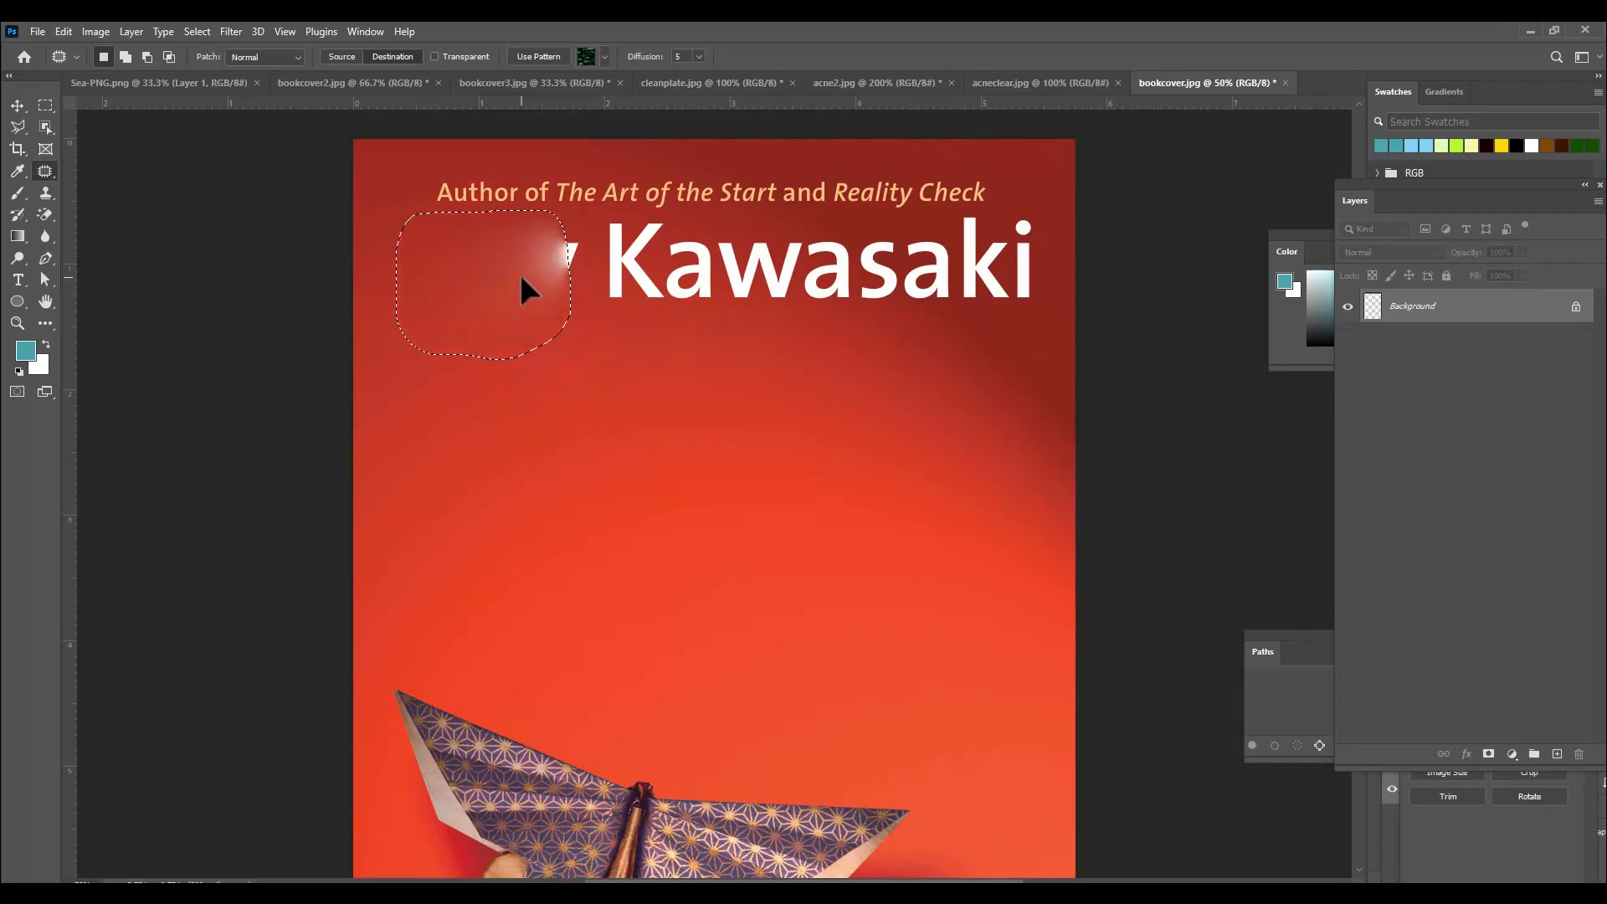
key("ctrl+d")
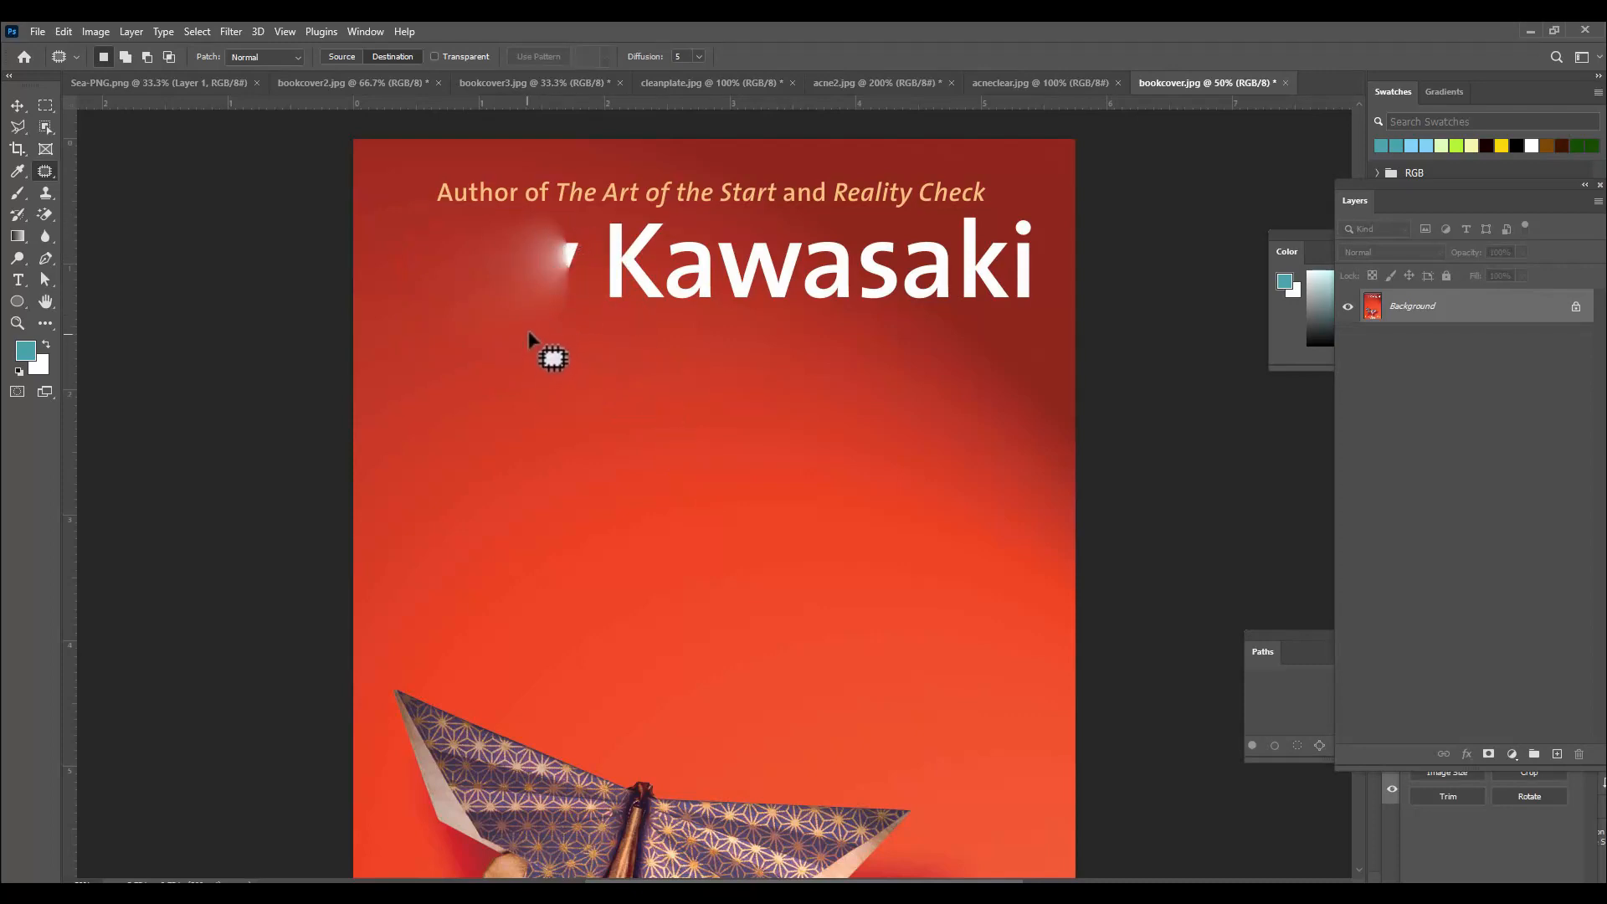
Patch the leftover white traces where "Guy" was with nearby clear red background.
mouse_move(525, 324)
left_mouse_down()
mouse_move(594, 327)
mouse_move(612, 419)
mouse_move(540, 426)
mouse_move(516, 408)
mouse_move(525, 331)
left_mouse_up()
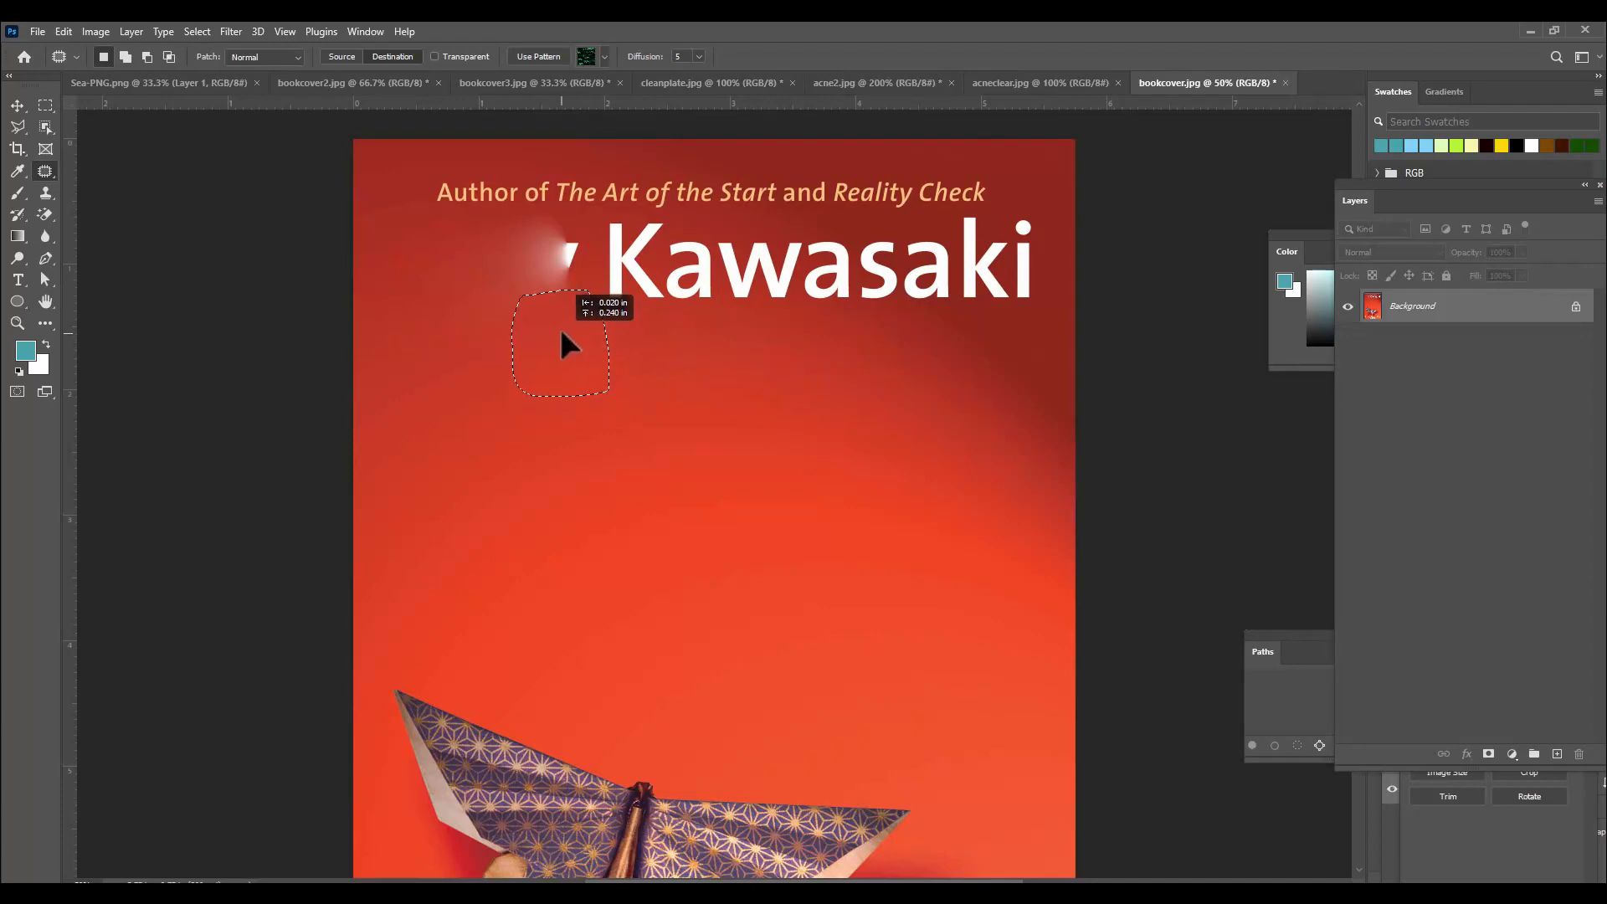
left_click_drag(557, 267, 558, 268)
key("ctrl+d")
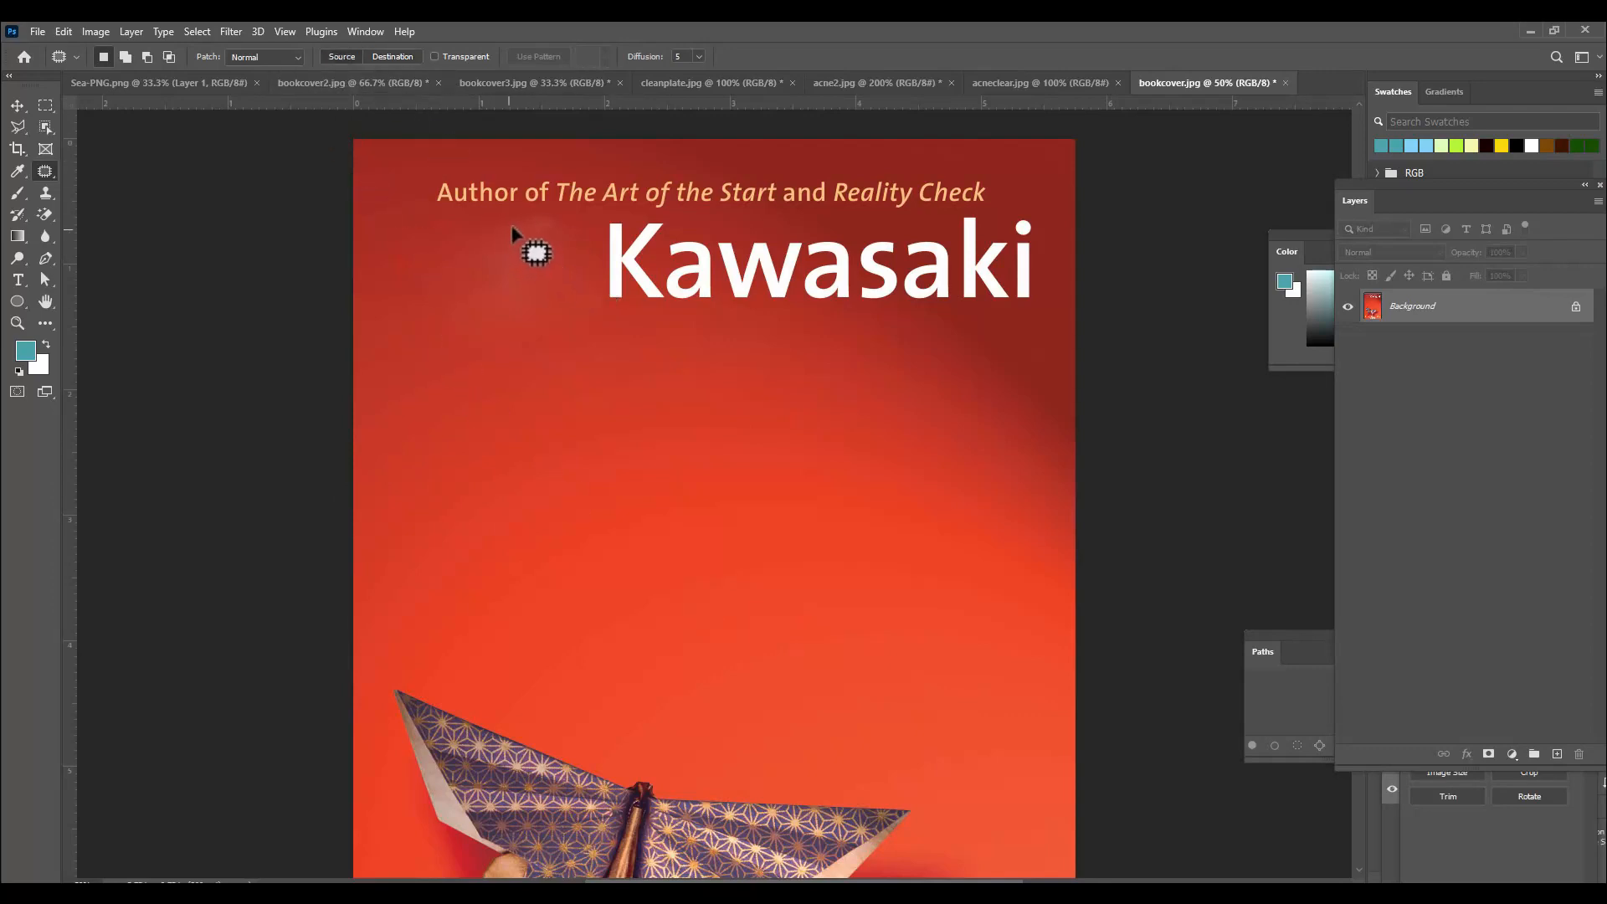
mouse_move(509, 230)
left_mouse_down()
mouse_move(562, 223)
mouse_move(539, 284)
mouse_move(503, 290)
mouse_move(511, 233)
left_mouse_up()
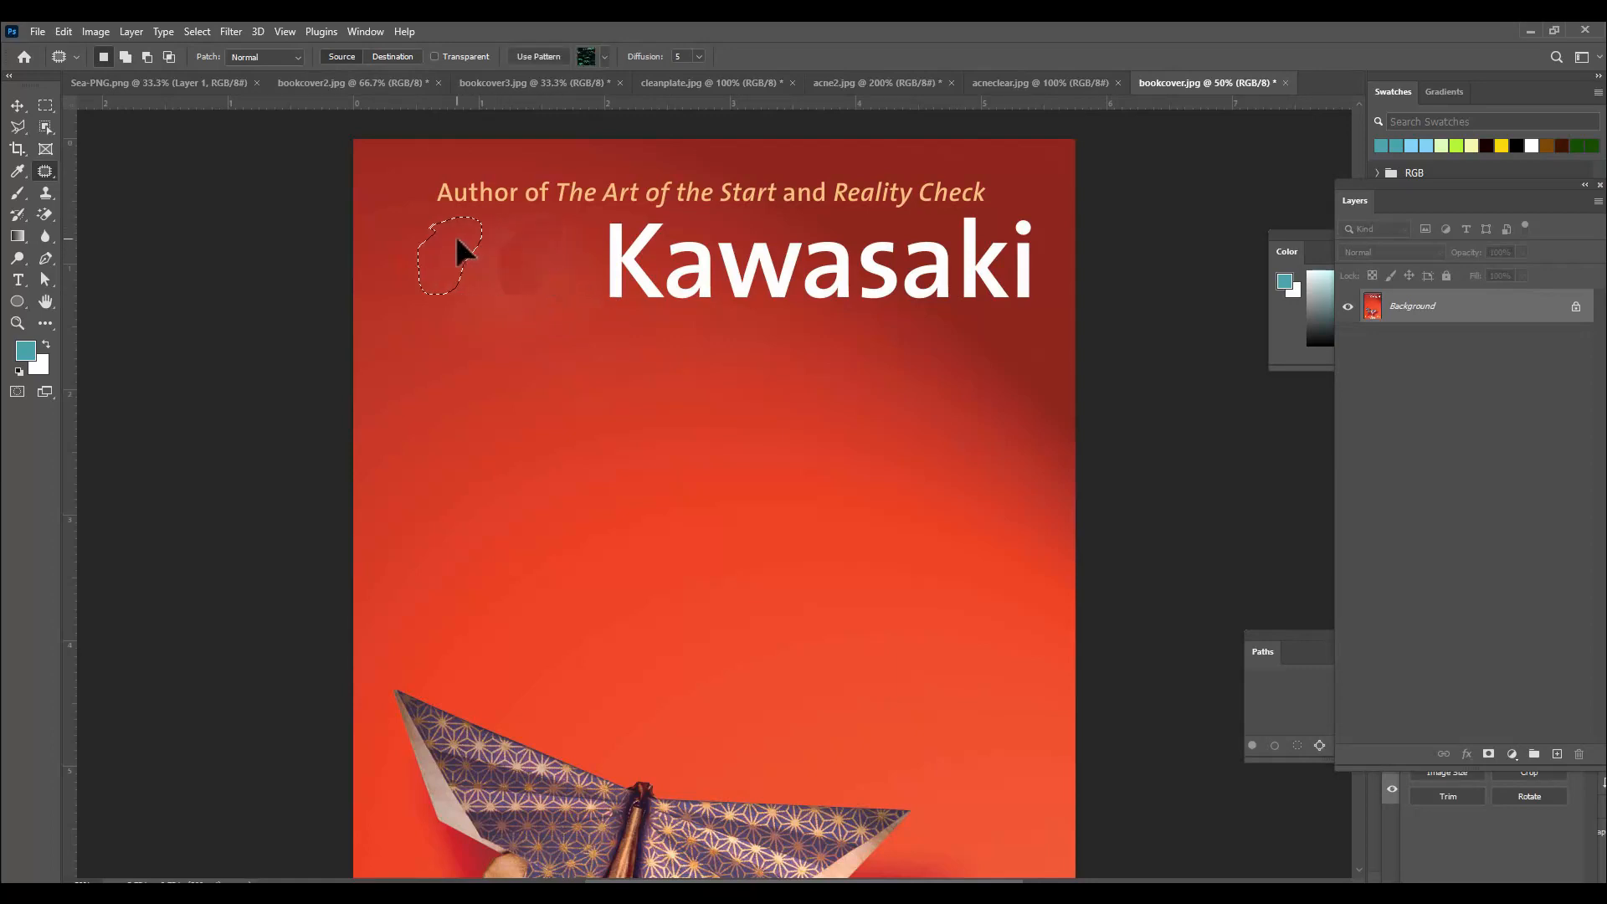
left_click_drag(454, 250, 456, 255)
key("ctrl+d")
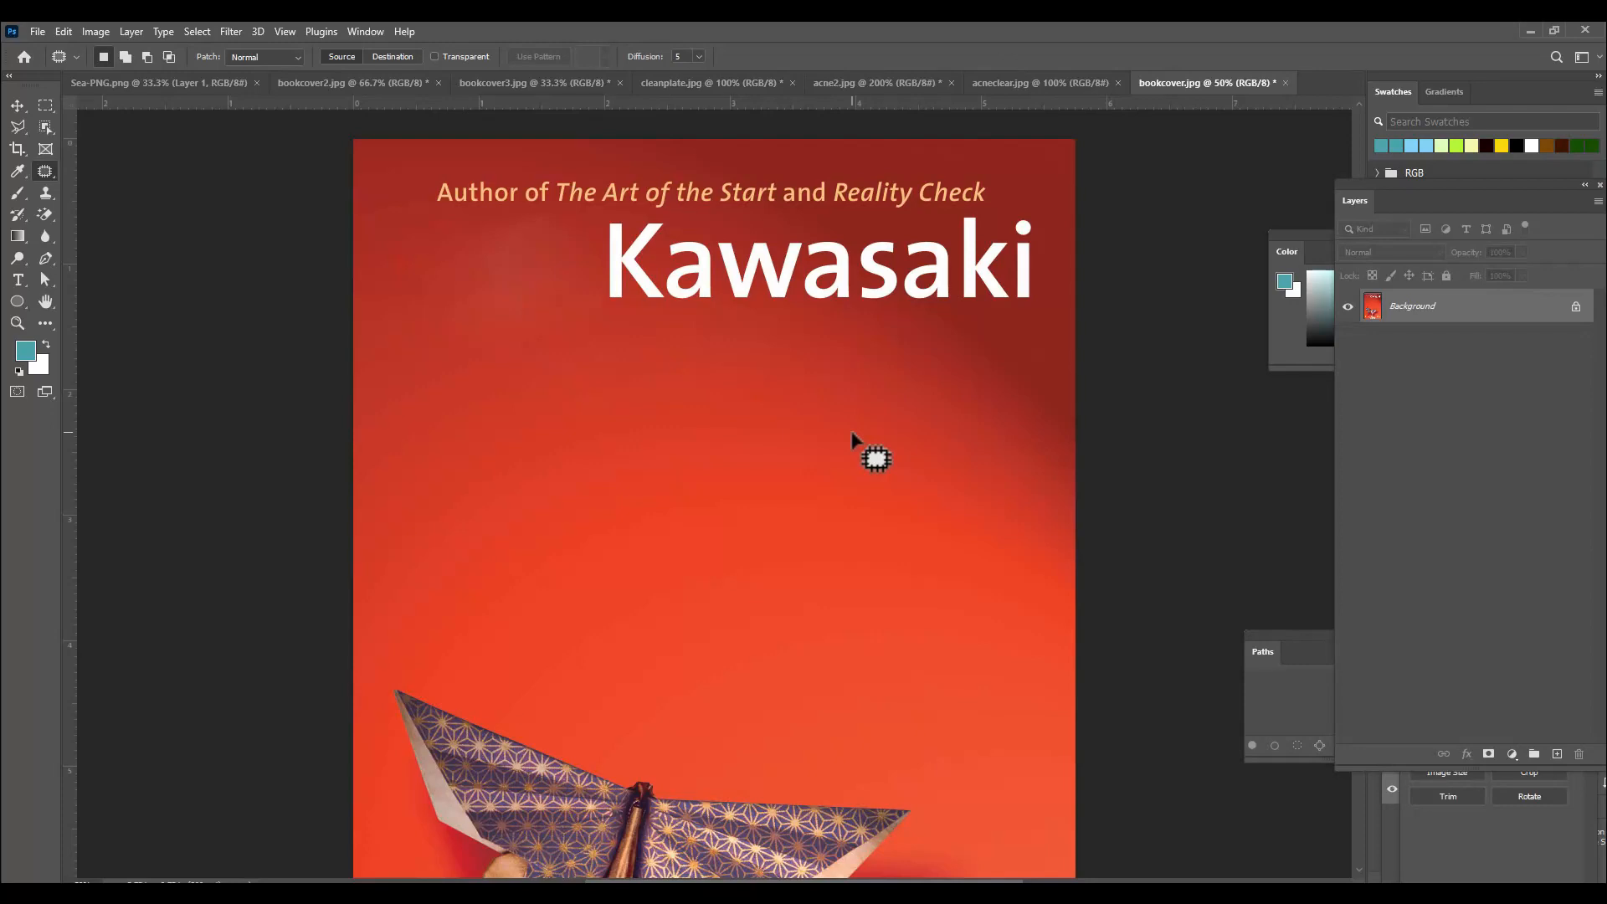
Switch to the Healing Brush Tool, enlarge the brush, sample clear red background and paint out the letters "Kawa".
right_click(49, 173)
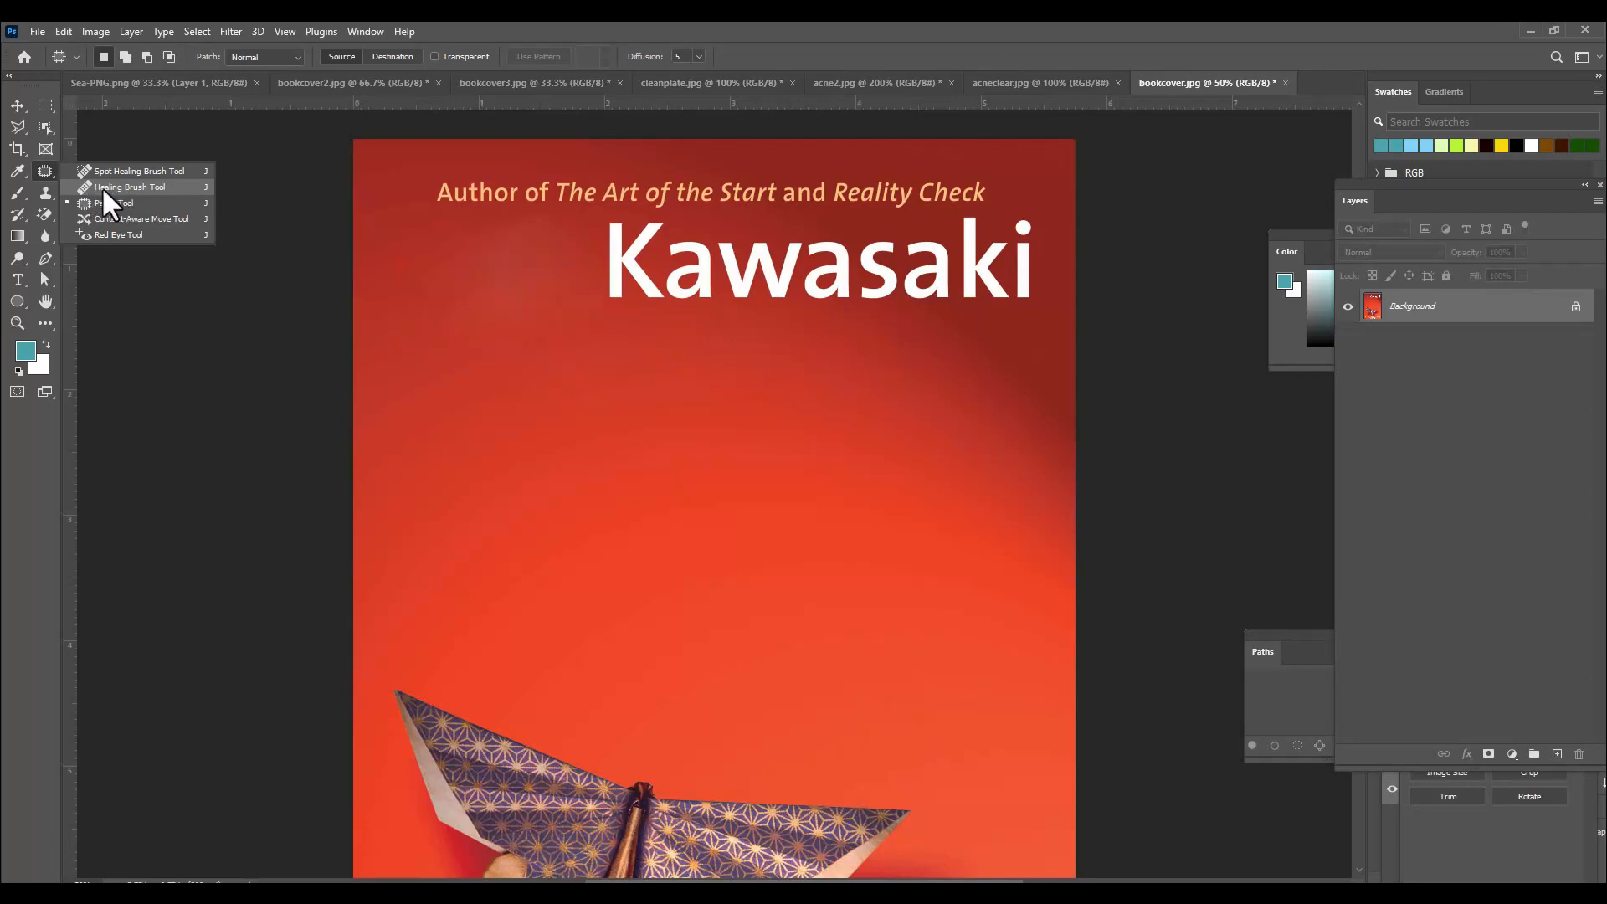
left_click(130, 187)
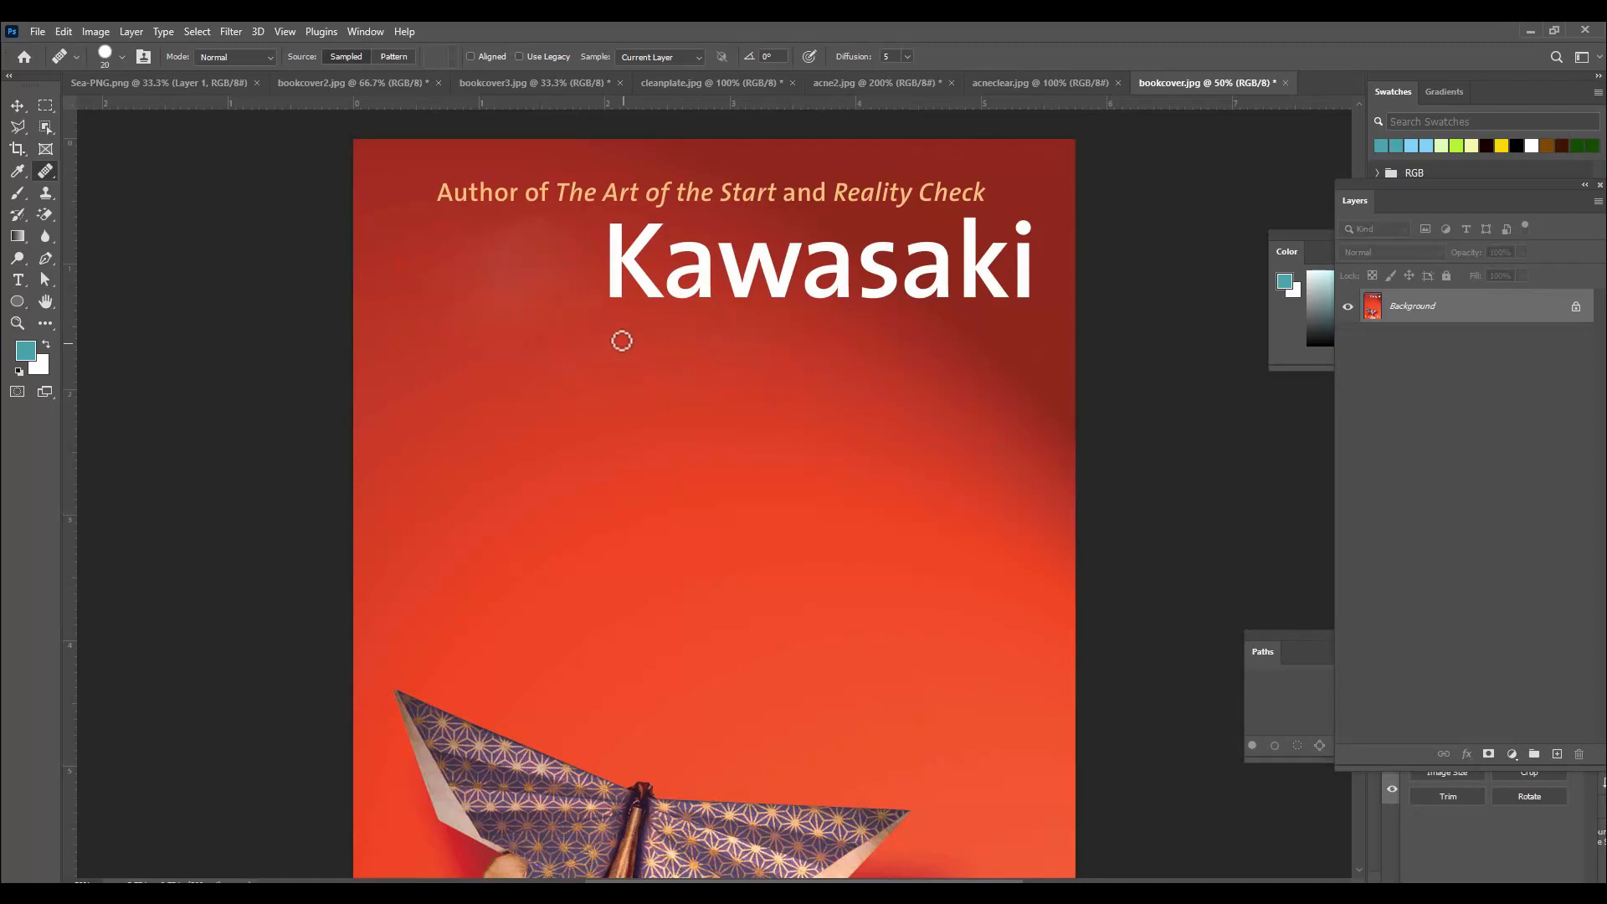
key("bracketright")
key("bracketright")
key("bracketright")
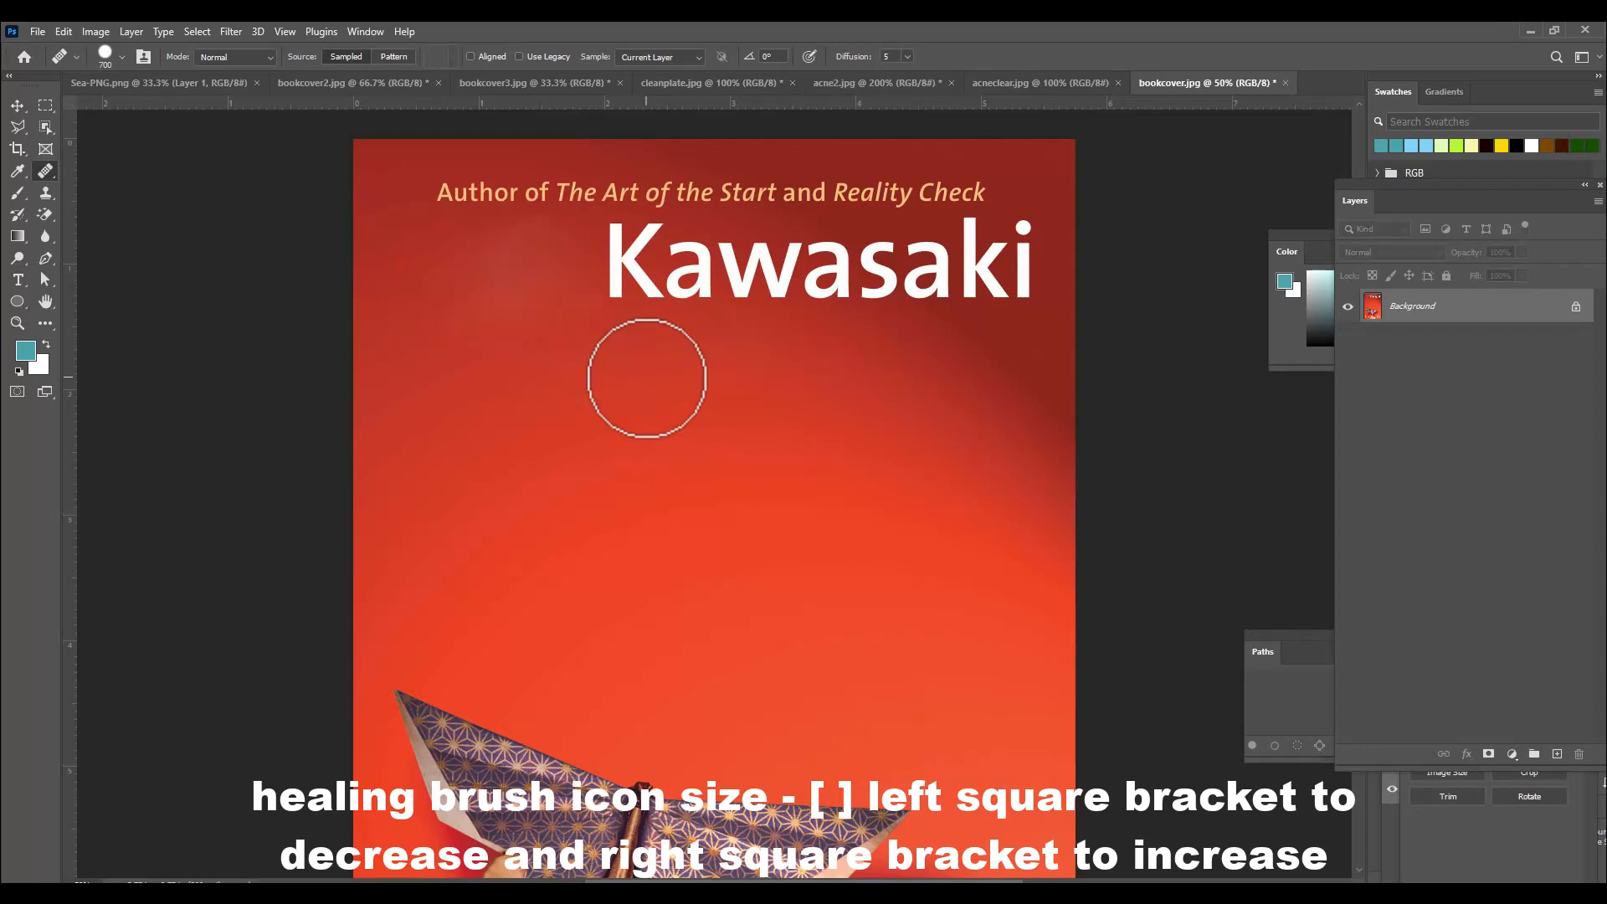
key("bracketleft")
key("bracketleft")
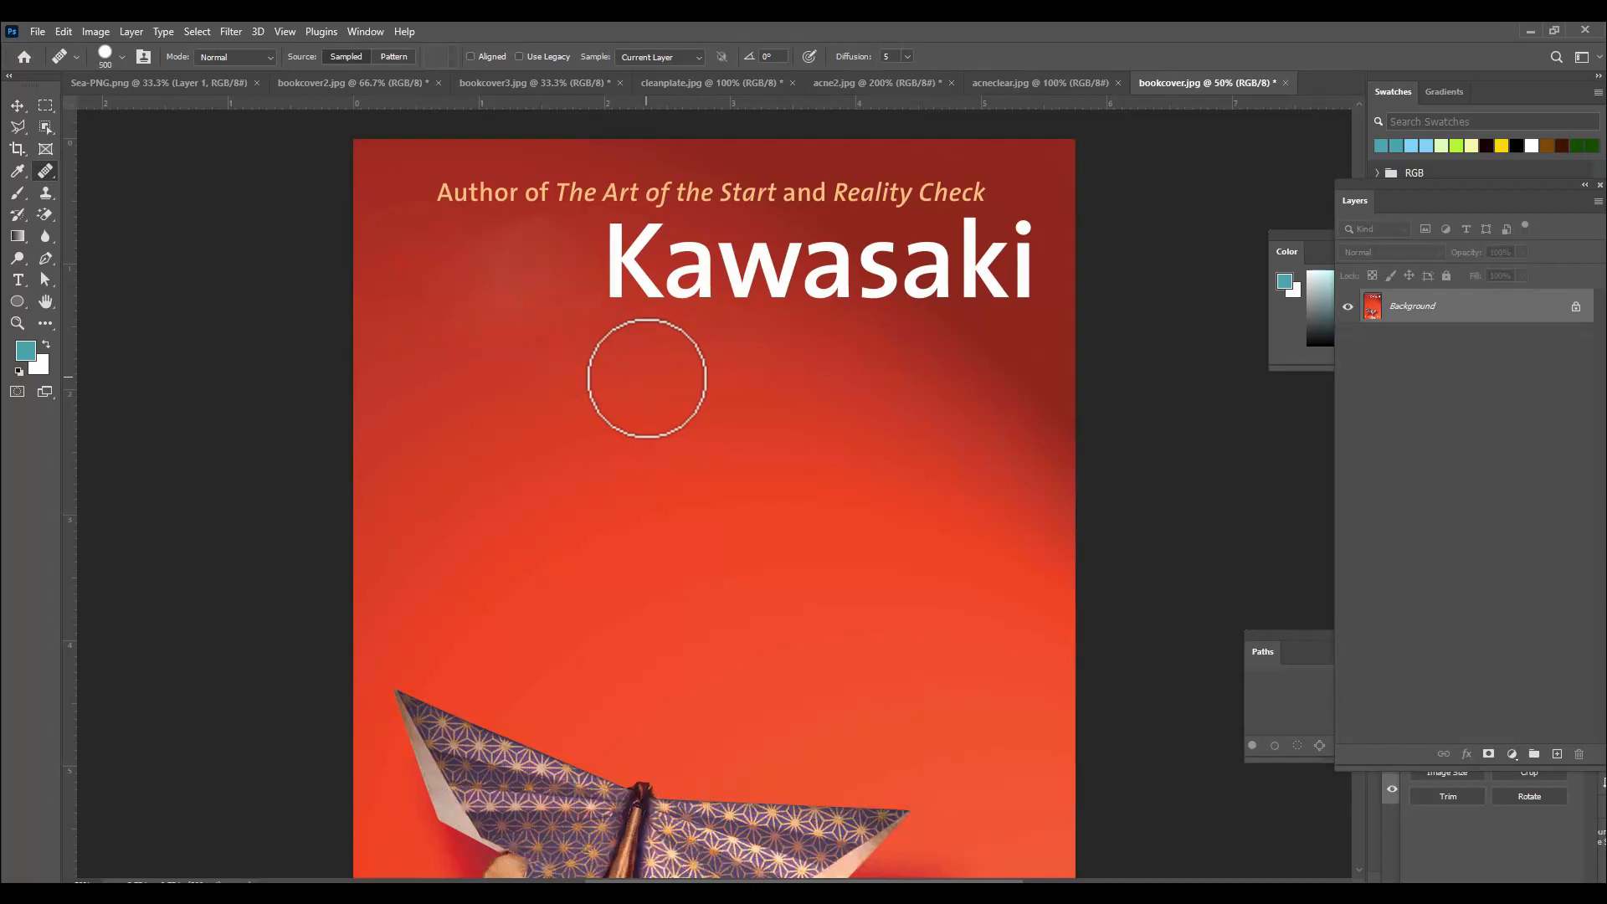
key("bracketright")
key("bracketright")
key("bracketright")
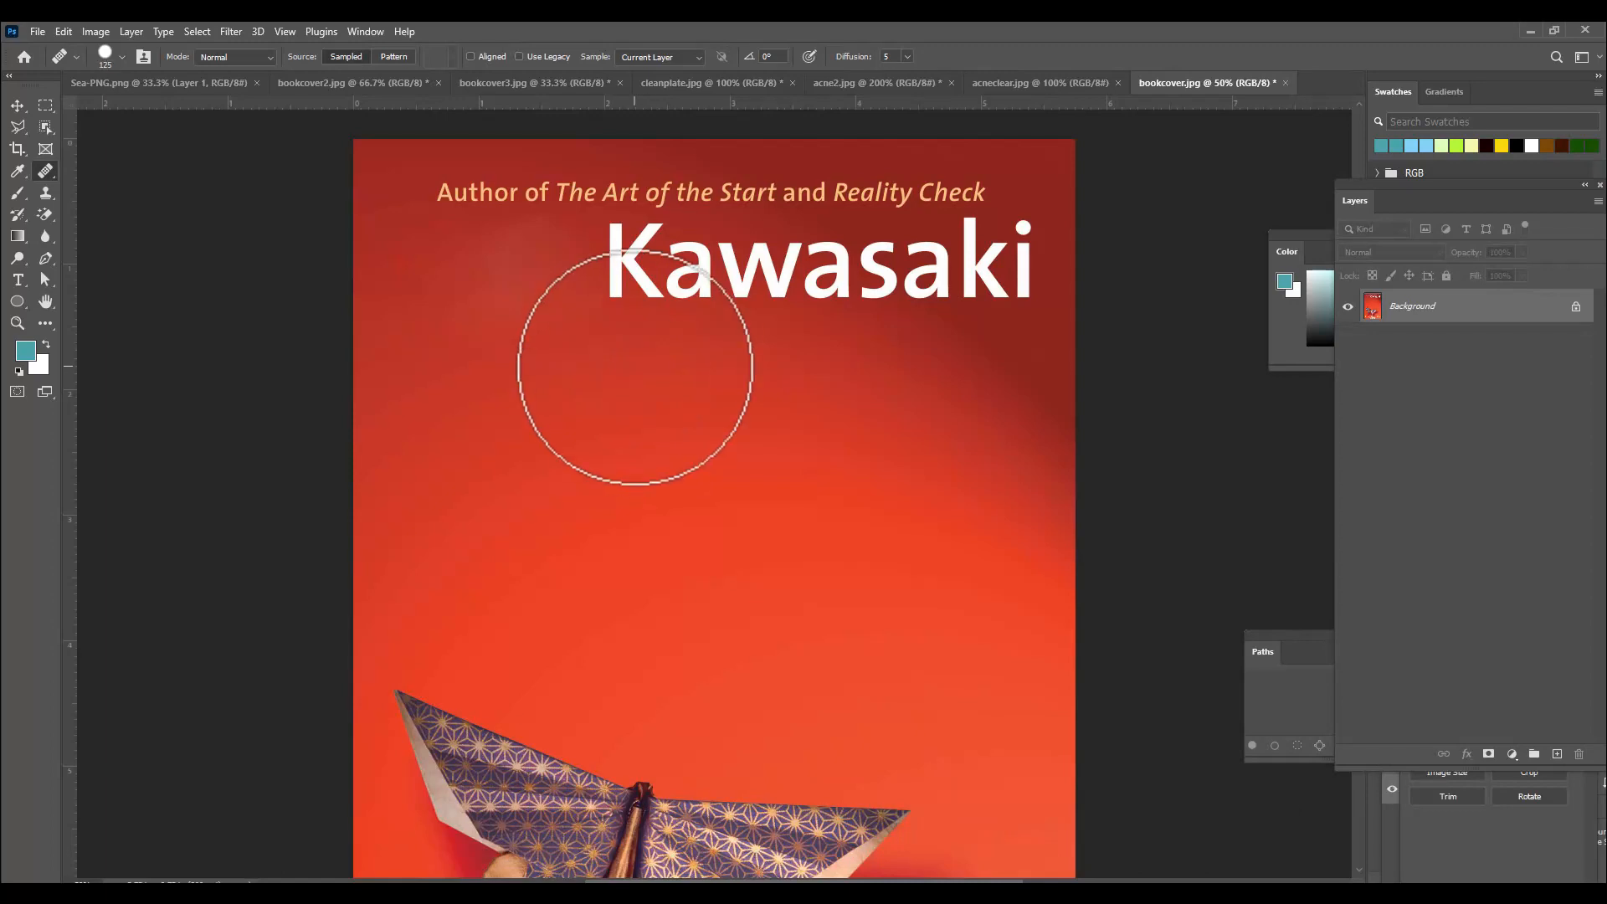
key("bracketleft")
key("bracketleft")
key("bracketleft")
key("bracketright")
key("bracketright")
key("bracketright")
key("bracketright")
key("bracketleft")
key("bracketleft")
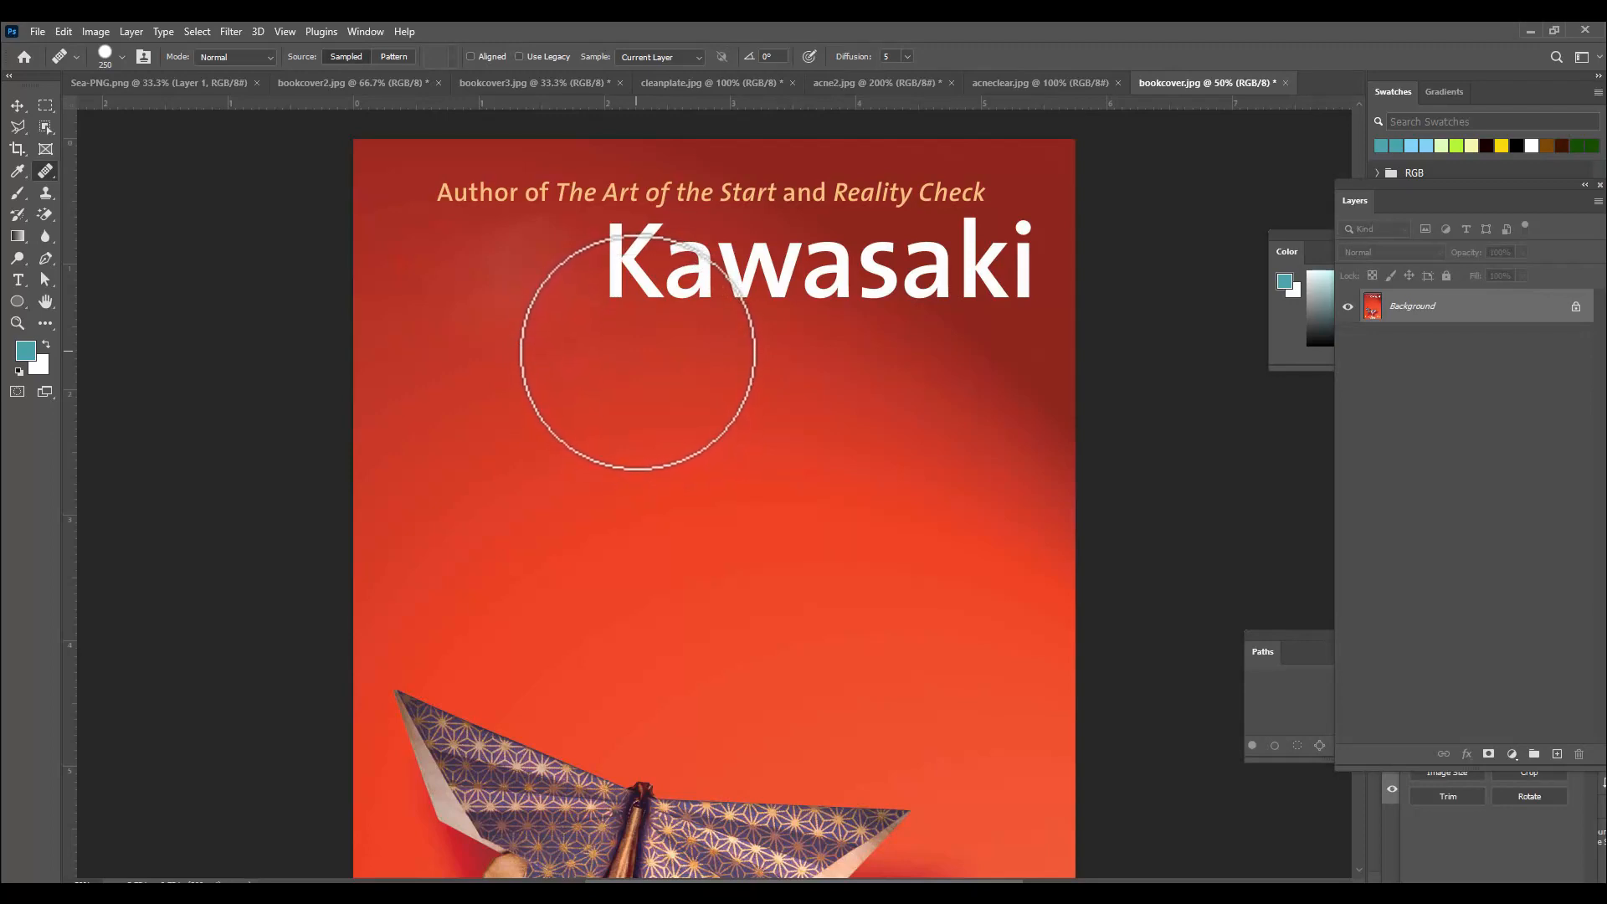
key("alt")
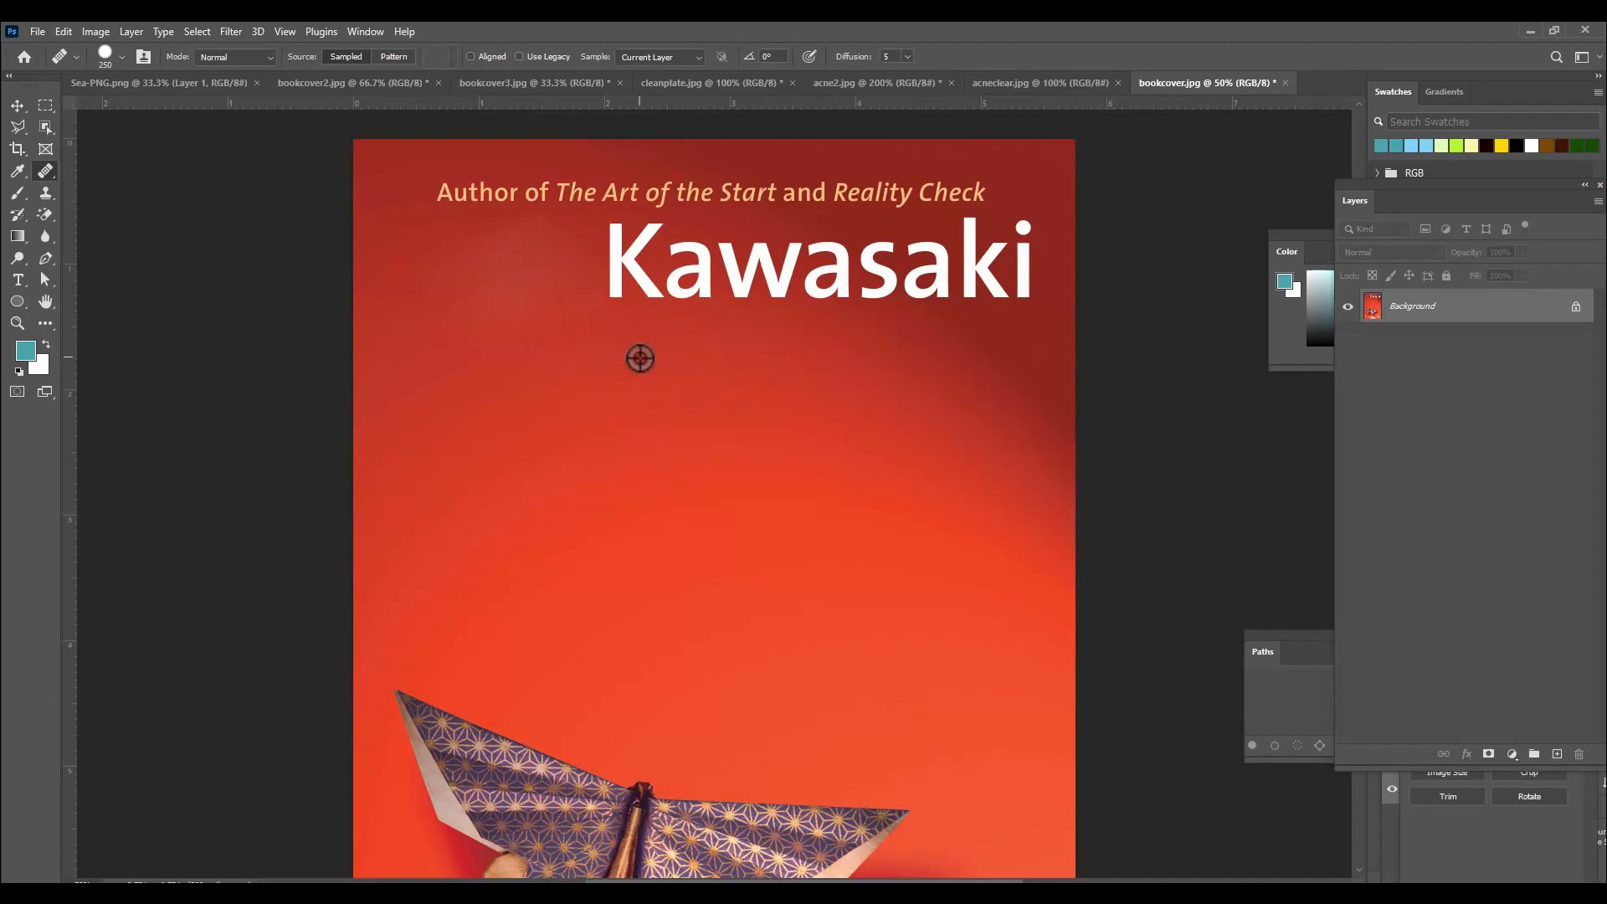
mouse_move(625, 348)
left_mouse_down()
mouse_move(628, 261)
mouse_move(668, 279)
mouse_move(817, 263)
mouse_move(831, 298)
left_mouse_up()
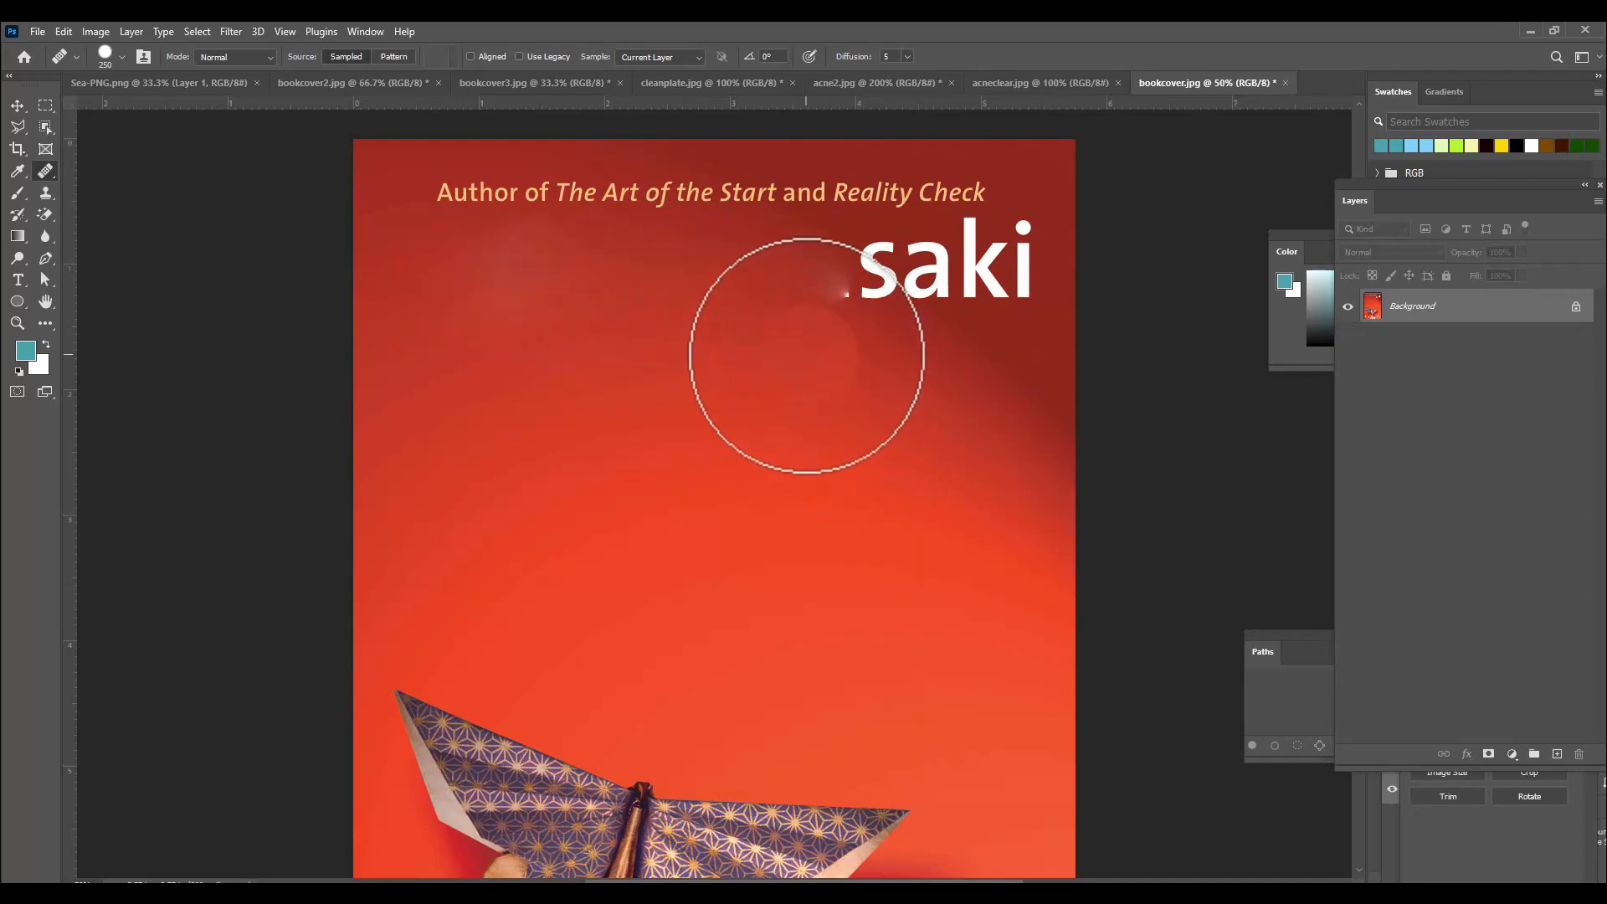
Try healing the letters "saki" with a smaller brush from a new sample point, then undo that stroke.
key("bracketleft")
key("bracketleft")
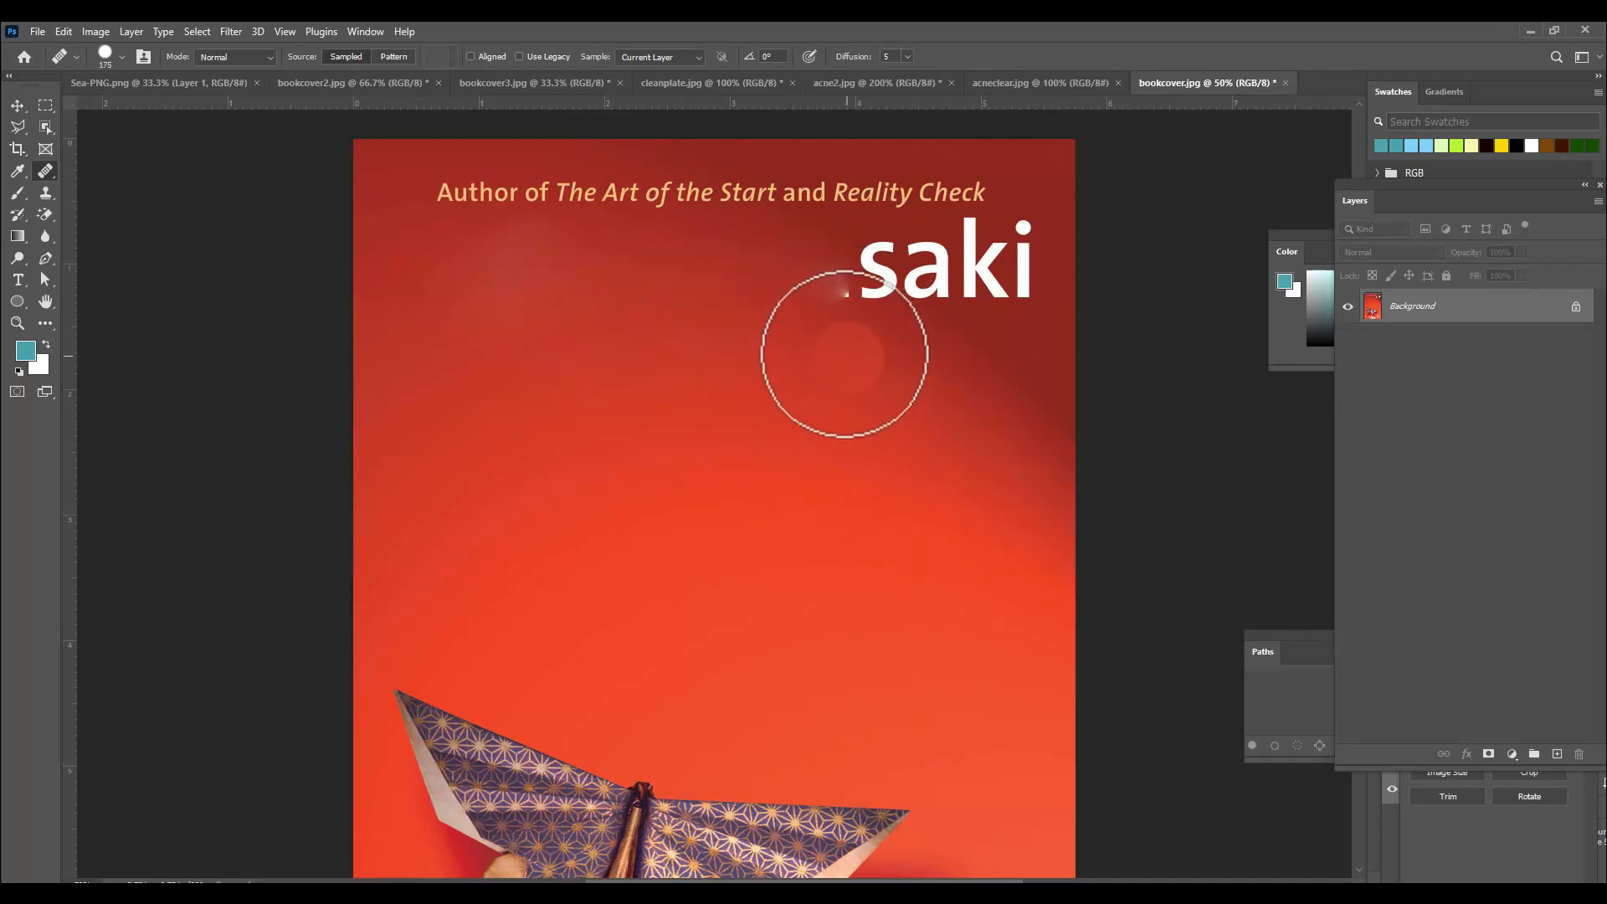
left_click(834, 381, "alt")
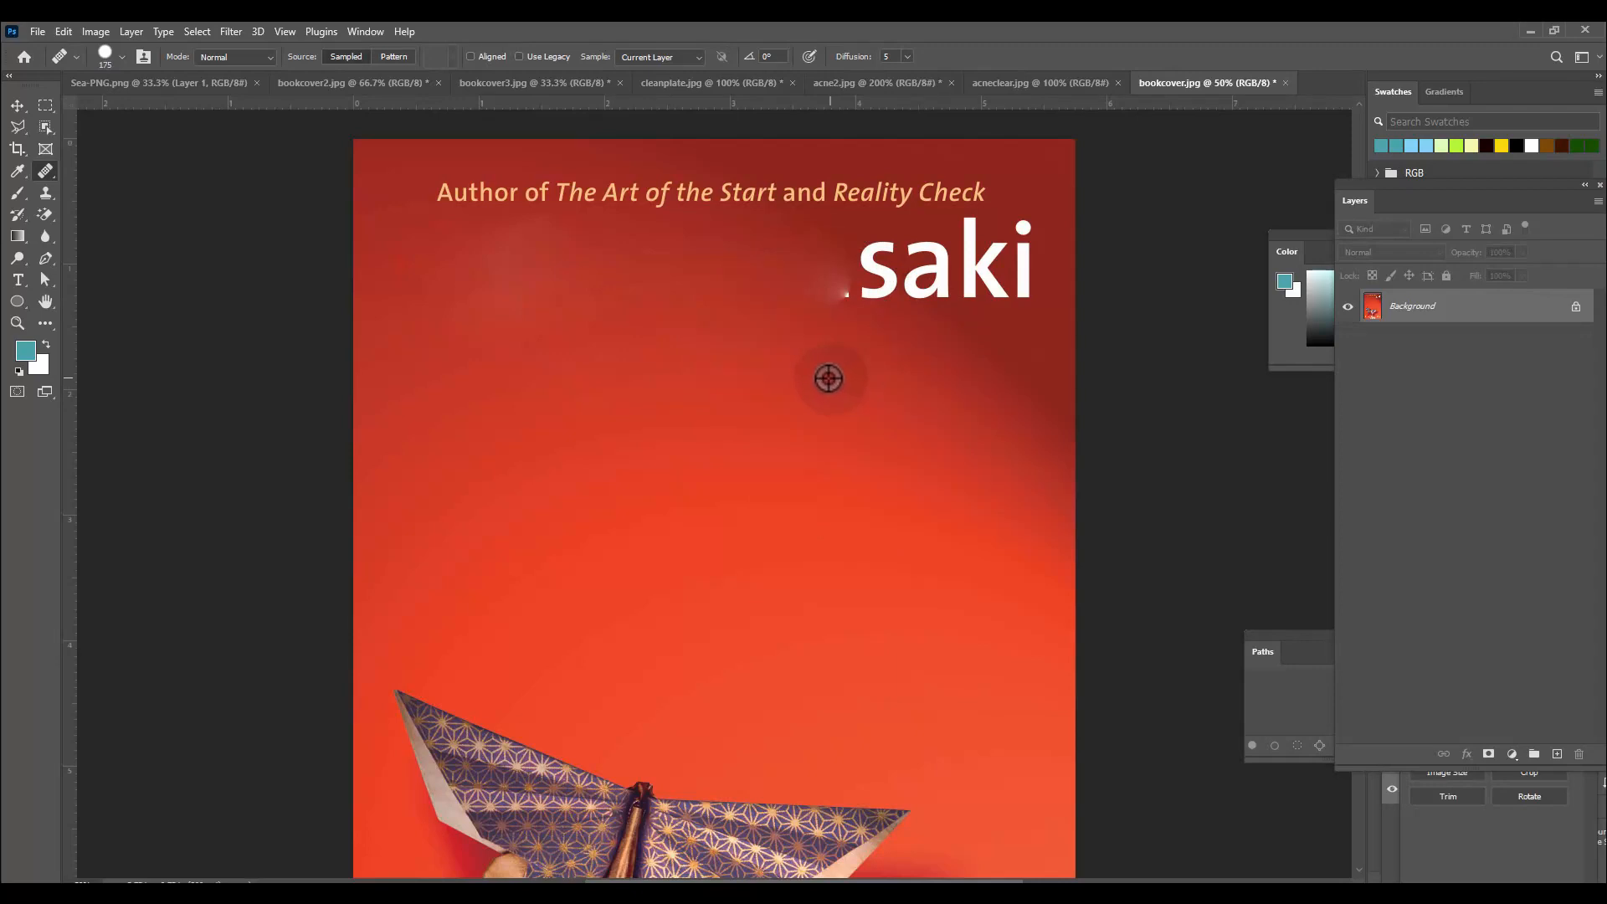
key("bracketleft")
mouse_move(833, 331)
left_mouse_down()
mouse_move(866, 280)
mouse_move(1000, 283)
left_mouse_up()
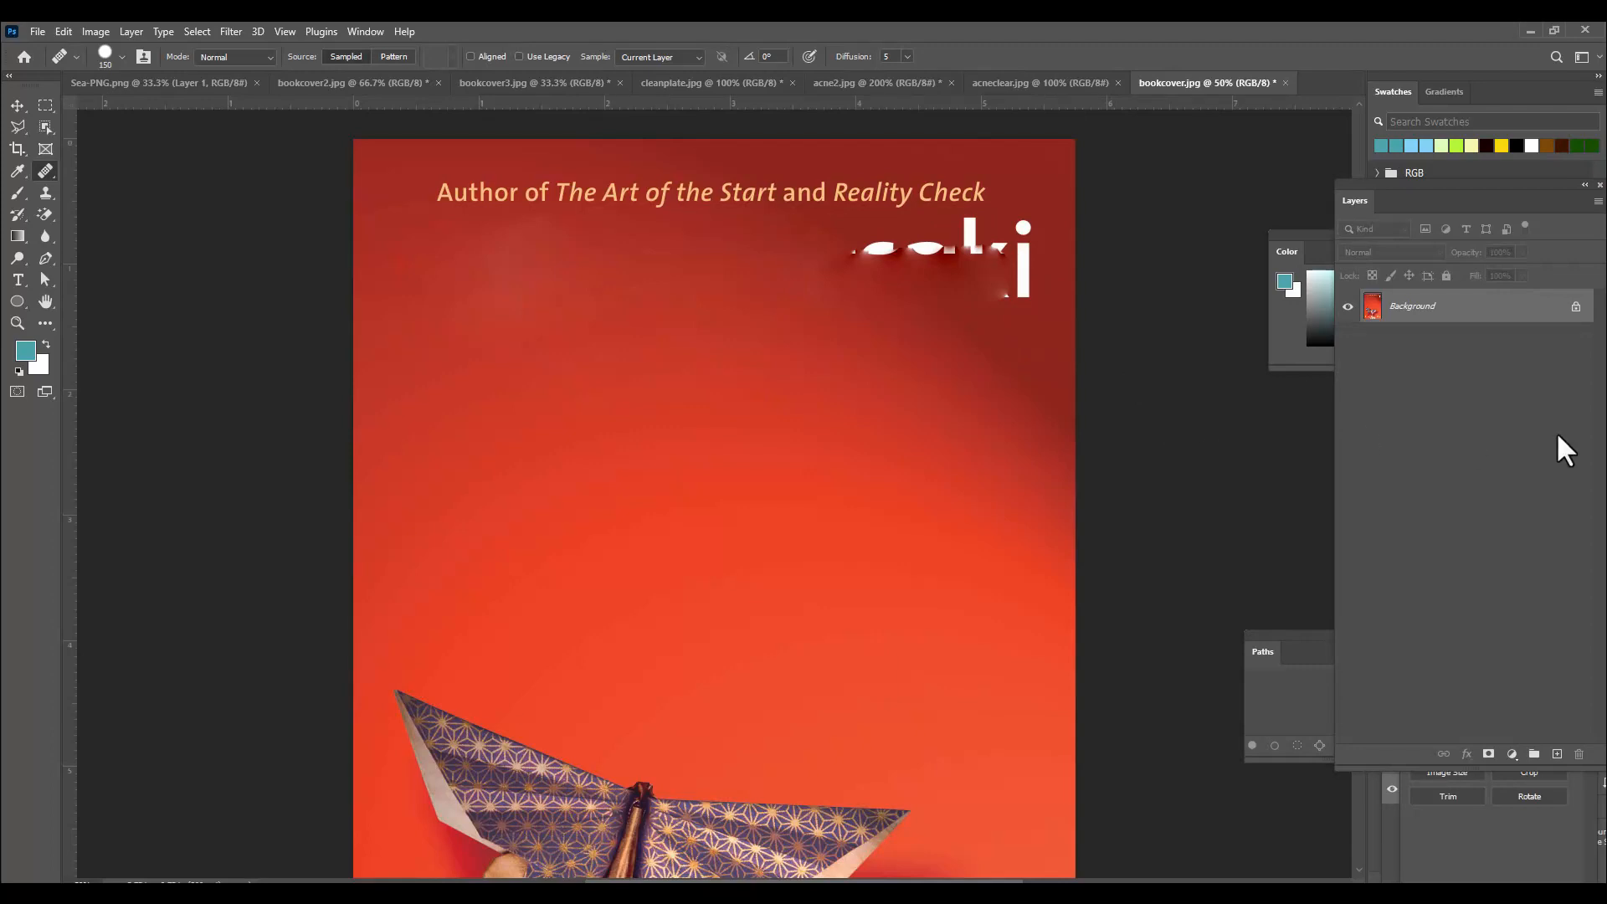
key("ctrl+z")
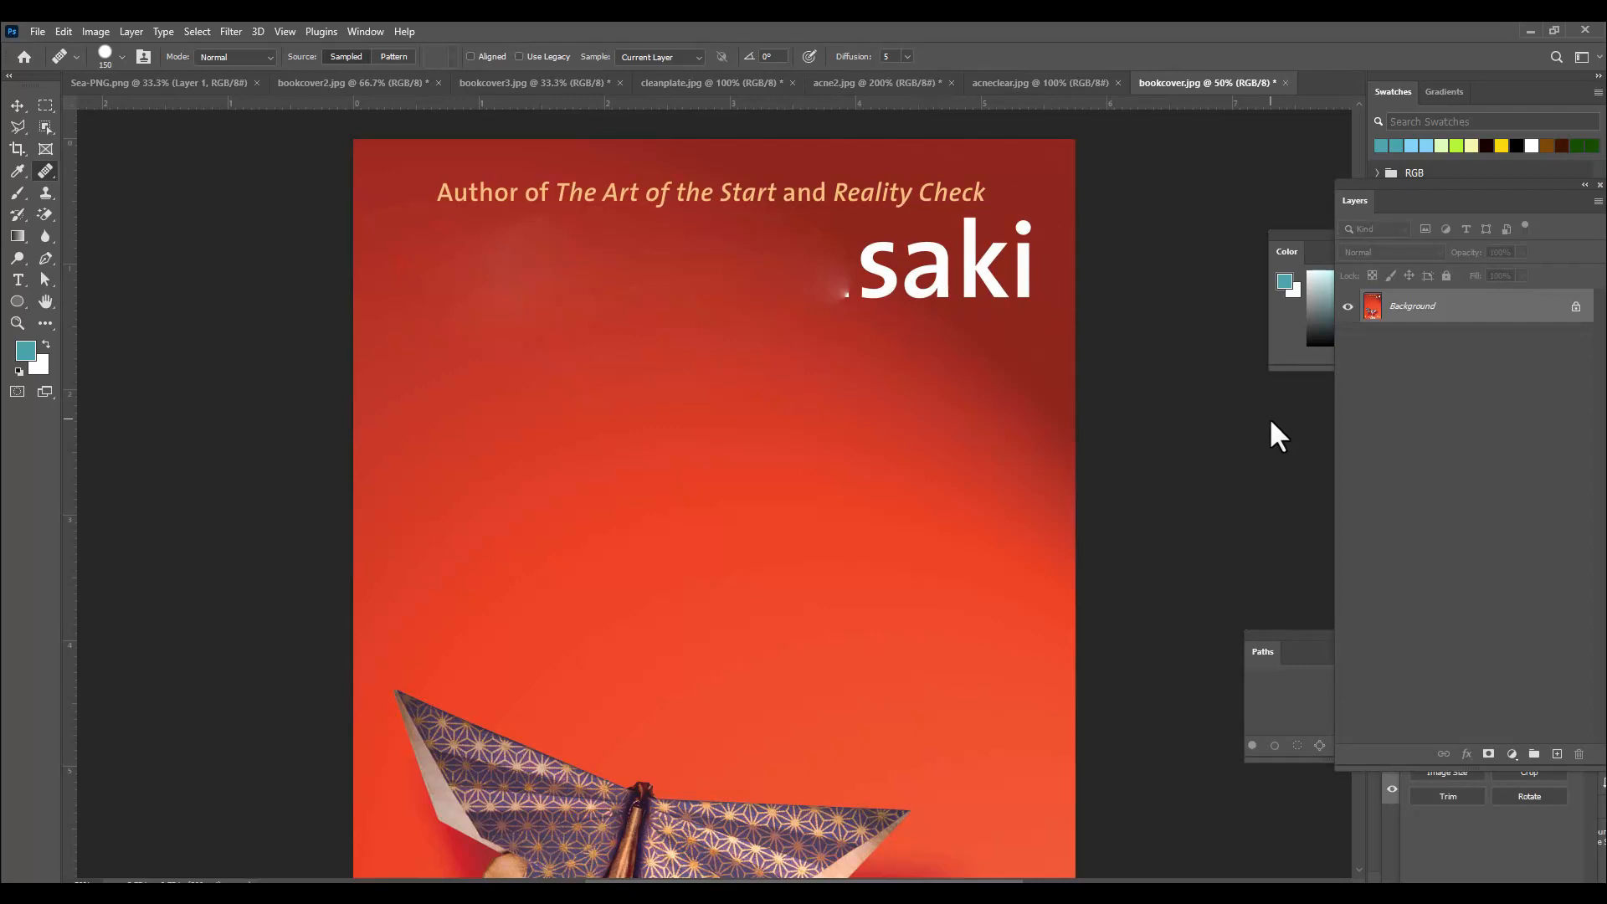
Switch back to the Patch Tool and patch out the letters "i" and "k" with surrounding red background.
right_click(46, 172)
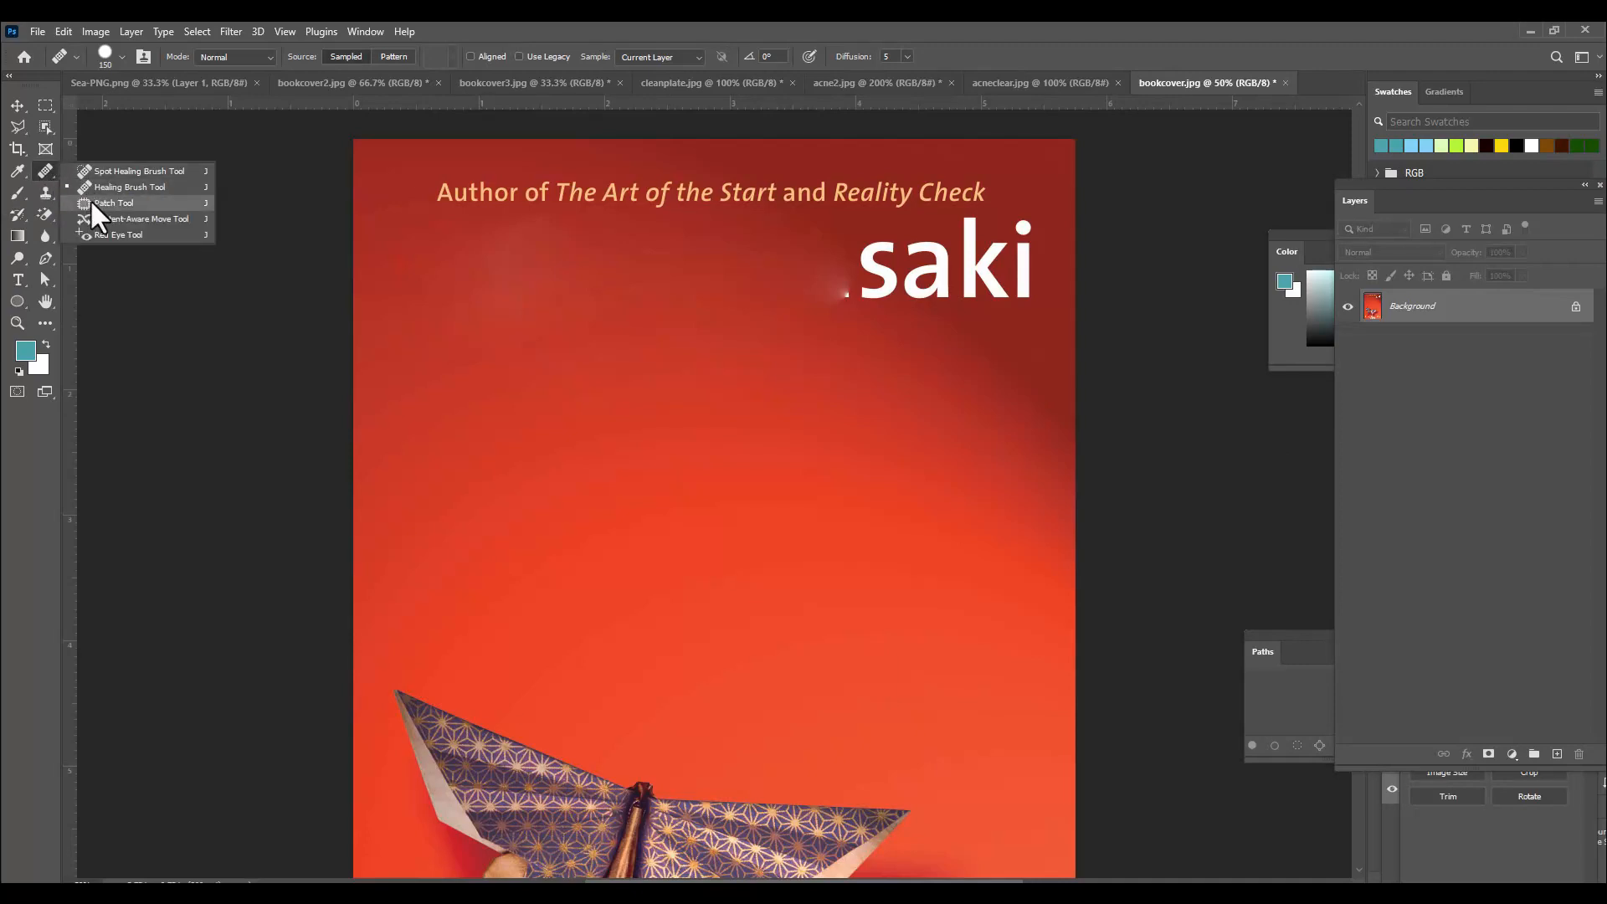
left_click(99, 203)
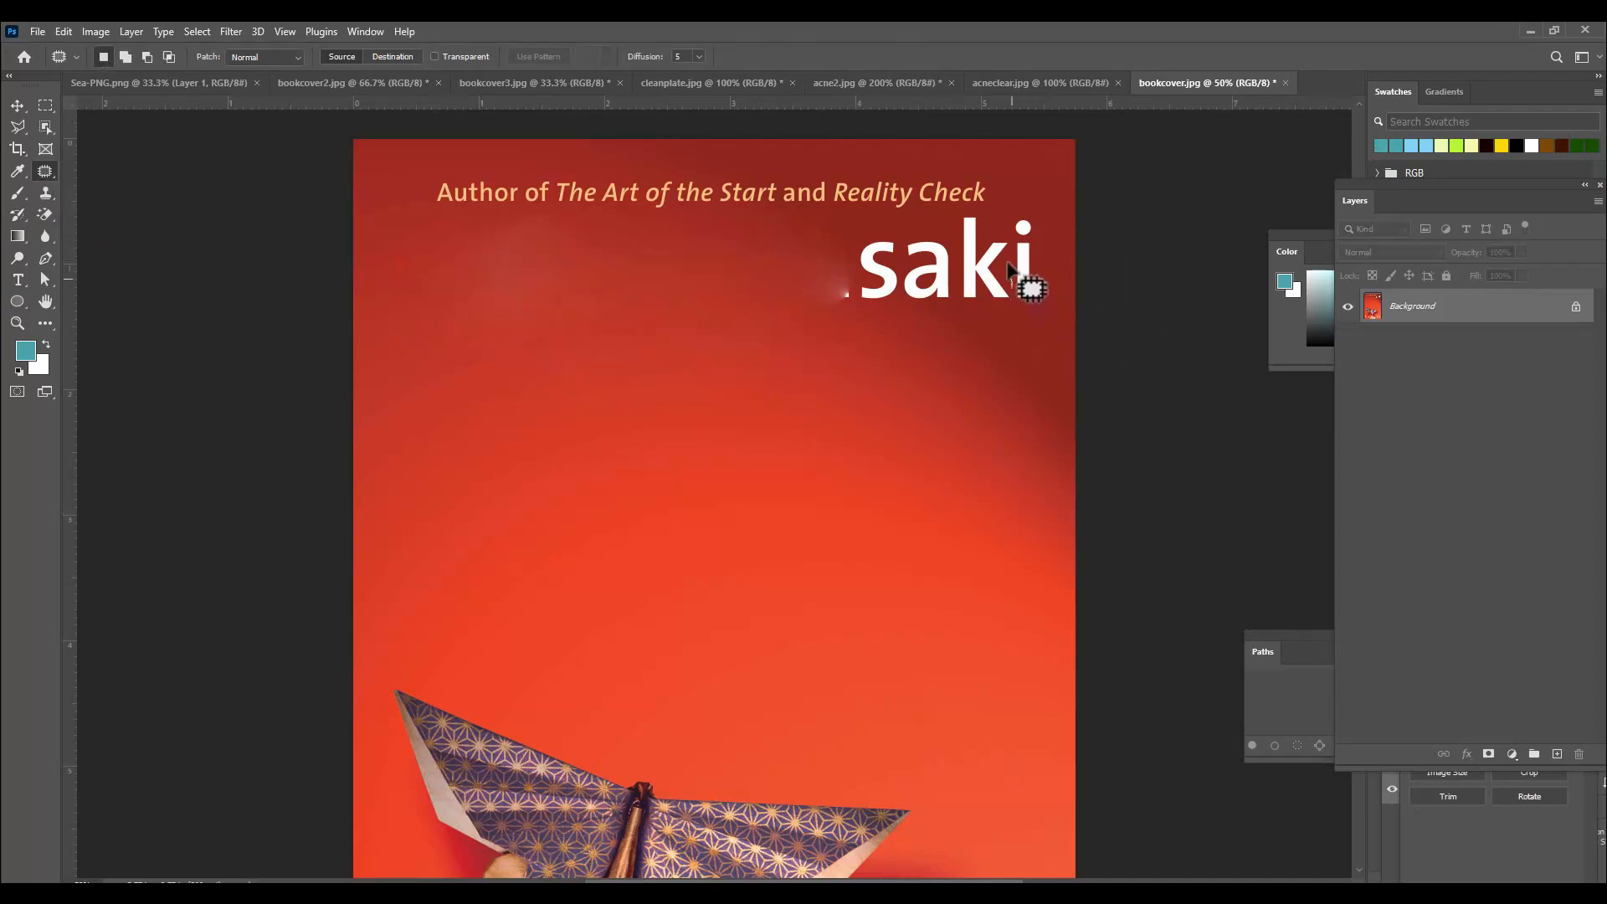
mouse_move(1010, 284)
left_mouse_down()
mouse_move(1024, 208)
mouse_move(1037, 300)
mouse_move(1013, 303)
mouse_move(1012, 283)
mouse_move(1044, 387)
left_mouse_up()
key("ctrl+d")
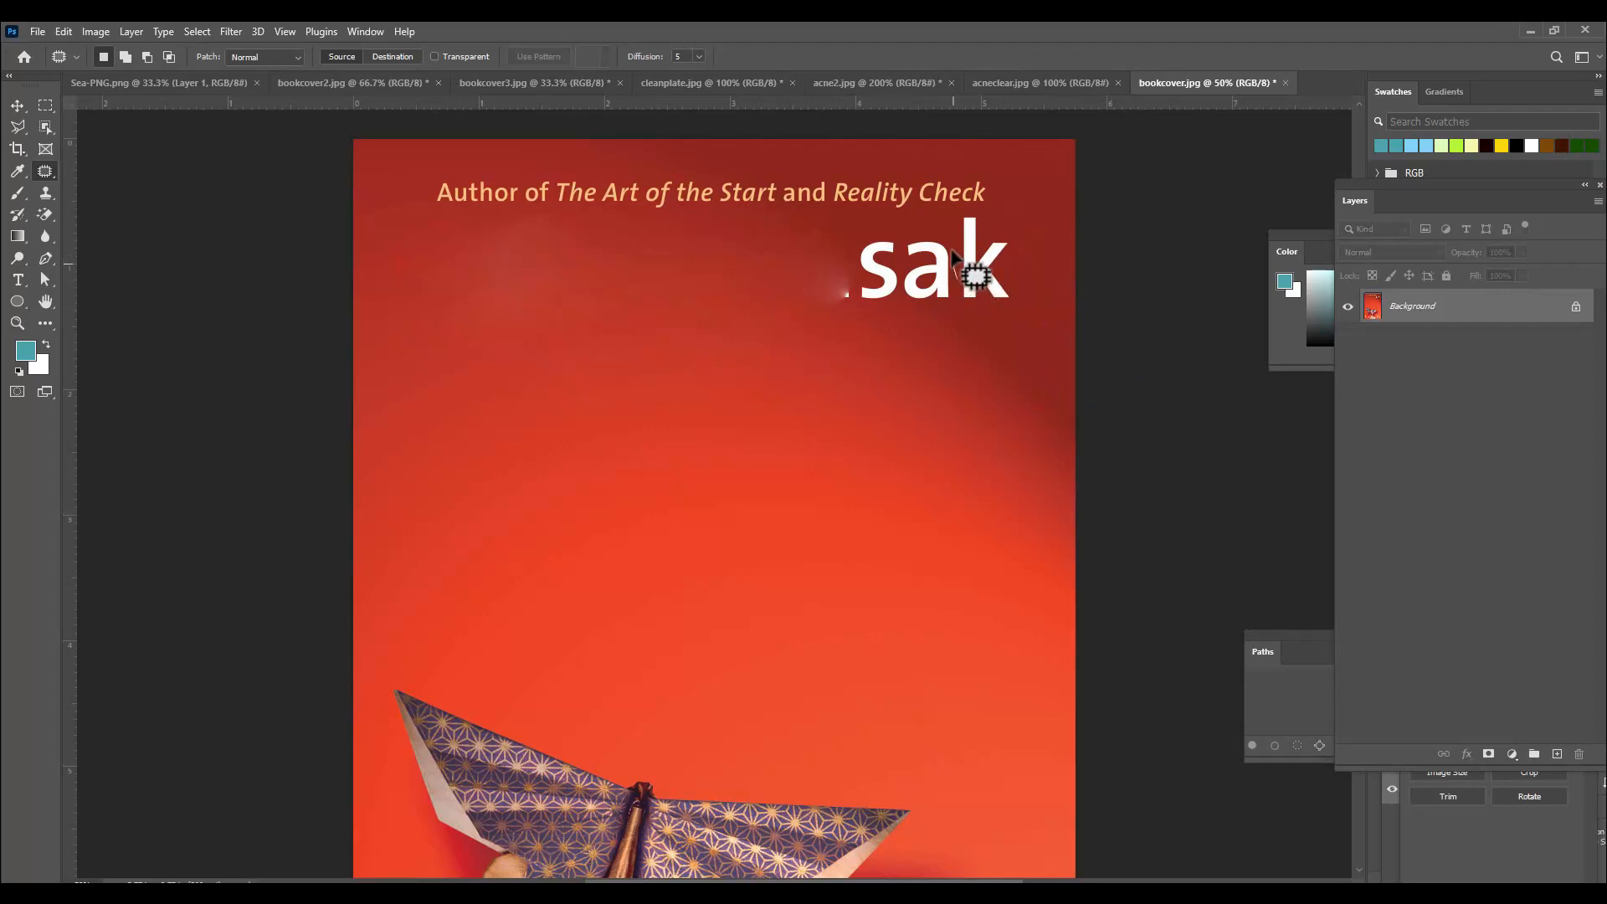
mouse_move(954, 279)
left_mouse_down()
mouse_move(955, 213)
mouse_move(983, 213)
mouse_move(1014, 239)
mouse_move(1018, 301)
mouse_move(986, 314)
mouse_move(959, 298)
mouse_move(956, 281)
mouse_move(1029, 301)
left_mouse_up()
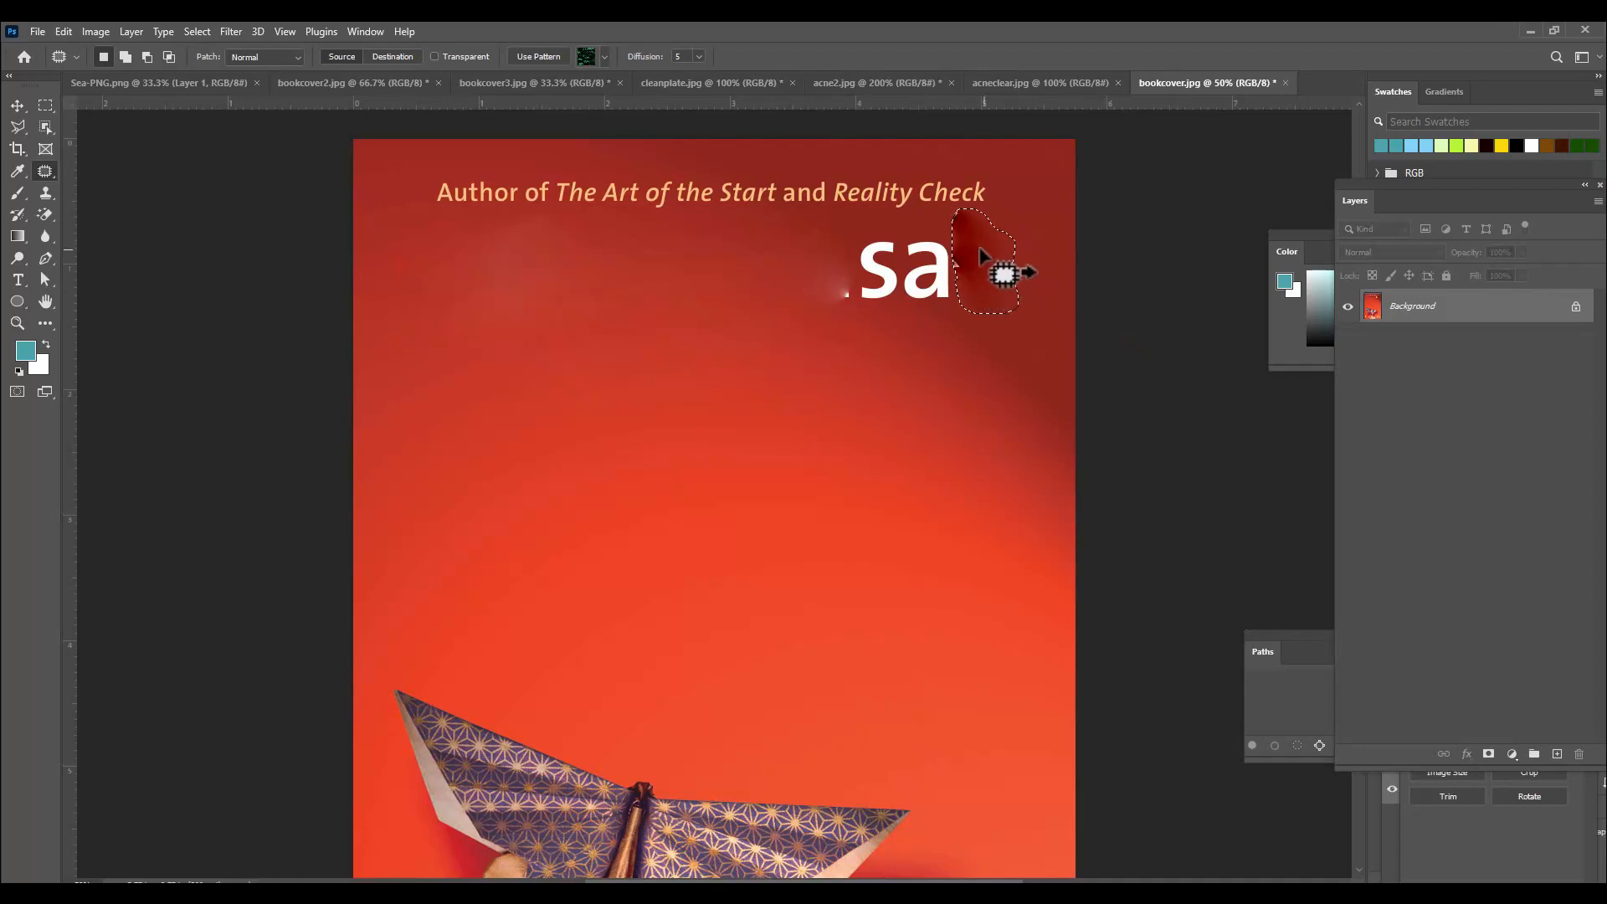
left_click_drag(1018, 243, 1019, 243)
left_click(1075, 246)
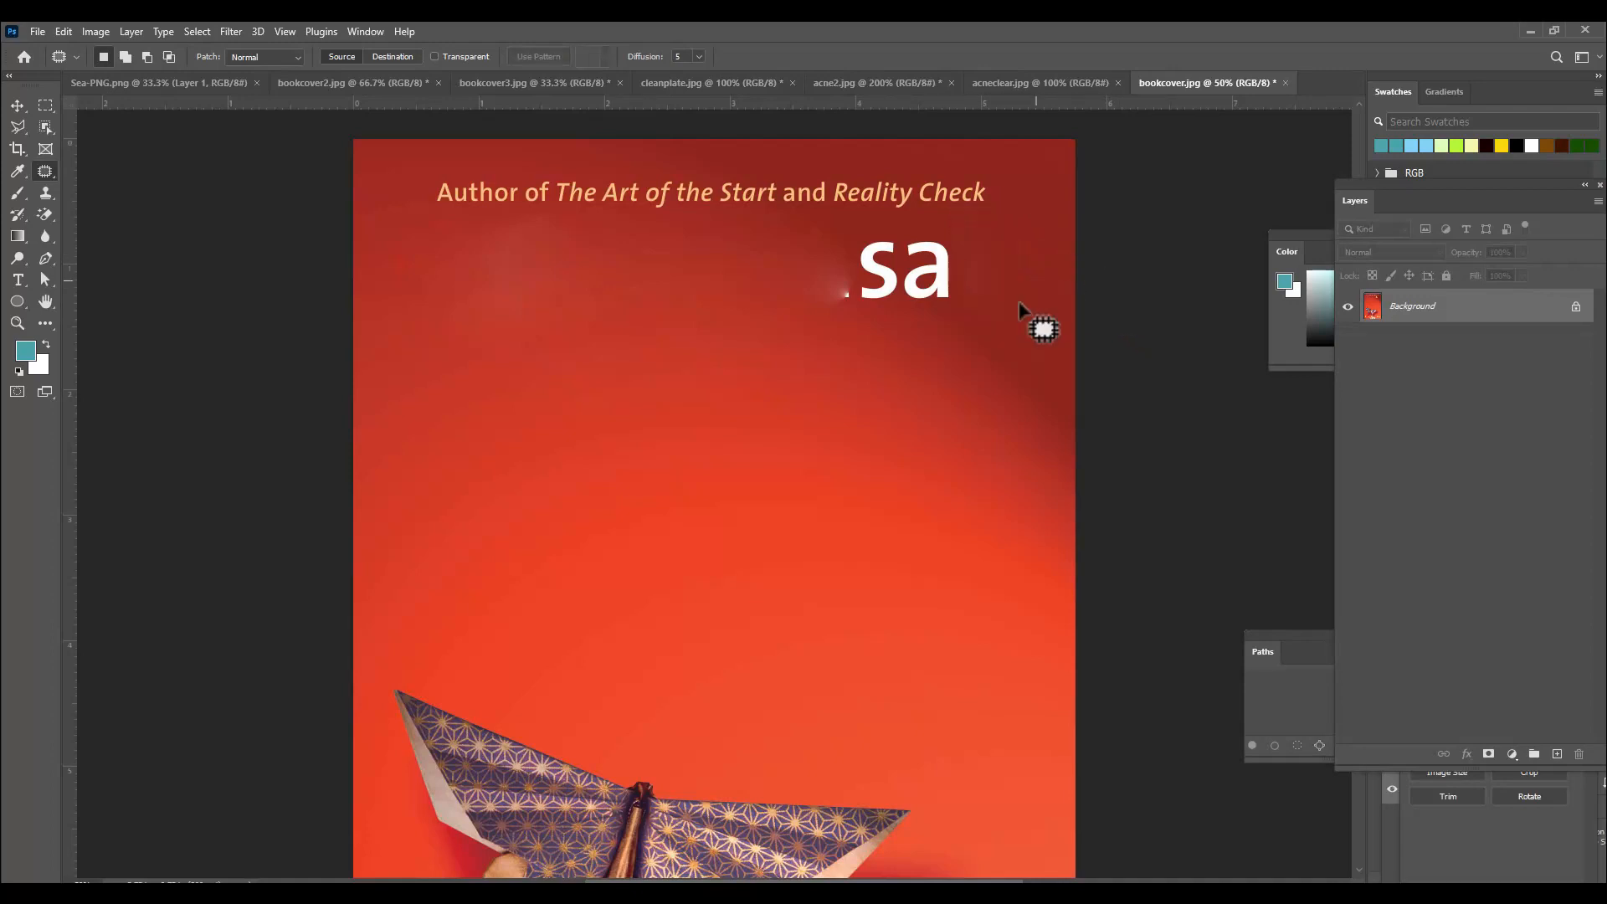
Patch away the remaining letters "a" and "s" and the faint smudges left in the title area.
mouse_move(913, 230)
left_mouse_down()
mouse_move(947, 237)
mouse_move(959, 281)
mouse_move(952, 310)
mouse_move(912, 308)
mouse_move(899, 292)
mouse_move(913, 227)
mouse_move(963, 263)
mouse_move(998, 264)
left_mouse_up()
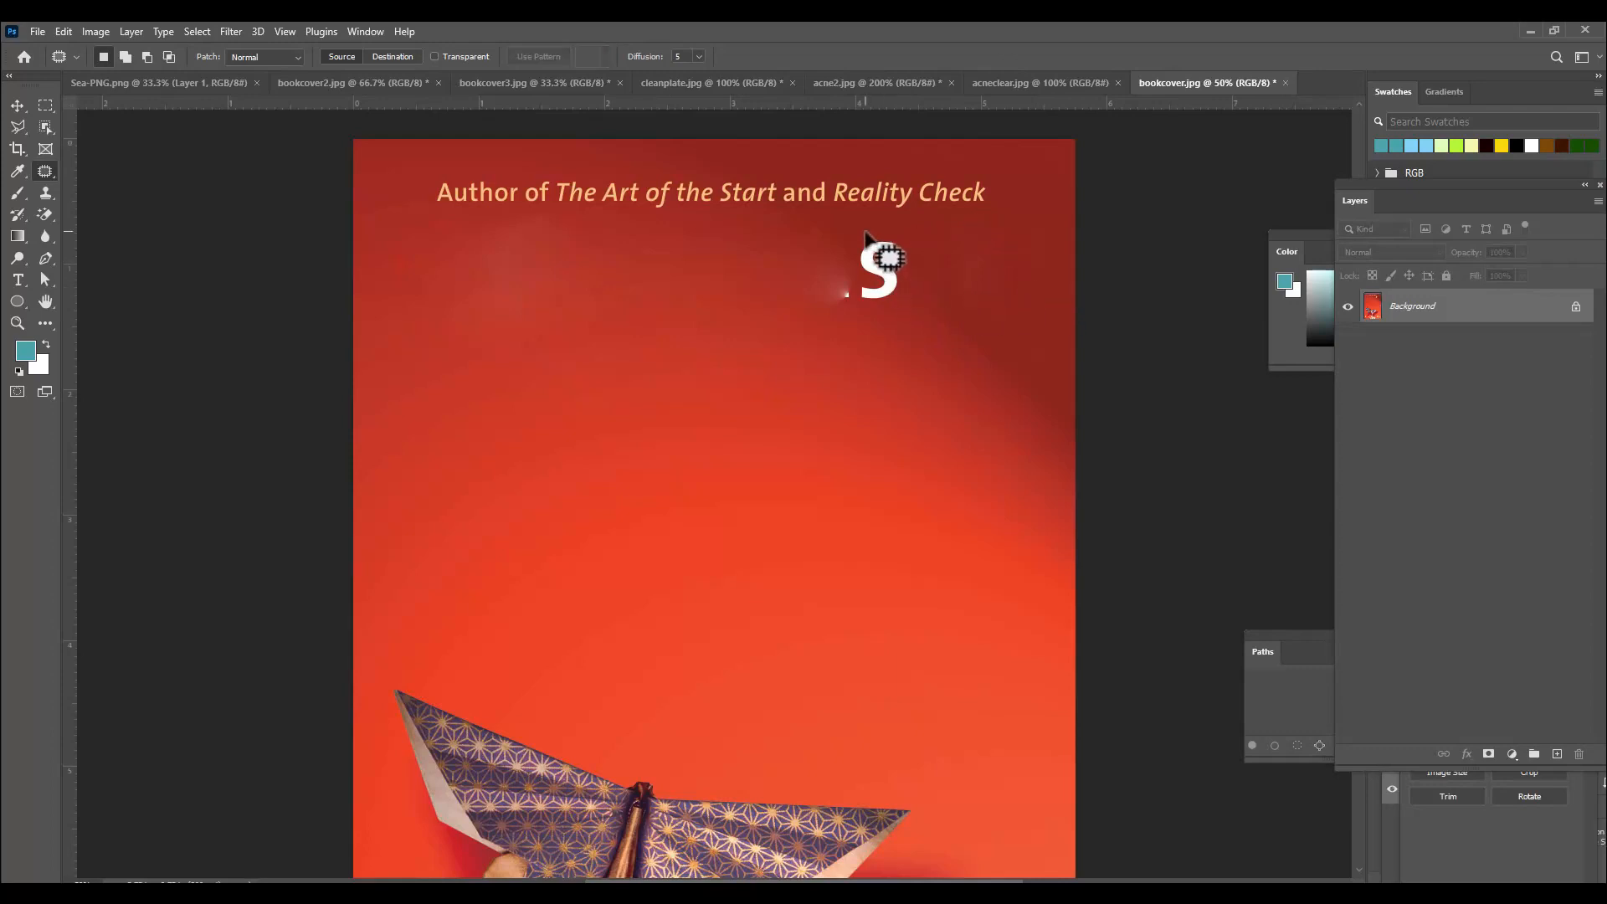
mouse_move(866, 232)
left_mouse_down()
mouse_move(913, 251)
mouse_move(909, 285)
mouse_move(870, 310)
mouse_move(831, 251)
mouse_move(842, 232)
mouse_move(988, 259)
left_mouse_up()
mouse_move(808, 261)
left_mouse_down()
mouse_move(862, 279)
mouse_move(846, 321)
mouse_move(809, 263)
left_mouse_up()
mouse_move(833, 293)
left_mouse_down()
mouse_move(932, 258)
mouse_move(1030, 269)
mouse_move(916, 289)
left_mouse_up()
mouse_move(493, 235)
left_mouse_down()
mouse_move(565, 224)
mouse_move(585, 329)
mouse_move(495, 315)
mouse_move(492, 238)
left_mouse_up()
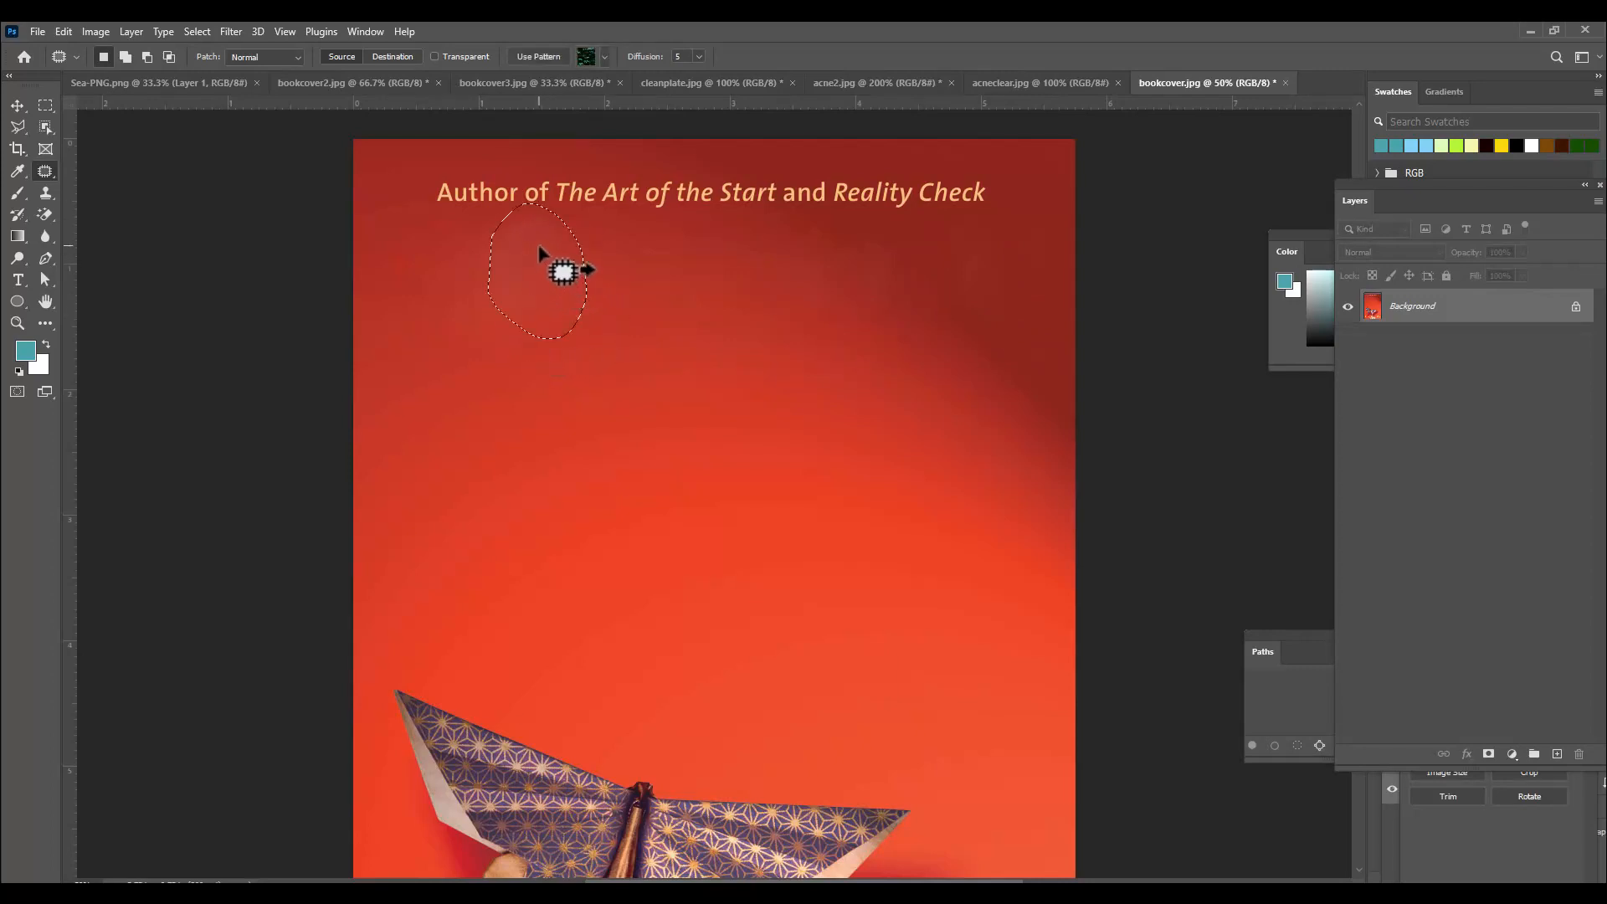
left_click(750, 303)
Remove the "Author of The Art of the Start and Reality Check" line by patching it with red background, then smooth a leftover smudge.
scroll(839, 300, "up", 1)
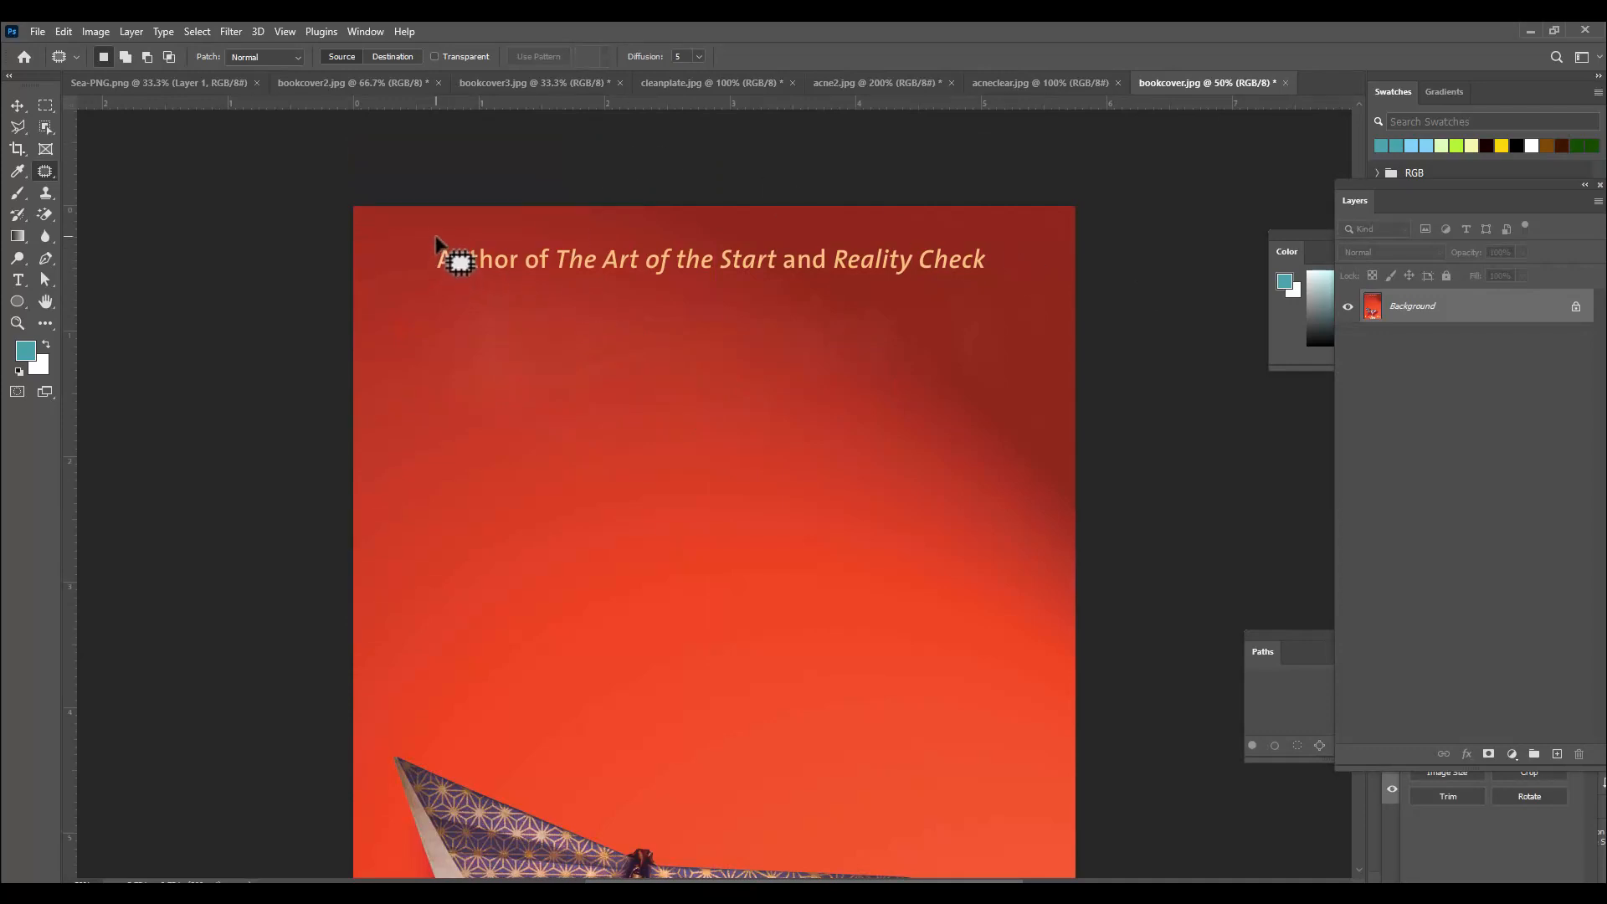
mouse_move(436, 241)
left_mouse_down()
mouse_move(940, 235)
mouse_move(1003, 260)
mouse_move(929, 286)
mouse_move(455, 293)
mouse_move(437, 241)
left_mouse_up()
left_click_drag(733, 262, 740, 314)
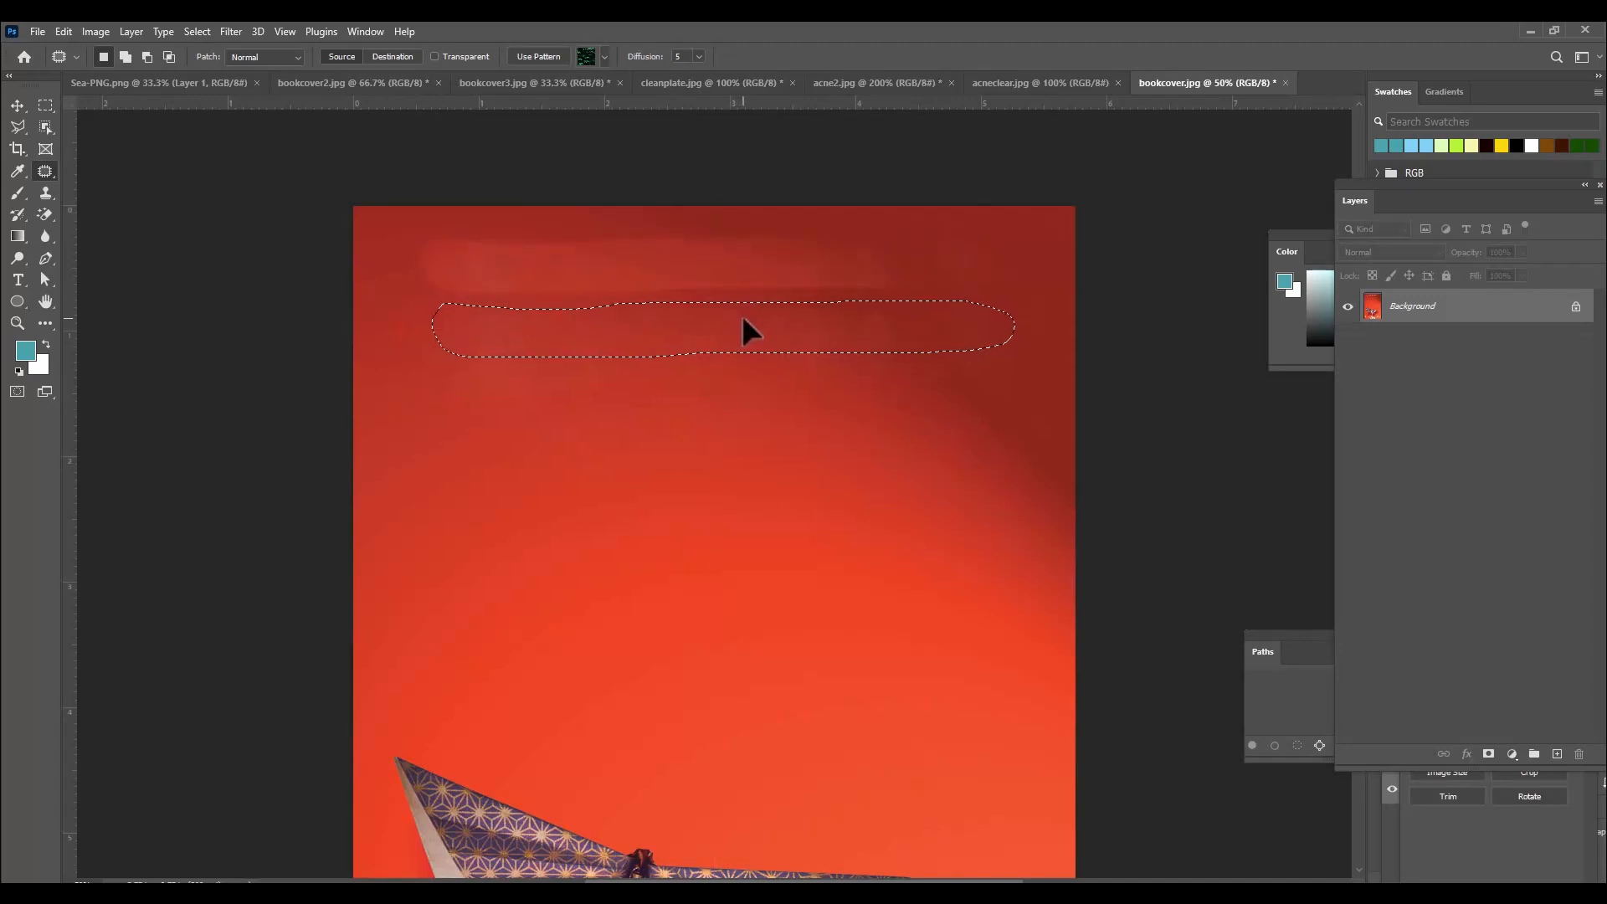
left_click_drag(741, 319, 745, 314)
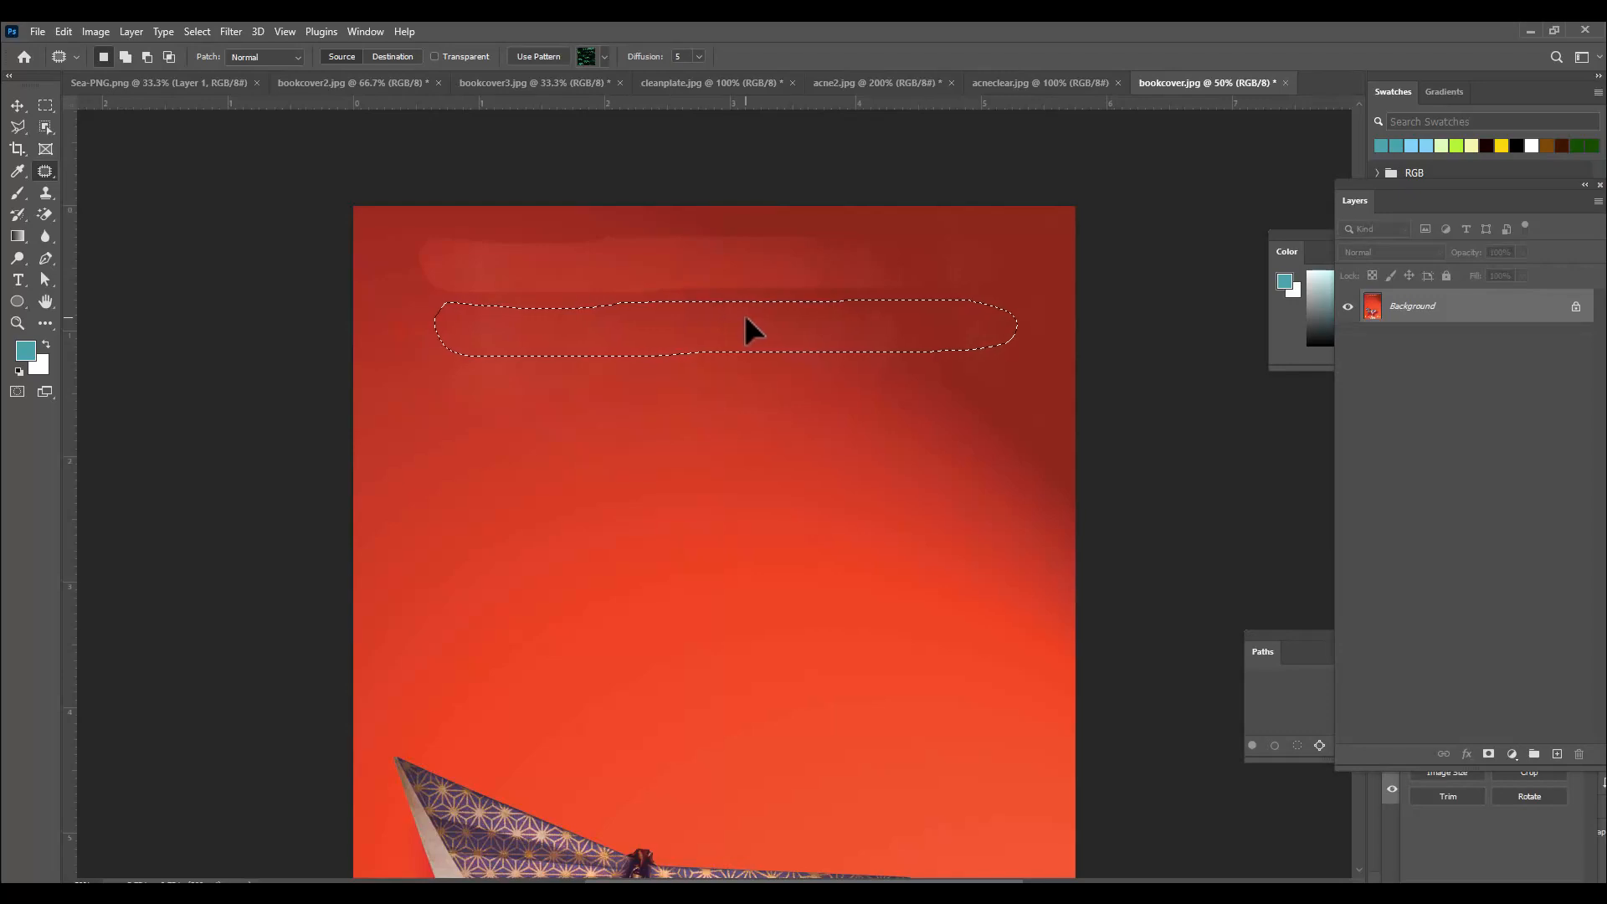
left_click(809, 167)
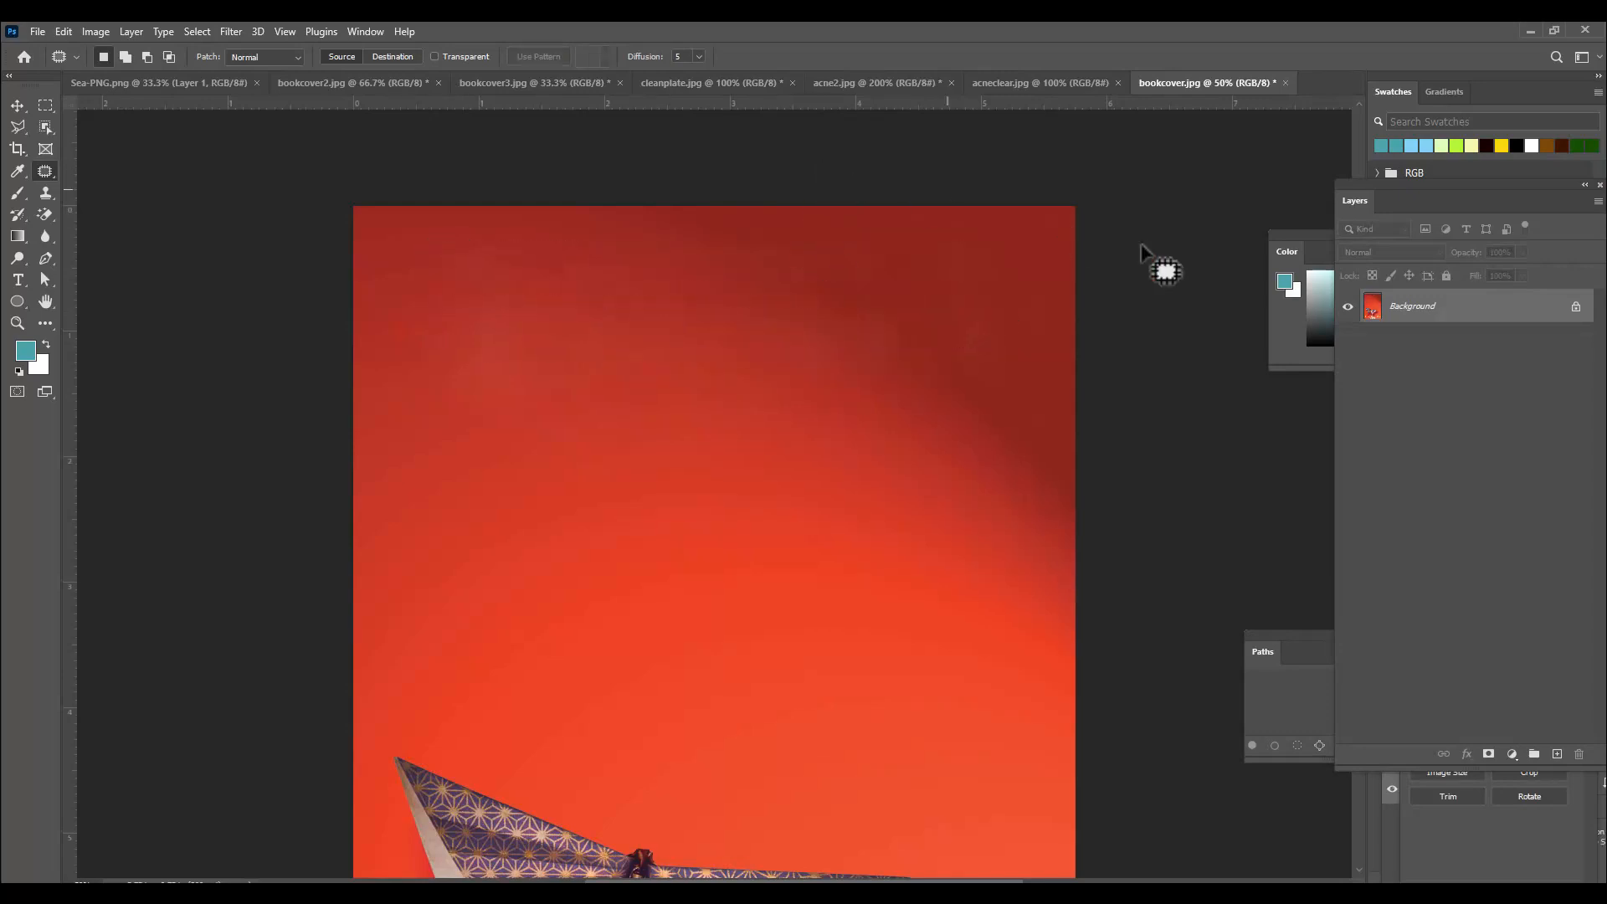
mouse_move(873, 316)
left_mouse_down()
mouse_move(892, 364)
mouse_move(842, 374)
mouse_move(870, 347)
left_mouse_up()
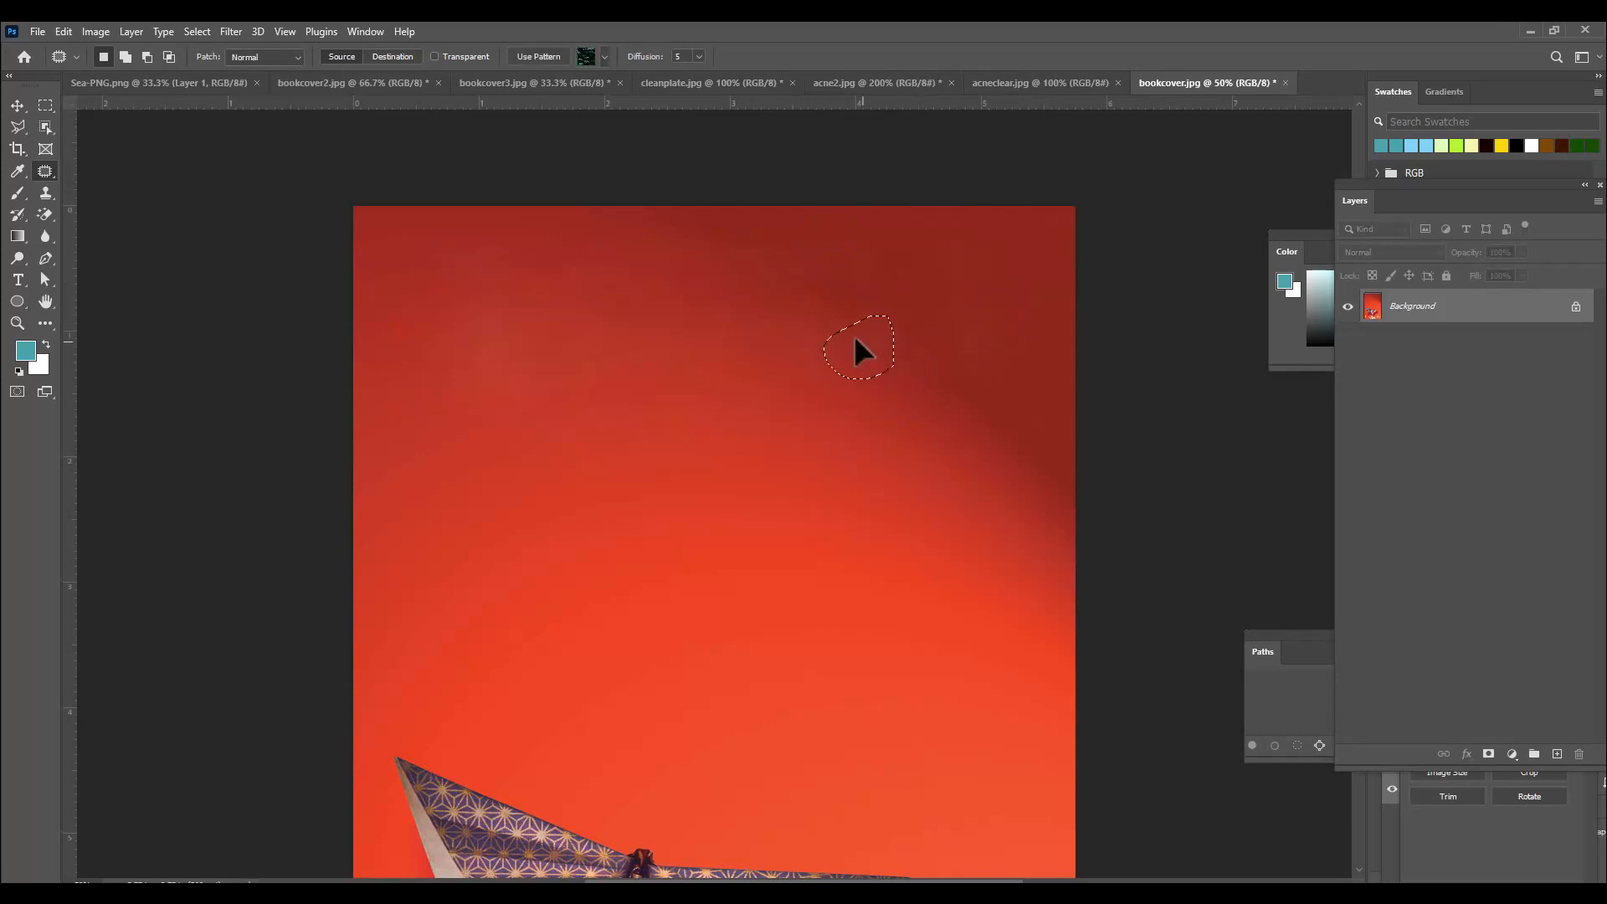
left_click(703, 295)
scroll(544, 362, "down", 5)
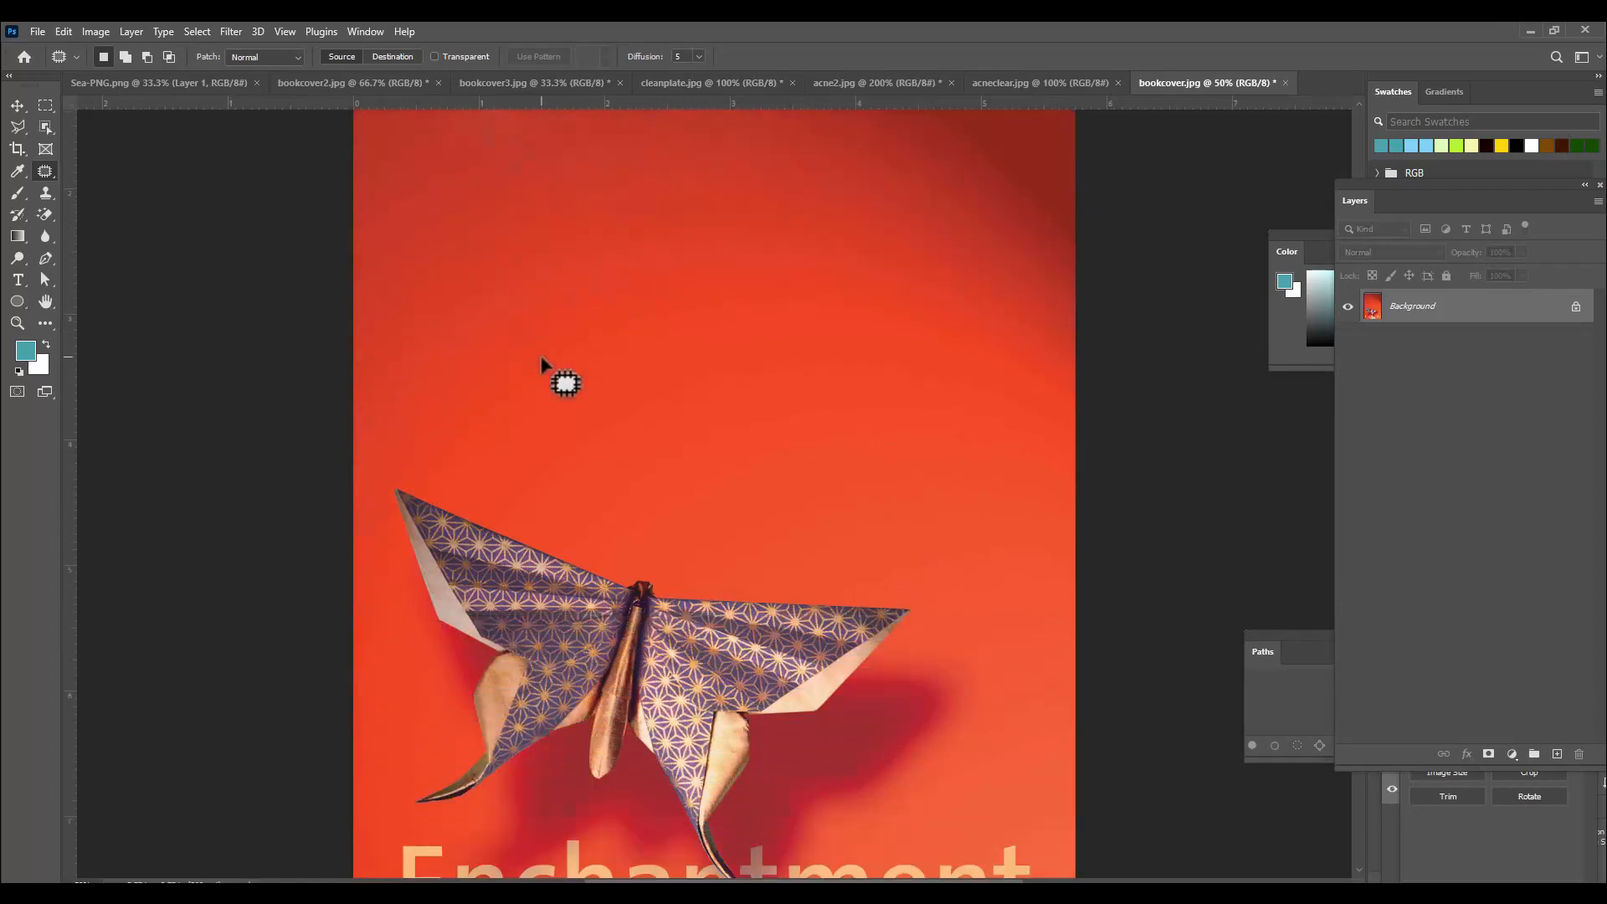
scroll(542, 362, "down", 7)
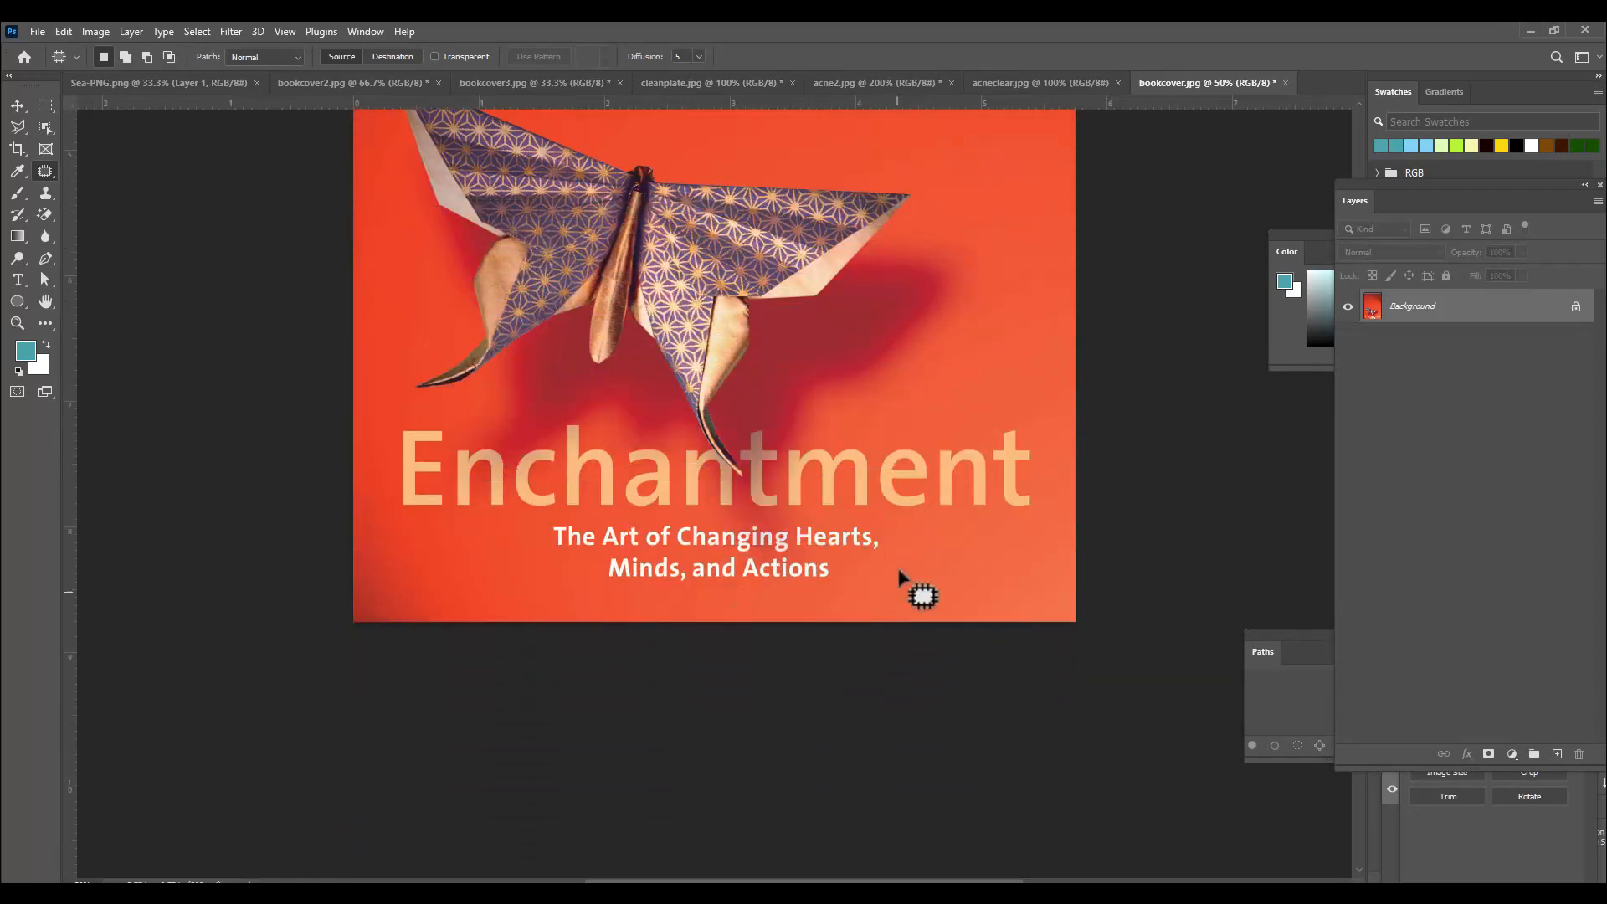
Patch away the letters "ent" and then the "m" at the end of the "Enchantment" title with red background.
scroll(900, 576, "up", 2)
scroll(900, 544, "up", 1)
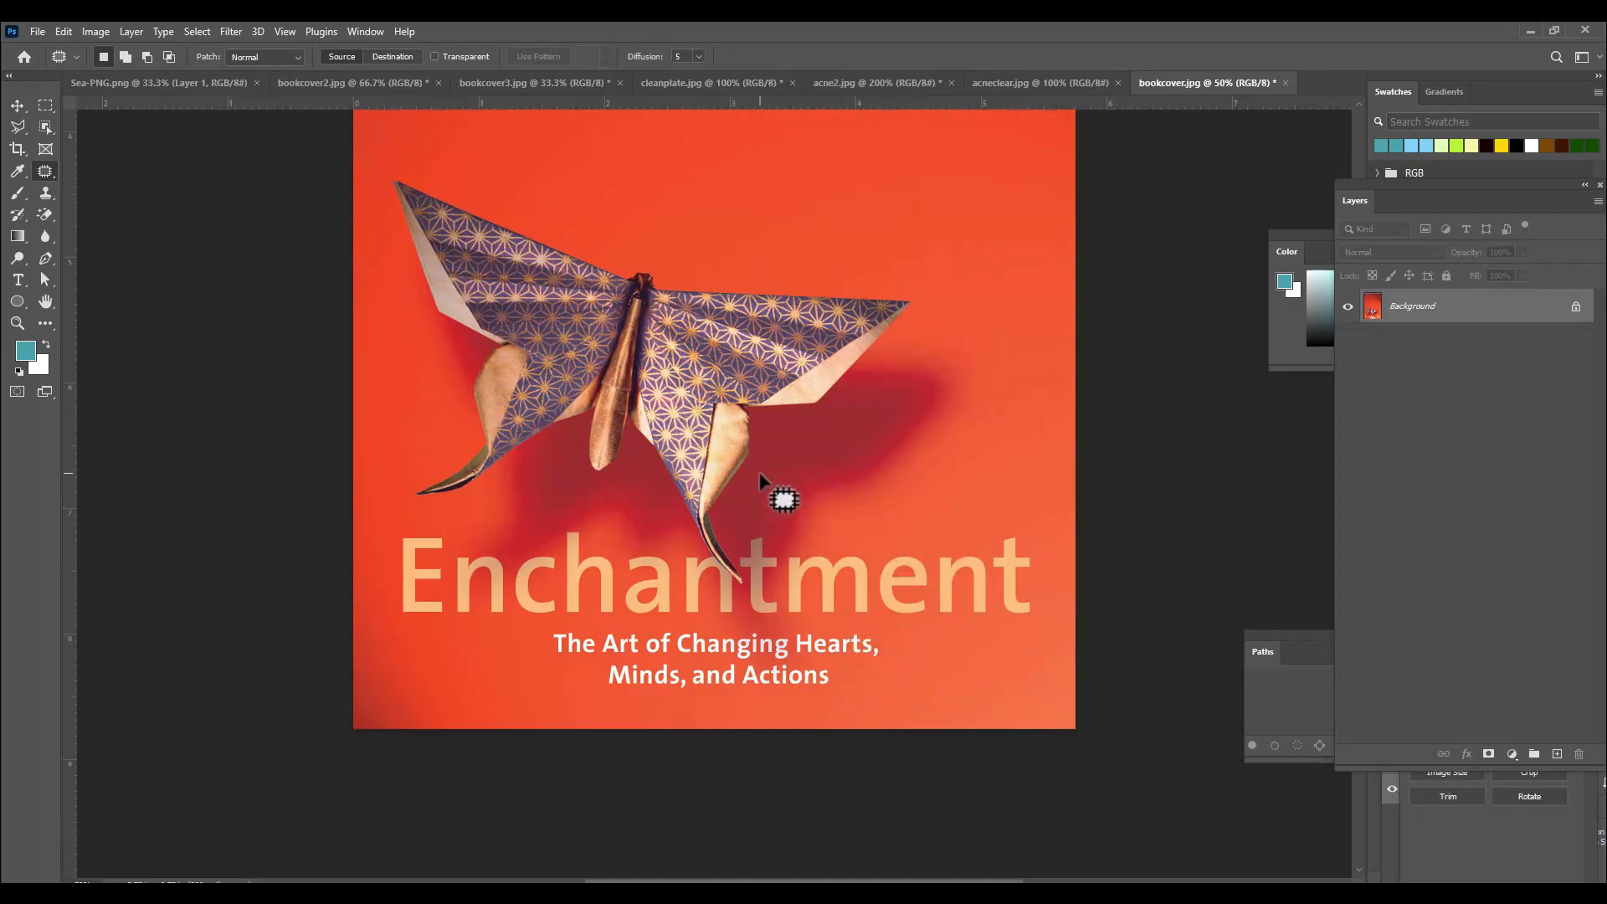
scroll(779, 492, "up", 1)
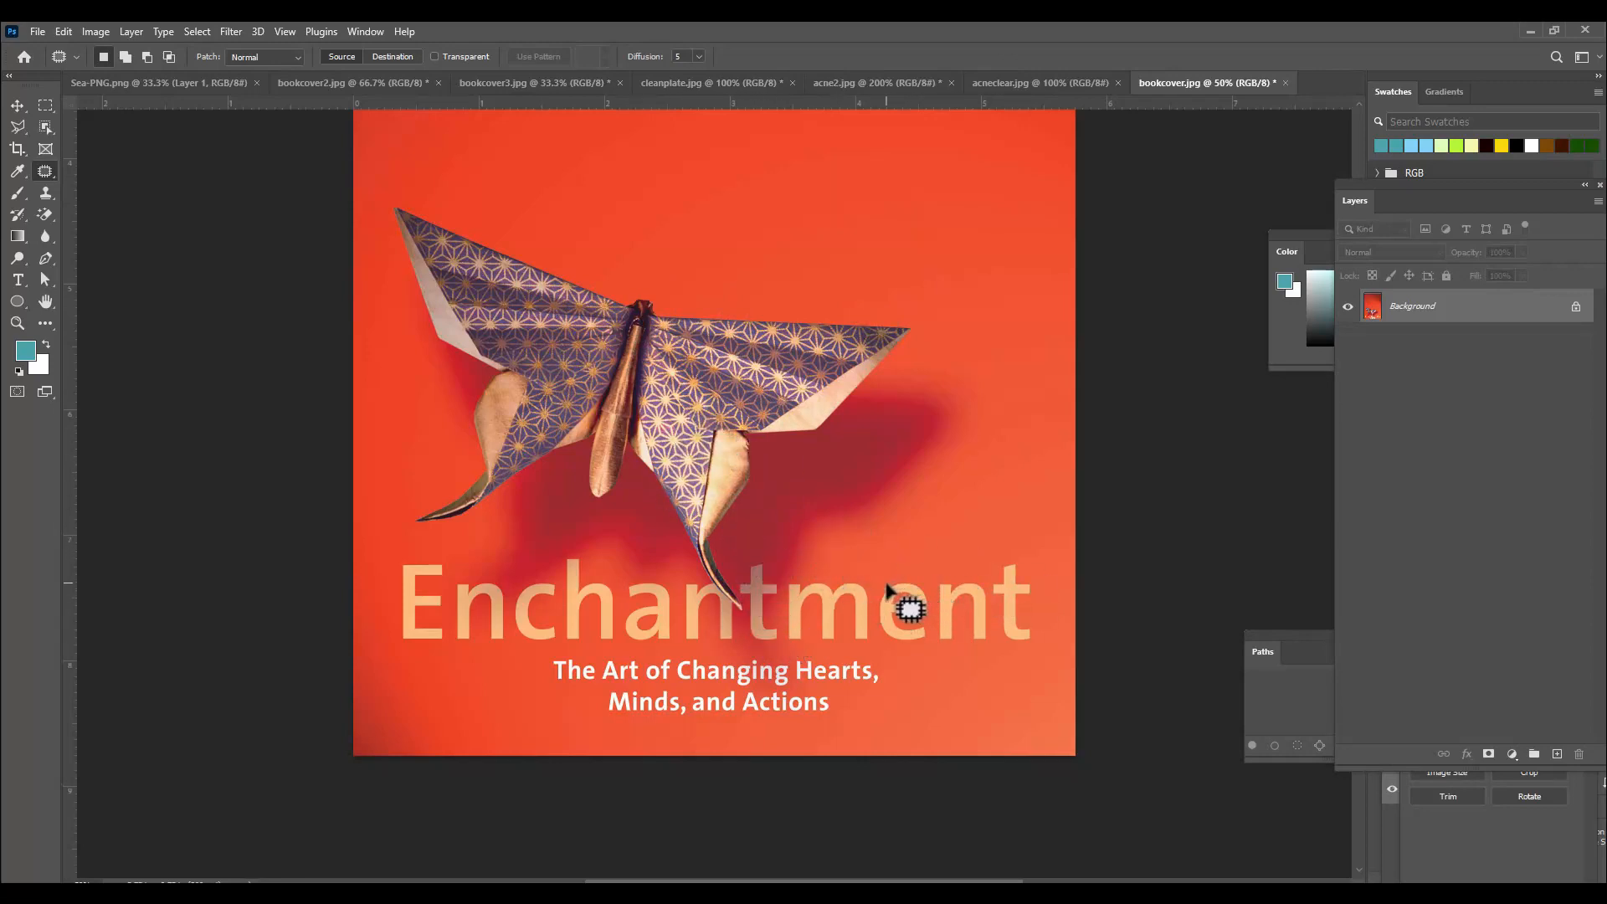
mouse_move(908, 576)
left_mouse_down()
mouse_move(1026, 558)
mouse_move(1039, 653)
mouse_move(885, 647)
mouse_move(875, 601)
mouse_move(925, 562)
mouse_move(944, 497)
left_mouse_up()
key("ctrl+d")
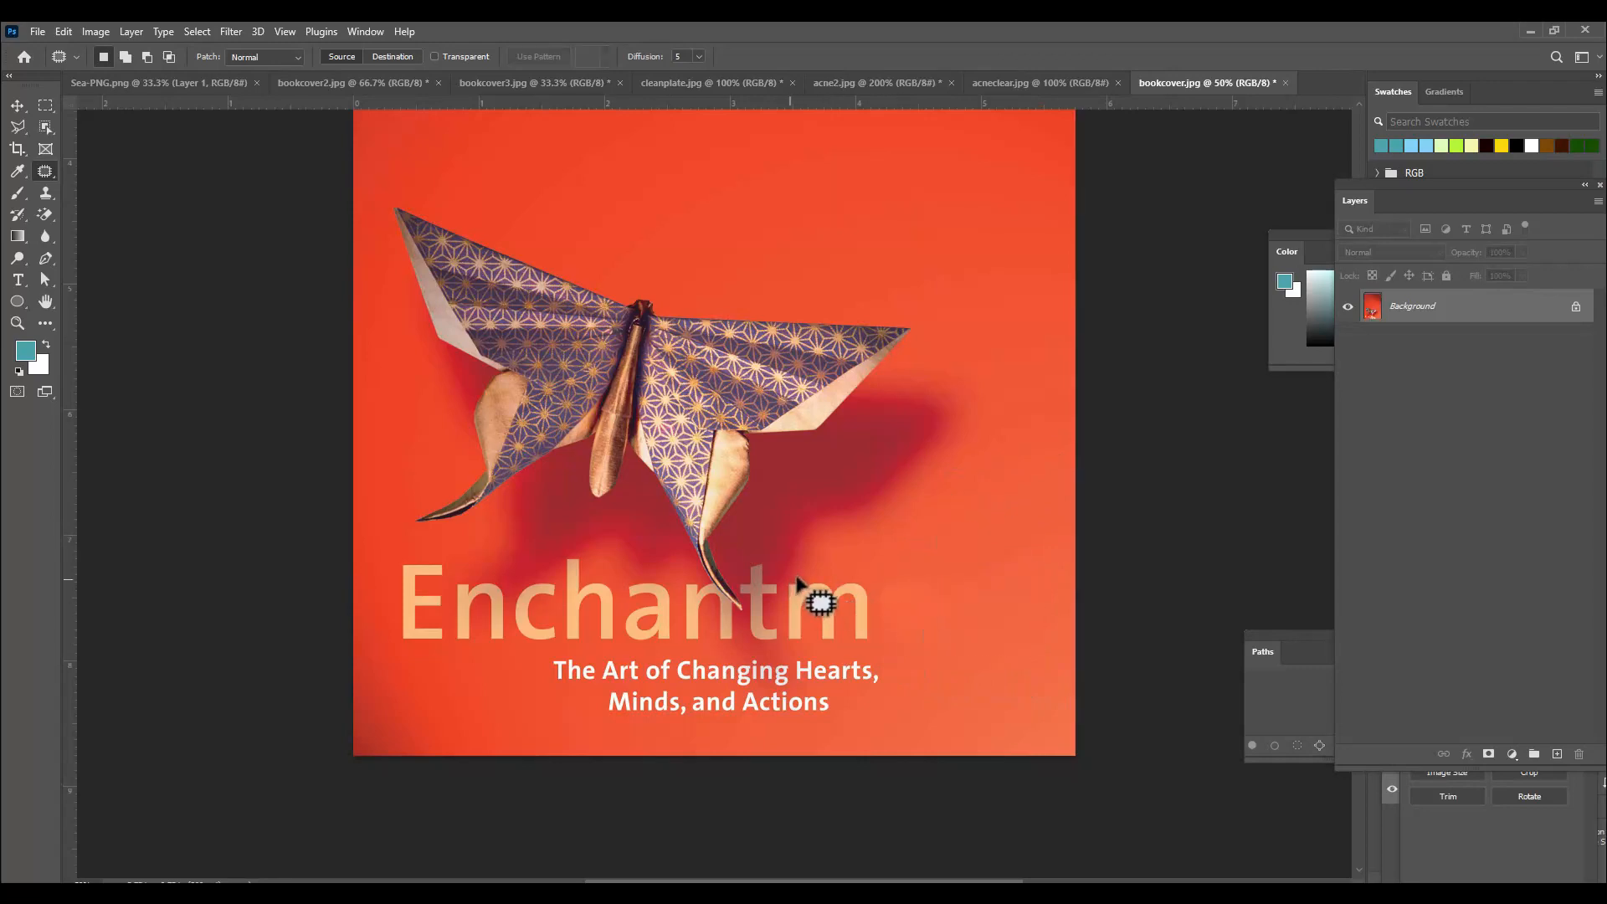
mouse_move(797, 581)
left_mouse_down()
mouse_move(869, 586)
mouse_move(871, 653)
mouse_move(806, 651)
mouse_move(794, 578)
mouse_move(985, 574)
left_mouse_up()
key("ctrl+d")
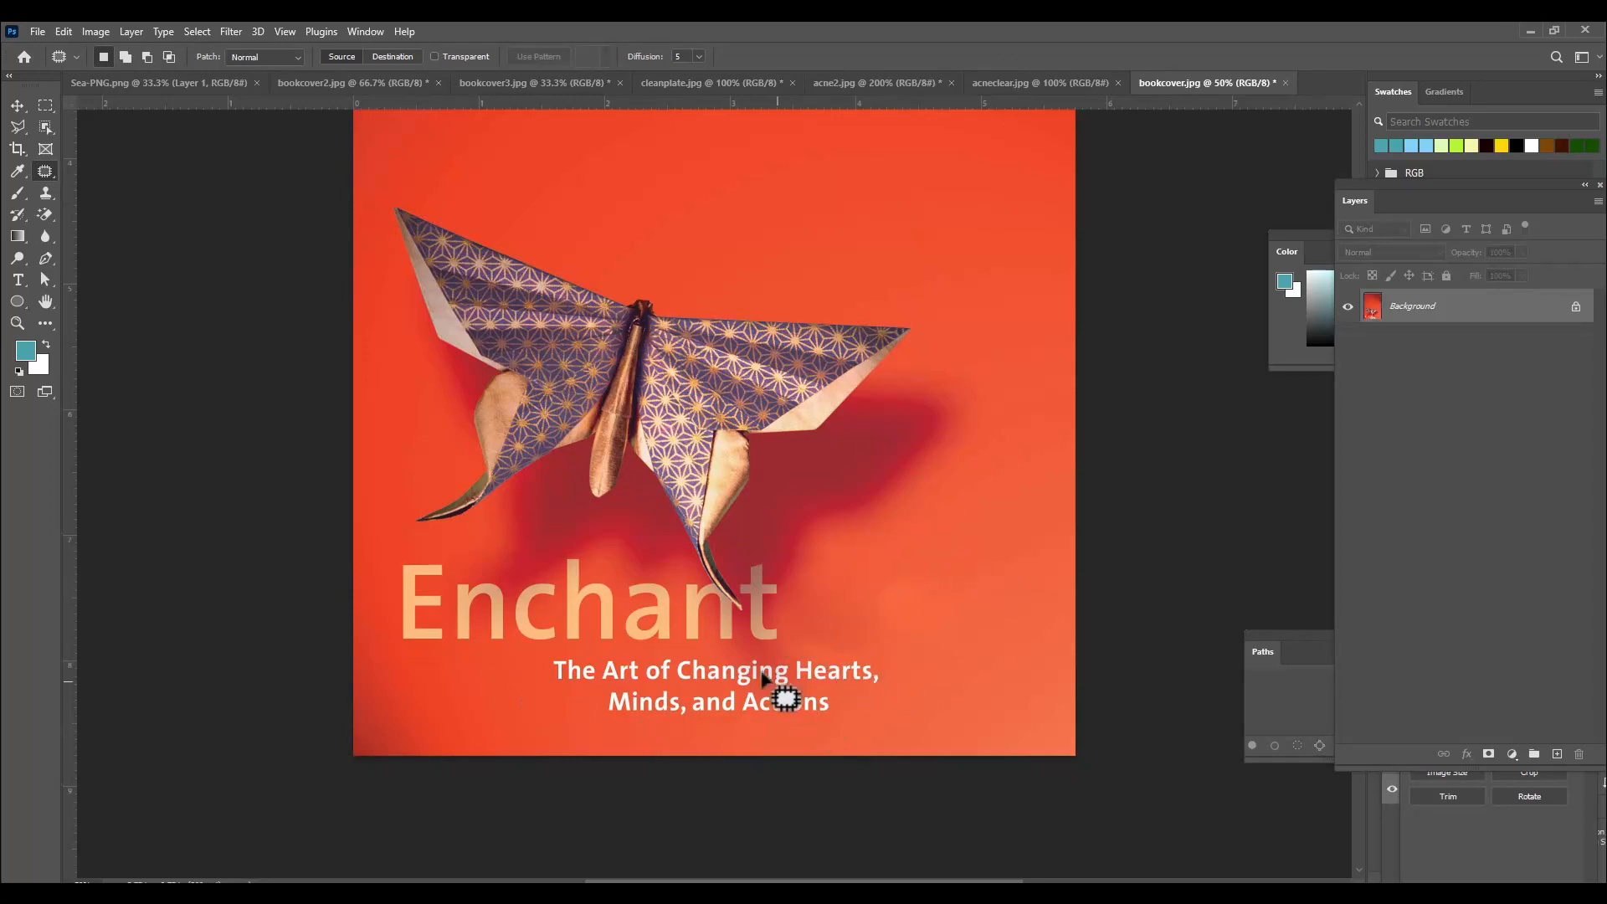
Patch out the letters "E" and "n" at the start of the title with nearby red background.
mouse_move(407, 554)
left_mouse_down()
mouse_move(442, 557)
mouse_move(445, 629)
mouse_move(402, 630)
mouse_move(405, 565)
mouse_move(485, 694)
mouse_move(436, 689)
mouse_move(475, 716)
left_mouse_up()
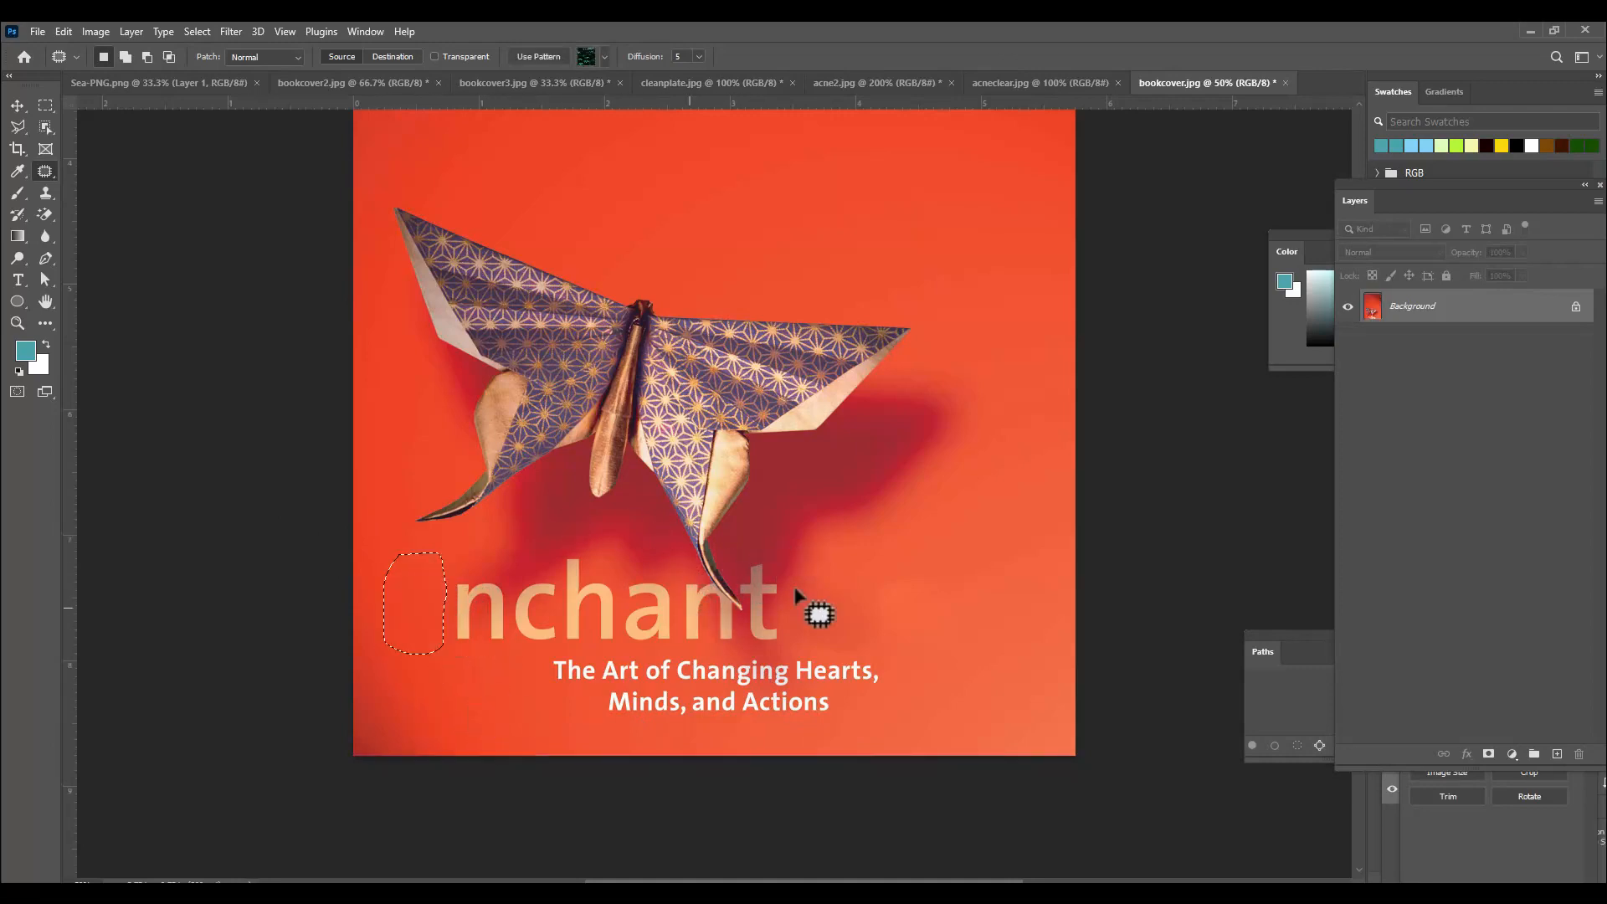
key("ctrl+d")
mouse_move(471, 578)
left_mouse_down()
mouse_move(511, 601)
mouse_move(503, 648)
mouse_move(444, 635)
mouse_move(465, 579)
mouse_move(500, 581)
mouse_move(505, 647)
mouse_move(463, 646)
mouse_move(446, 587)
left_mouse_up()
key("ctrl+d")
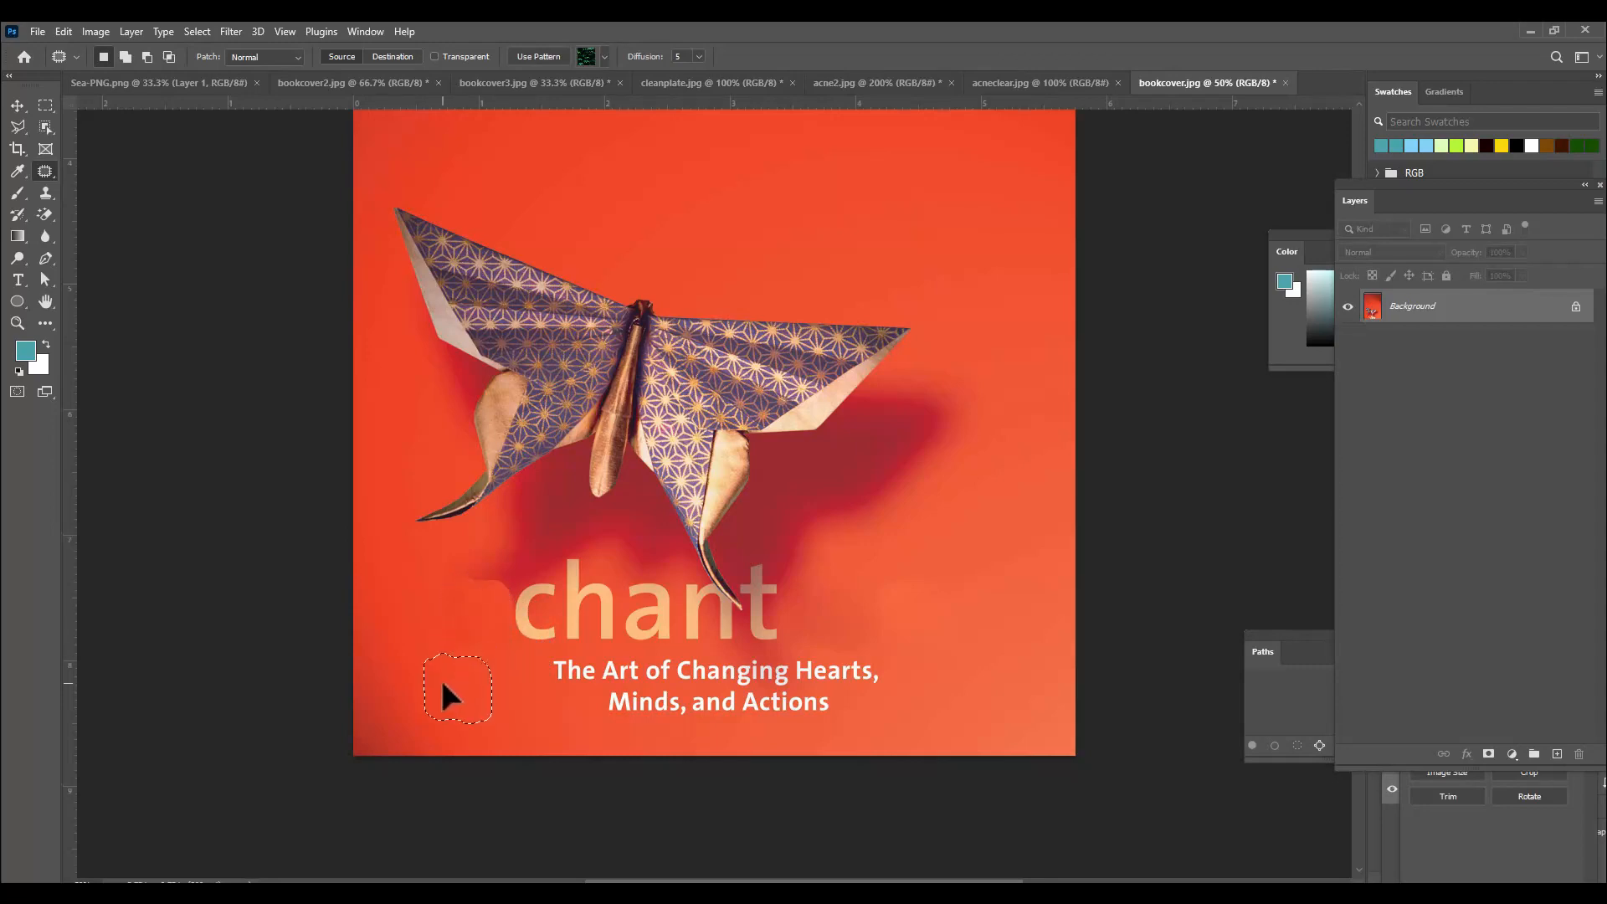
left_click_drag(442, 683, 443, 684)
key("ctrl+d")
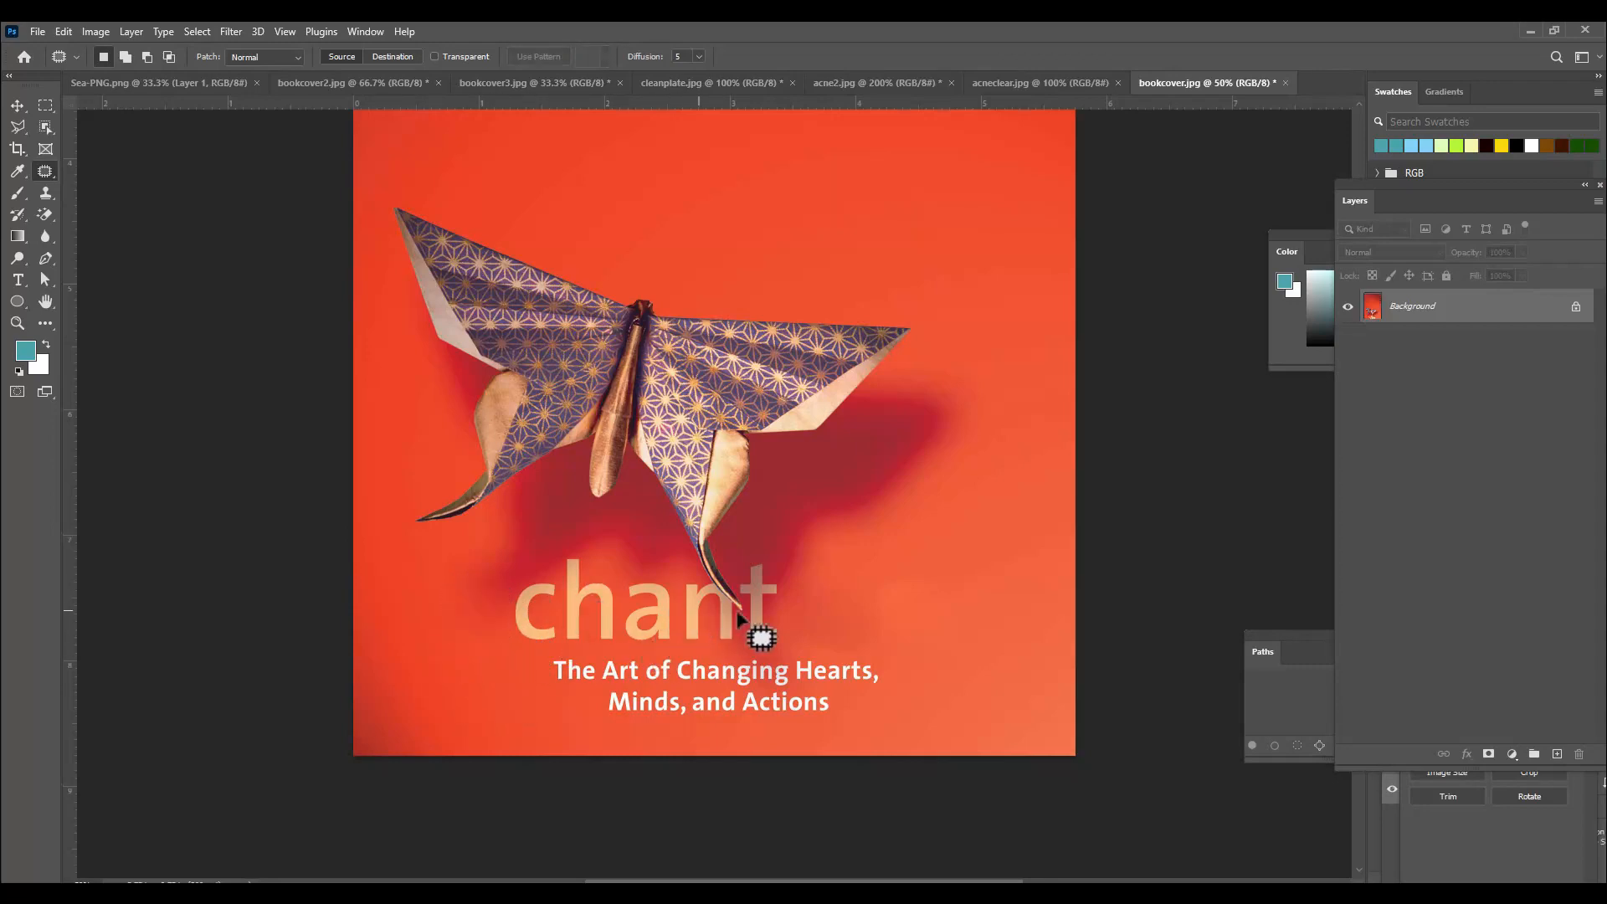
Patch away the subtitle words "Hearts," and "Minds, and Actions" using surrounding red background.
scroll(738, 618, "down", 2)
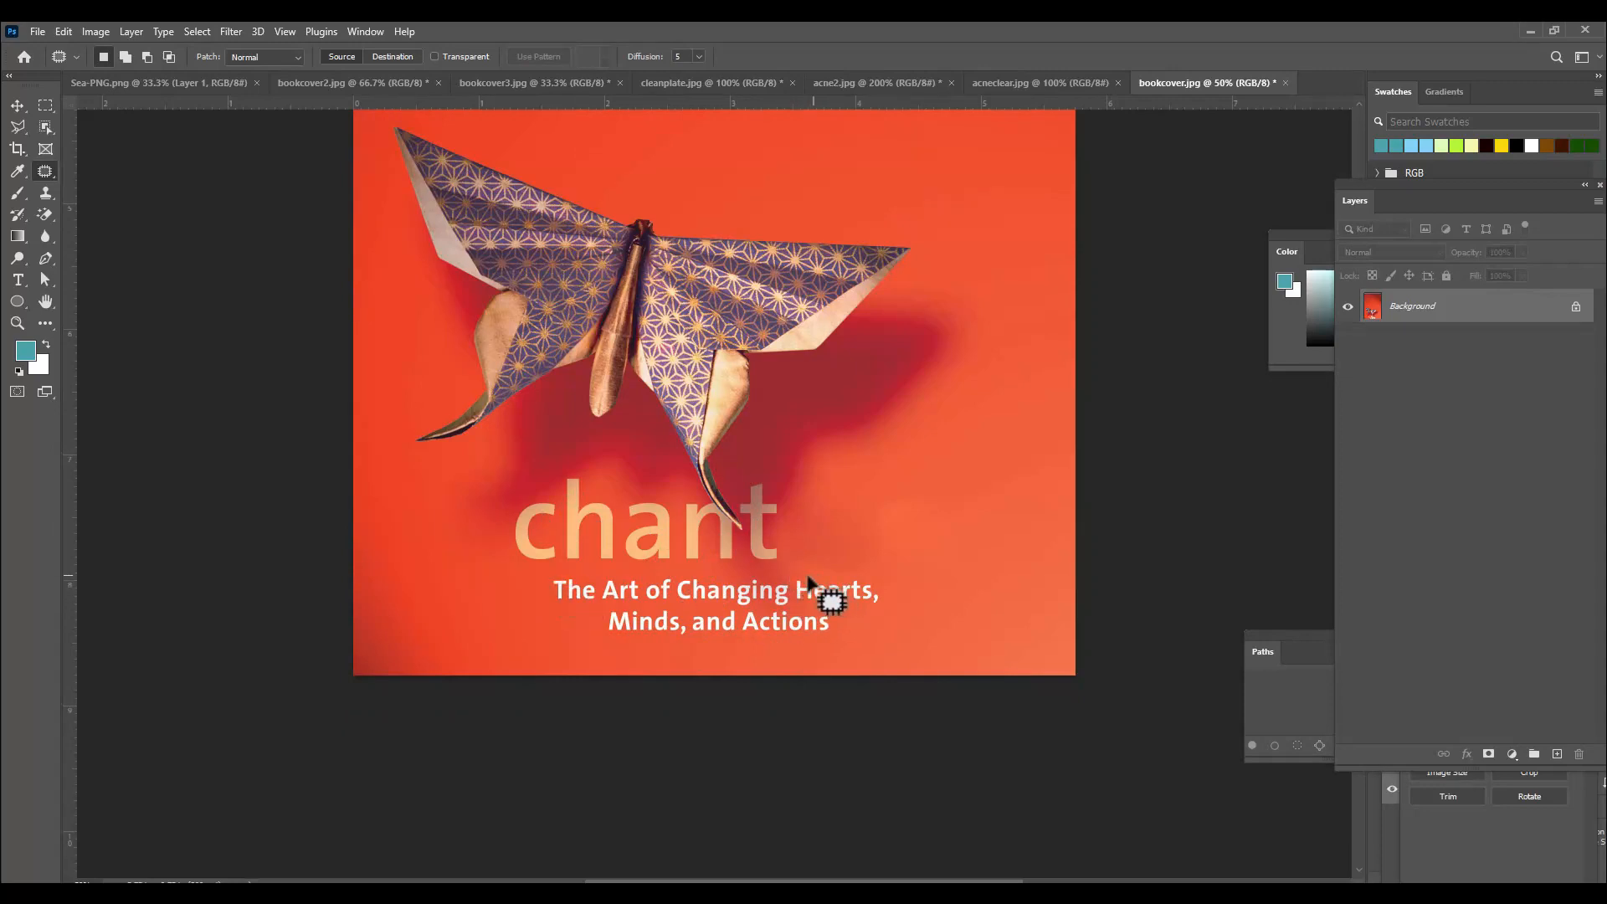
mouse_move(798, 579)
left_mouse_down()
mouse_move(794, 603)
mouse_move(838, 610)
mouse_move(892, 588)
mouse_move(799, 576)
mouse_move(926, 515)
left_mouse_up()
key("ctrl+d")
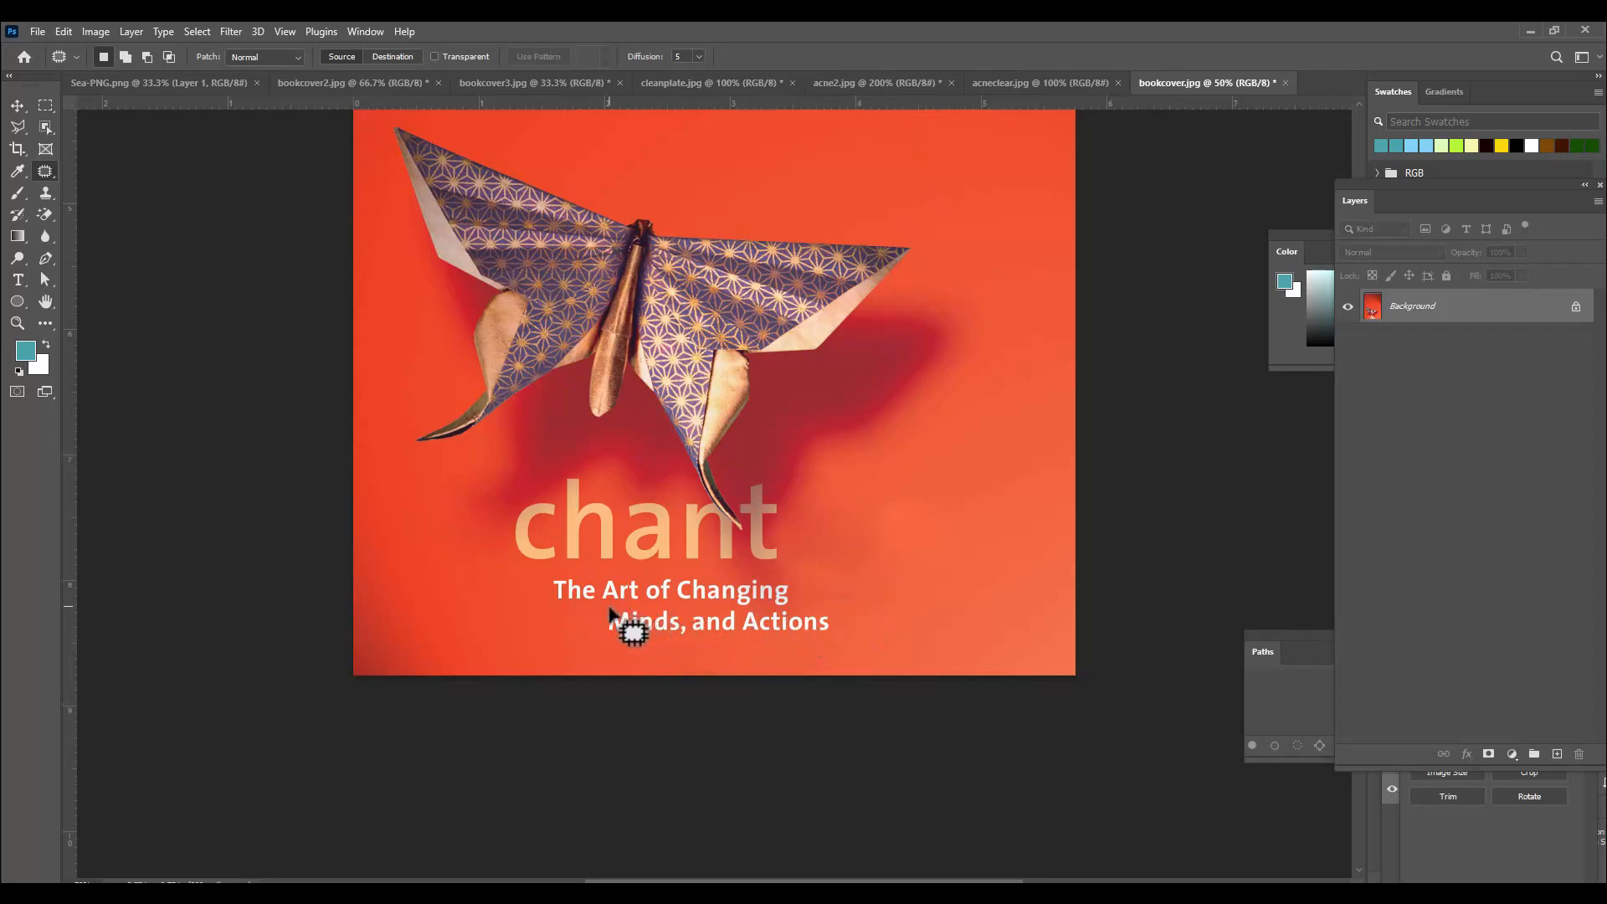
mouse_move(609, 606)
left_mouse_down()
mouse_move(738, 610)
mouse_move(740, 636)
mouse_move(615, 643)
mouse_move(595, 624)
mouse_move(467, 635)
left_mouse_up()
key("ctrl+d")
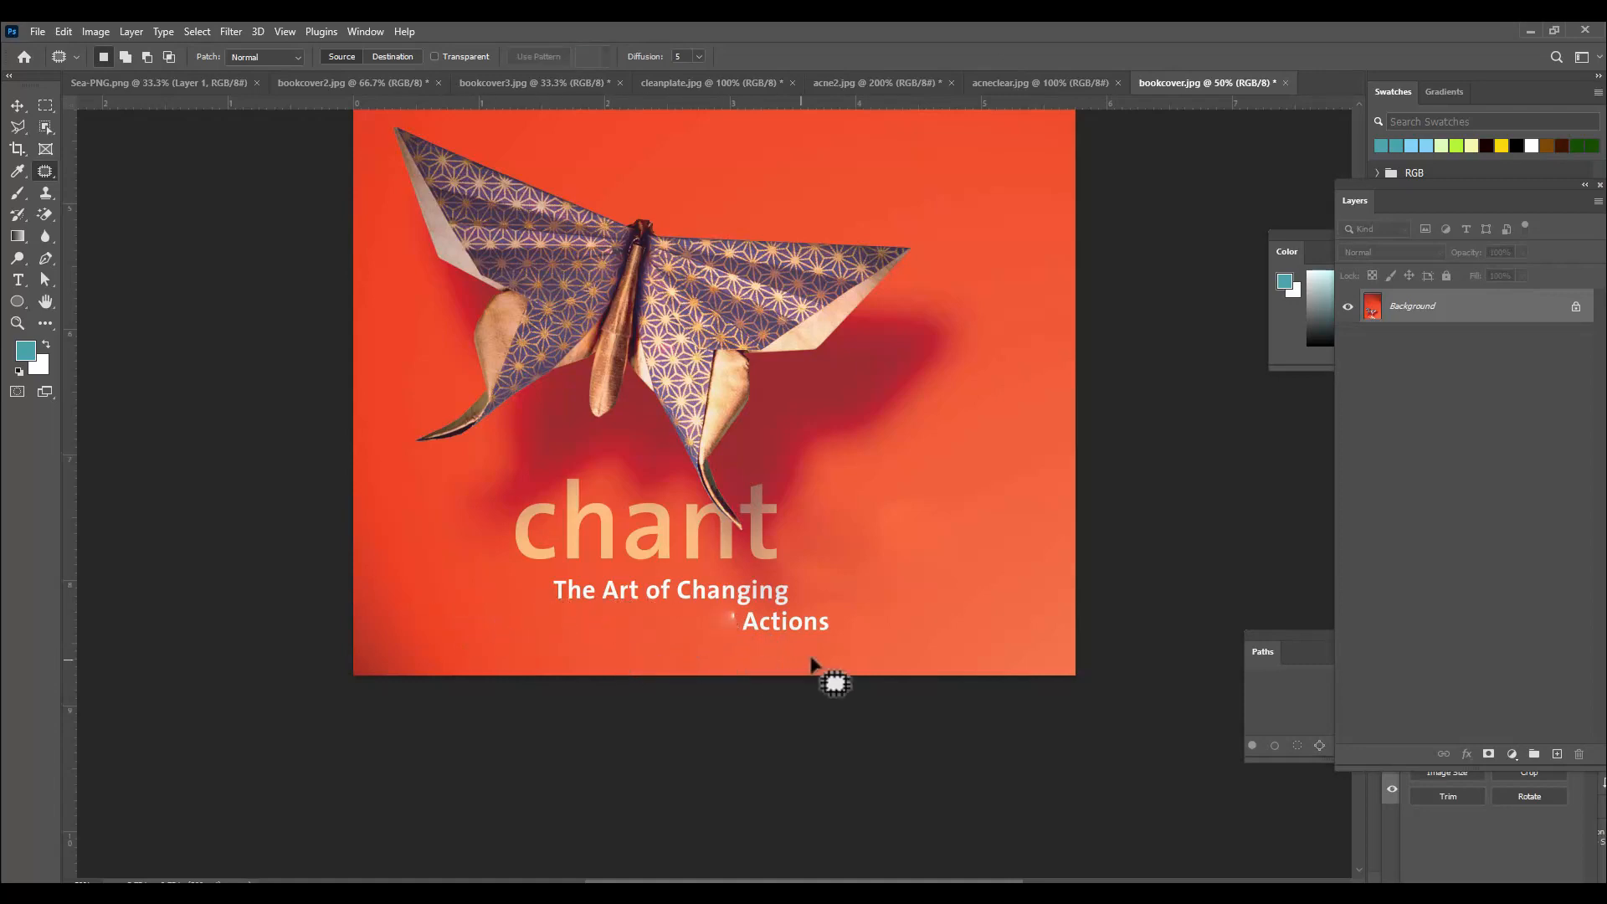
mouse_move(745, 611)
left_mouse_down()
mouse_move(842, 624)
mouse_move(724, 641)
mouse_move(741, 611)
left_mouse_up()
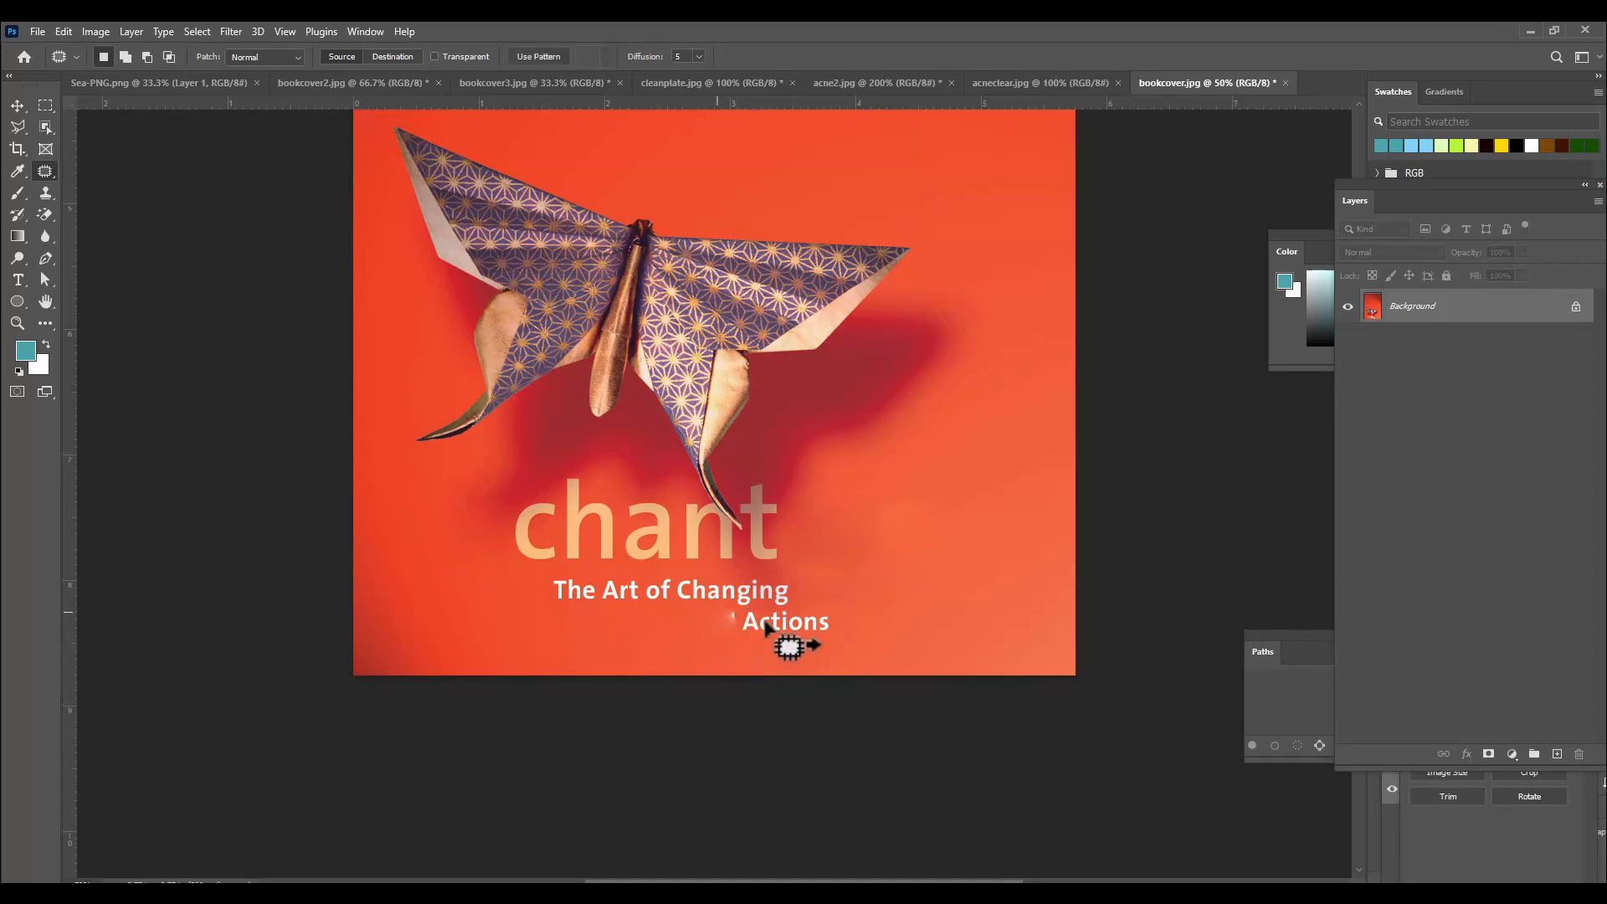
left_click_drag(926, 606, 929, 610)
key("ctrl+d")
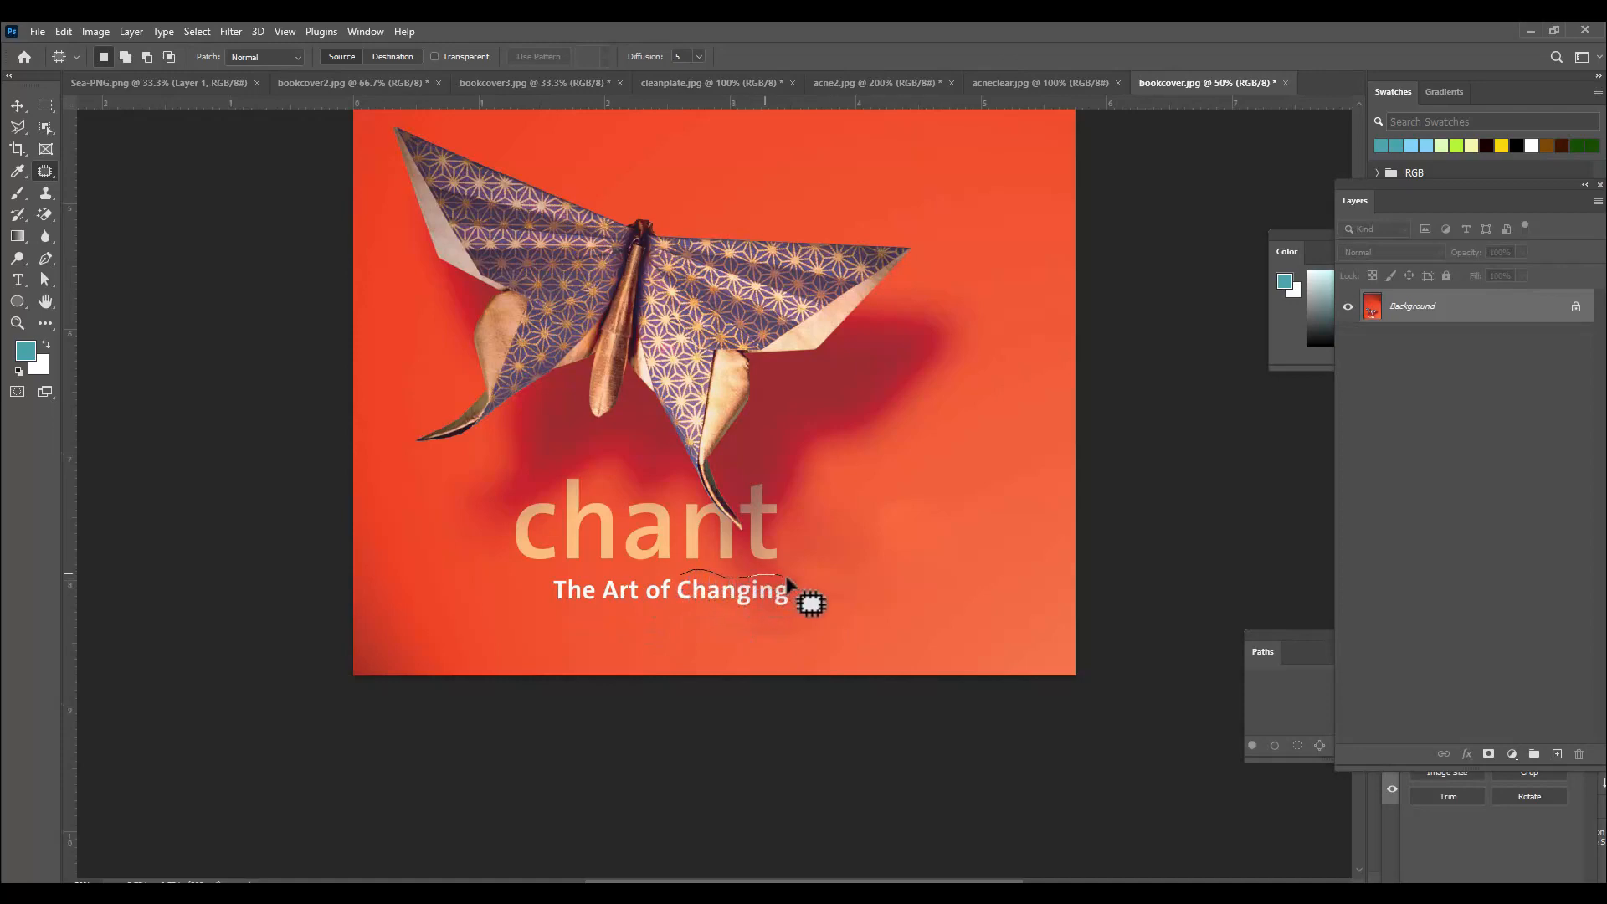
Patch away the remaining subtitle words "Changing" and "The Art of", then smooth the leftover smudge.
mouse_move(793, 609)
left_mouse_down()
mouse_move(737, 619)
mouse_move(681, 596)
left_mouse_up()
left_click_drag(703, 598, 881, 590)
key("ctrl+d")
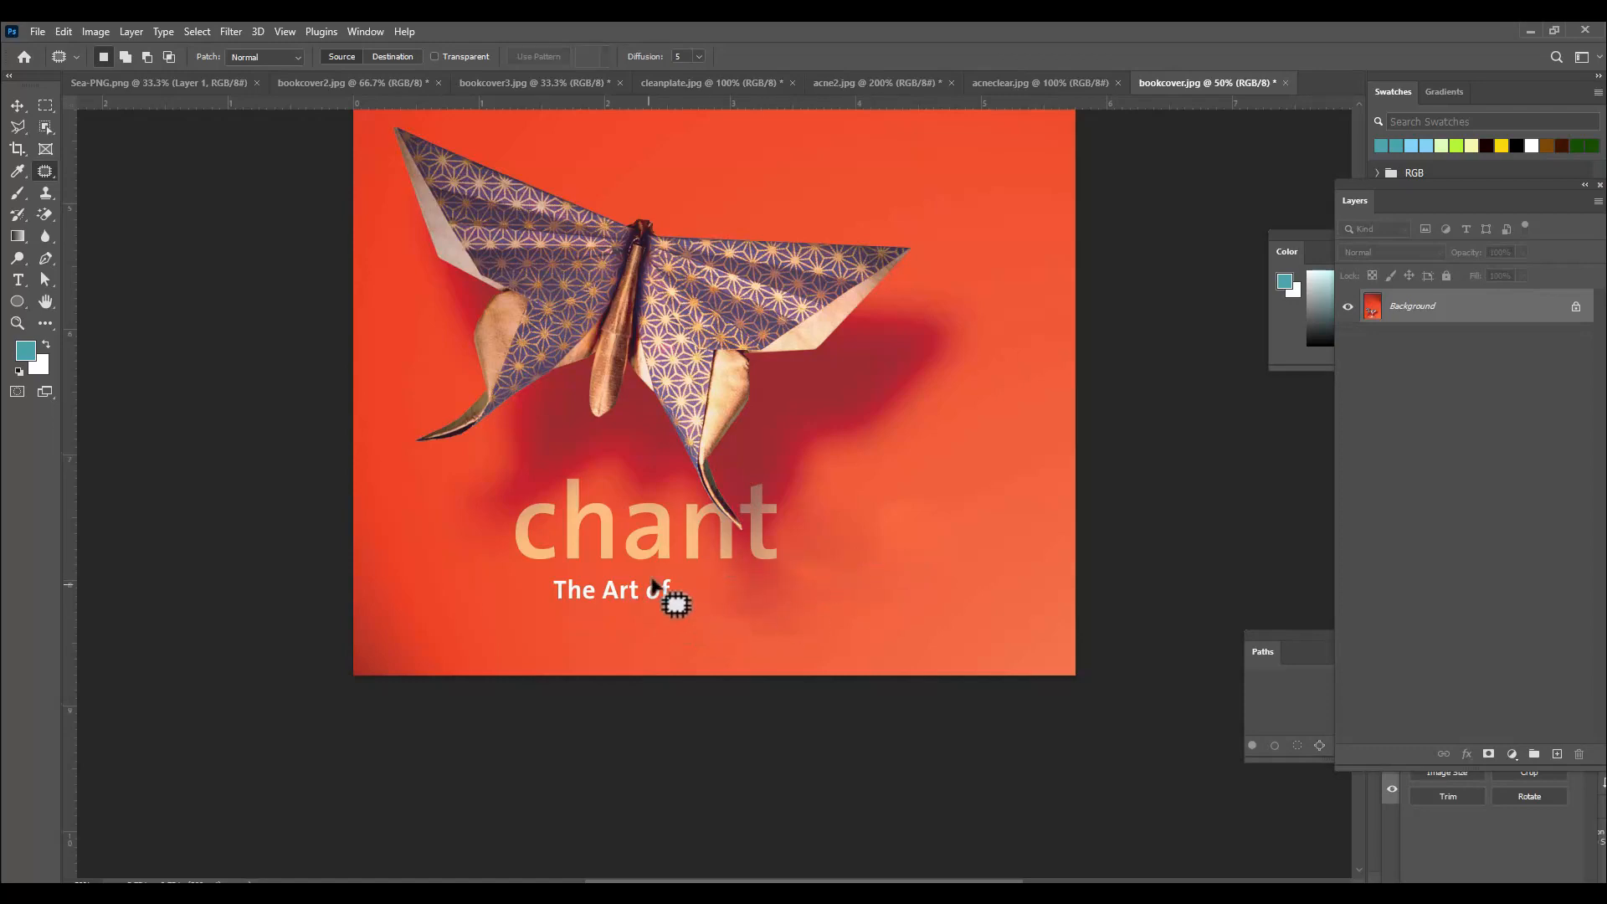
mouse_move(683, 596)
left_mouse_down()
mouse_move(594, 621)
mouse_move(540, 585)
mouse_move(647, 575)
mouse_move(679, 596)
left_mouse_up()
left_click_drag(661, 596, 459, 595)
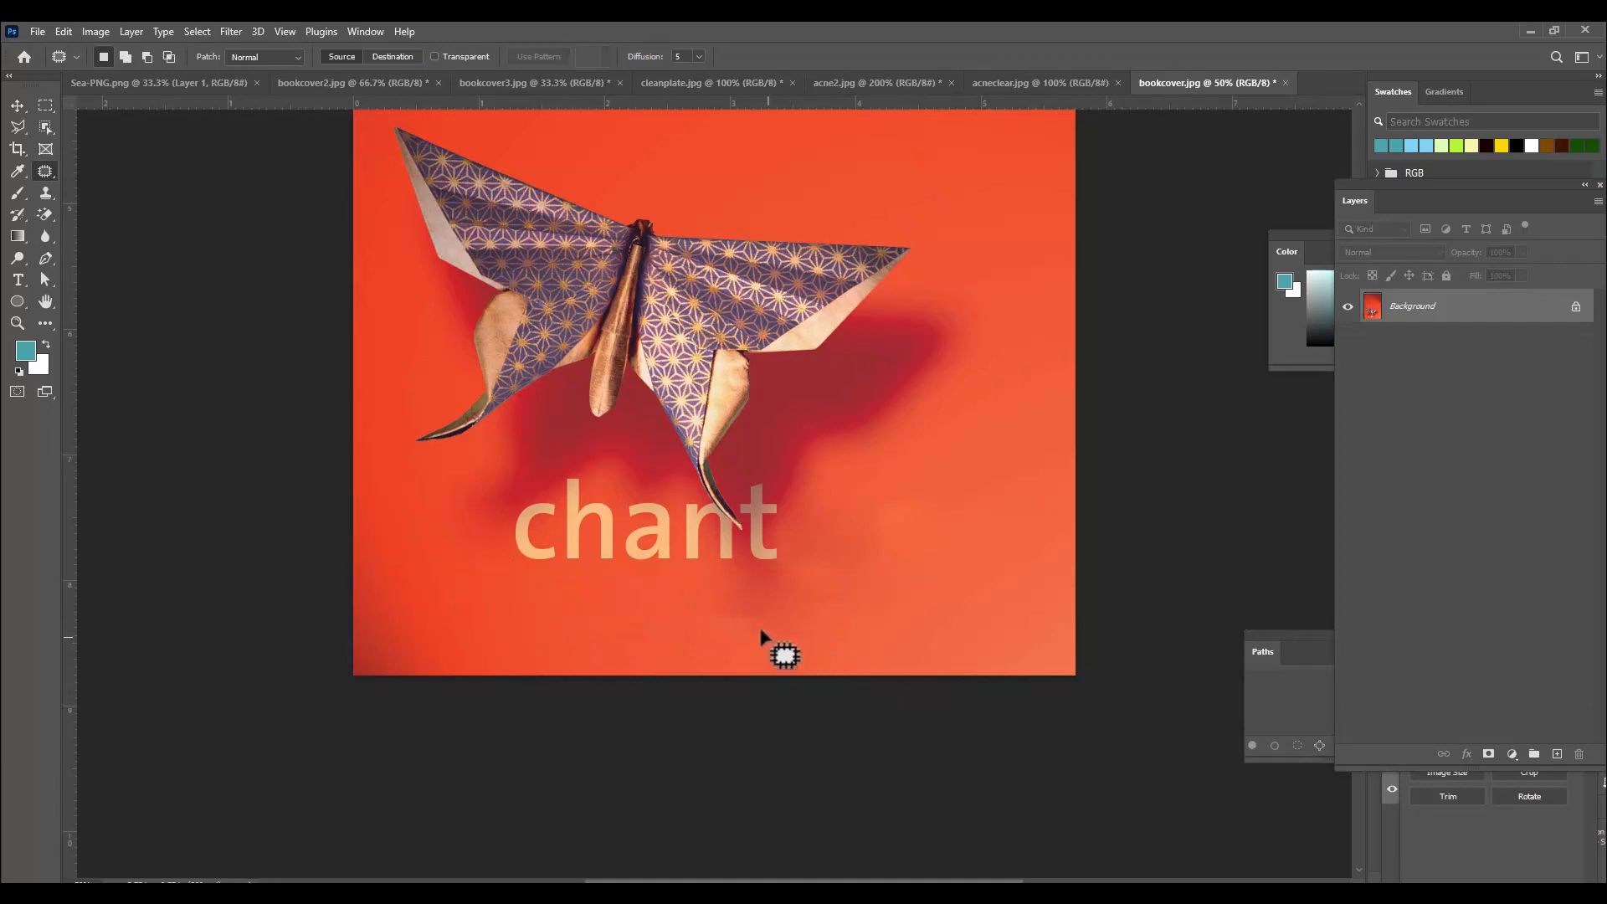
mouse_move(741, 600)
left_mouse_down()
mouse_move(742, 639)
mouse_move(734, 600)
mouse_move(856, 569)
mouse_move(904, 588)
left_mouse_up()
key("ctrl+d")
Patch out the "t" of the title and the smudge beneath it.
left_click_drag(754, 474, 736, 495)
mouse_move(780, 487)
left_mouse_down()
mouse_move(759, 472)
mouse_move(771, 419)
left_mouse_up()
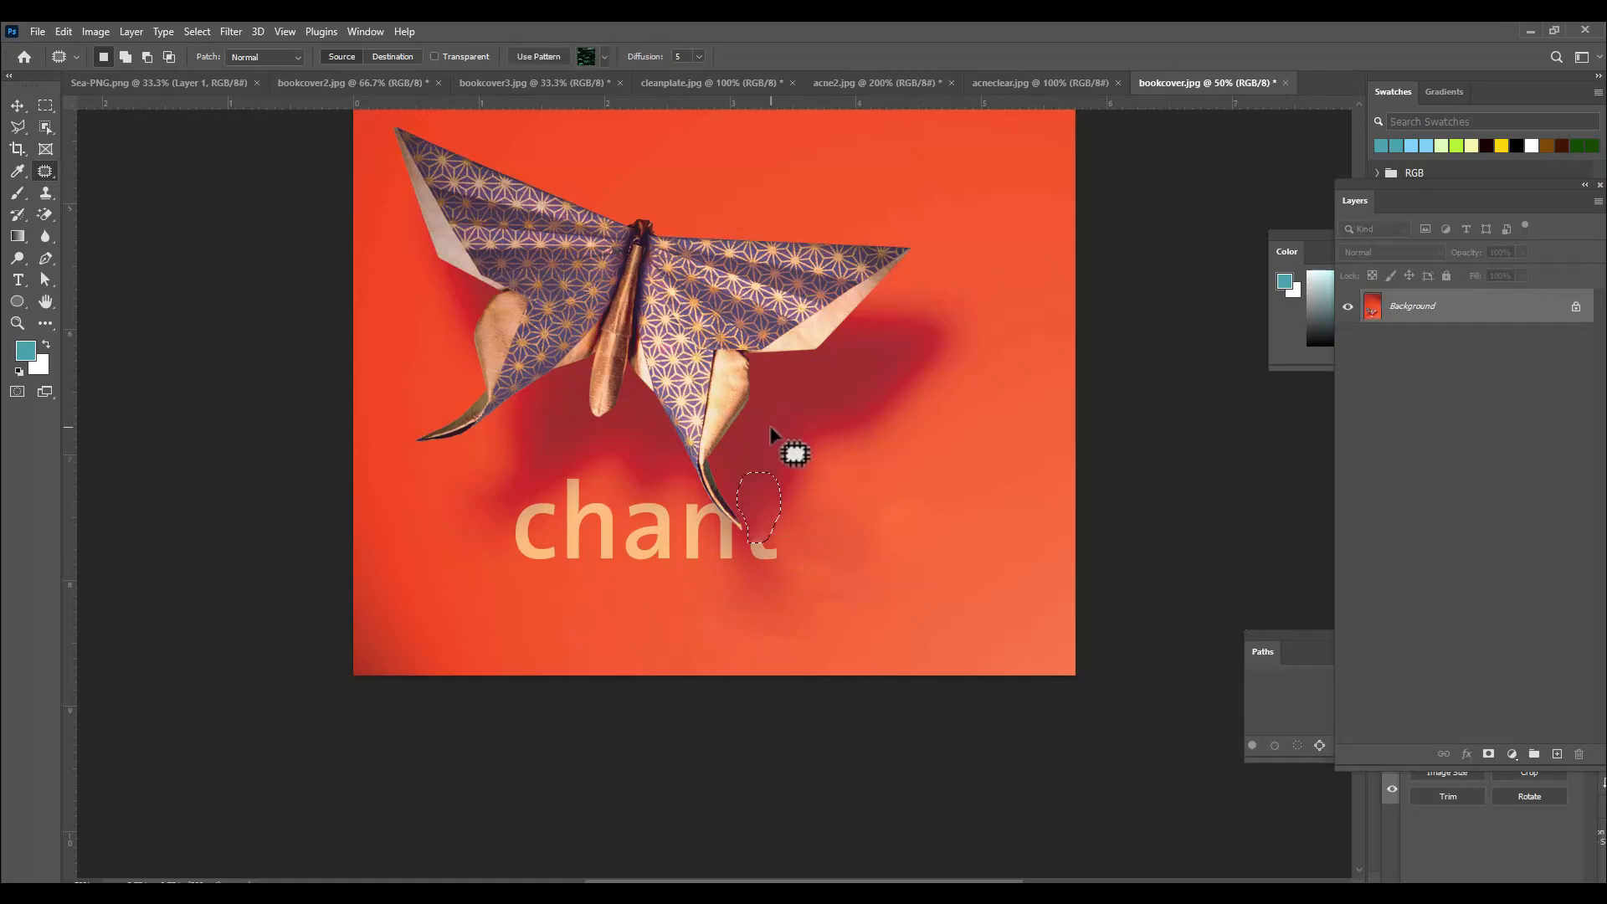
key("ctrl+d")
mouse_move(754, 542)
left_mouse_down()
mouse_move(782, 571)
mouse_move(862, 537)
left_mouse_up()
key("ctrl+d")
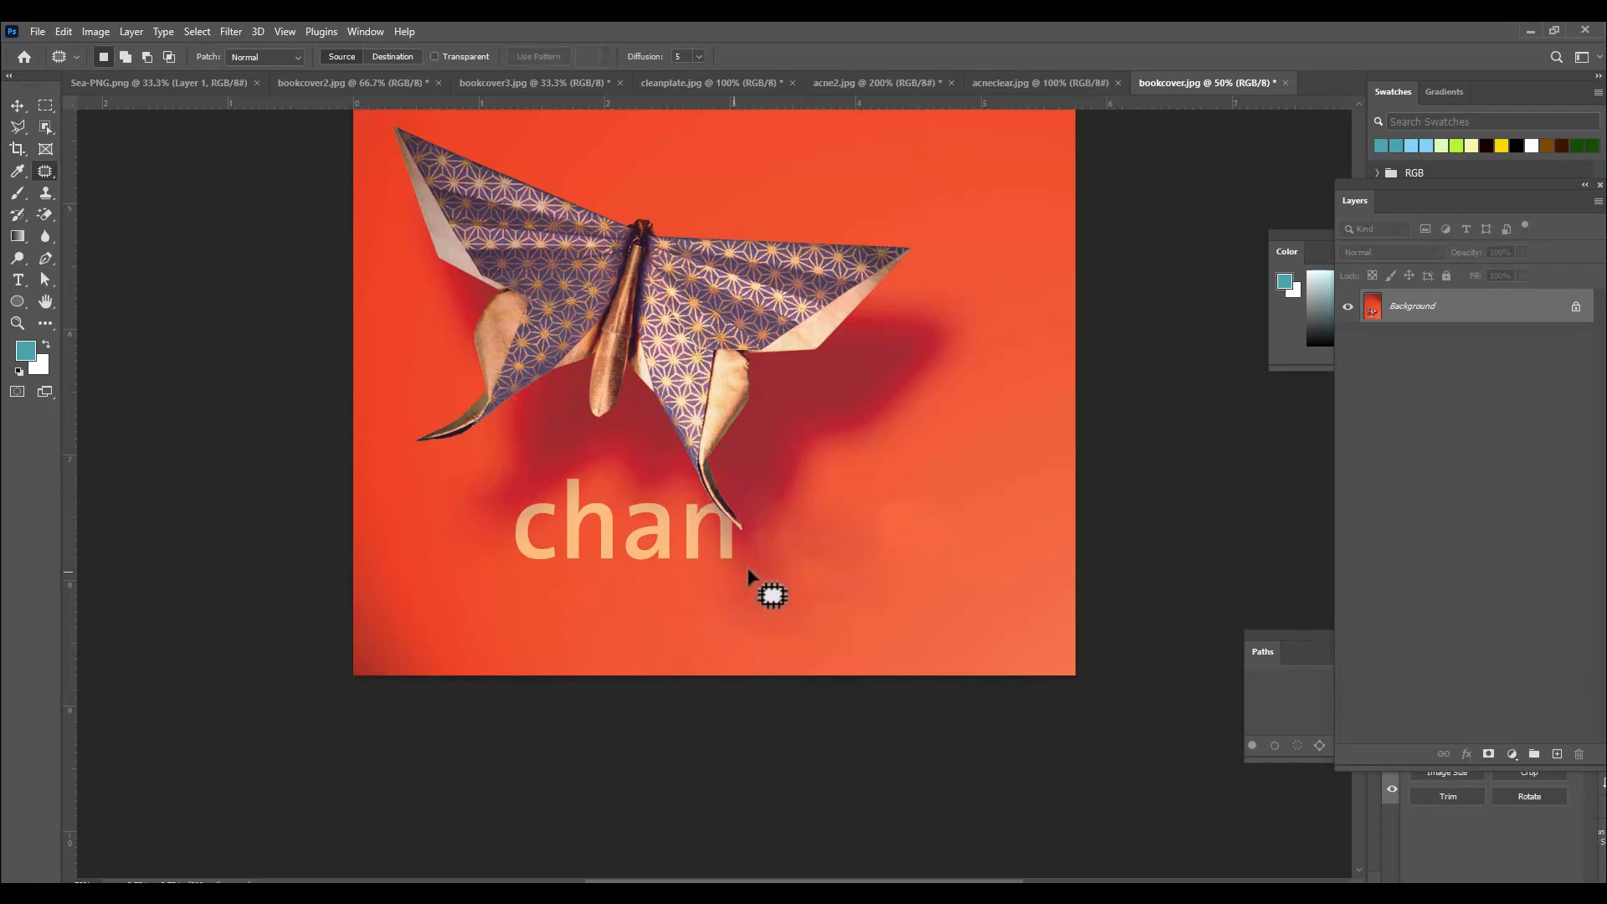
Zoom in and patch away the letter "n" and its leftover fragment beside the butterfly's wing tip.
scroll(753, 523, "down", 1)
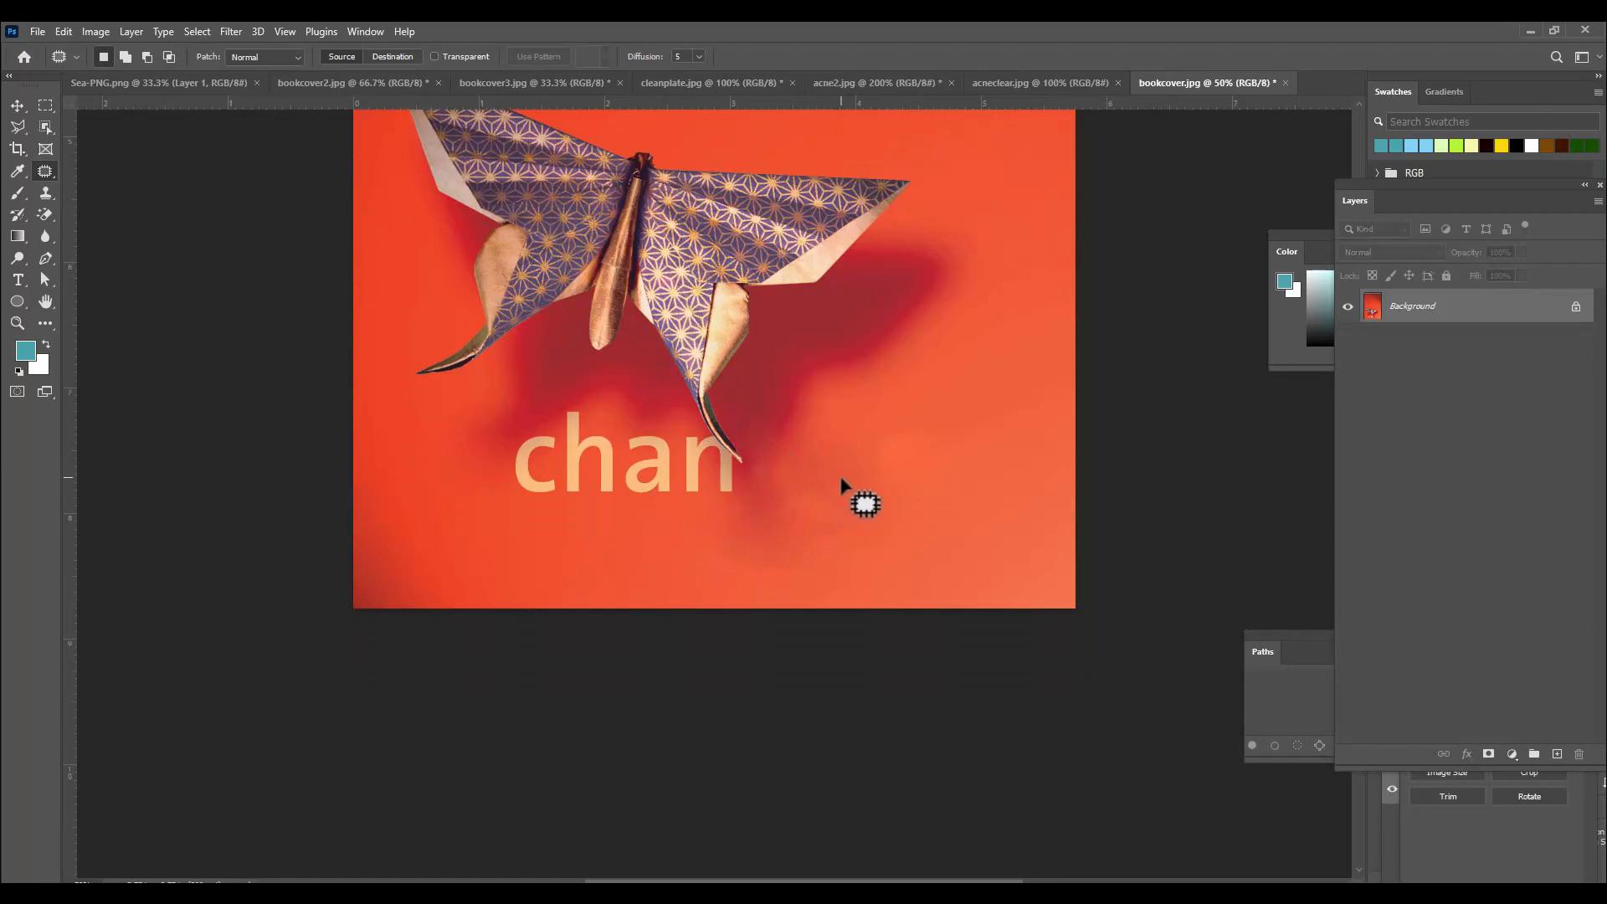
key("ctrl+plus")
key("ctrl+plus")
key("ctrl+plus")
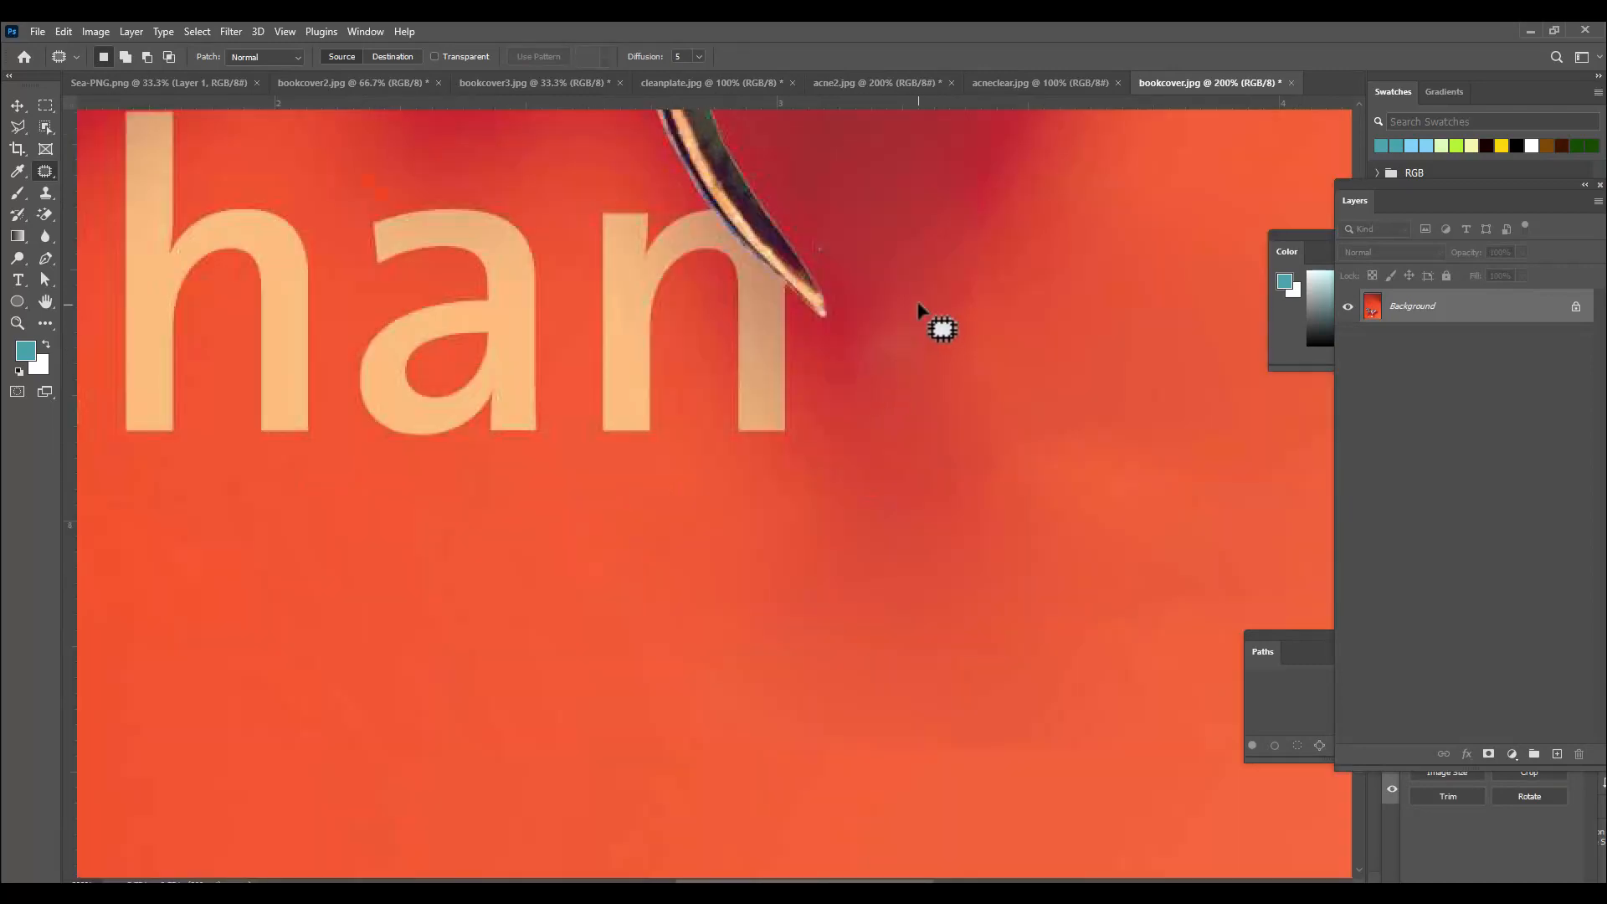
mouse_move(916, 303)
left_mouse_down()
mouse_move(861, 332)
mouse_move(887, 361)
mouse_move(926, 330)
left_mouse_up()
left_click_drag(903, 330, 902, 177)
key("ctrl+d")
scroll(690, 239, "up", 1)
mouse_move(696, 228)
left_mouse_down()
mouse_move(806, 349)
mouse_move(809, 478)
mouse_move(756, 503)
mouse_move(632, 489)
mouse_move(585, 417)
mouse_move(596, 210)
mouse_move(714, 223)
left_mouse_up()
left_click_drag(747, 310, 713, 506)
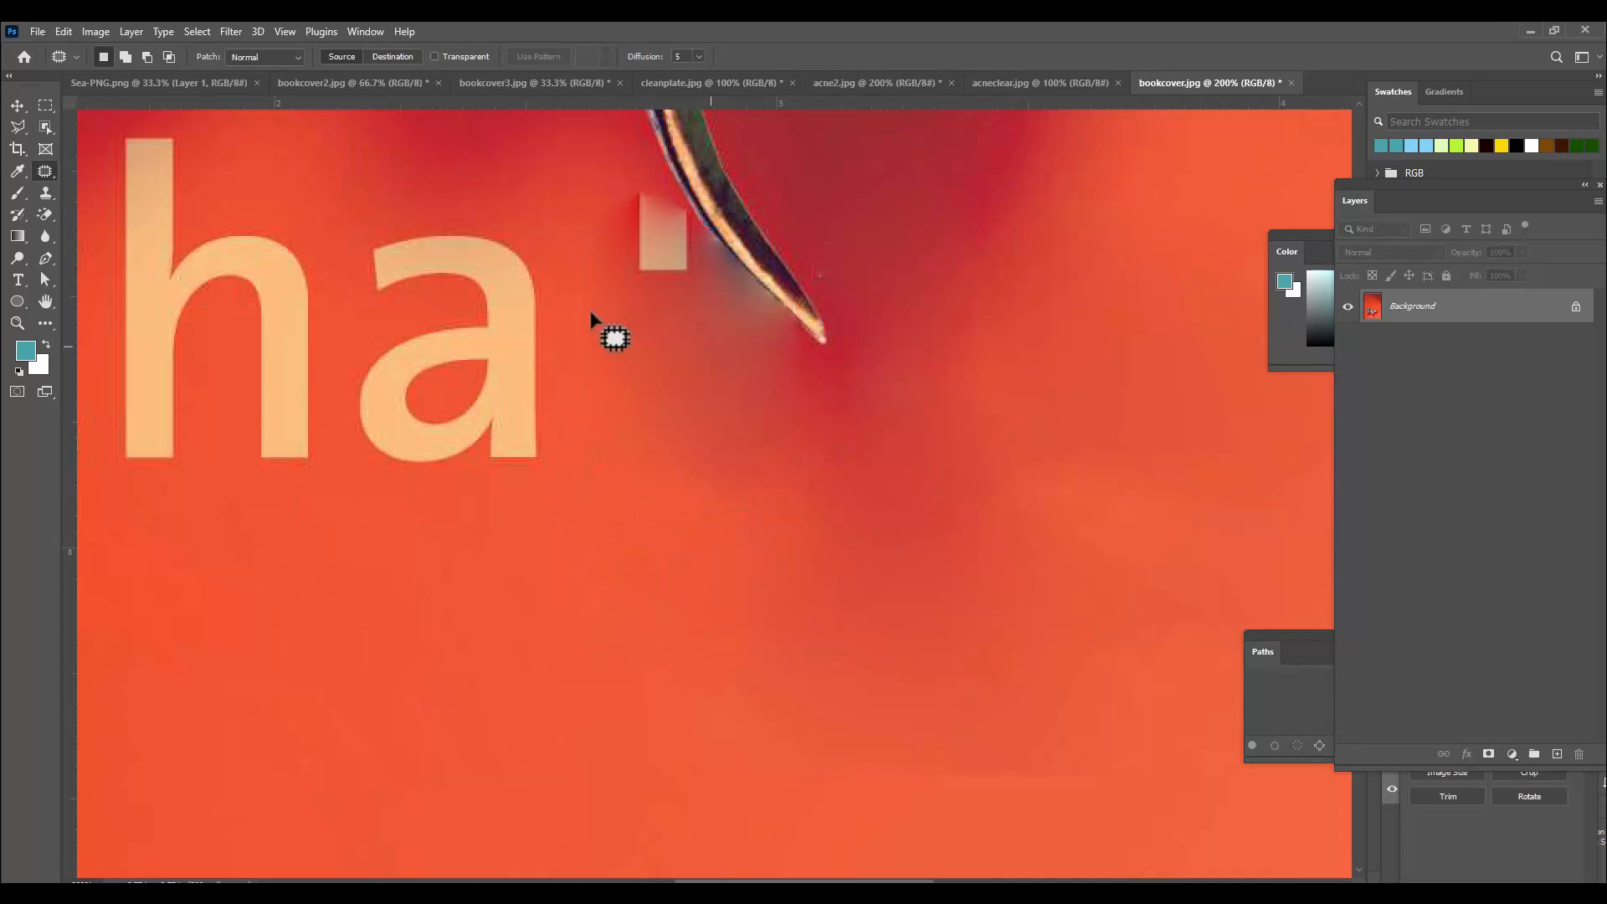
mouse_move(630, 176)
left_mouse_down()
mouse_move(704, 245)
mouse_move(687, 299)
mouse_move(629, 291)
mouse_move(605, 220)
mouse_move(592, 279)
mouse_move(583, 390)
mouse_move(628, 400)
left_mouse_up()
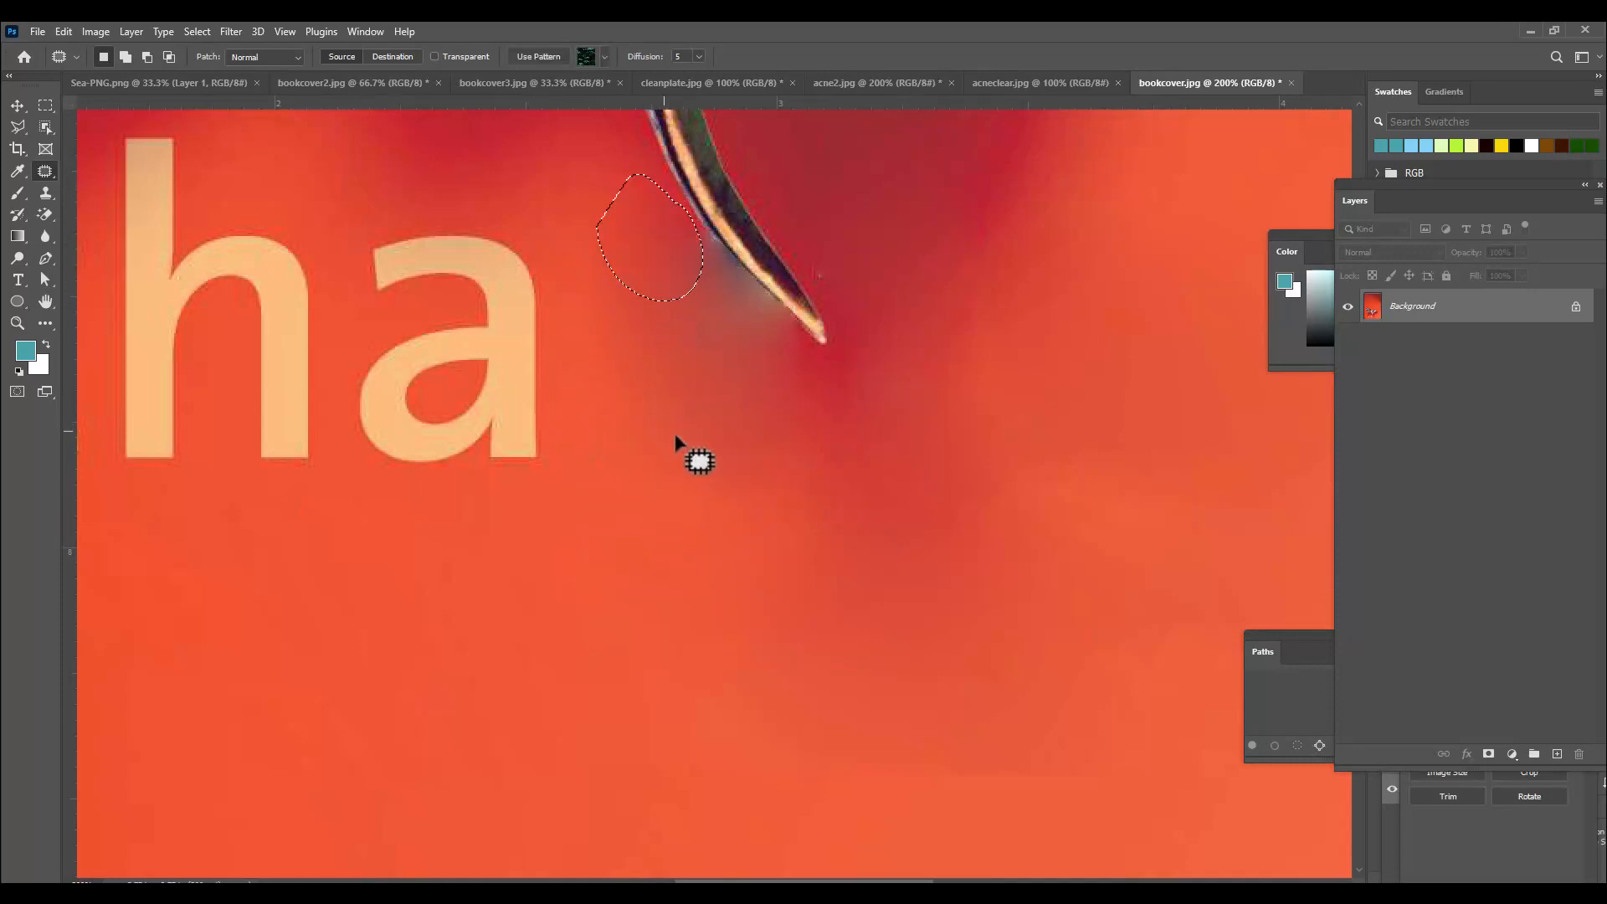
key("ctrl+d")
Patch out the letter "a" with a larger selection of plain red background.
scroll(788, 354, "up", 1)
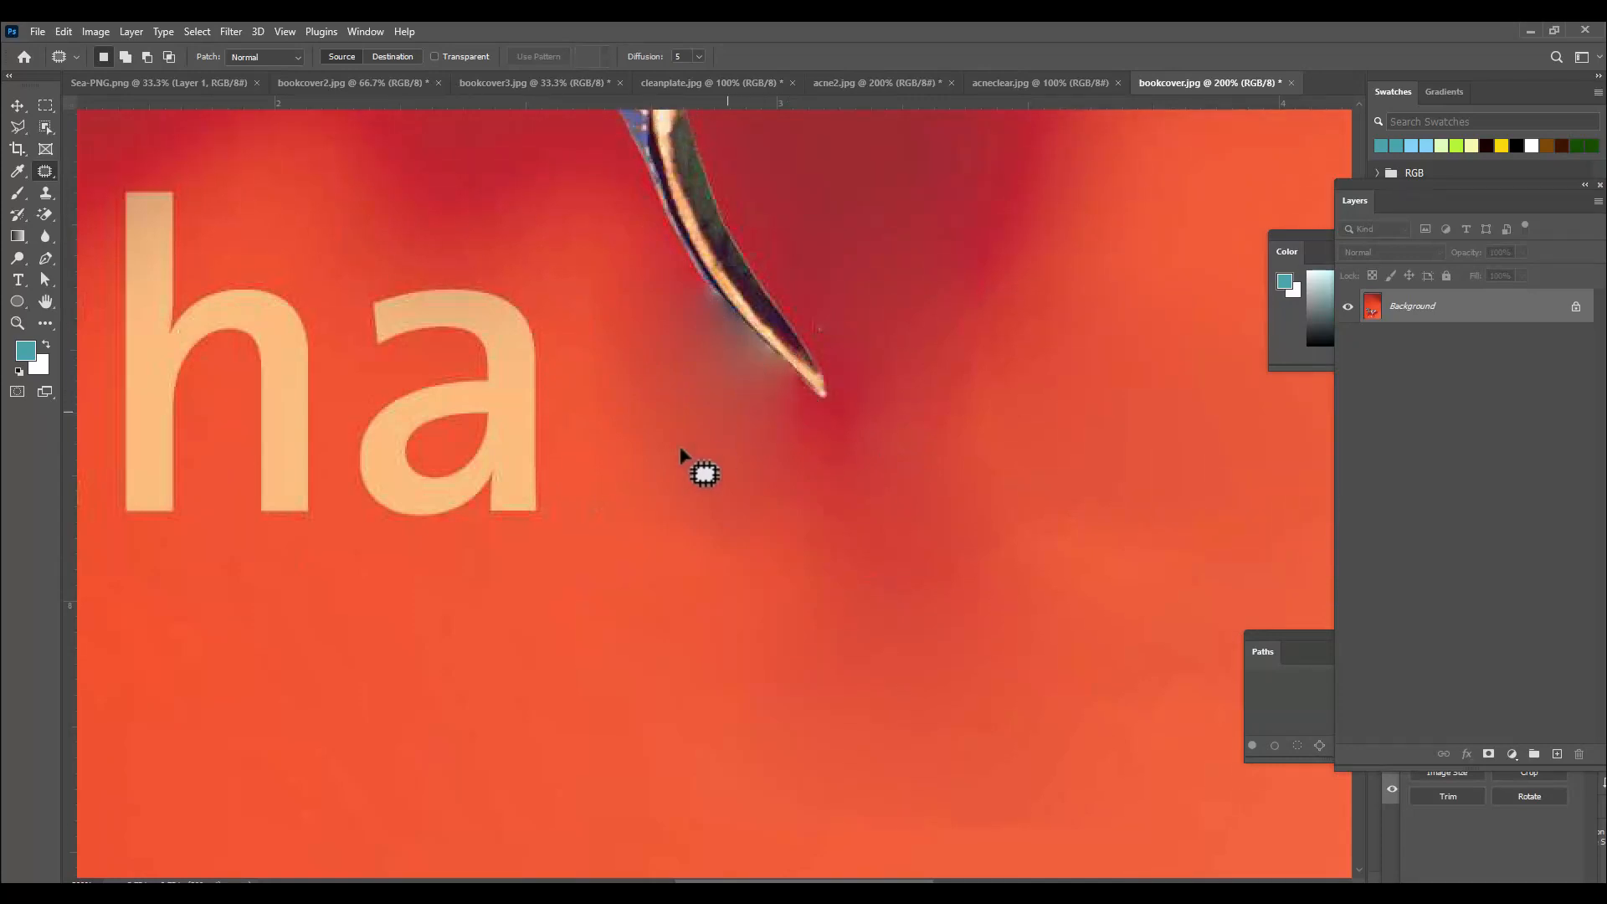
mouse_move(384, 284)
left_mouse_down()
mouse_move(499, 279)
mouse_move(520, 304)
mouse_move(549, 376)
mouse_move(558, 530)
mouse_move(409, 554)
mouse_move(355, 532)
mouse_move(326, 471)
mouse_move(359, 298)
left_mouse_up()
left_click_drag(503, 438, 814, 699)
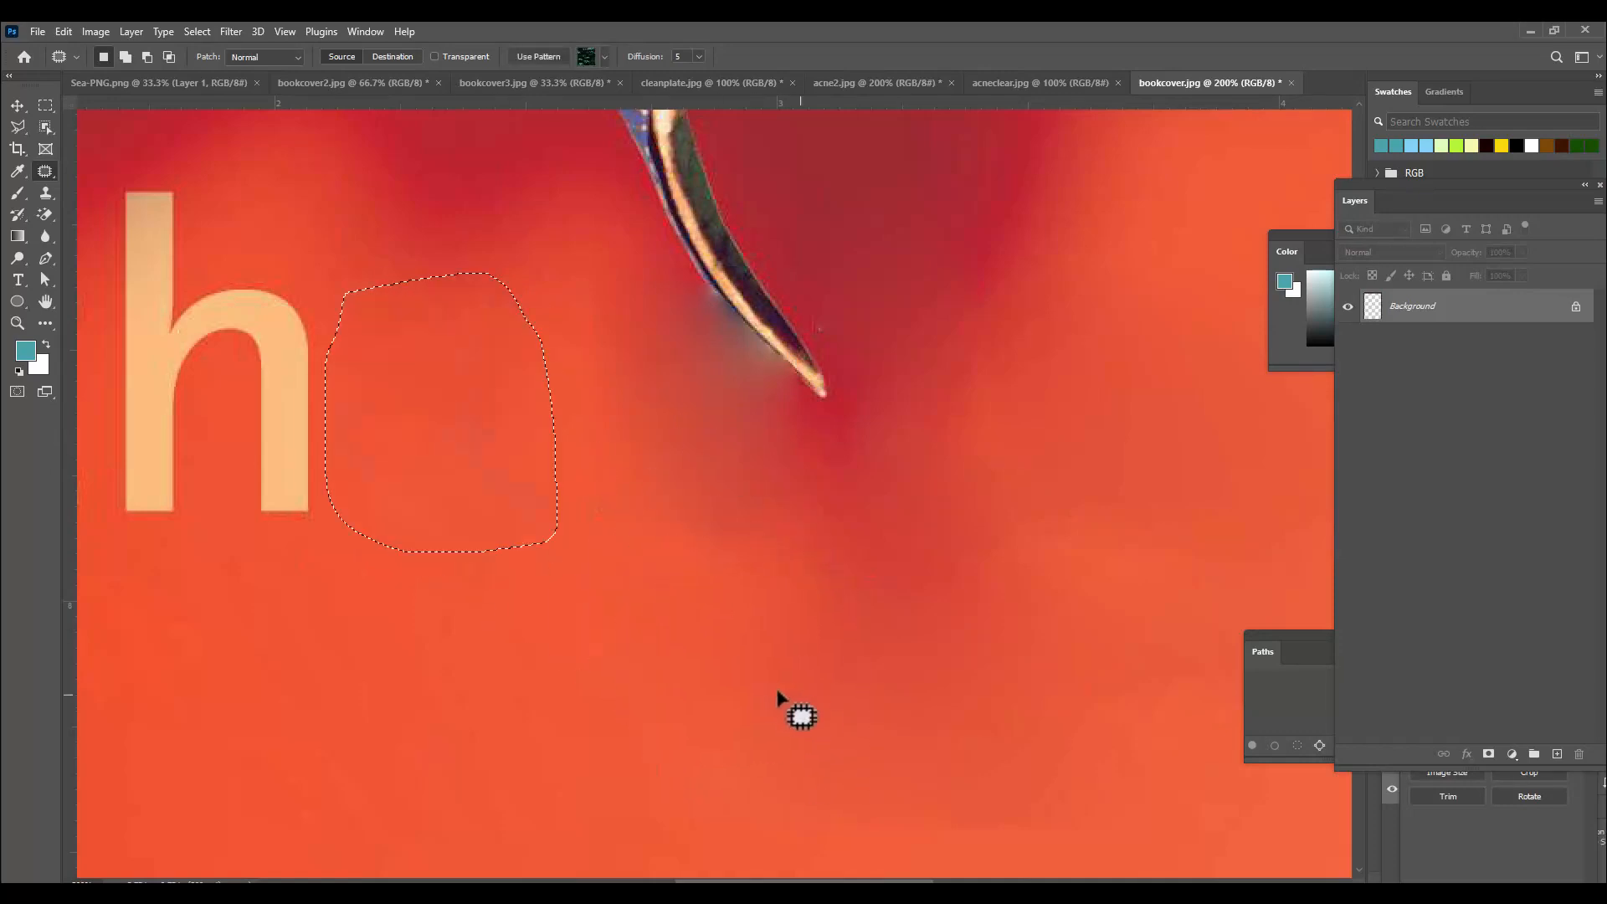
key("ctrl+d")
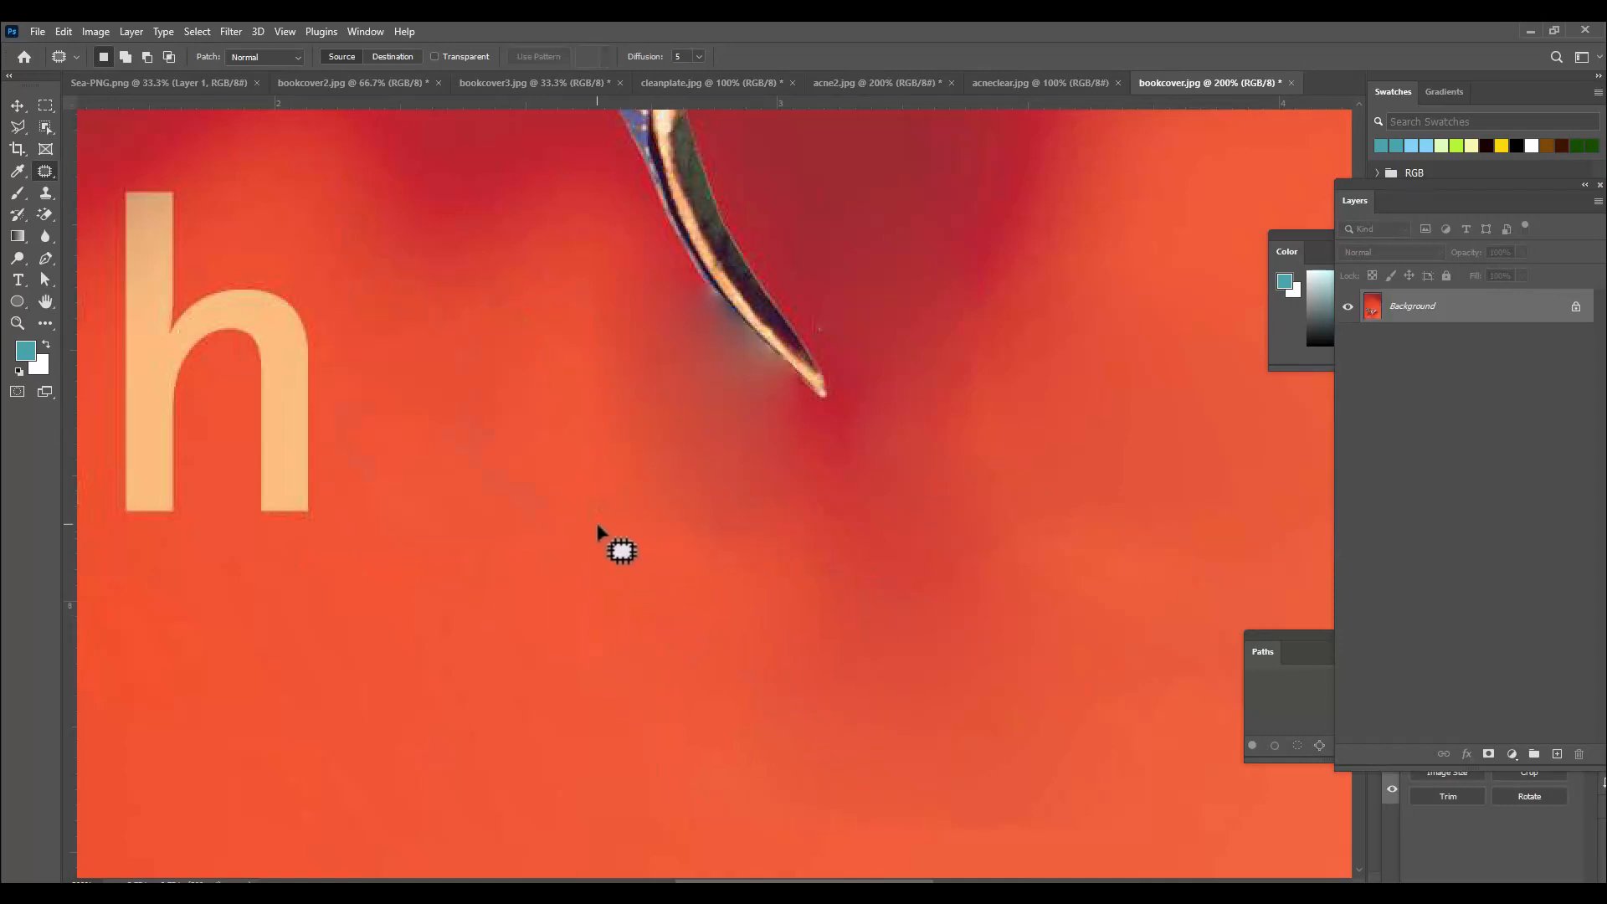
Patch away the letter "h" using red background from below it.
key("ctrl+minus")
key("ctrl+minus")
key("ctrl+plus")
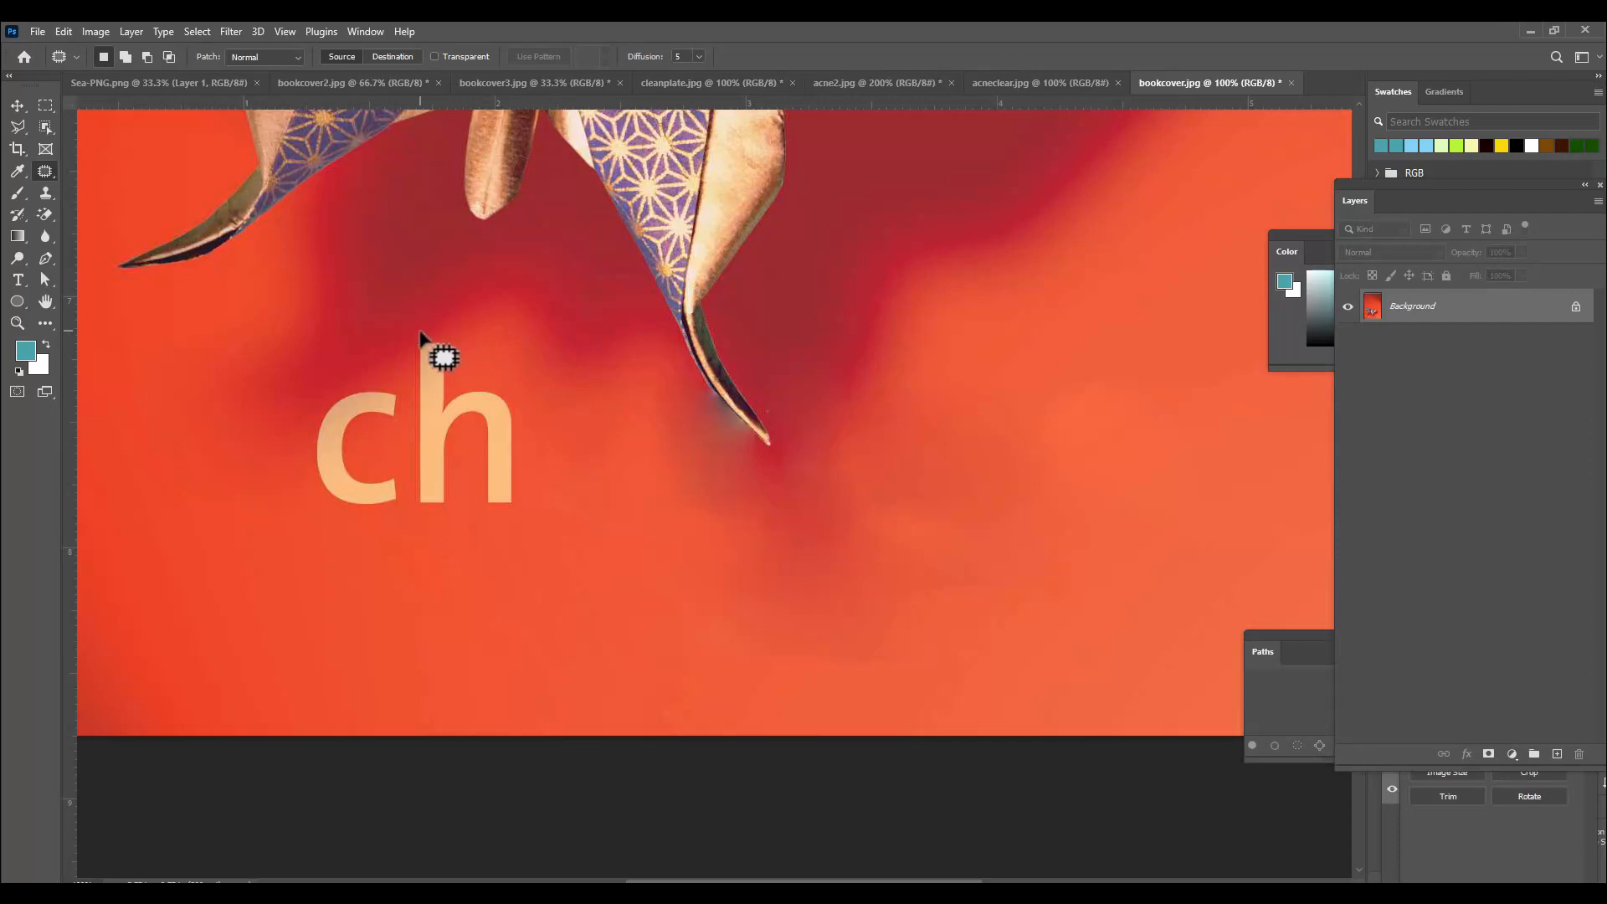
mouse_move(465, 368)
left_mouse_down()
mouse_move(535, 420)
mouse_move(534, 516)
mouse_move(469, 552)
mouse_move(406, 517)
mouse_move(424, 355)
left_mouse_up()
left_click_drag(536, 448, 688, 526)
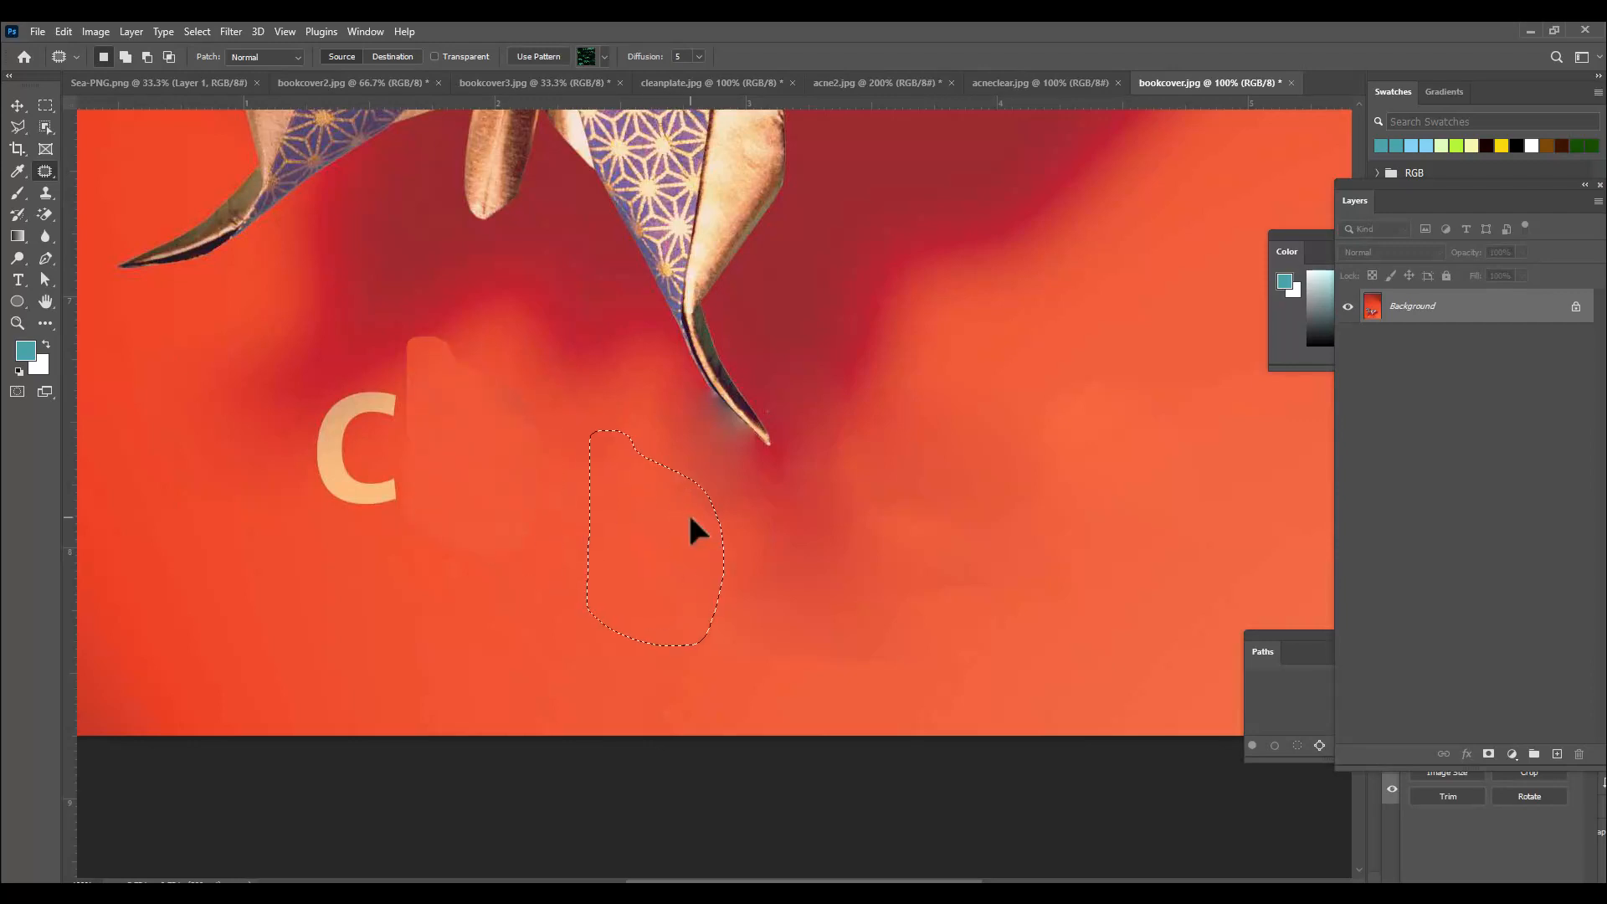
key("ctrl+d")
Patch out the last letter "c" and zoom out to the whole cover.
mouse_move(341, 385)
left_mouse_down()
mouse_move(405, 391)
mouse_move(416, 479)
mouse_move(359, 531)
mouse_move(309, 445)
mouse_move(341, 387)
mouse_move(525, 531)
left_mouse_up()
key("ctrl+d")
key("ctrl+minus")
key("ctrl+minus")
key("ctrl+minus")
key("ctrl+minus")
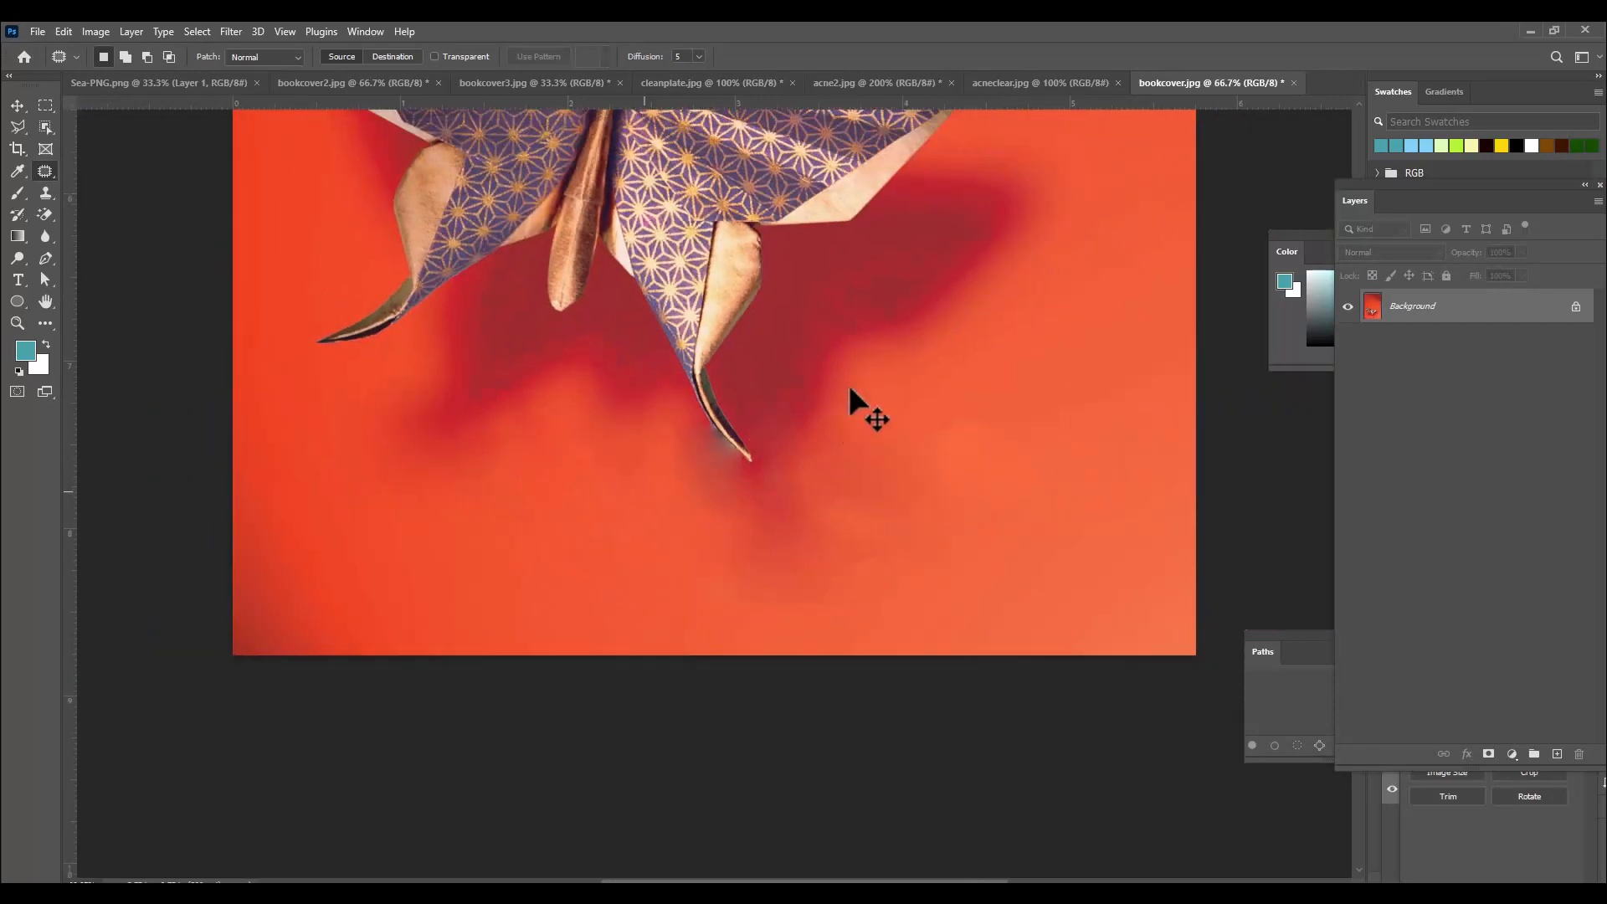
Add a text layer reading "My story" in the upper part of the cover.
left_click(20, 283)
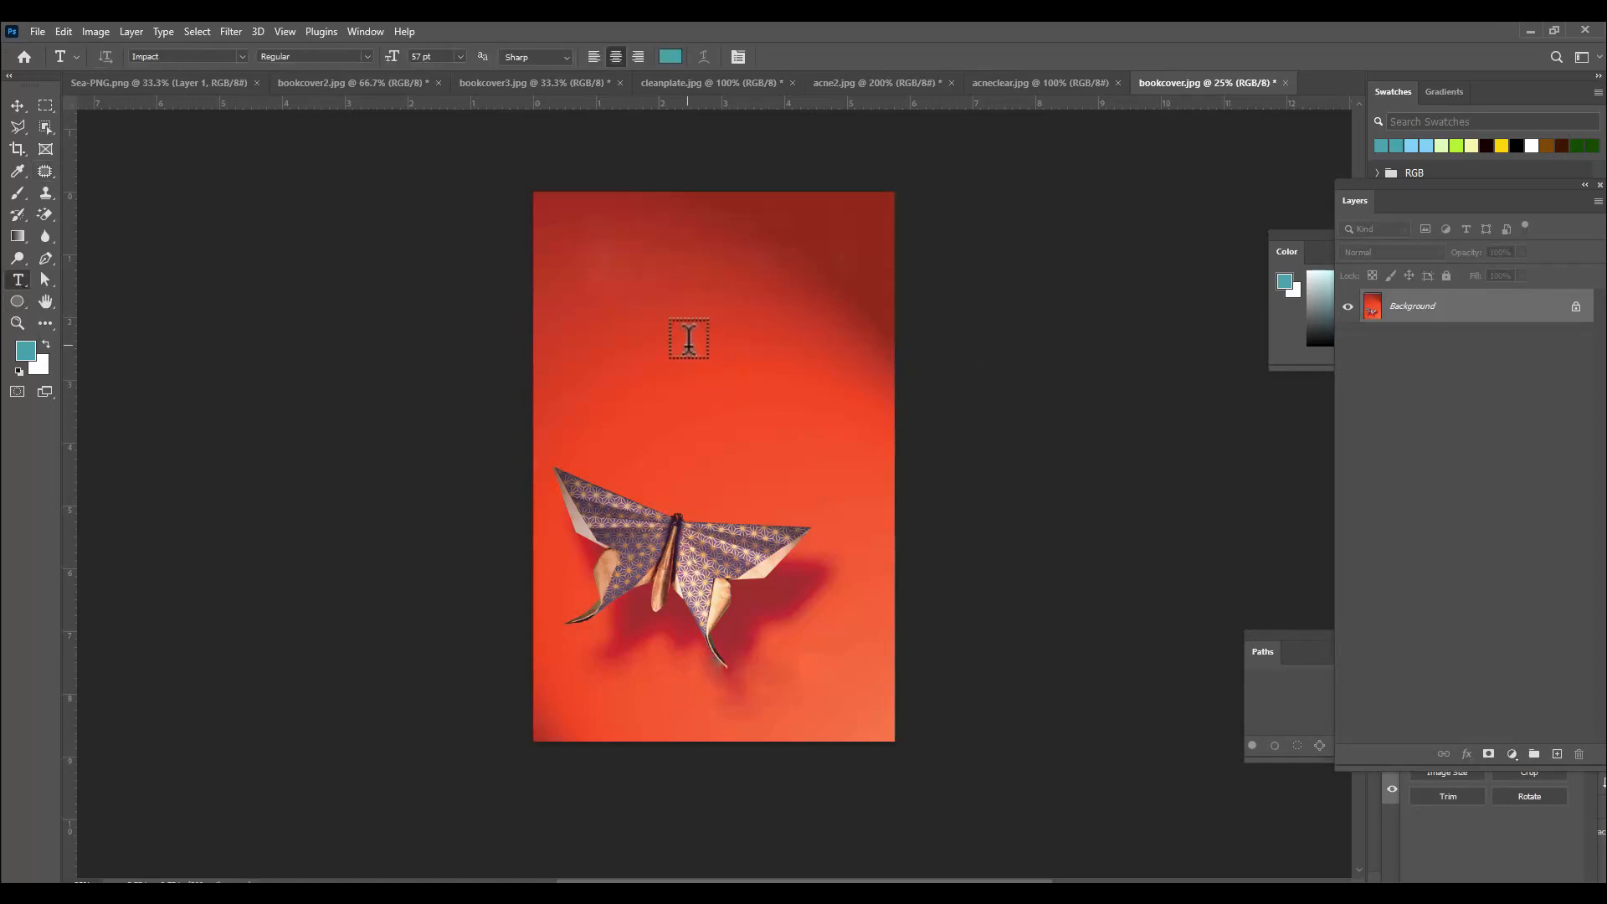
left_click(689, 339)
key("BackSpace")
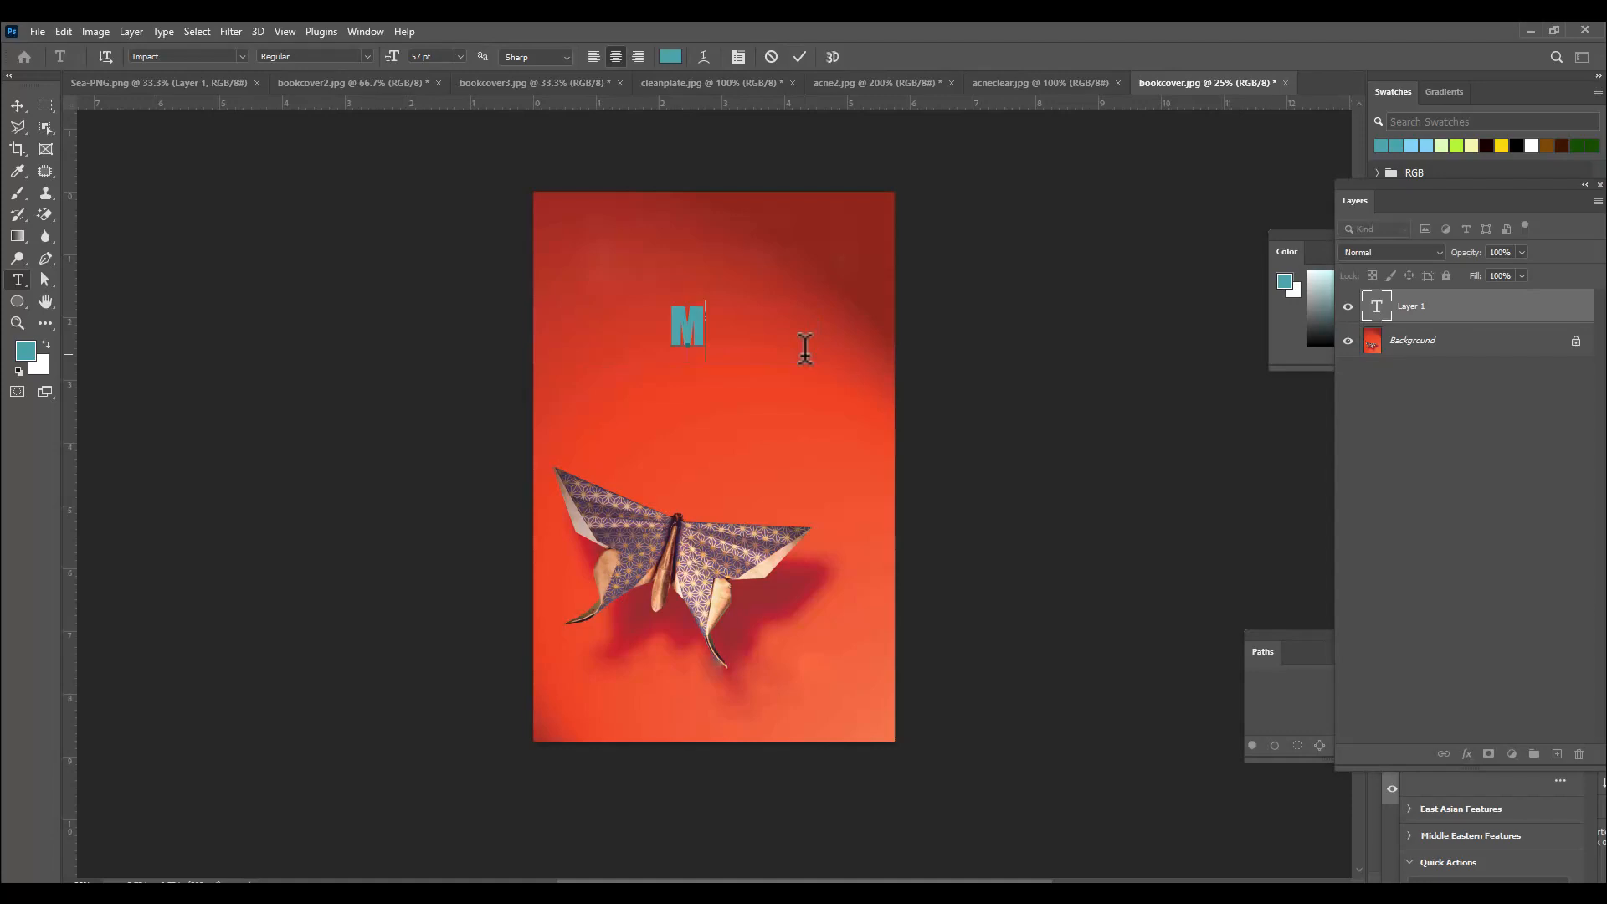
type("My story")
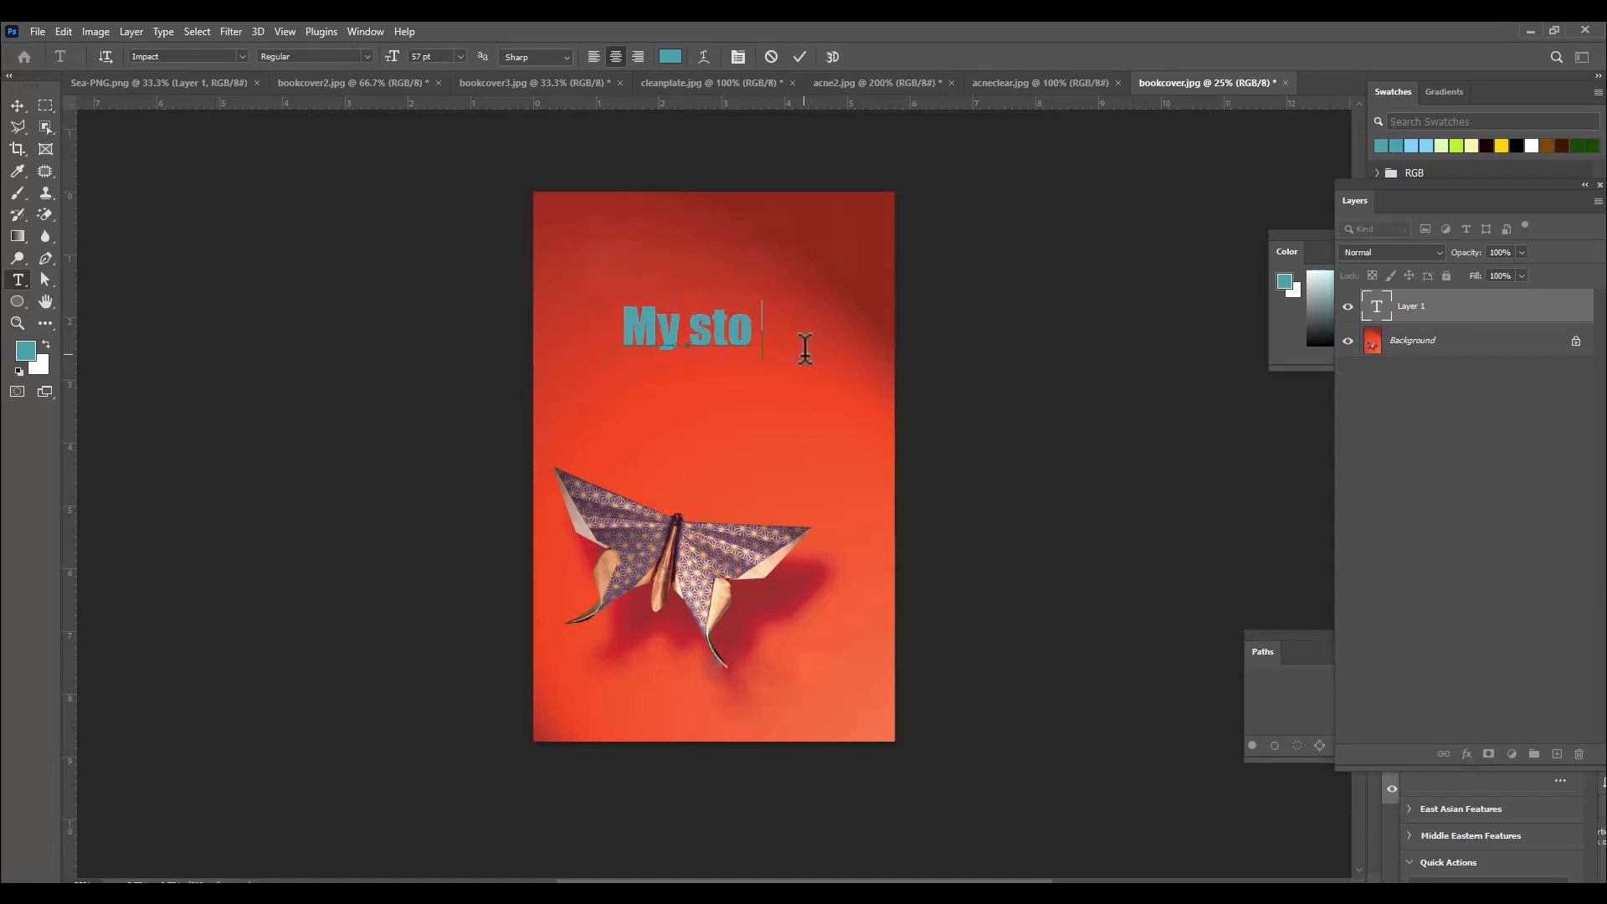
Color the "My story" text white (ffffff) and move it up to the top of the cover.
double_click(1376, 313)
left_click(670, 57)
type("ffffff")
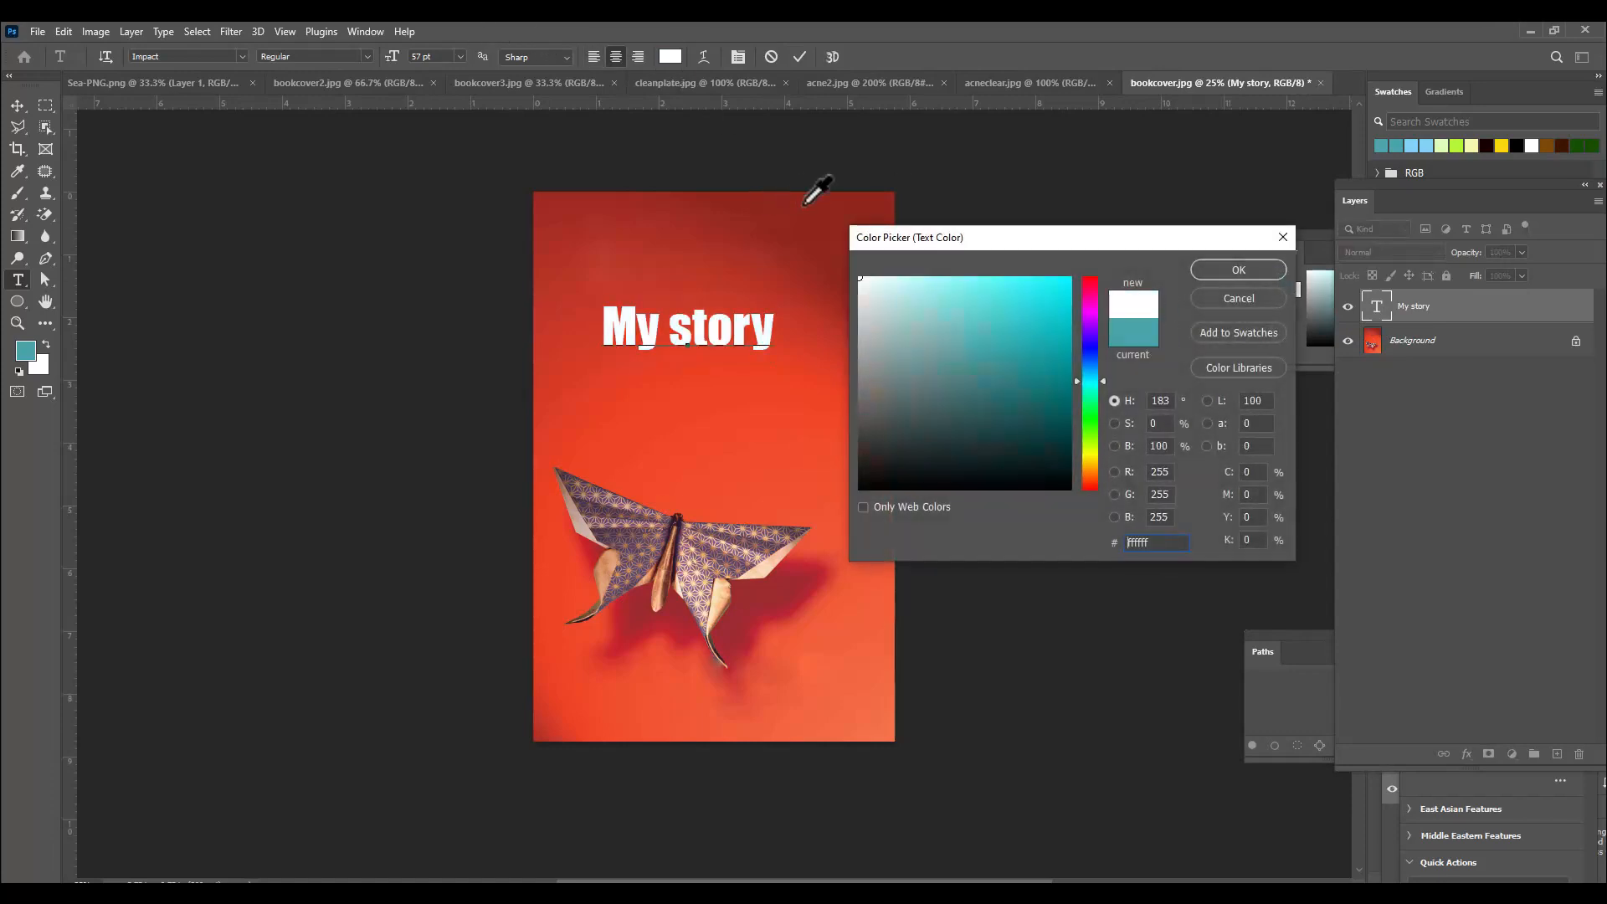
key("Return")
left_click(18, 105)
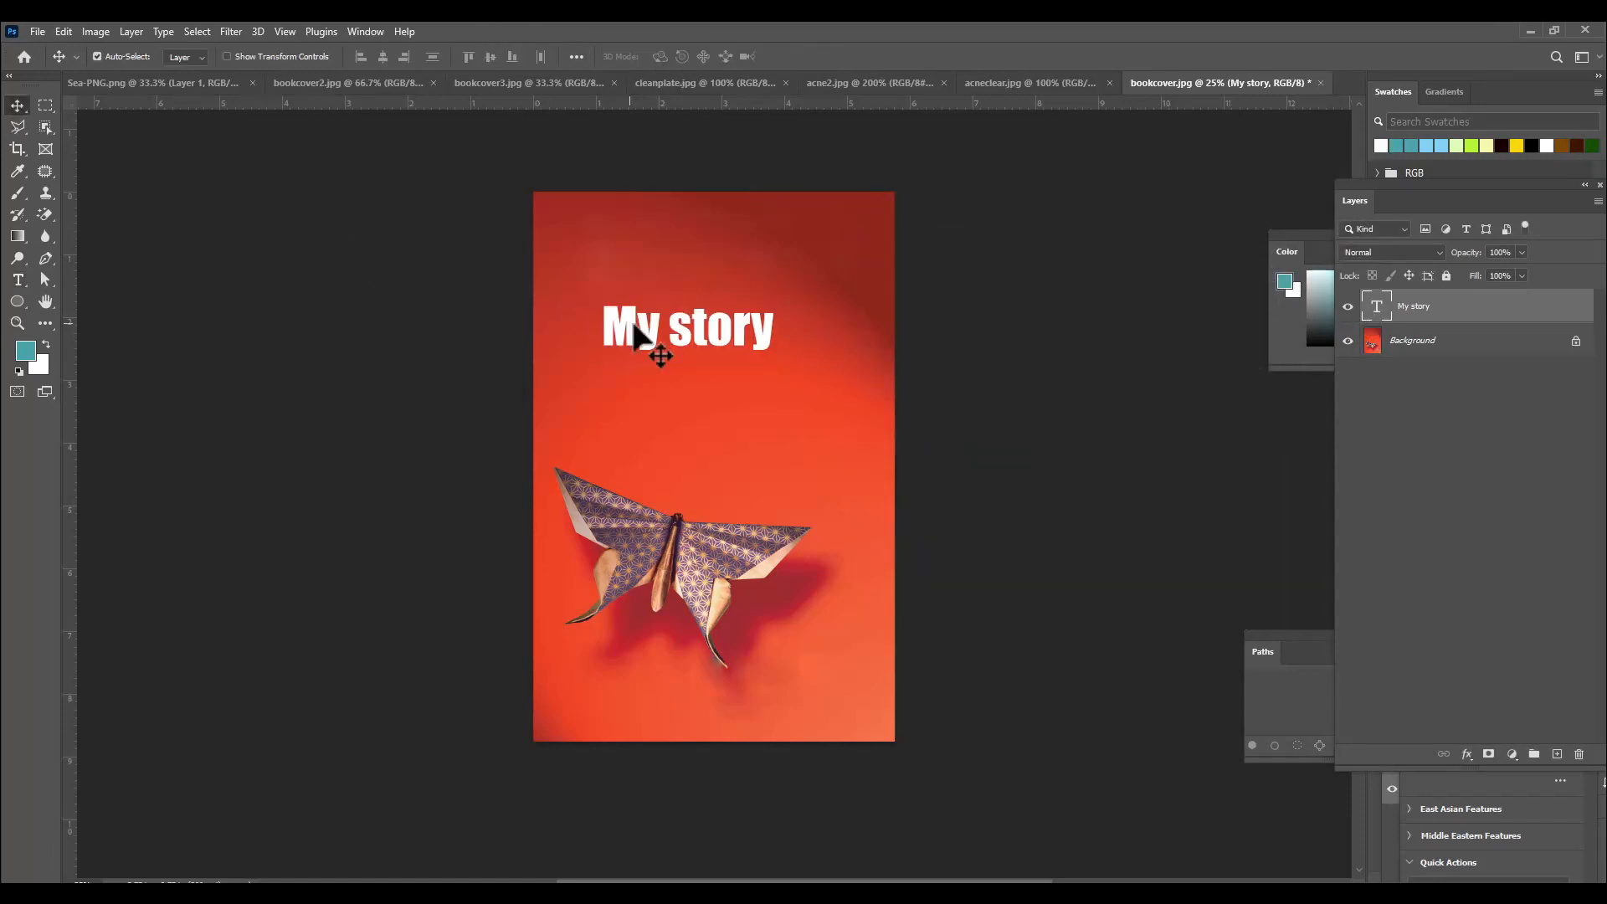
left_click_drag(691, 334, 723, 244)
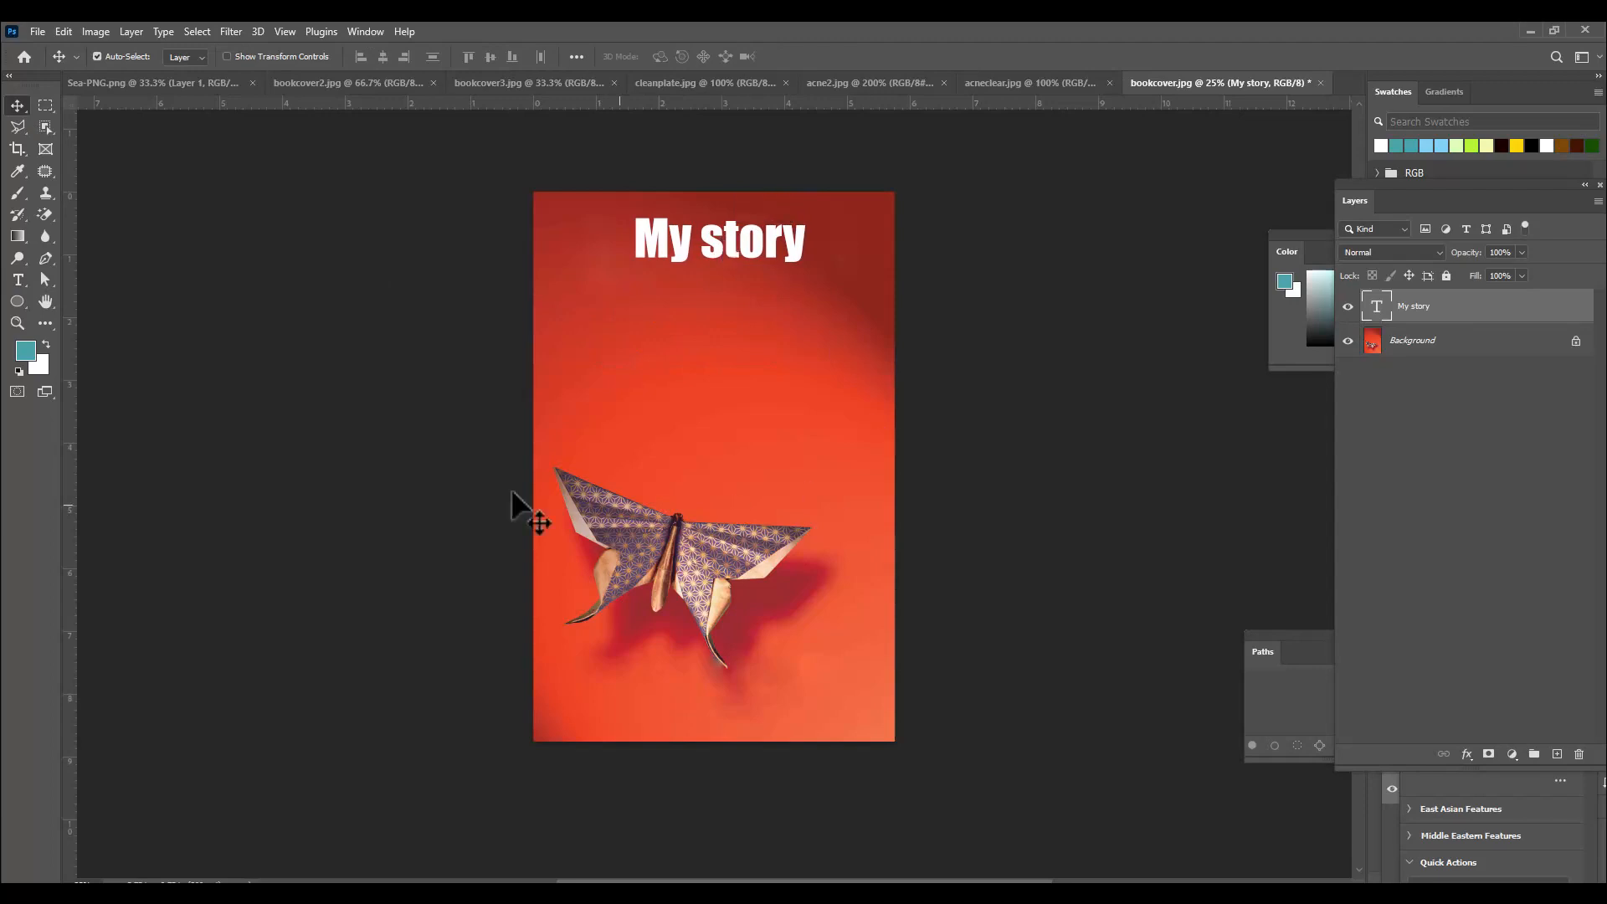
Add a text layer near the bottom of the cover reading "By" followed by the author's name.
left_click(16, 282)
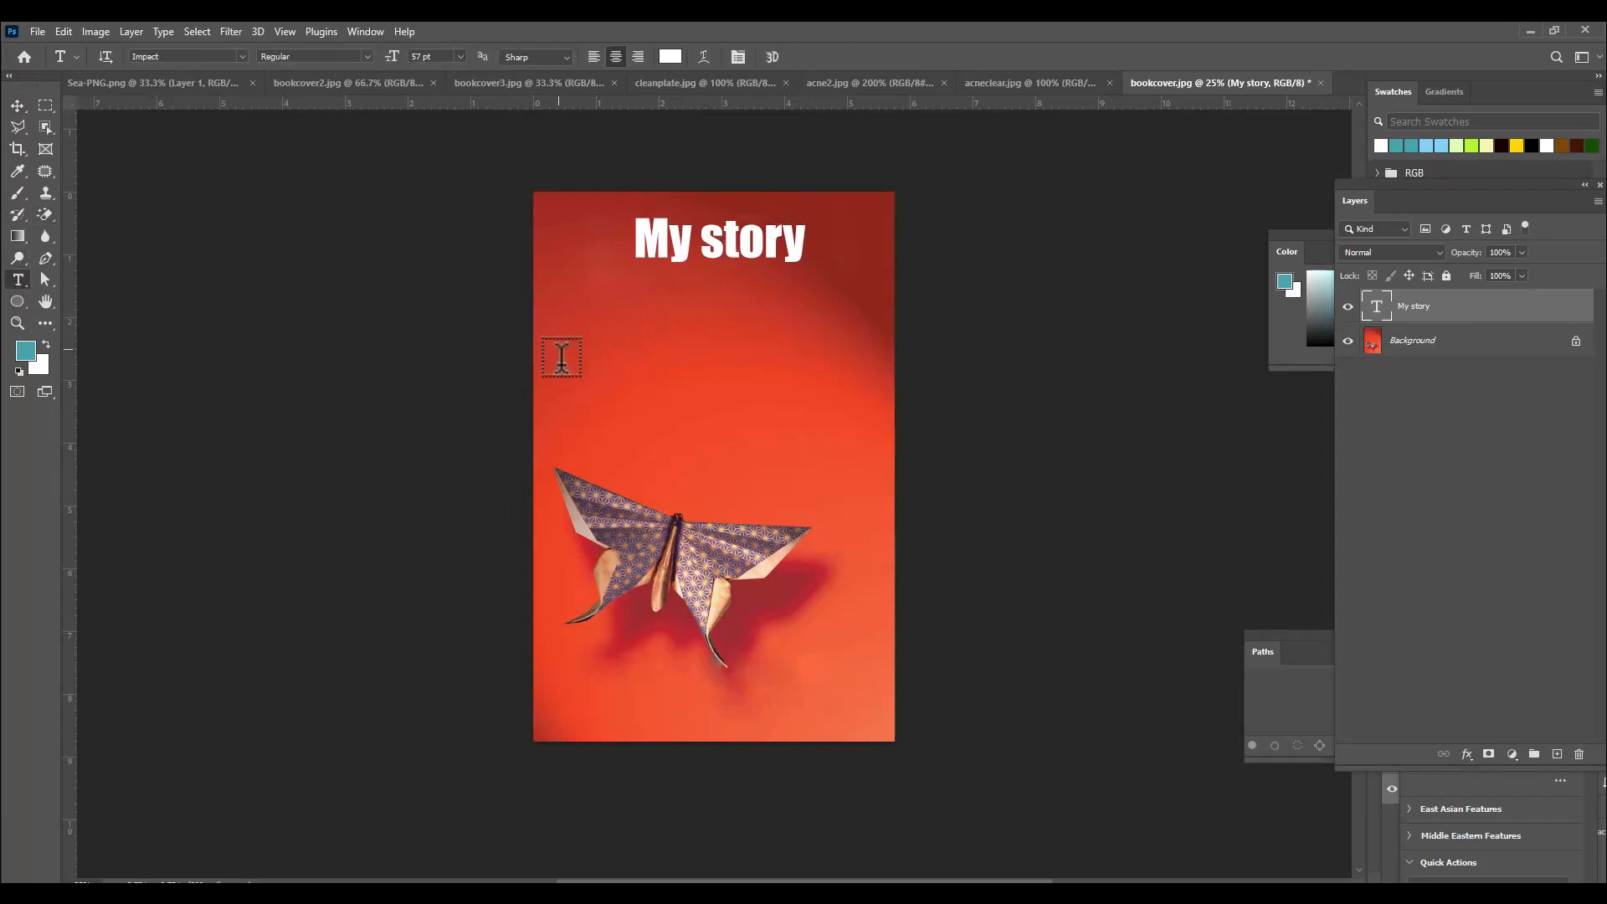
left_click(641, 698)
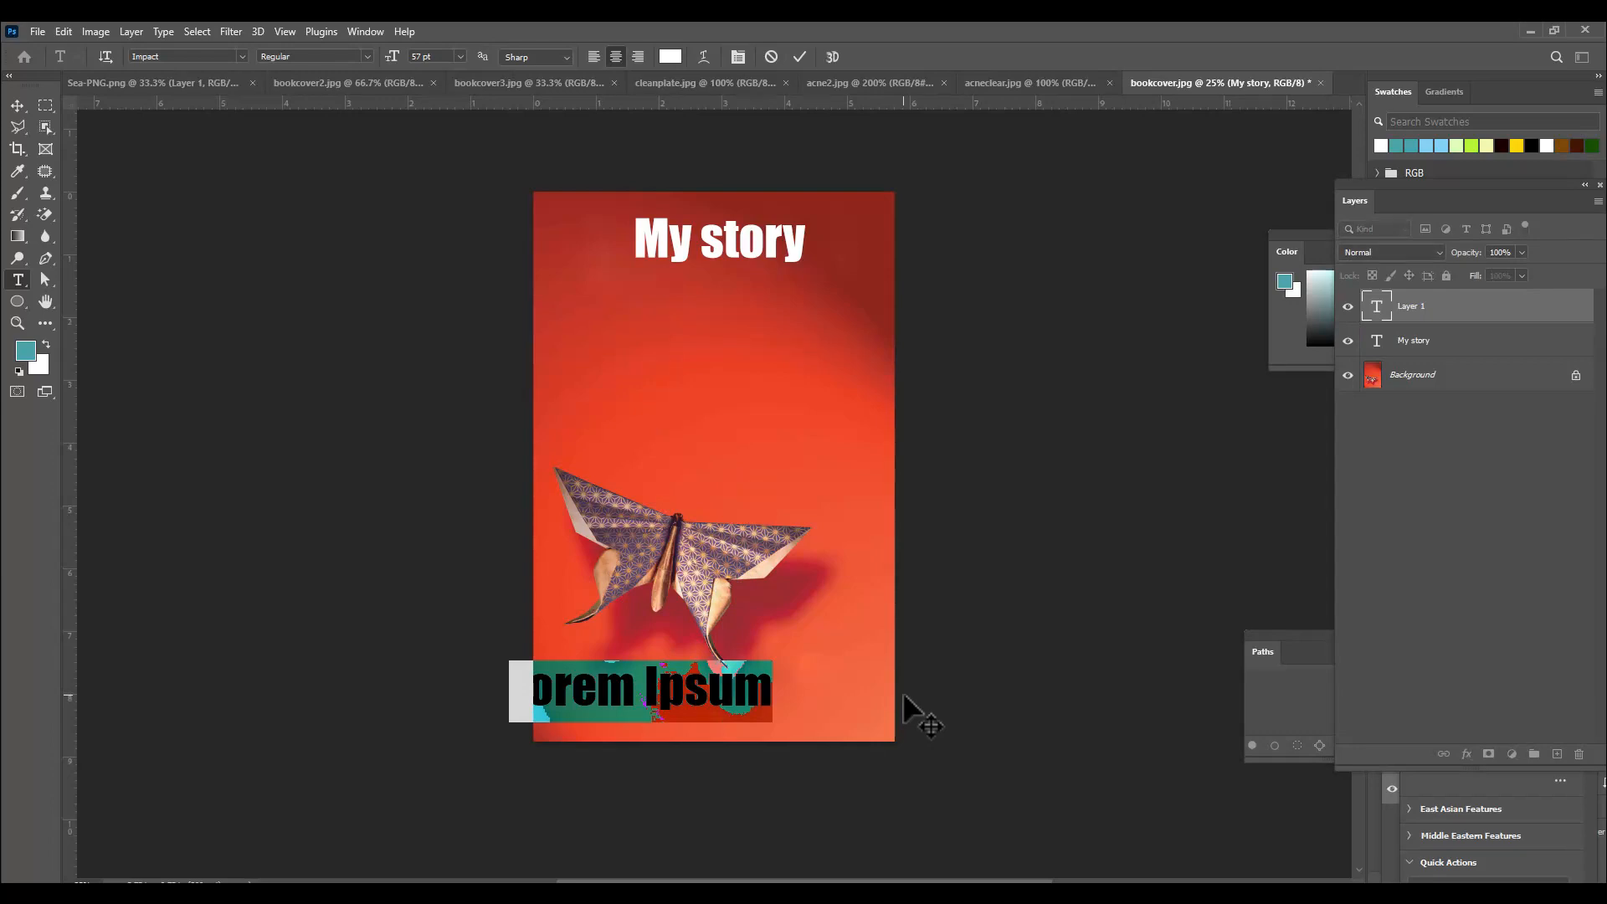
type("b")
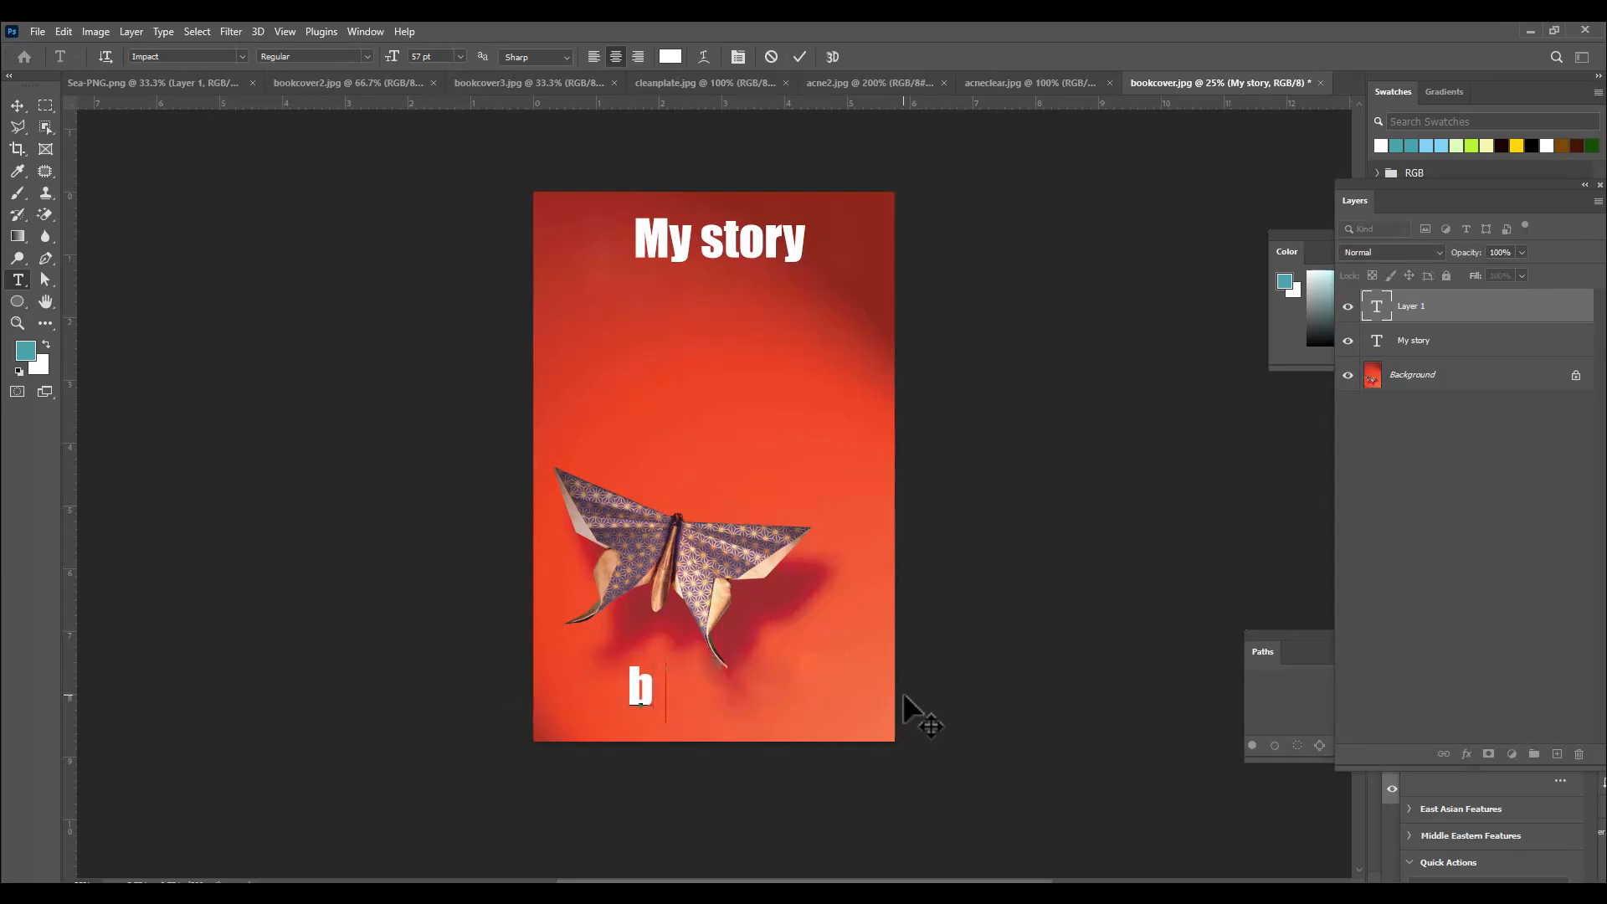
type("Yy Rsrao")
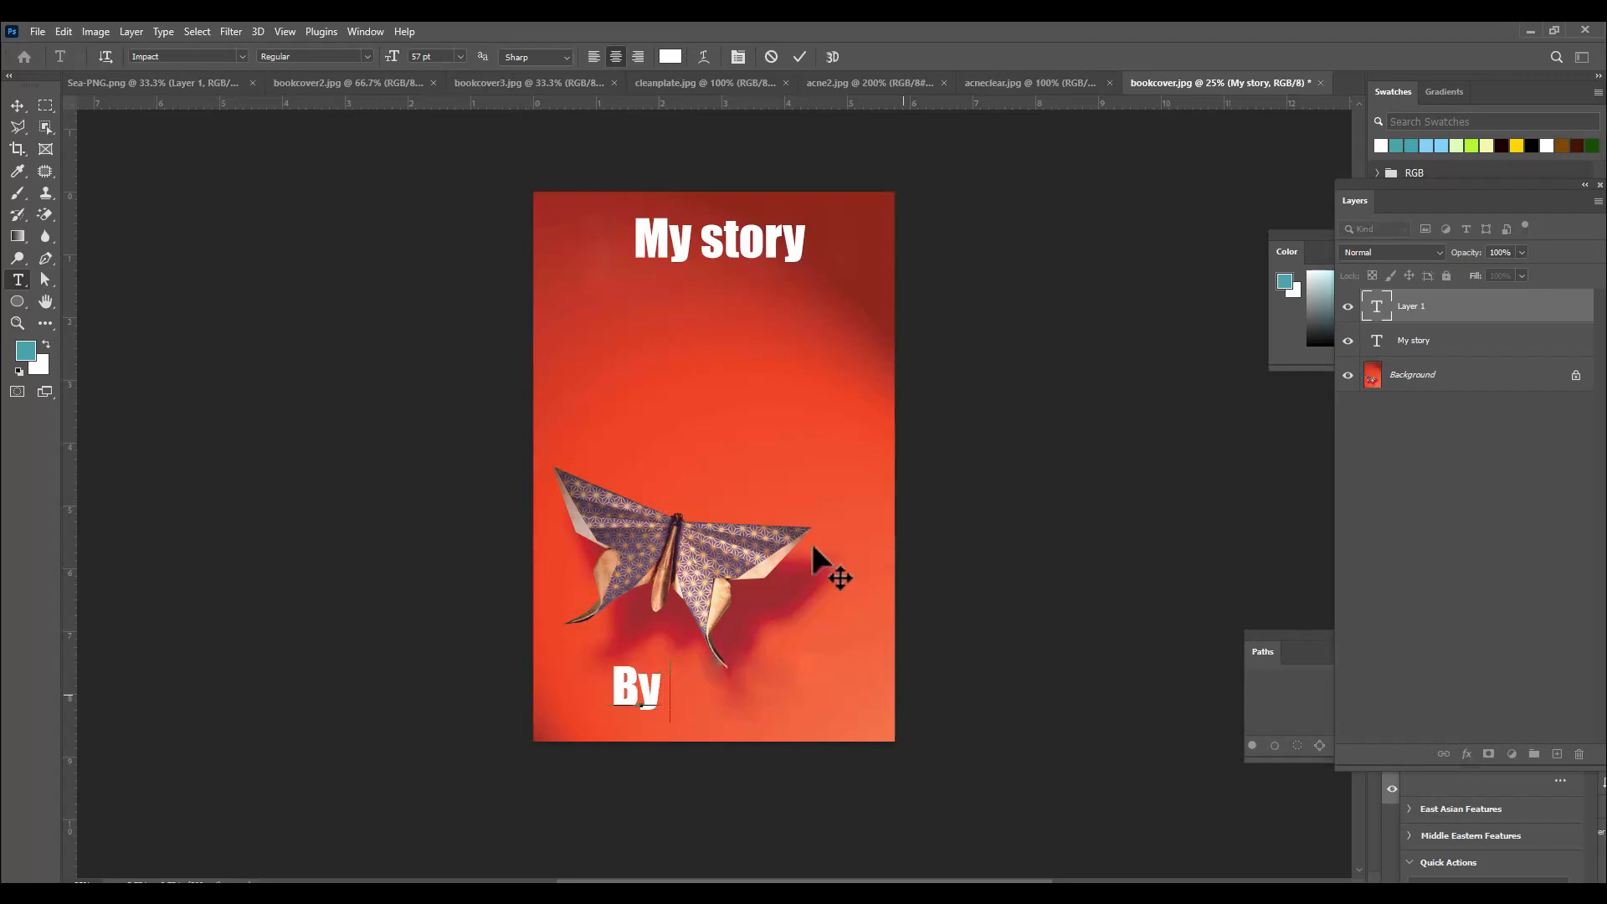
Add a second text layer reading "Based on True story" just below the title.
left_click(678, 316)
type("Based on ")
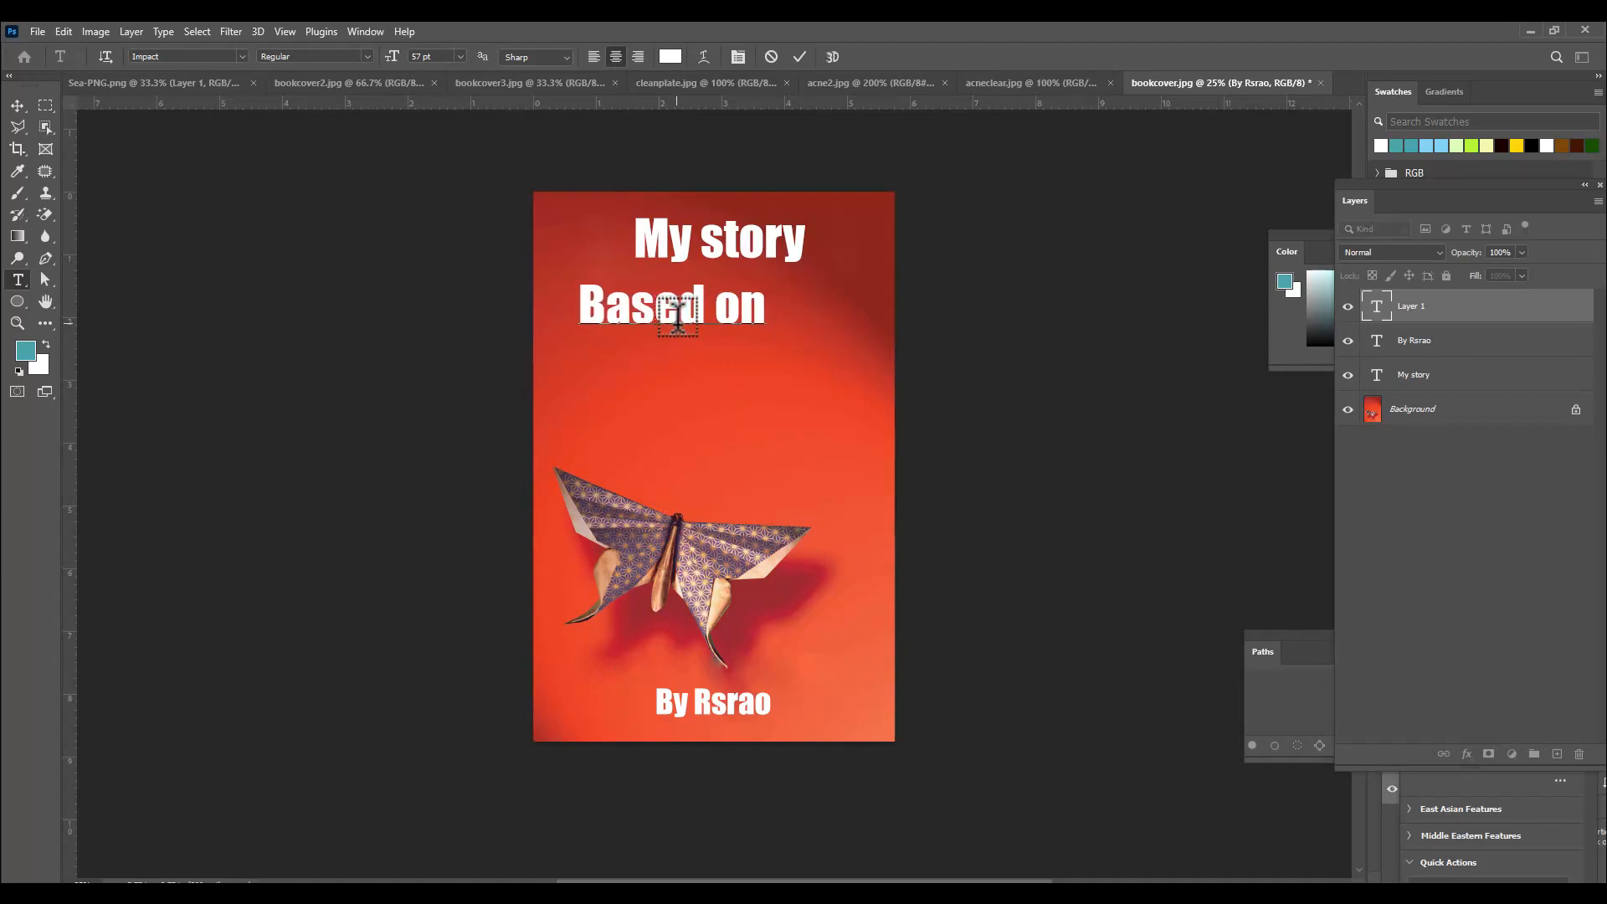
type("True ")
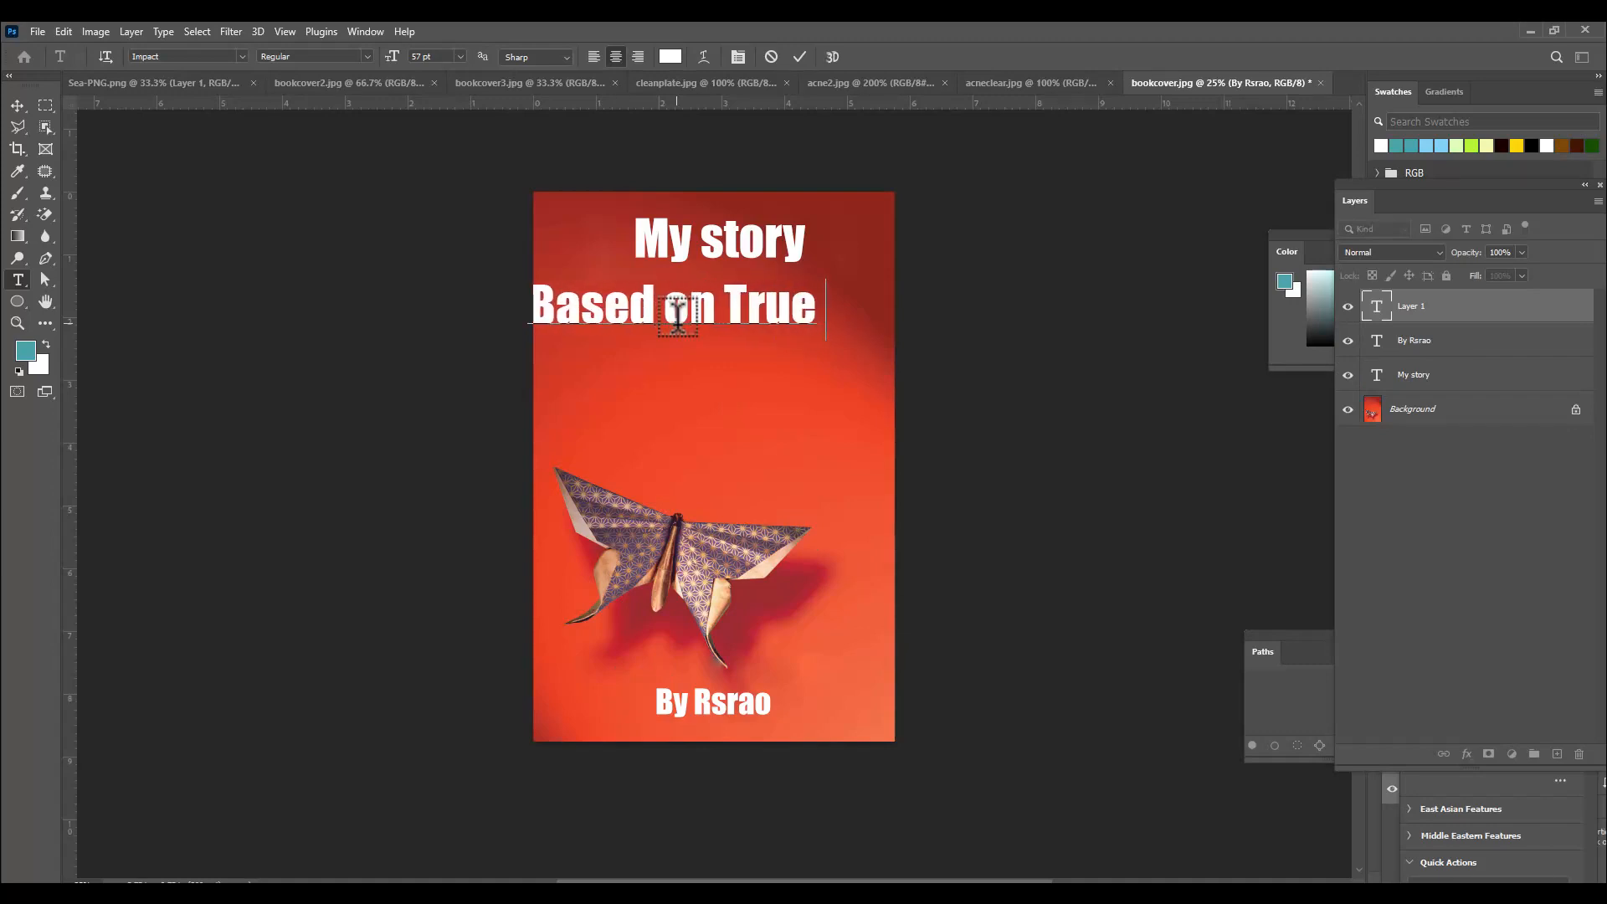
type("story")
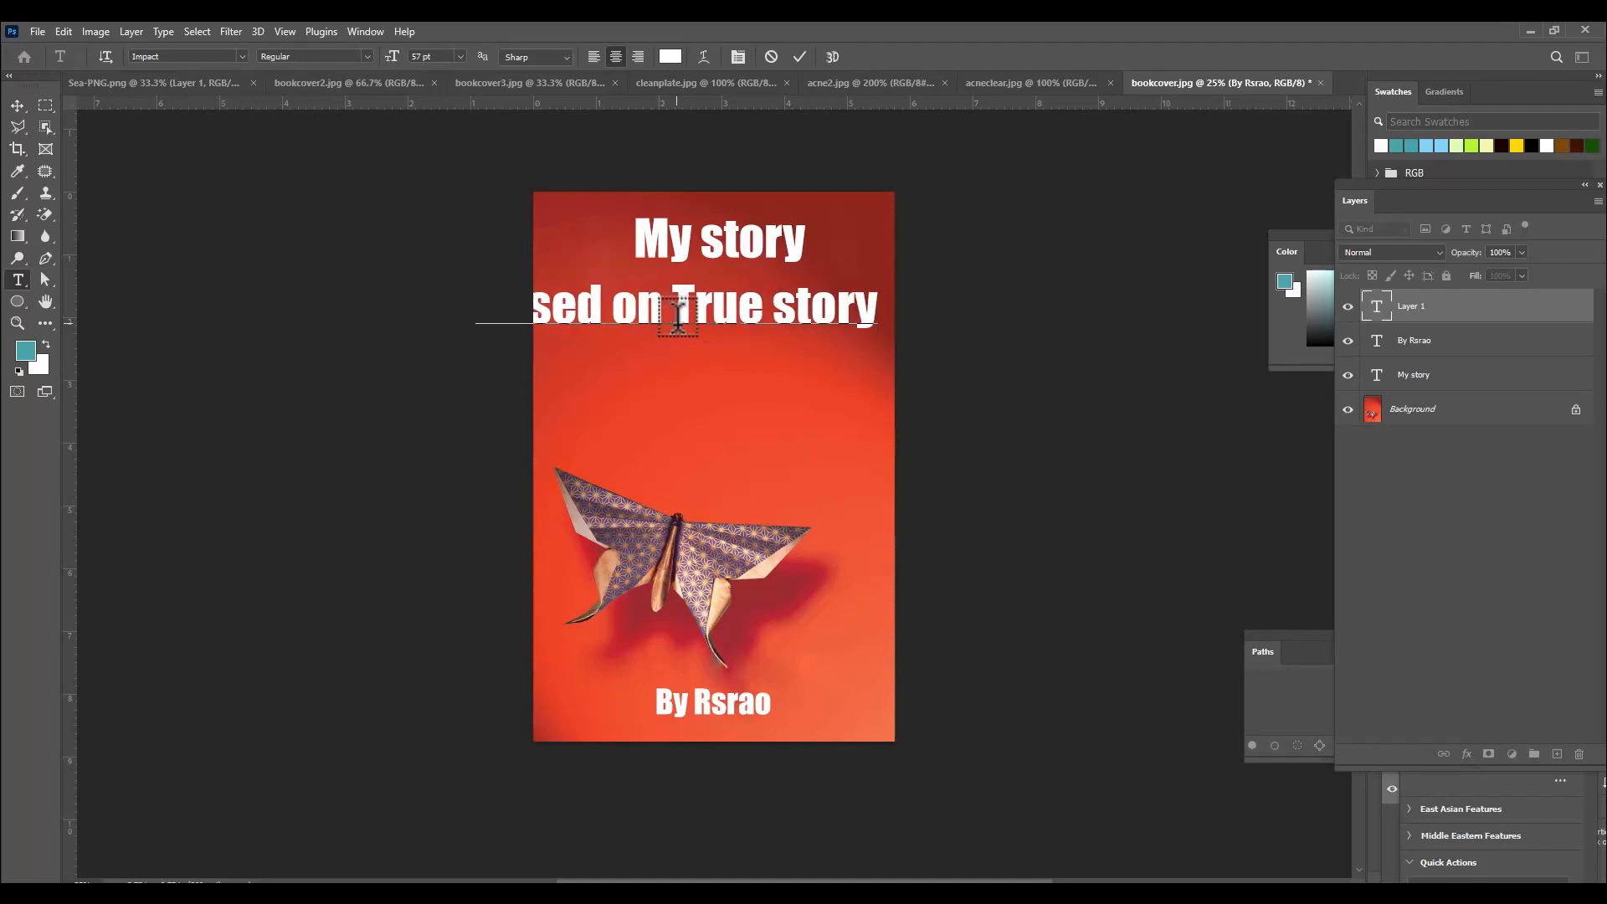
left_click(12, 103)
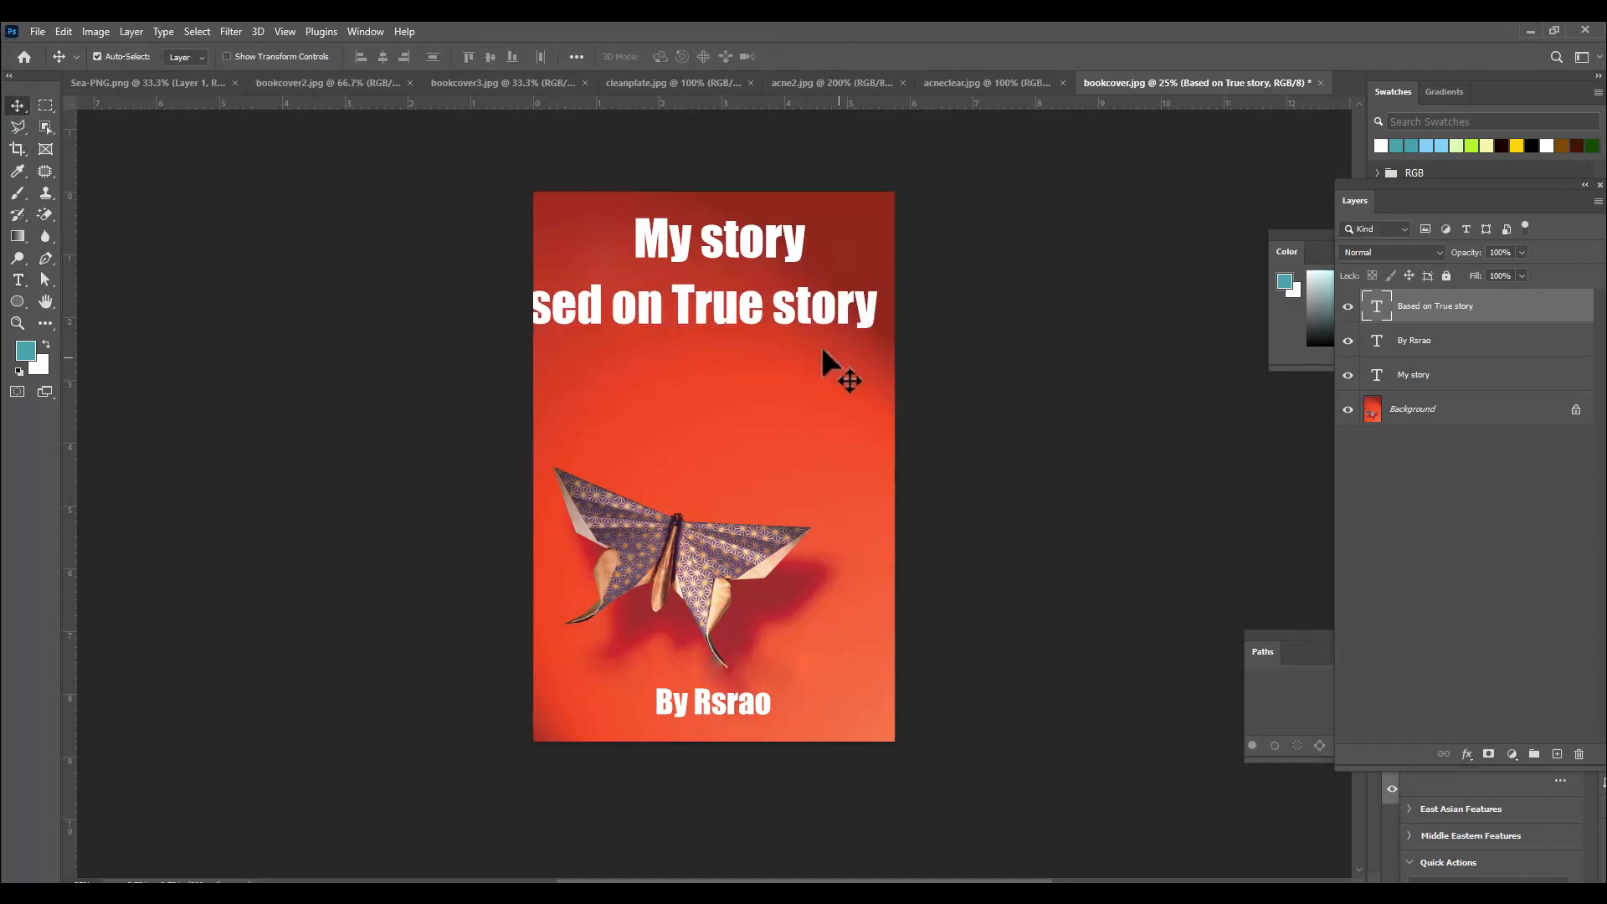
Move and scale down the "Based on True story" text so it fits centered under the title.
left_click_drag(766, 310, 819, 323)
key("ctrl+t")
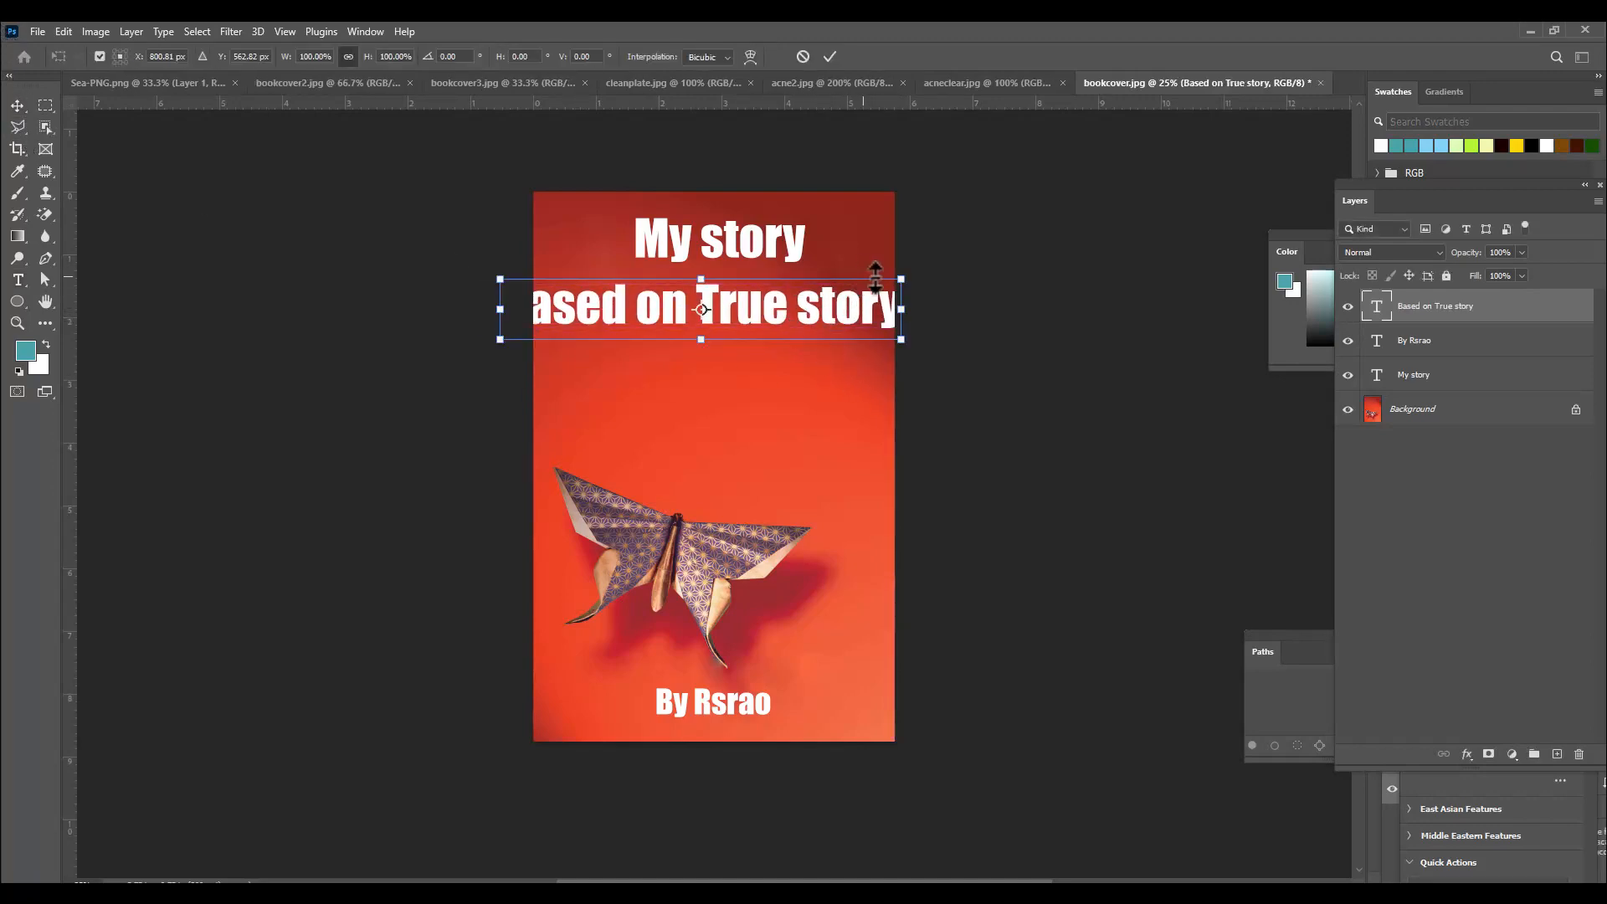
left_click_drag(902, 277, 770, 329)
left_click(779, 243)
Scale the "My story" title up slightly with Free Transform and commit it.
key("ctrl+t")
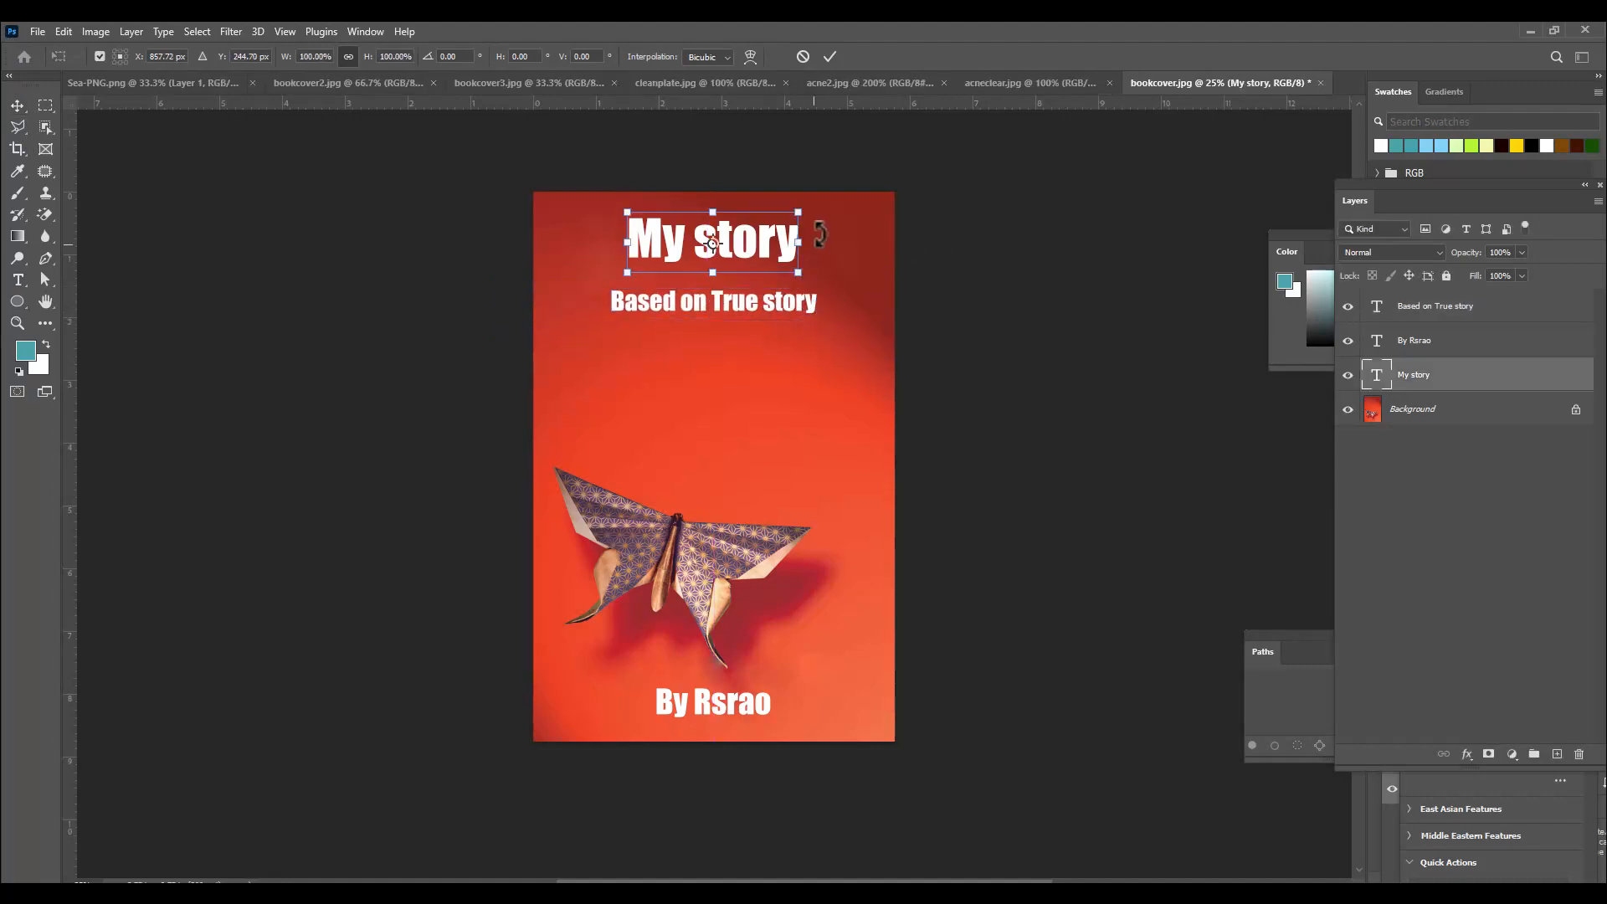
left_click_drag(802, 207, 854, 188)
key("Return")
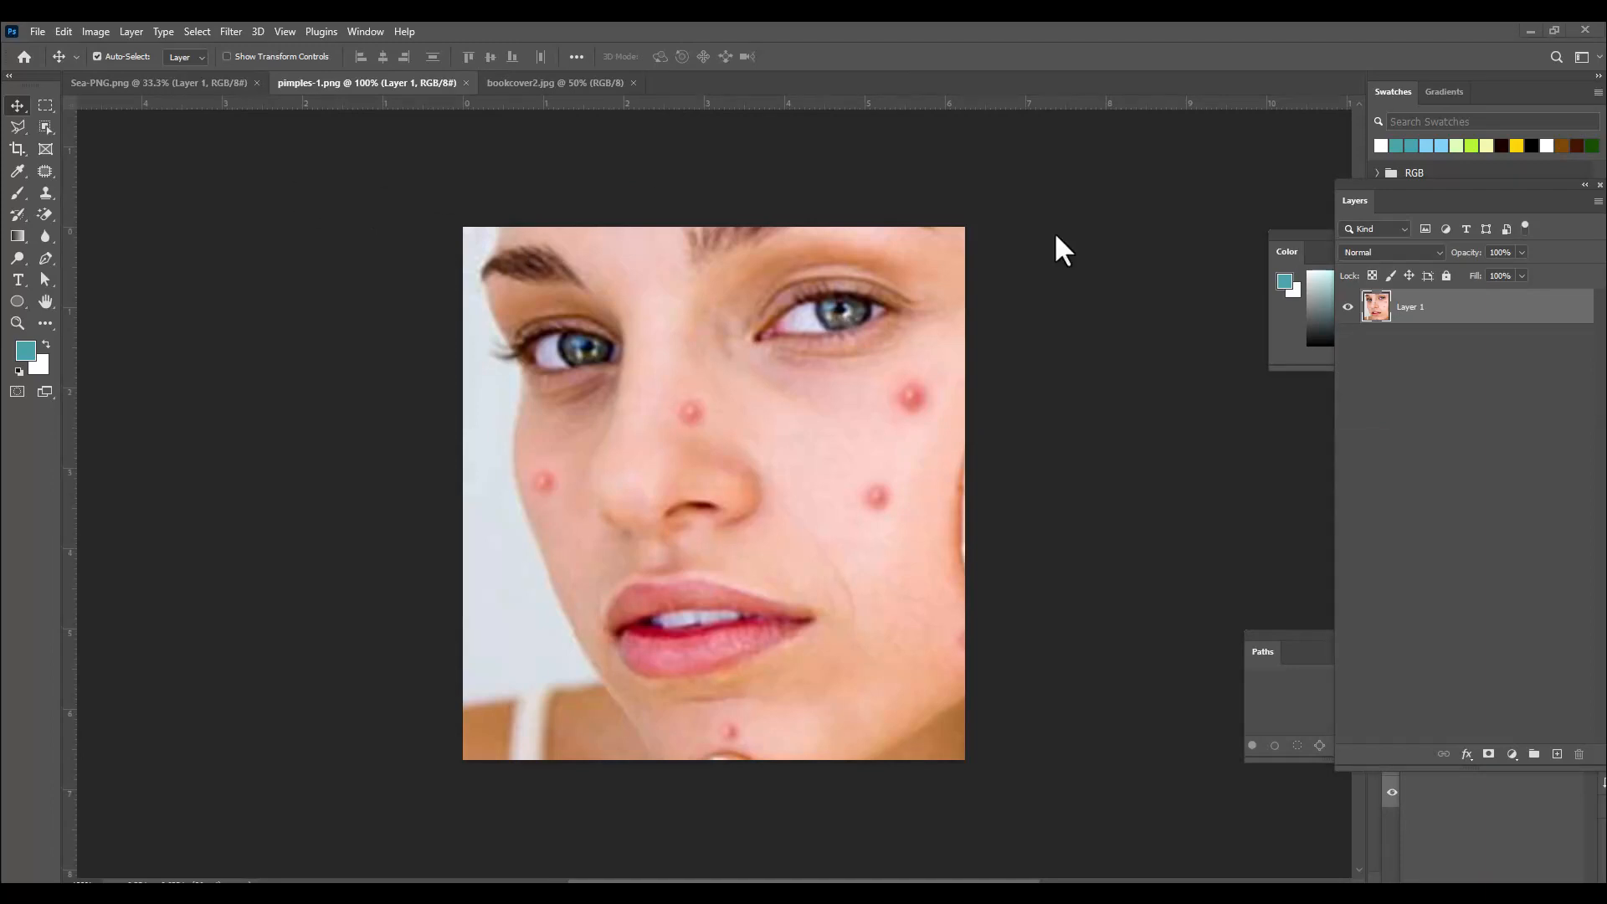
Switch to the Spot Healing Brush in Content-Aware mode on the pimples photo and enlarge the brush size.
left_click(46, 171)
left_click(92, 171)
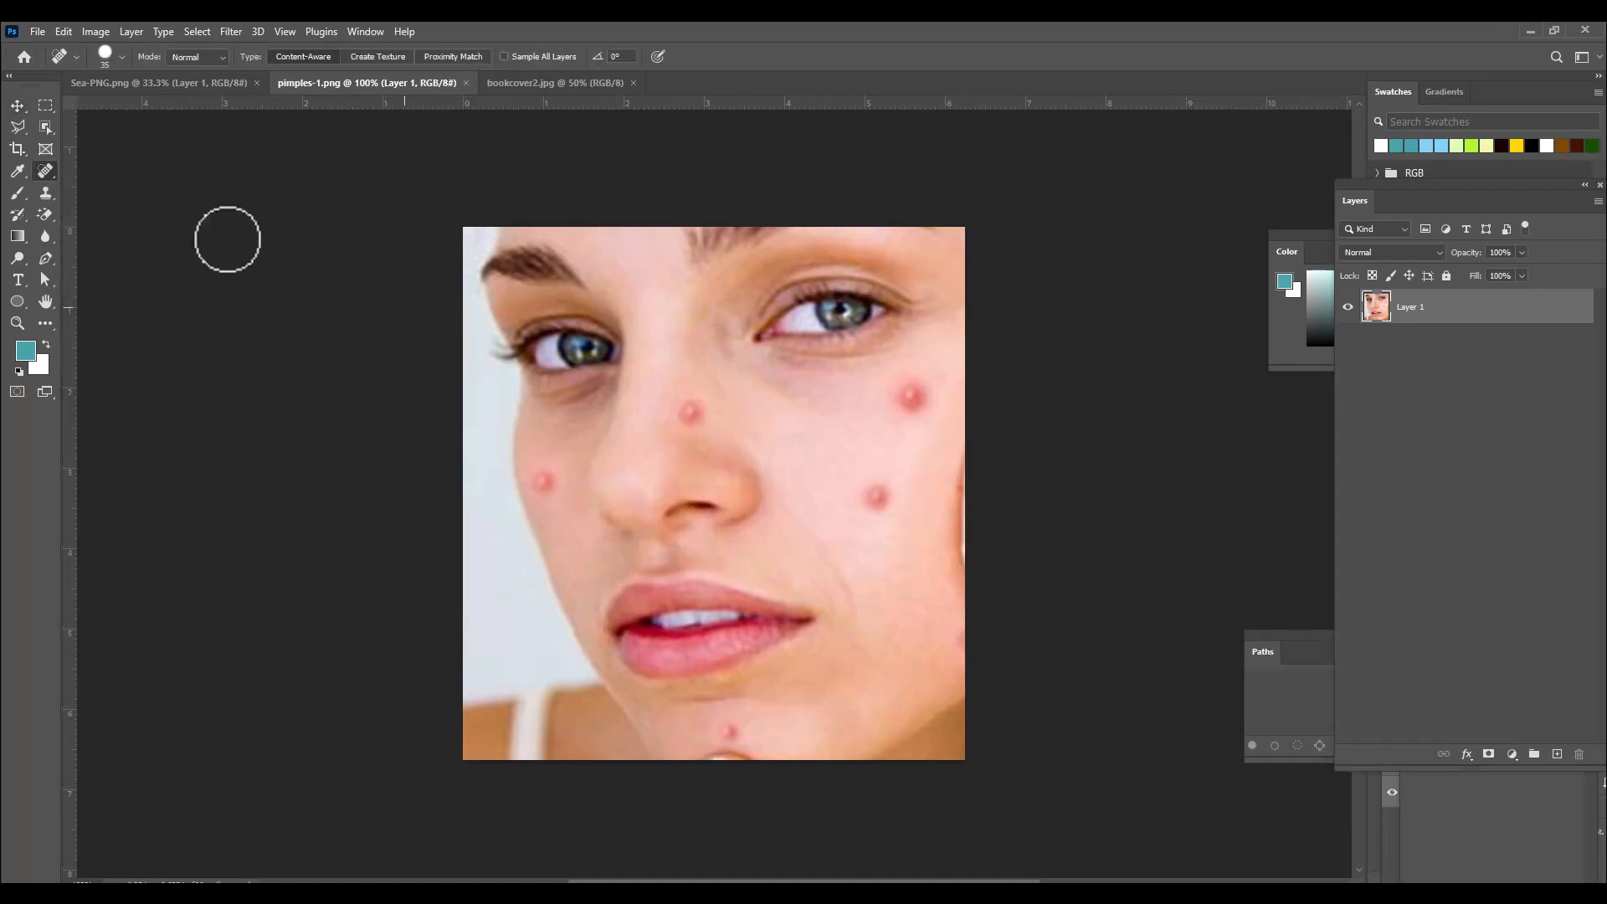
key("bracketright")
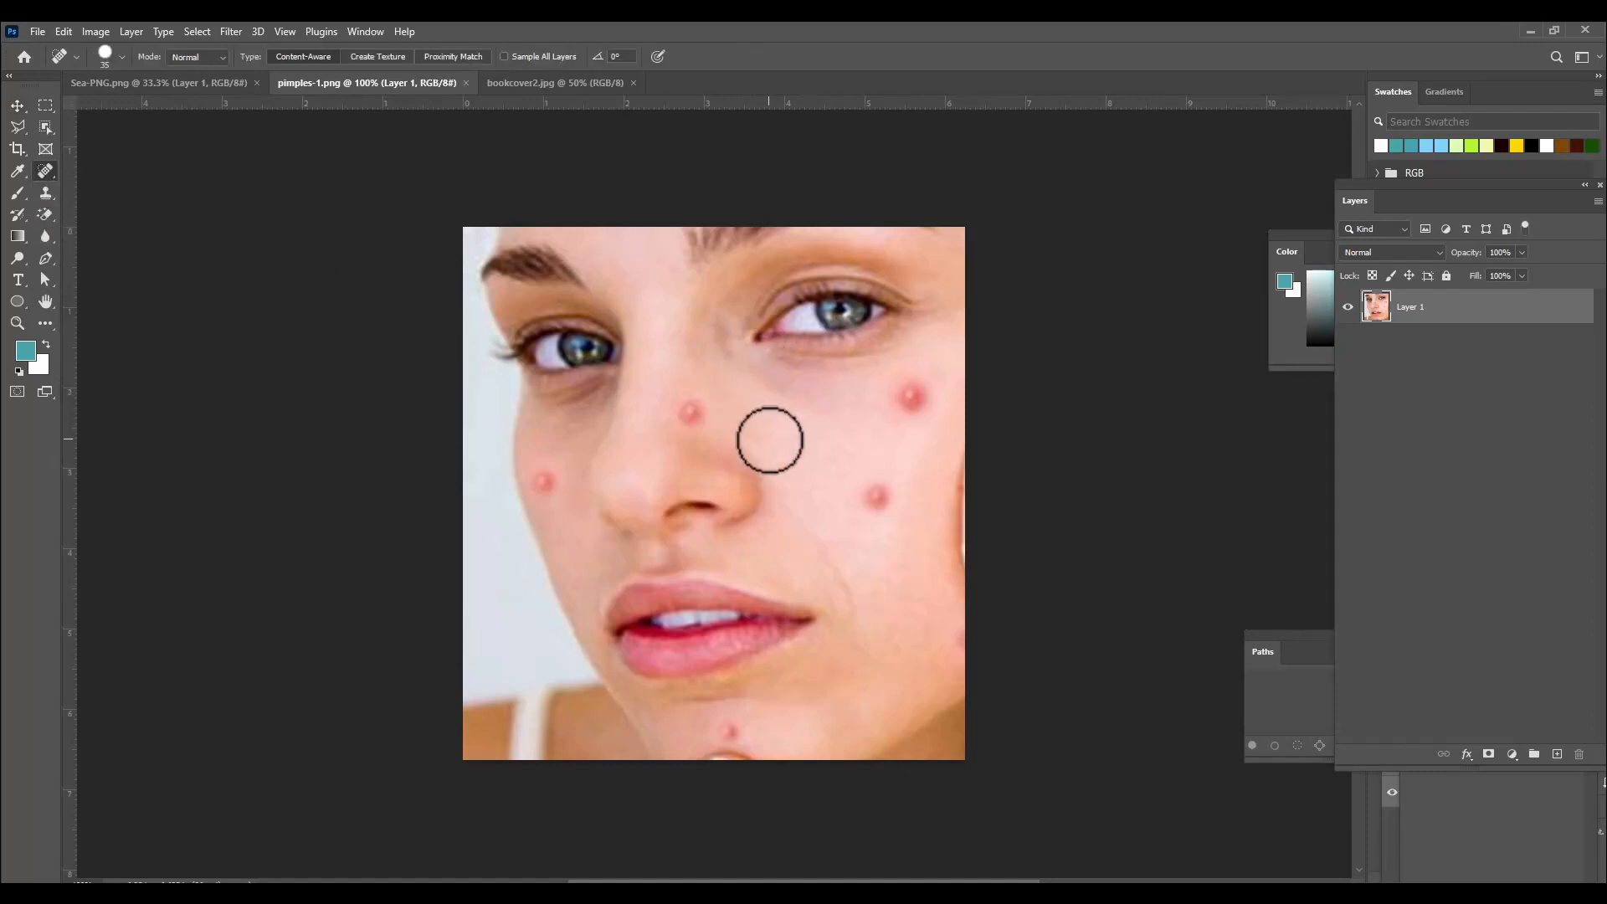
key("bracketright")
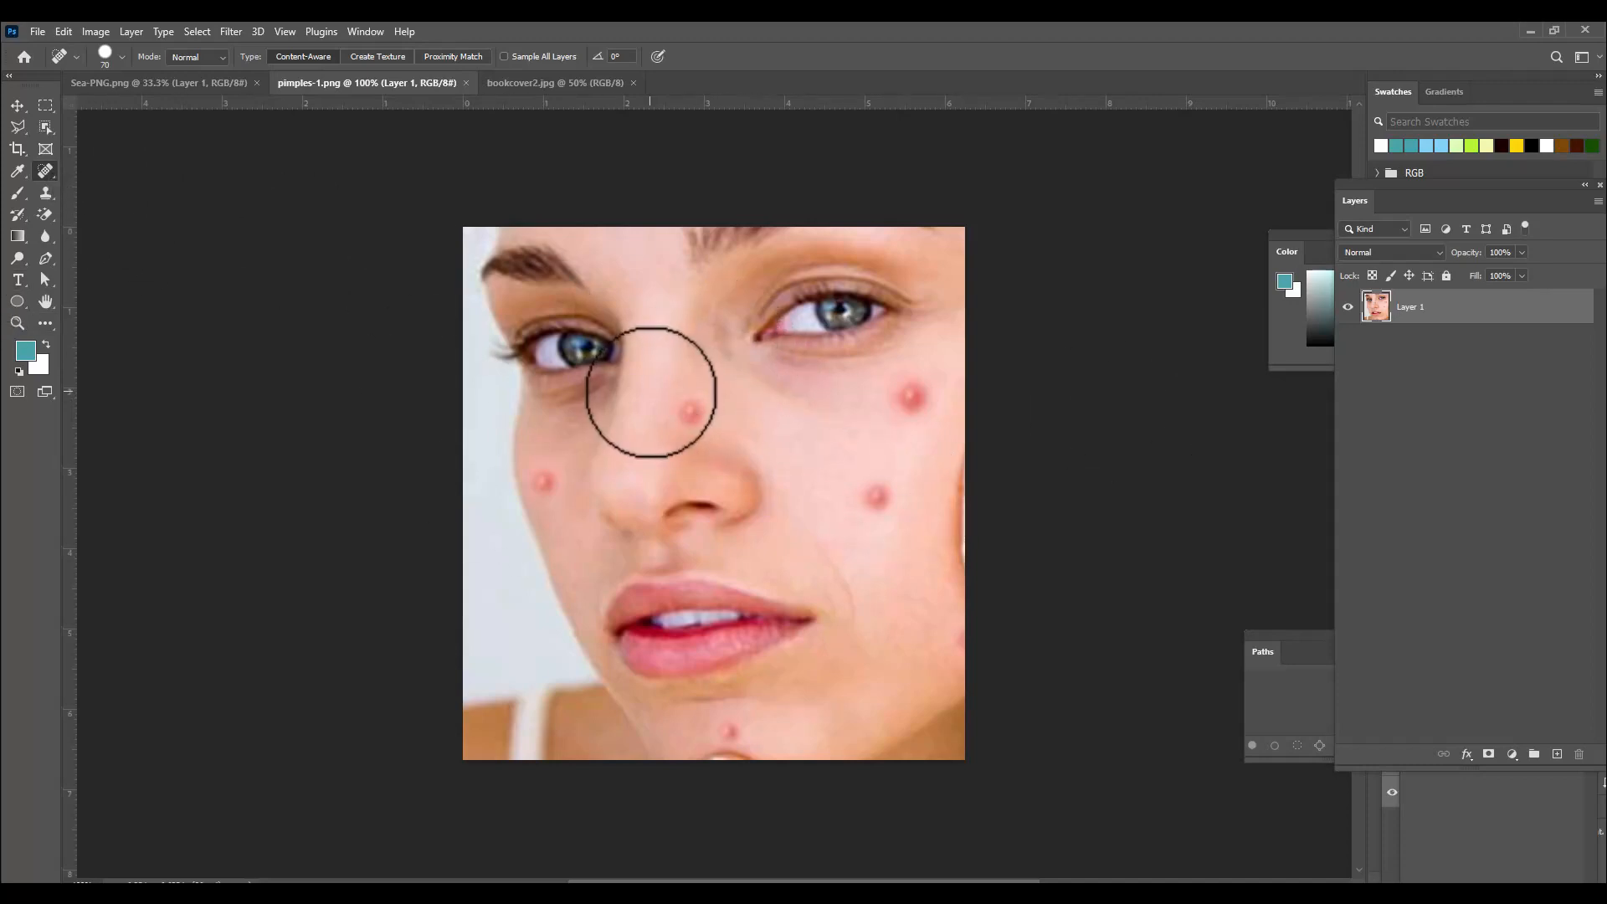
key("bracketleft")
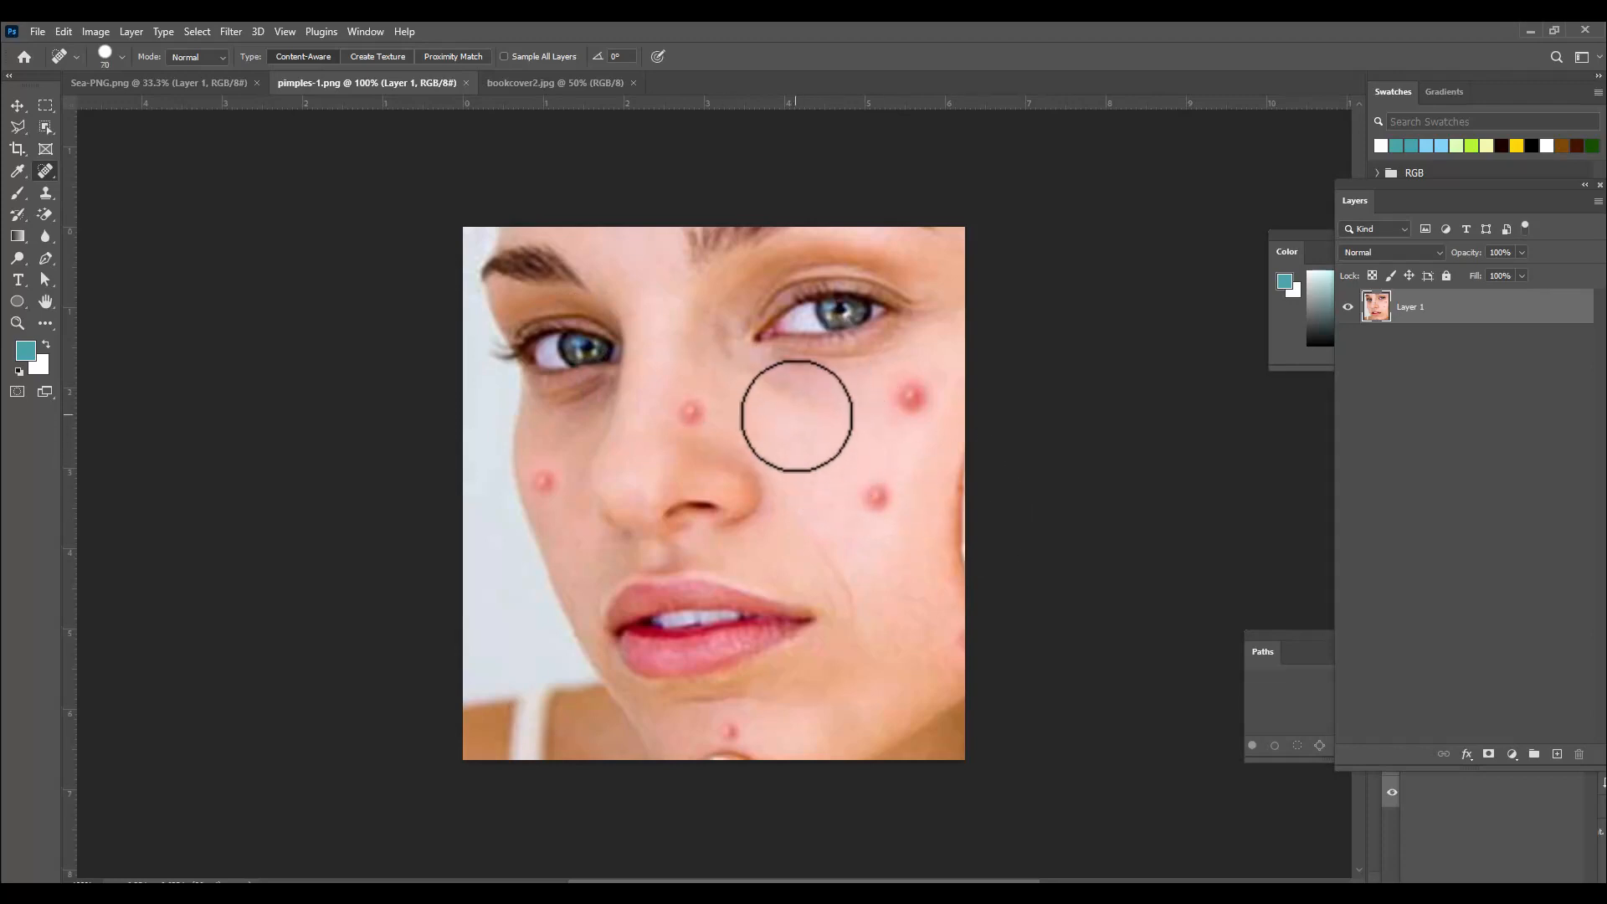
key("bracketright")
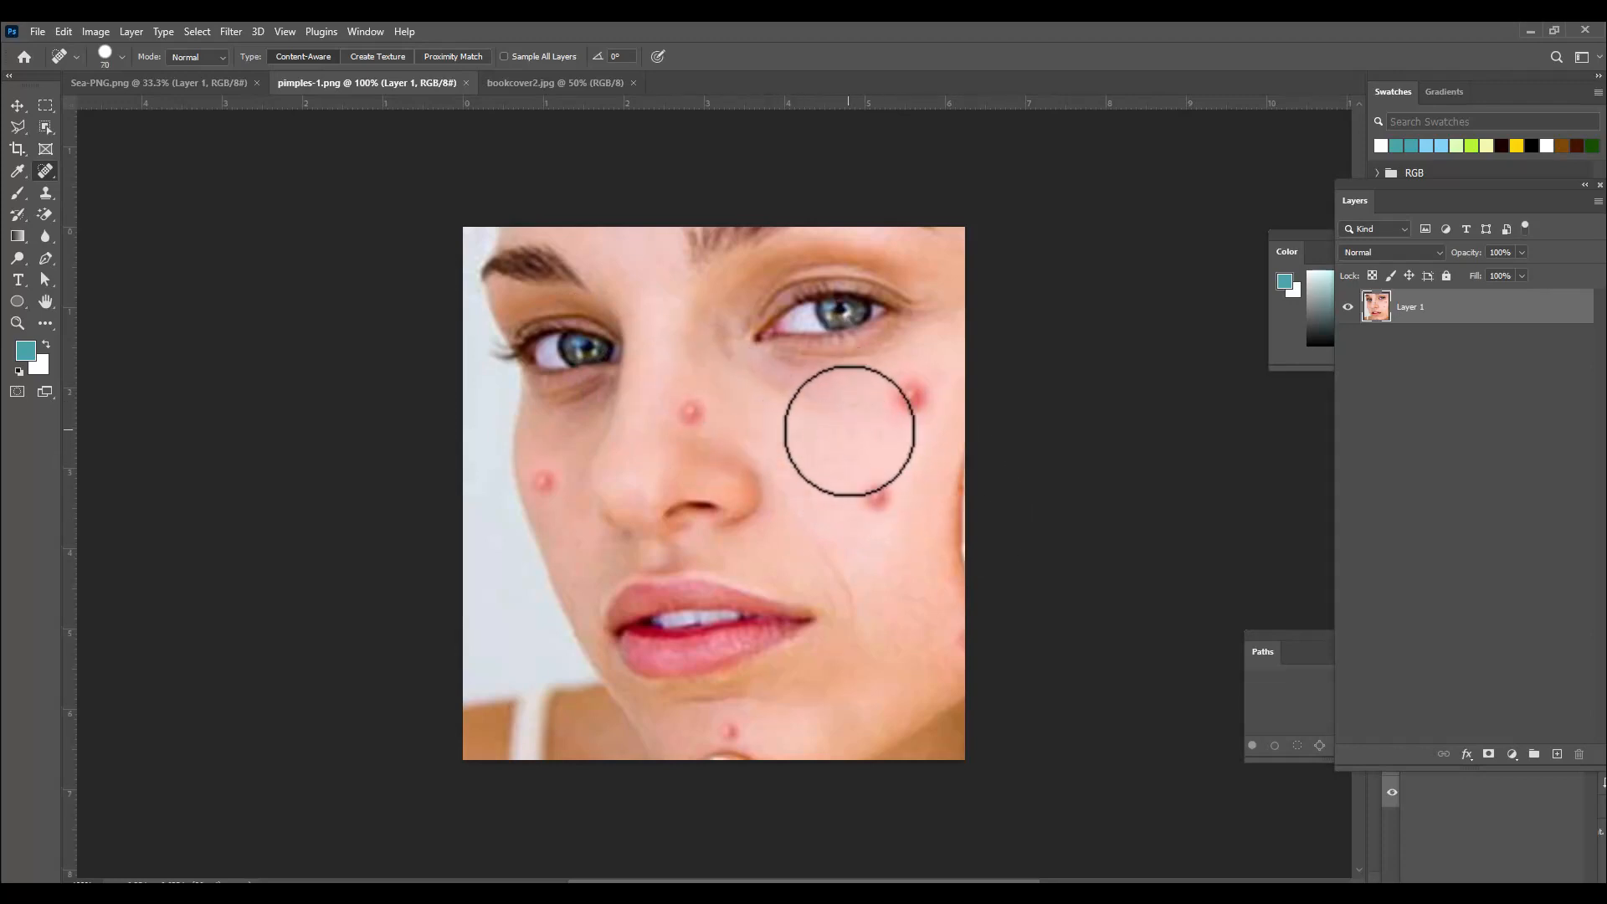
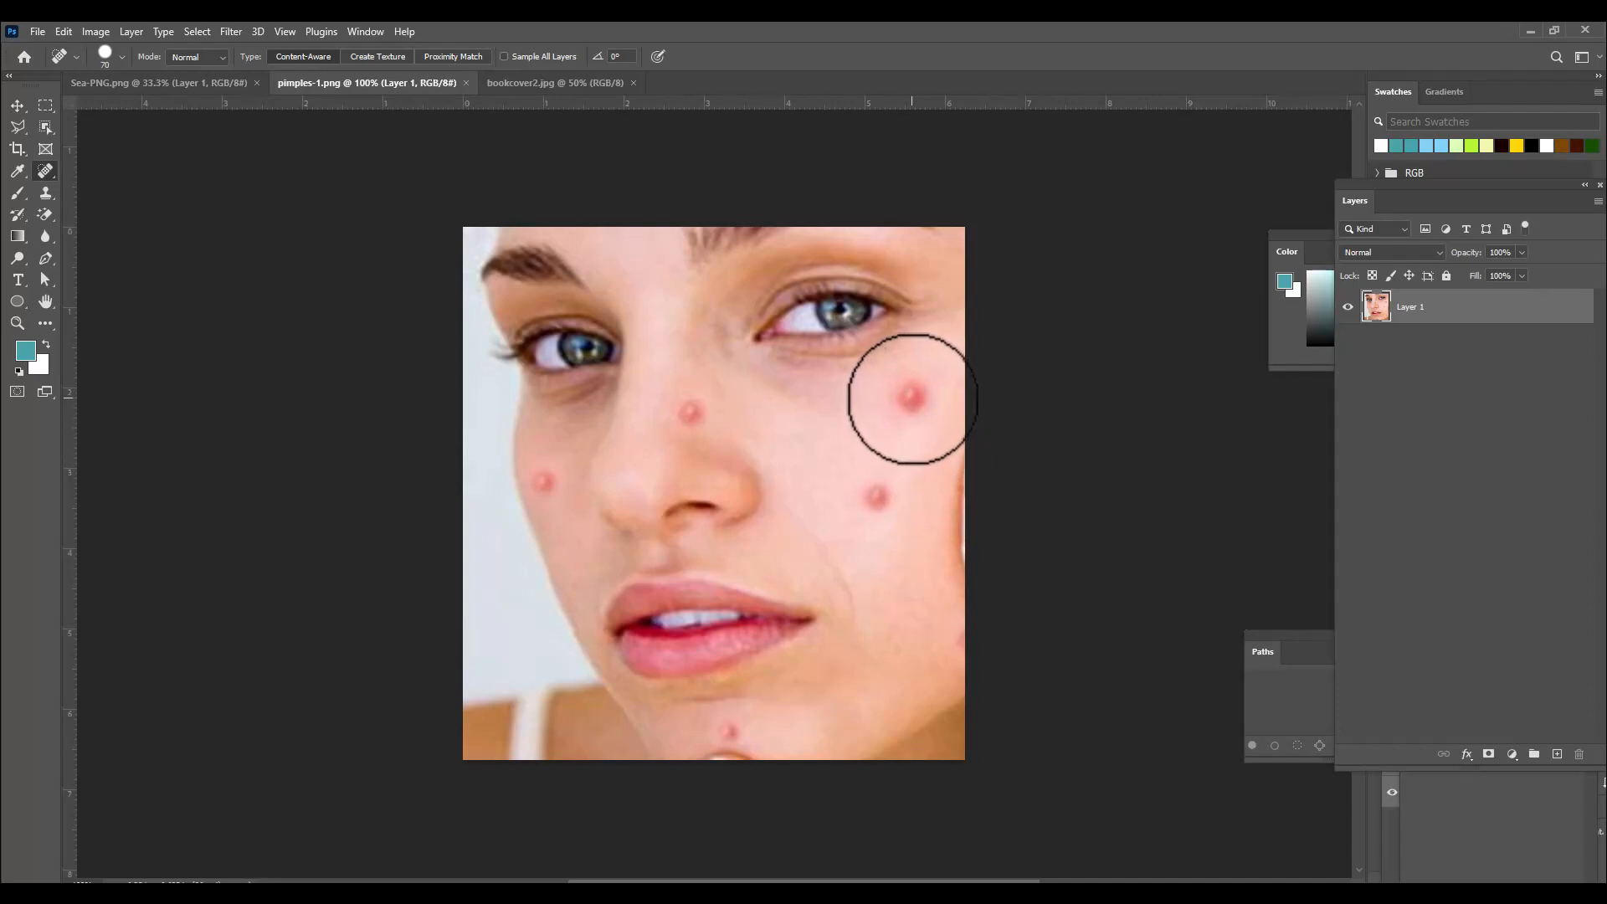
Remove the remaining pimples on the cheek, nose, chin and left cheek with single Spot Healing Brush clicks, resizing the brush as needed.
left_click(913, 398)
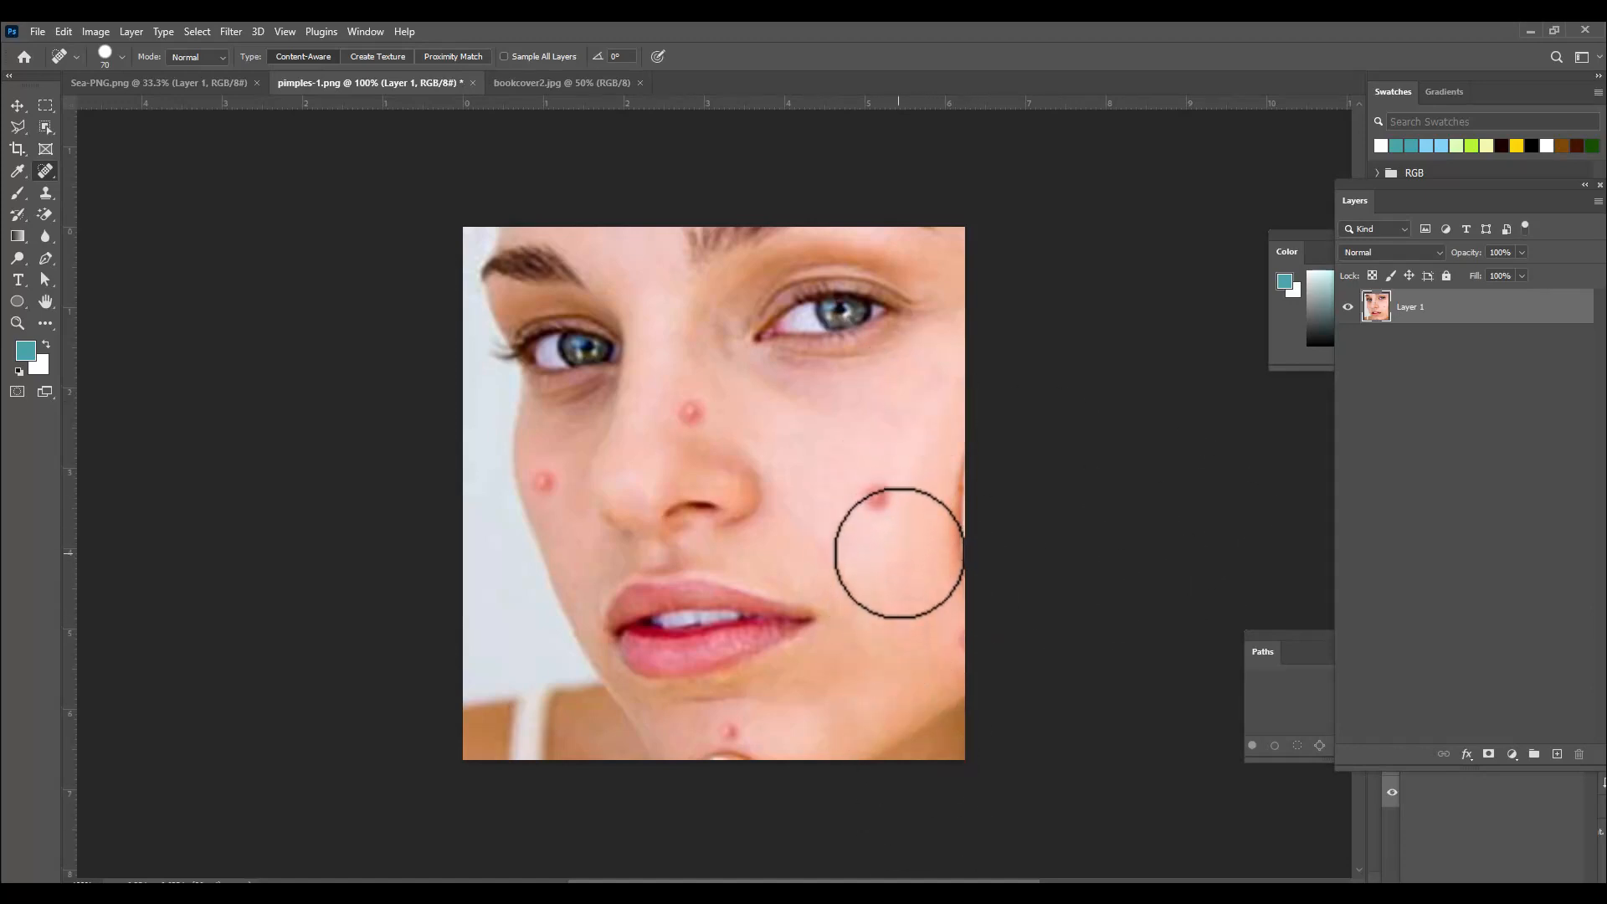
left_click(879, 495)
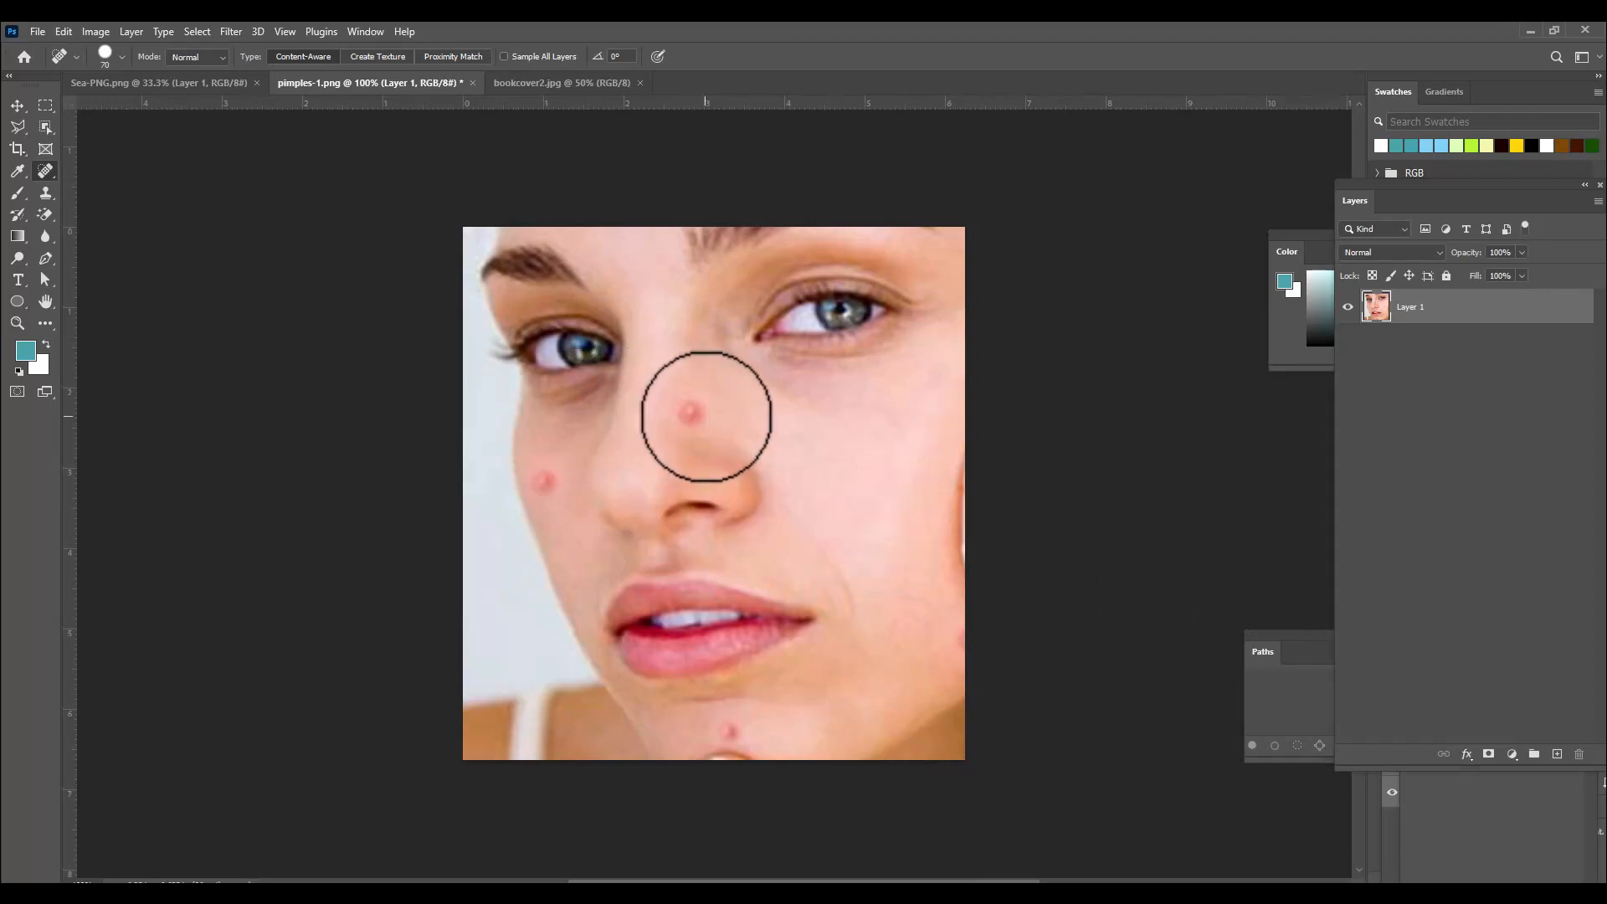
left_click(691, 411)
key("bracketleft")
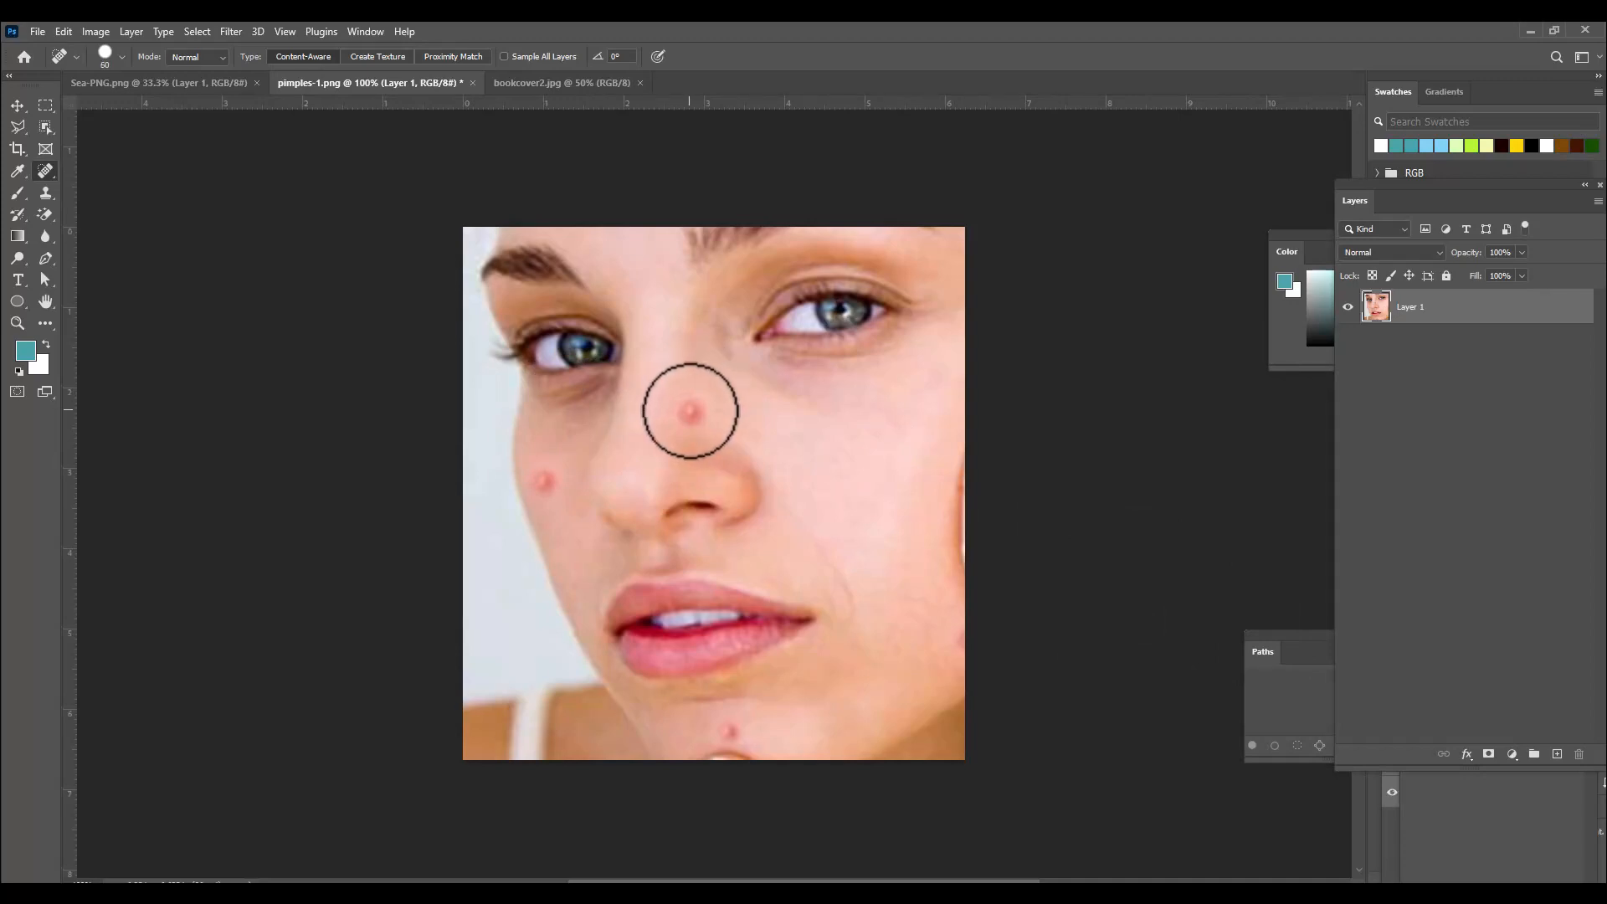
left_click(730, 731)
key("bracketleft")
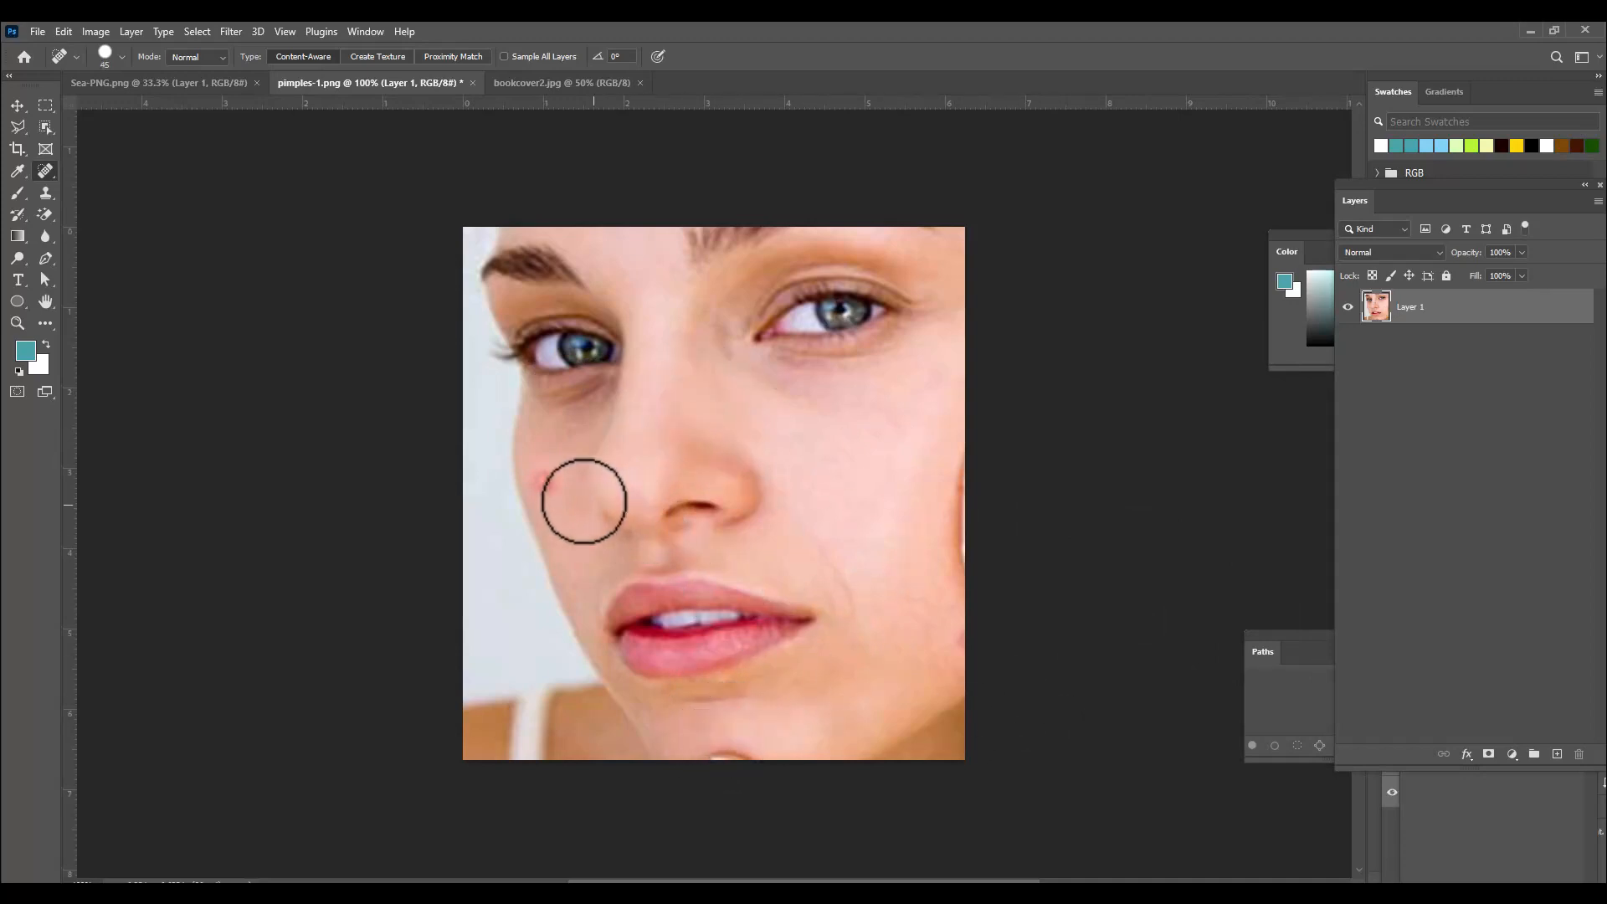
key("bracketright")
left_click(545, 479)
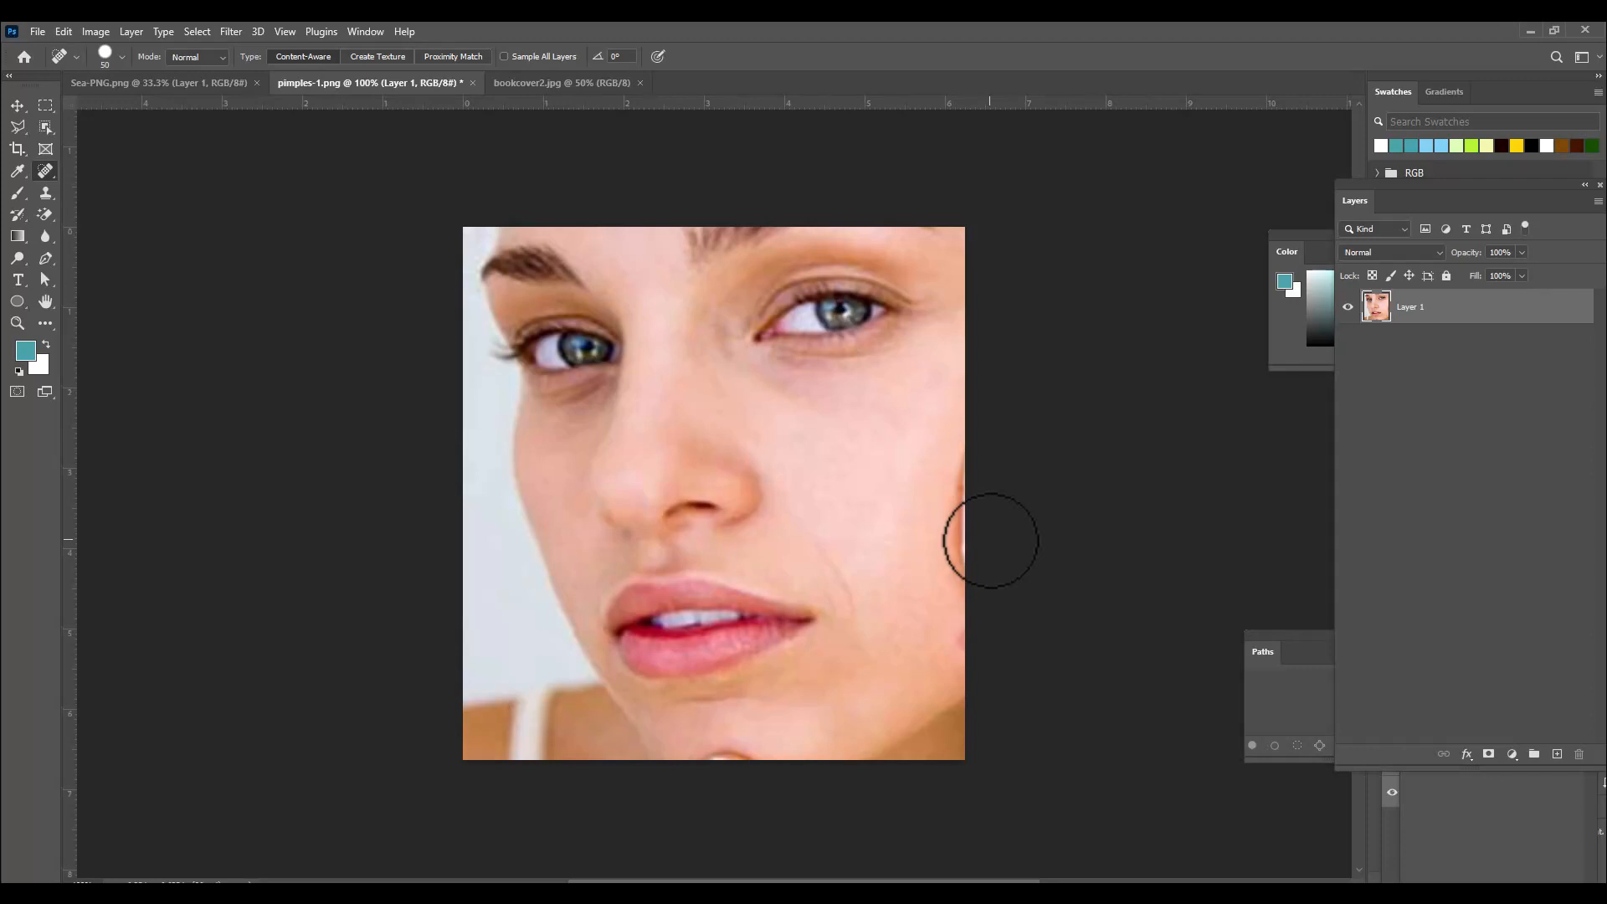
Switch to the book cover, zoom in, enlarge the brush and erase the letter O of the title word OUT.
left_click(506, 77)
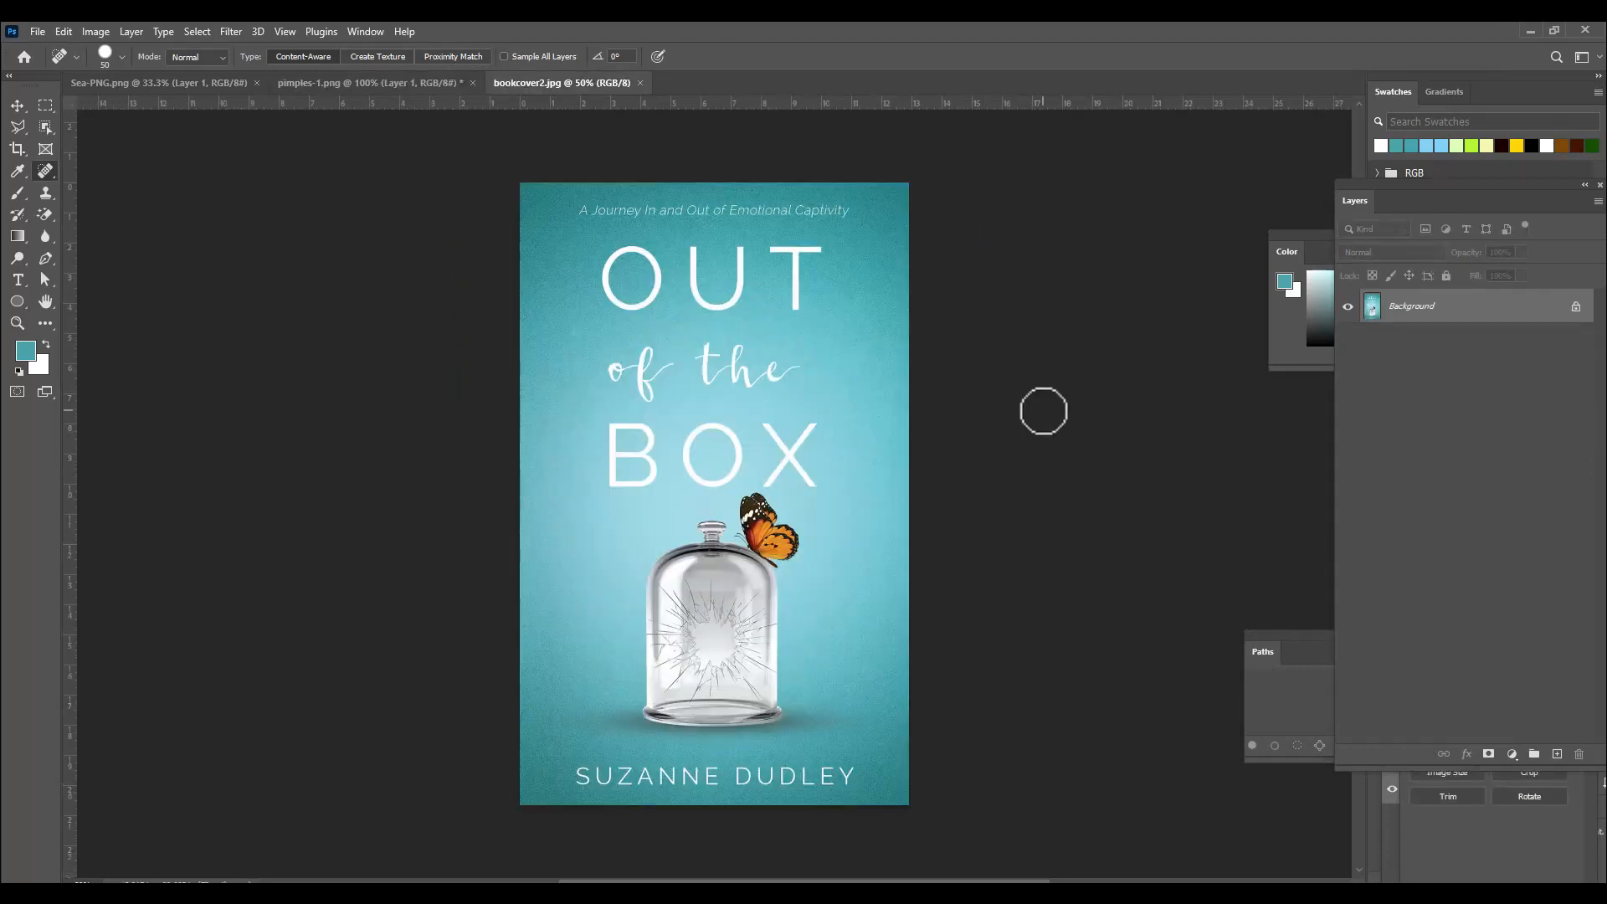
key("ctrl+plus")
scroll(868, 305, "up", 3)
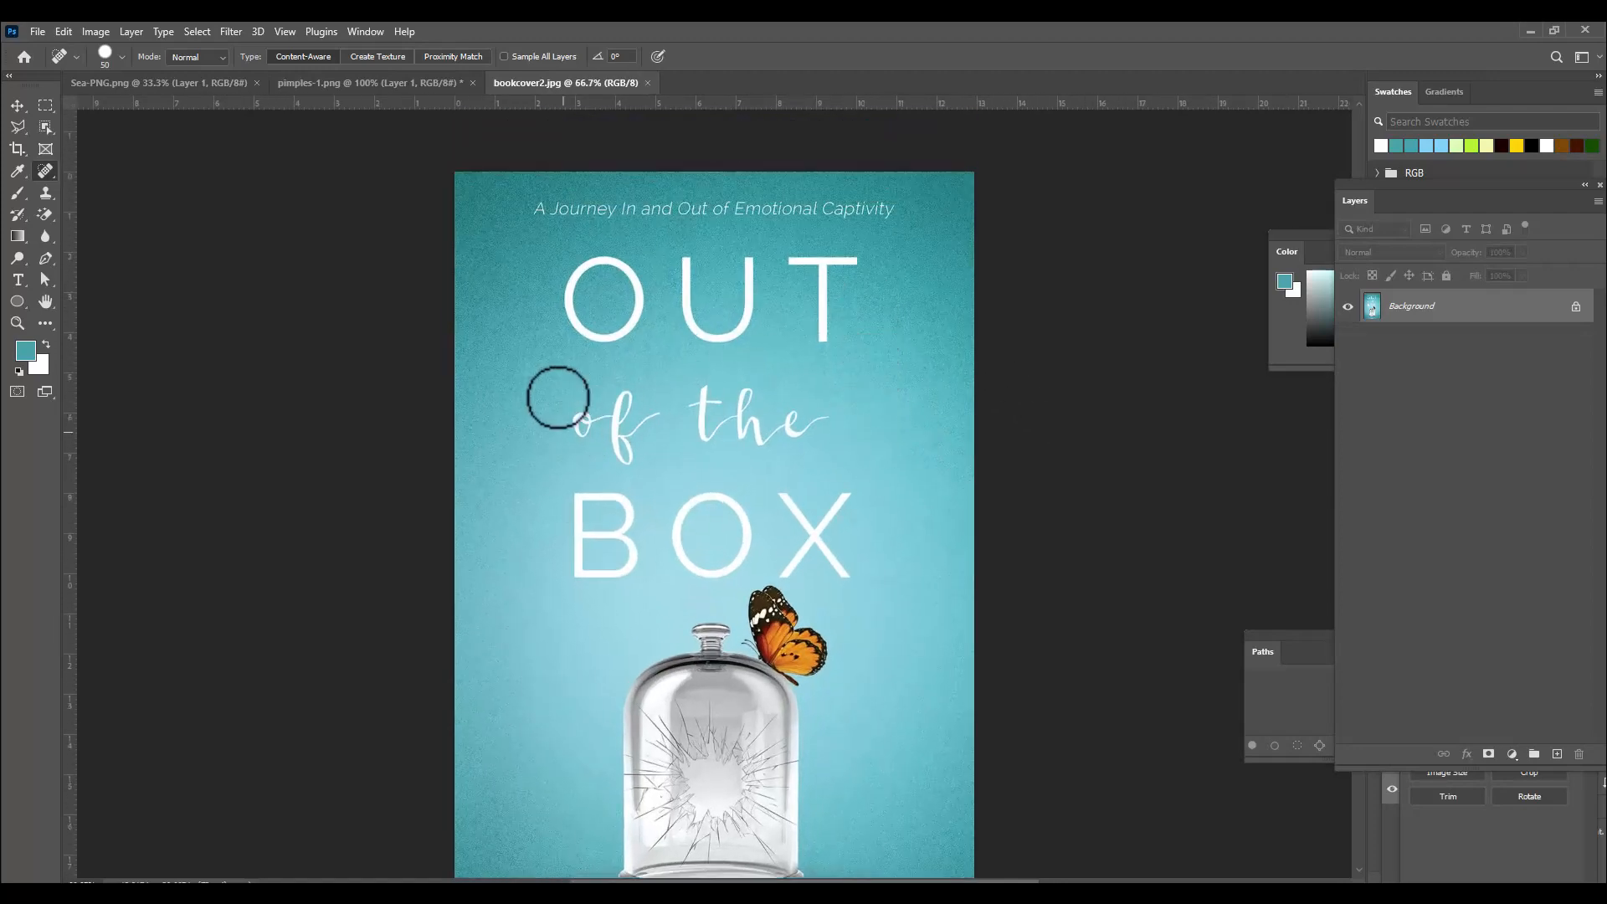
key("bracketright")
key("bracketright")
key("bracketright")
key("bracketright")
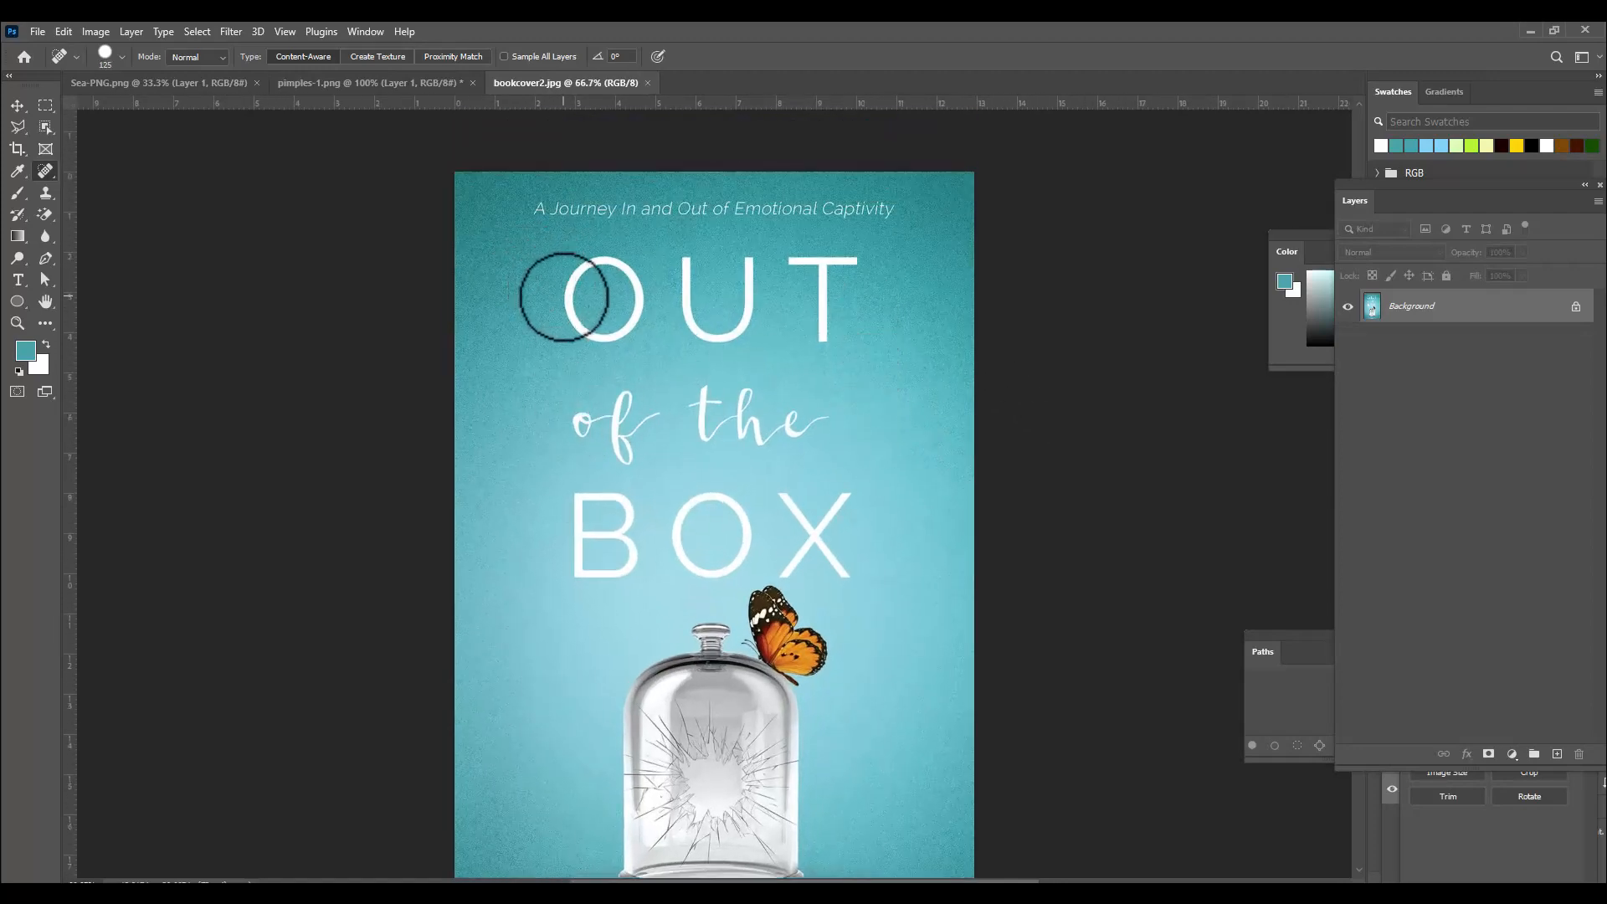
key("bracketright")
key("bracketright")
key("bracketright")
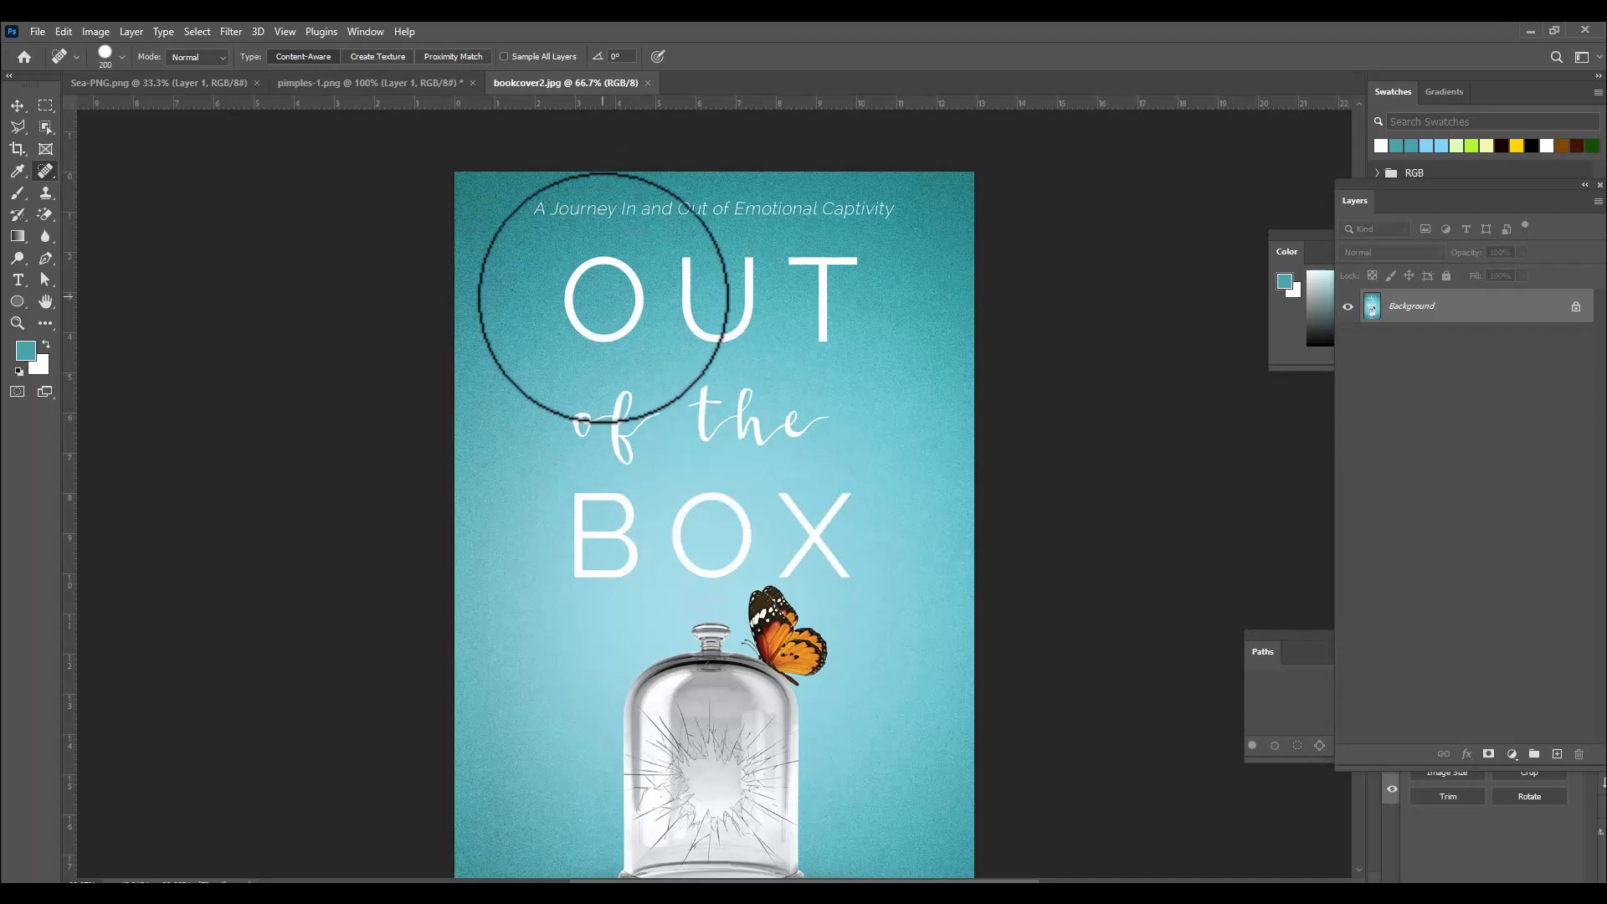
key("bracketright")
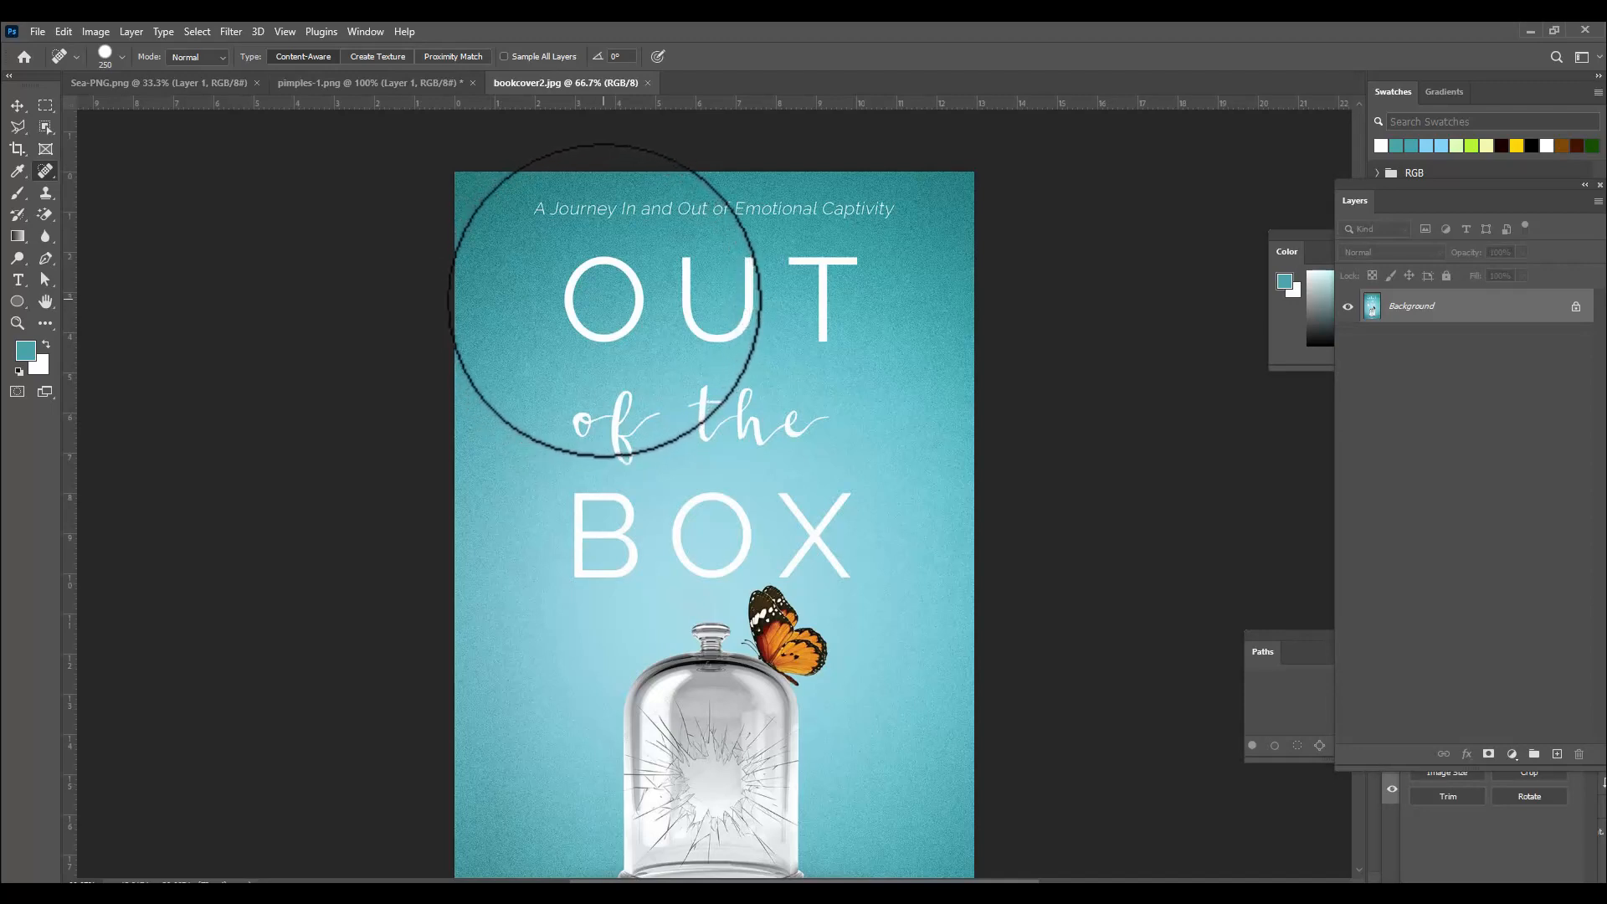
key("bracketleft")
key("bracketleft")
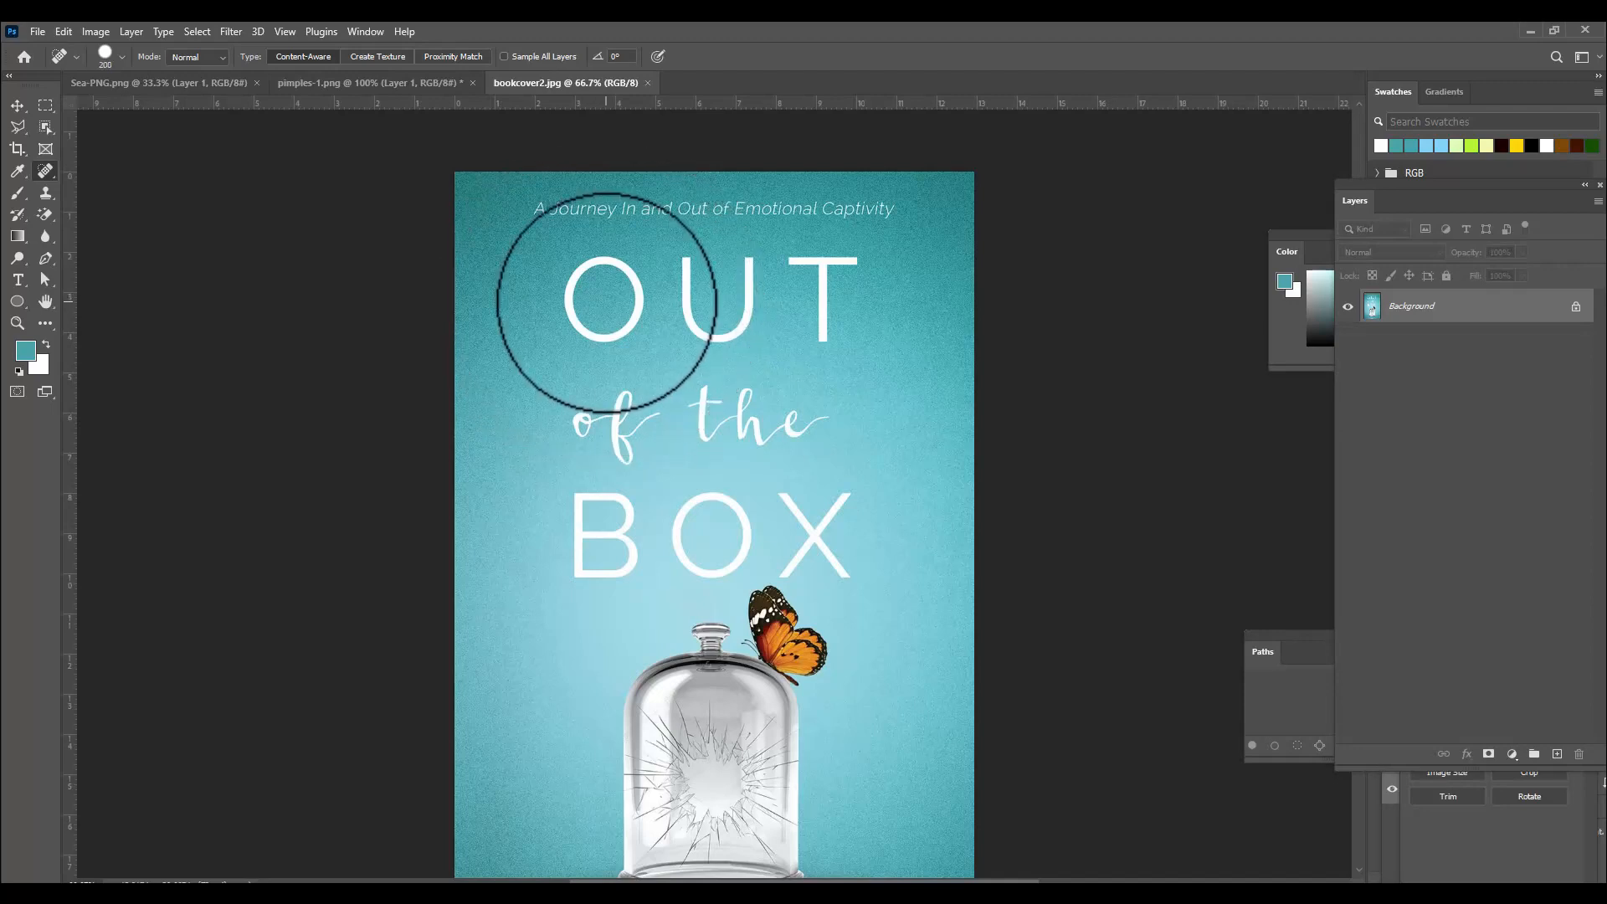
key("bracketright")
key("bracketright")
key("bracketleft")
key("bracketright")
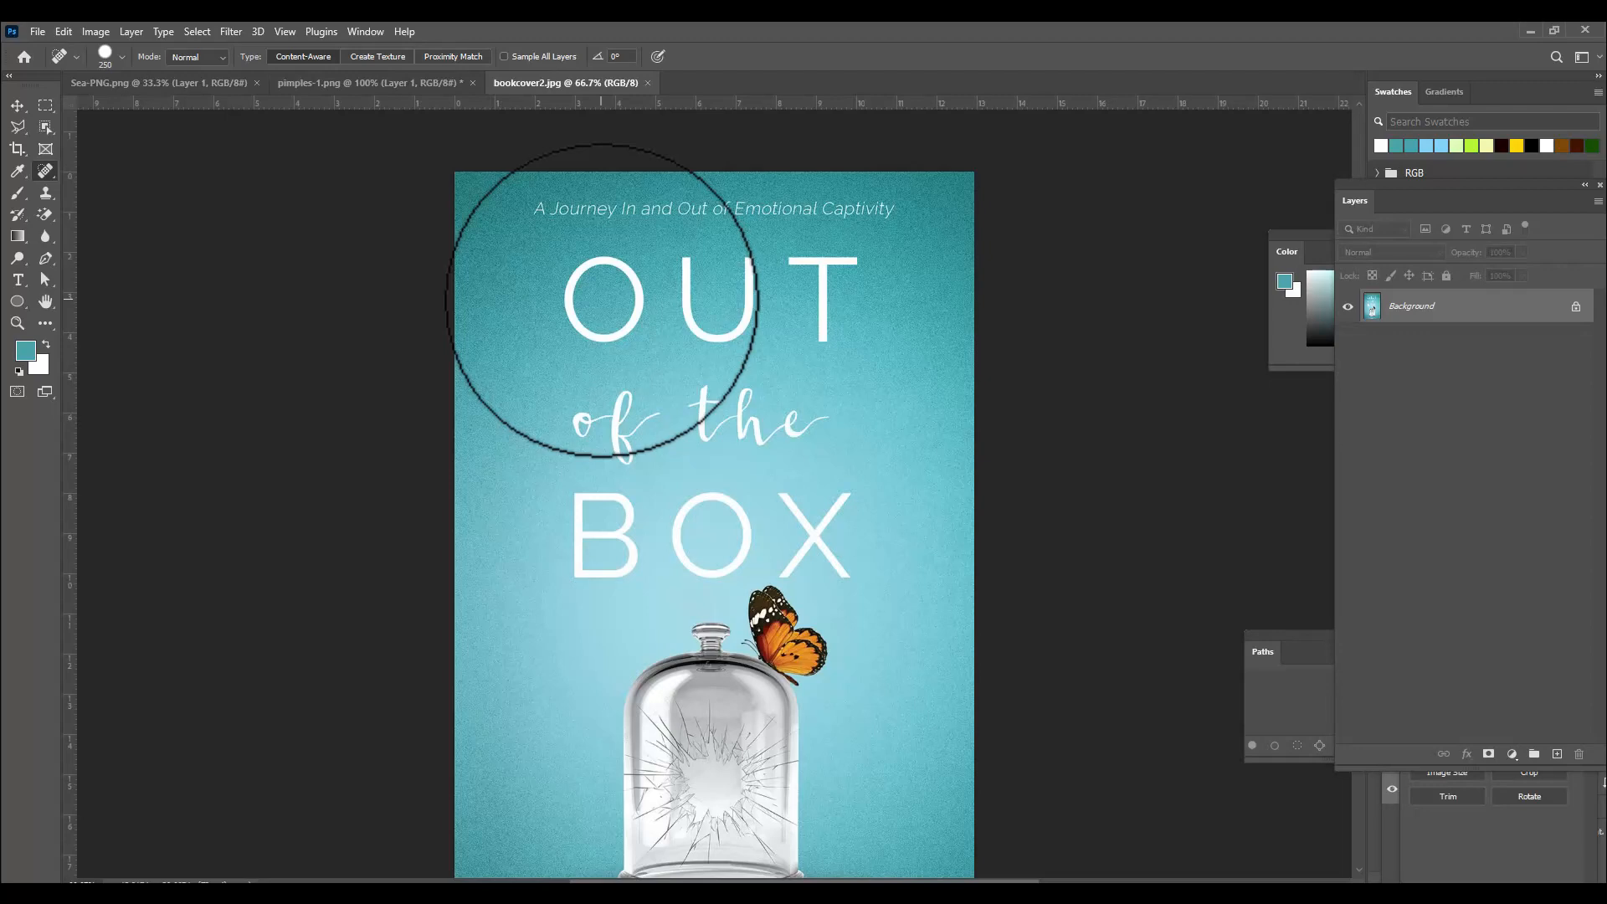
key("bracketleft")
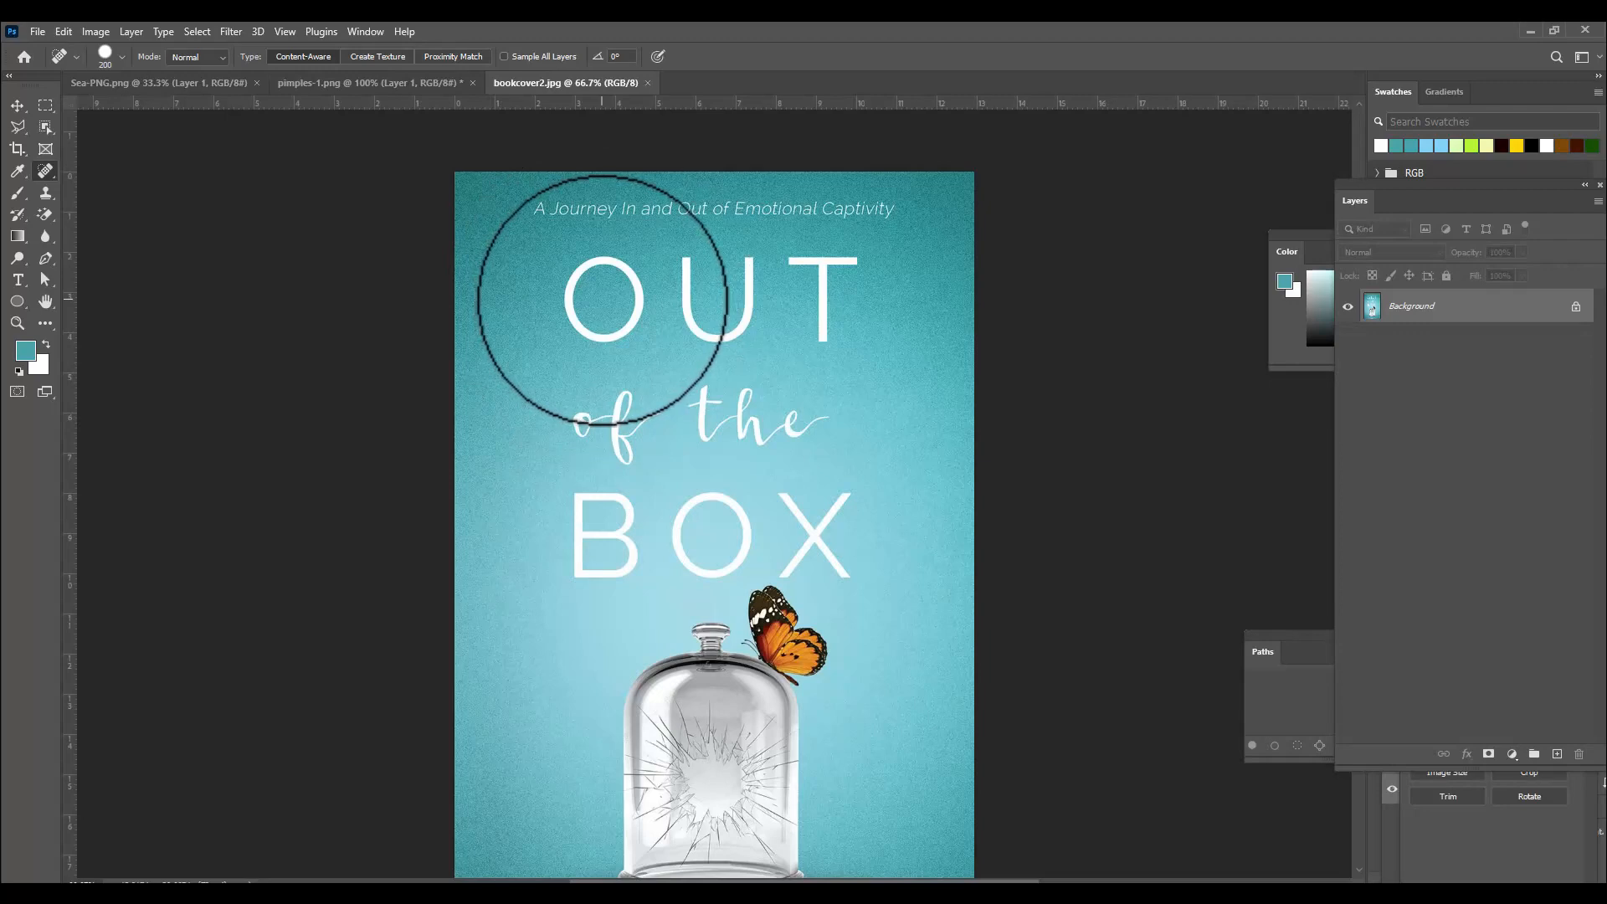
left_click(602, 299)
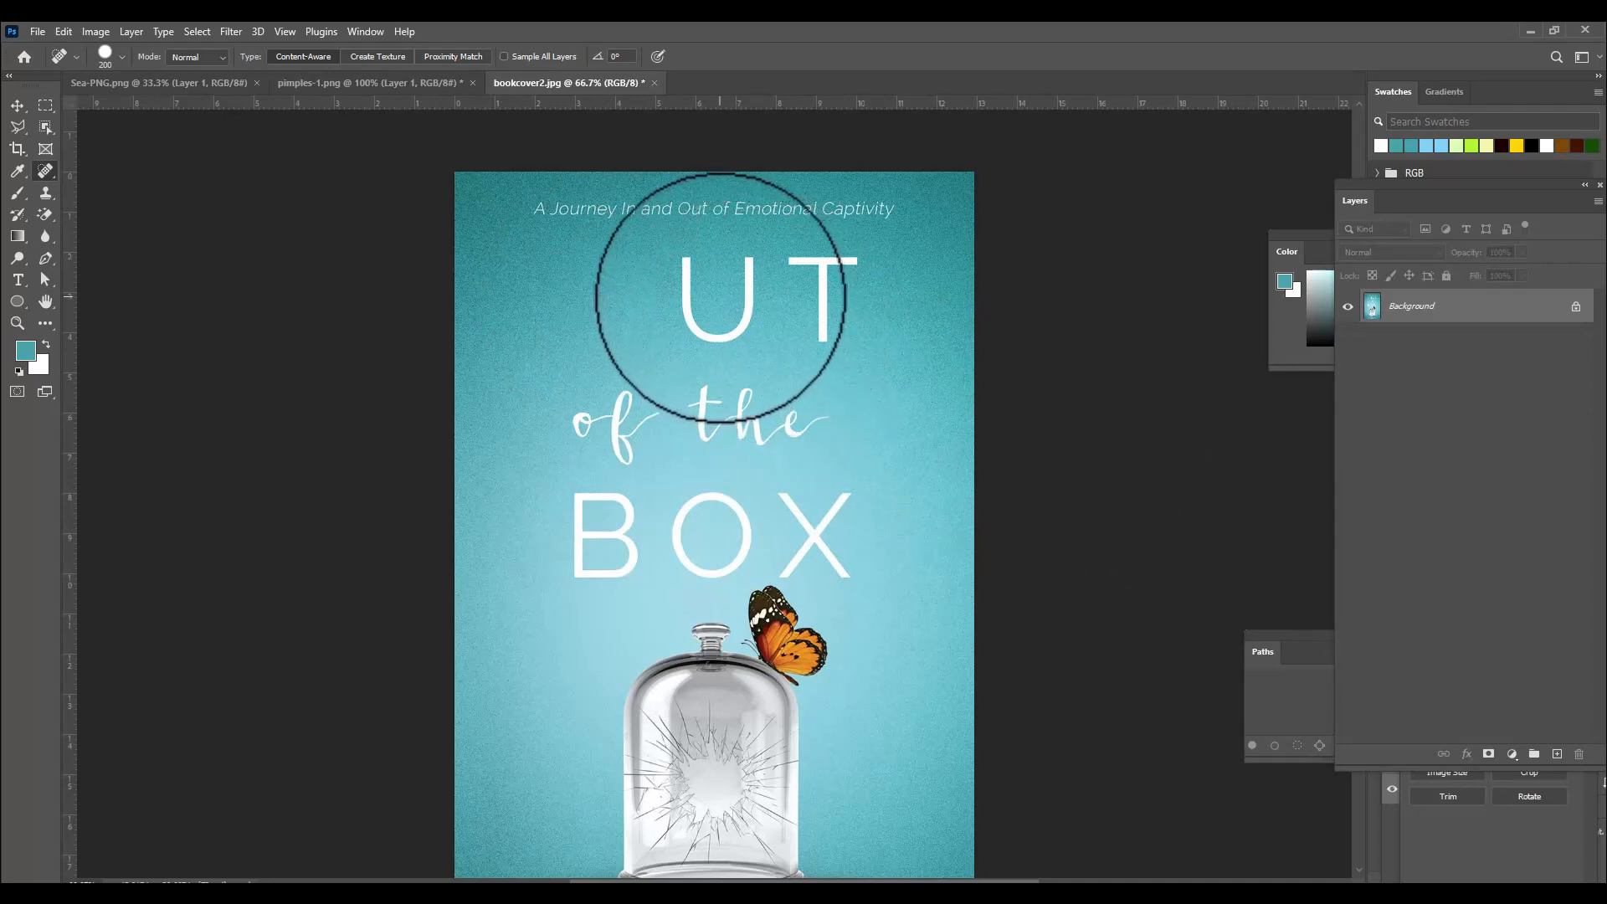
Erase the U and T letters of OUT with the Spot Healing Brush.
key("bracketright")
key("bracketleft")
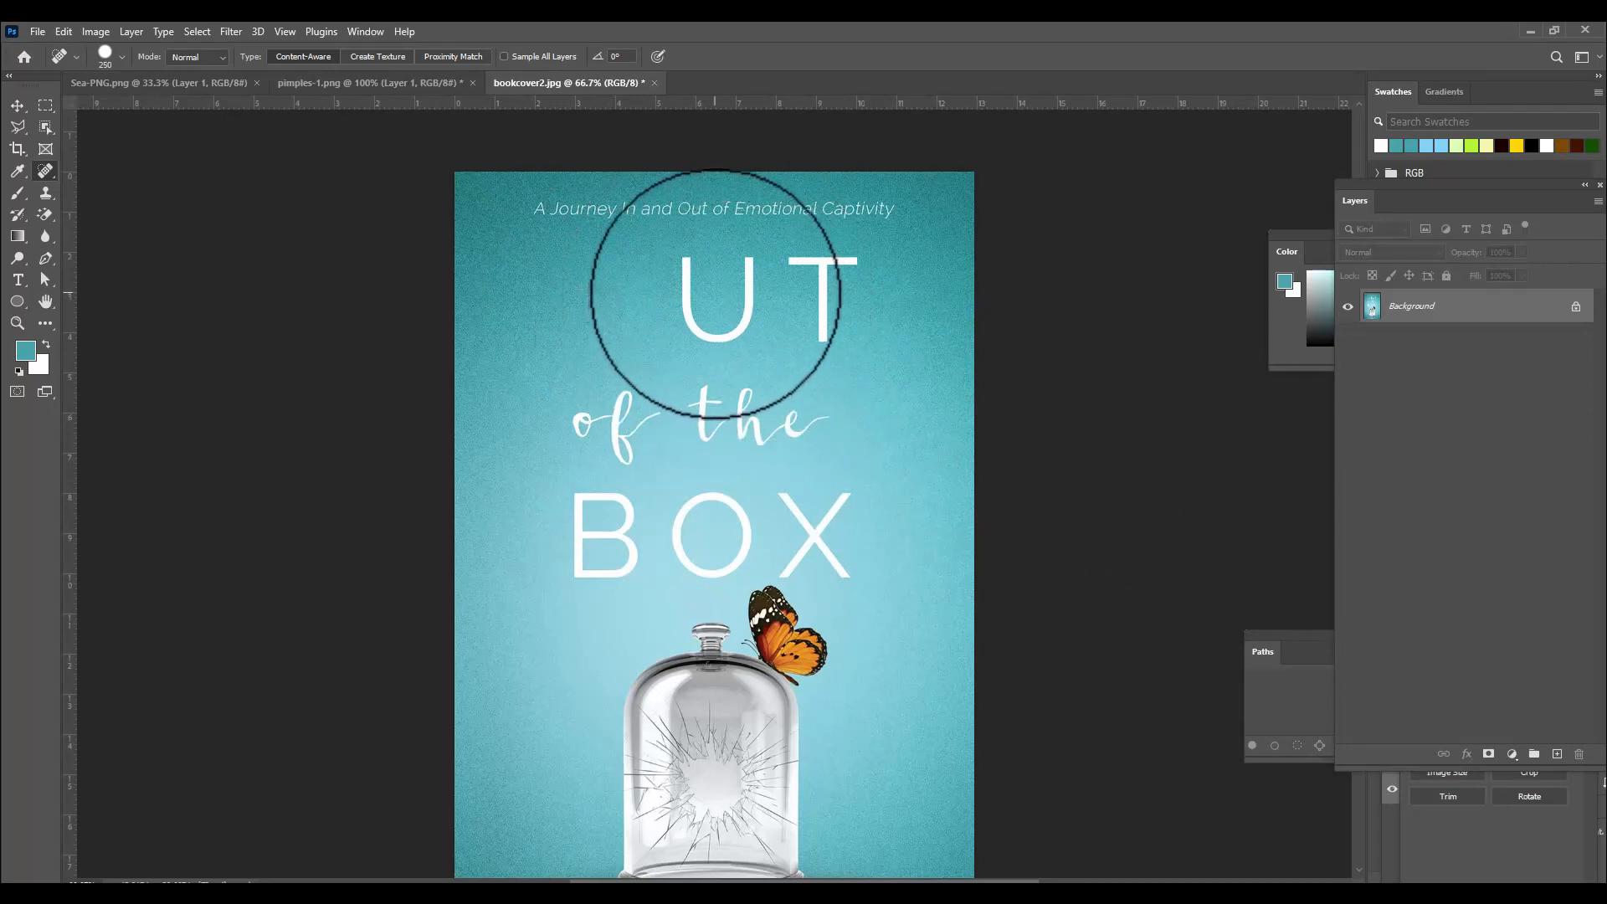
left_click(716, 294)
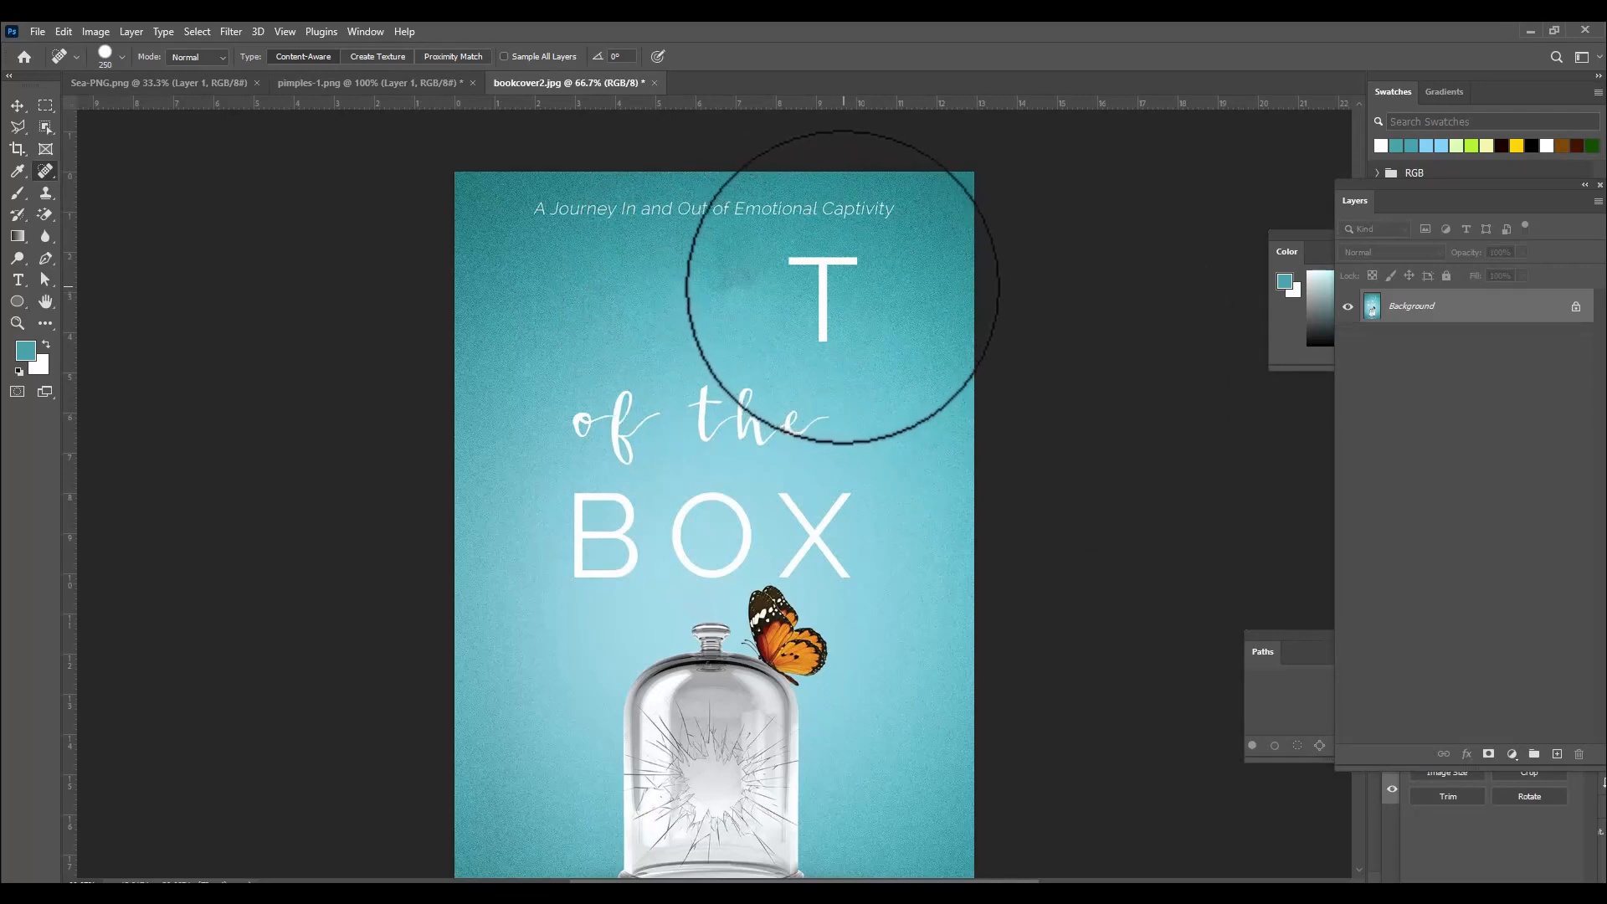
key("bracketleft")
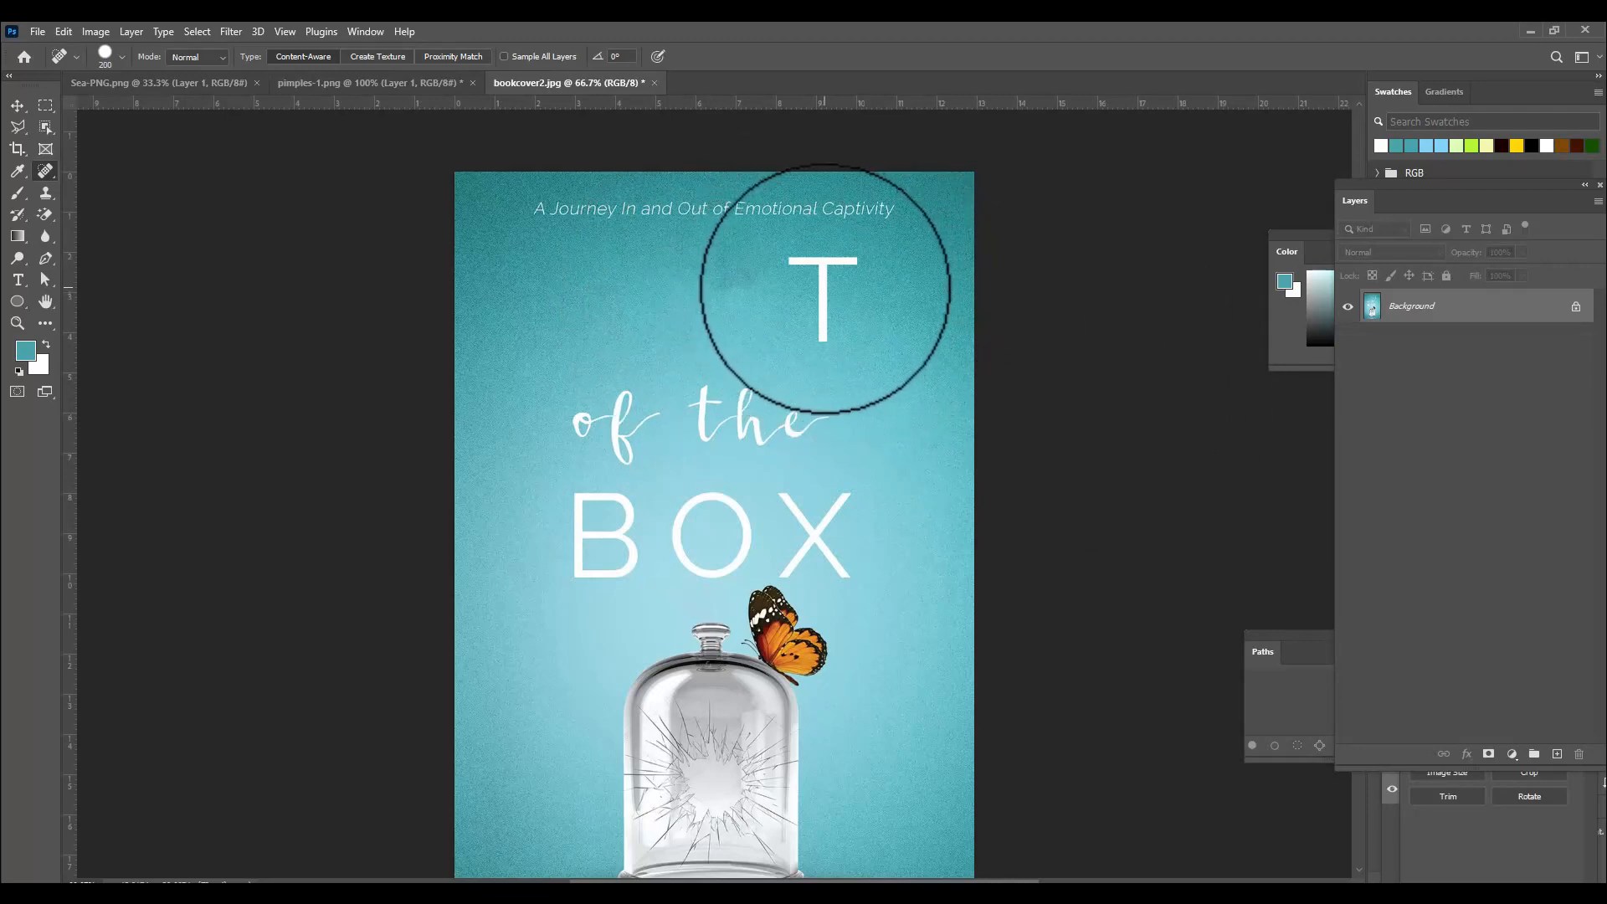
left_click(825, 288)
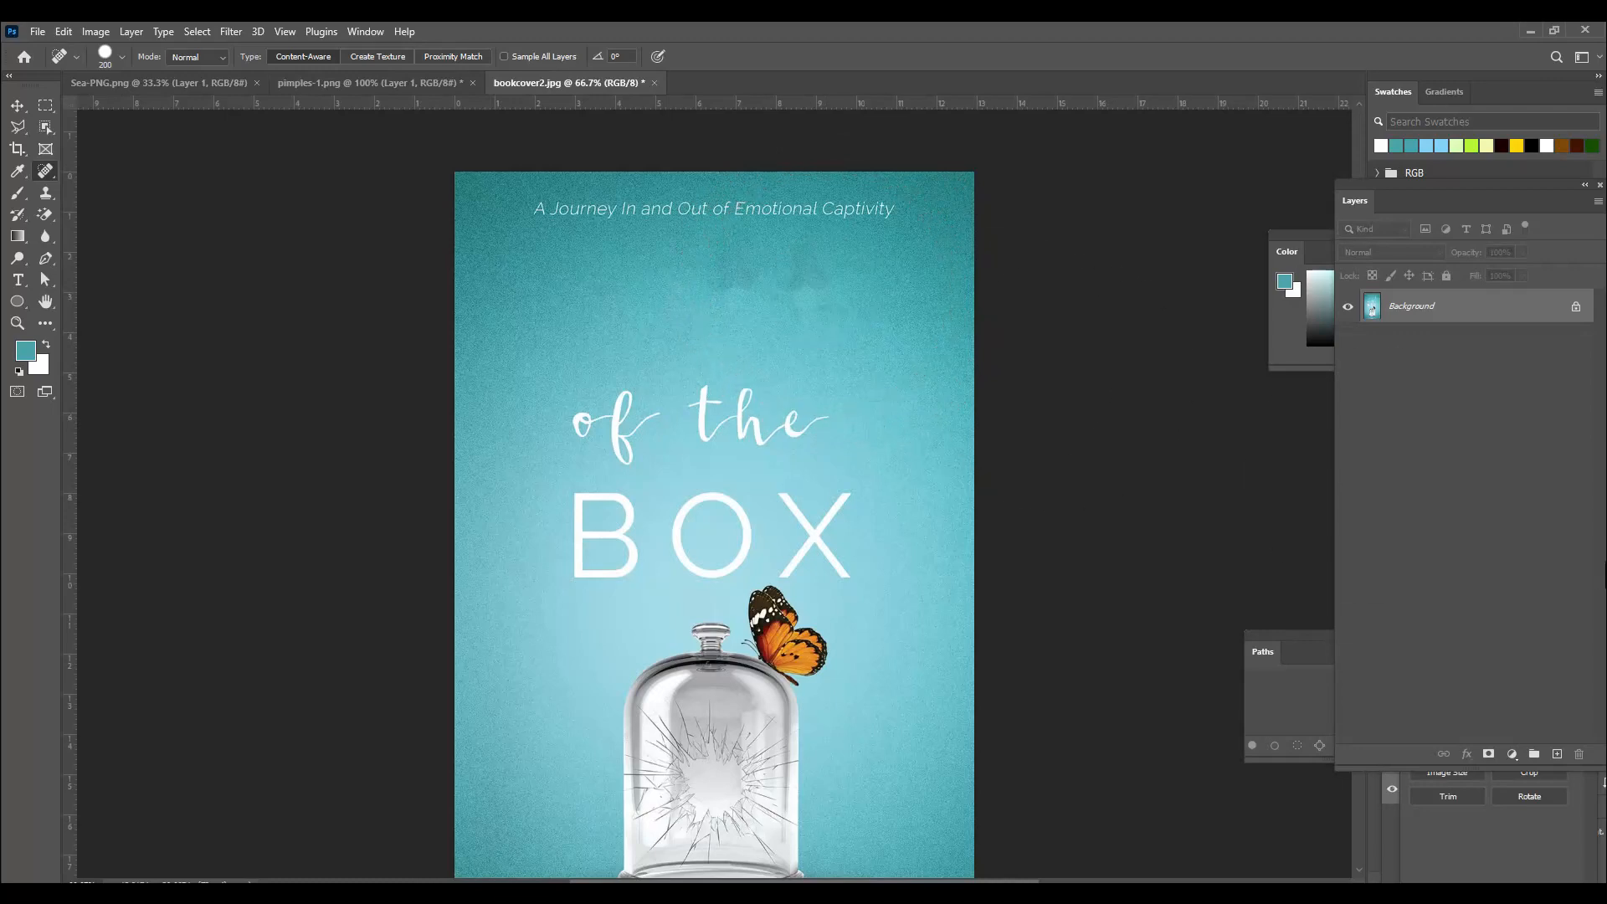
Touch up the leftover smudges where OUT was with smaller healing clicks.
key("bracketleft")
left_click(712, 285)
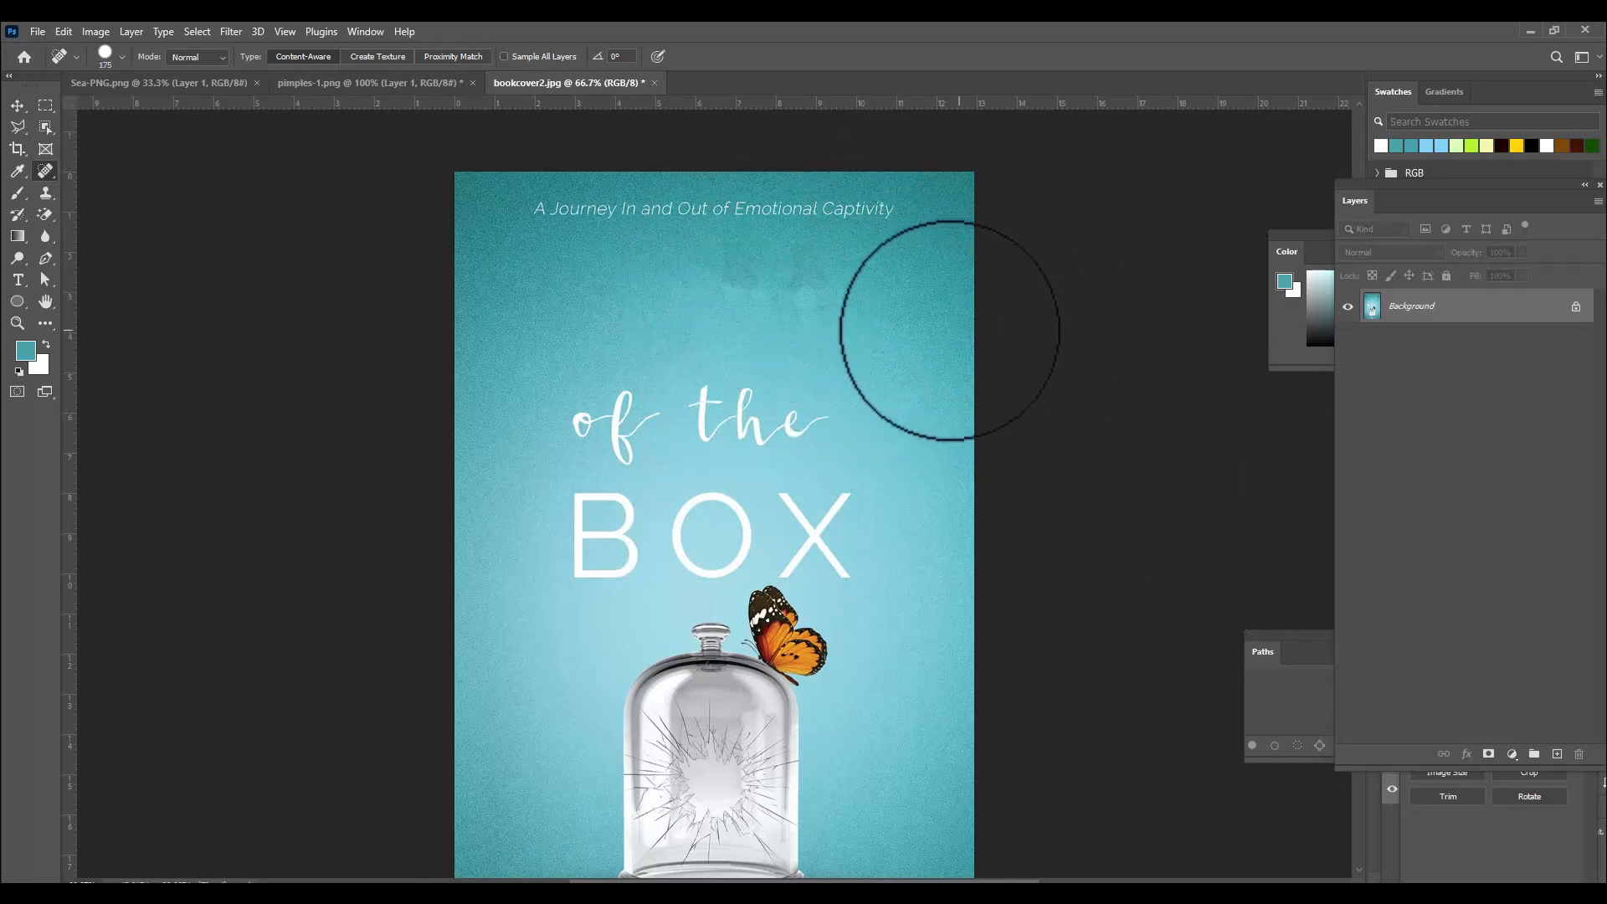
key("bracketleft")
left_click(809, 277)
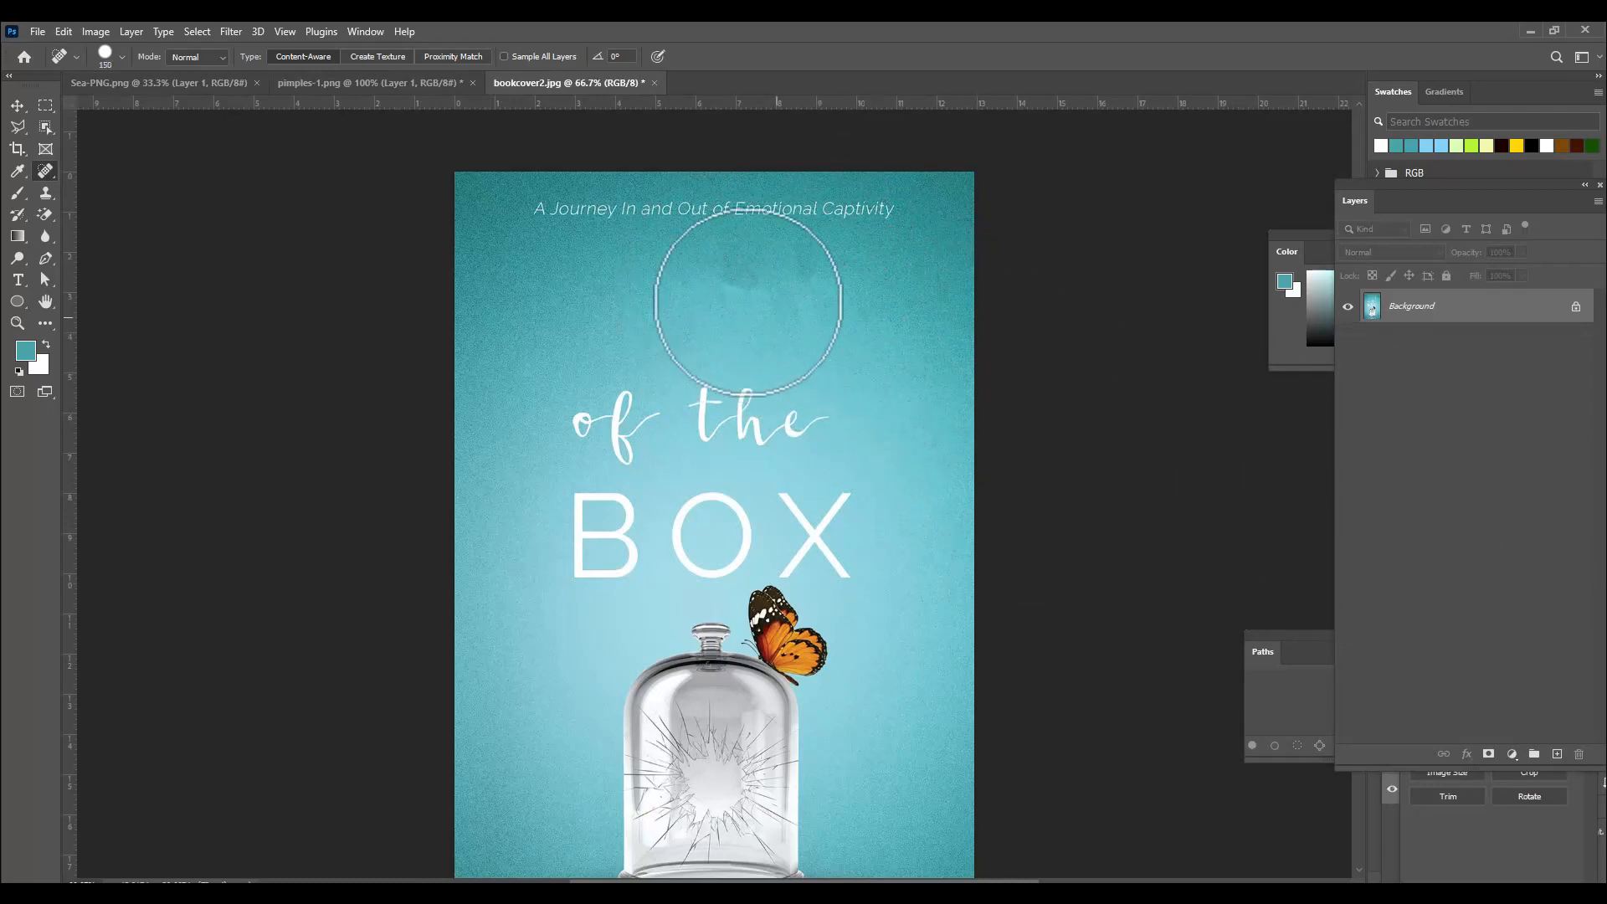
left_click(731, 276)
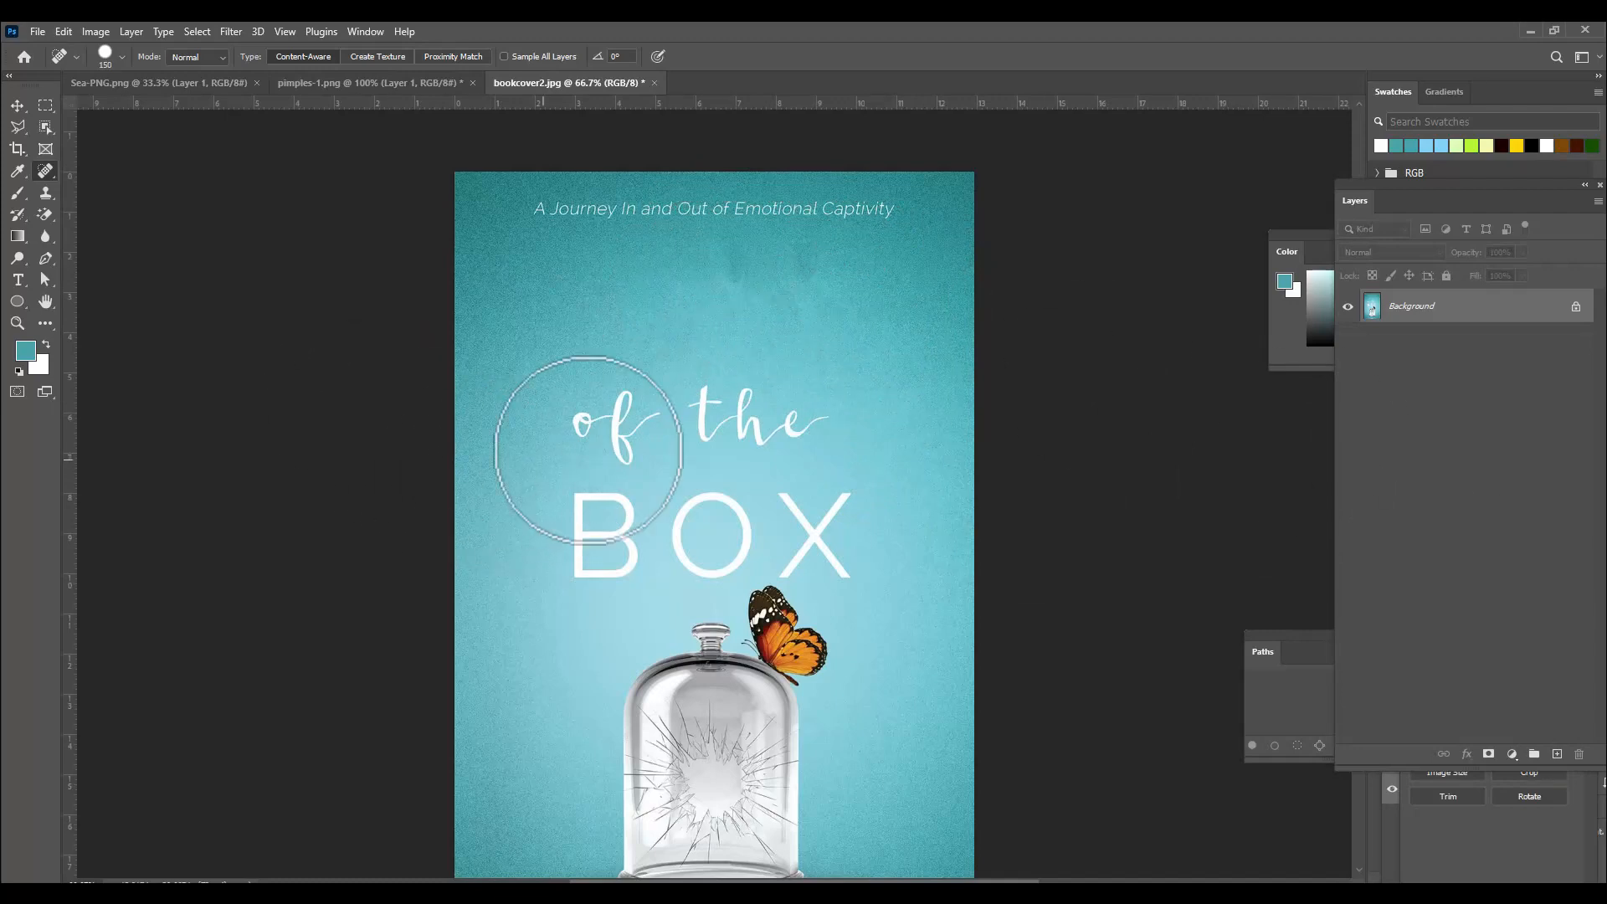
Erase the script word "of" with repeated Spot Healing Brush clicks, adjusting the brush size.
key("bracketright")
key("bracketright")
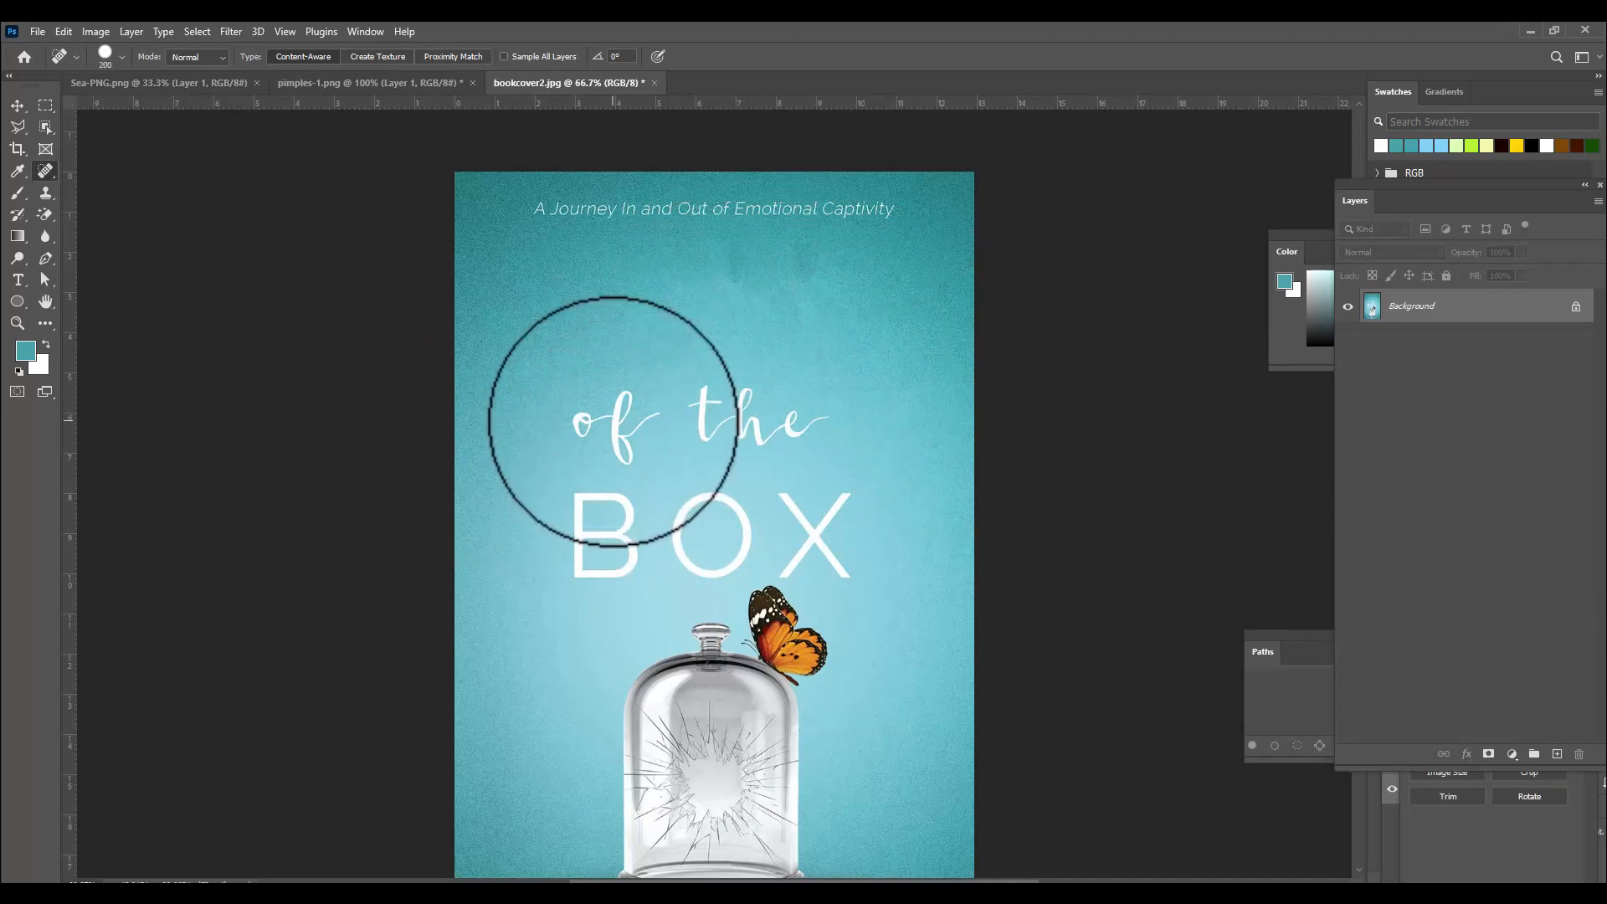
left_click(612, 421)
key("bracketleft")
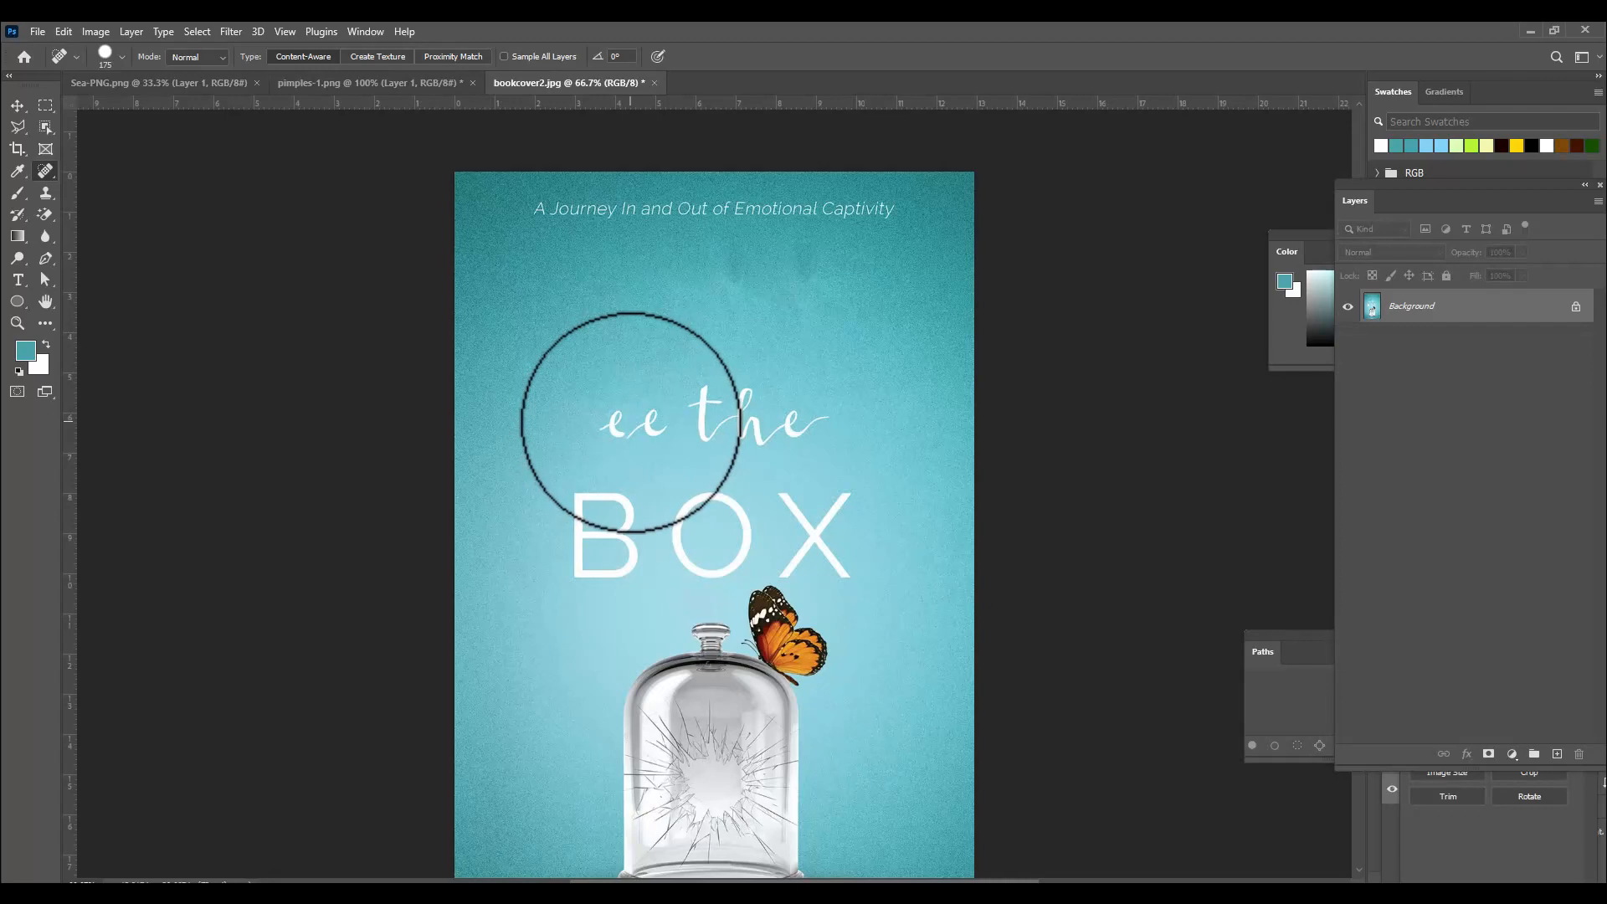
left_click(632, 424)
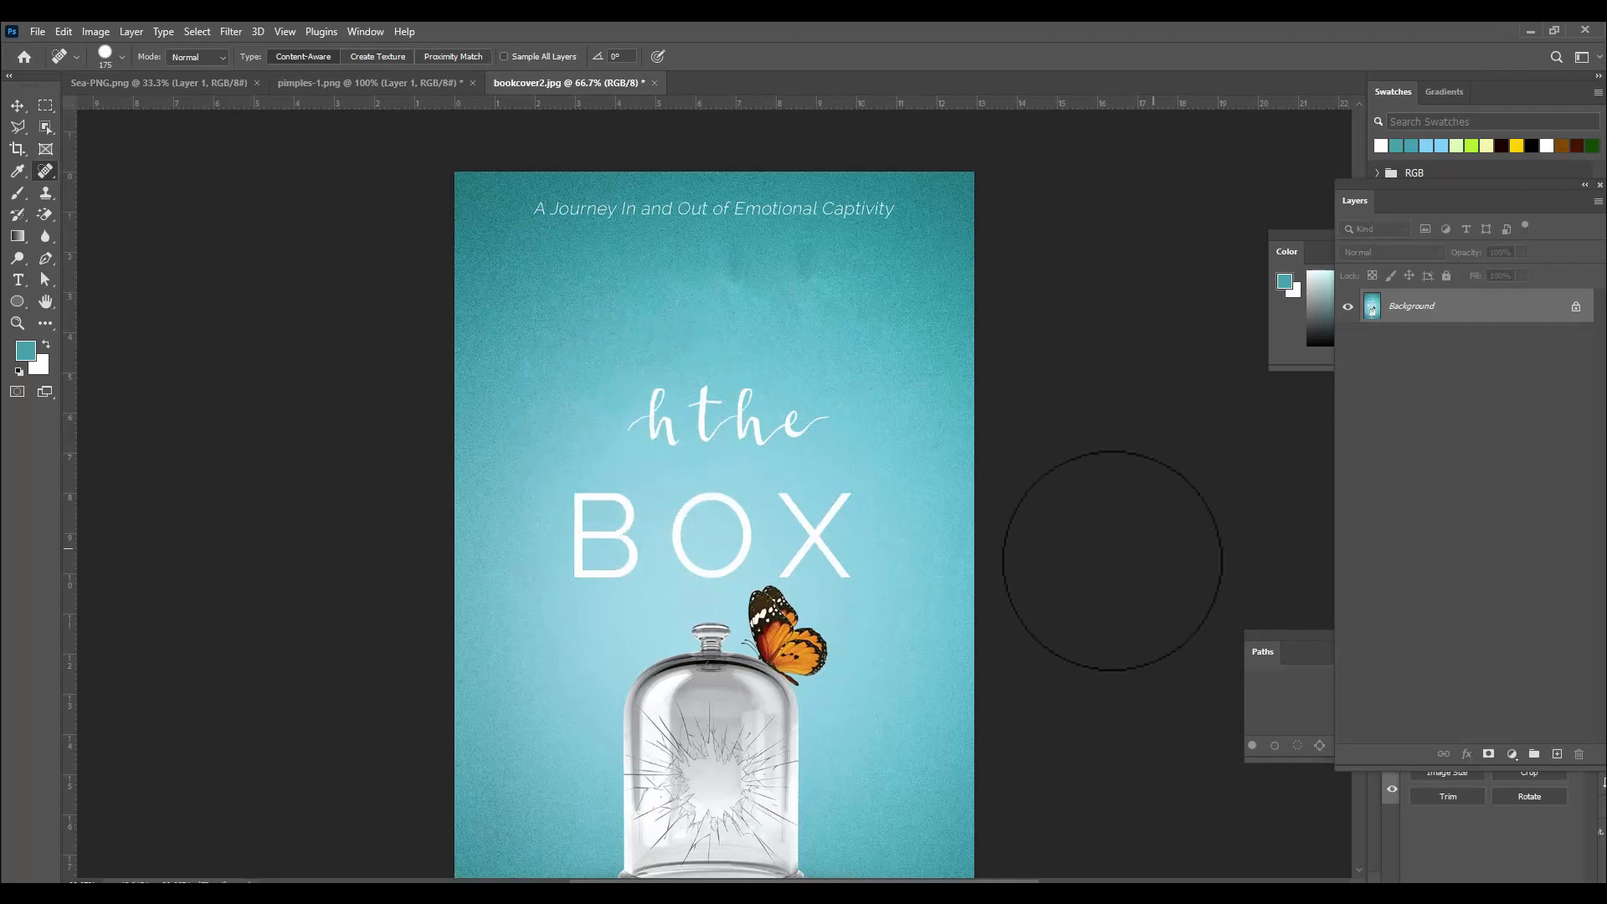
key("bracketleft")
key("bracketleft")
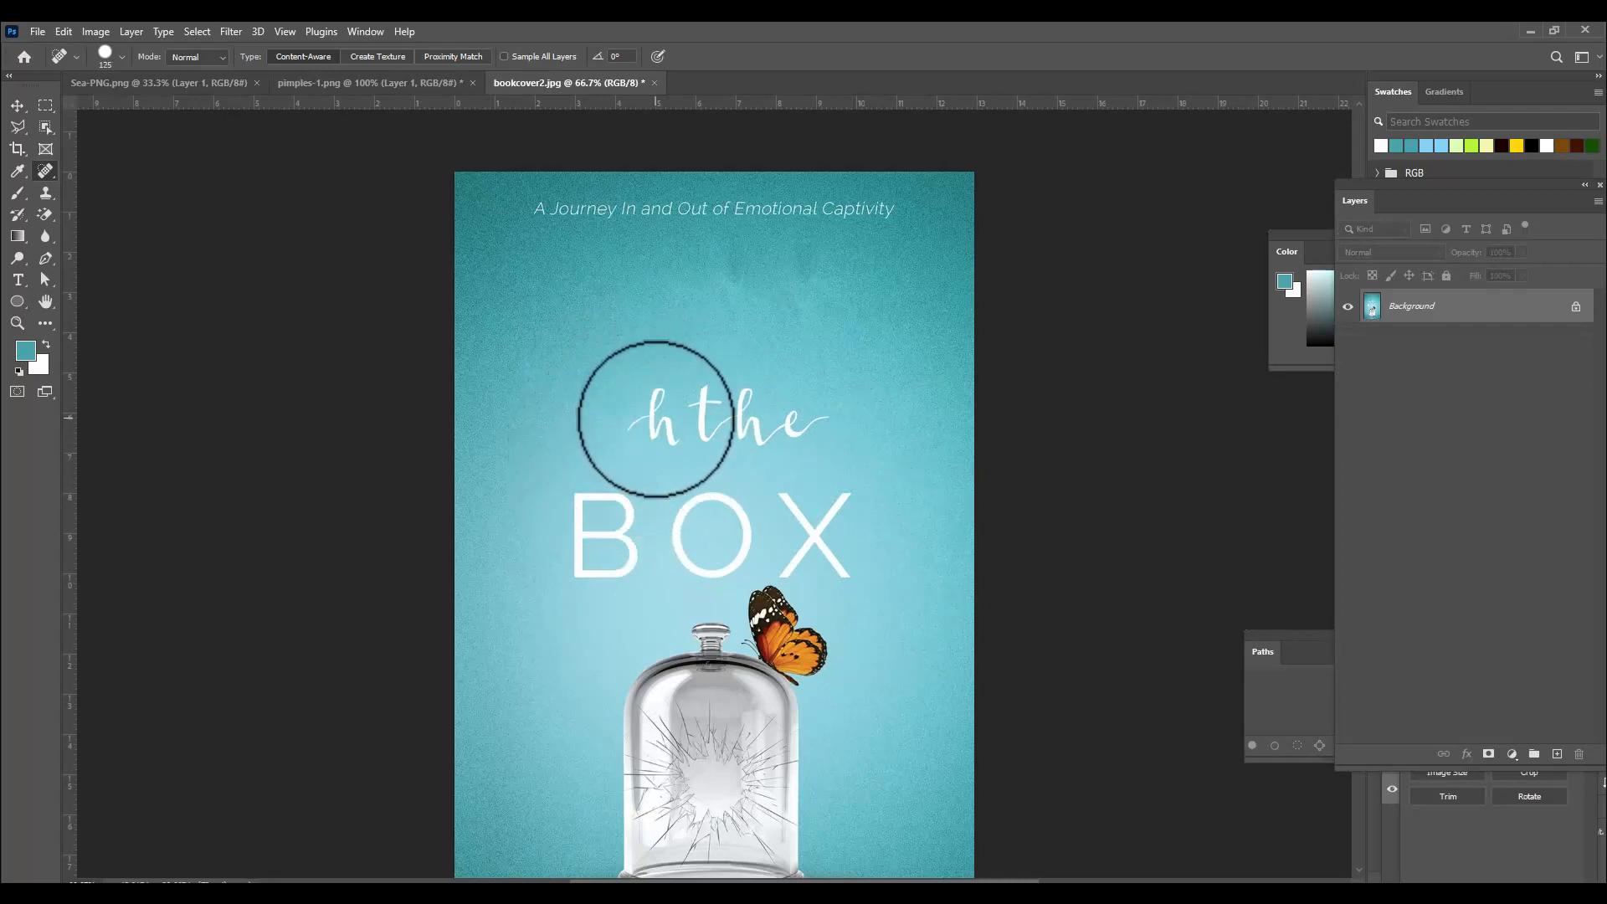
key("bracketright")
left_click(657, 420)
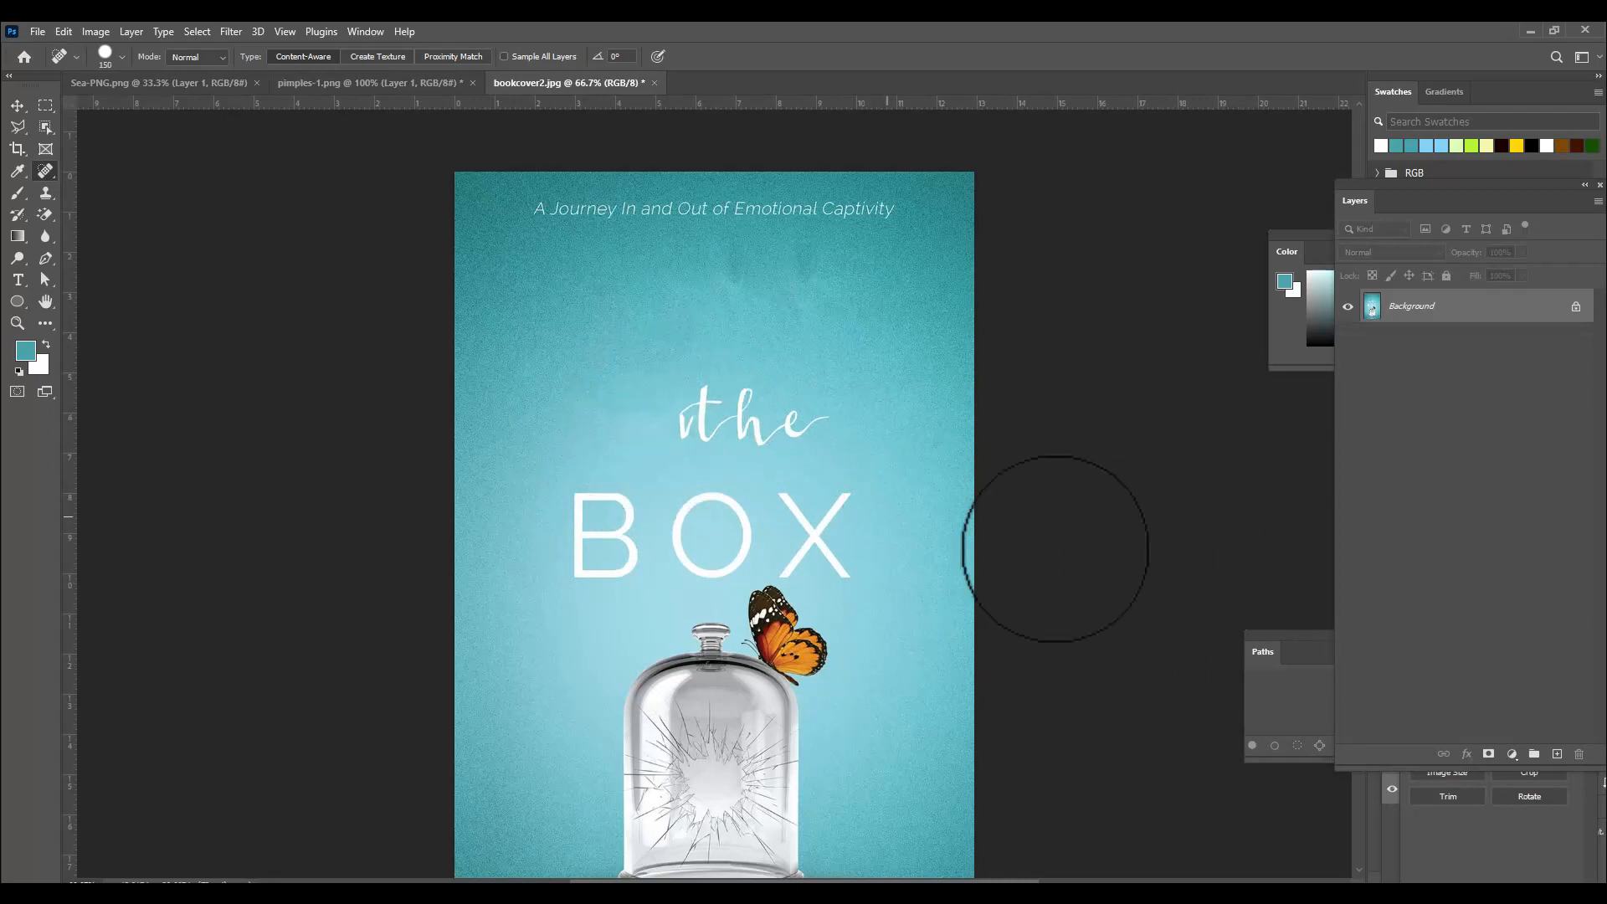
Enlarge the brush and erase the script word "the" in one click.
key("bracketright")
key("bracketright")
key("bracketright")
key("bracketright")
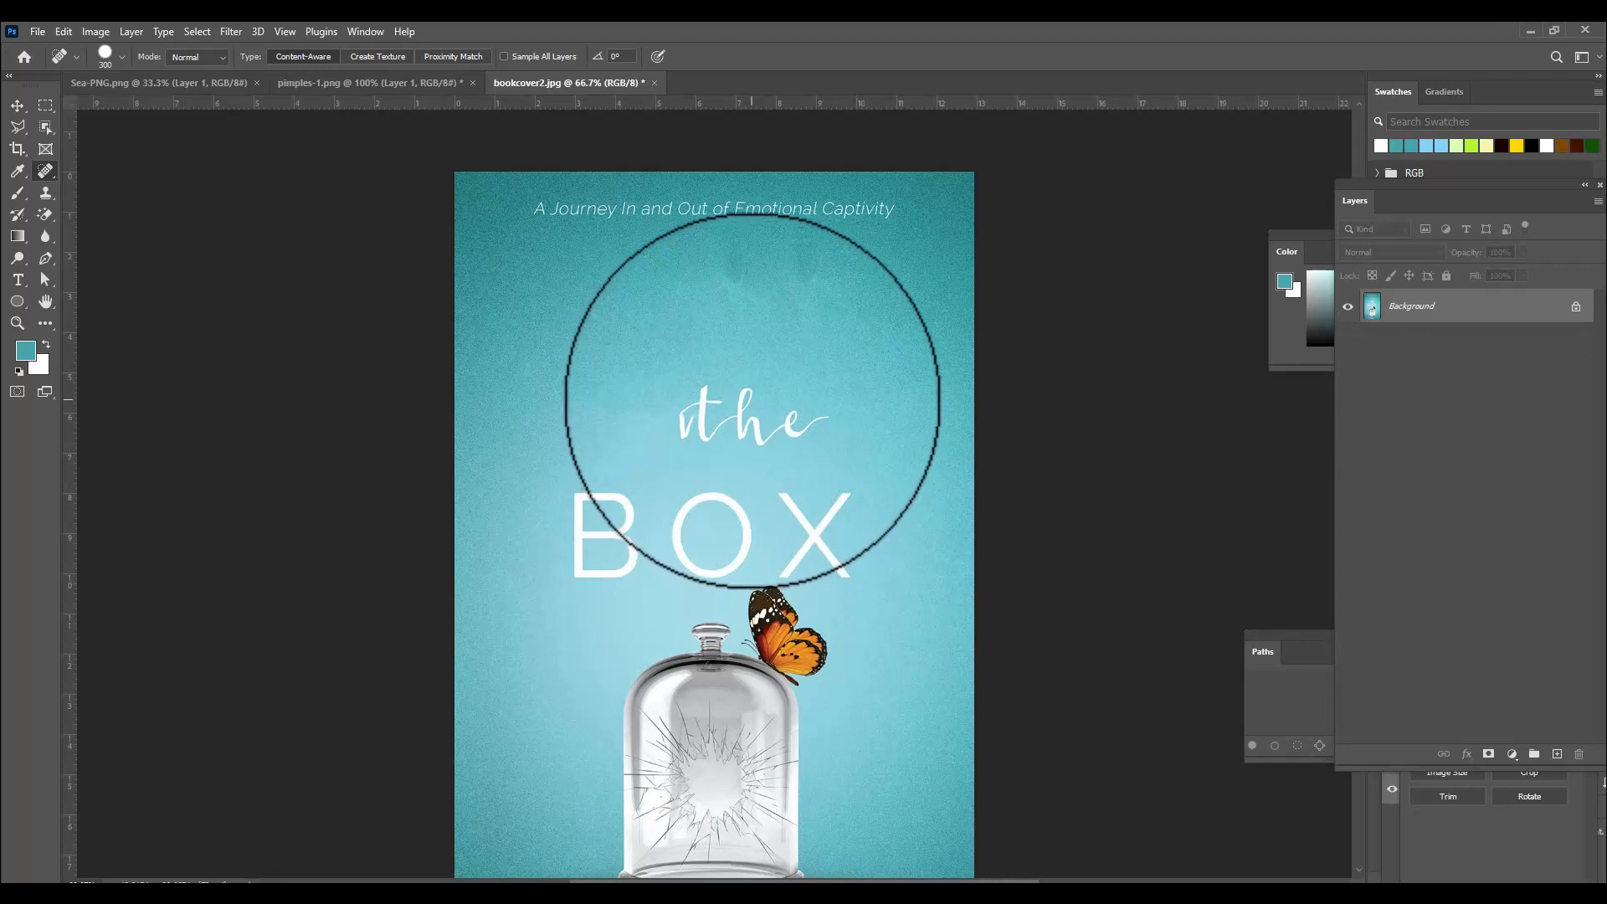
left_click(753, 406)
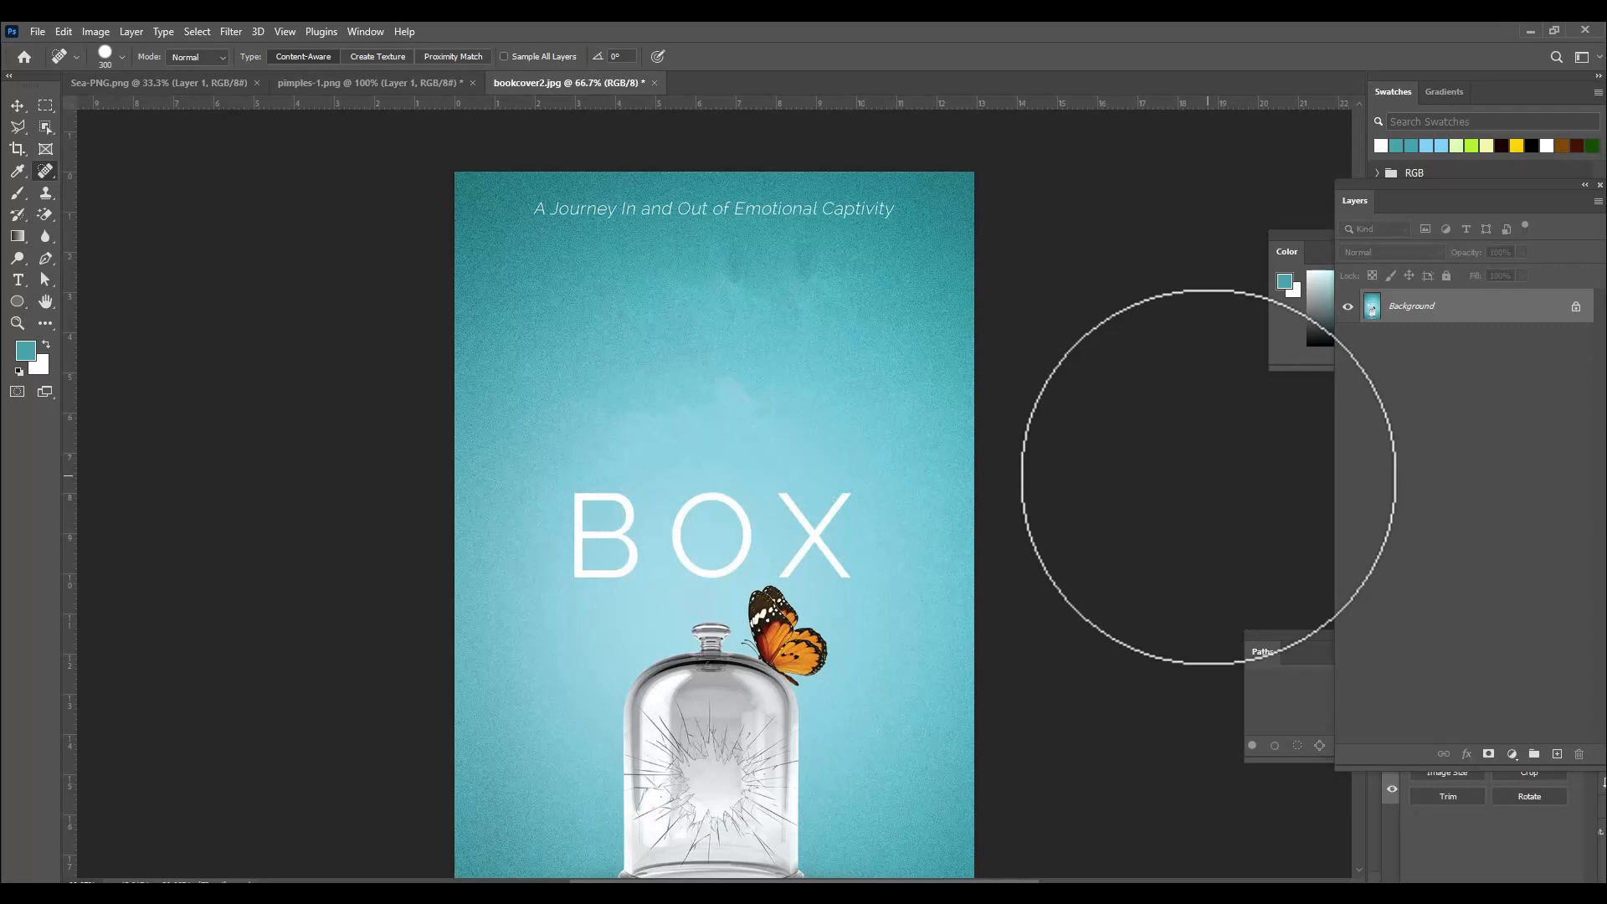
Fix a leftover blotch with the Patch tool by dragging the patch upward onto clean background, then deselect.
right_click(47, 170)
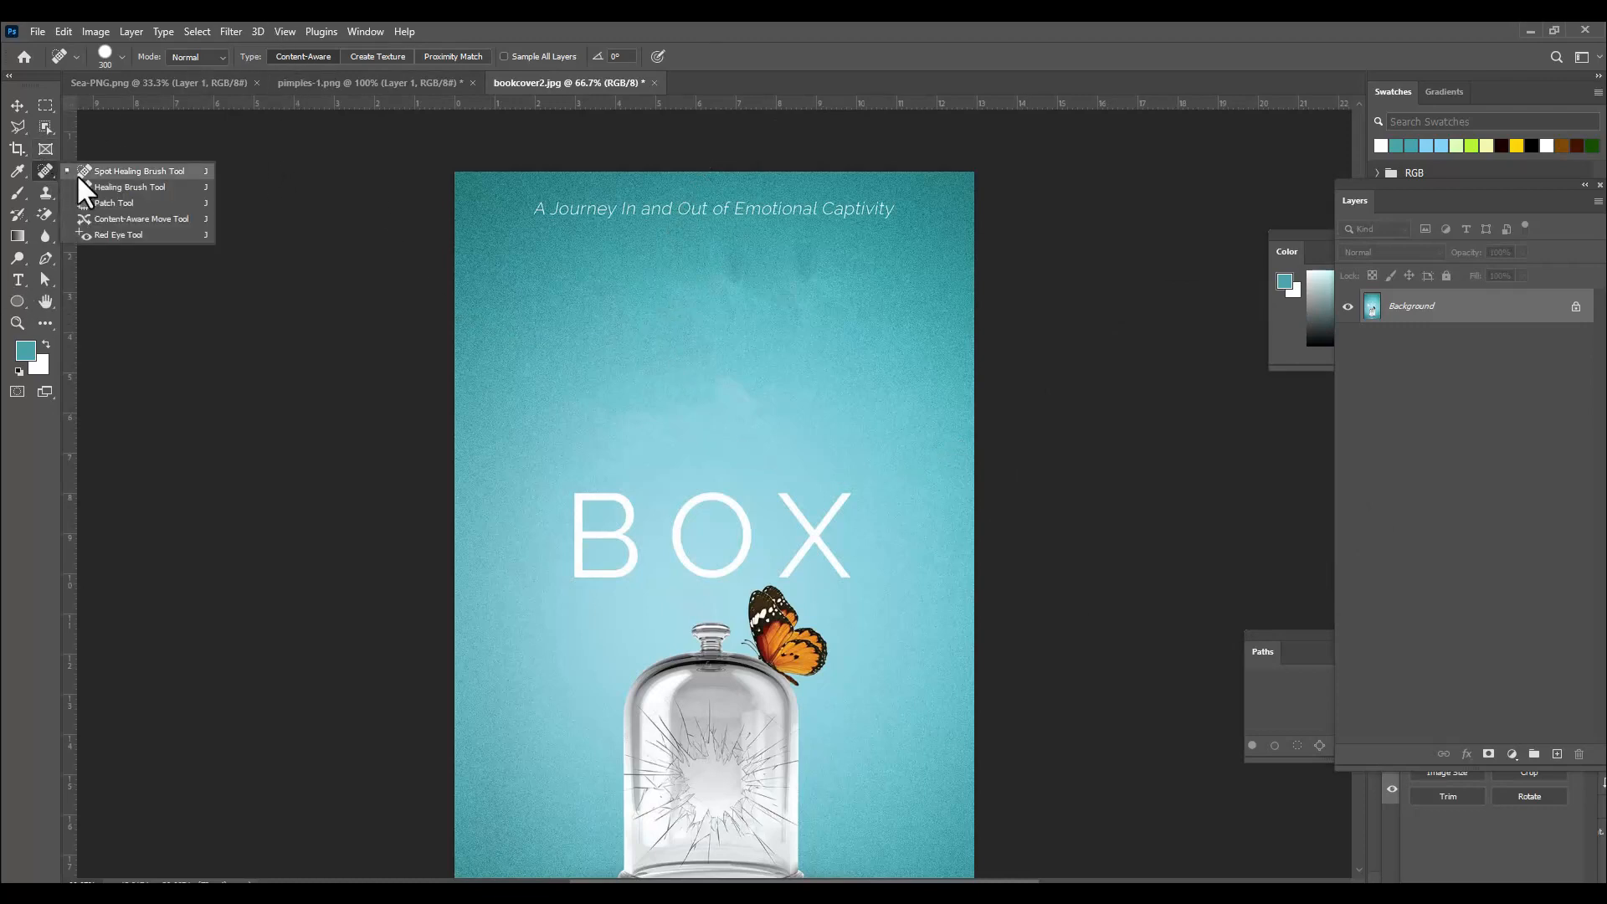
left_click(93, 203)
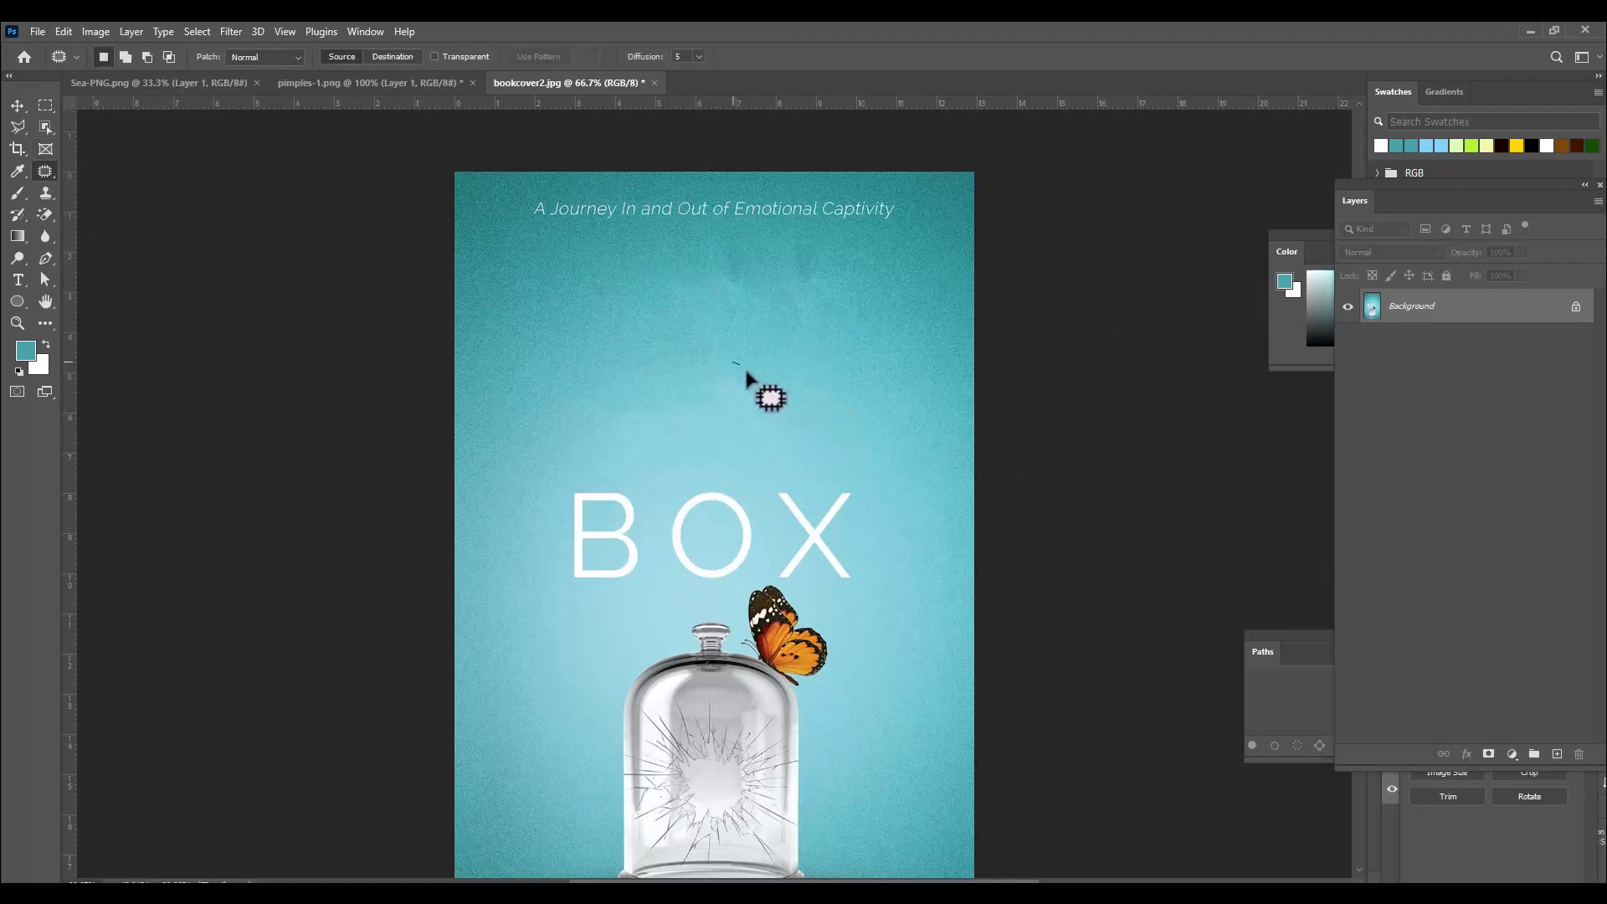
mouse_move(747, 373)
left_mouse_down()
mouse_move(760, 417)
mouse_move(723, 421)
mouse_move(700, 395)
mouse_move(771, 257)
mouse_move(795, 291)
mouse_move(777, 310)
mouse_move(713, 272)
mouse_move(746, 278)
left_mouse_up()
key("ctrl+d")
Return to the Spot Healing Brush and erase the B and O letters of BOX.
right_click(45, 171)
left_click(97, 173)
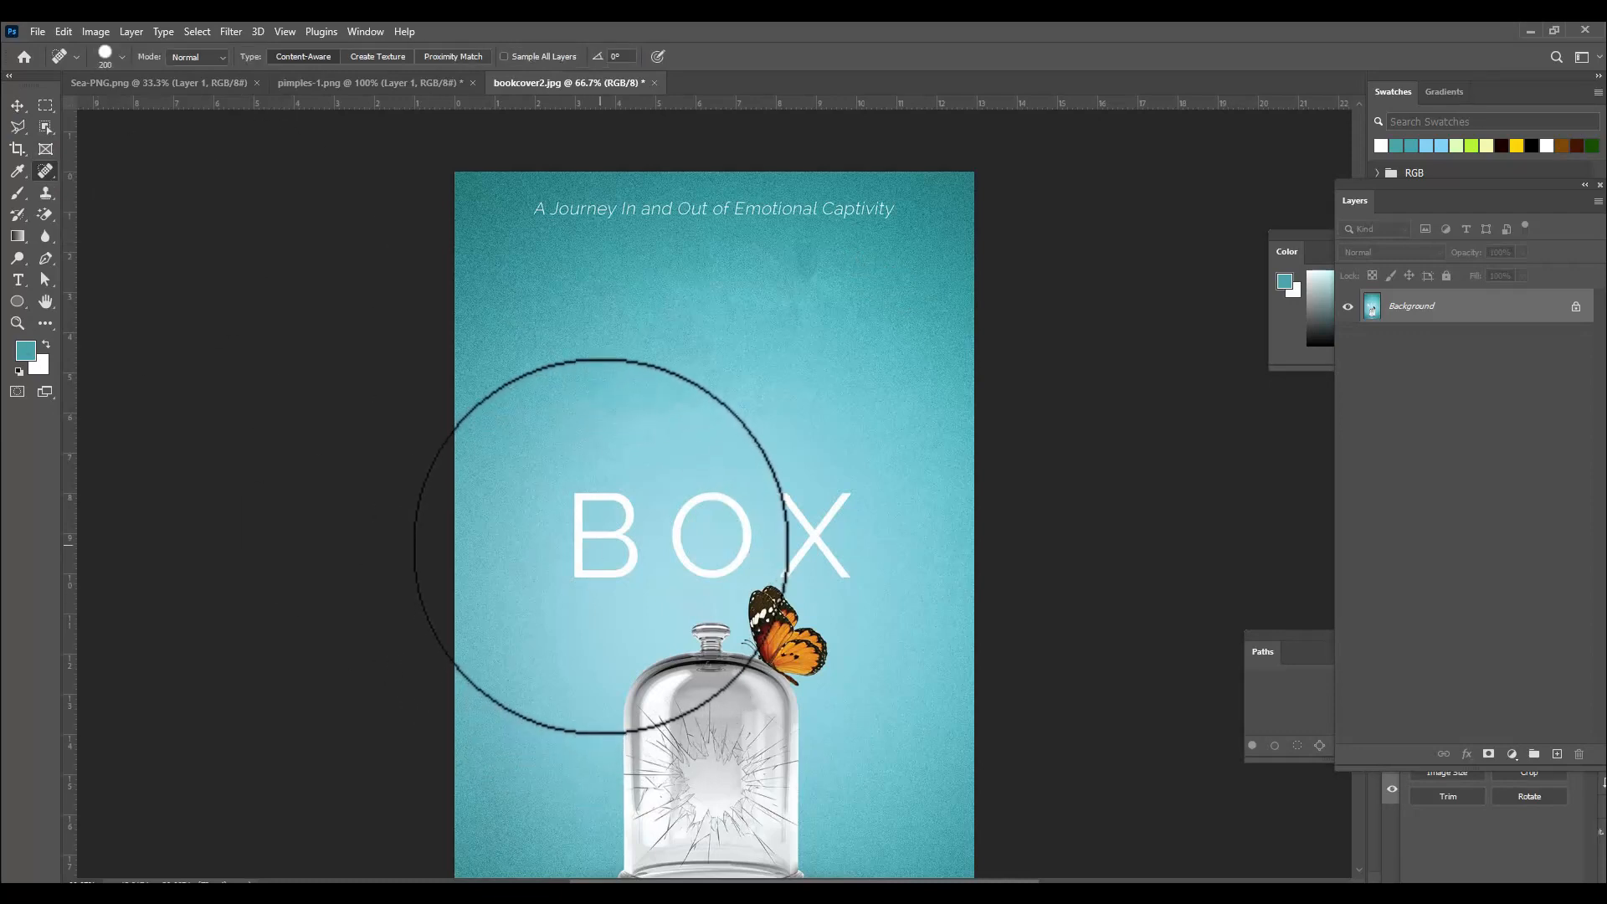
key("bracketleft")
key("bracketleft")
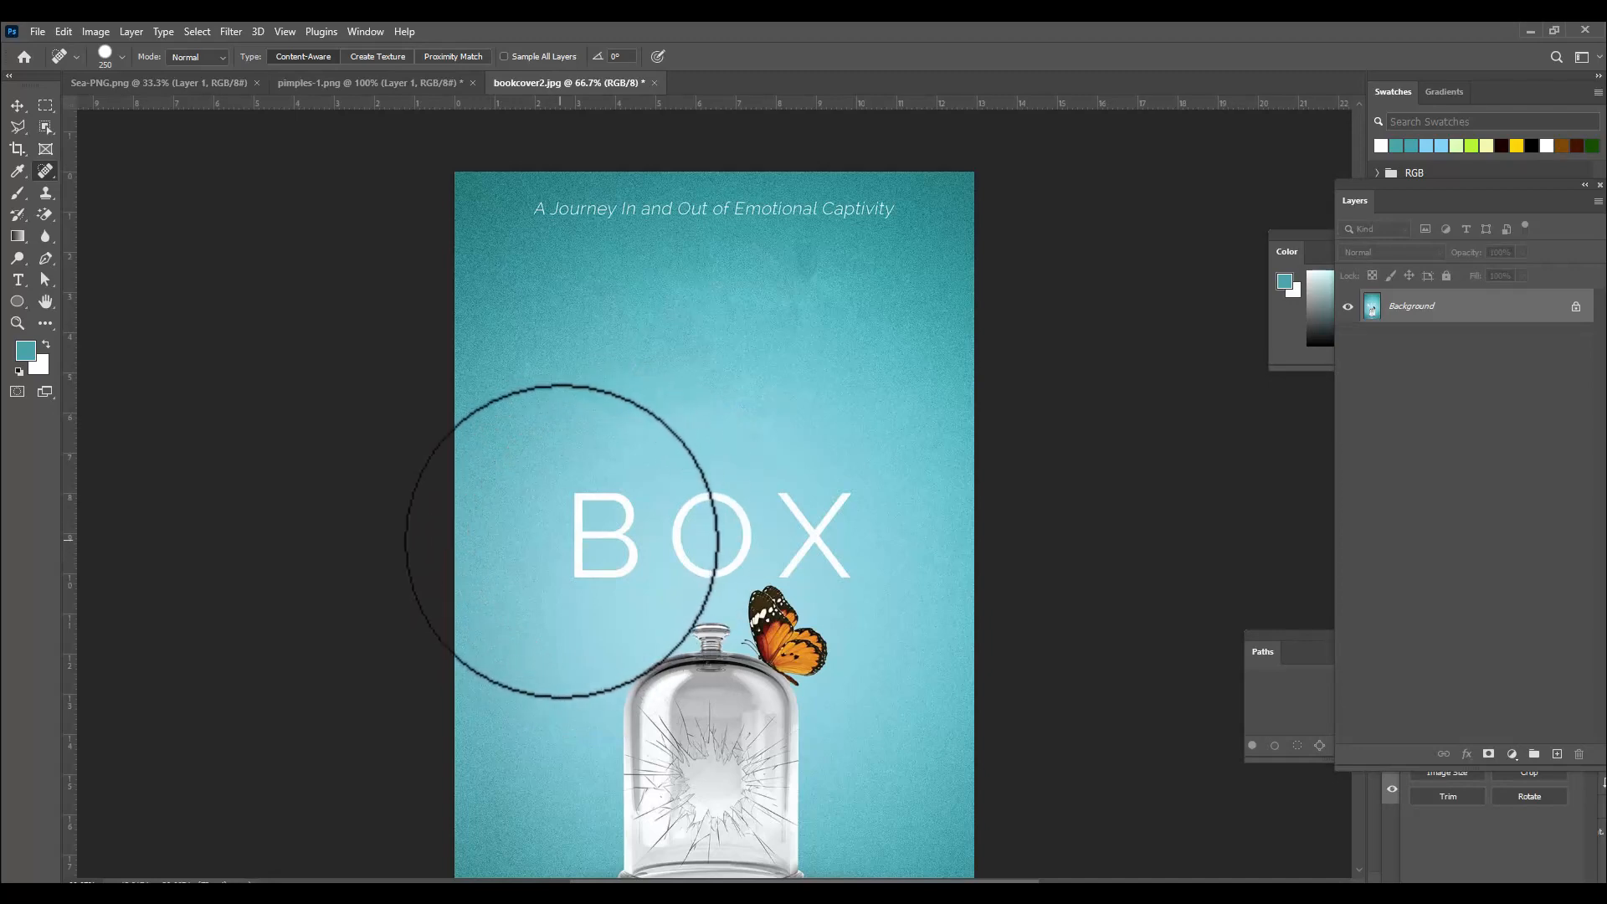
left_click(592, 532)
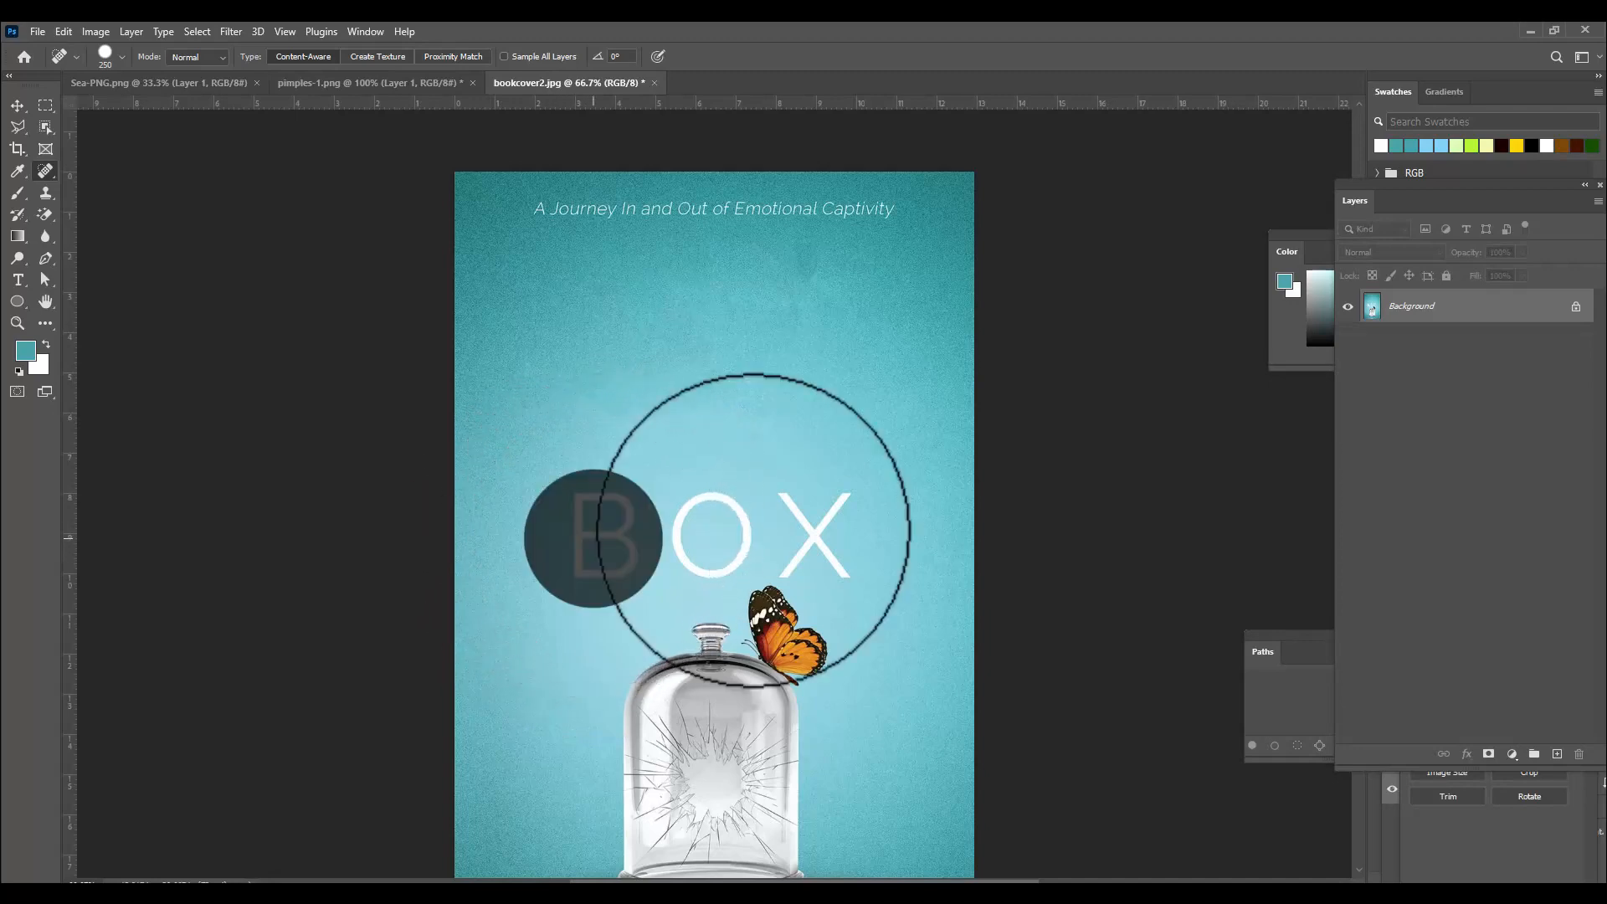
key("bracketleft")
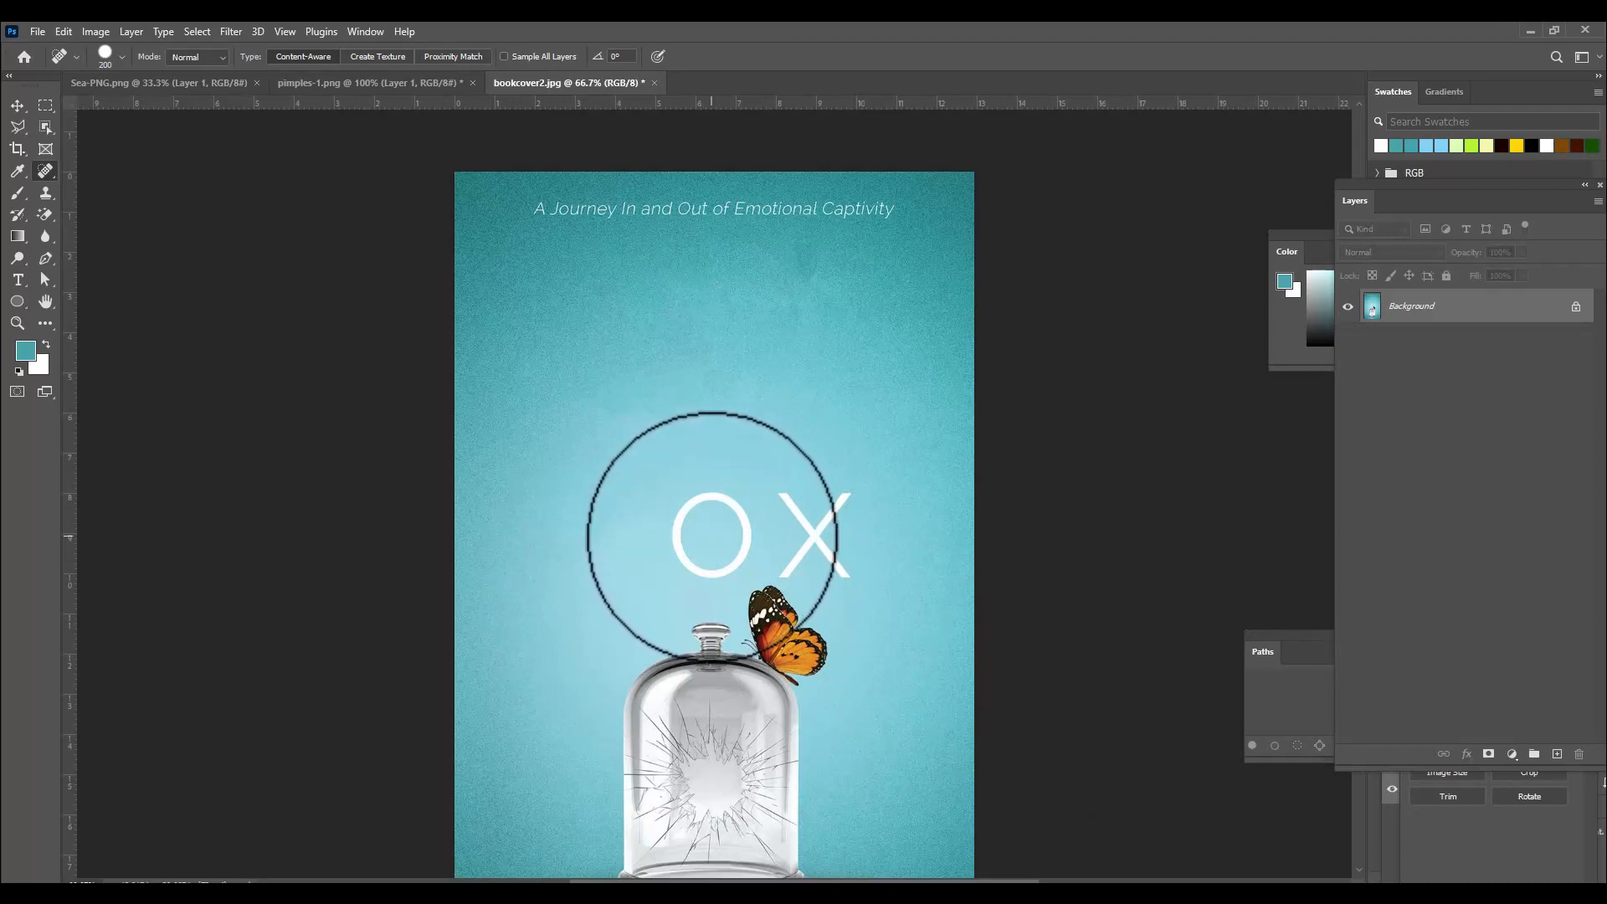
left_click(712, 535)
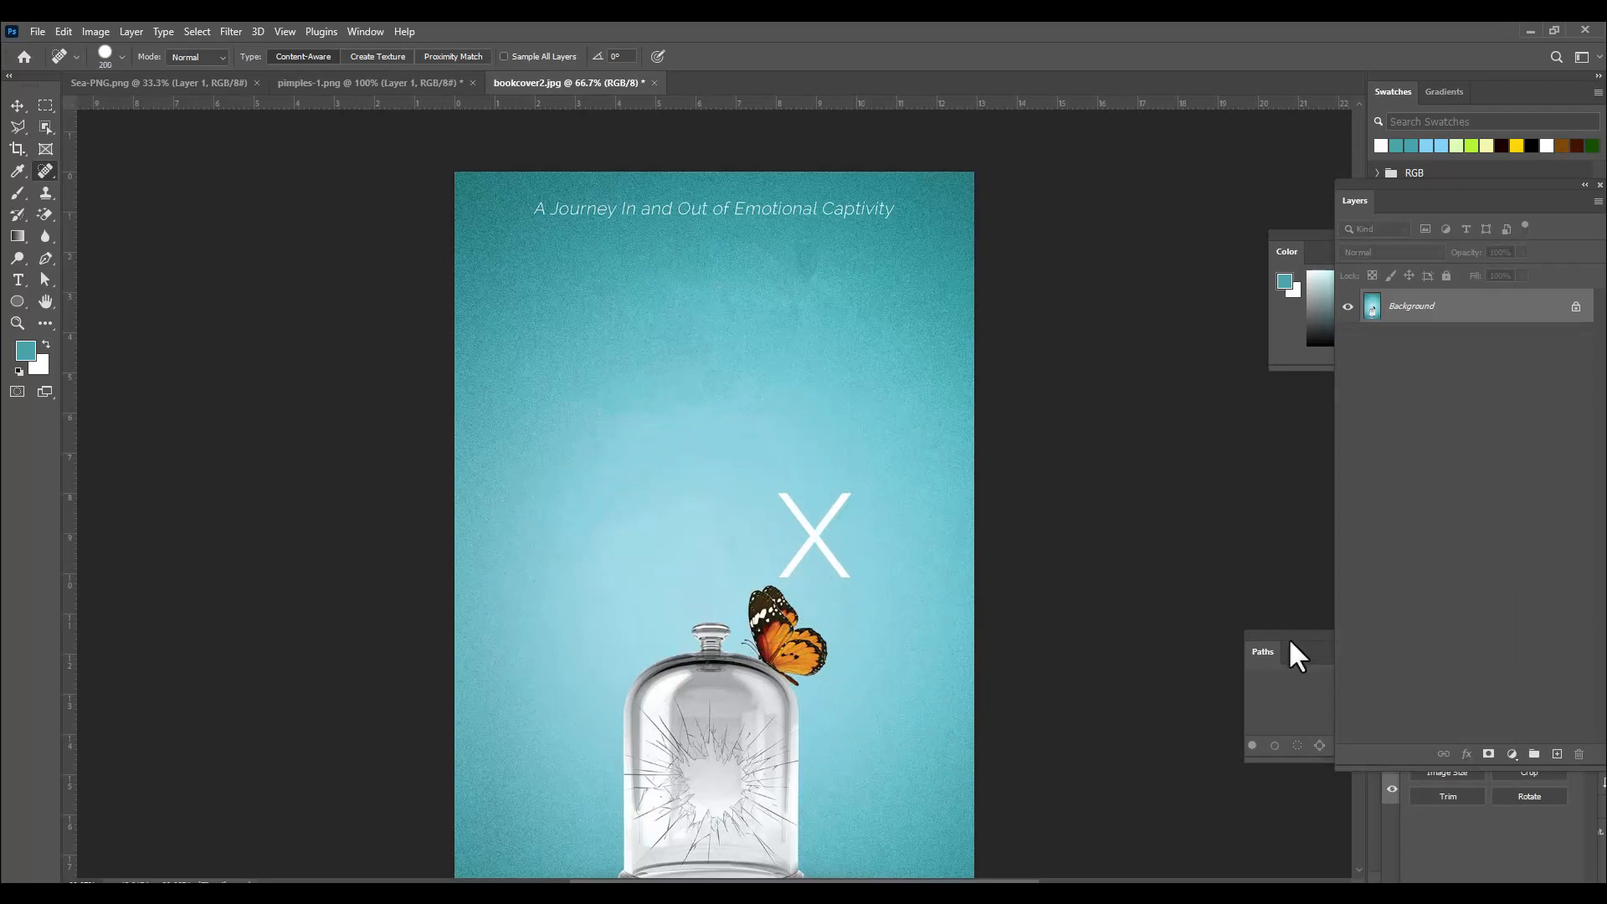
Enlarge the brush and erase the large X on the book cover with a single Spot Healing Brush click.
key("bracketright")
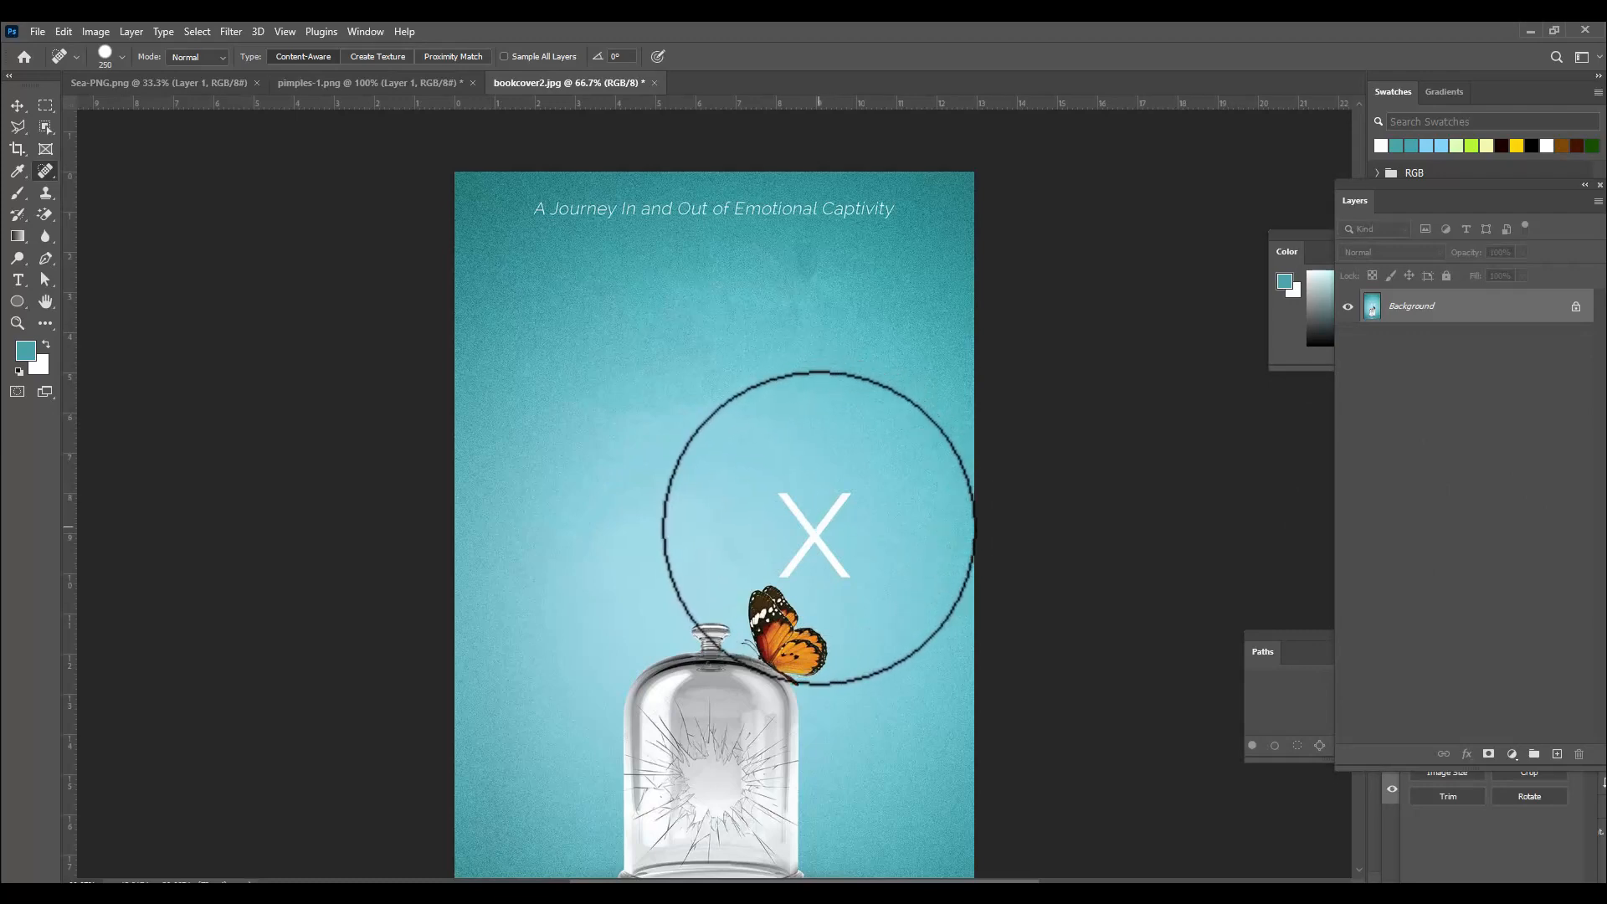
left_click(819, 528)
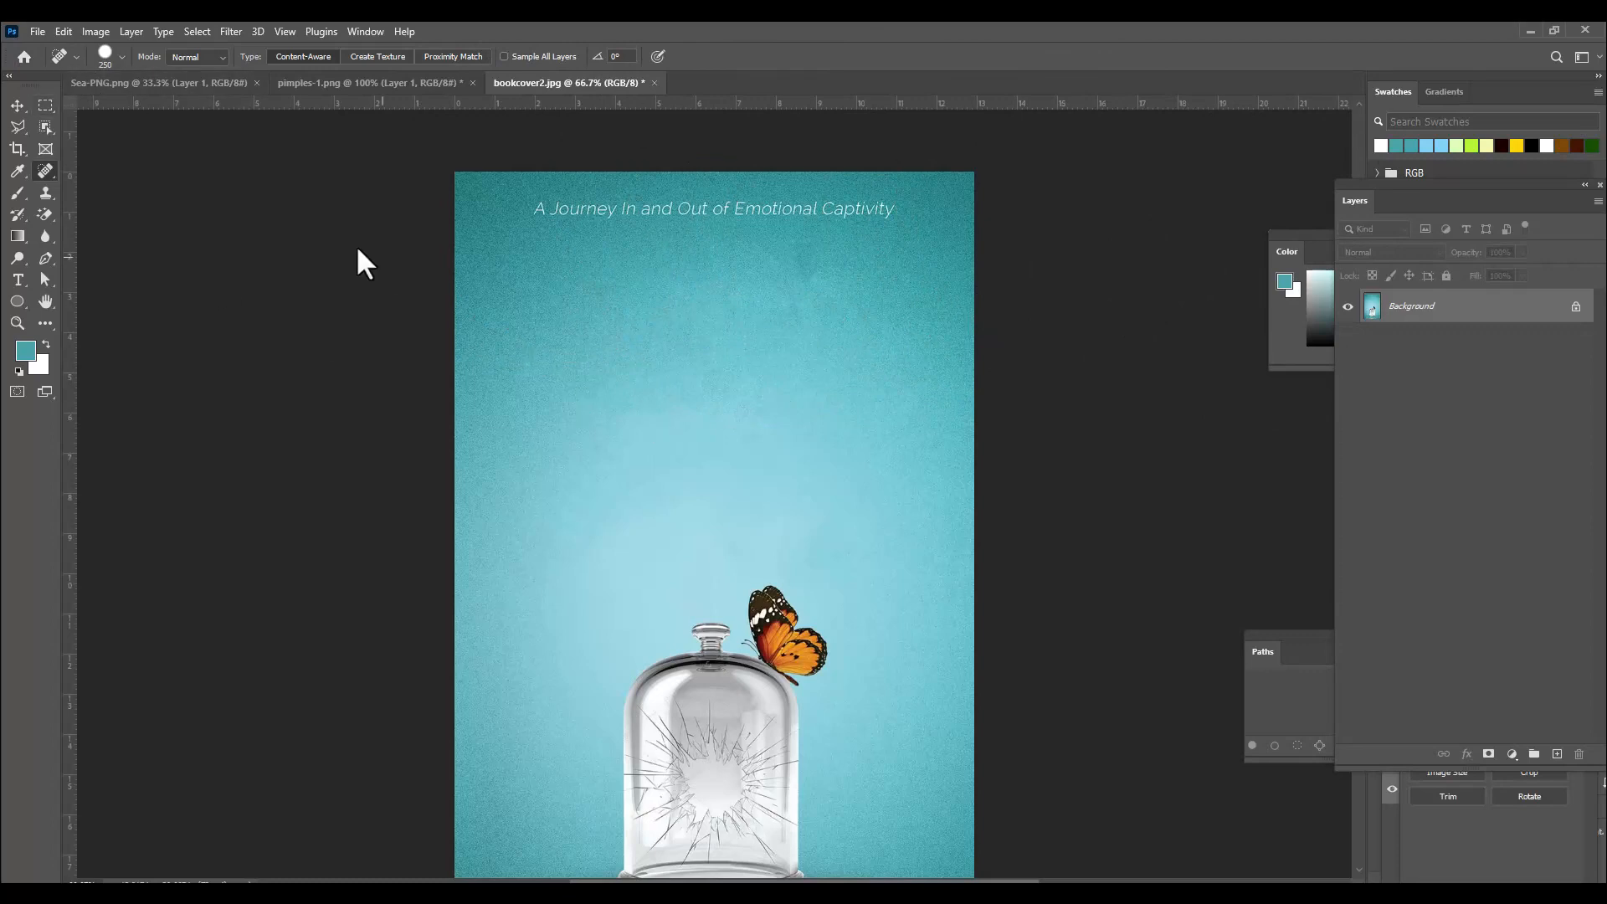
Switch to the Sea-PNG document and duplicate the sea layer, moving the copy upward over the transparent area.
left_click(131, 83)
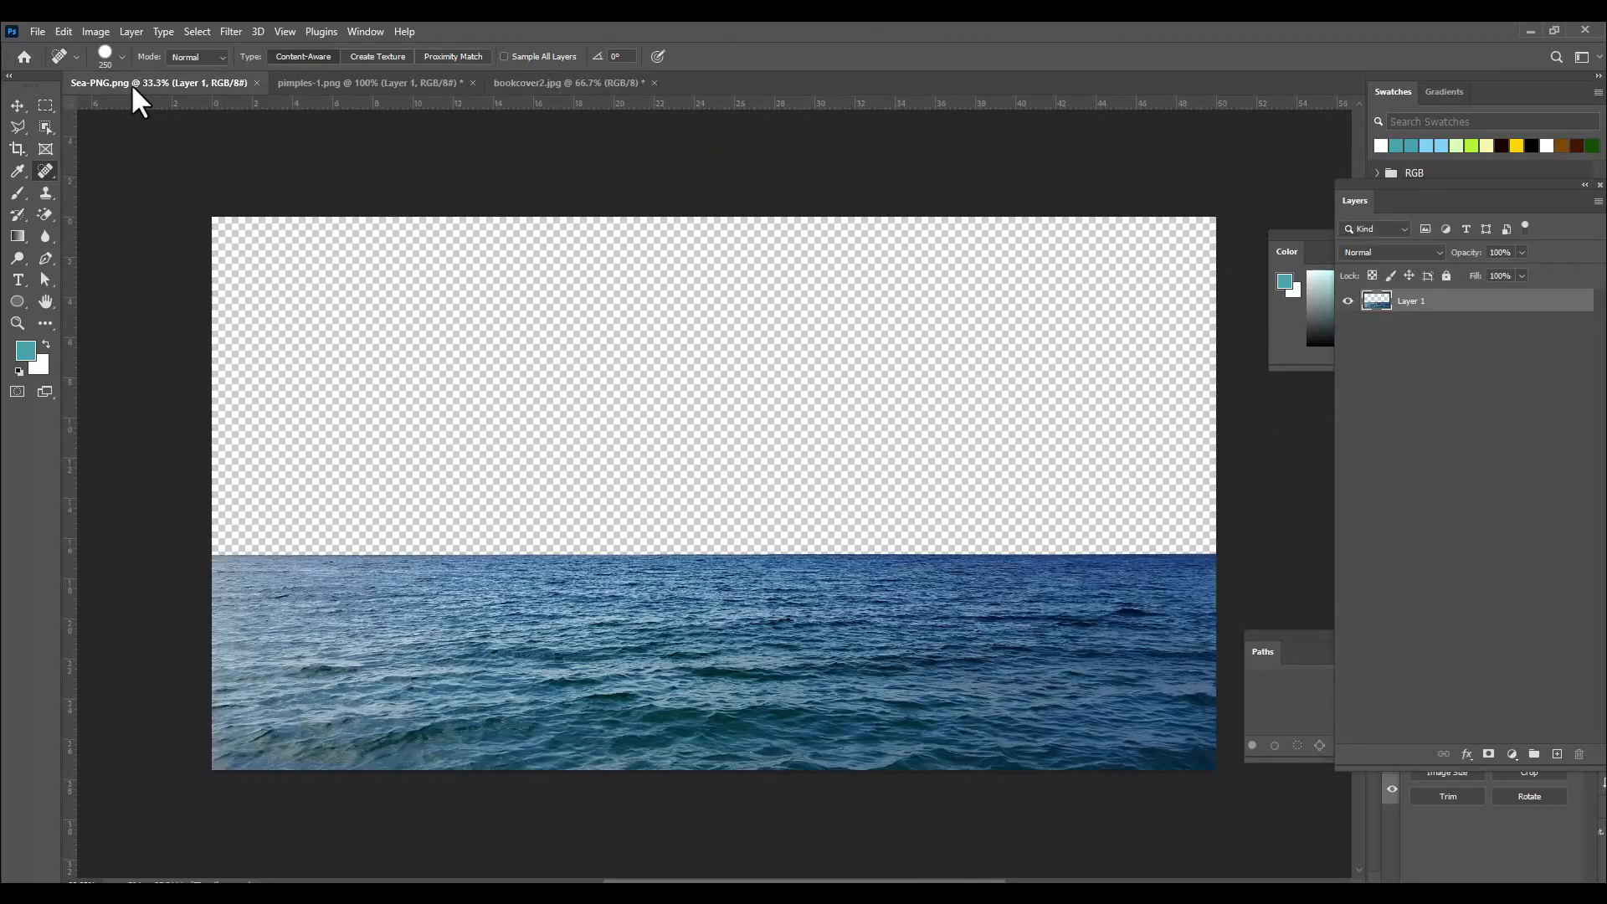
right_click(47, 176)
left_click(82, 175)
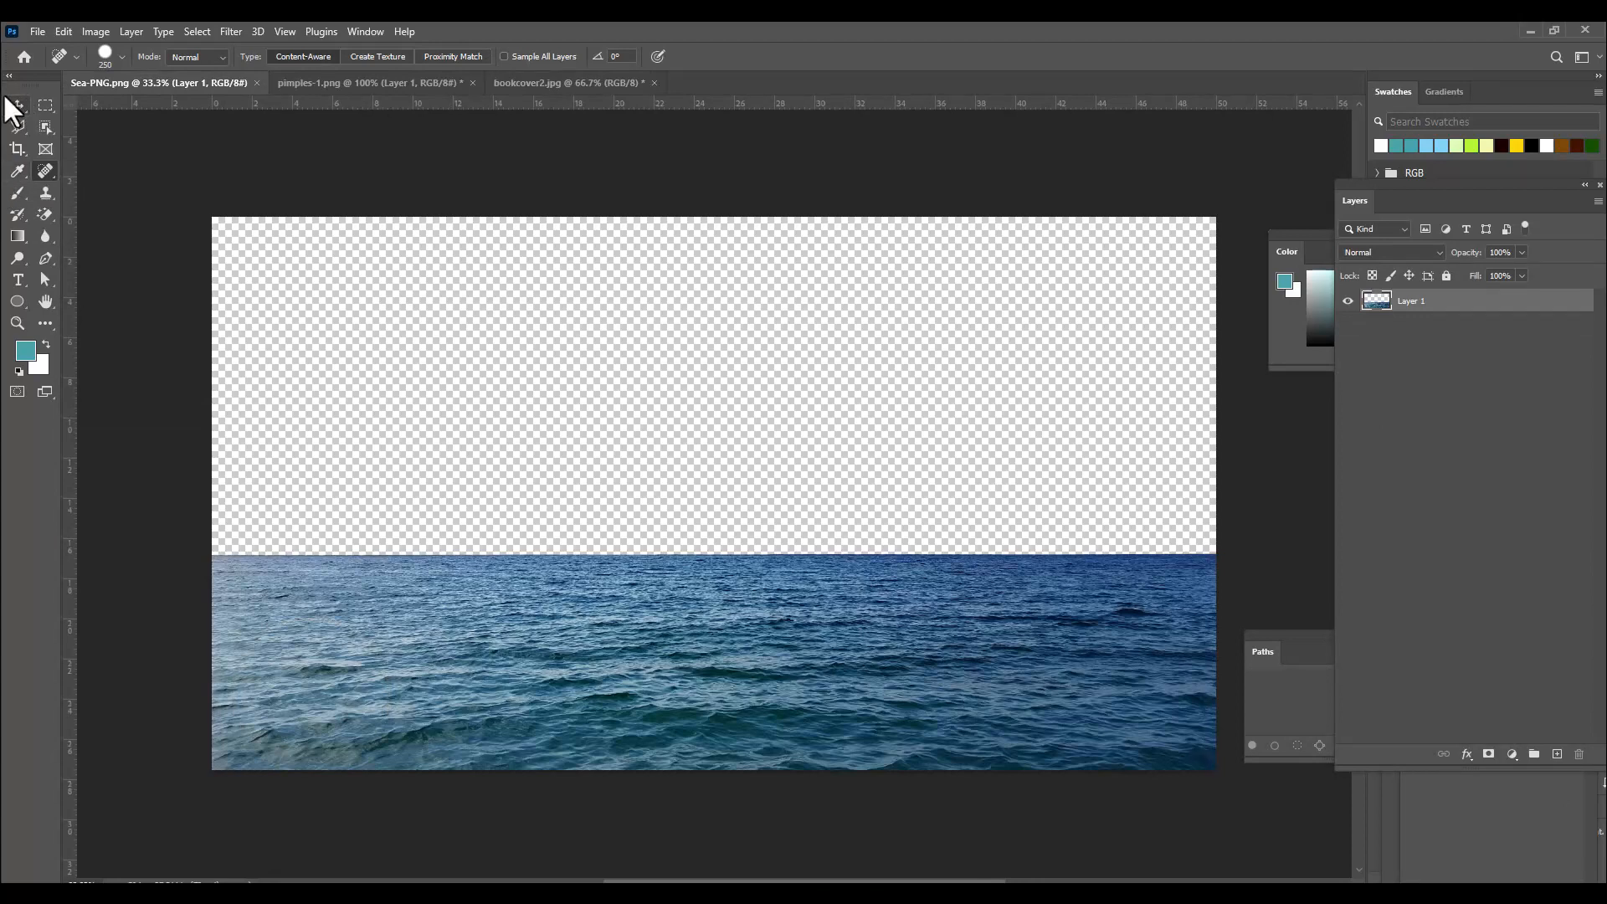
left_click(16, 104)
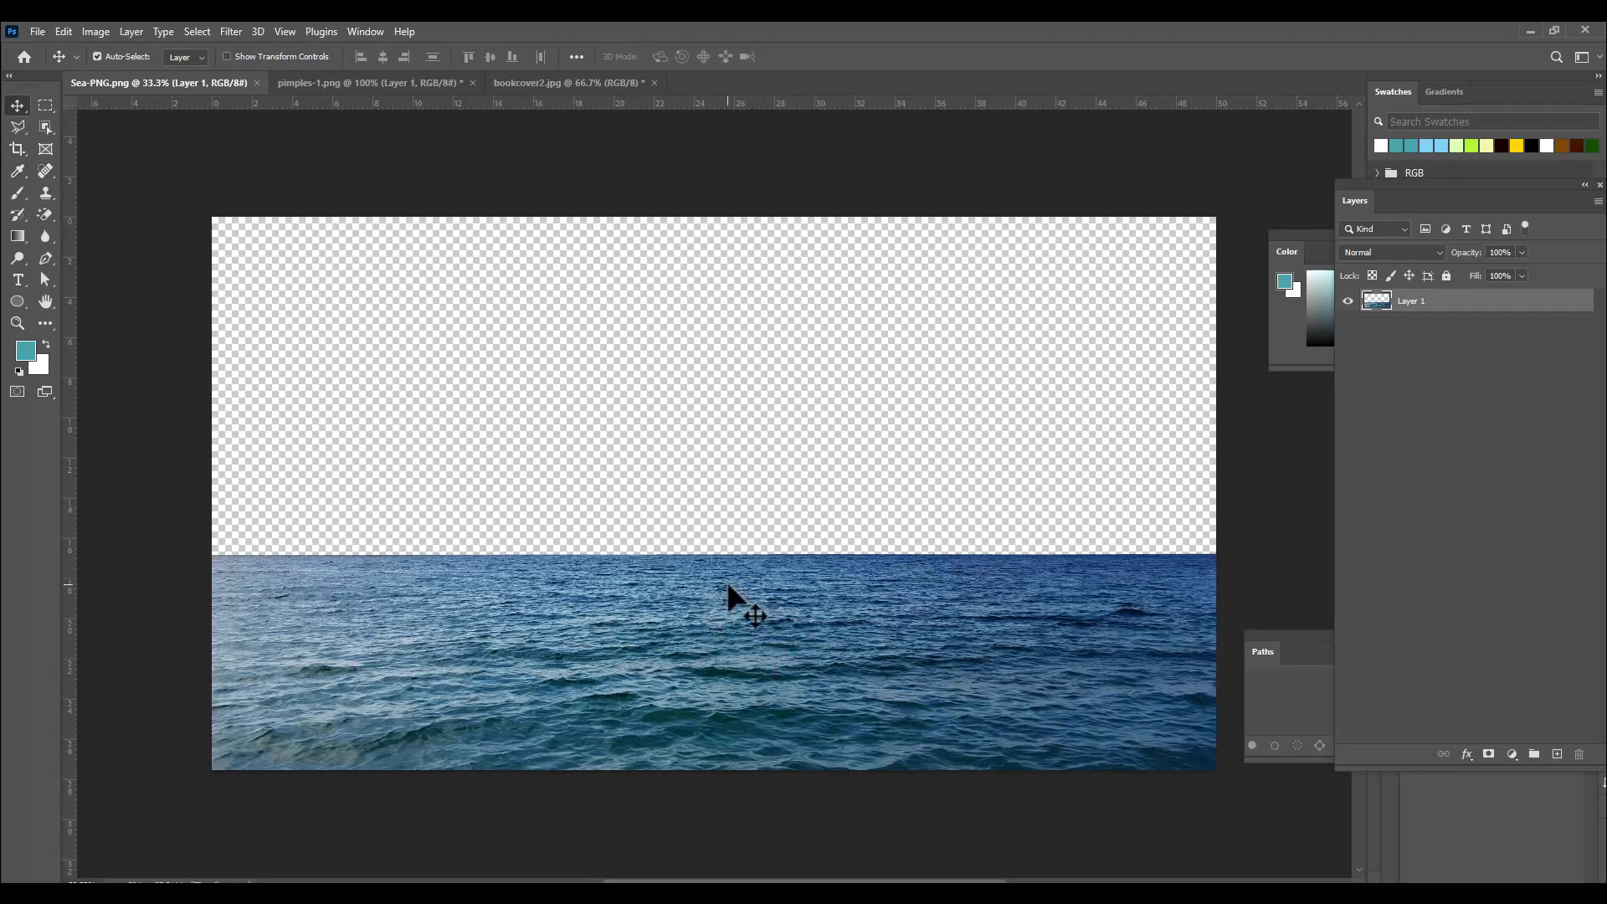
left_click_drag(706, 591, 704, 405)
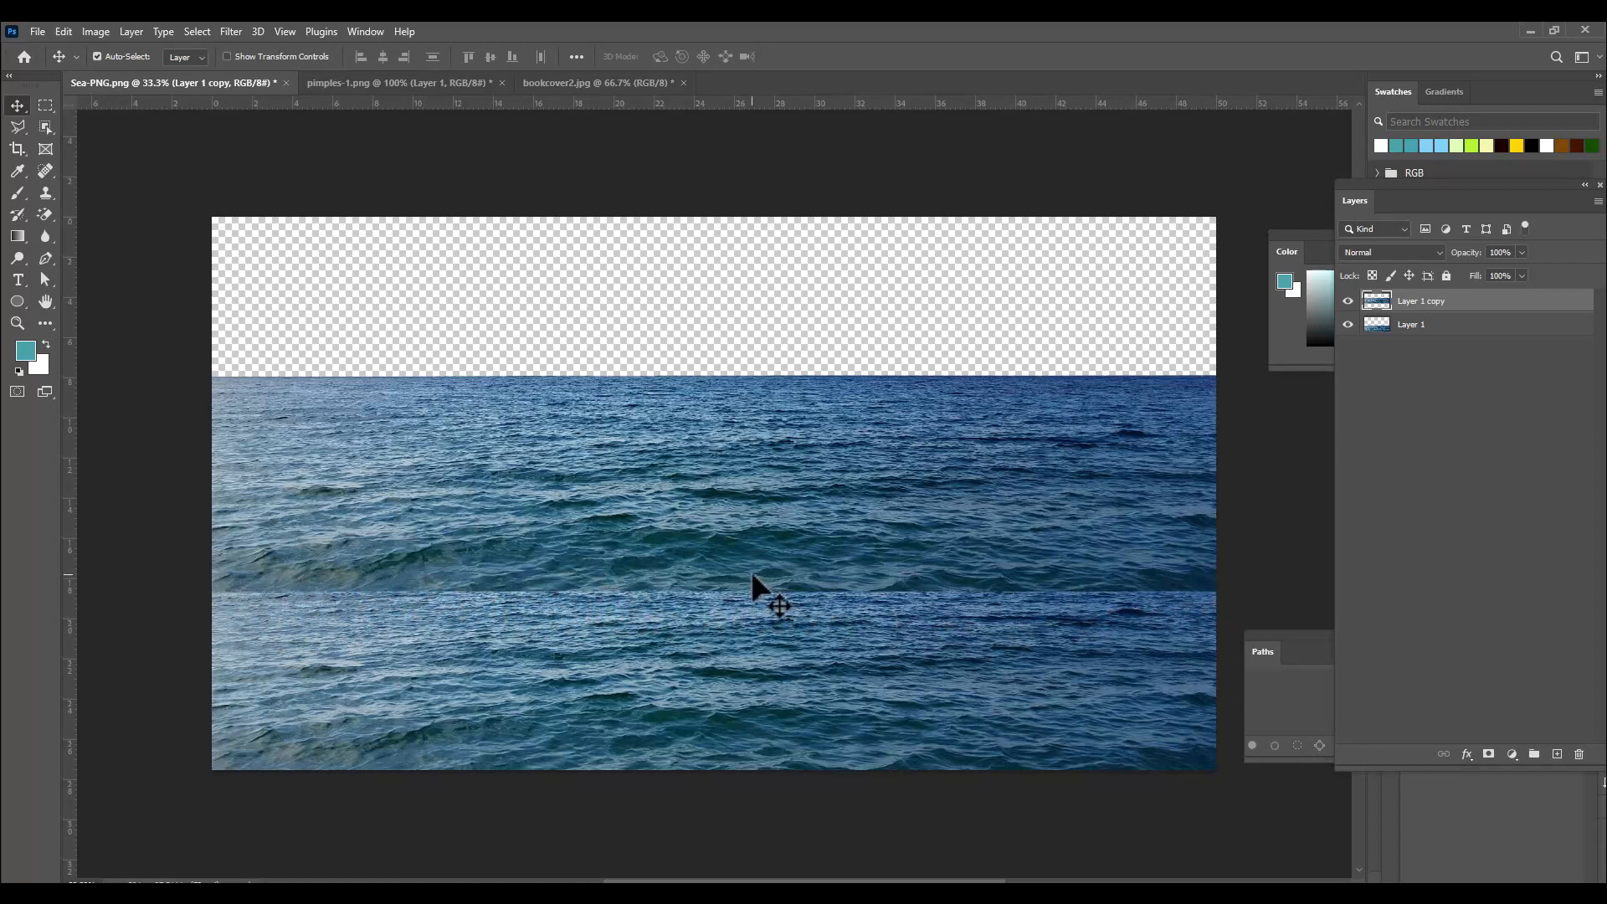
Delete the original sea layer, keeping only the moved copy.
left_click_drag(1351, 184, 1307, 189)
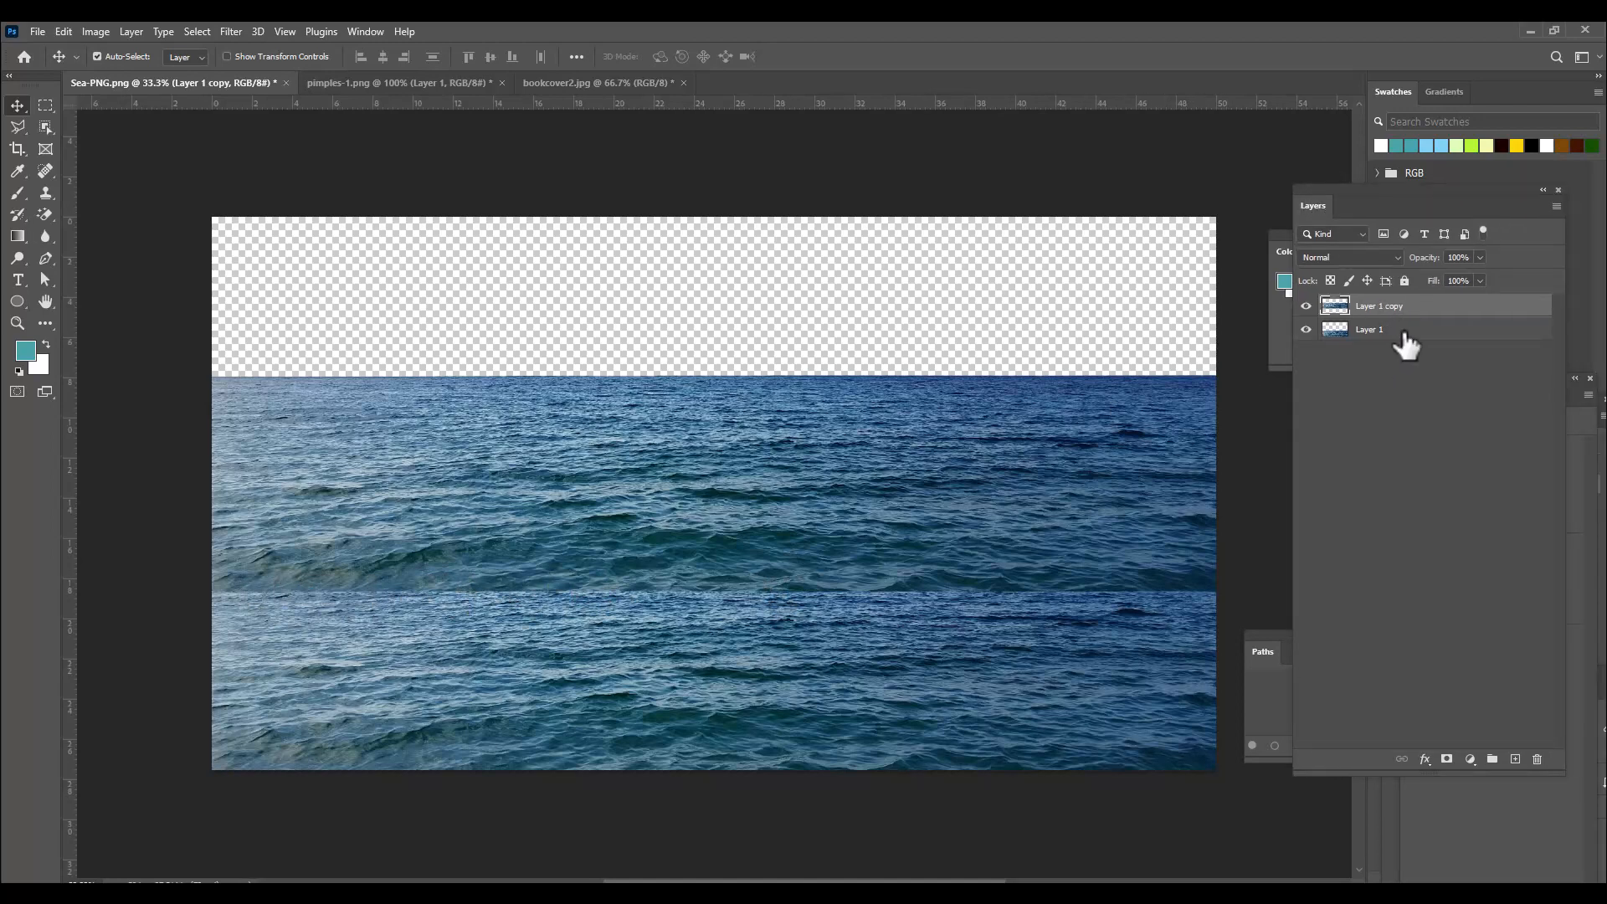
left_click(1405, 333)
key("Delete")
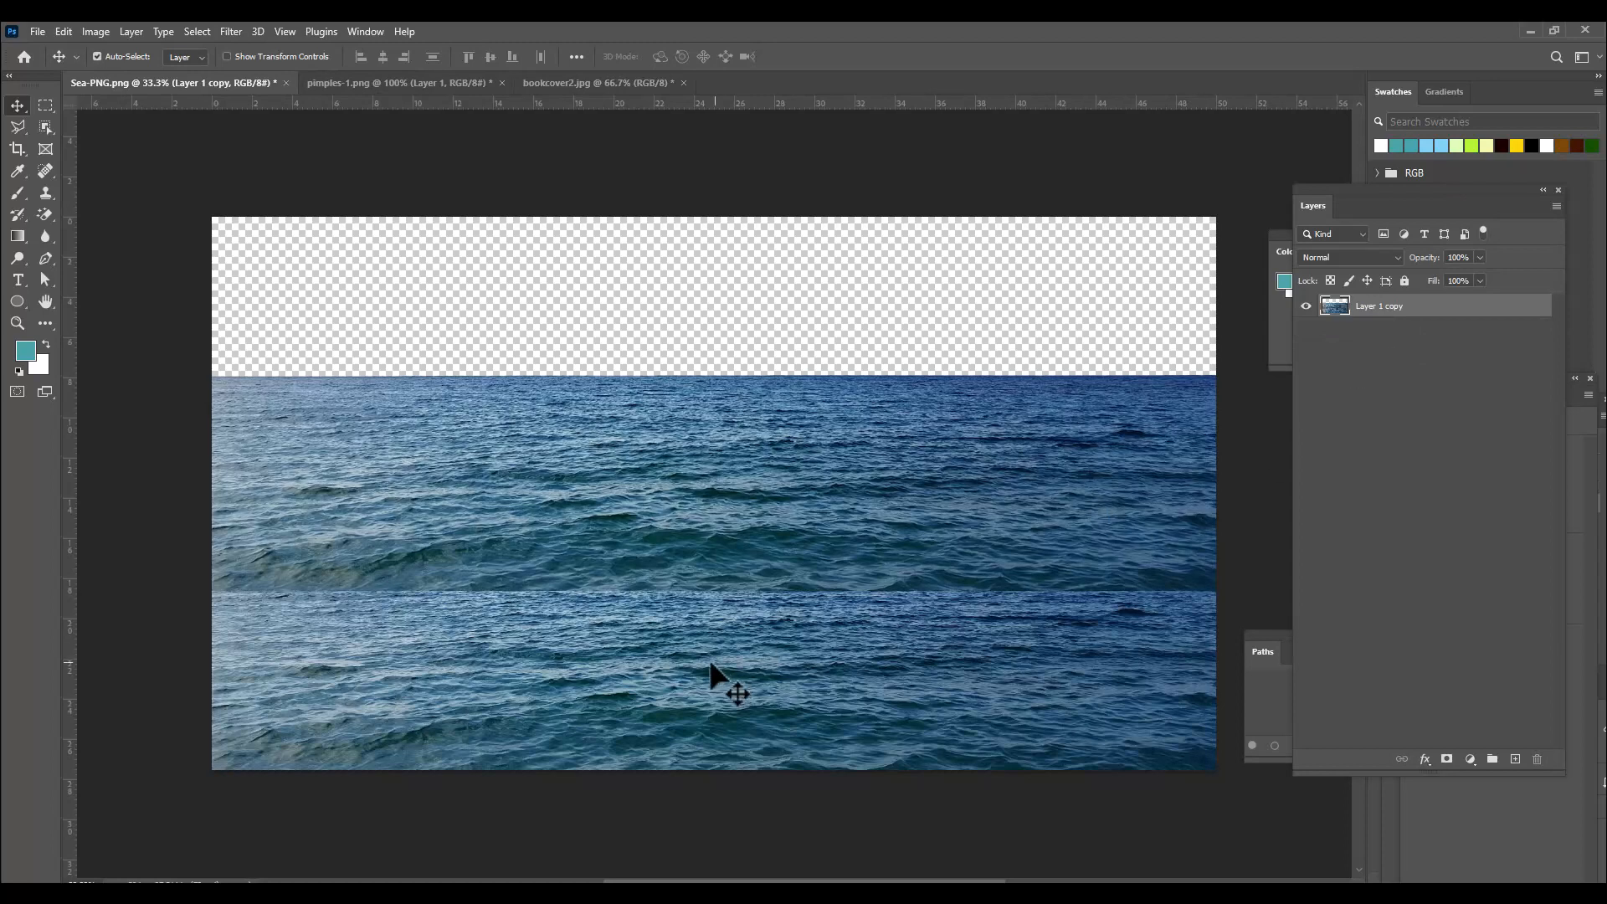
Shrink the Spot Healing Brush and paint along the horizontal seam between the two water strips to blend it.
left_click(44, 173)
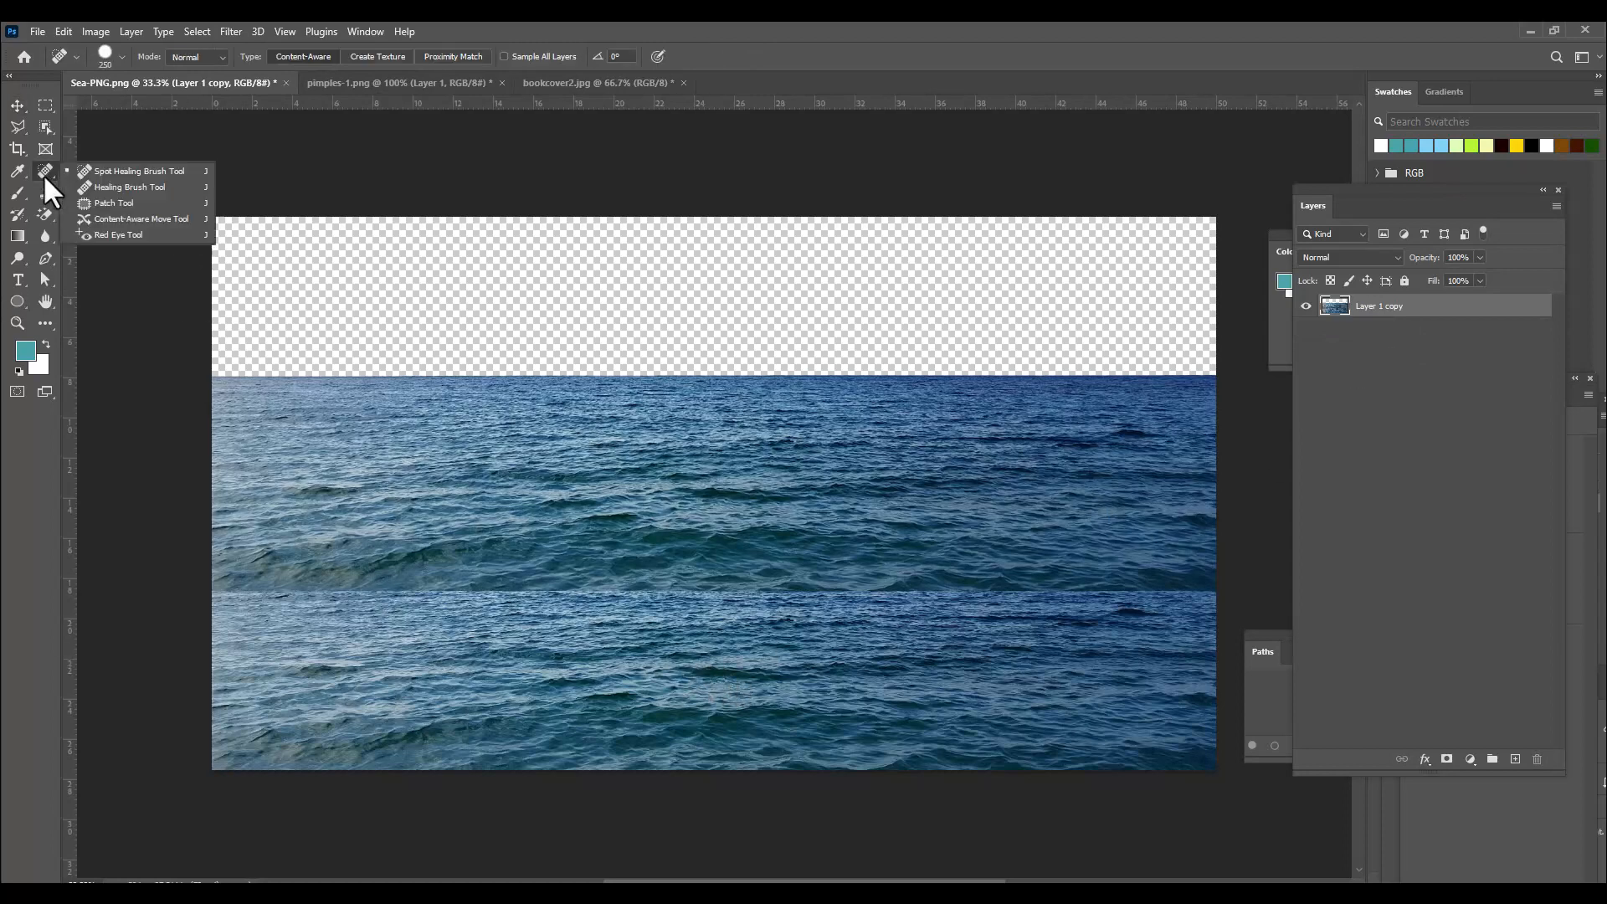
left_click(108, 173)
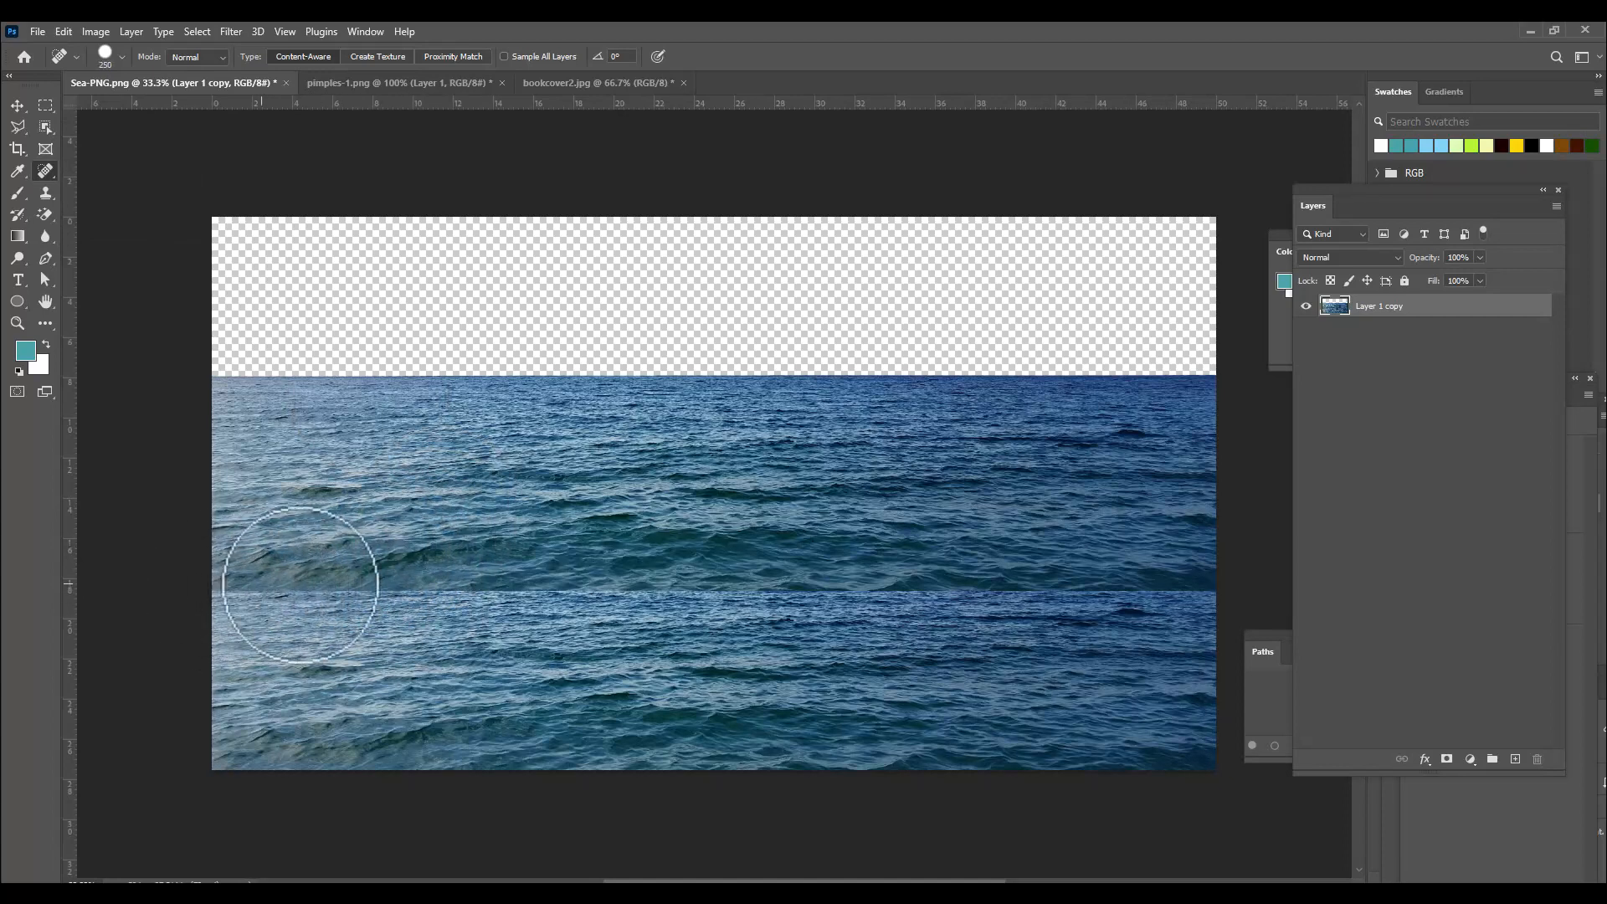
key("bracketleft")
key("bracketleft")
key("bracketleft")
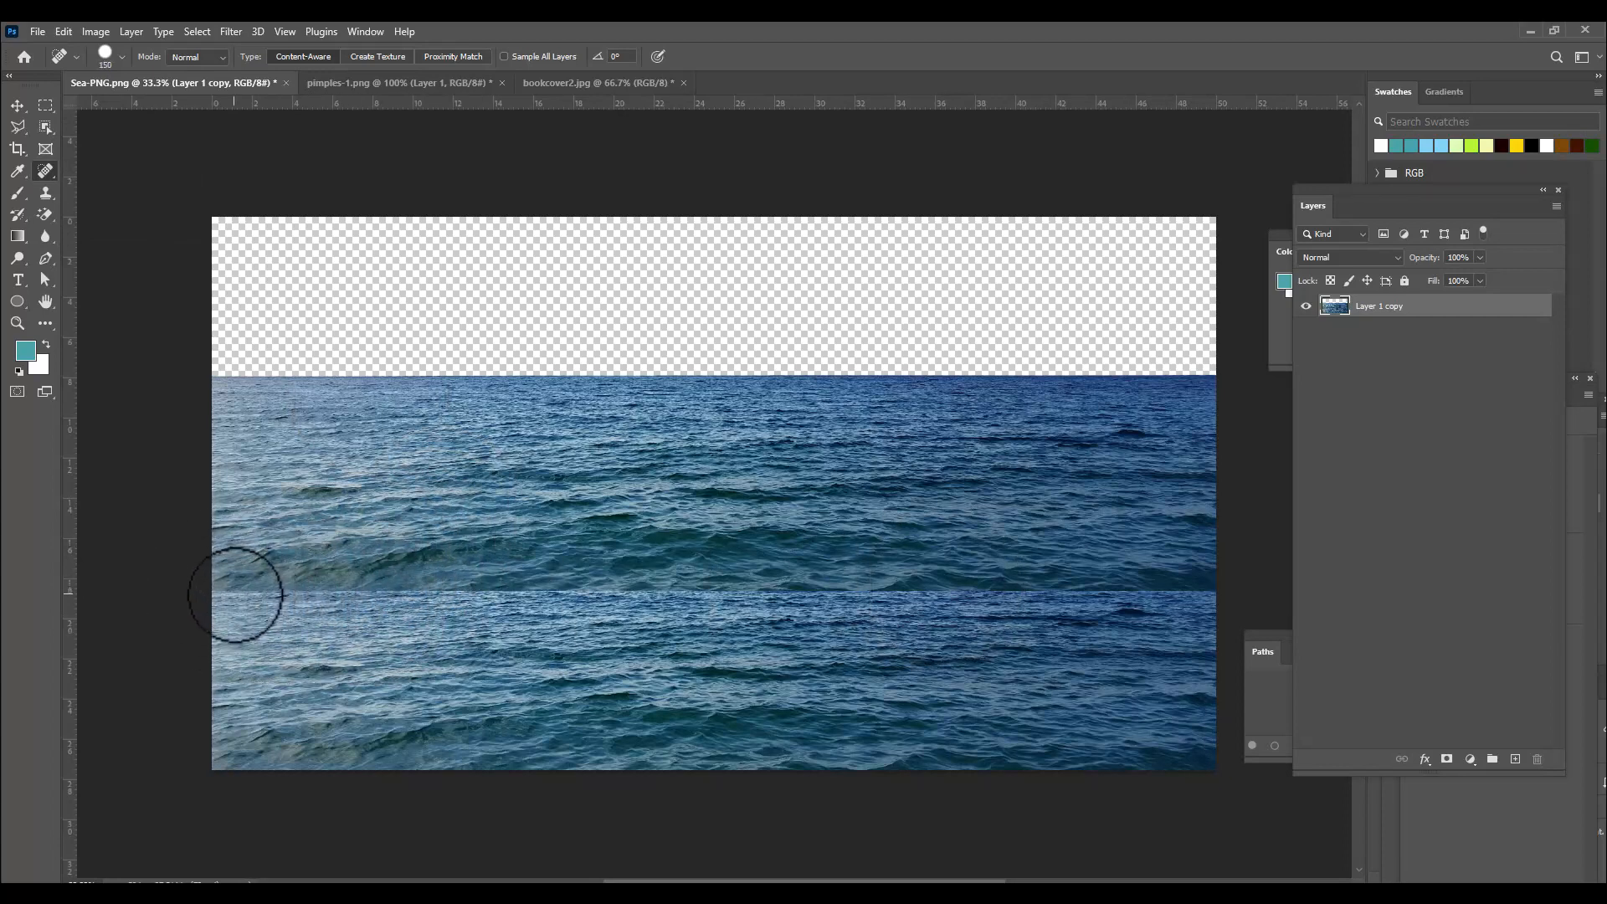
key("bracketleft")
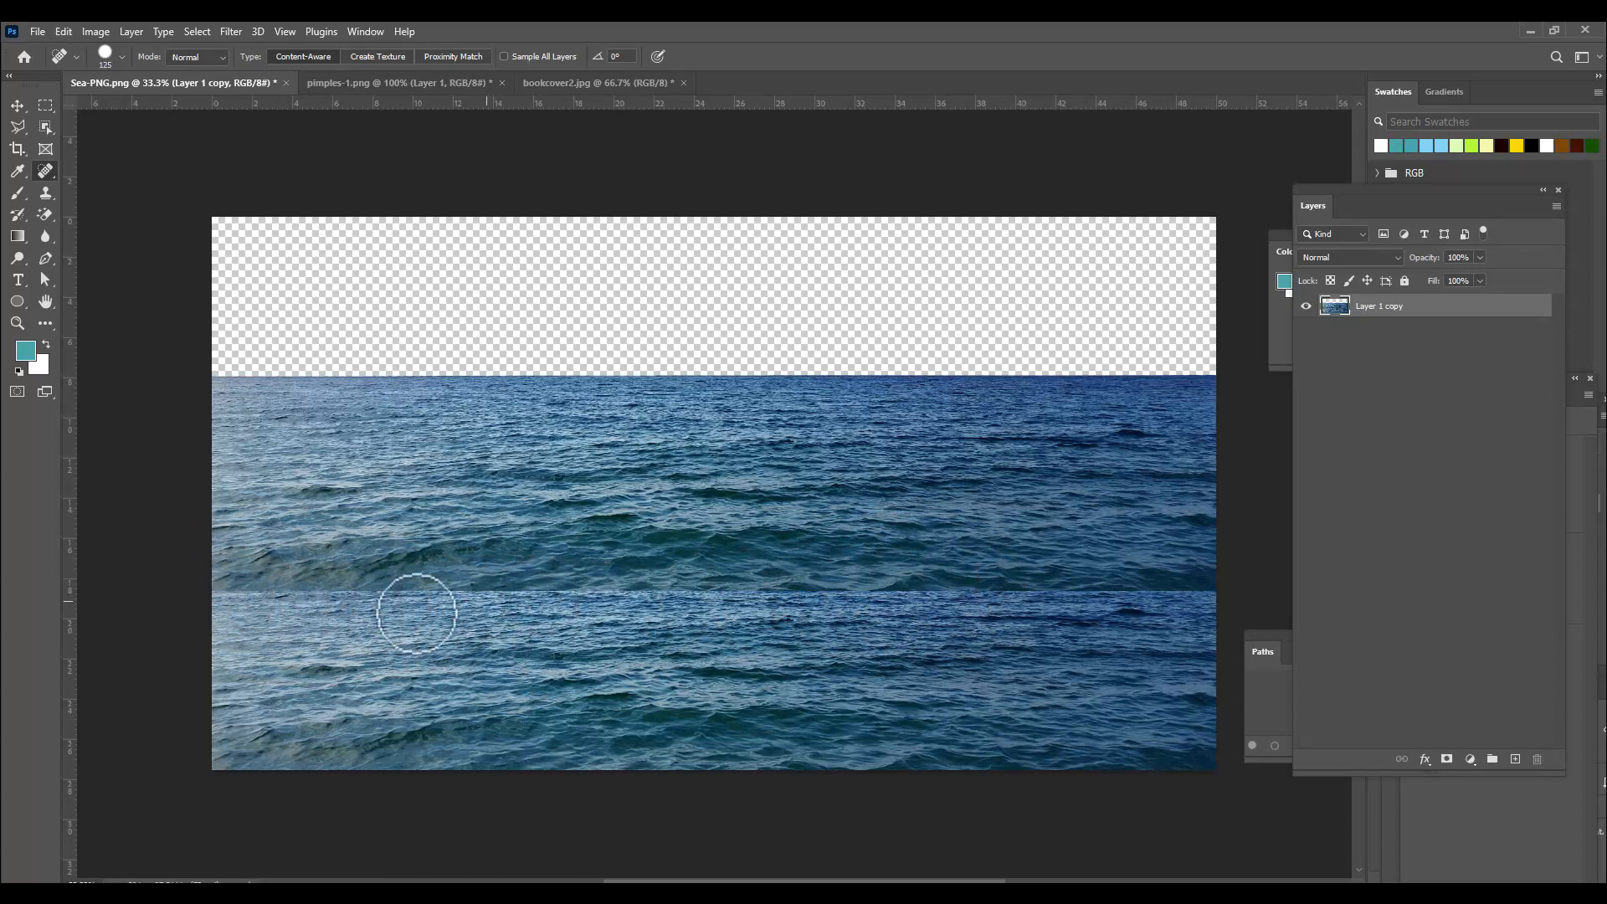
left_click_drag(233, 592, 1215, 594)
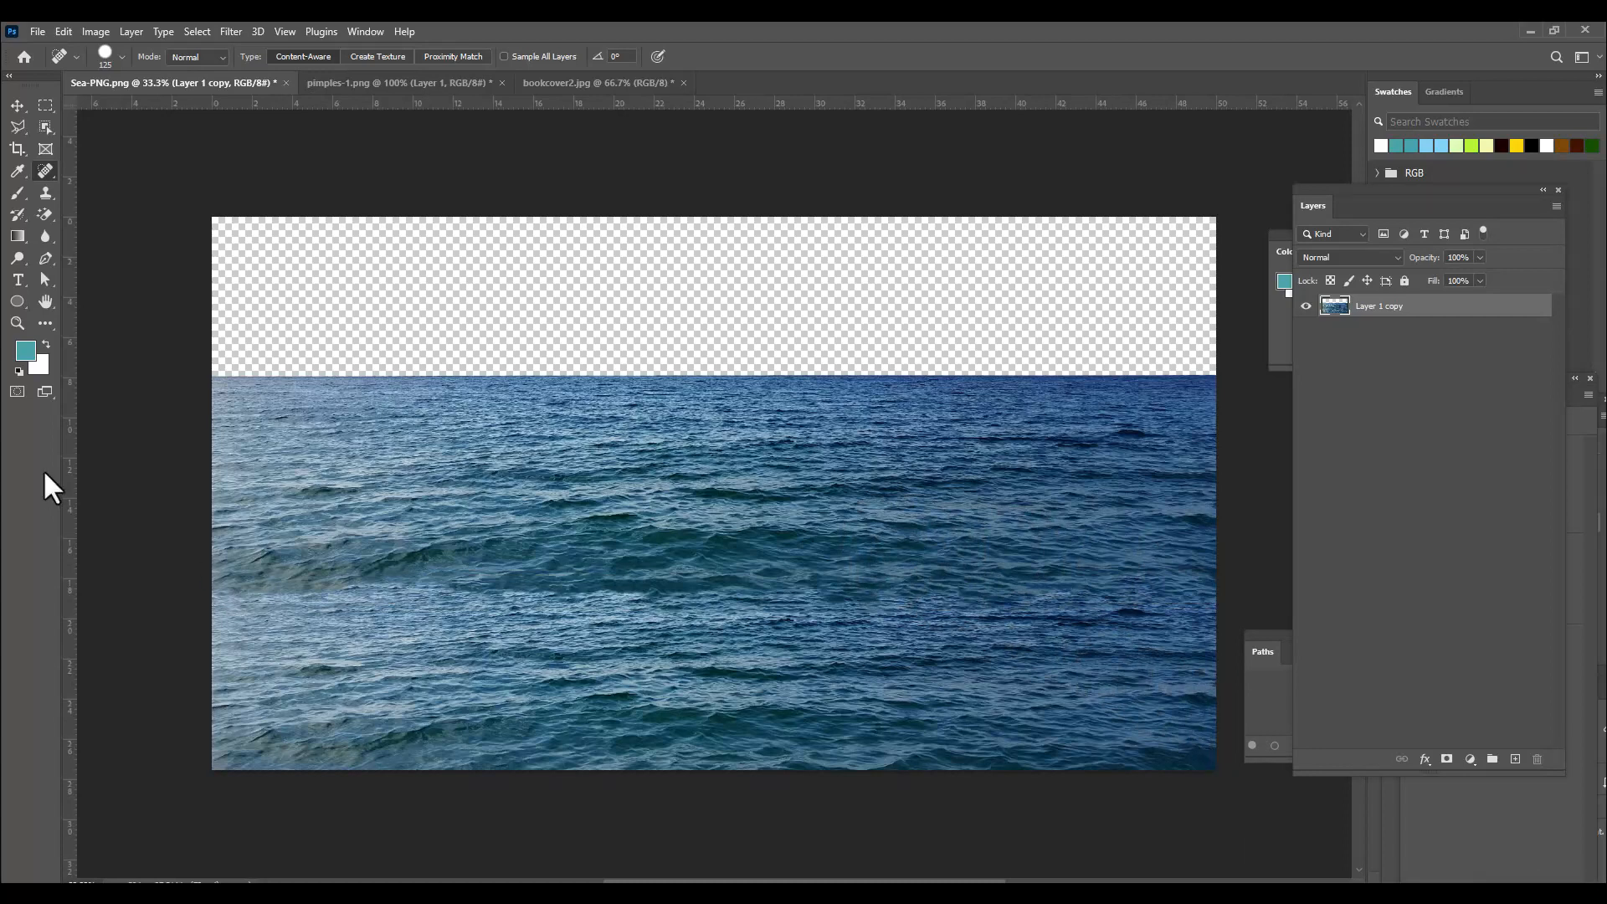
Duplicate the water layer again, move the copy up to fill the transparent top, and merge visible layers.
left_click(15, 106)
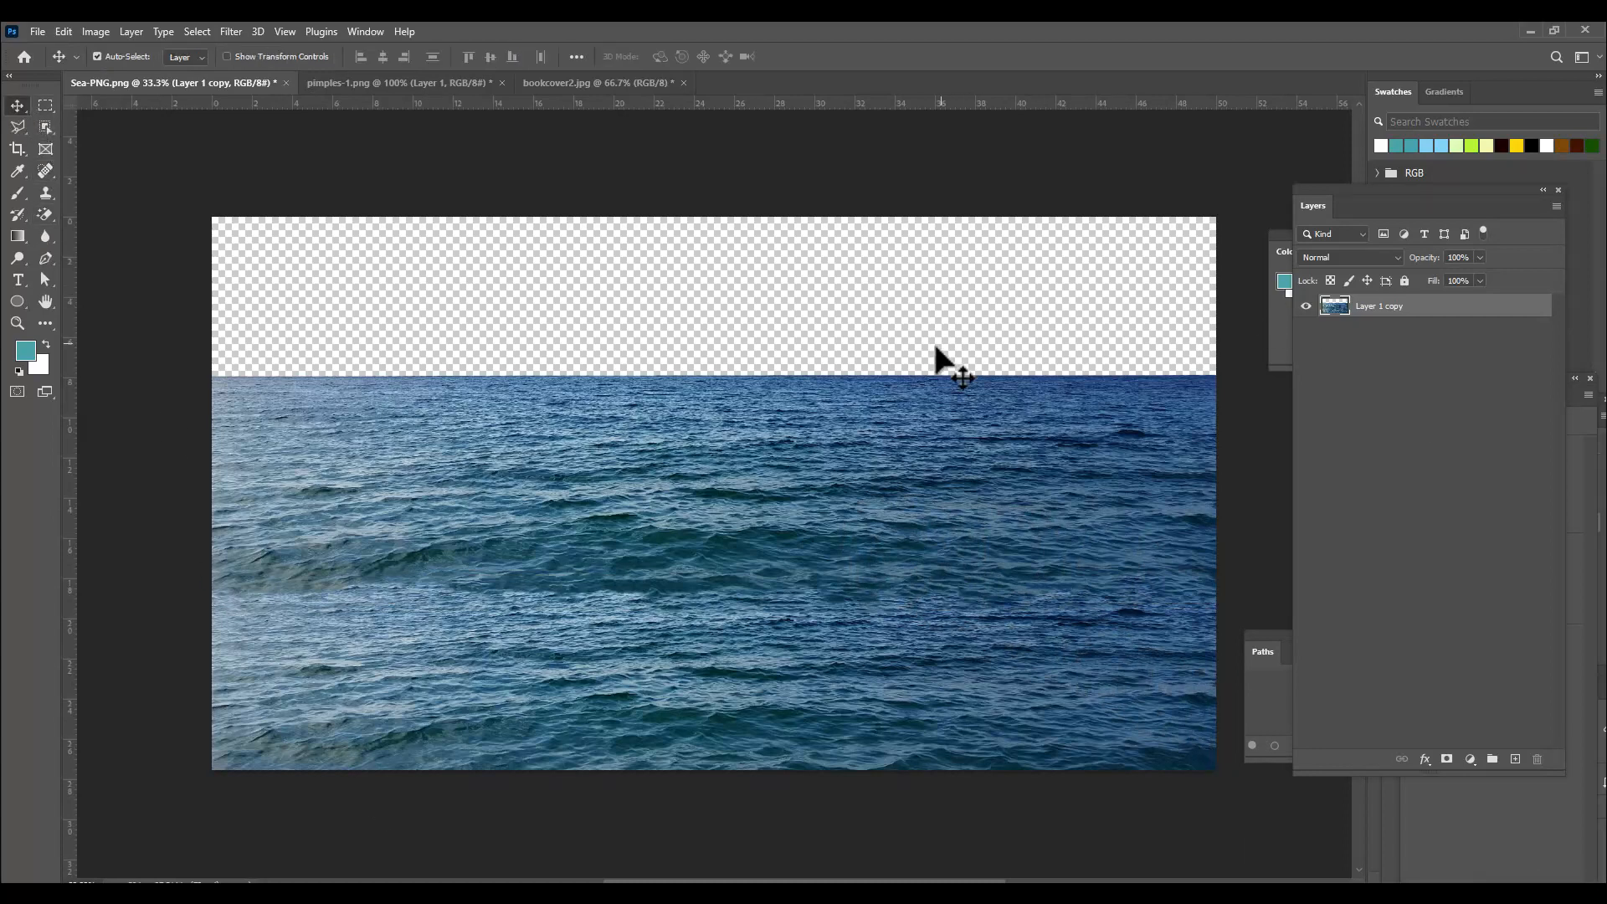
left_click_drag(785, 418, 760, 169)
left_click_drag(860, 418, 859, 379)
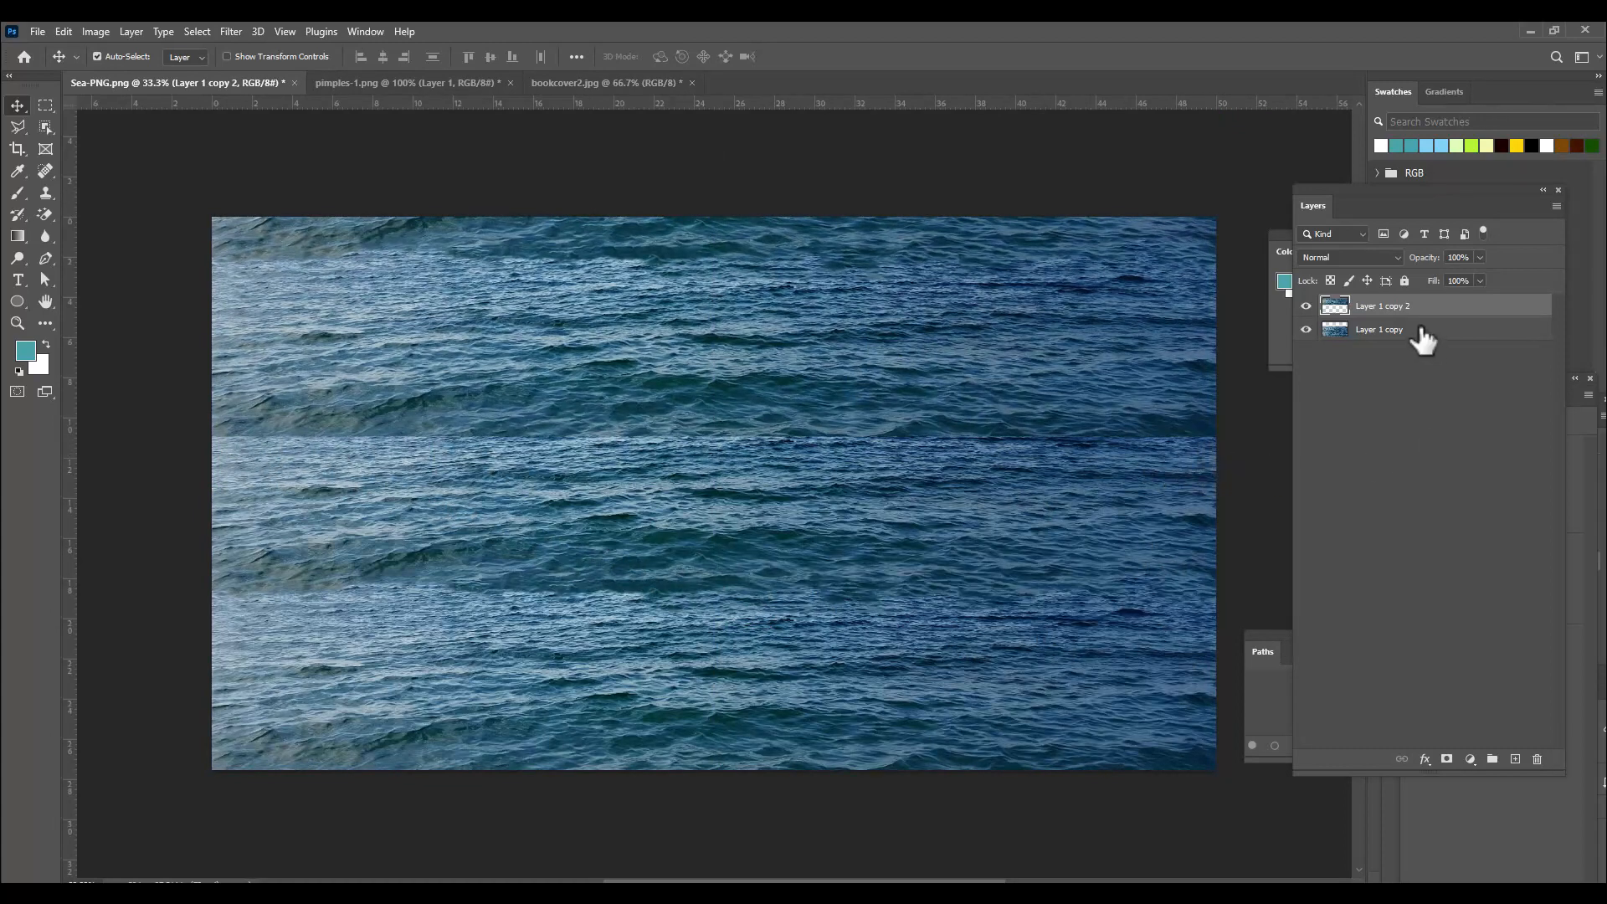
key("ctrl+shift+e")
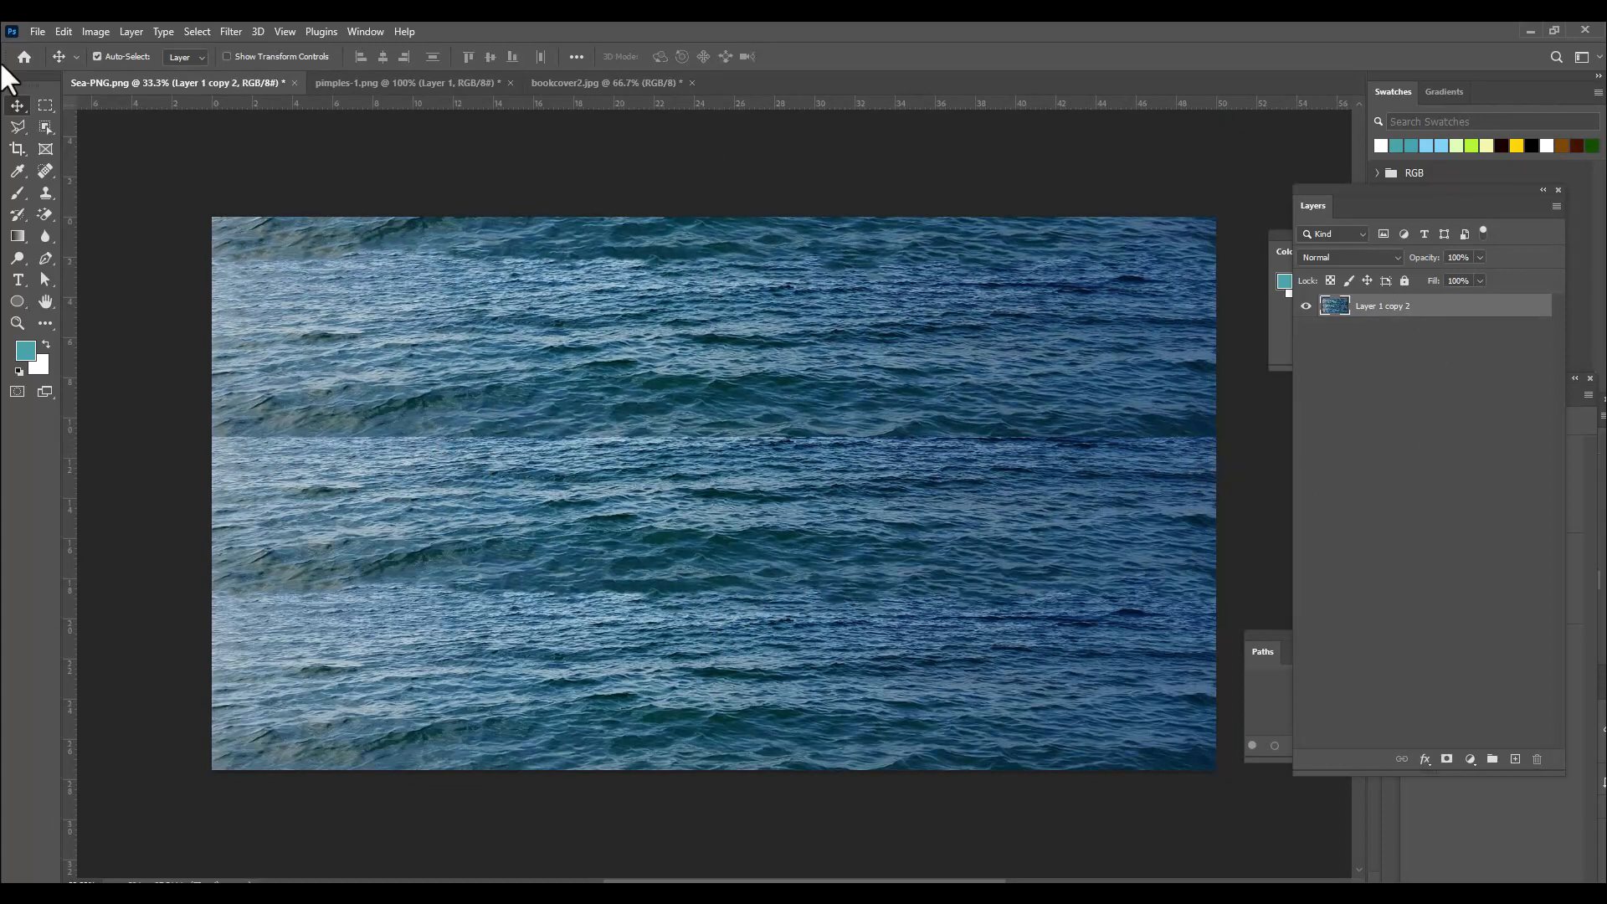
left_click(45, 170)
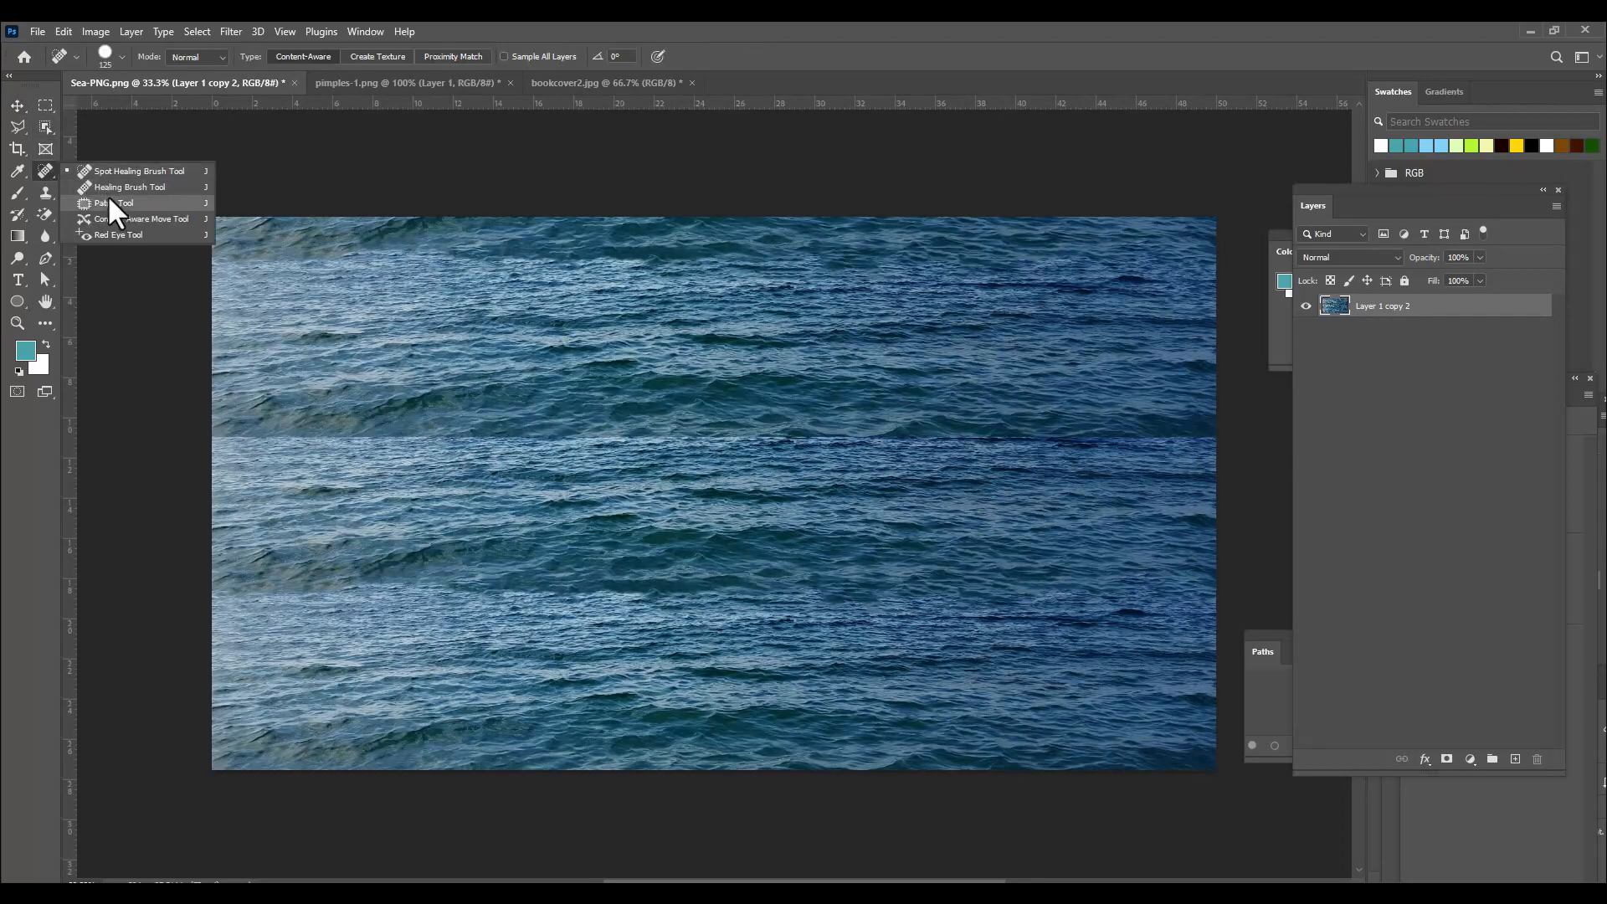
left_click(118, 173)
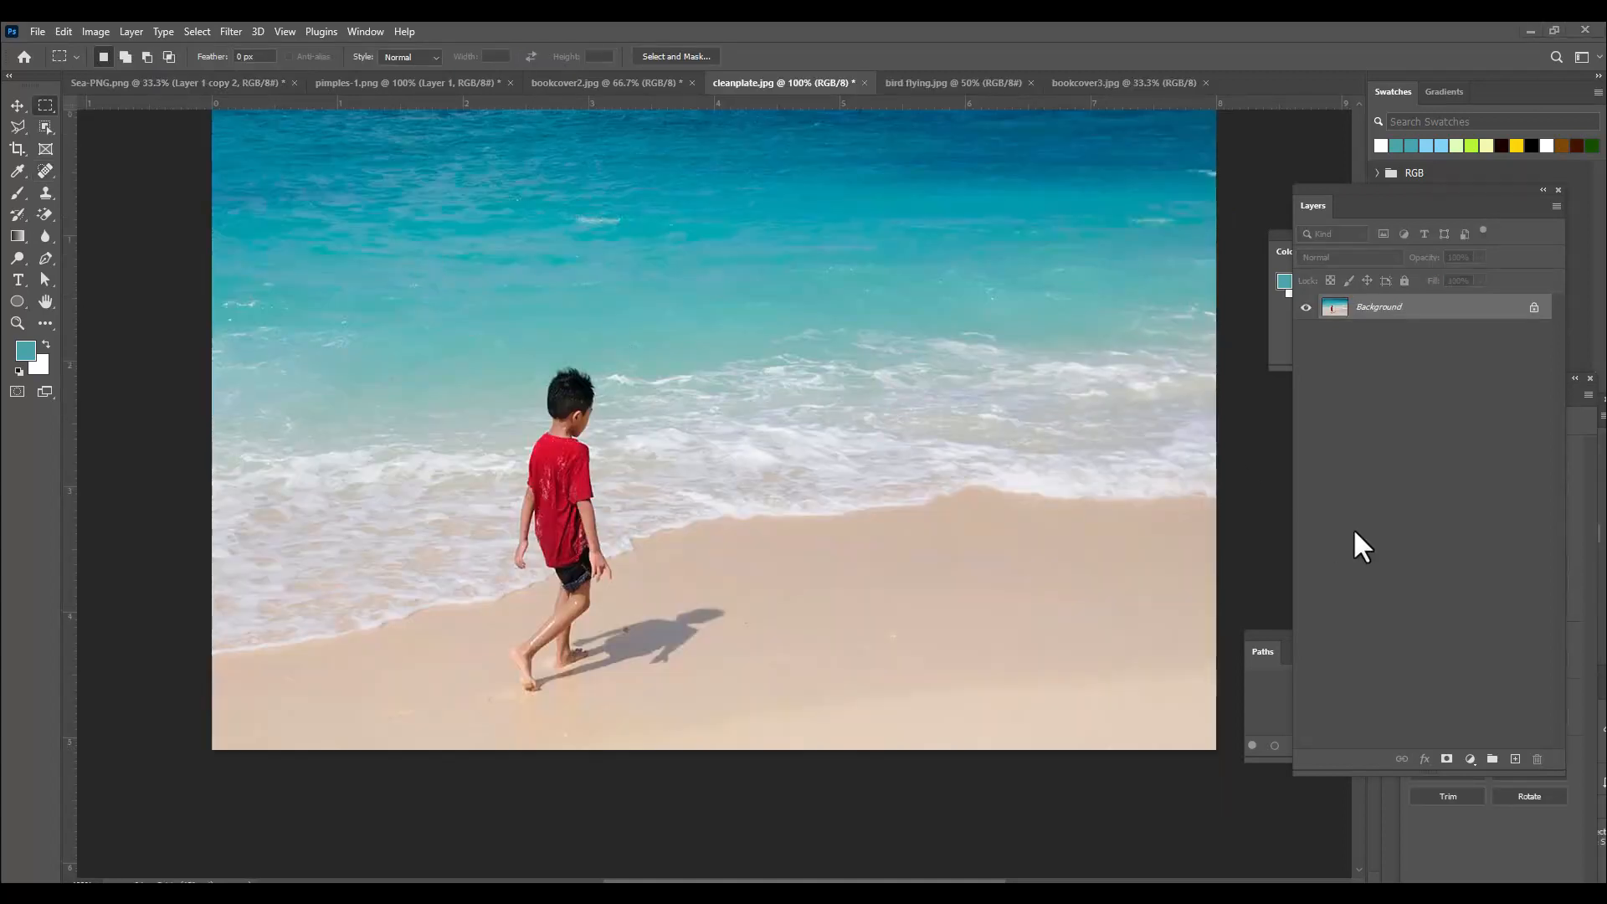
left_click(43, 173)
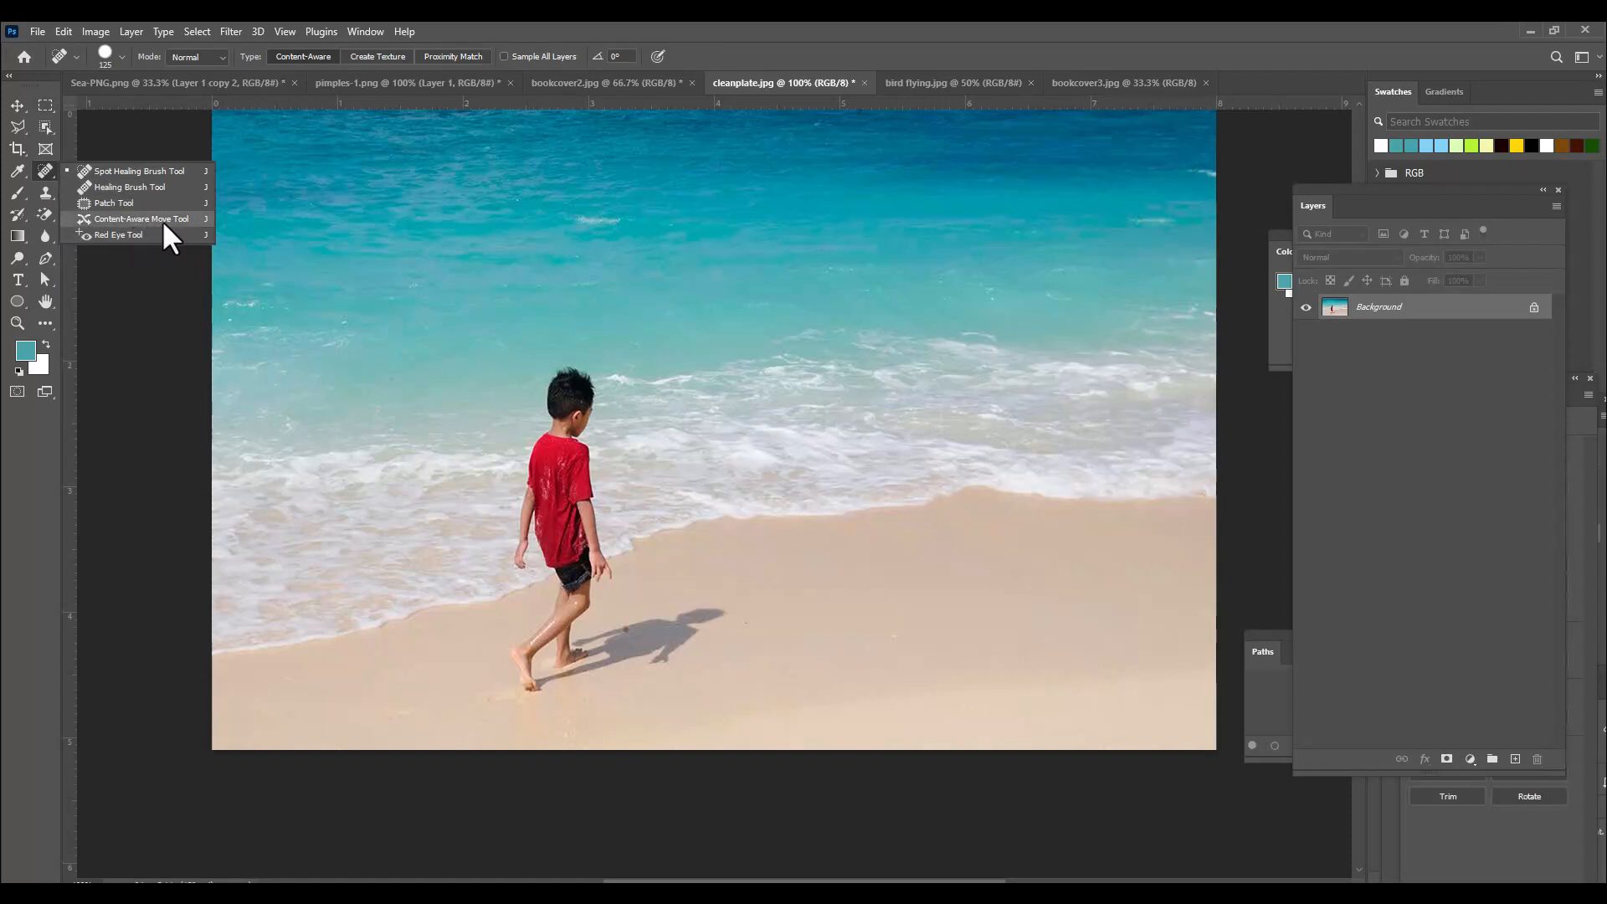
left_click(726, 24)
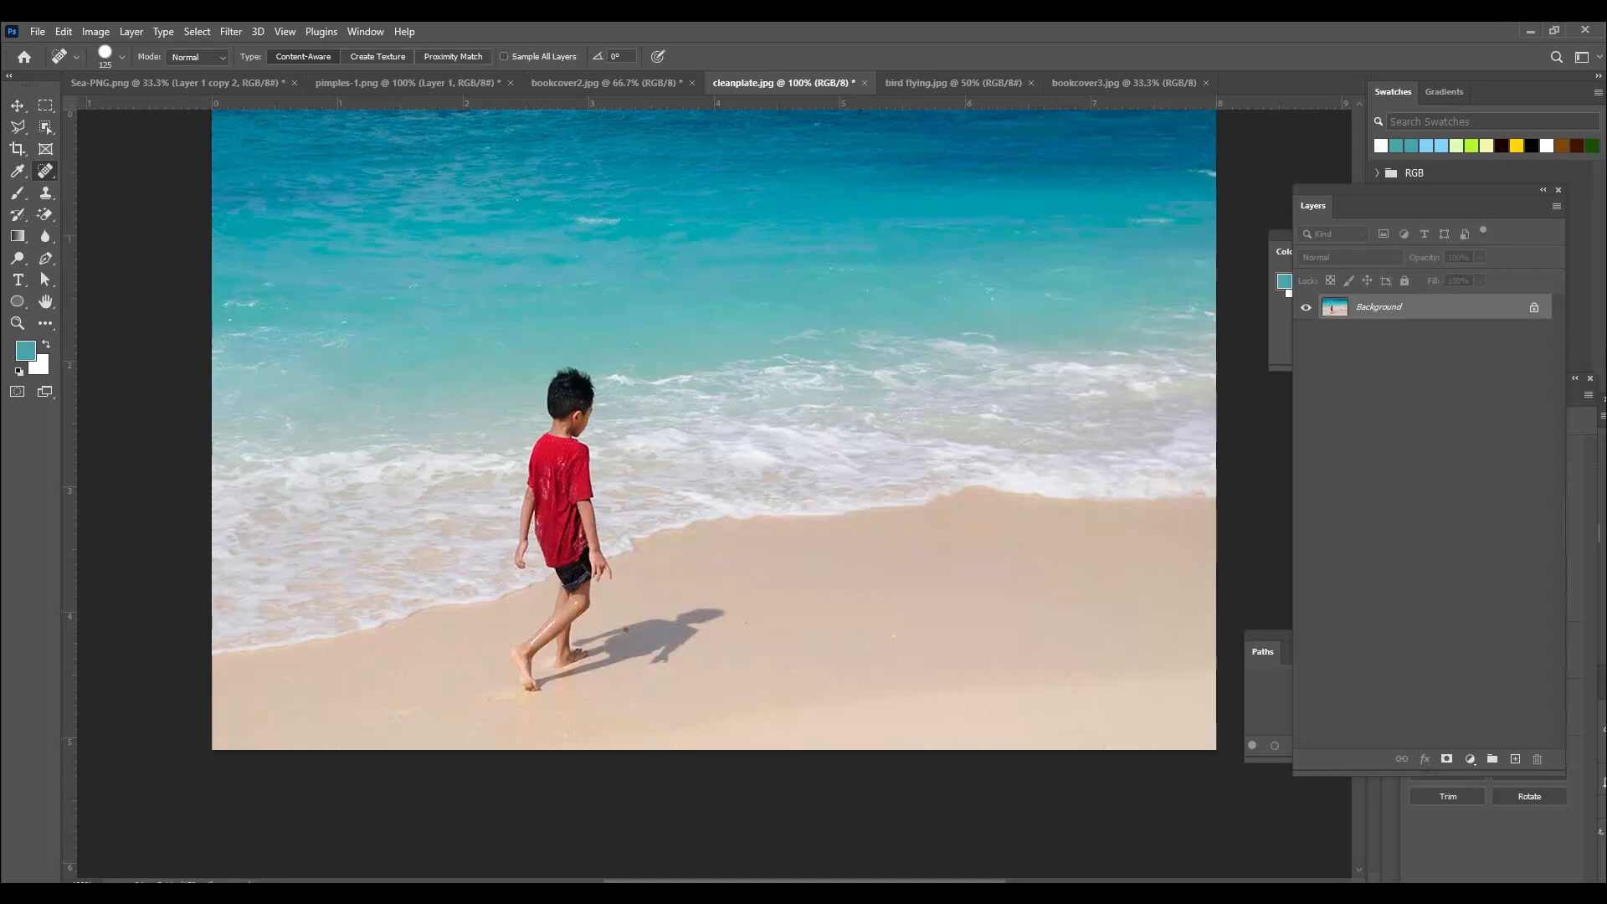
In the cleanplate image, draw a rectangular marquee selection around the boy and his shadow.
right_click(39, 170)
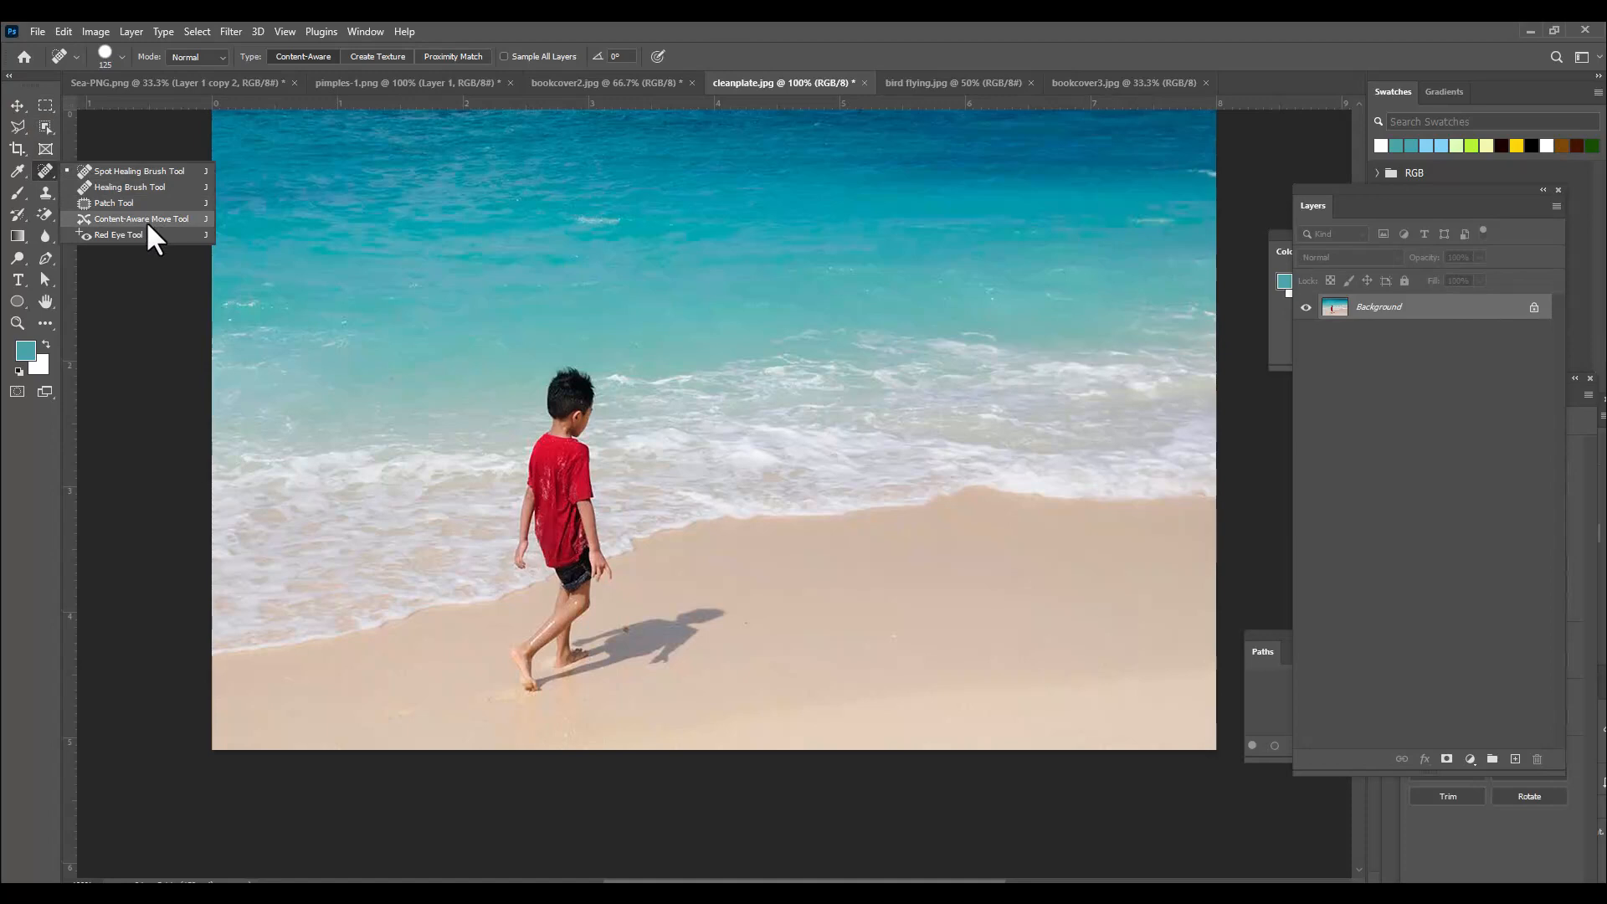
left_click(45, 171)
left_click(45, 105)
right_click(42, 109)
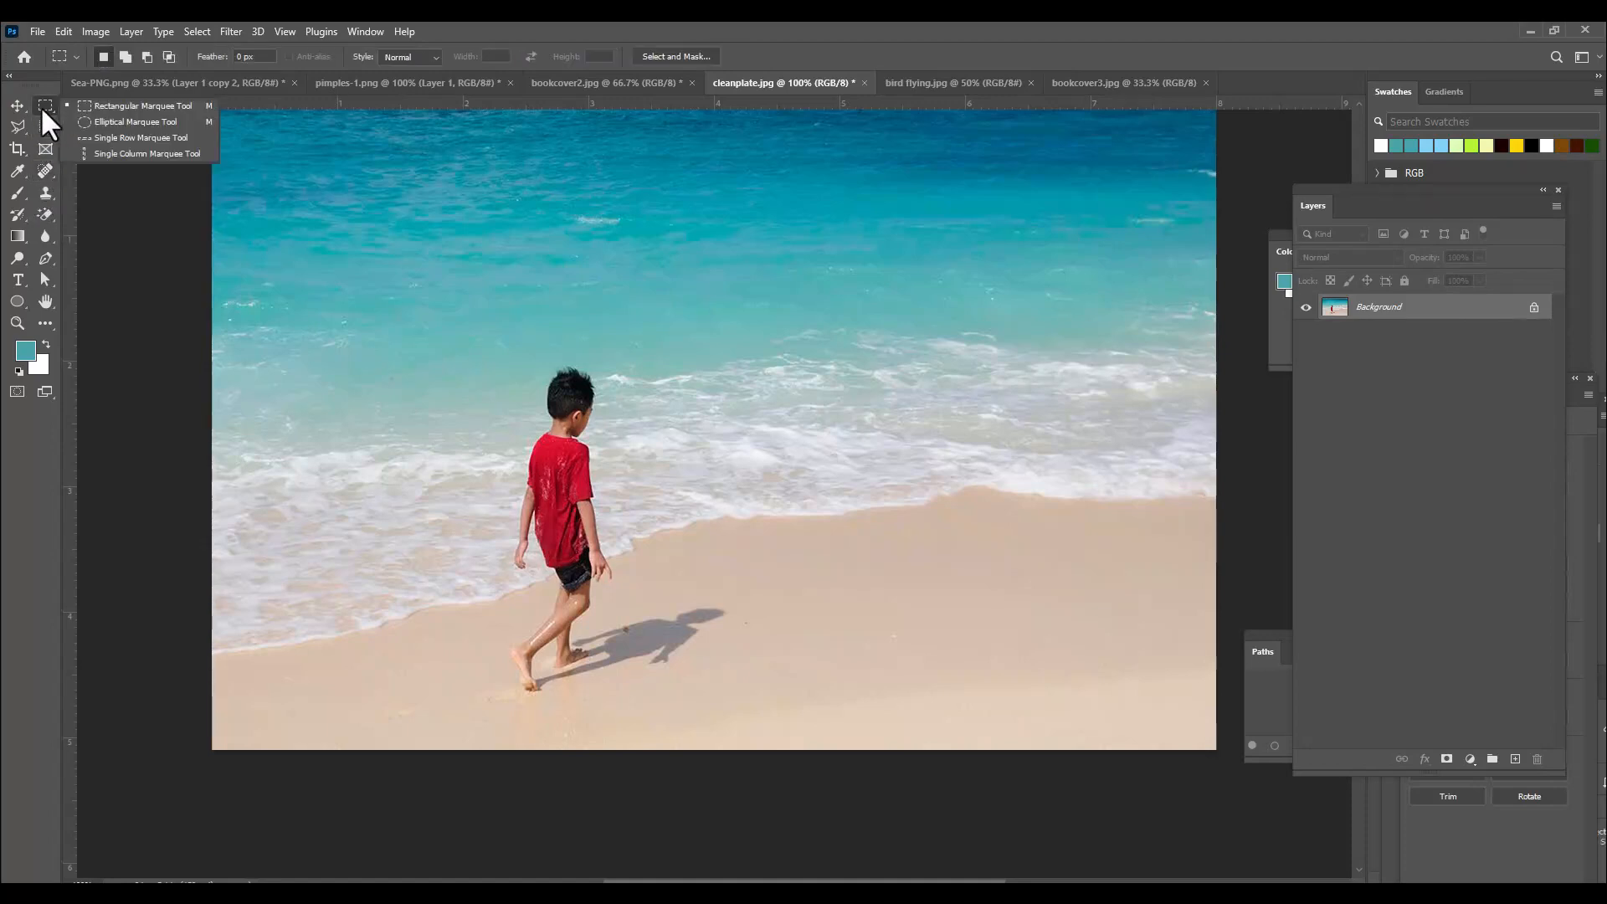
left_click(138, 107)
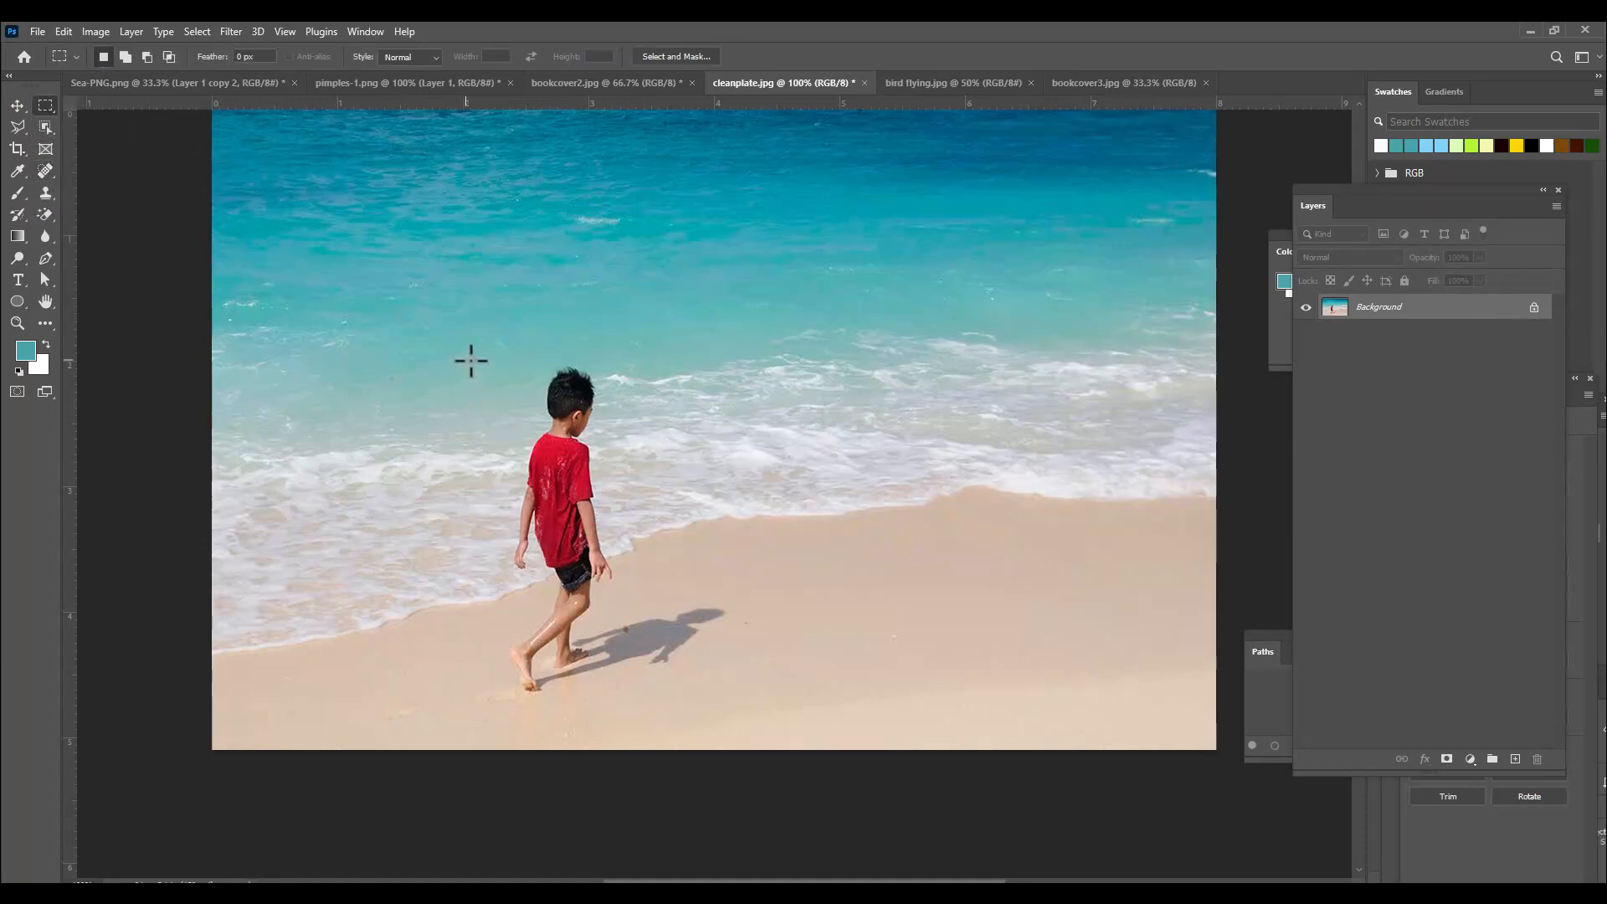
left_click_drag(467, 356, 738, 701)
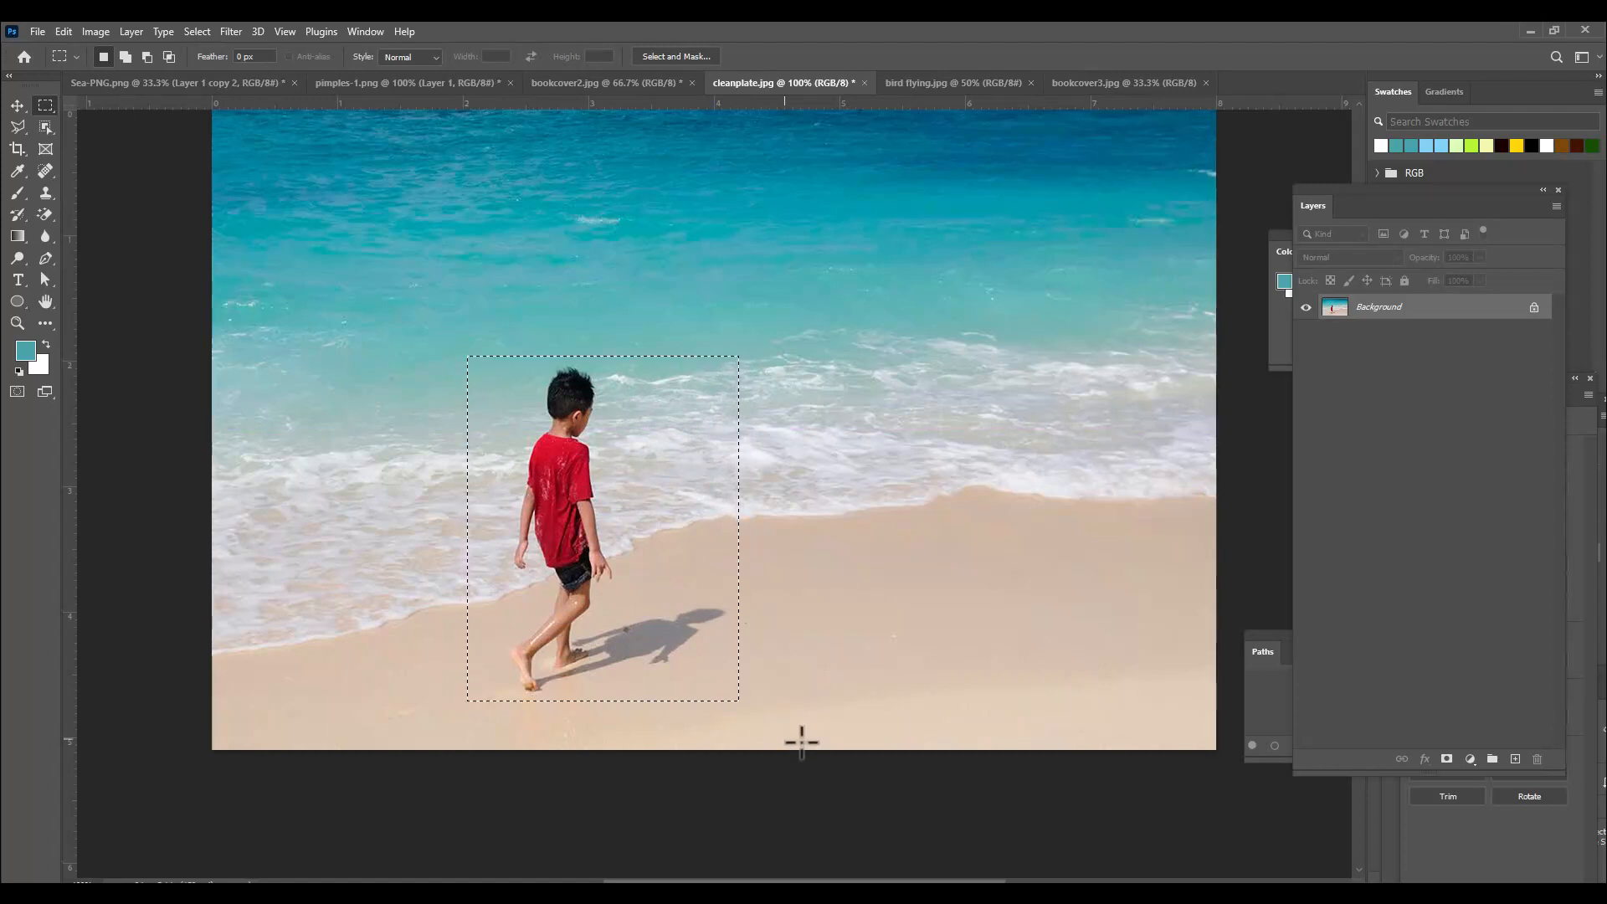
Move the selected boy to the right with the Content-Aware Move Tool, commit the move, and deselect.
left_click(47, 173)
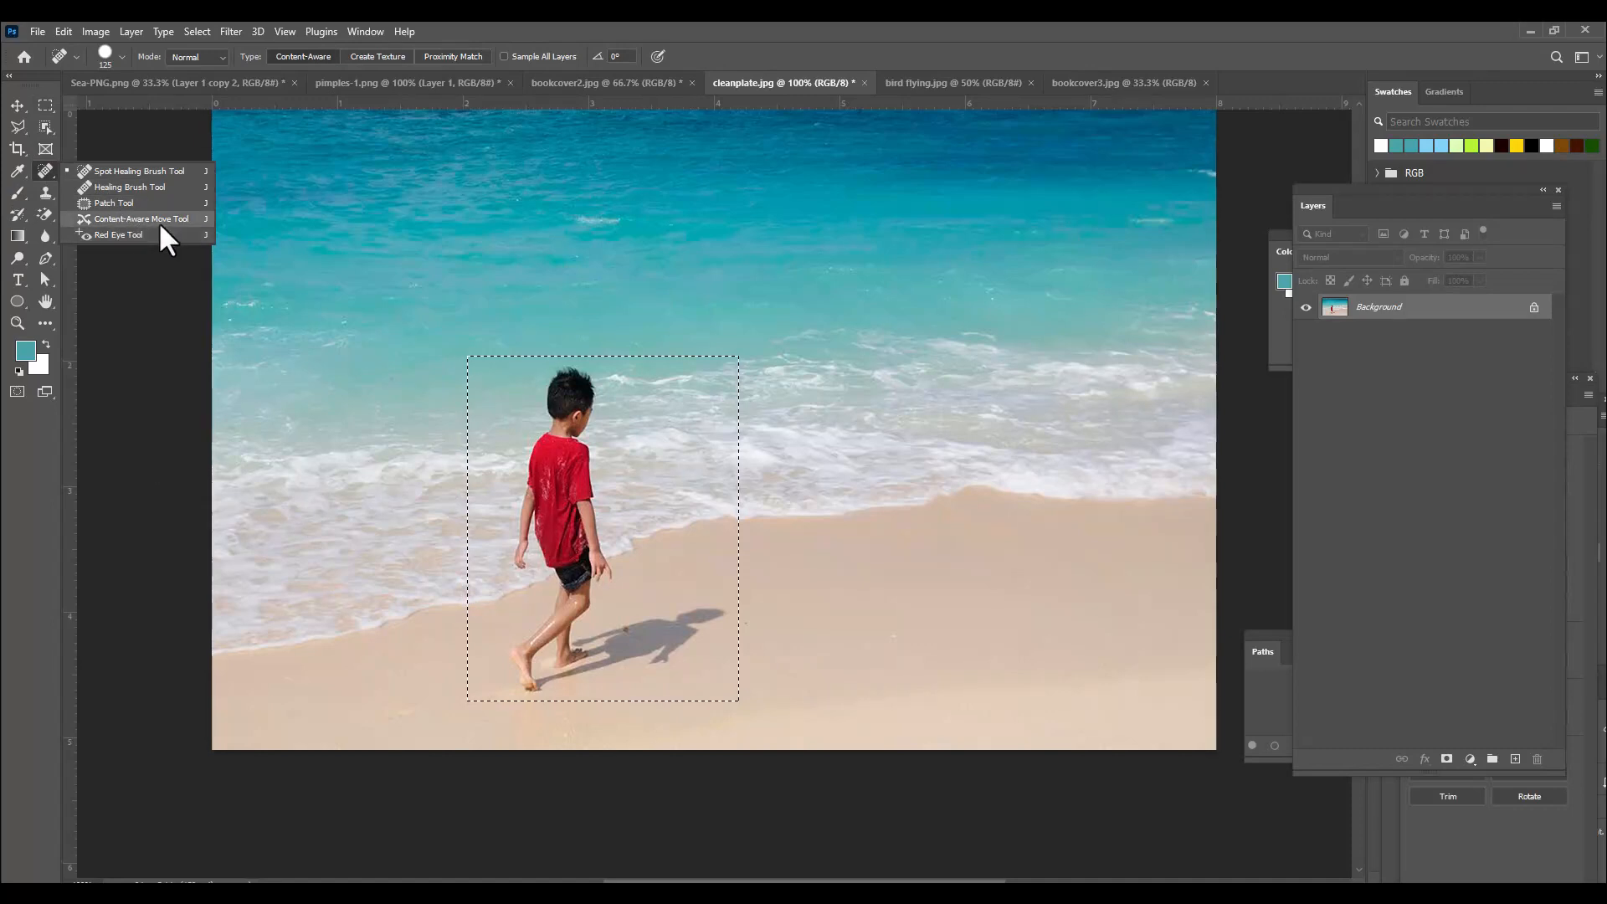
left_click(159, 221)
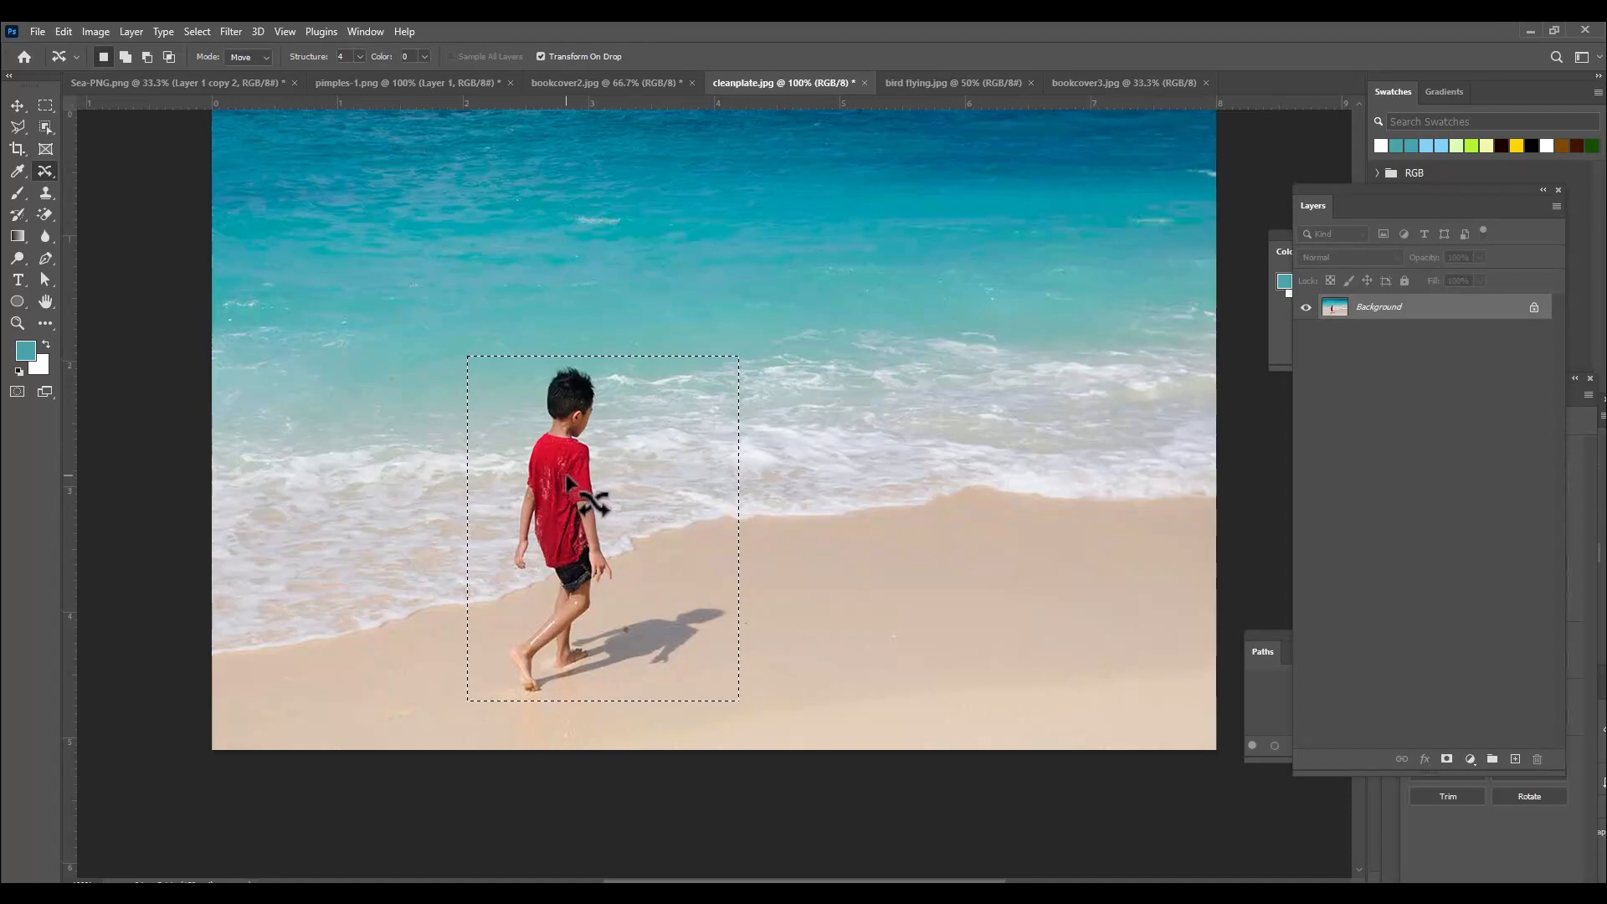
left_click_drag(567, 476, 986, 444)
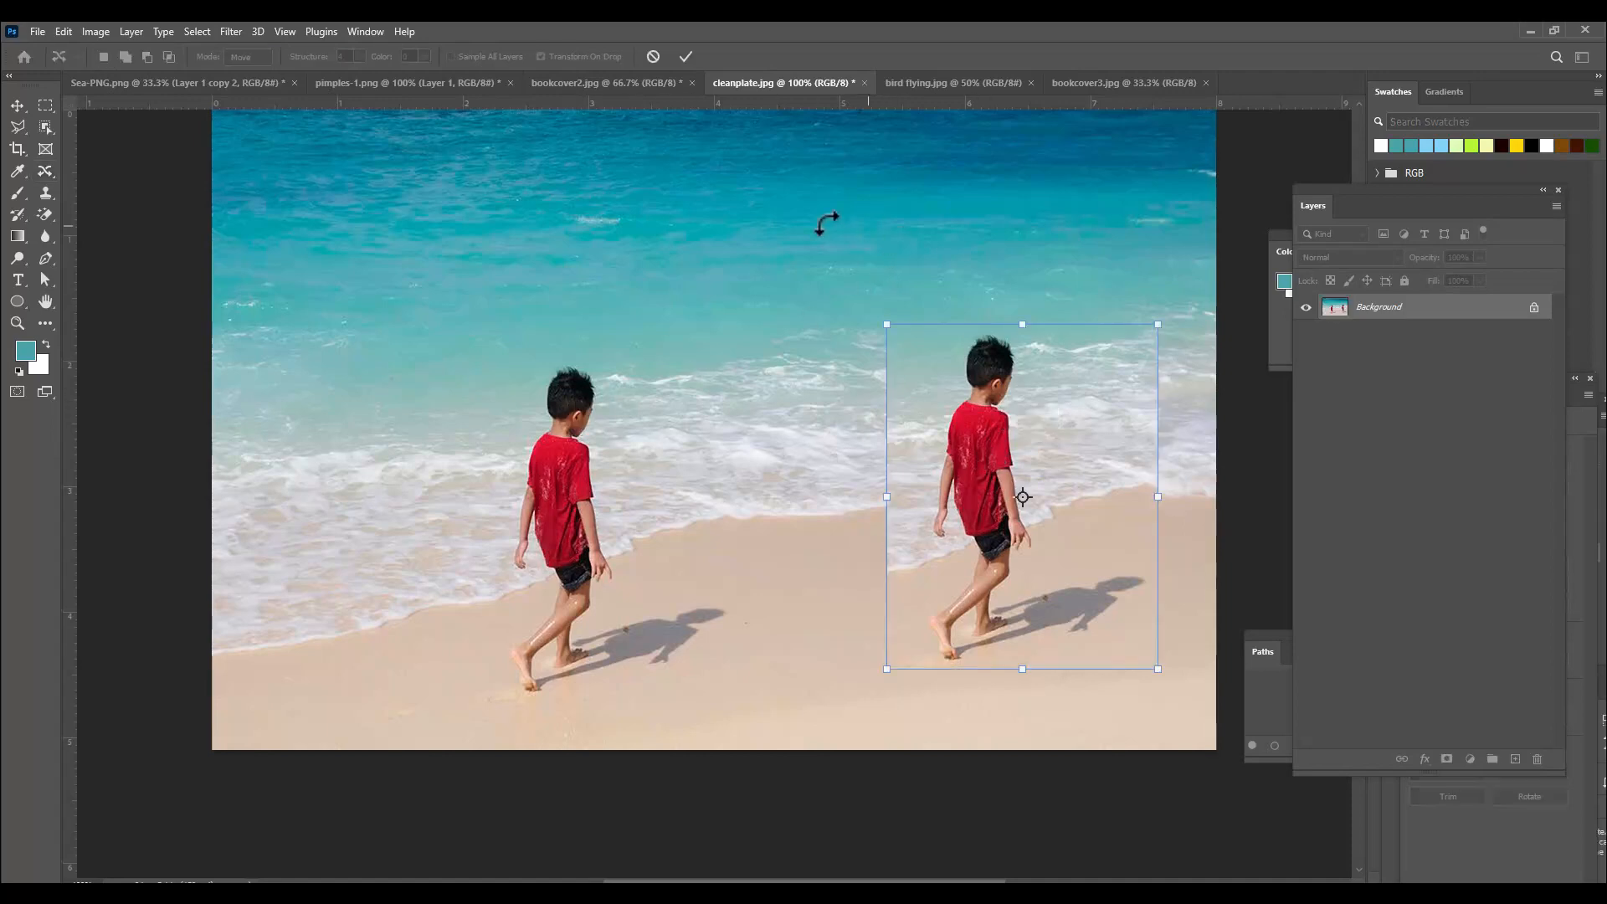
key("Return")
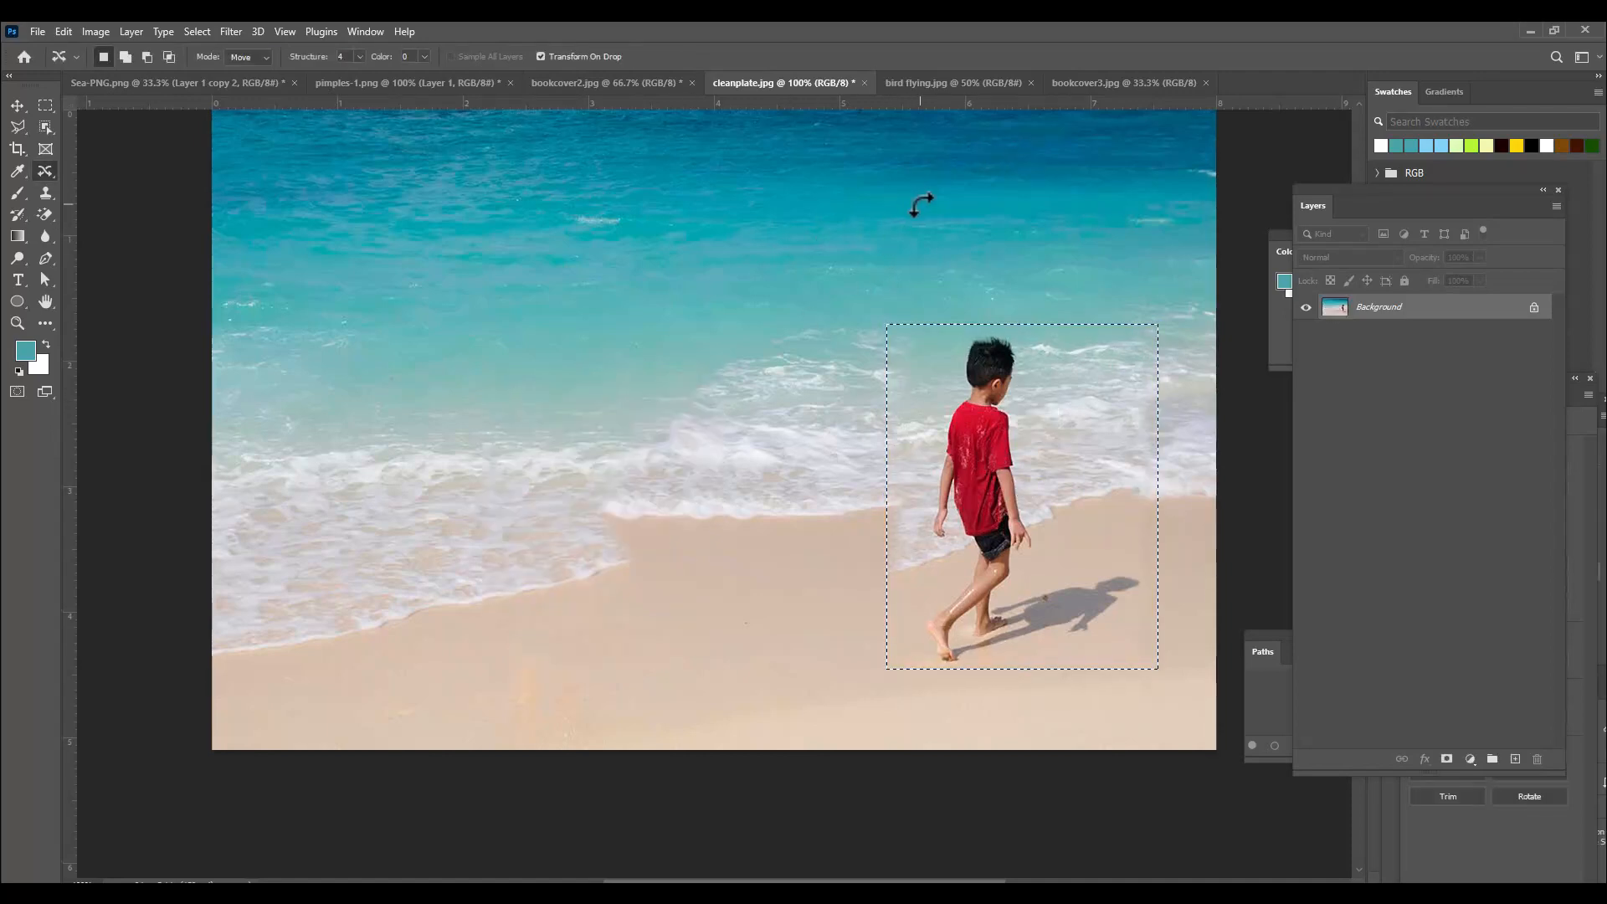
key("ctrl+d")
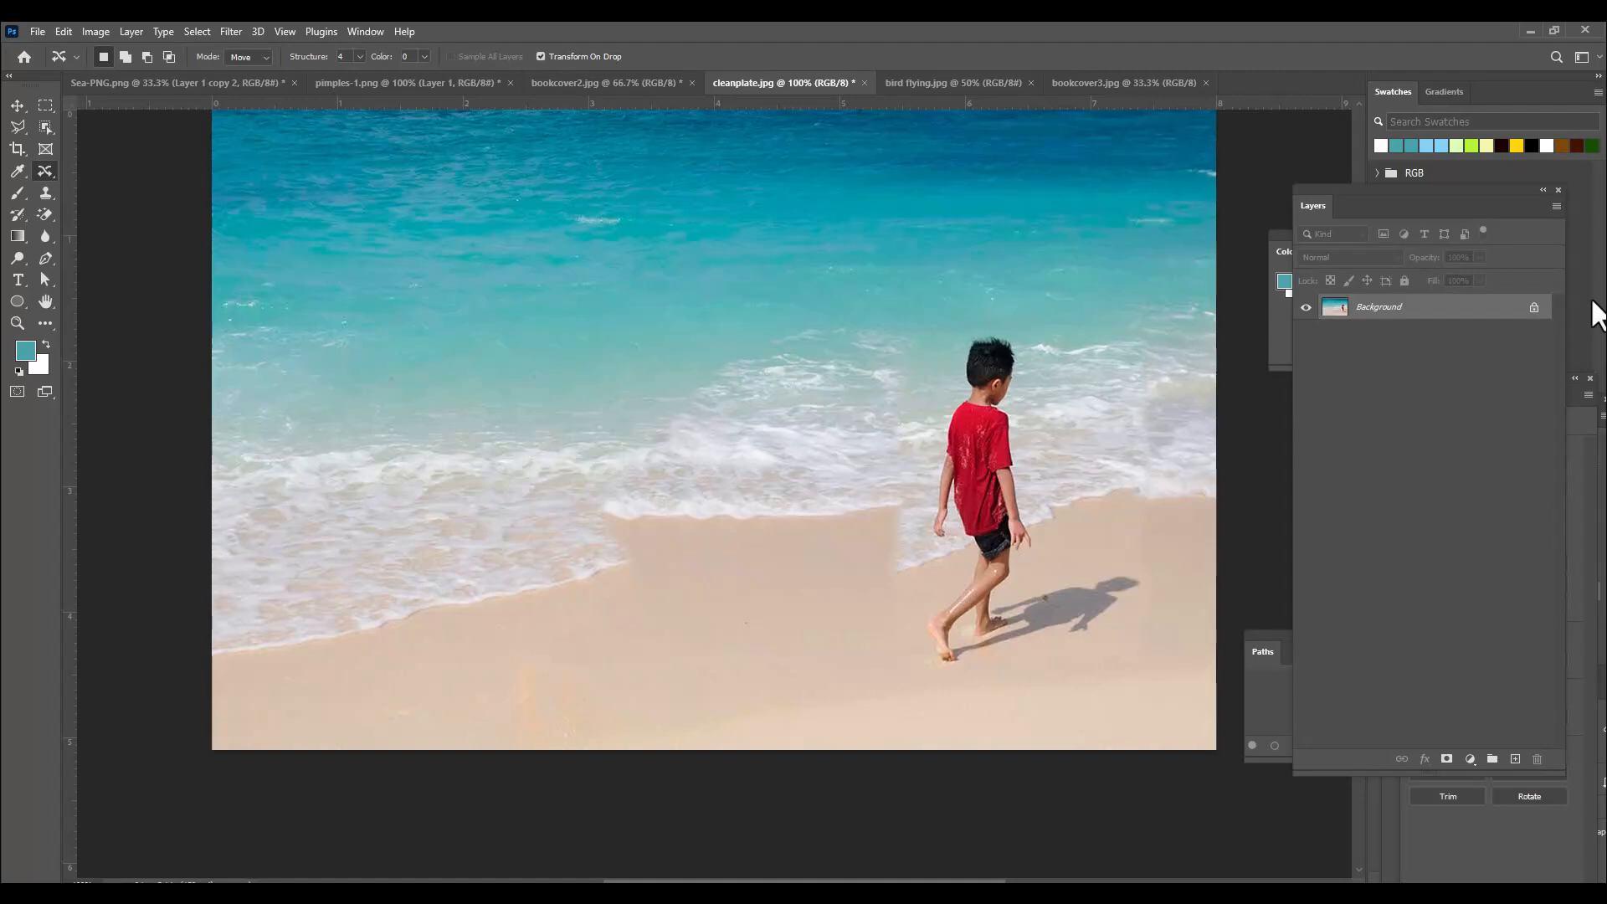
Switch to the bird flying image and draw a loose lasso selection around the bird.
left_click(952, 82)
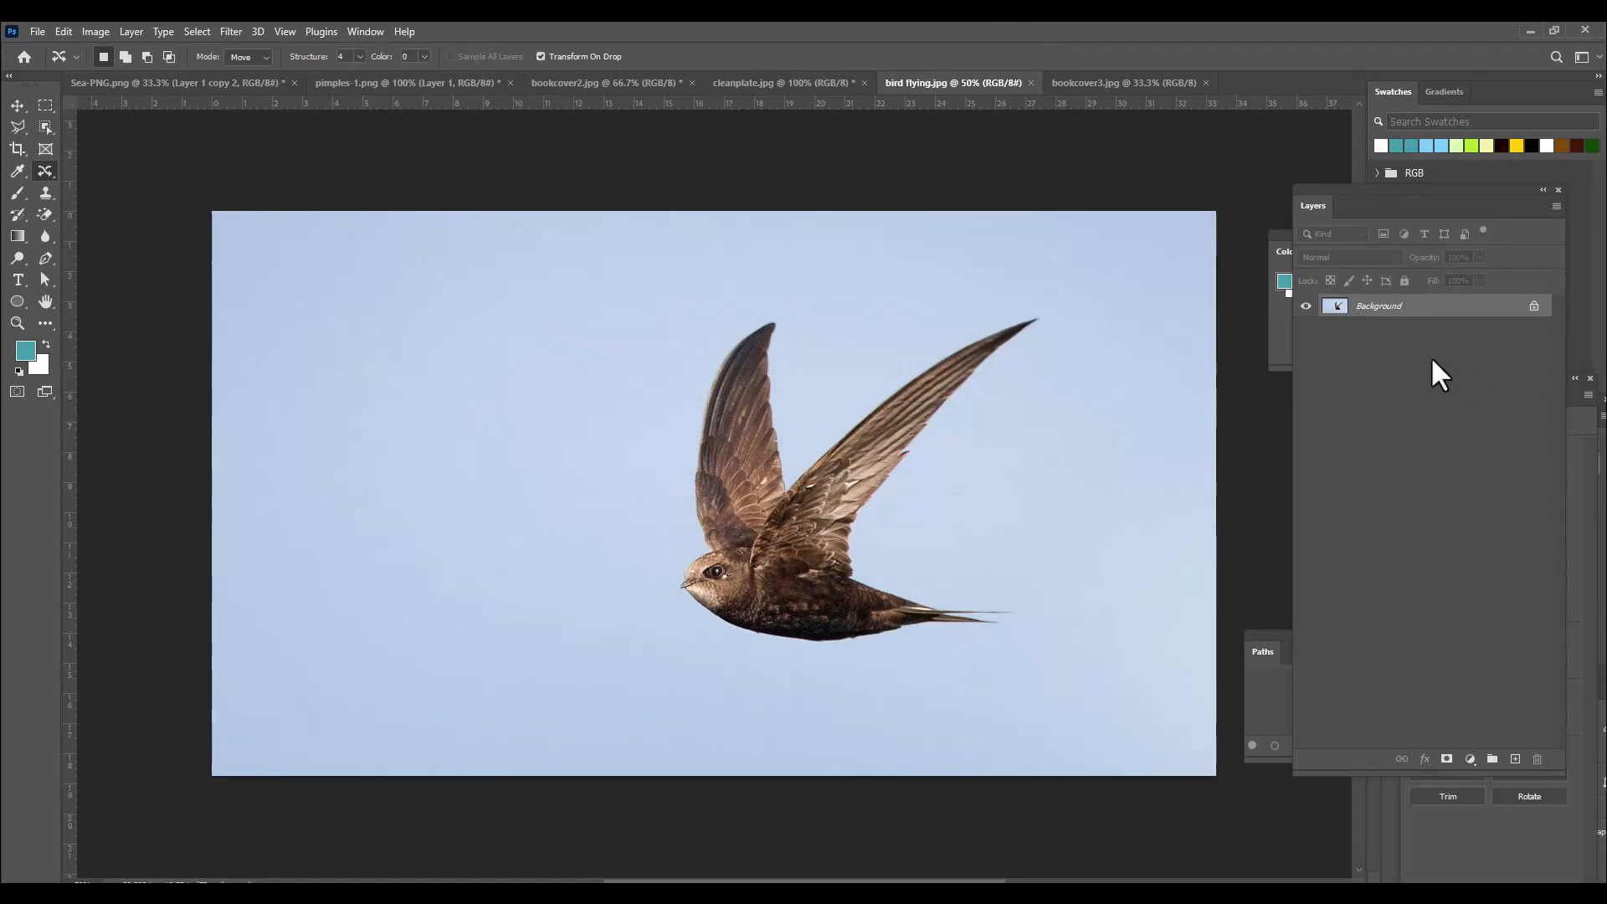
left_click(17, 127)
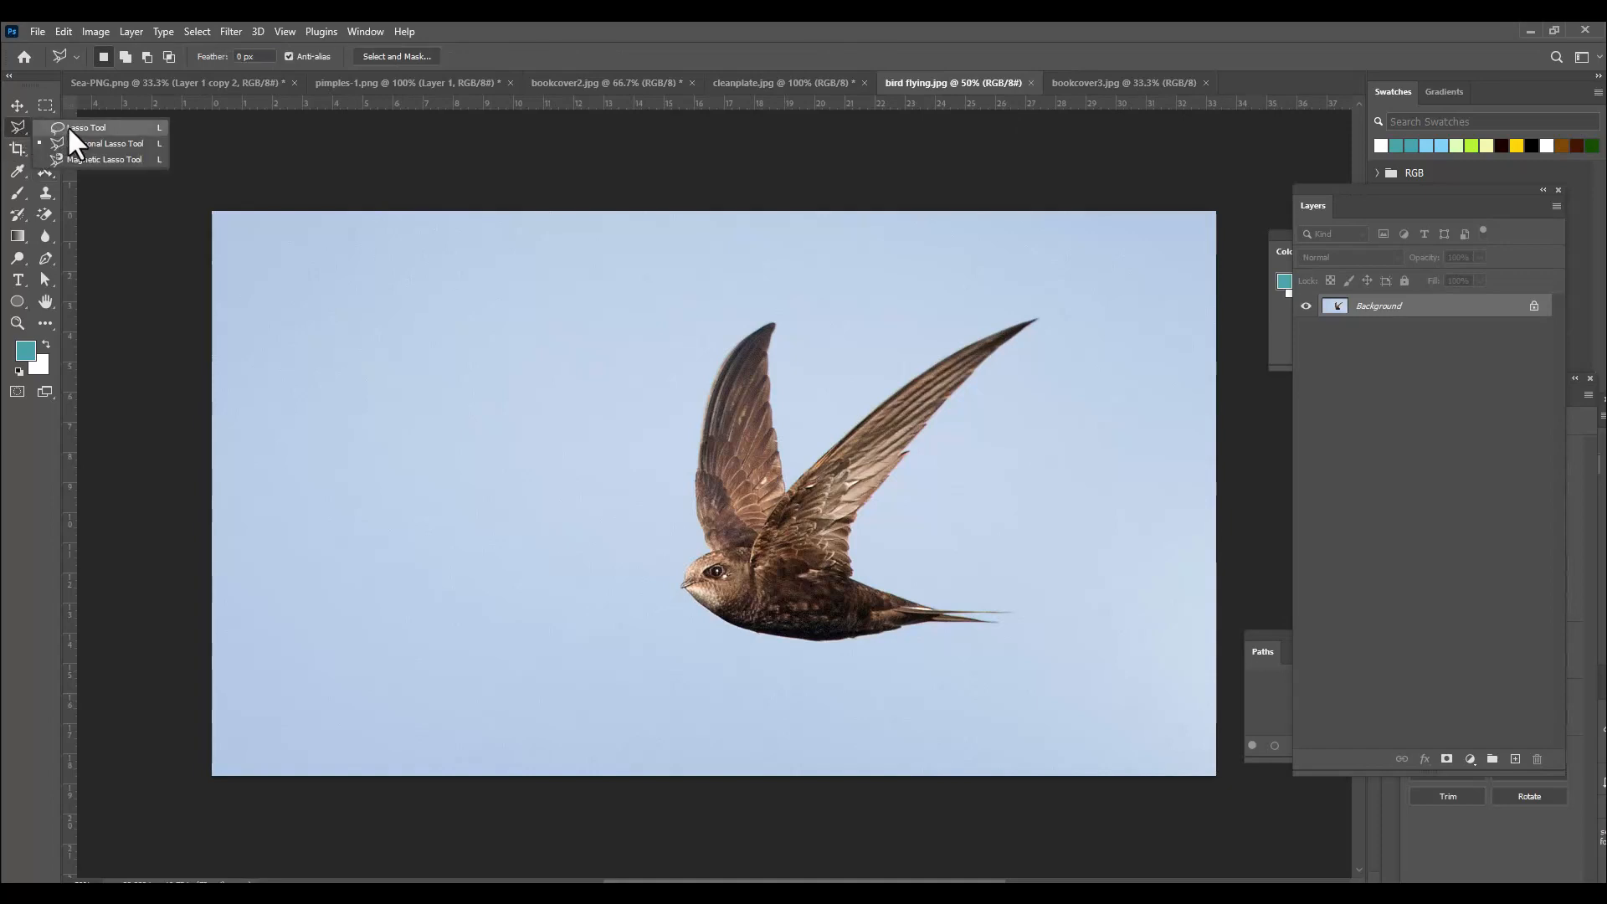
left_click(70, 128)
mouse_move(685, 415)
left_mouse_down()
mouse_move(718, 335)
mouse_move(742, 308)
left_mouse_up()
mouse_move(801, 379)
left_mouse_down()
mouse_move(845, 401)
mouse_move(972, 316)
mouse_move(1065, 306)
mouse_move(1057, 371)
mouse_move(917, 494)
left_mouse_up()
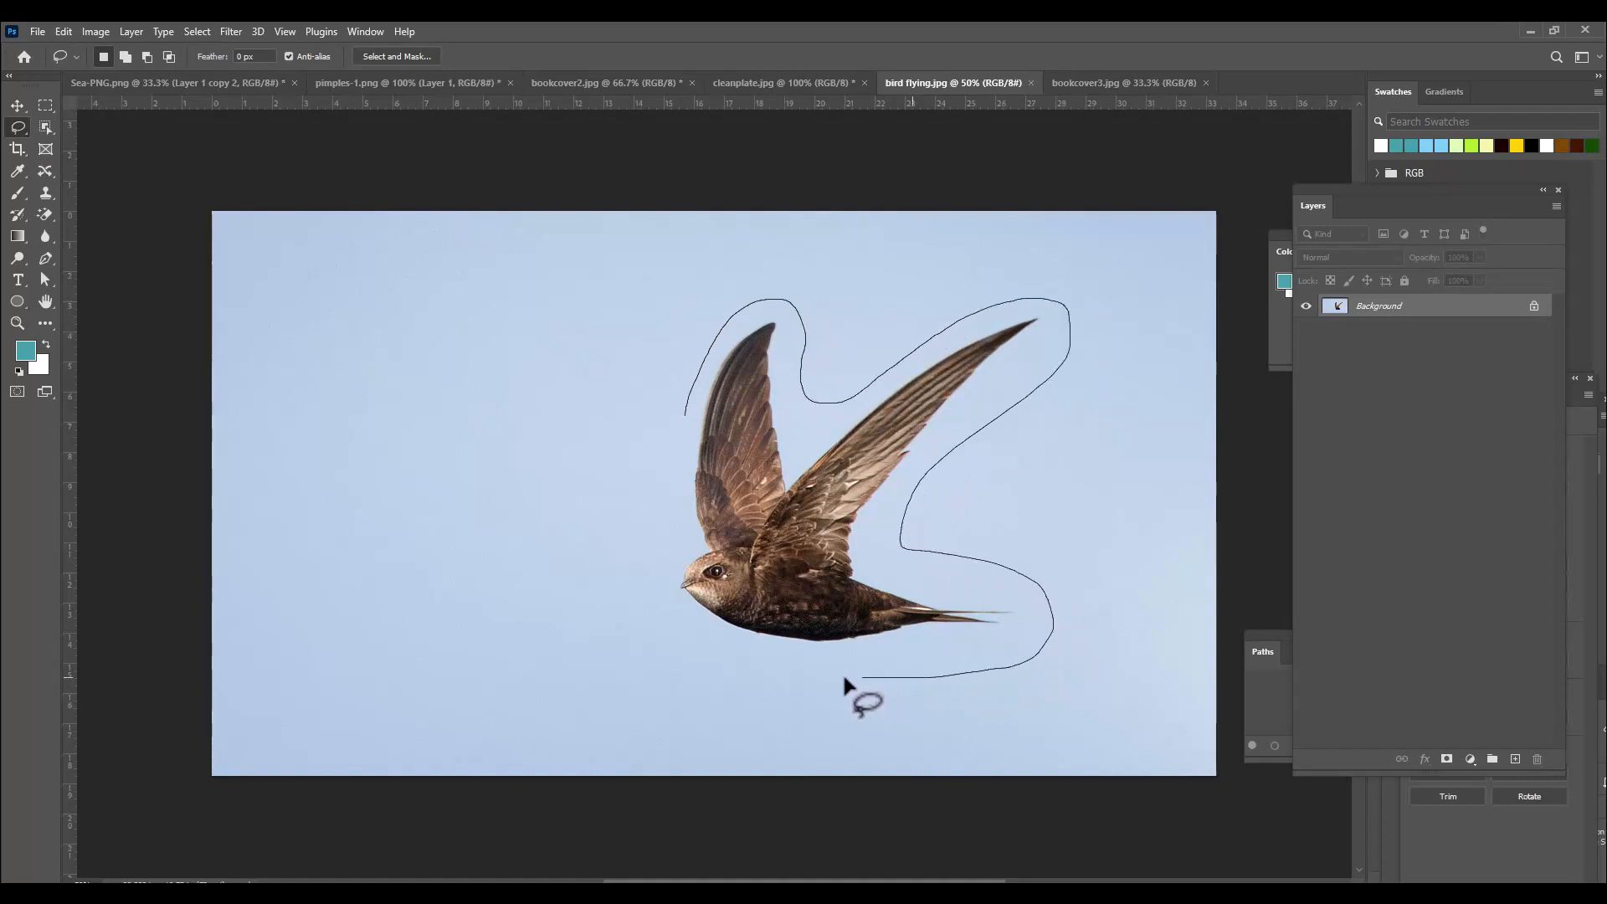
left_click_drag(680, 443, 683, 436)
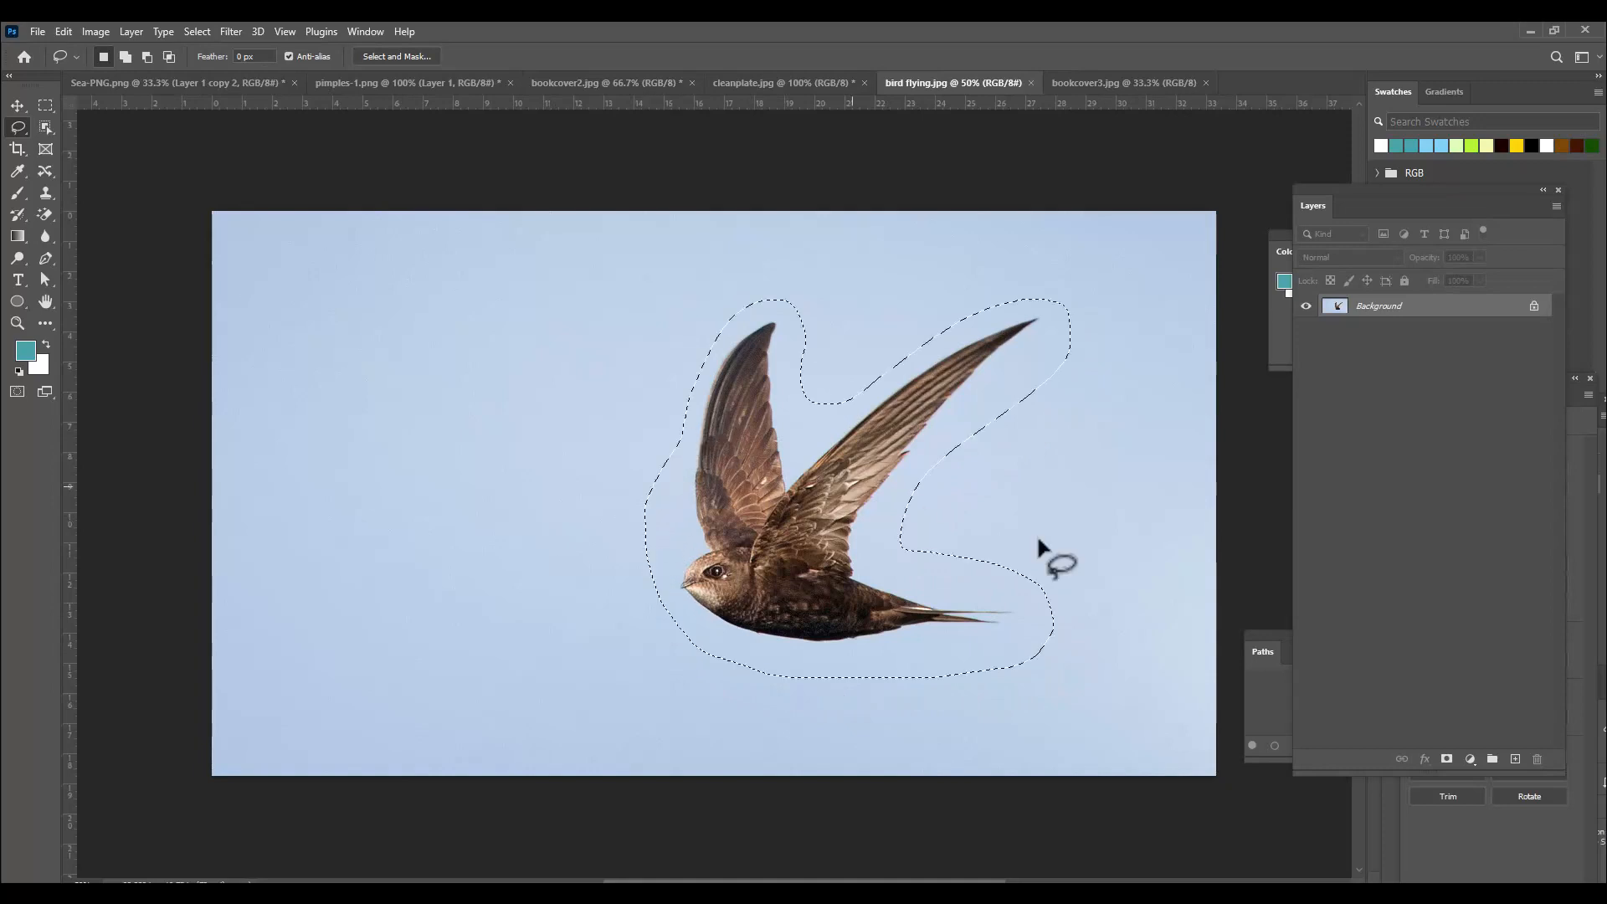
Move the selected bird to the left with the Content-Aware Move Tool, commit the move, and deselect.
left_click(46, 172)
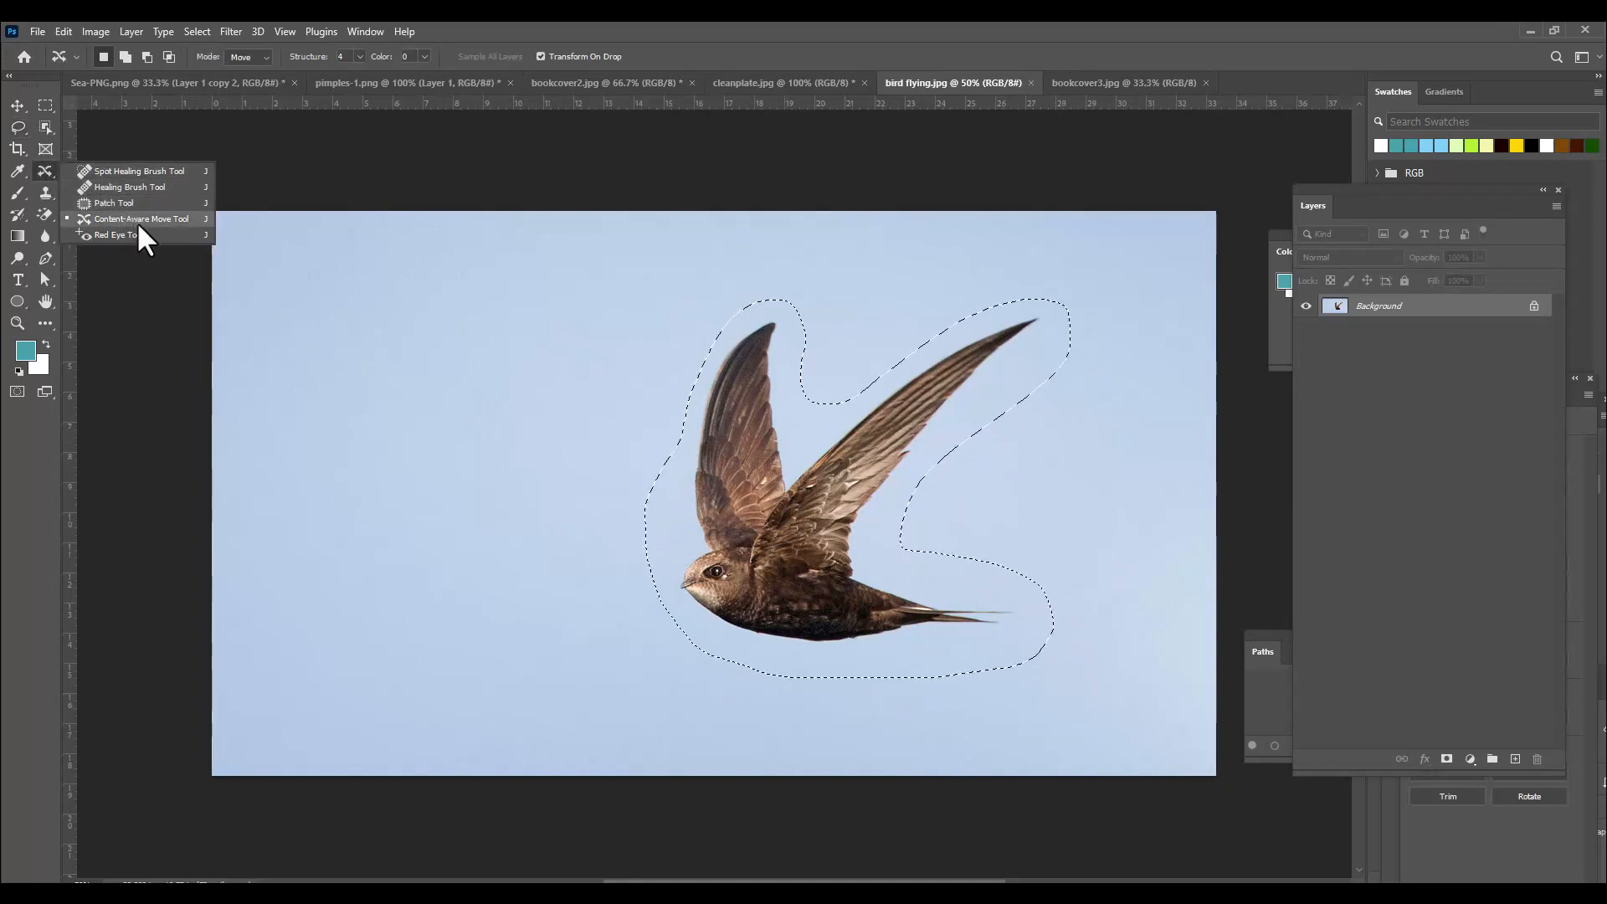
left_click(143, 220)
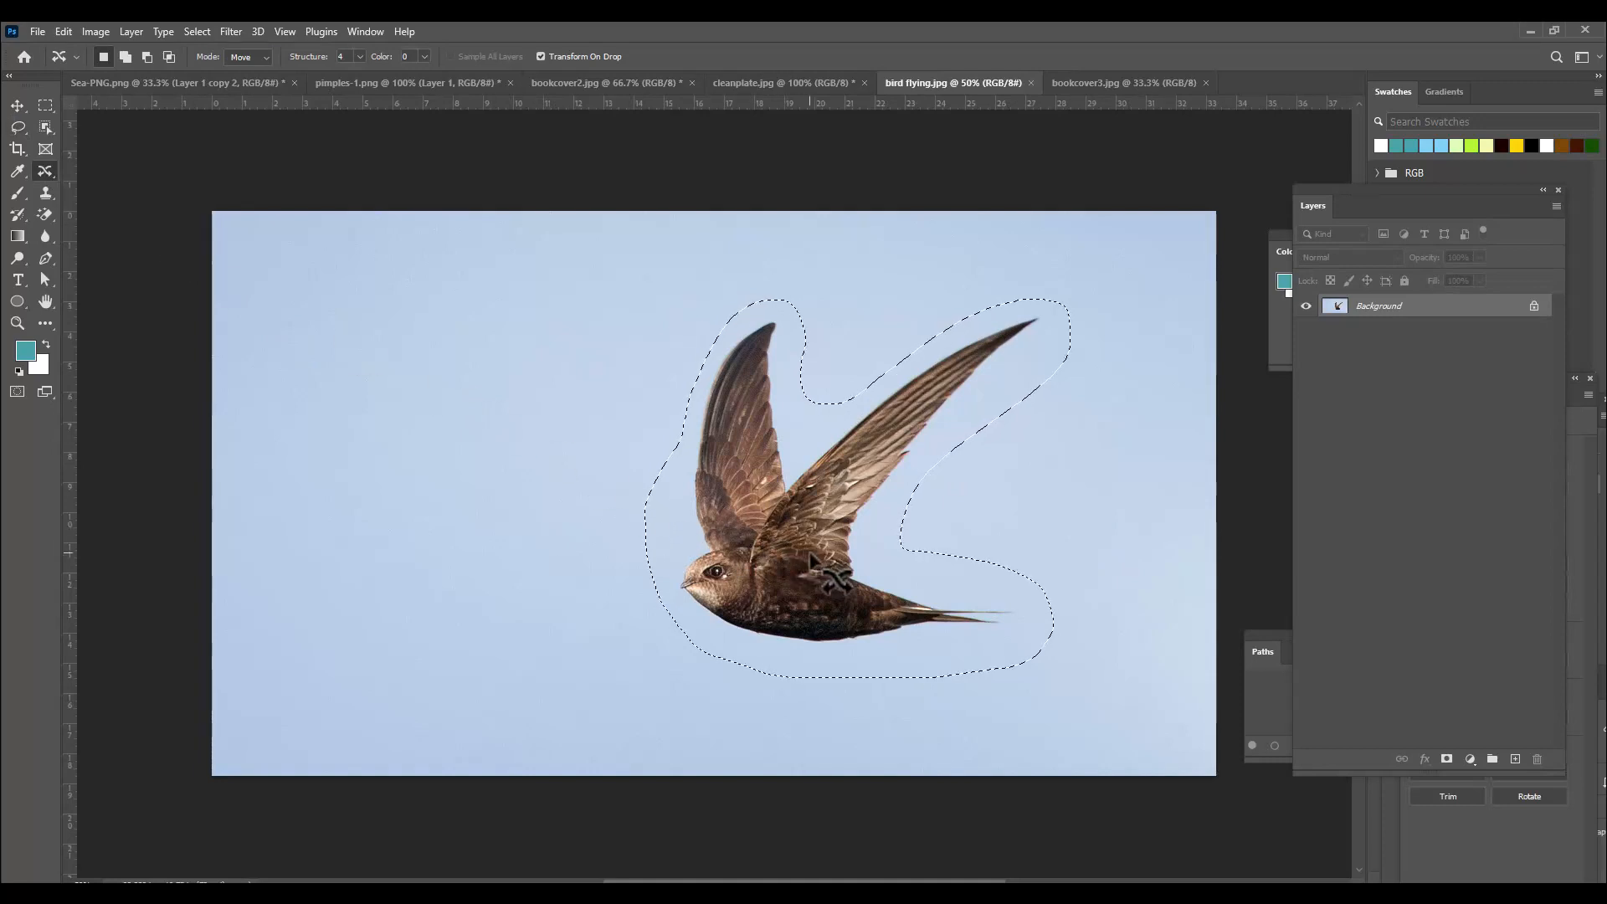
left_click_drag(806, 558, 408, 548)
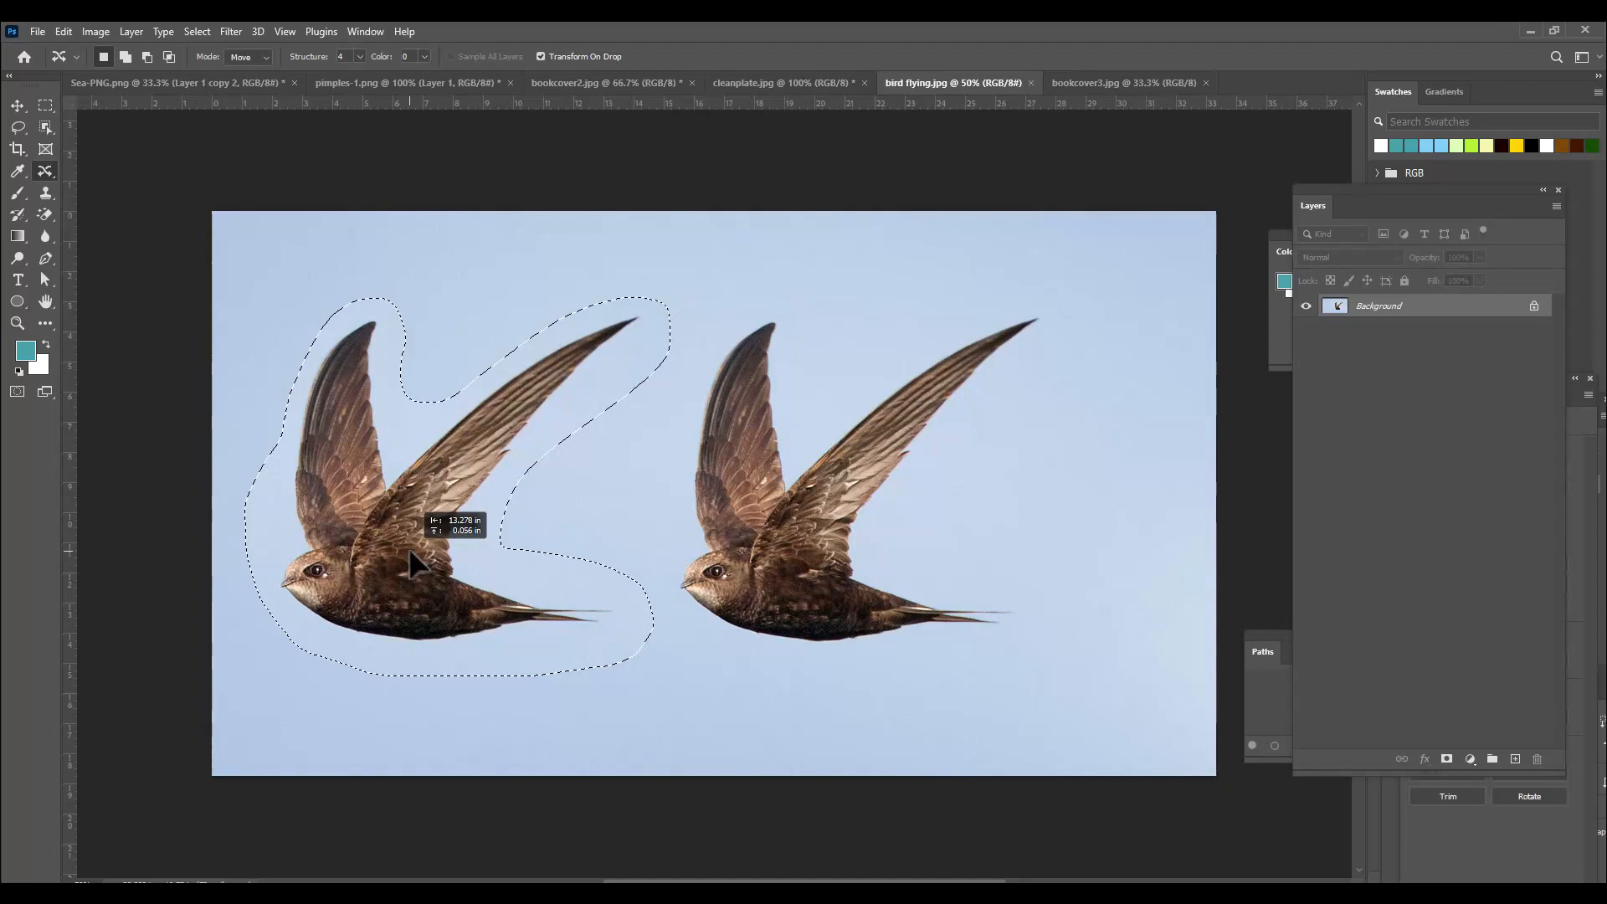
left_click_drag(409, 553, 407, 552)
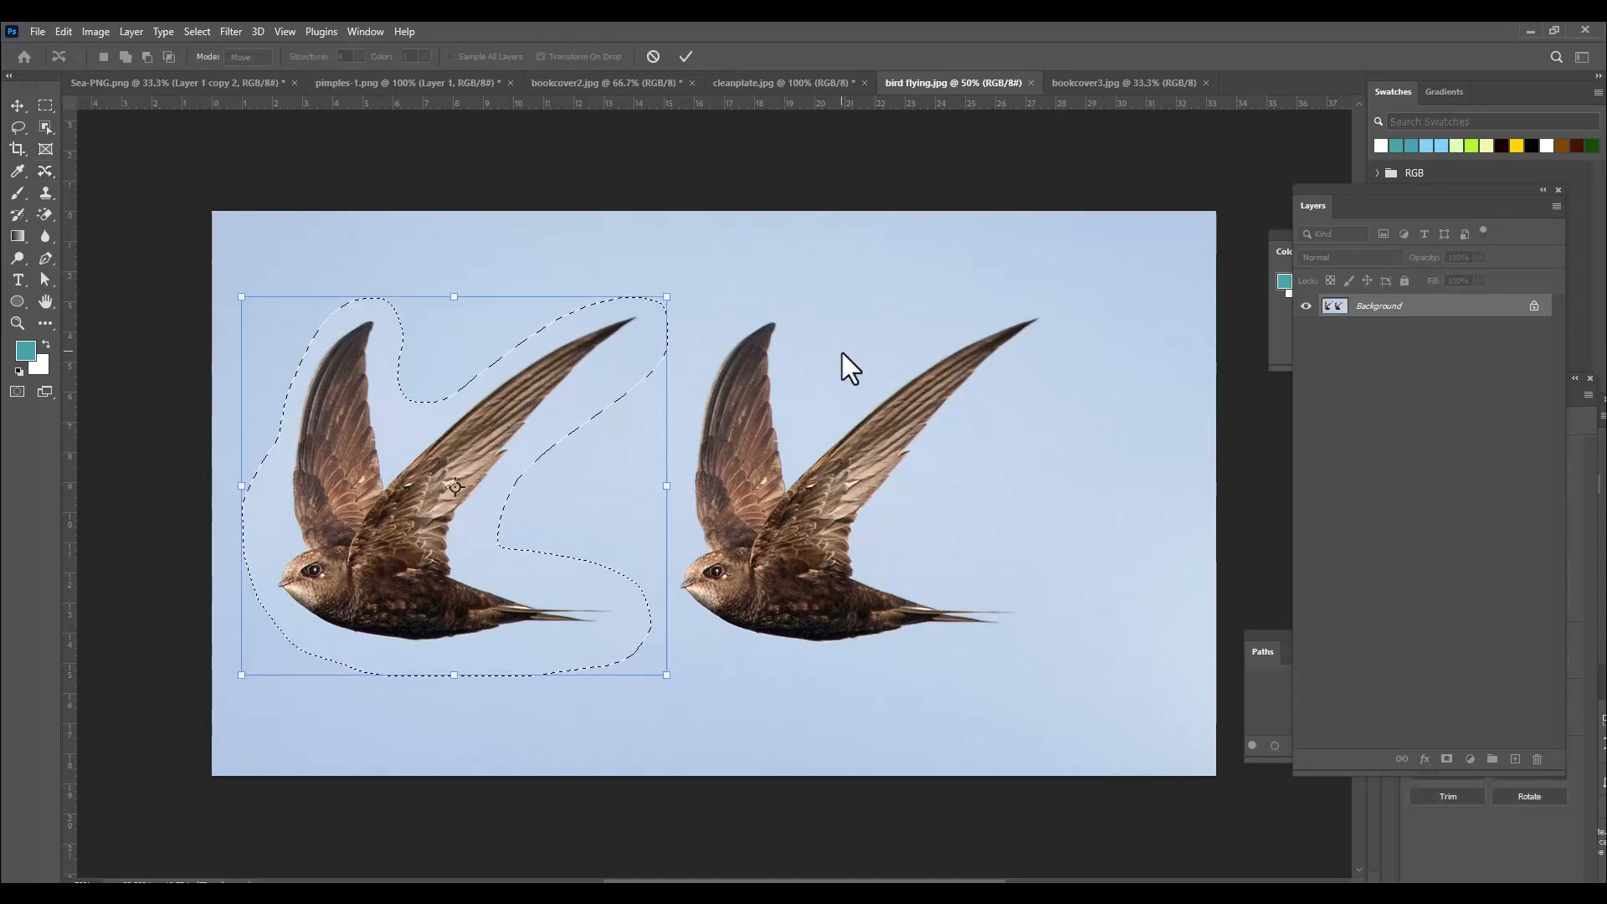
key("Return")
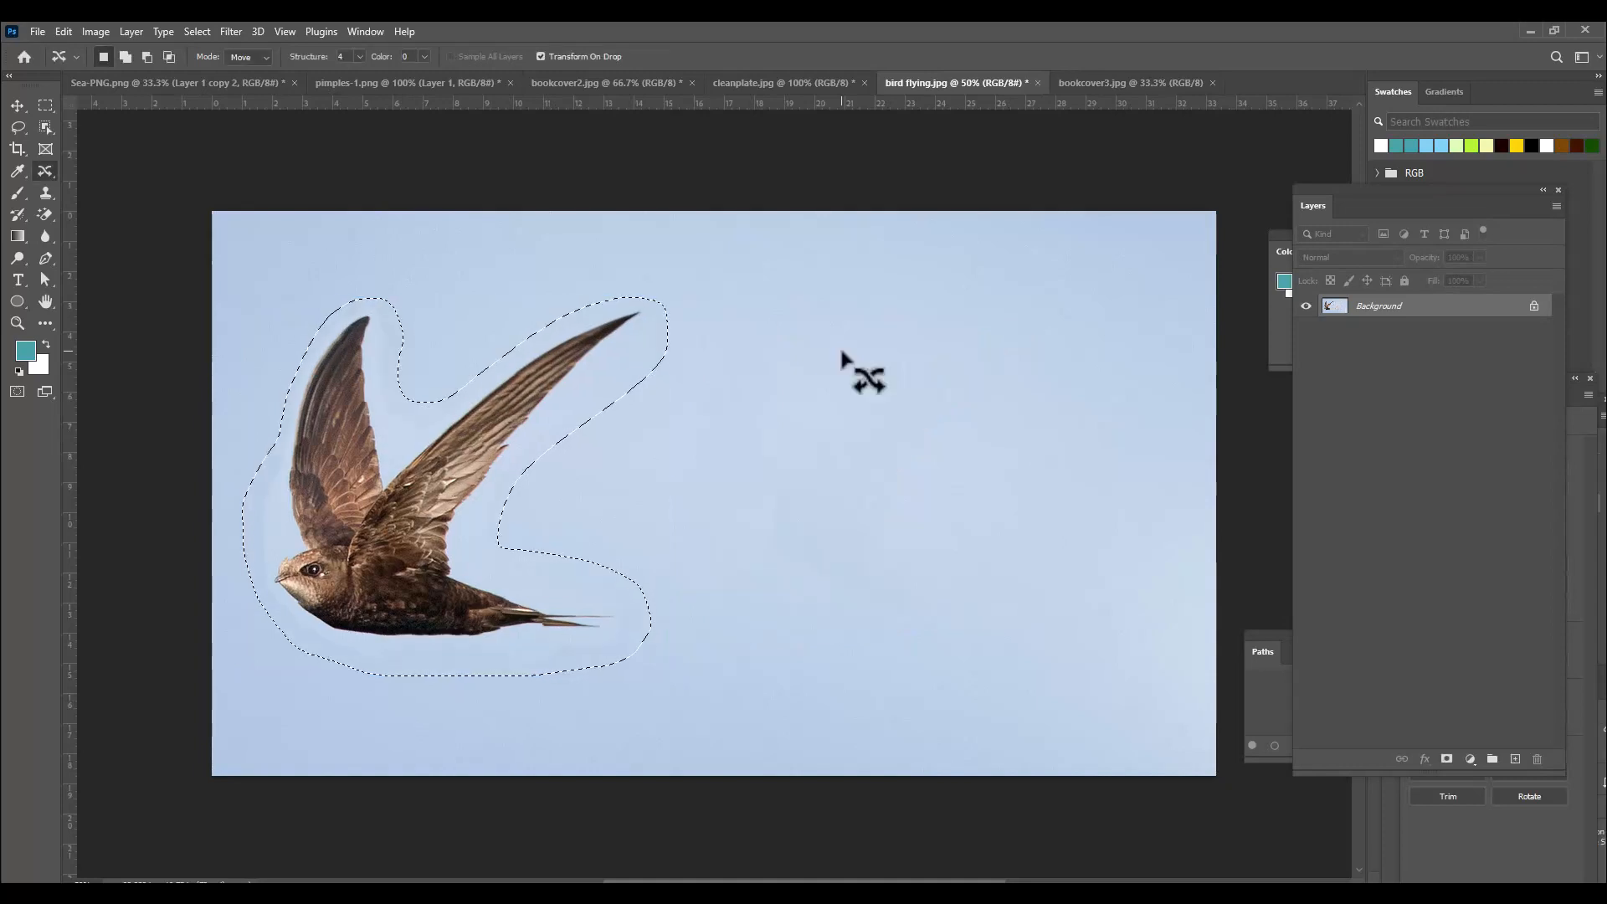
key("ctrl+d")
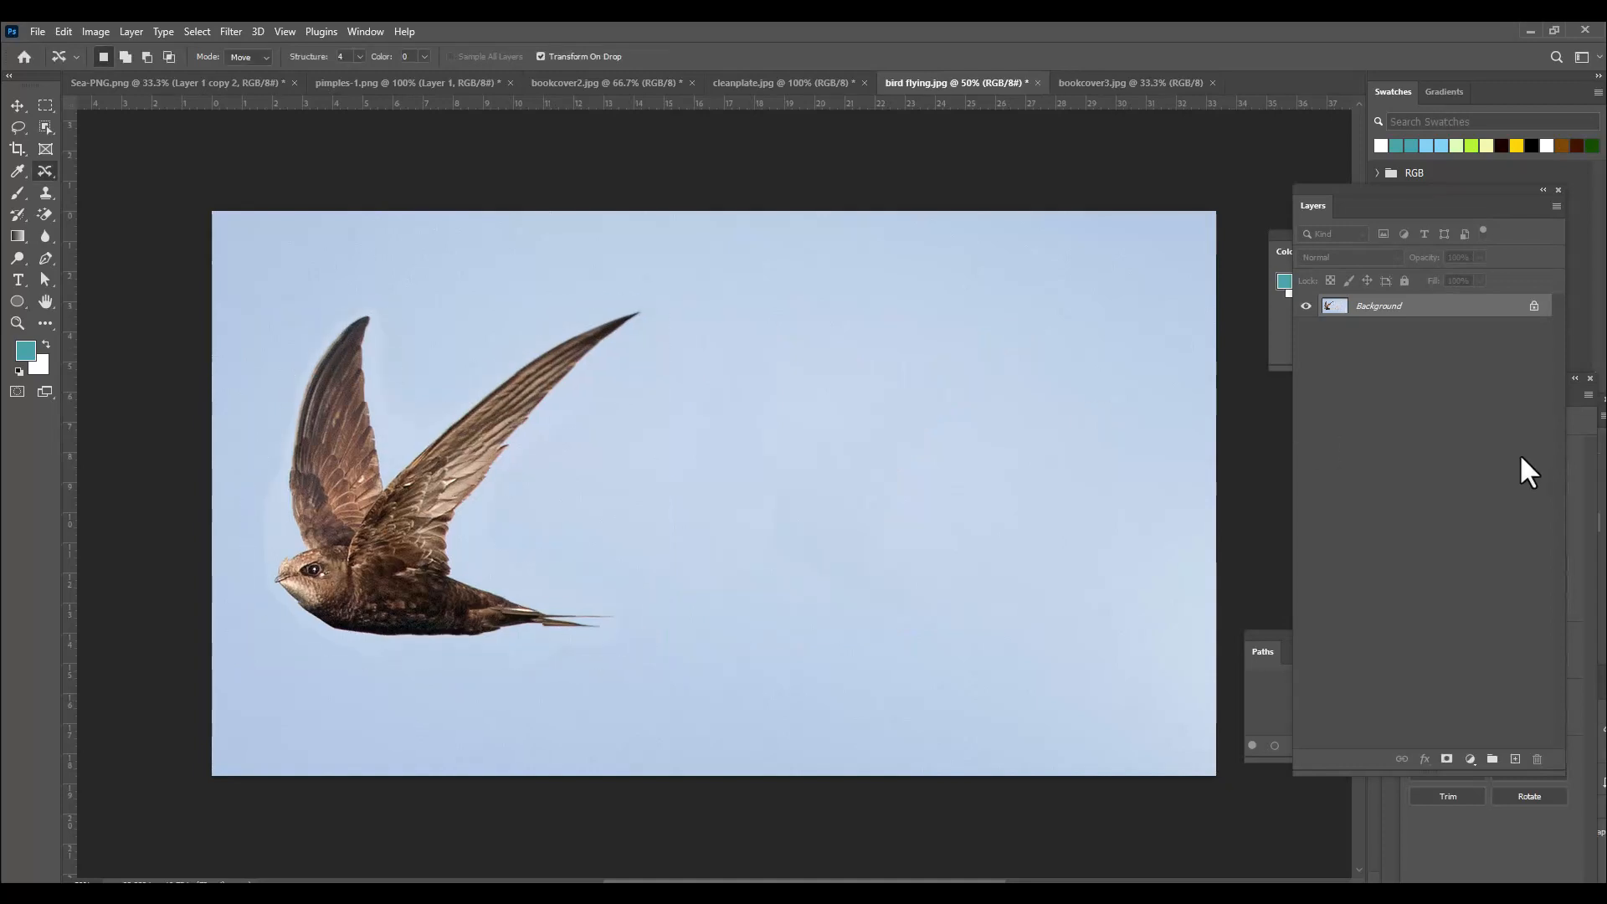
Patch away the ghosted halo beside the tip of the bird's upper wing with the Patch Tool, deselecting after each patch.
key("ctrl+plus")
key("ctrl+plus")
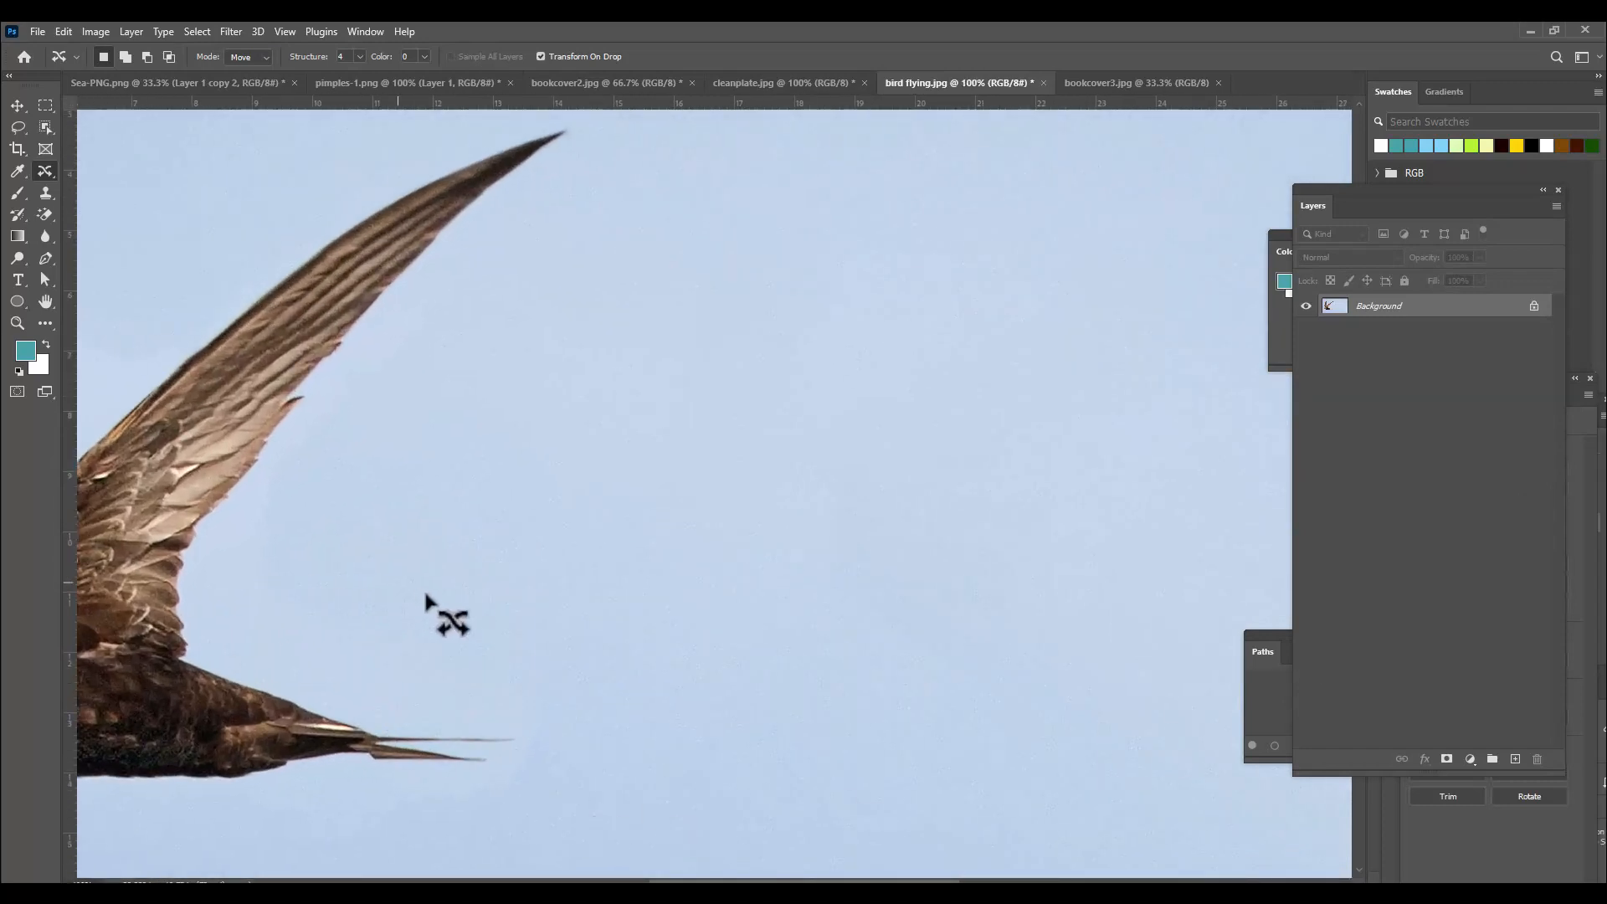
key("h")
left_click_drag(546, 530, 1050, 613)
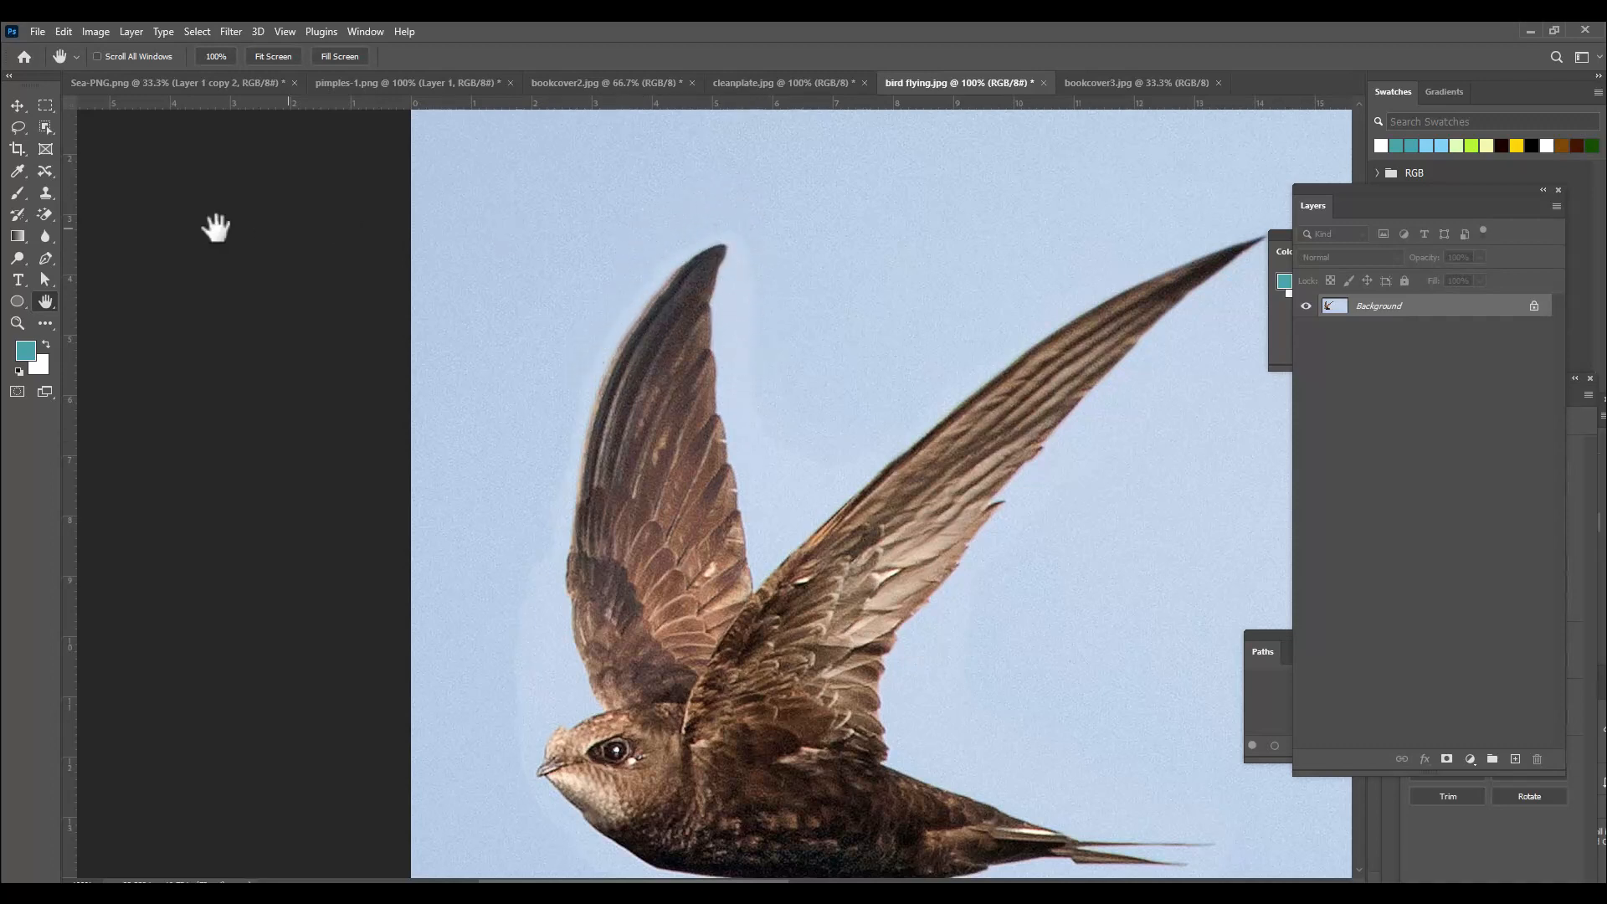
right_click(46, 174)
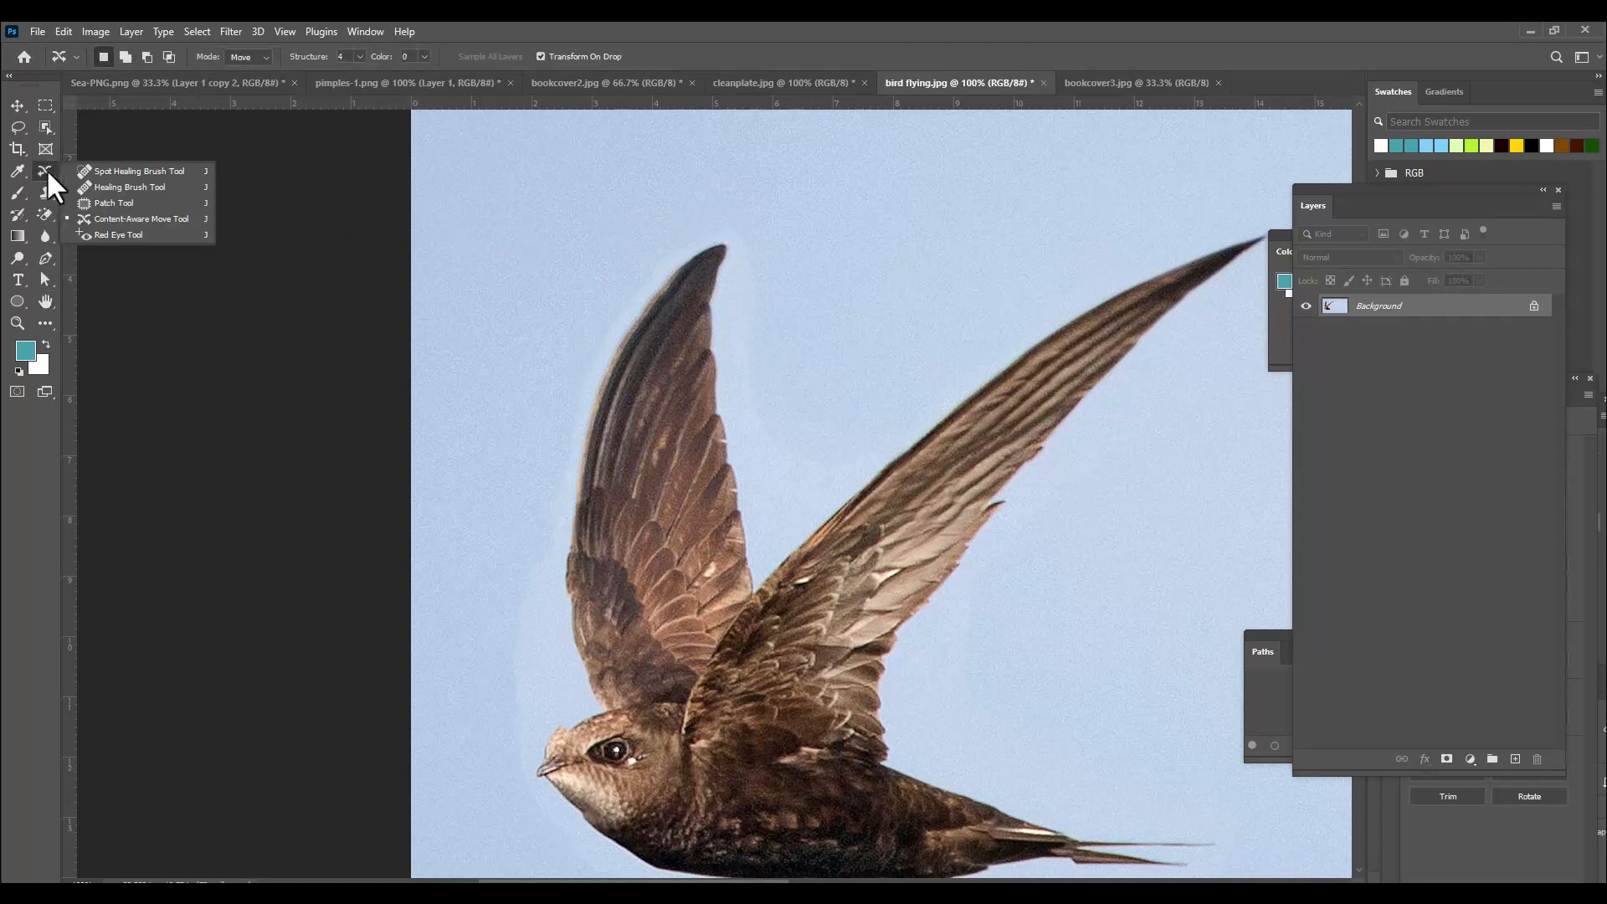
left_click(106, 201)
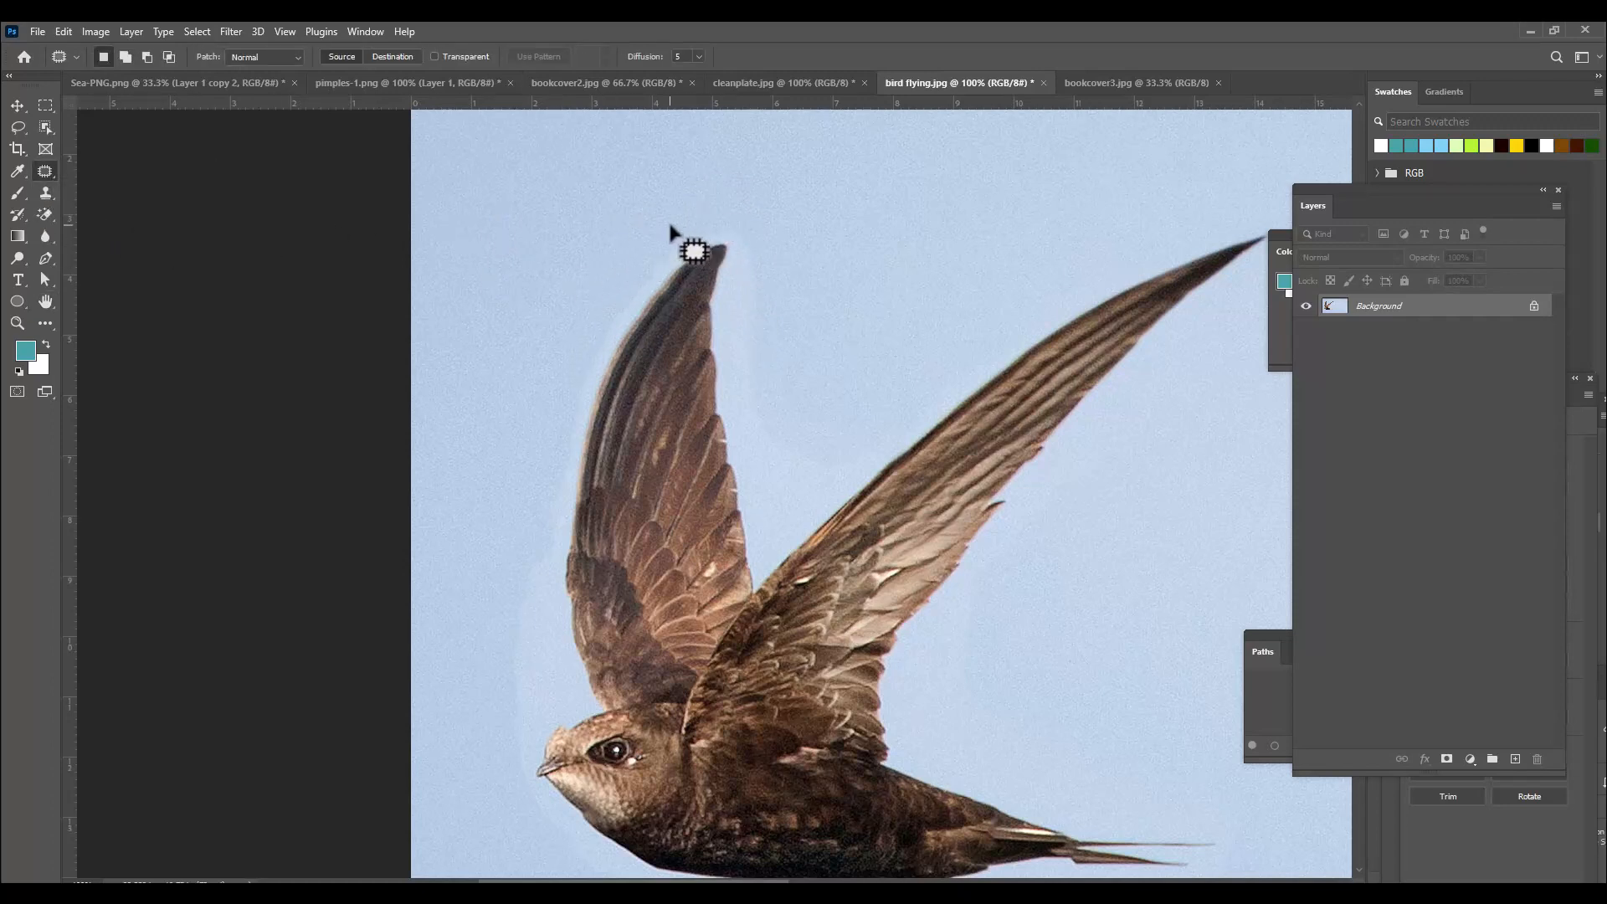
mouse_move(671, 225)
left_mouse_down()
mouse_move(701, 216)
mouse_move(713, 236)
mouse_move(680, 261)
mouse_move(585, 429)
mouse_move(556, 445)
mouse_move(553, 357)
left_mouse_up()
mouse_move(668, 237)
left_mouse_down()
mouse_move(614, 343)
mouse_move(579, 470)
mouse_move(561, 477)
mouse_move(543, 418)
mouse_move(592, 316)
mouse_move(550, 293)
left_mouse_up()
key("ctrl+d")
mouse_move(514, 409)
left_mouse_down()
mouse_move(545, 436)
mouse_move(512, 471)
mouse_move(520, 440)
mouse_move(548, 435)
mouse_move(575, 359)
left_mouse_up()
key("ctrl+d")
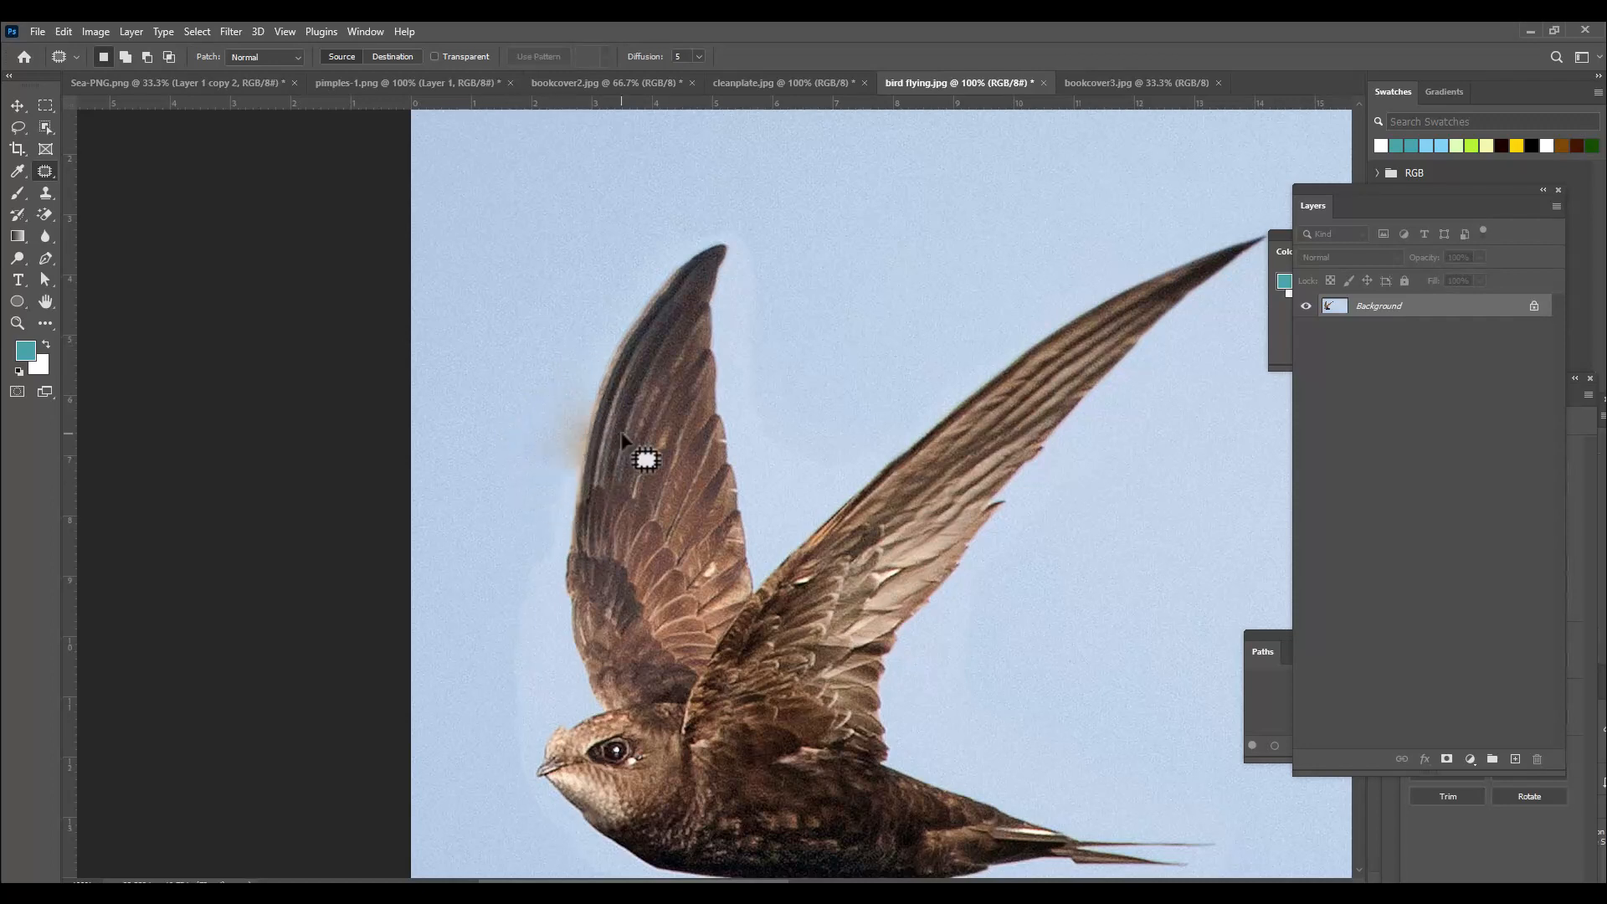
Heal the brown smudge beside the upper wing's leading edge with a reduced-size Spot Healing Brush.
scroll(640, 448, "down", 1)
key("ctrl+plus")
key("ctrl+plus")
right_click(46, 168)
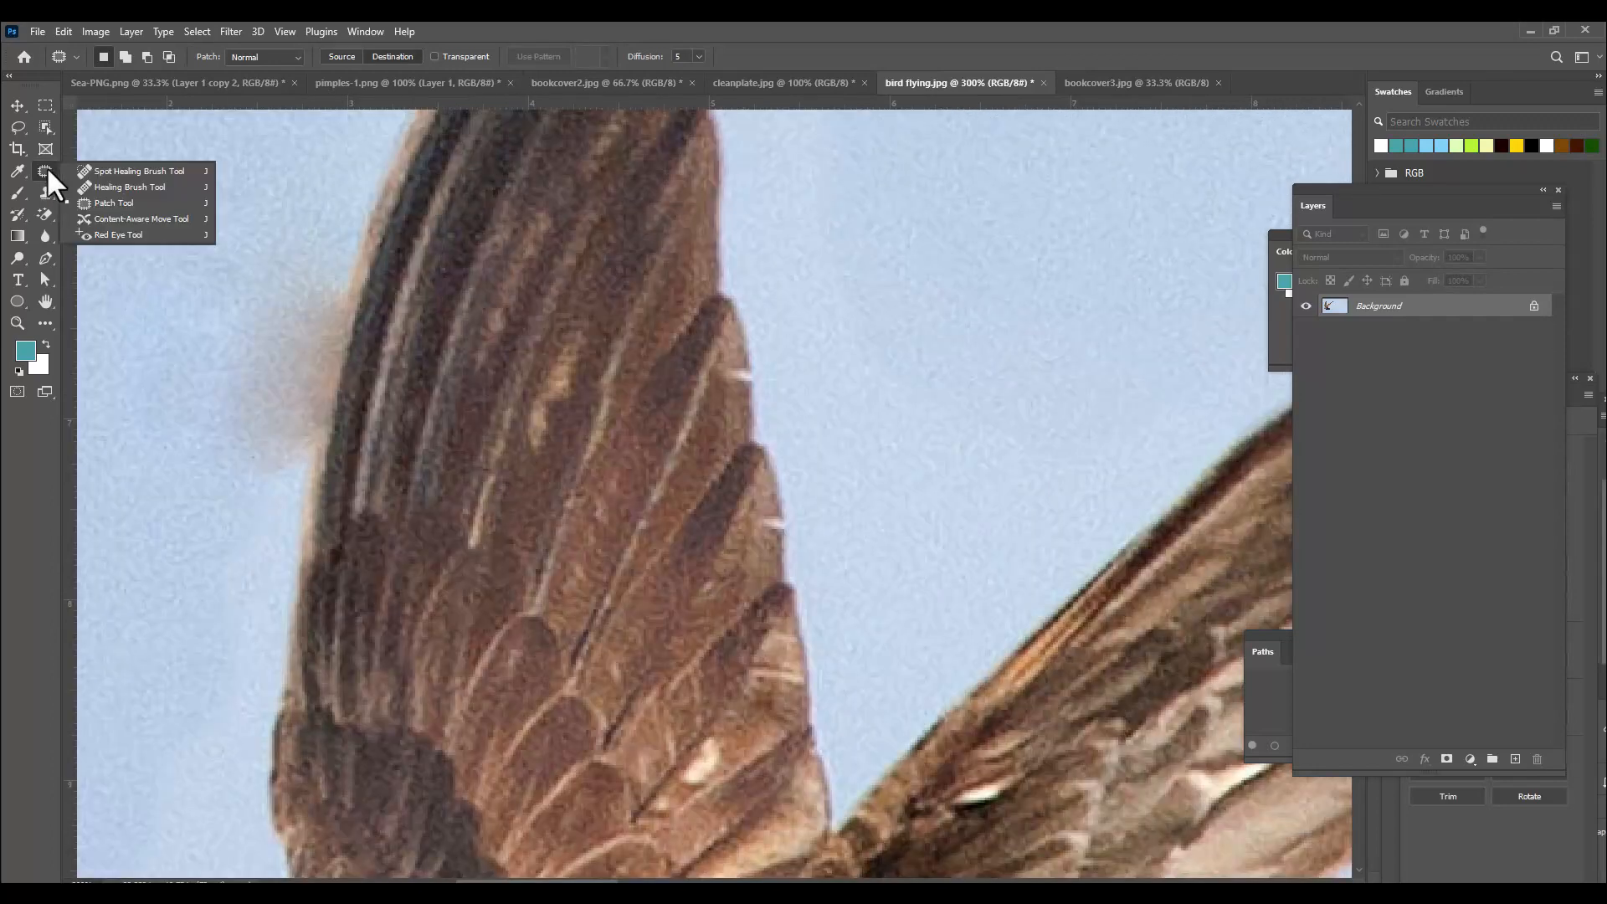
left_click(82, 169)
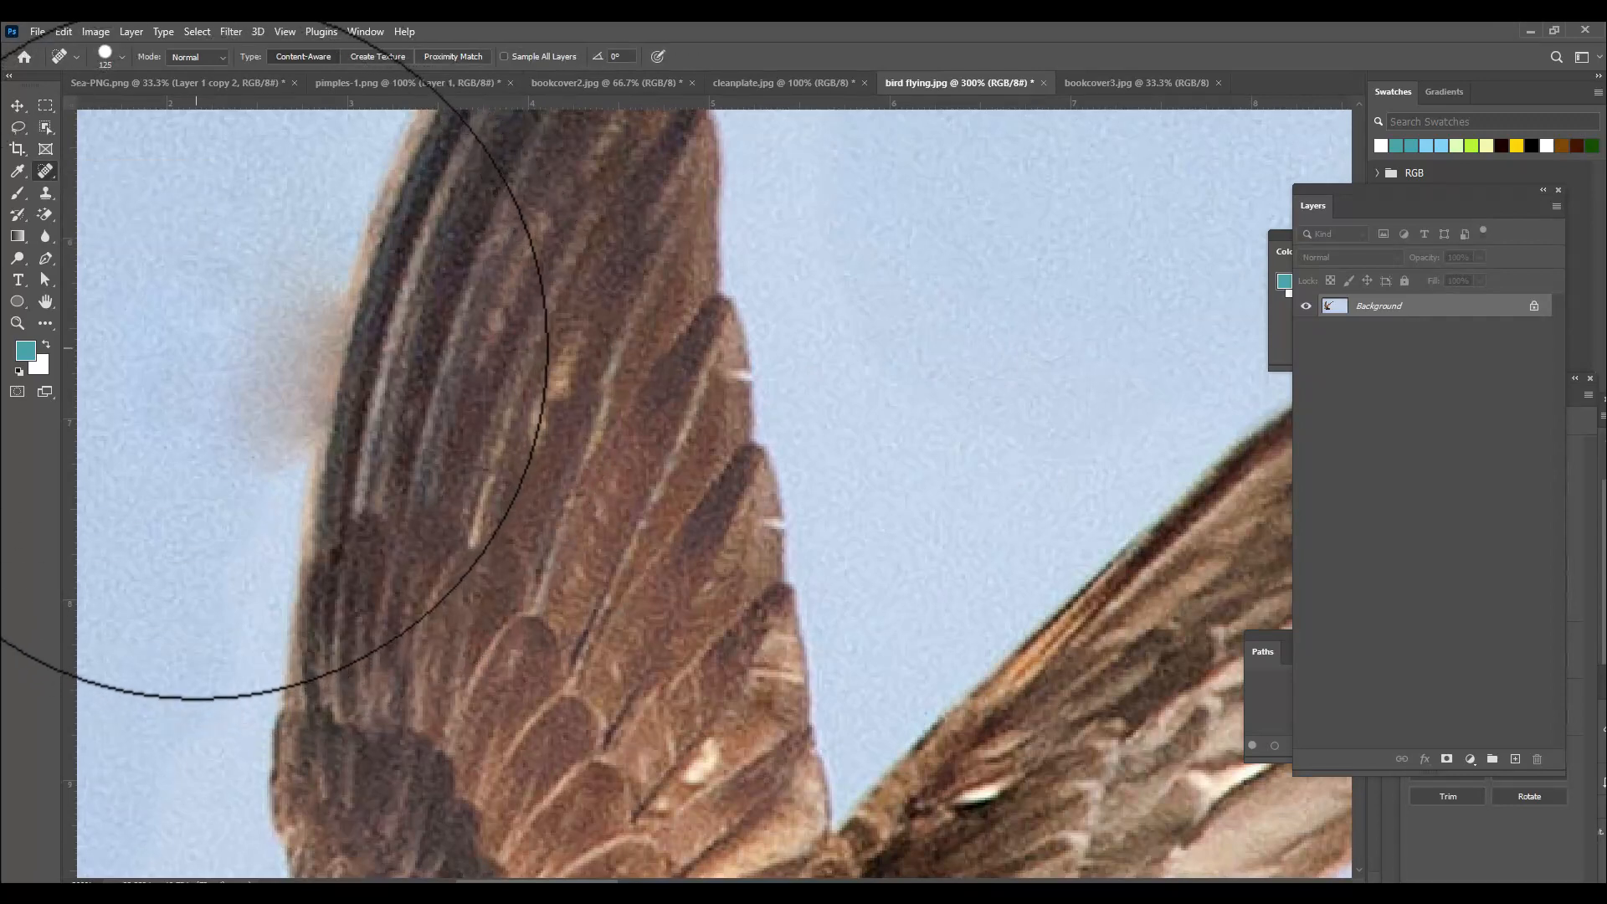
key("bracketleft")
key("bracketleft")
key("bracketleft")
key("bracketleft")
key("bracketleft")
key("bracketleft")
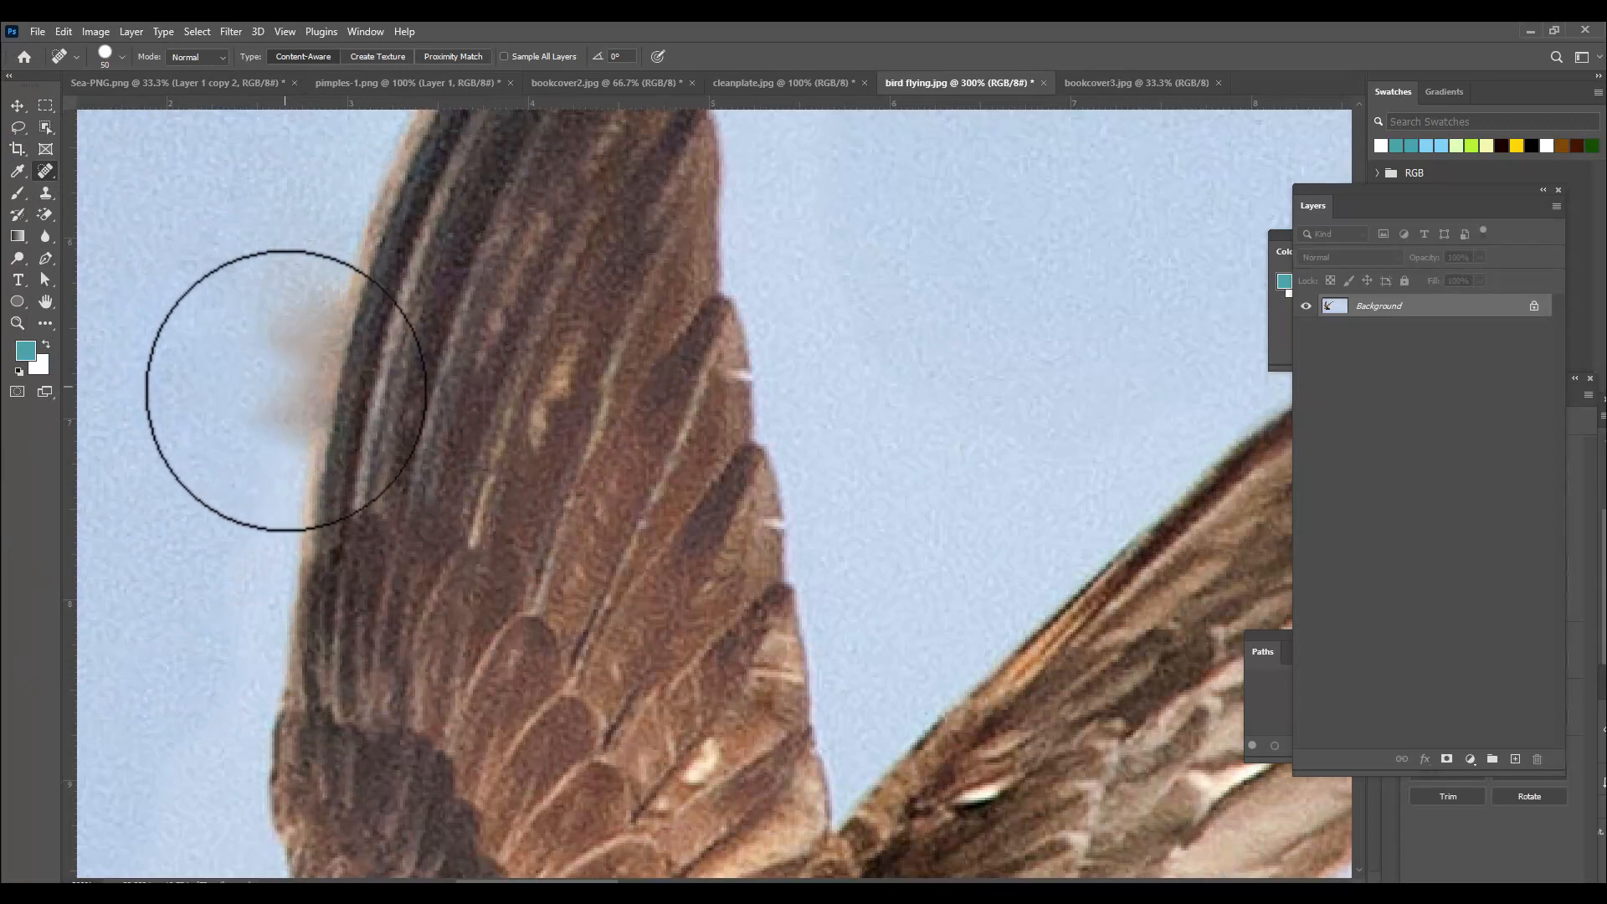
left_click(273, 407)
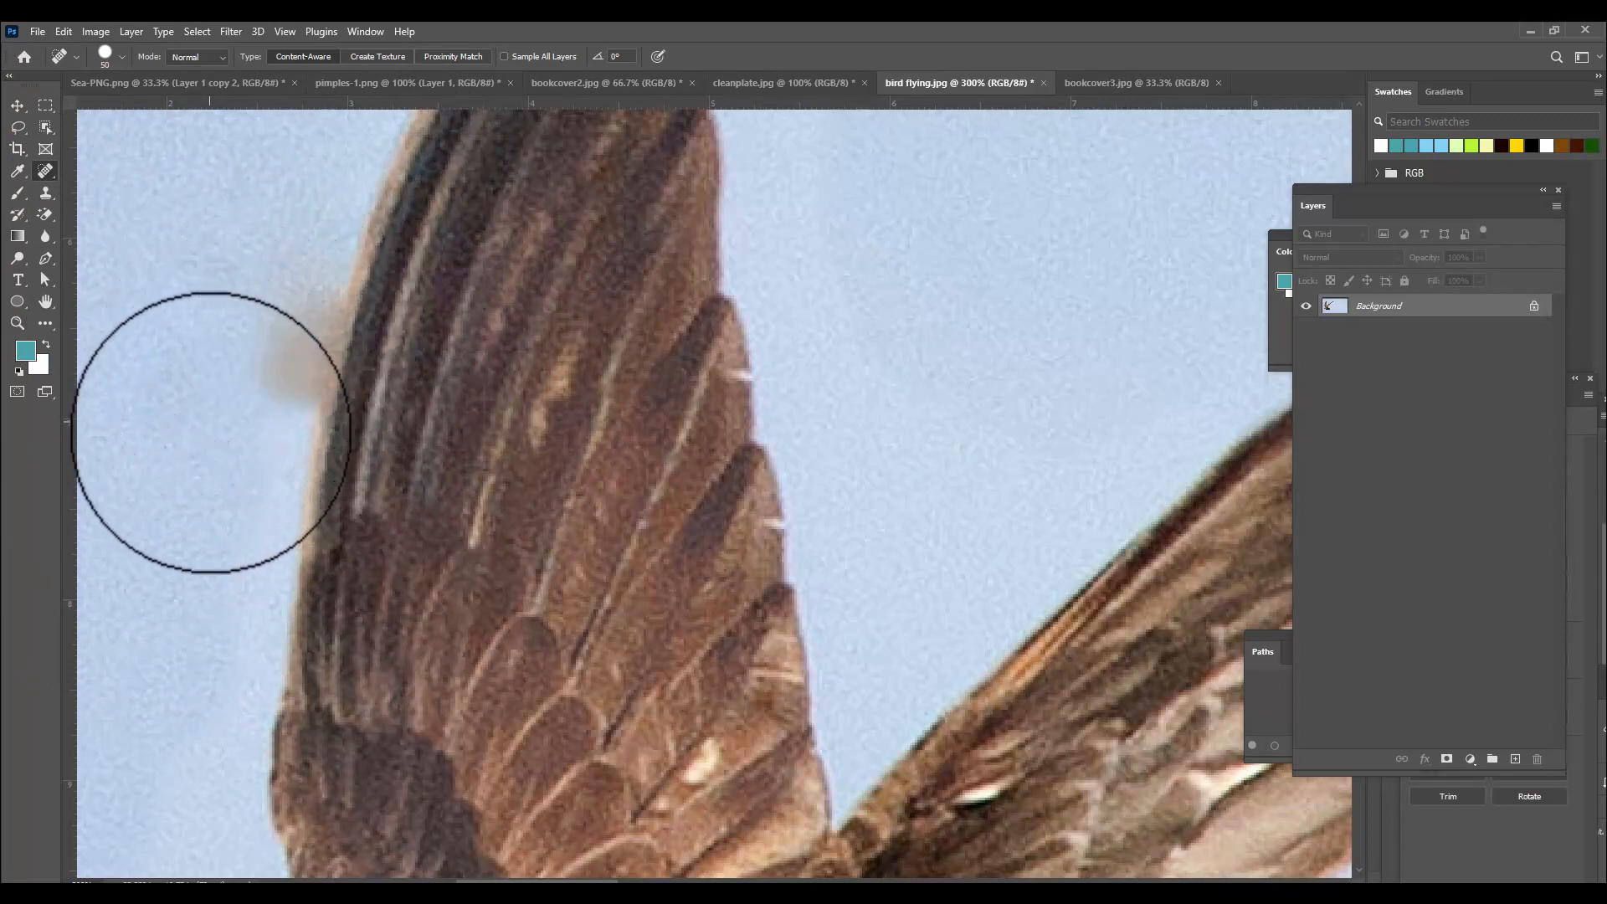
Shrink the Spot Healing Brush further and dab away the remaining smudge along the wing edge.
key("bracketleft")
key("bracketleft")
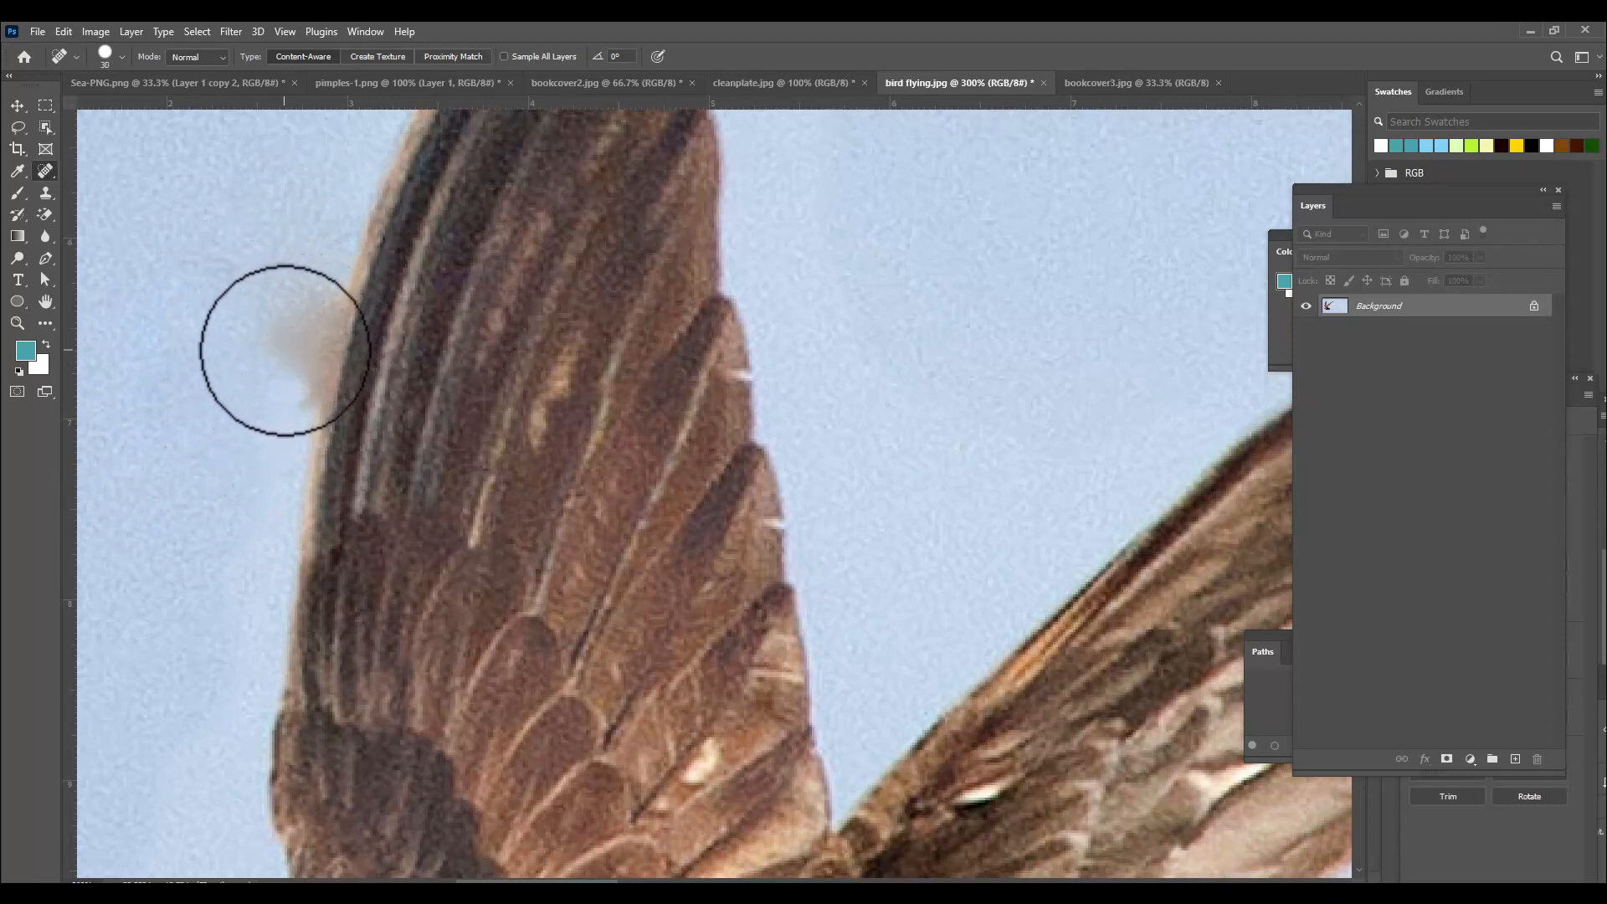
left_click(272, 344)
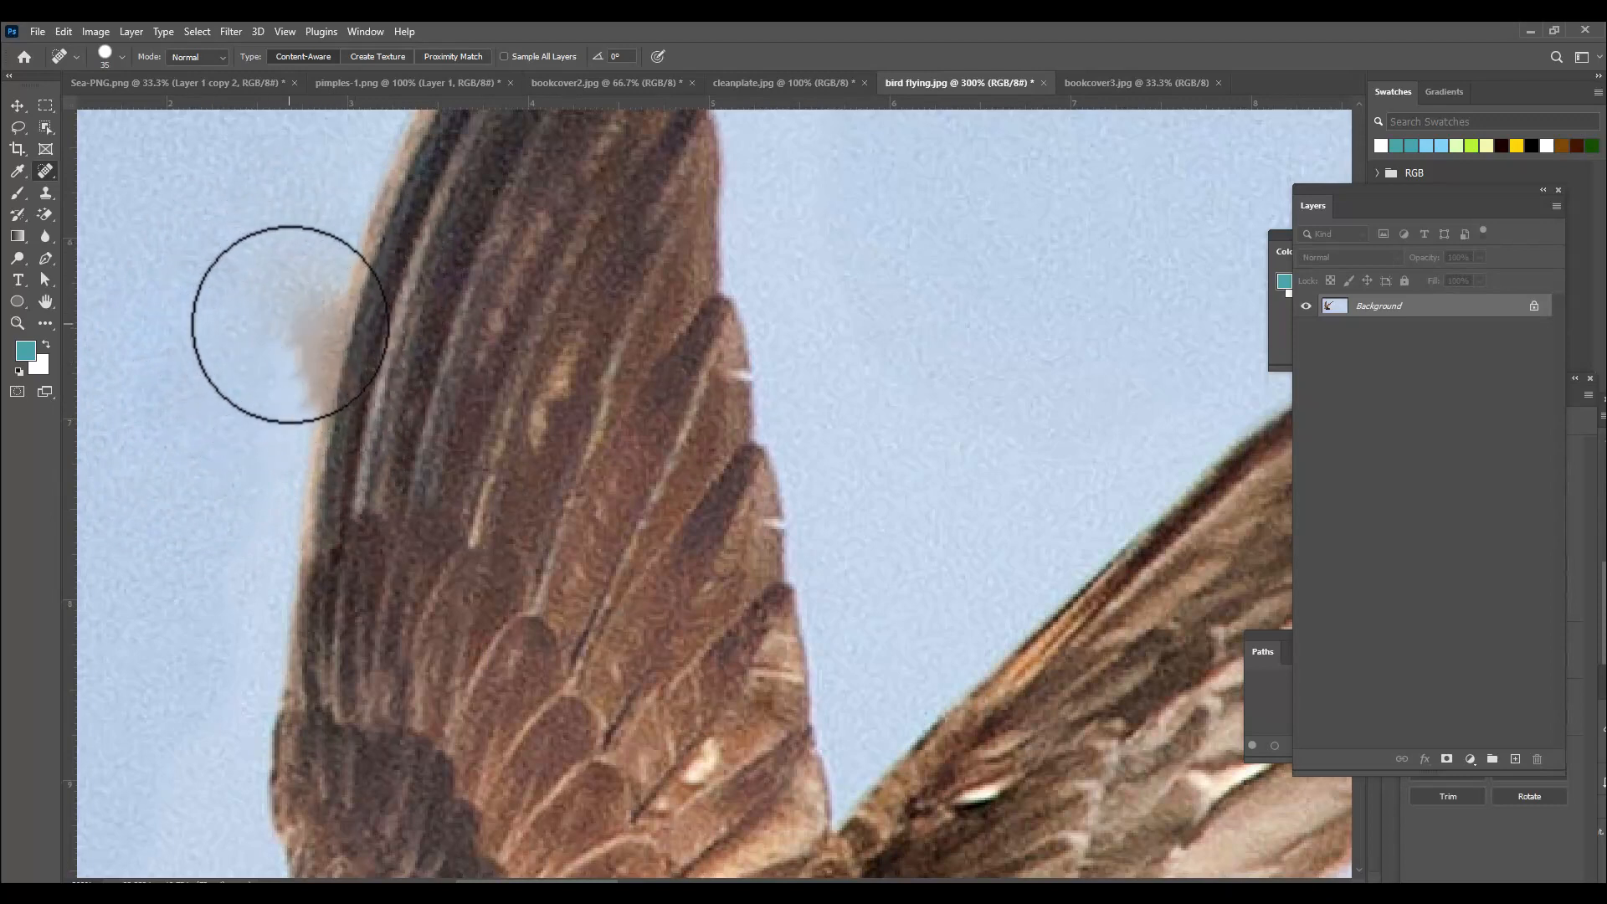
left_click(288, 323)
left_click(281, 367)
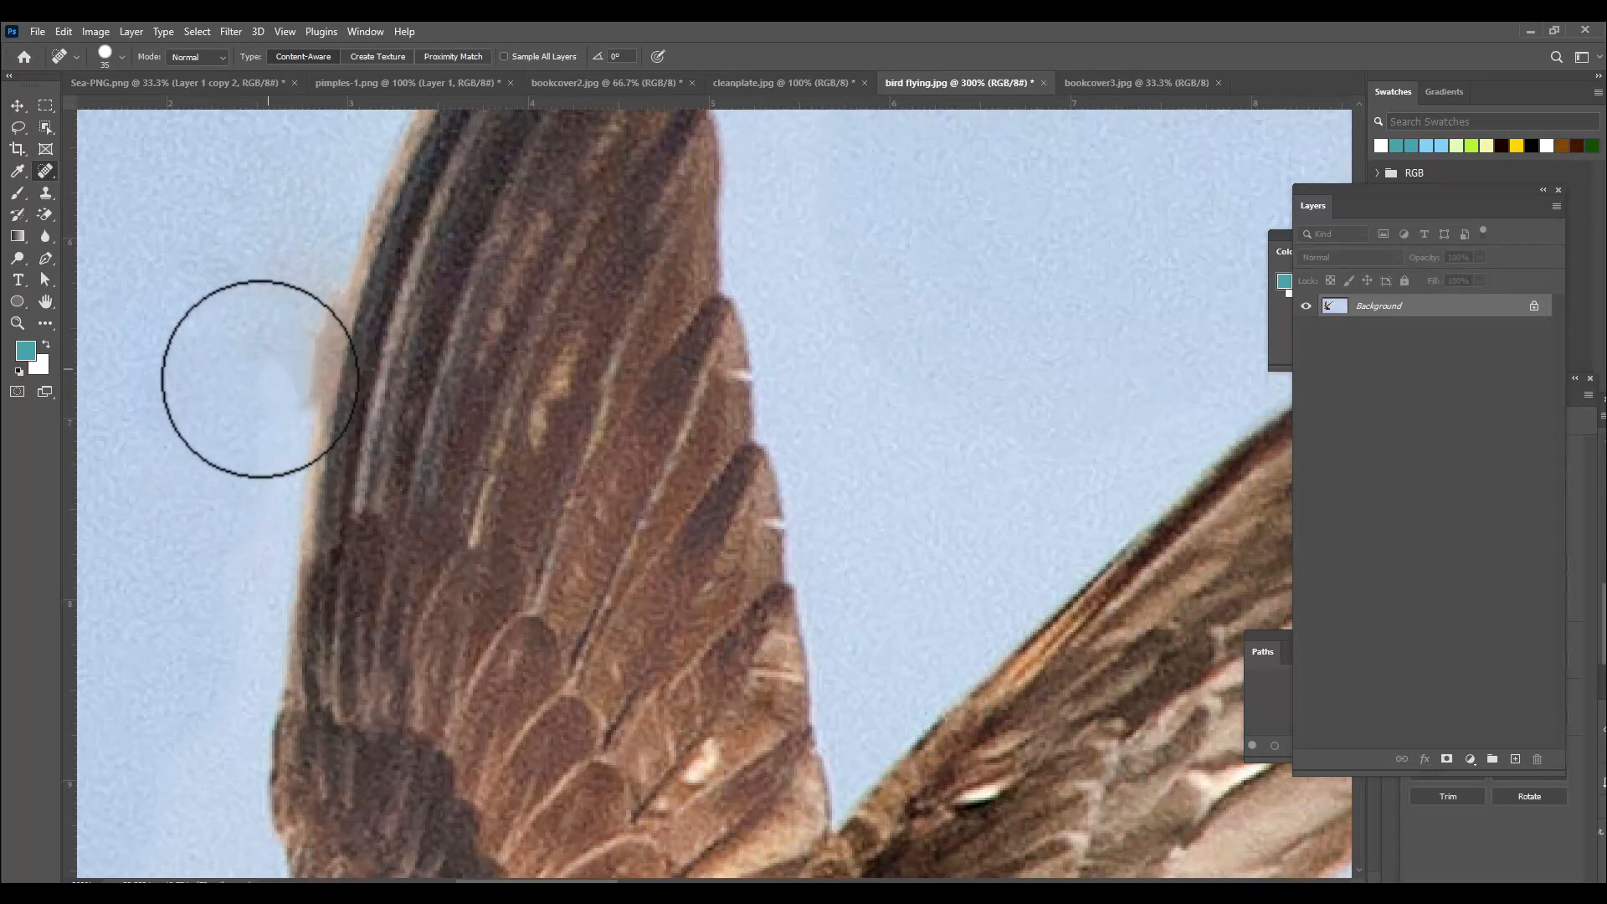
left_click(287, 323)
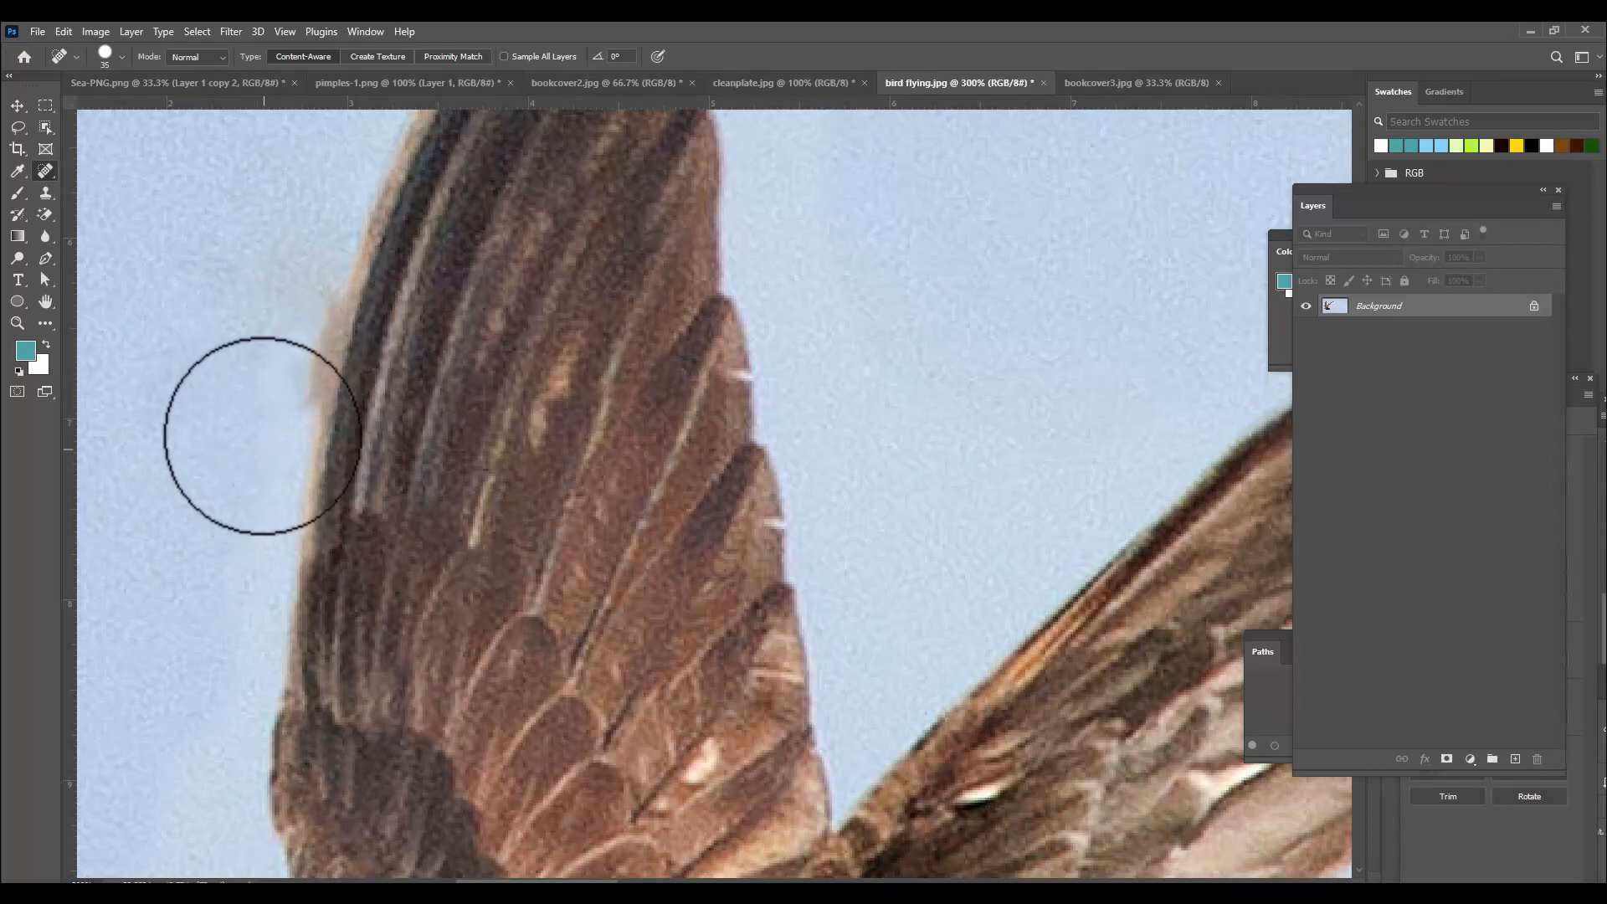
left_click(270, 396)
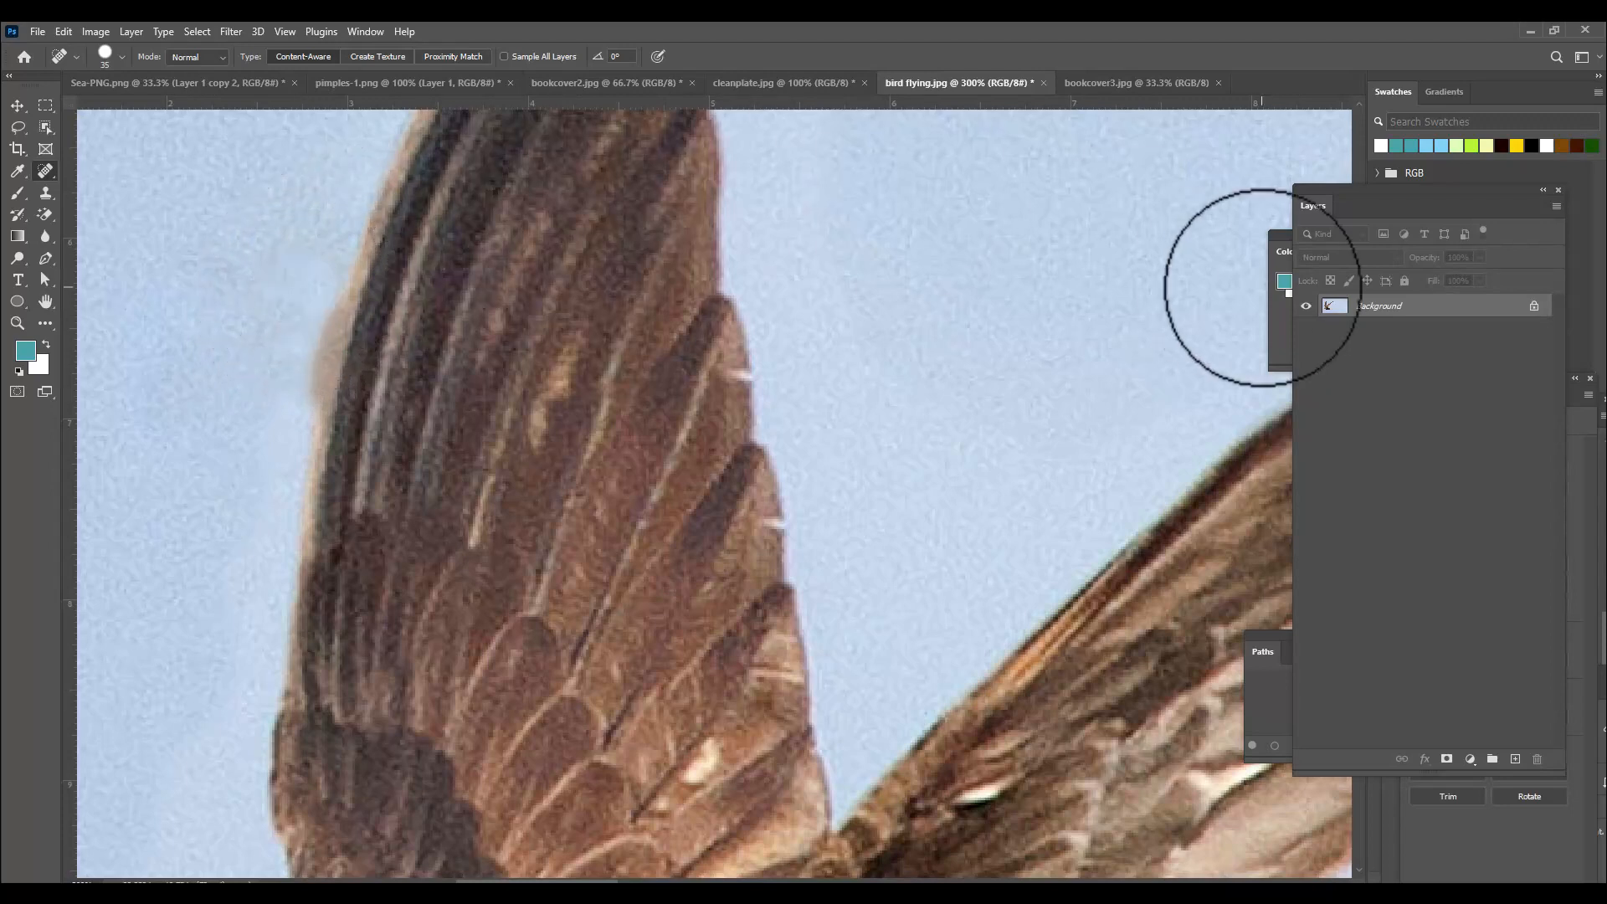
key("ctrl+minus")
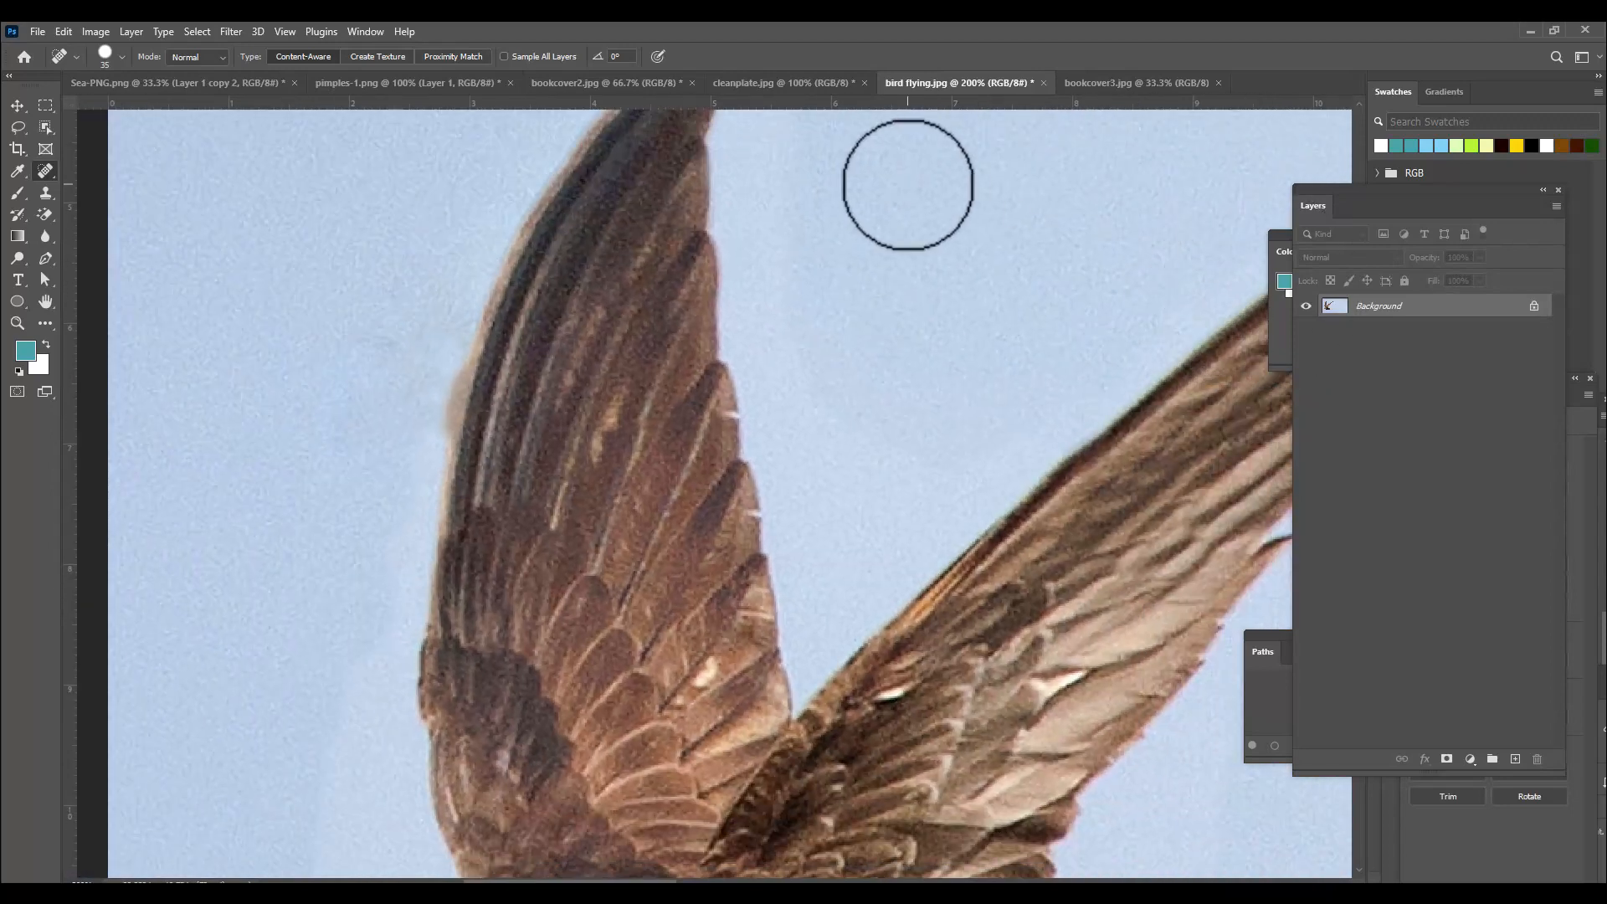
scroll(908, 191, "up", 2)
key("ctrl+minus")
key("ctrl+minus")
key("ctrl+minus")
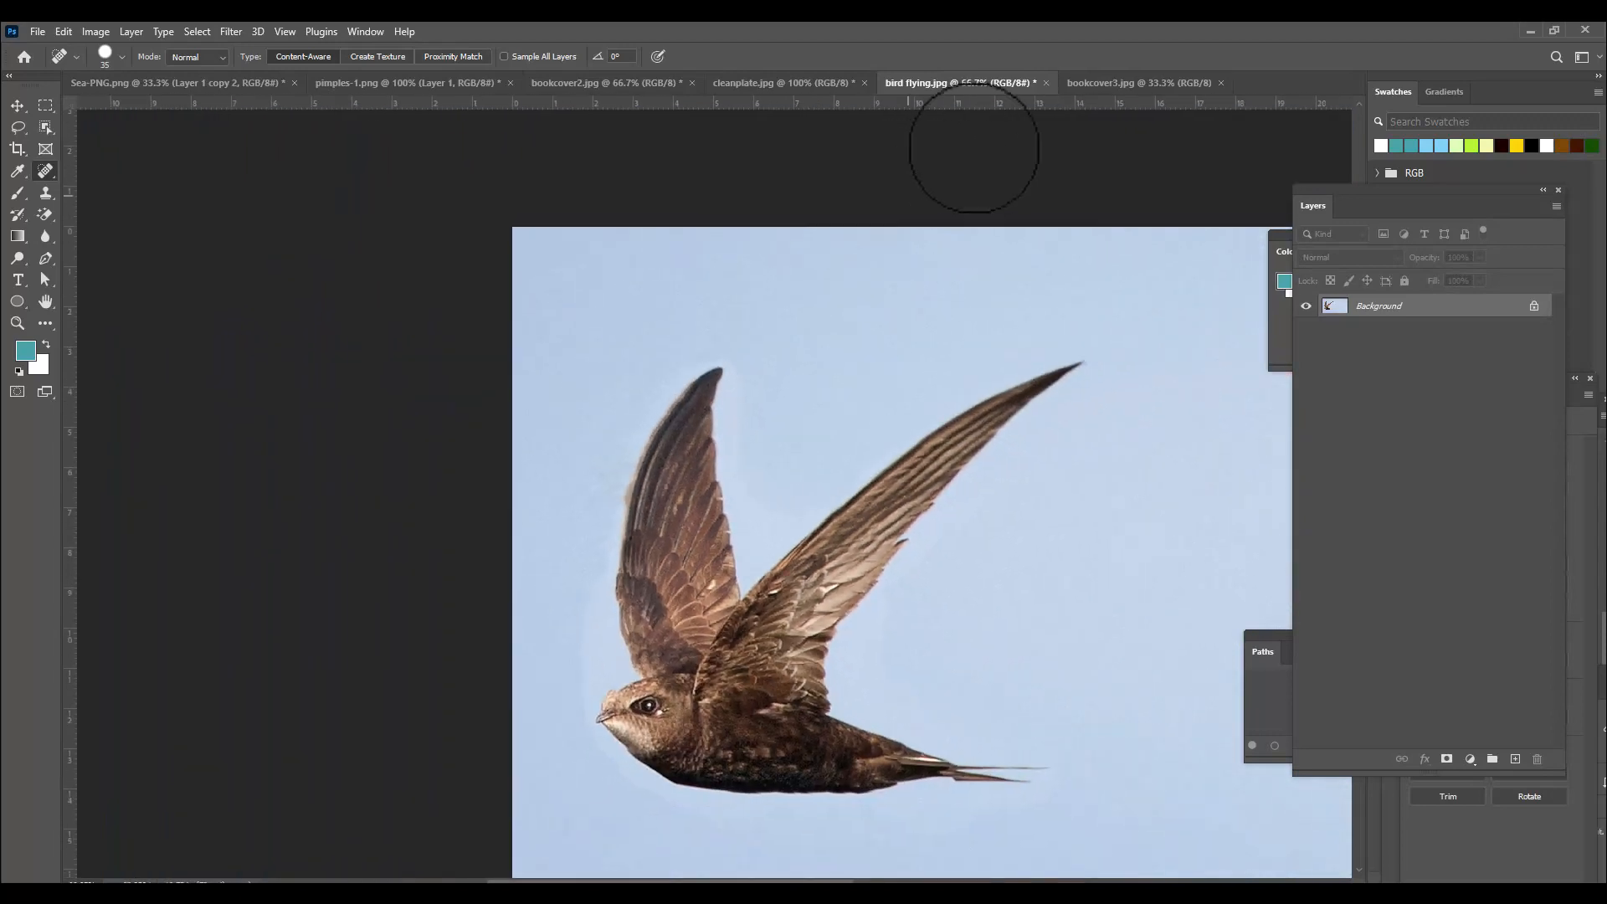
In the bookcover3 image, draw a rectangular marquee selection around the front cover's AUTHOR NAME text.
left_click(1125, 84)
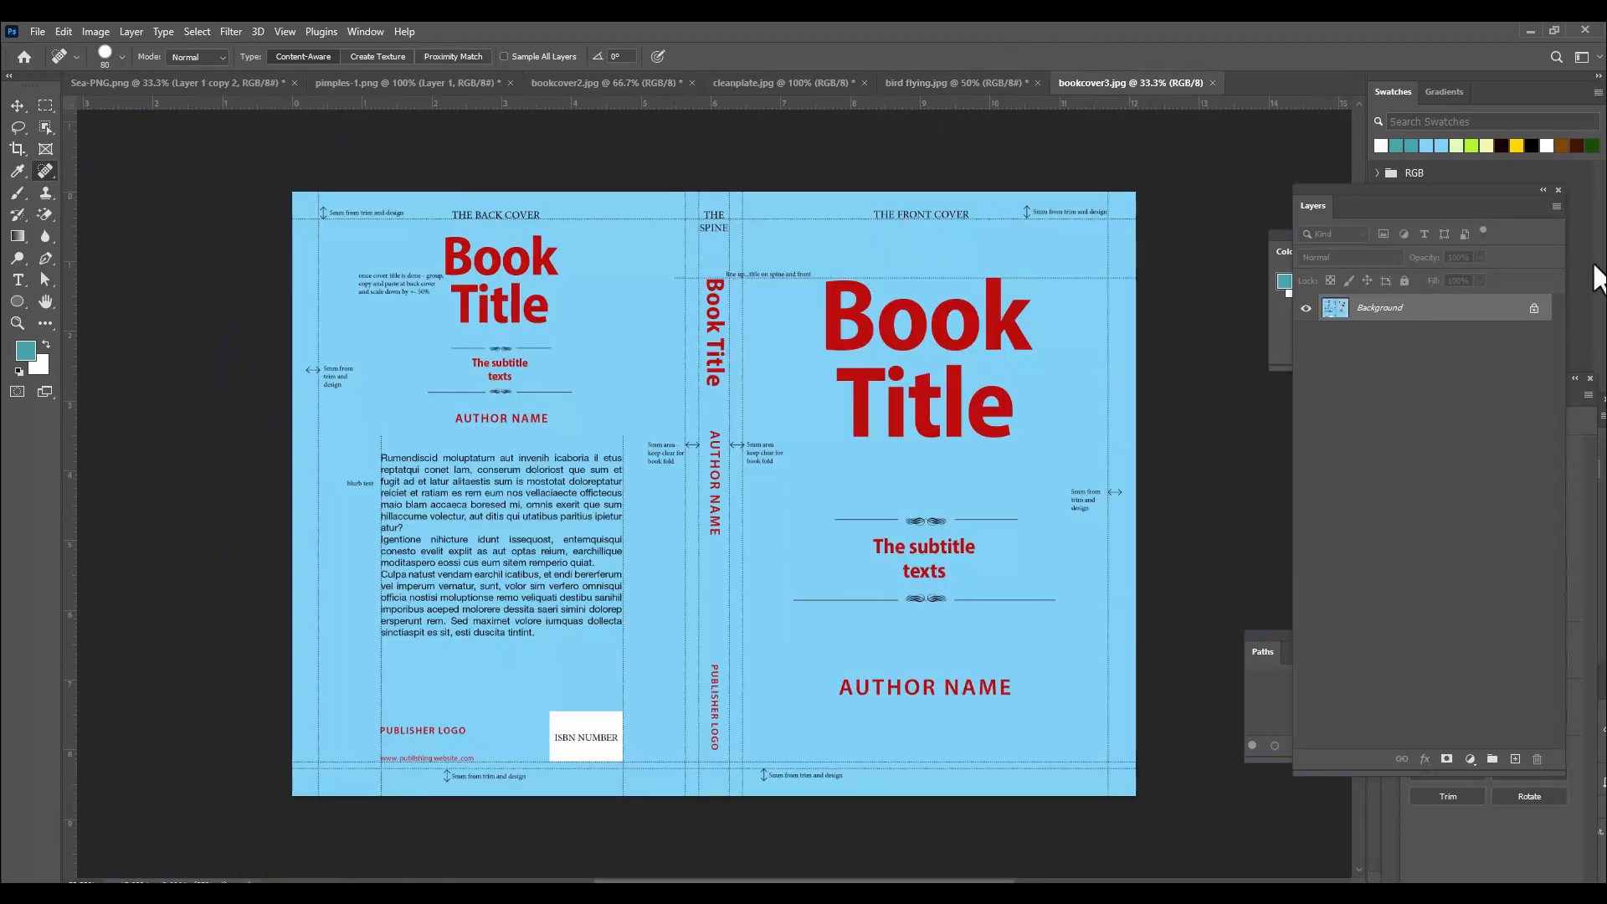
key("ctrl+plus")
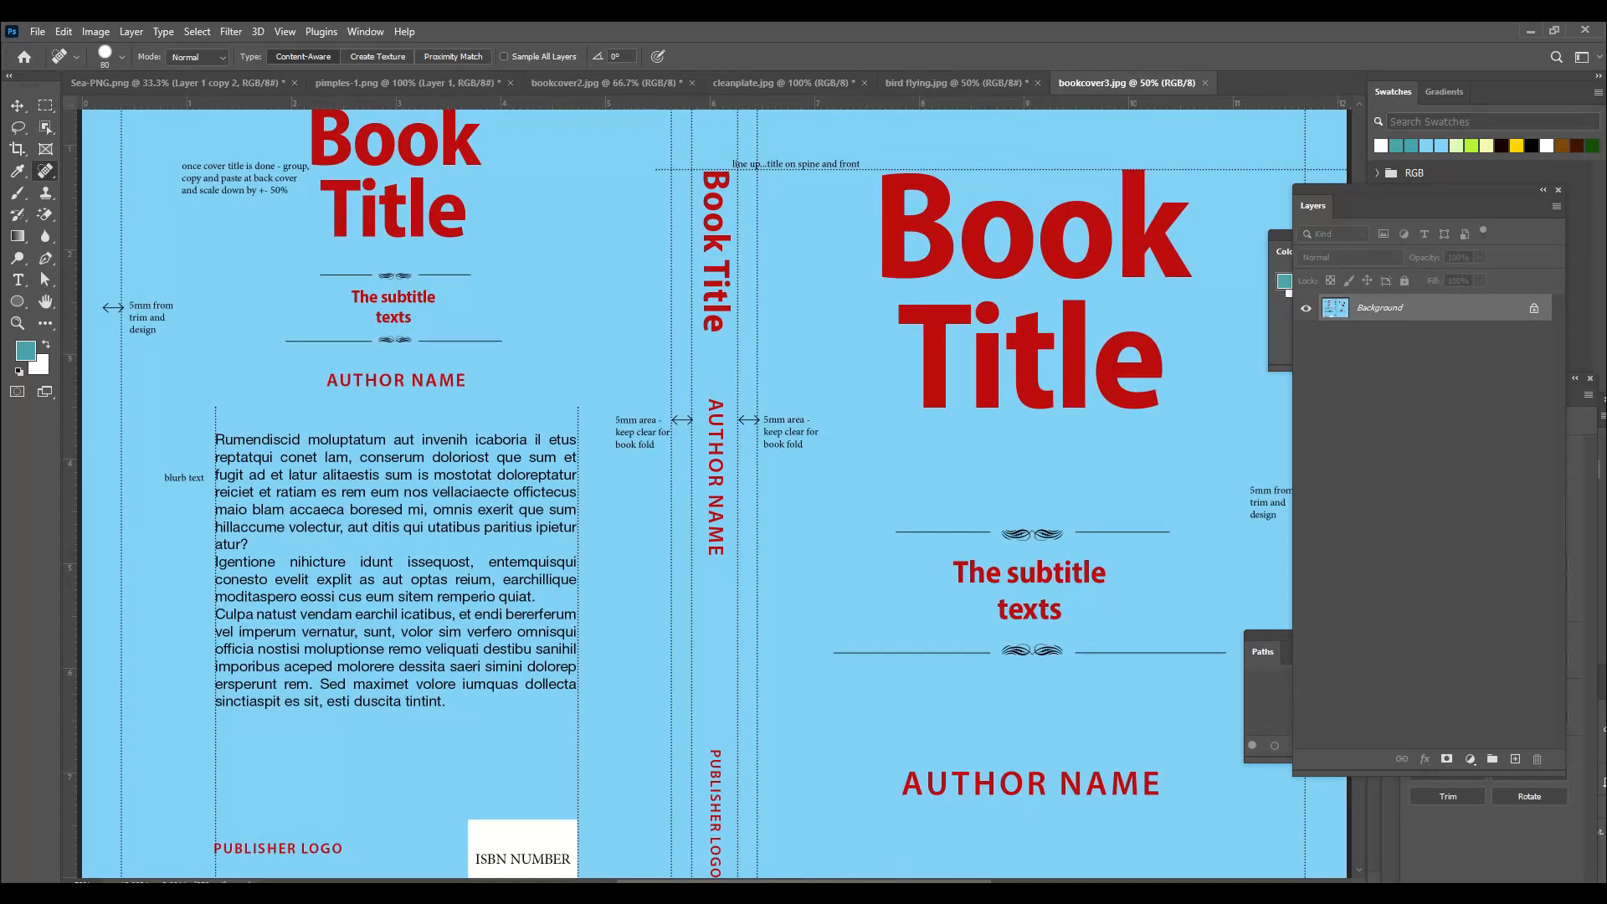
scroll(984, 604, "right", 5)
scroll(984, 604, "down", 4)
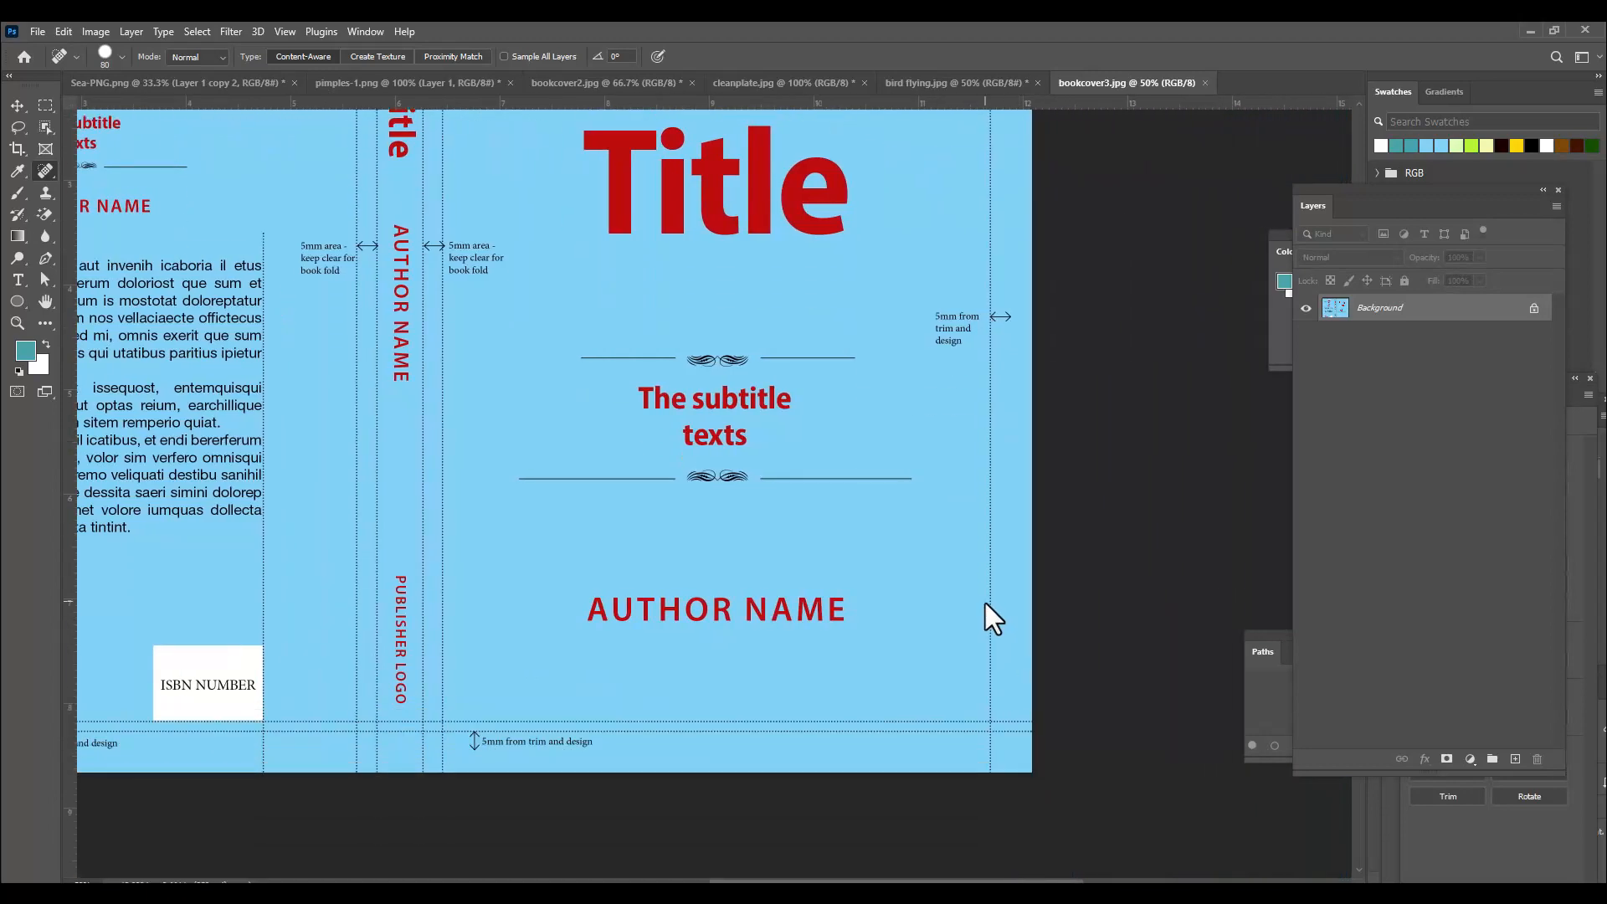
scroll(986, 604, "up", 1)
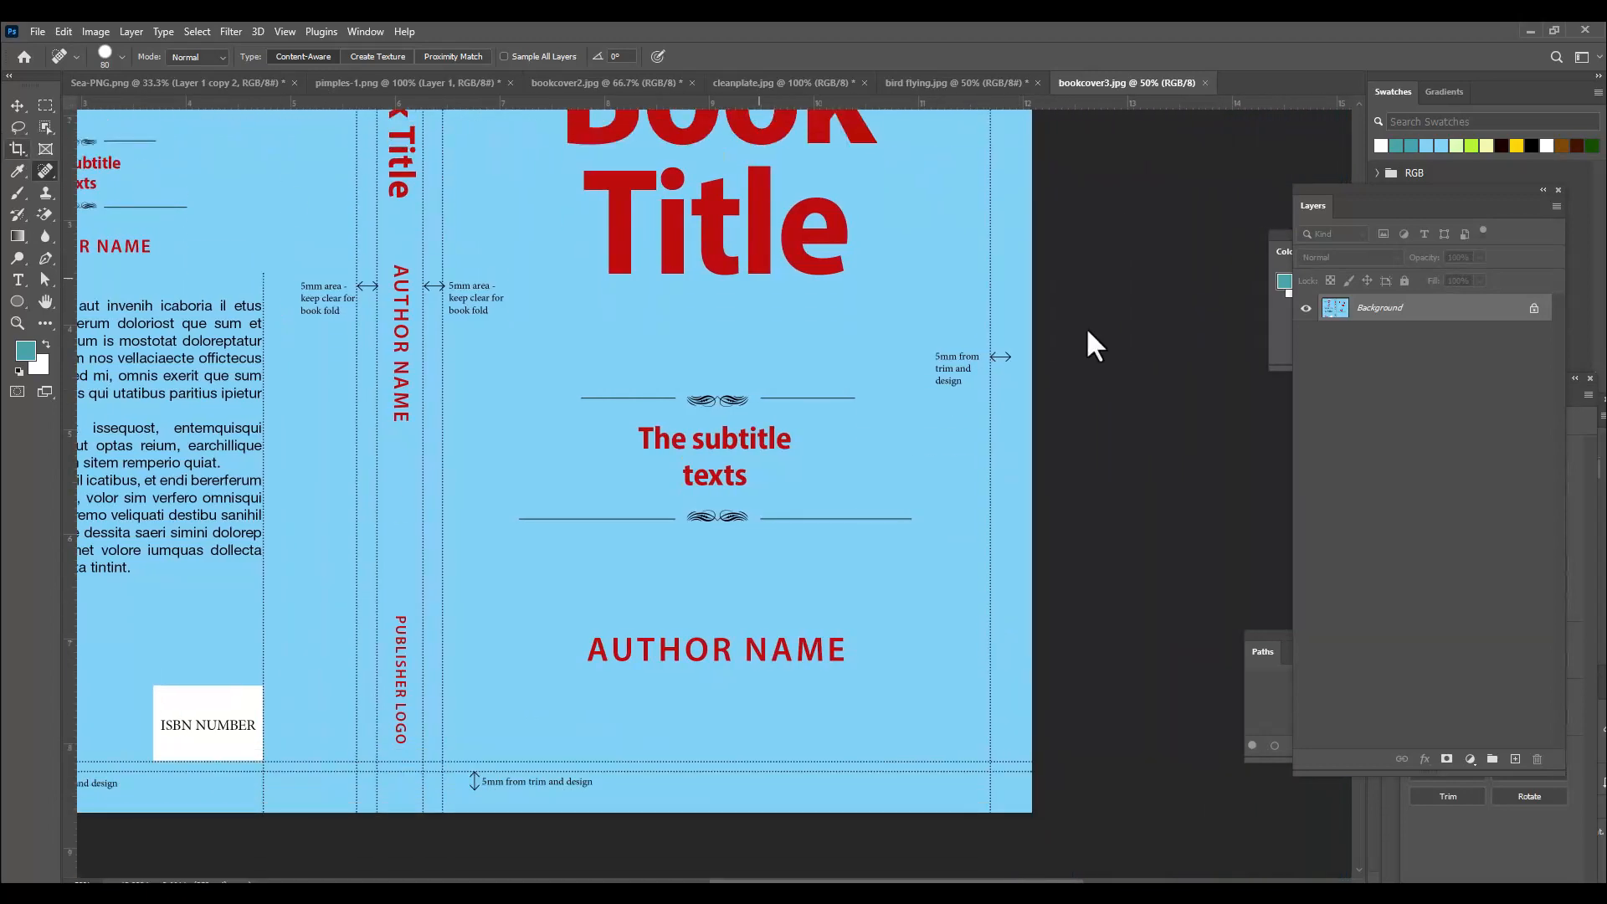
scroll(1166, 417, "up", 2)
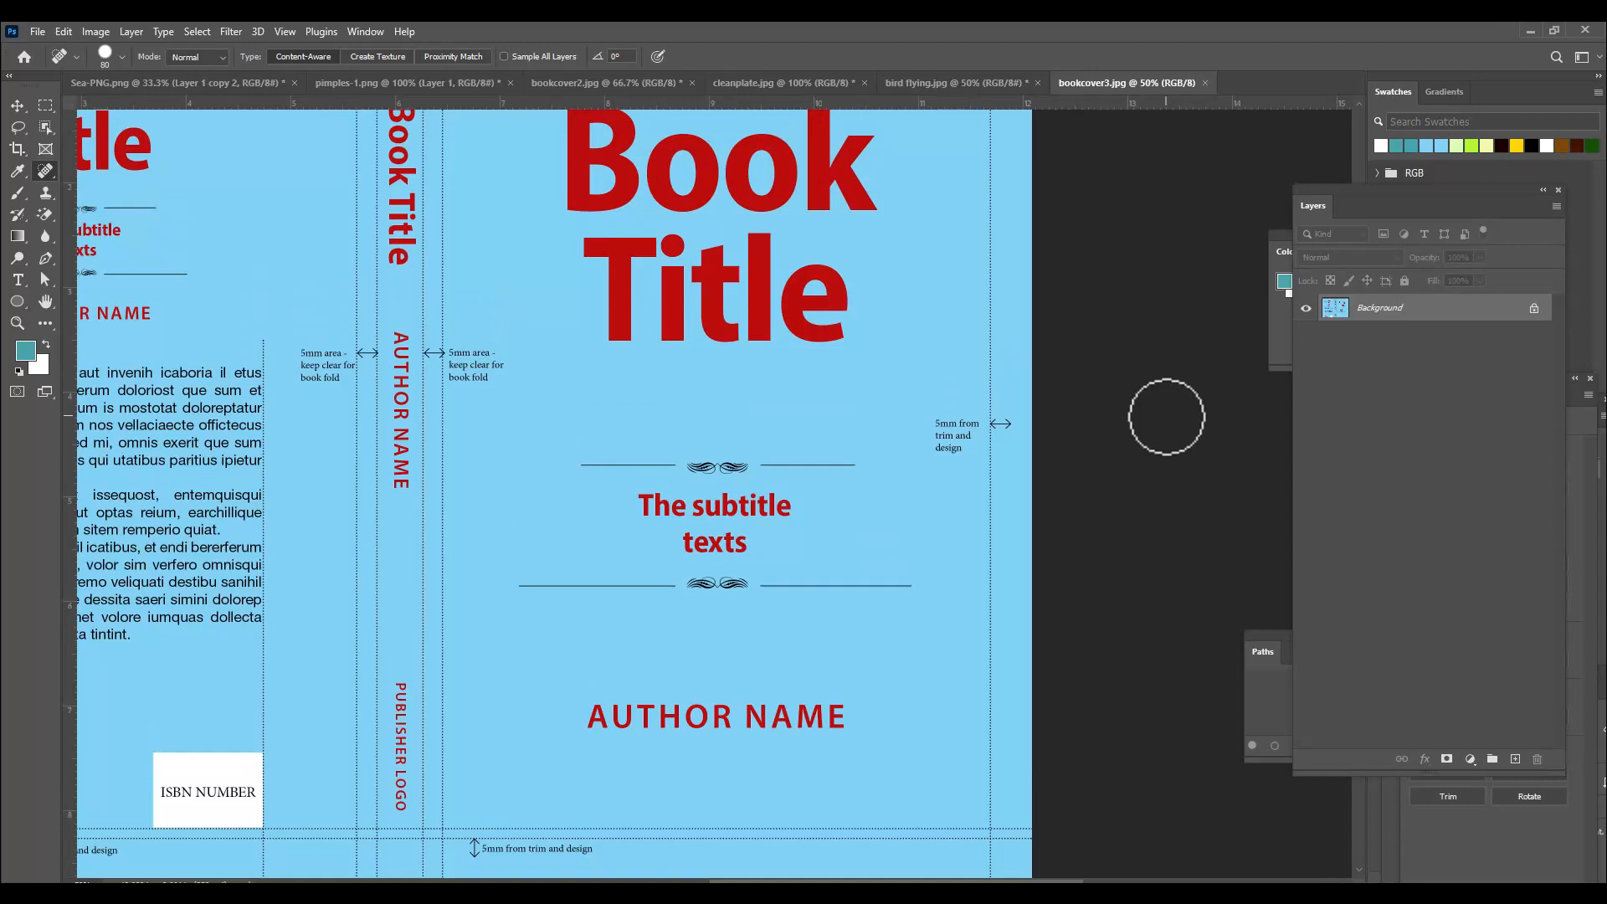
right_click(39, 169)
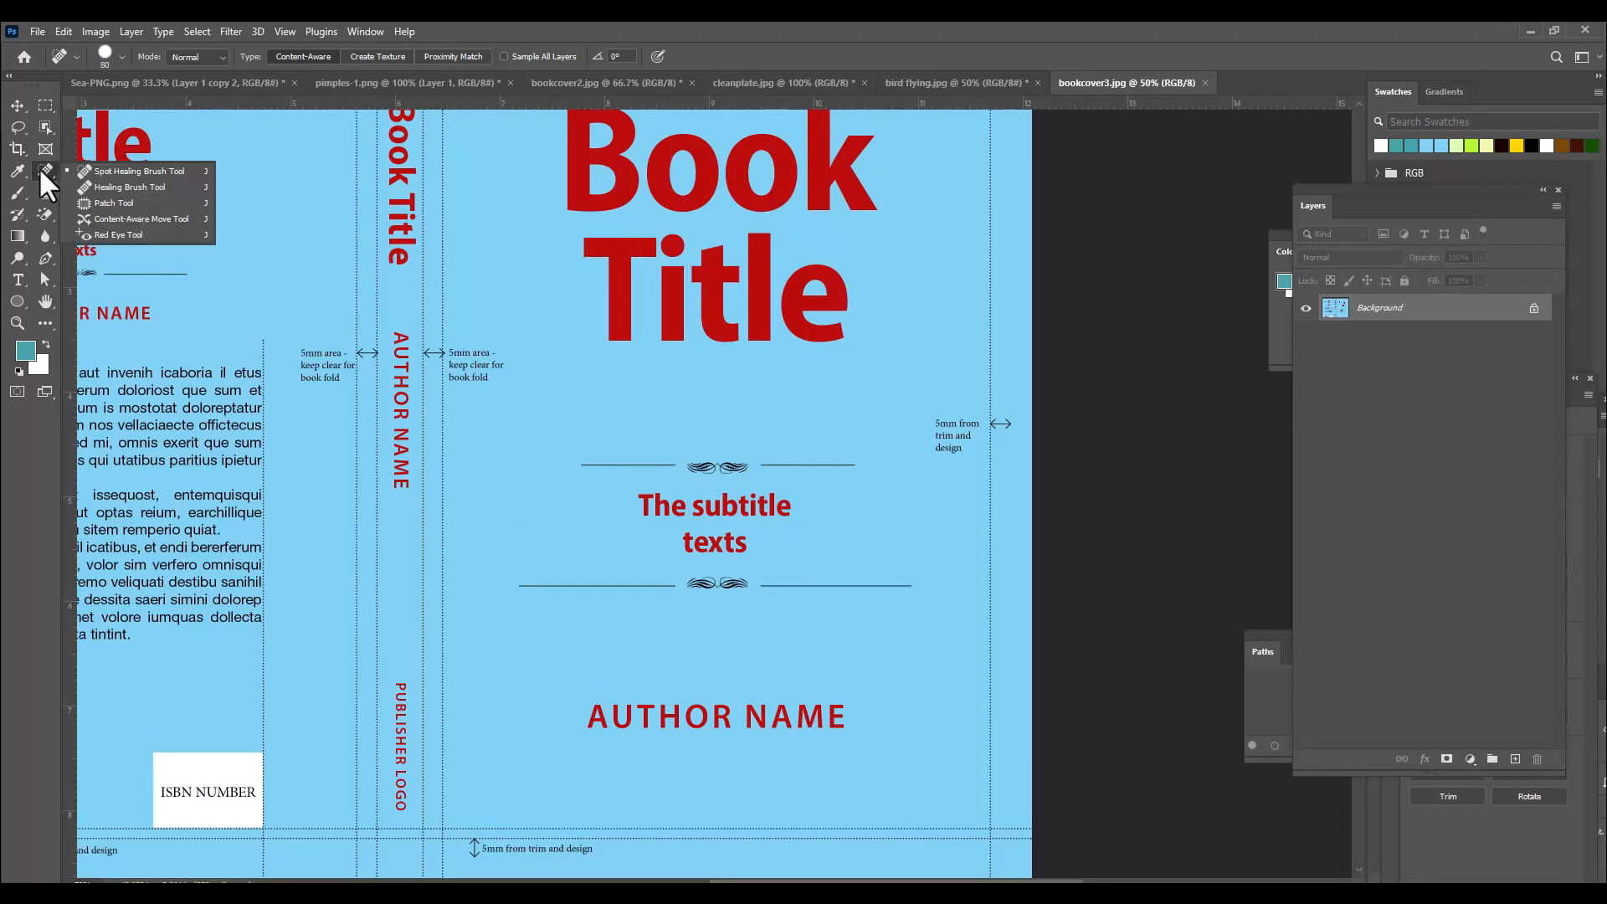
left_click(141, 219)
left_click(45, 106)
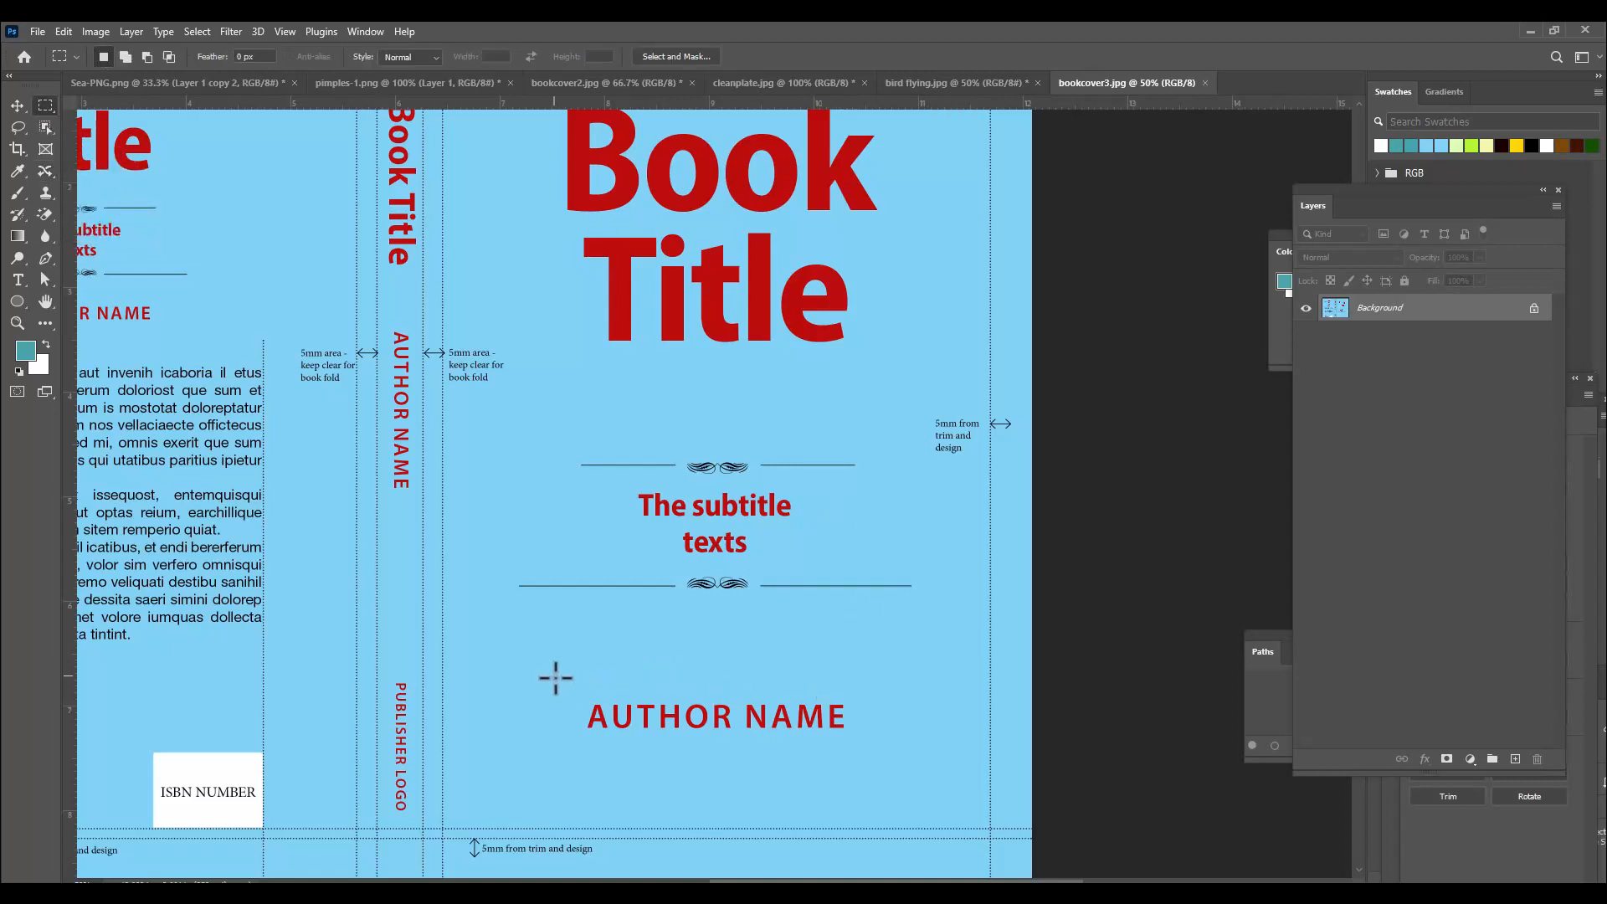
left_click_drag(555, 678, 859, 756)
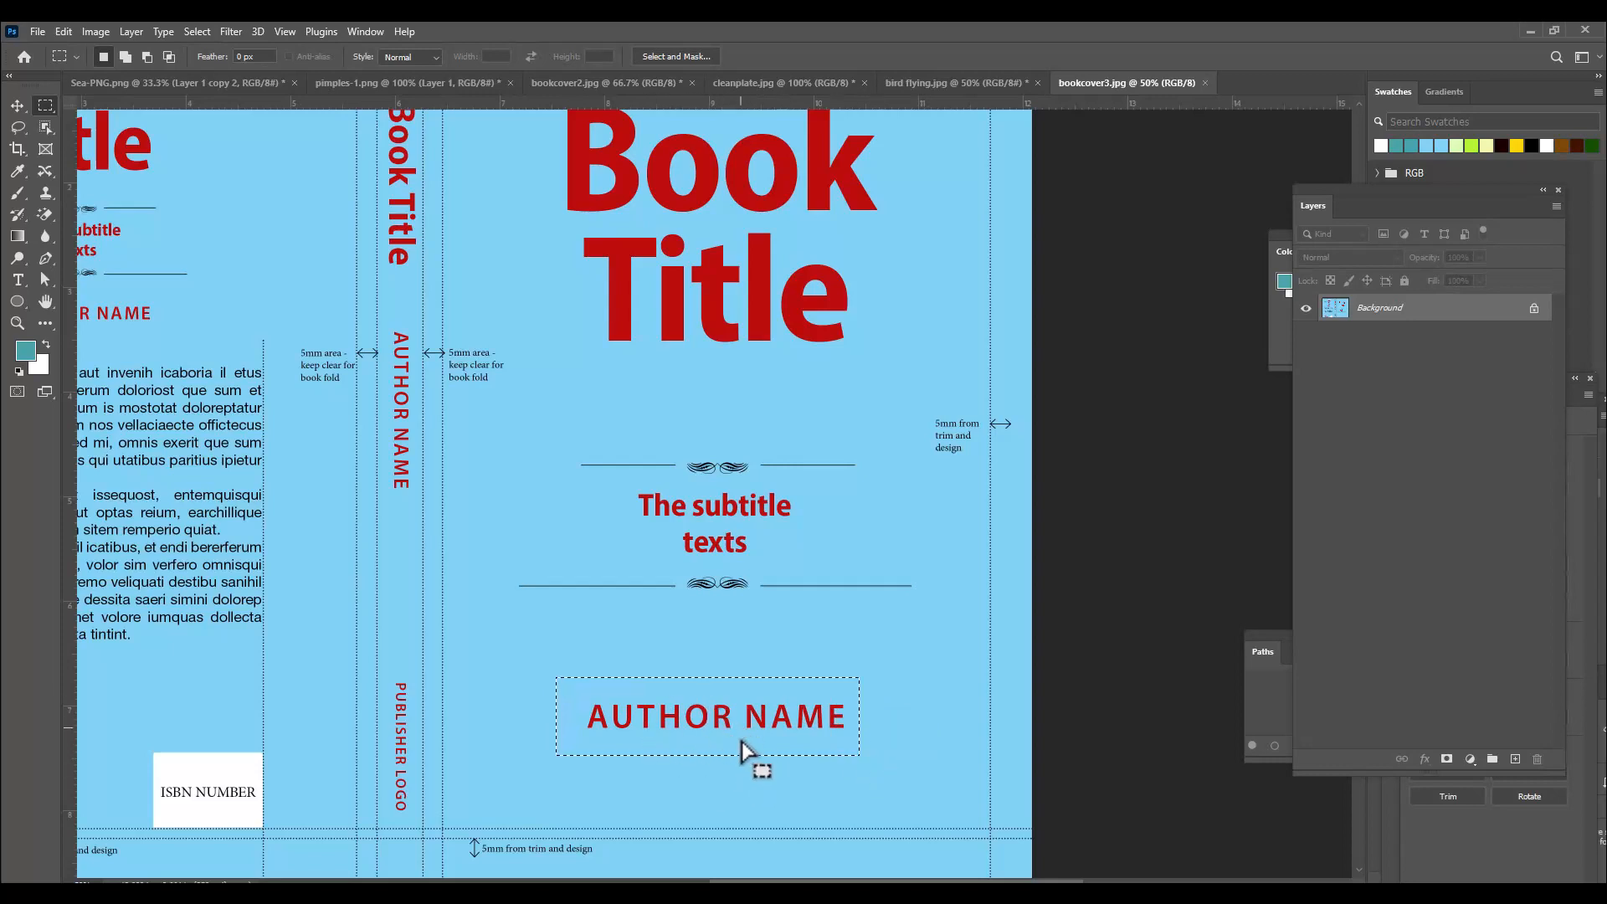
Move the AUTHOR NAME text up under the title with the Content-Aware Move Tool, commit the move, and deselect.
left_click(16, 105)
left_click(47, 170)
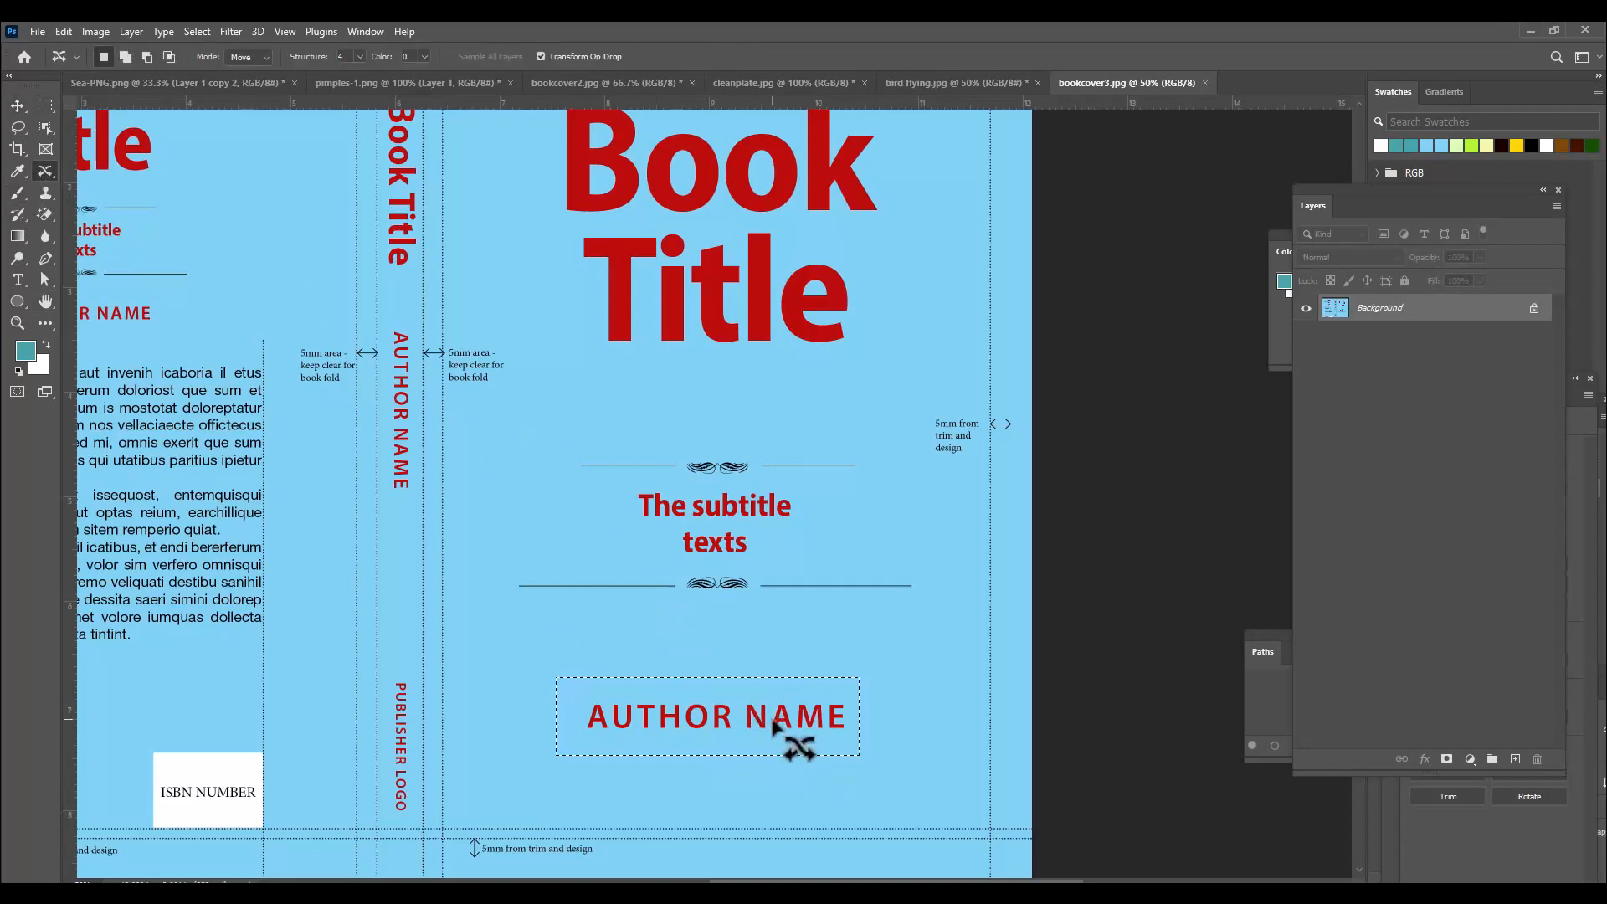
left_click_drag(763, 718, 768, 397)
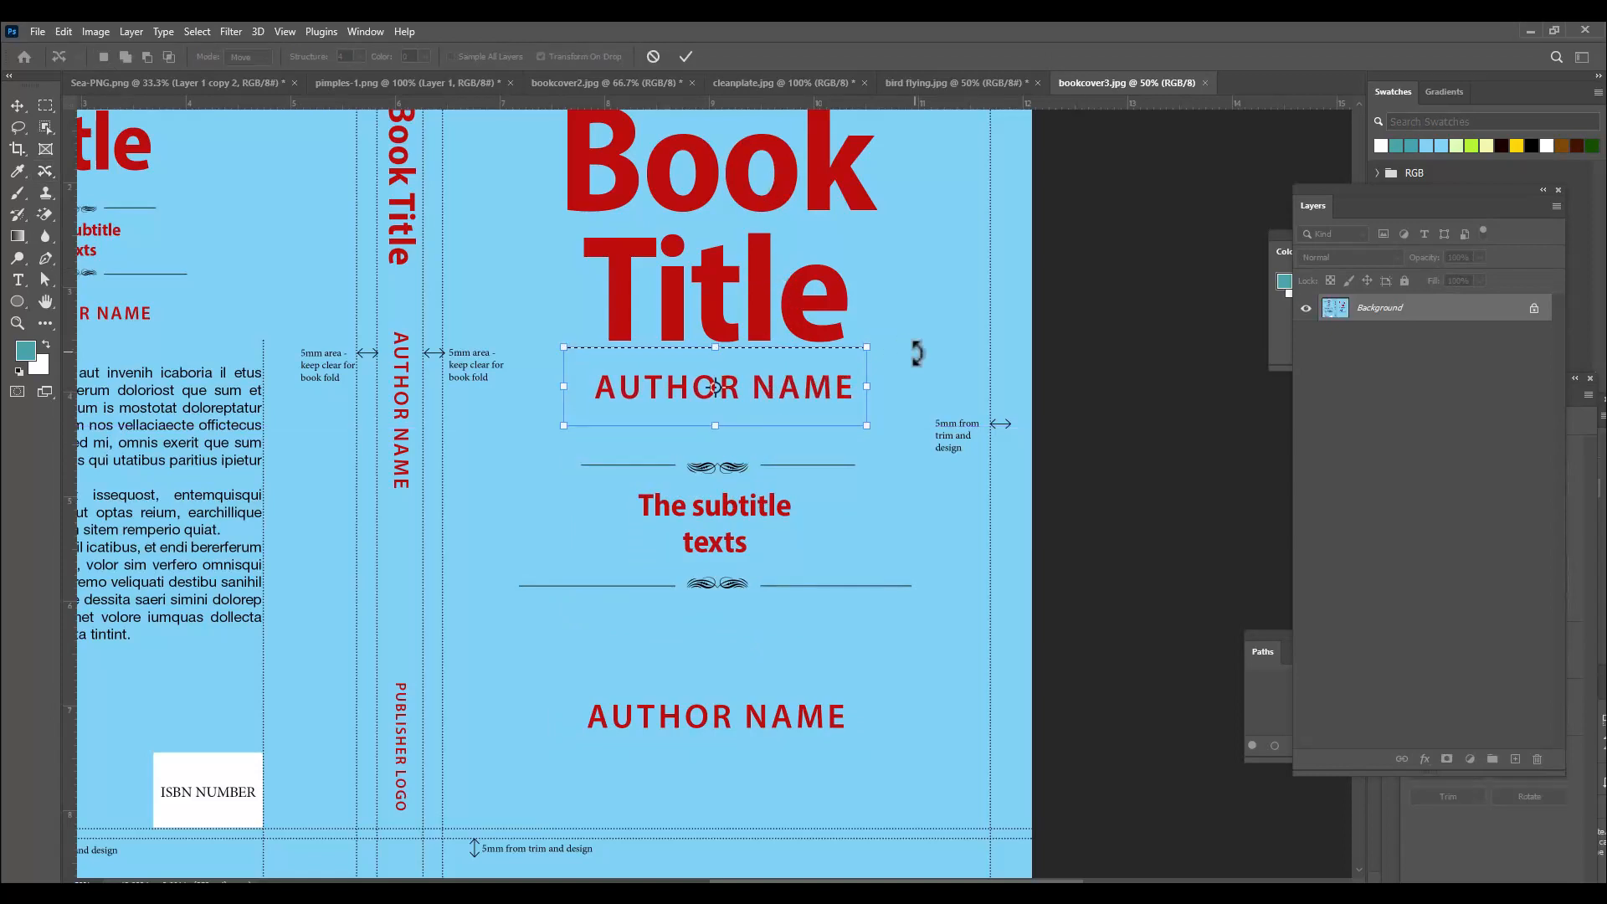
key("Return")
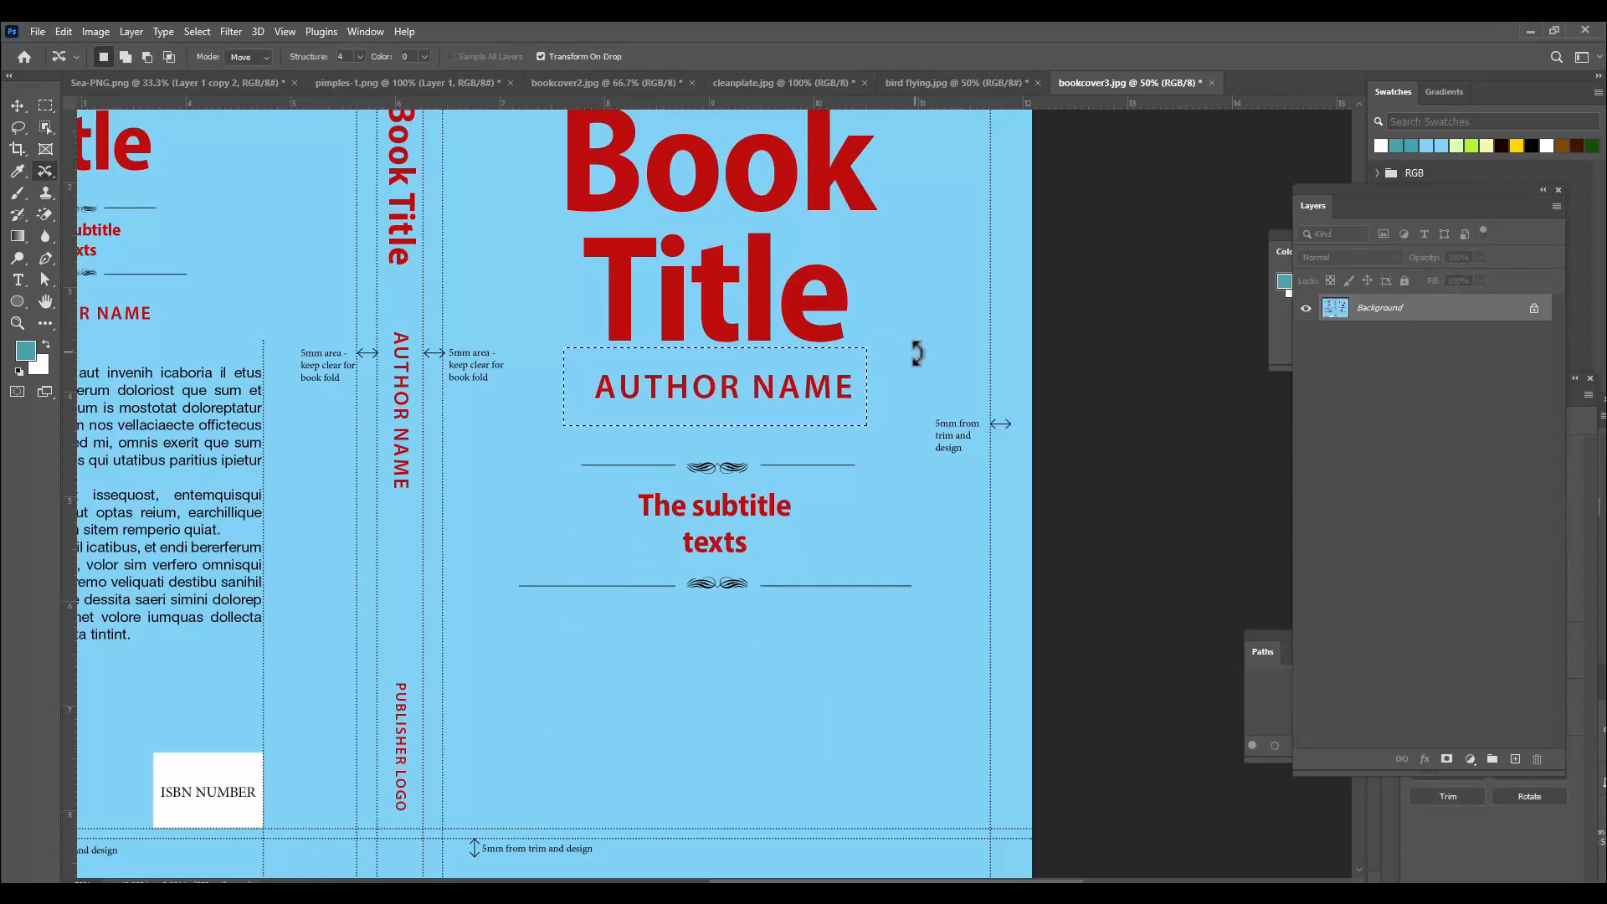
key("ctrl+d")
Select the subtitle text on the front cover and move it down with the Content-Aware Move Tool, committing the move and deselecting.
left_click(46, 105)
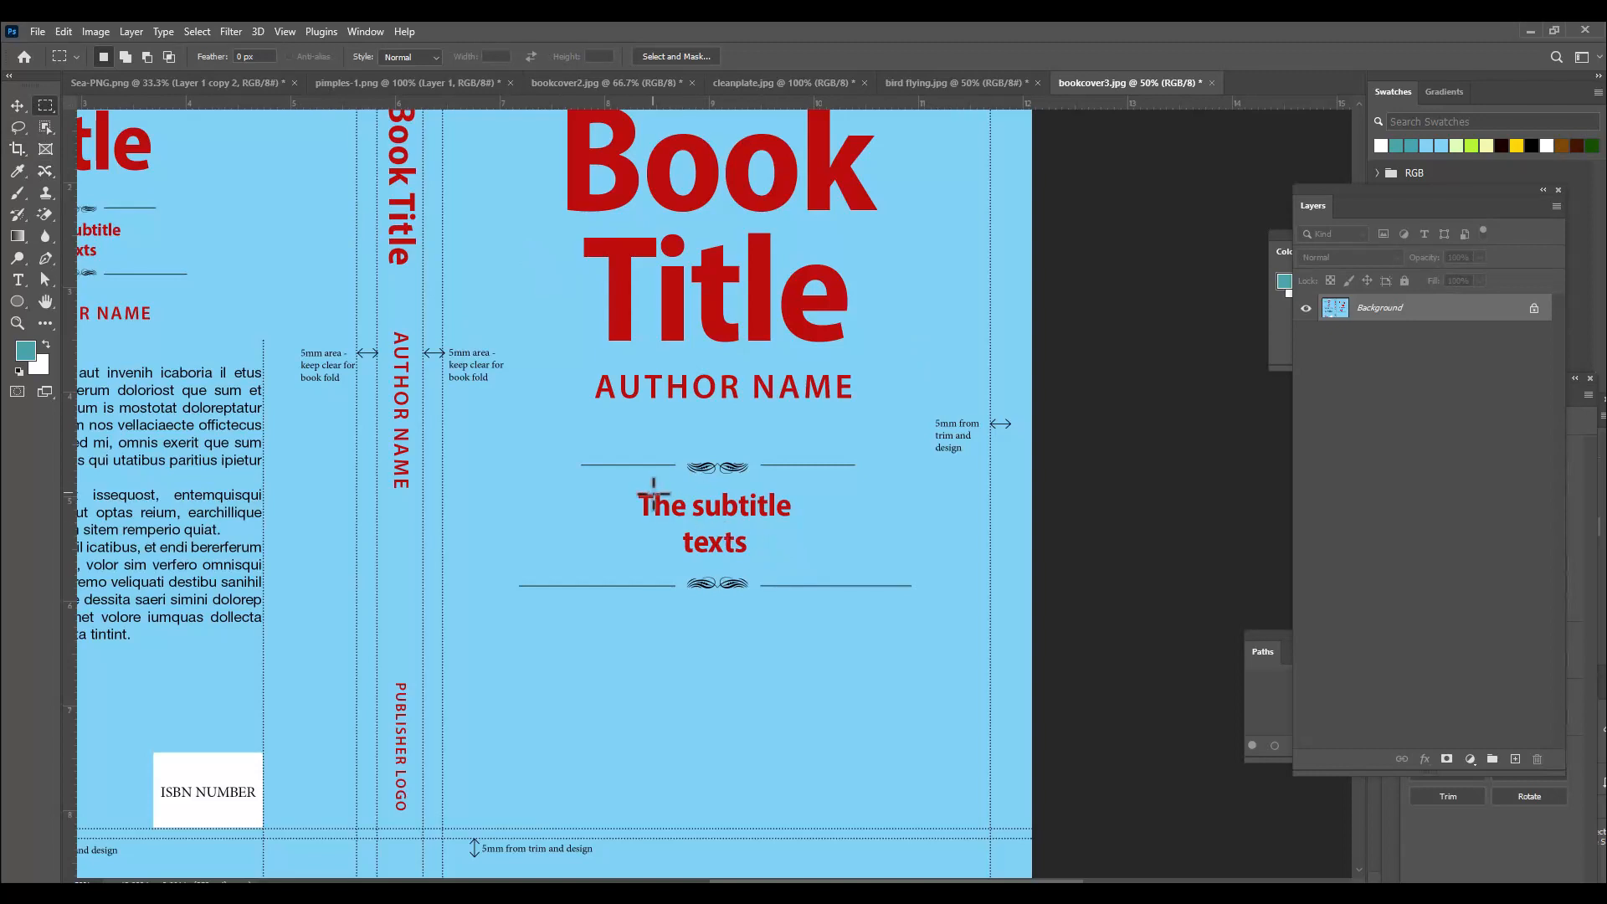
left_click_drag(615, 482, 818, 562)
left_click(42, 169)
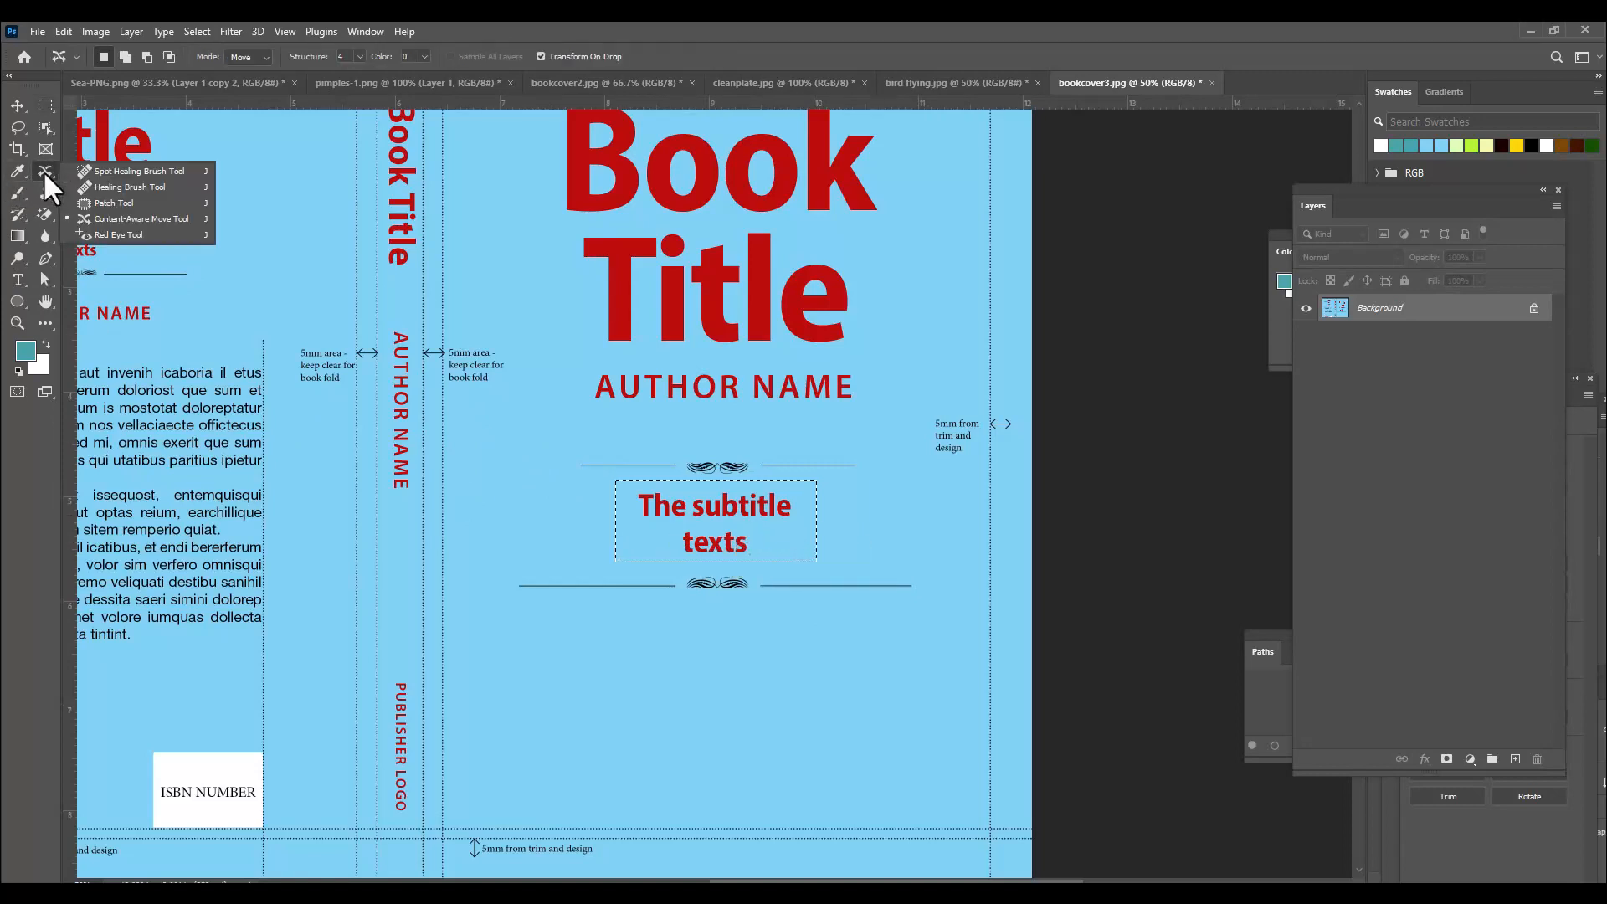
left_click(140, 219)
left_click_drag(736, 535, 737, 674)
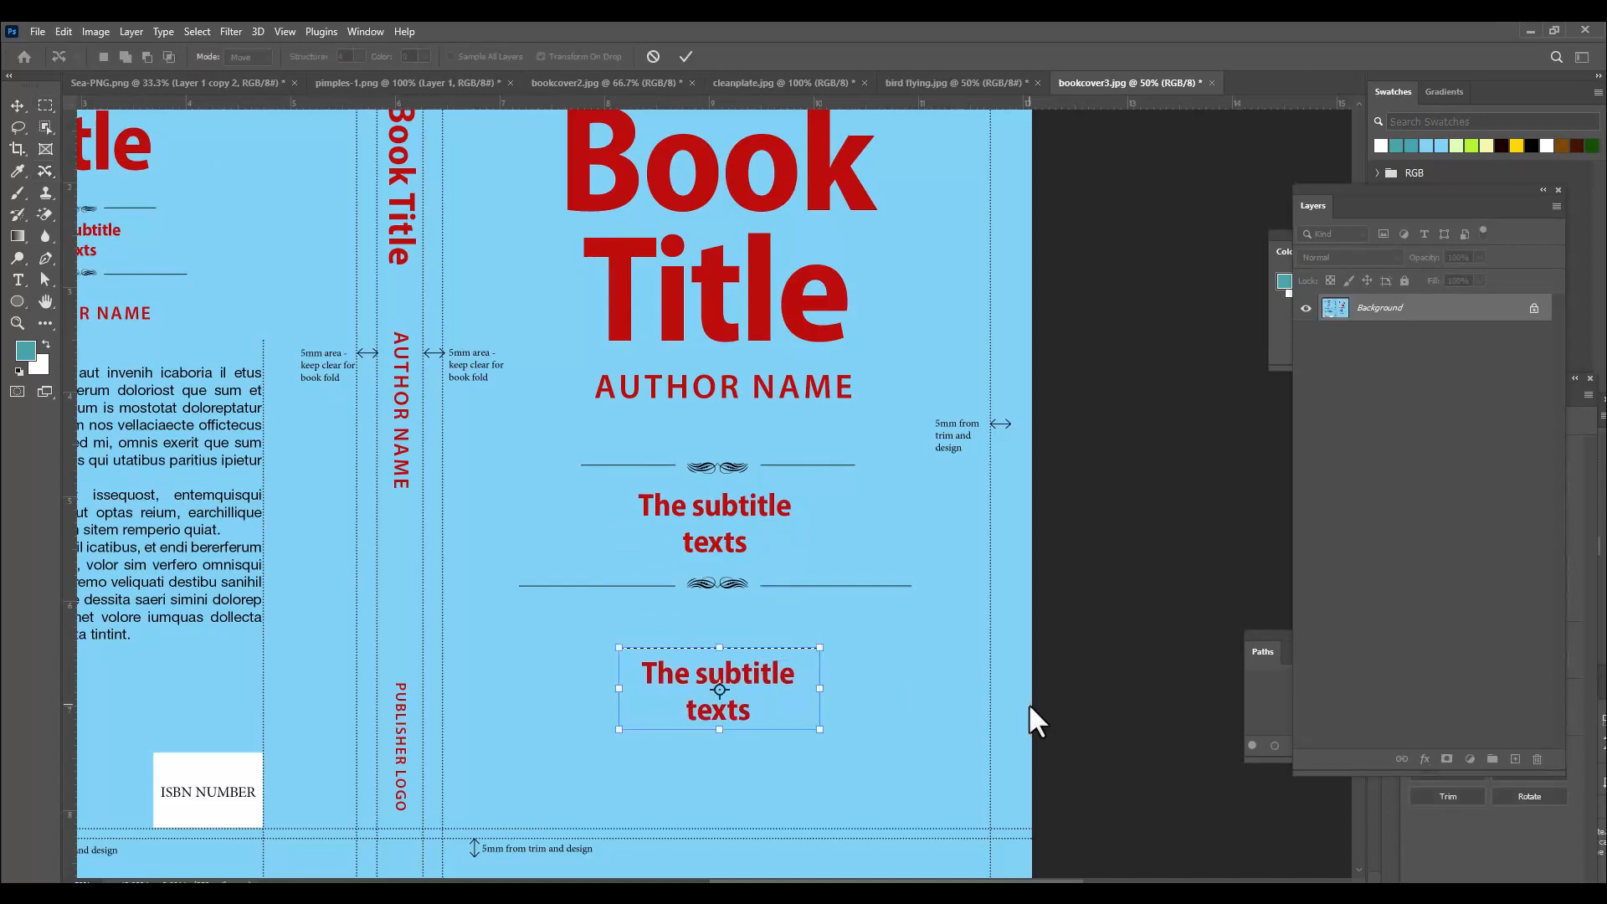
key("Return")
key("ctrl+d")
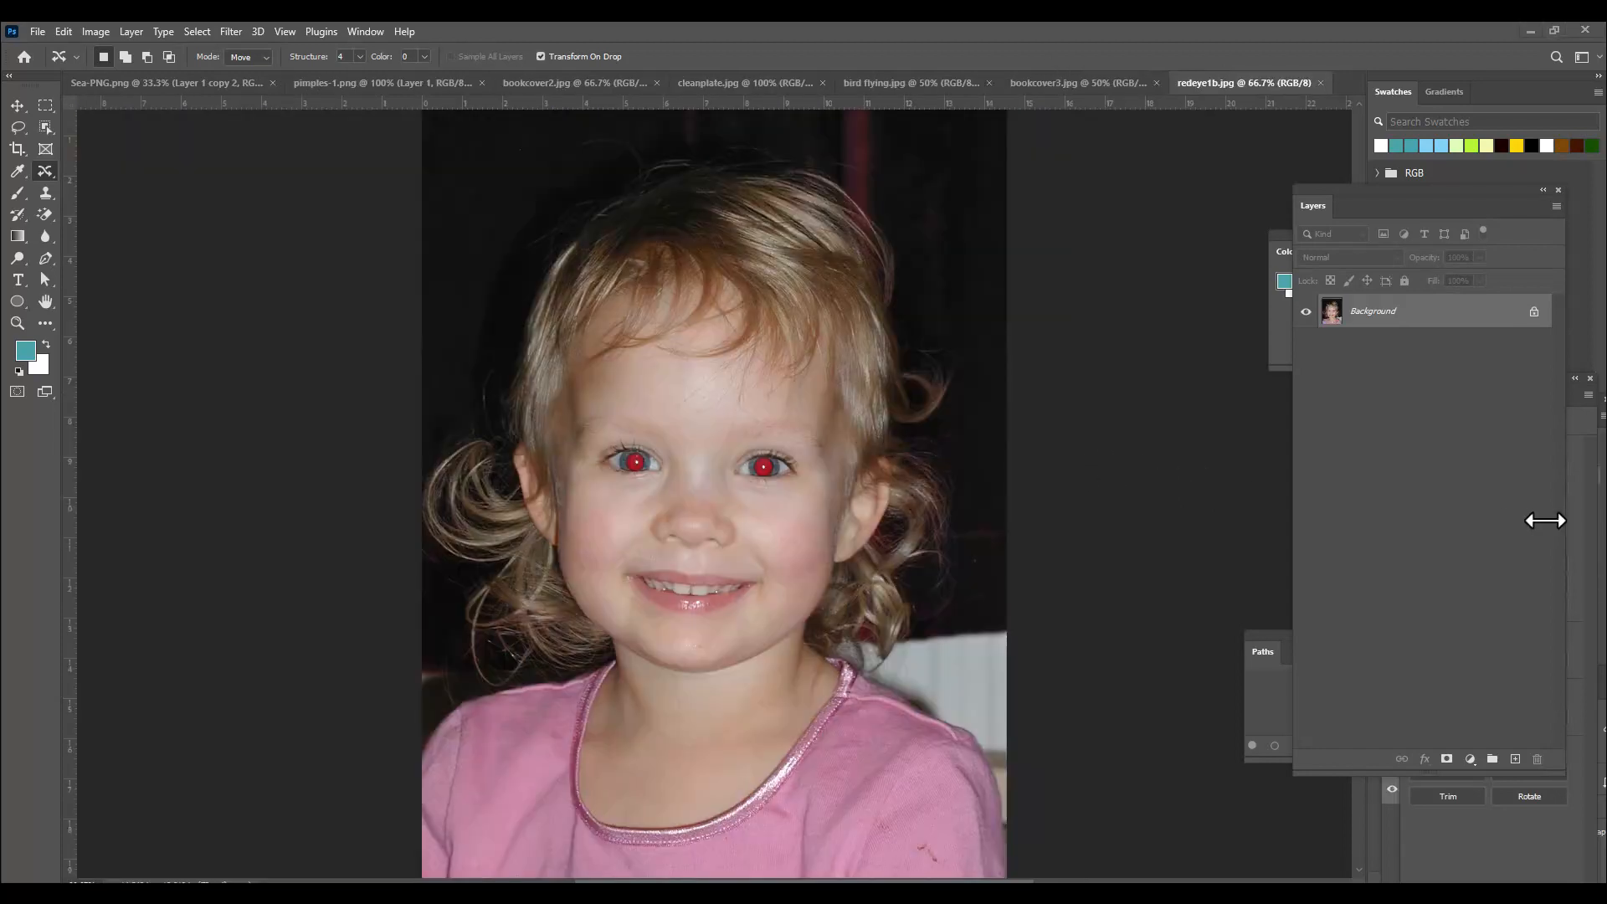
Try the Red Eye Tool on both of the girl's pupils in the redeye1b image, then undo both corrections.
left_click(47, 173)
left_click(153, 234)
left_click(45, 173)
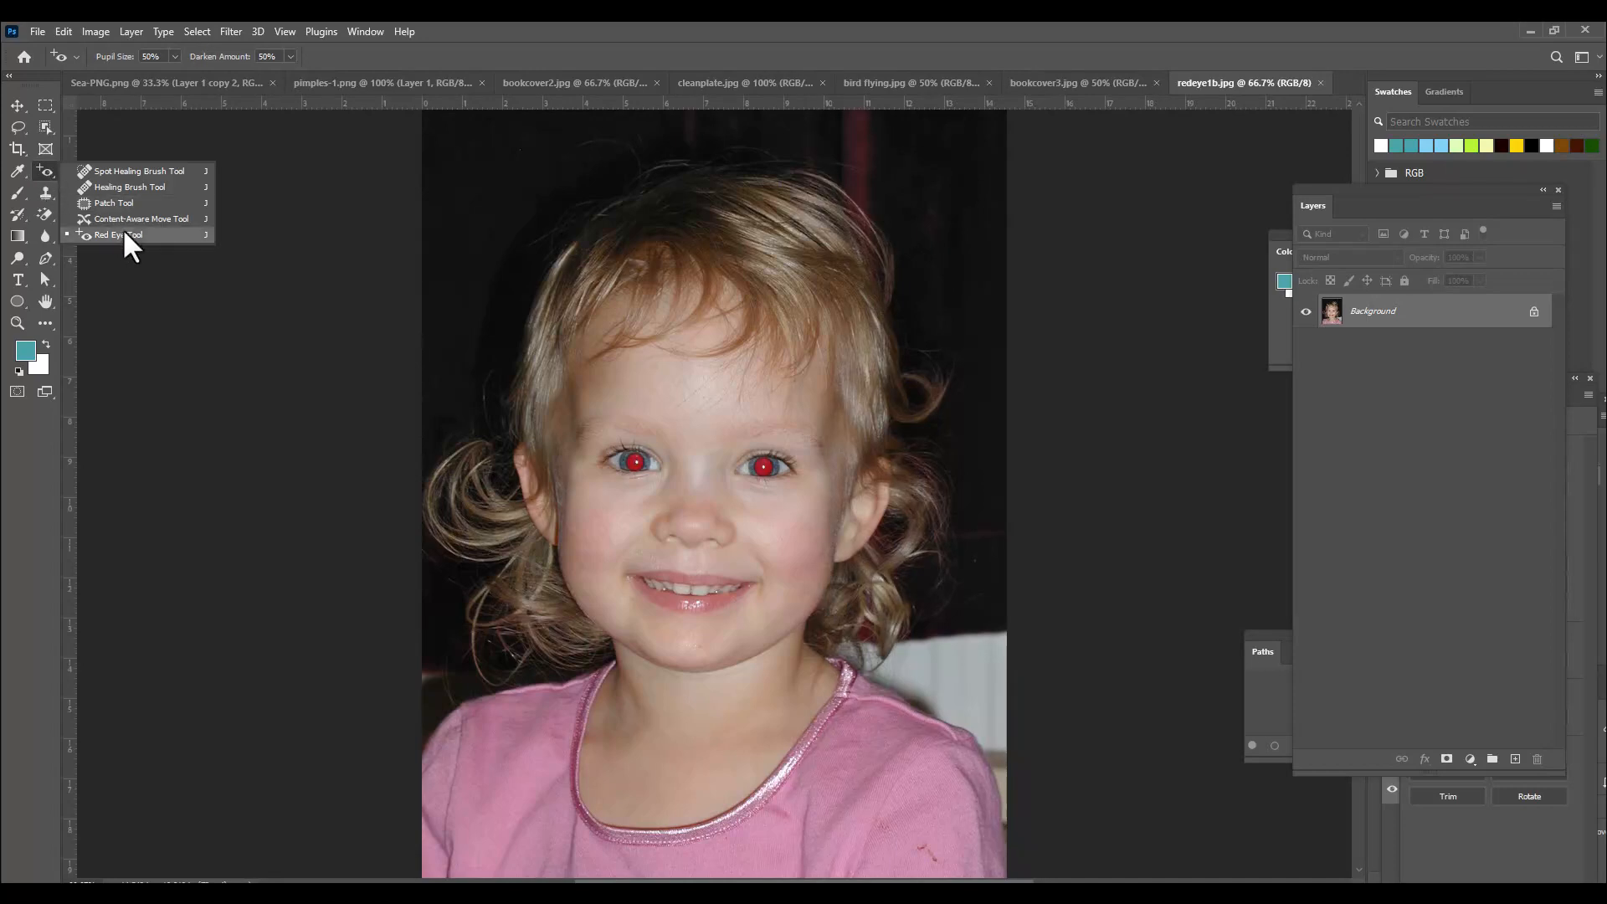
left_click(163, 239)
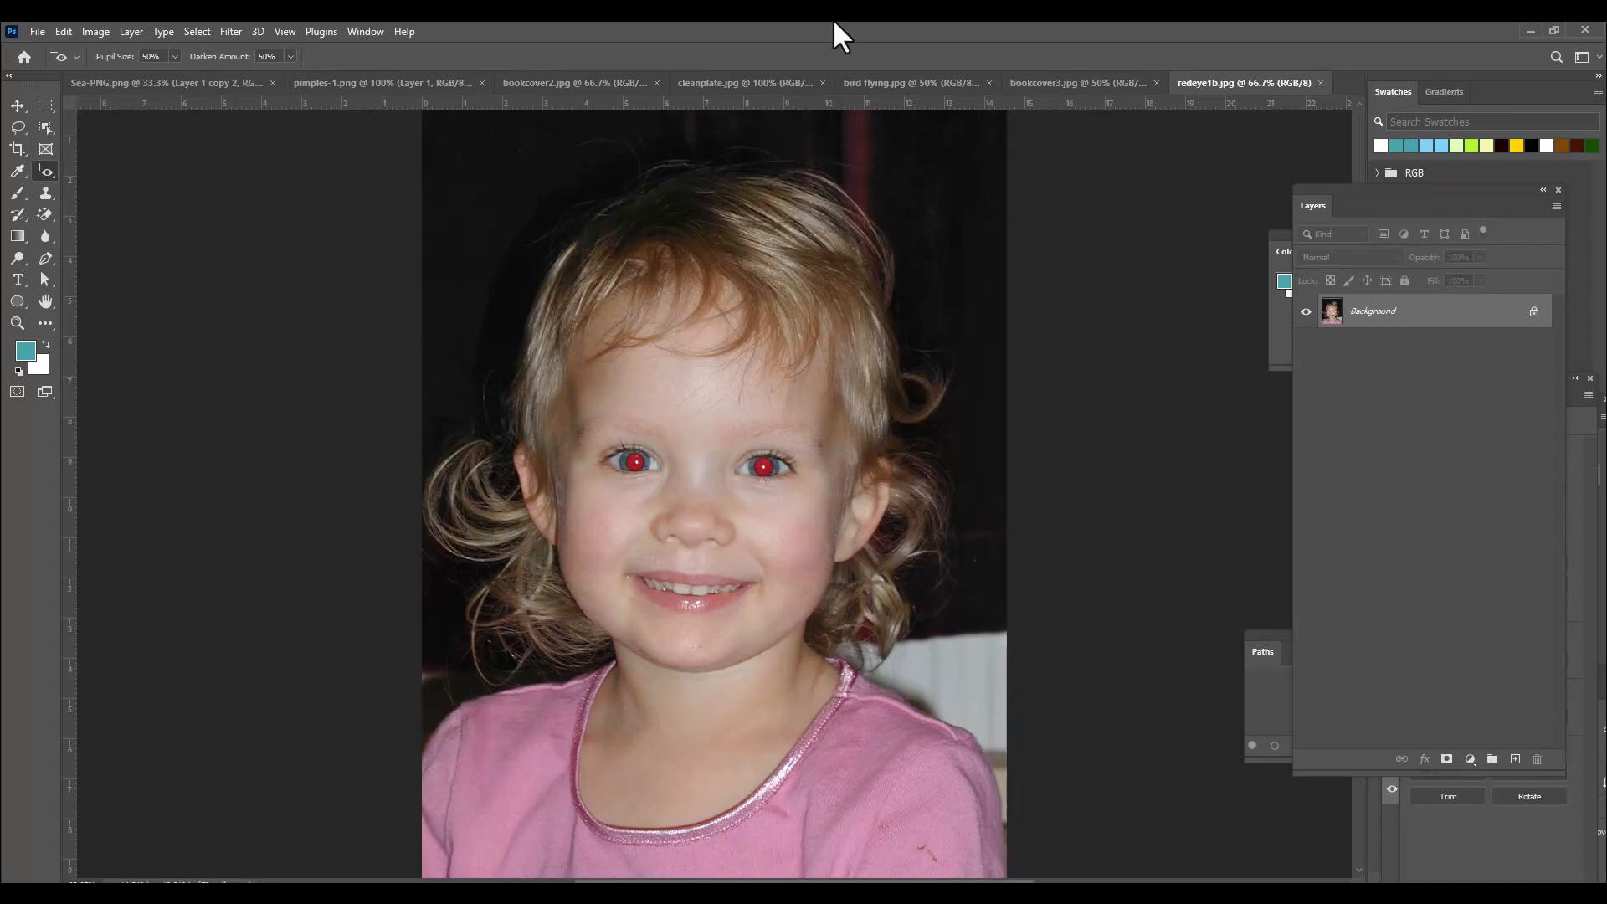
key("ctrl+plus")
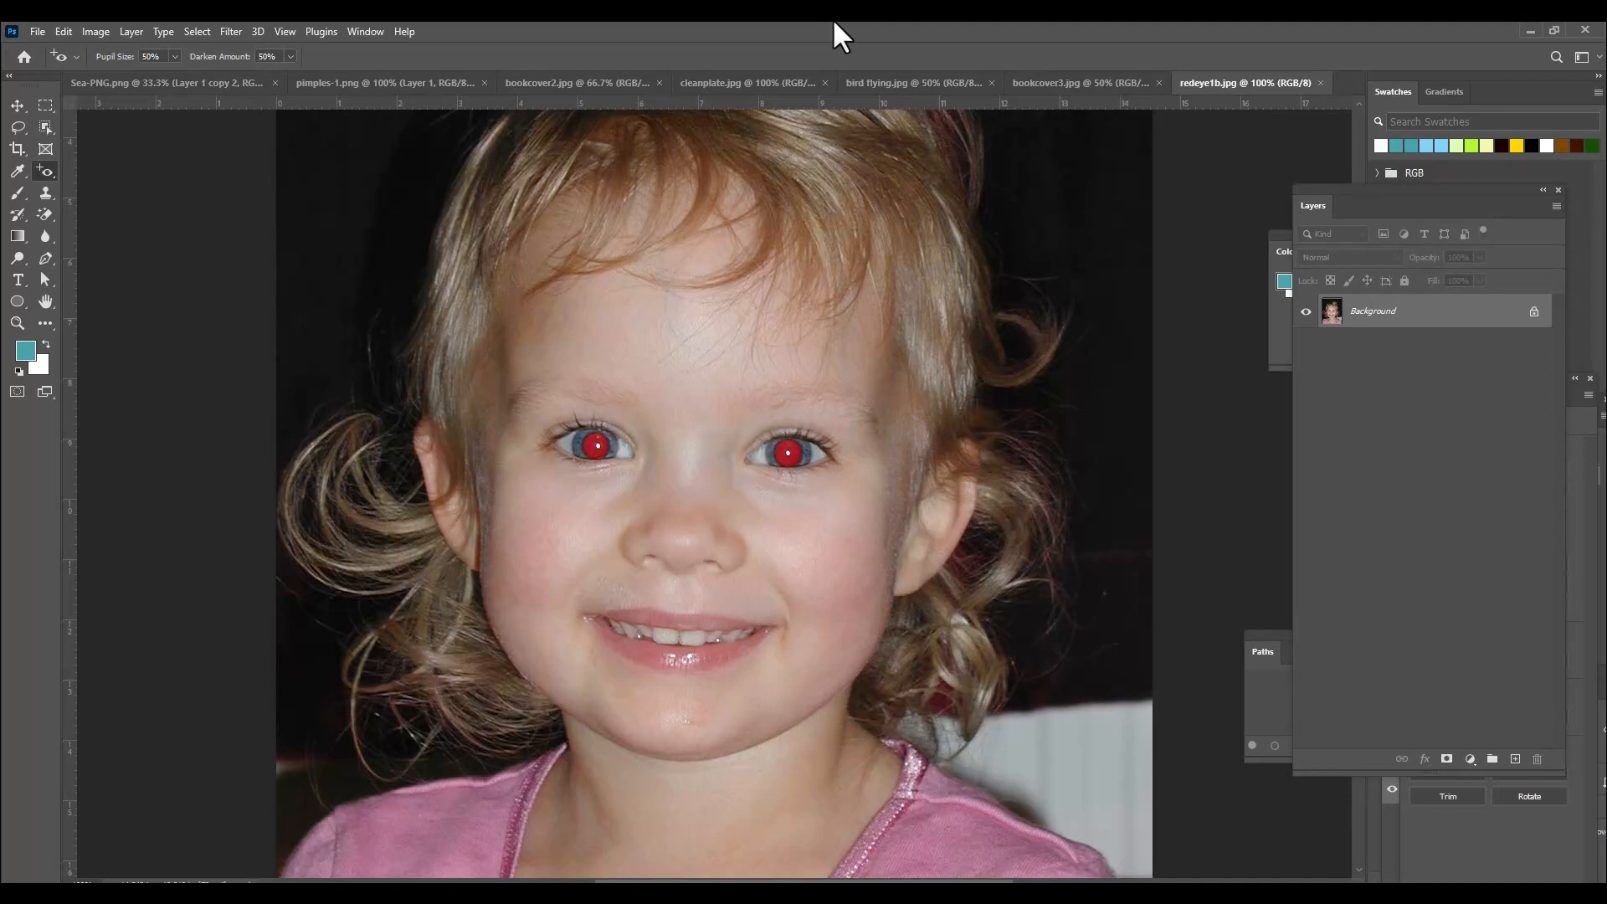
right_click(43, 172)
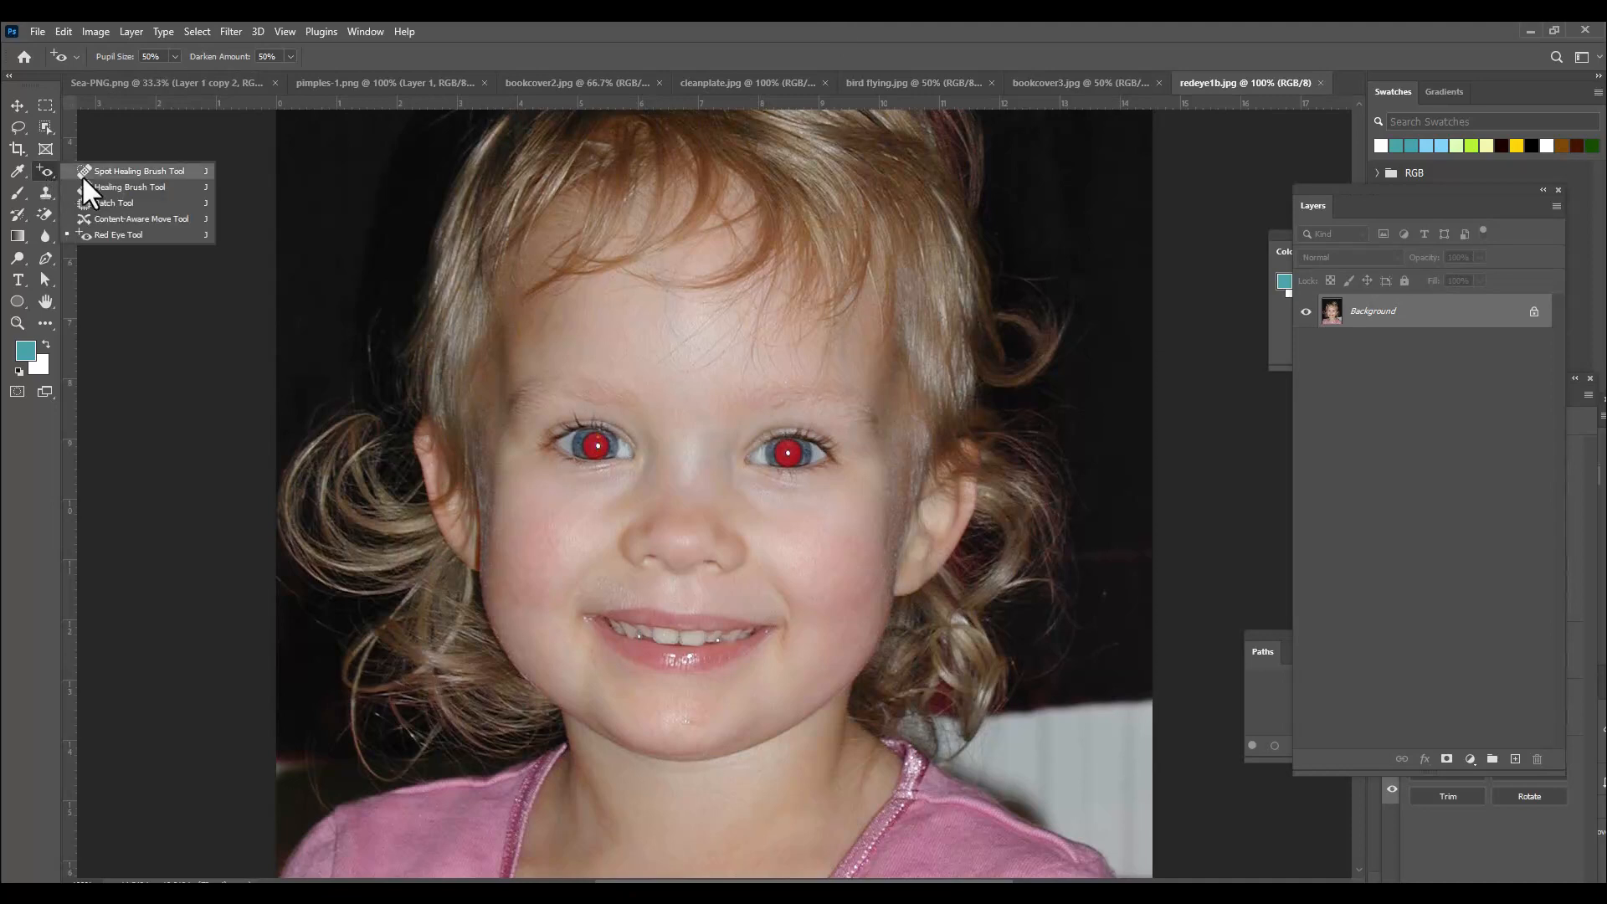
left_click(138, 235)
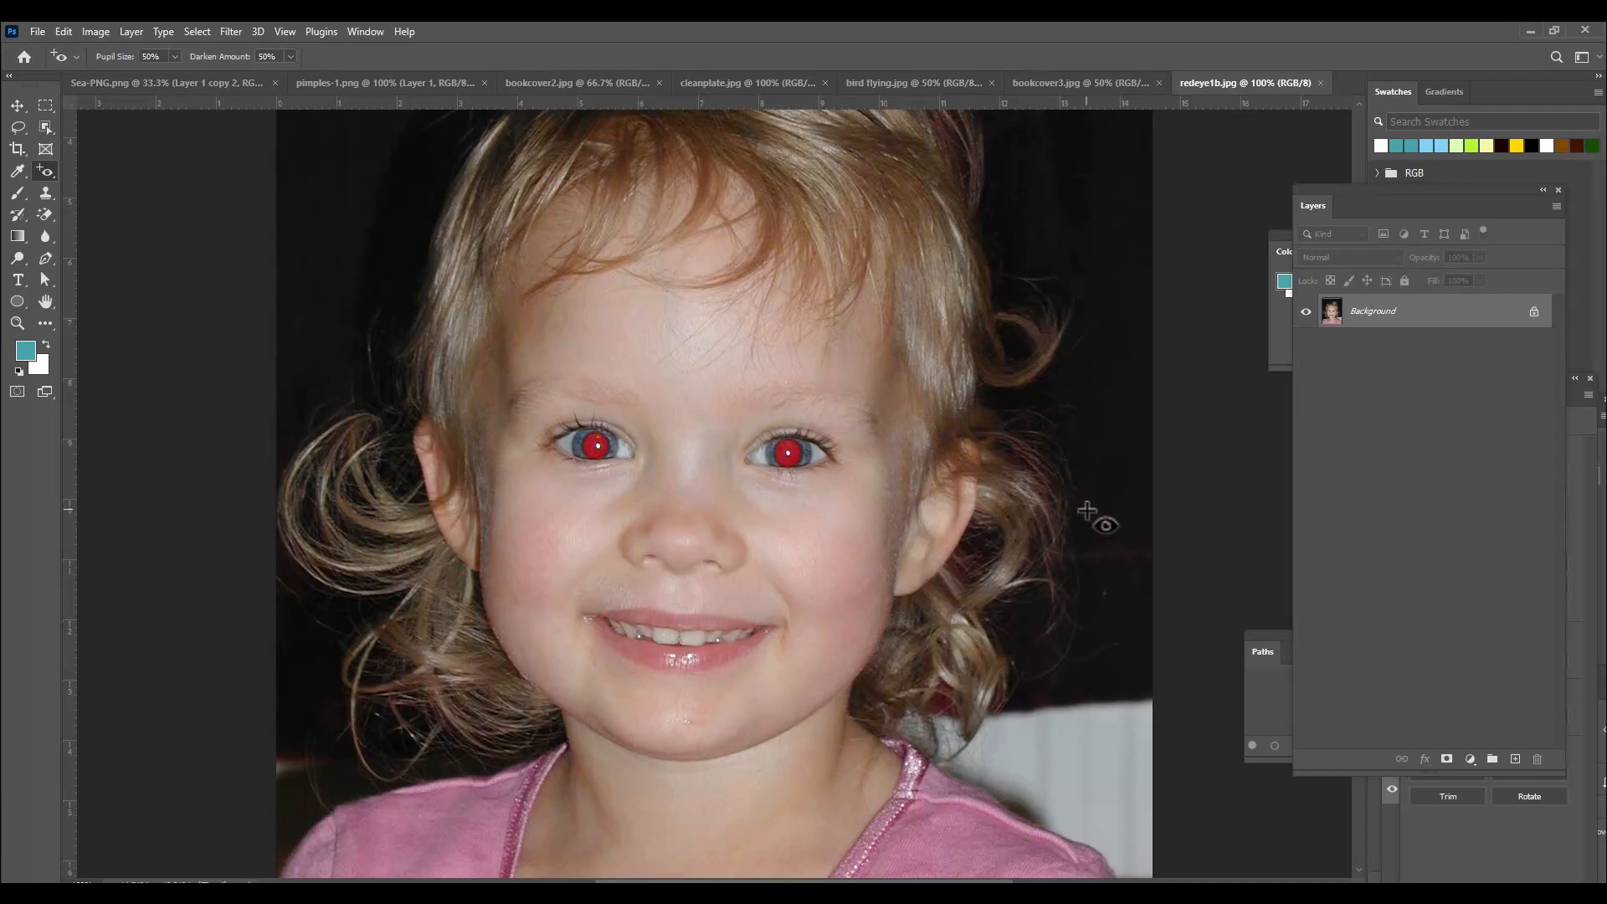
key("ctrl+plus")
key("ctrl+plus")
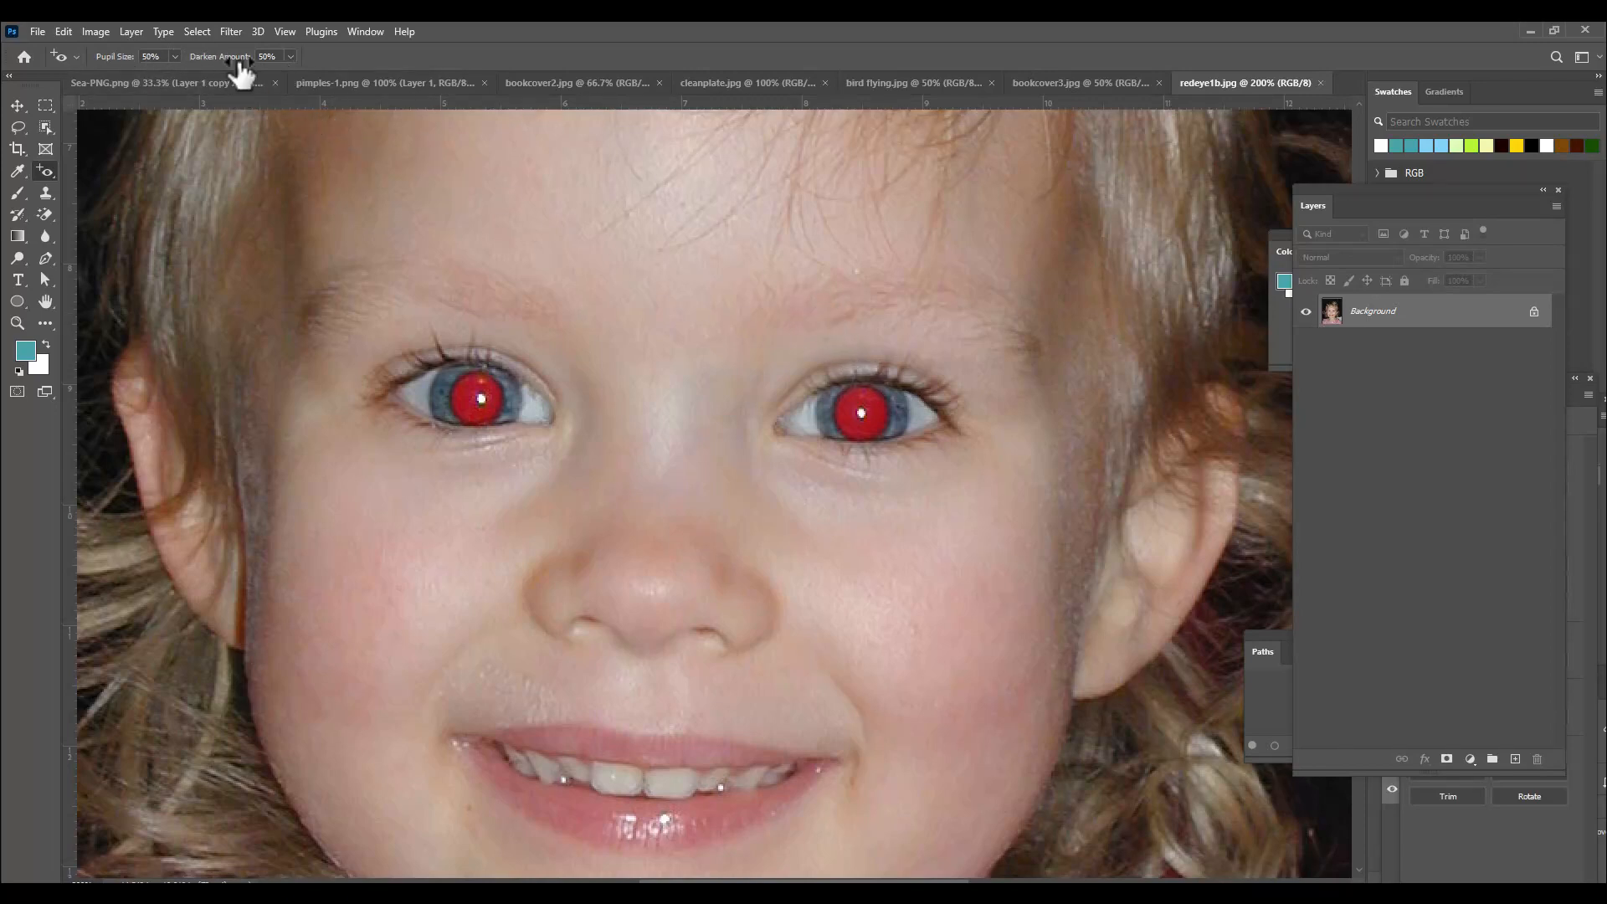
left_click(856, 401)
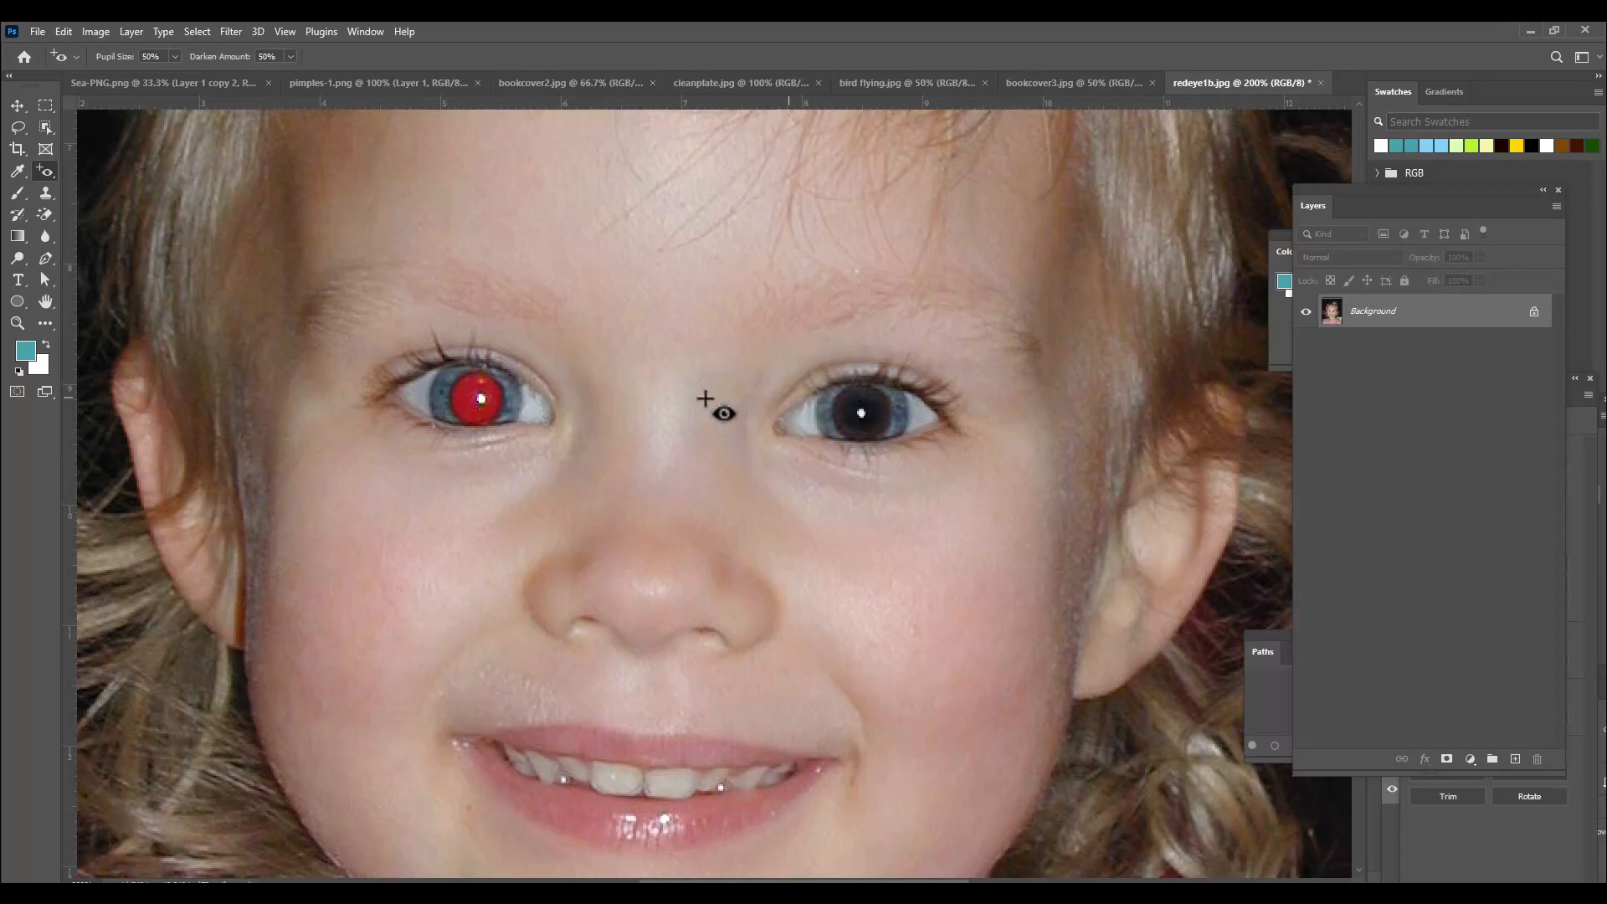
left_click(479, 379)
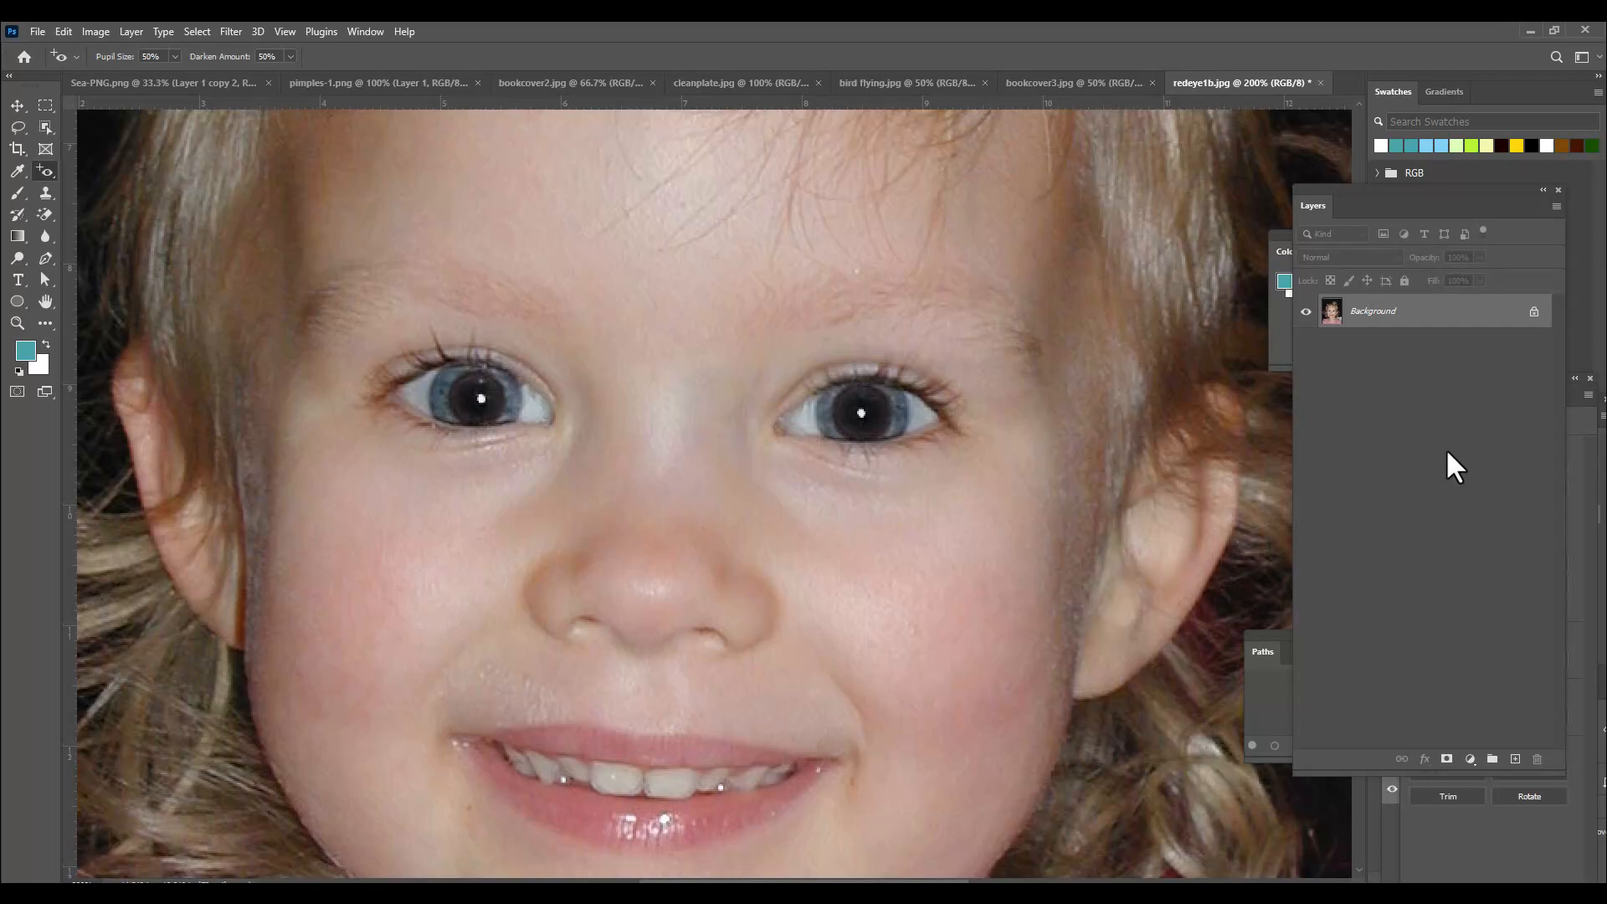
key("ctrl+z")
key("ctrl+z")
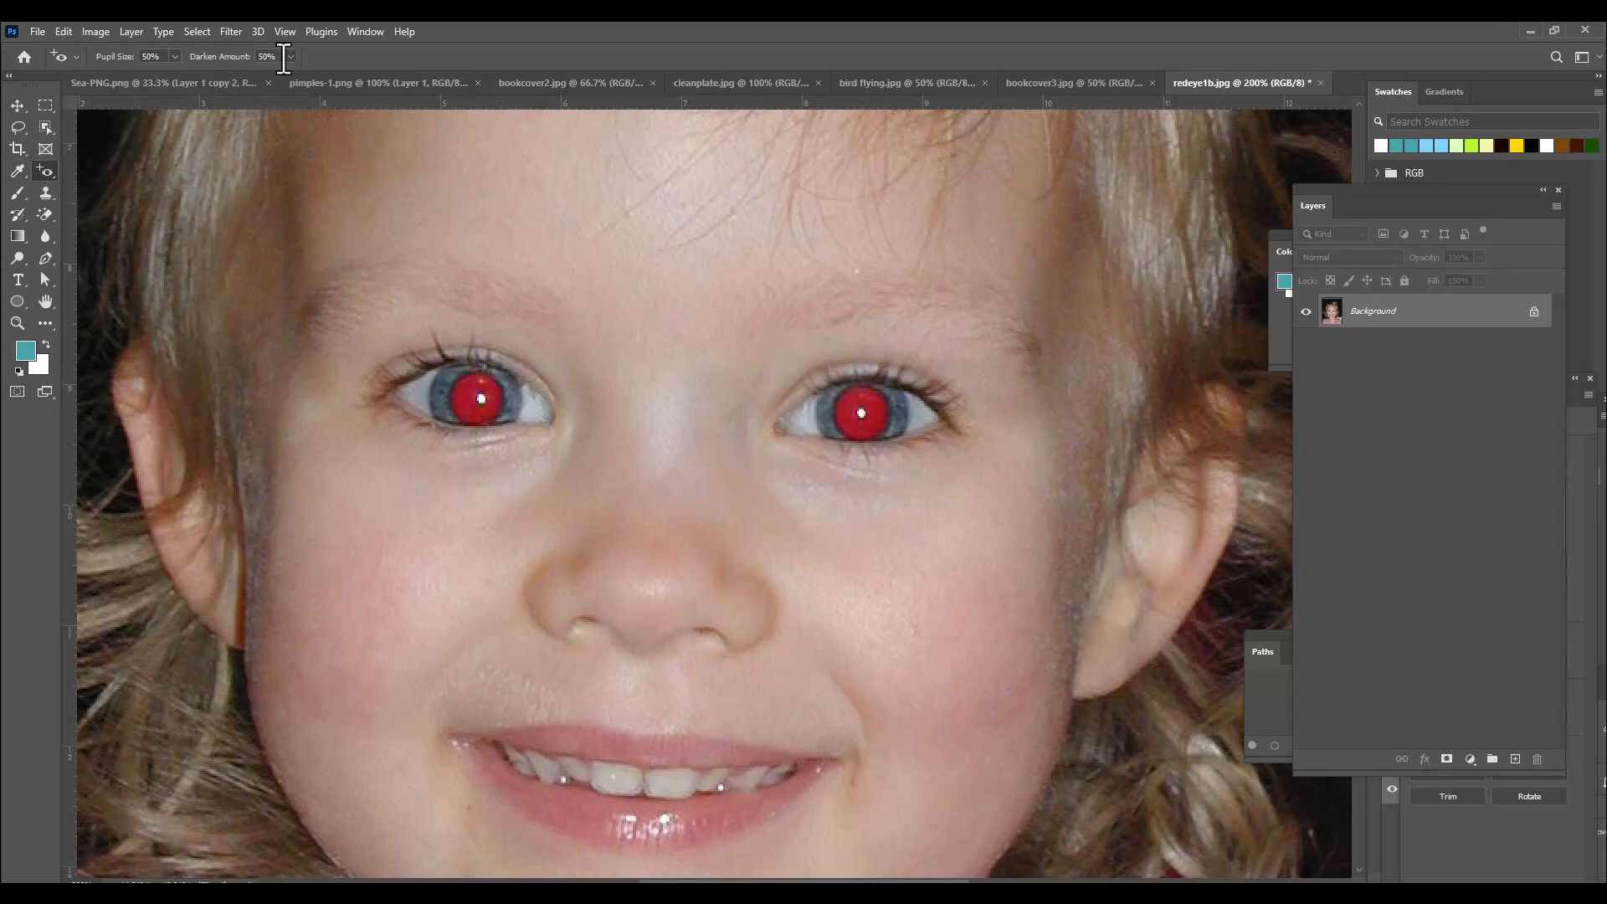
Retry the Red Eye Tool on both pupils with Darken Amount and Pupil Size at 100%, then undo both corrections.
left_click_drag(292, 75, 343, 78)
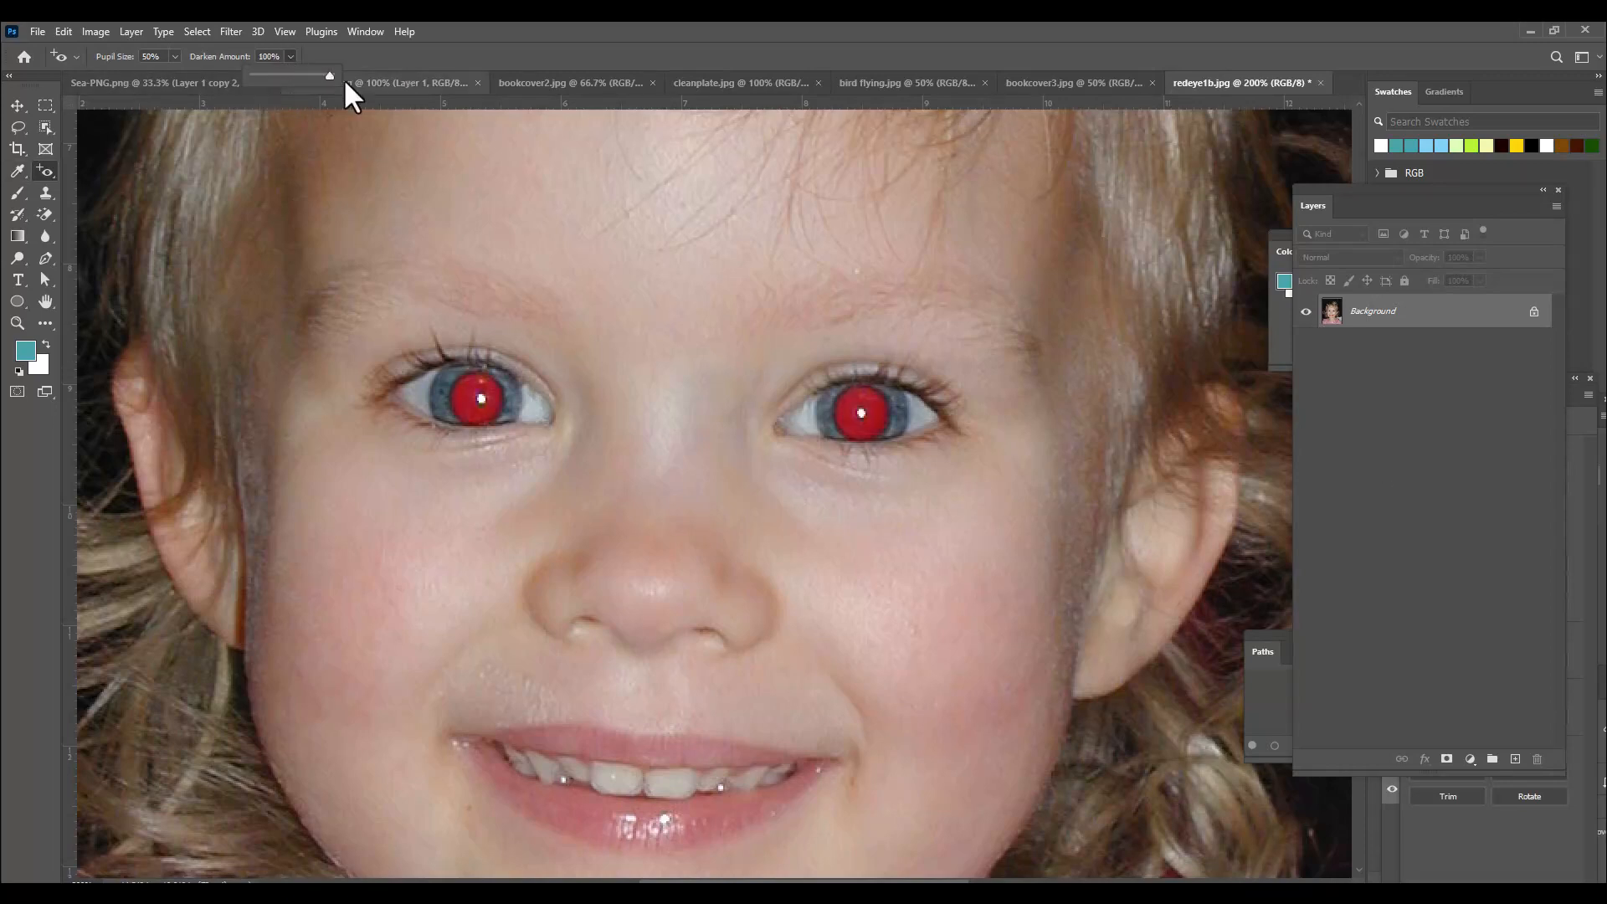
left_click(410, 52)
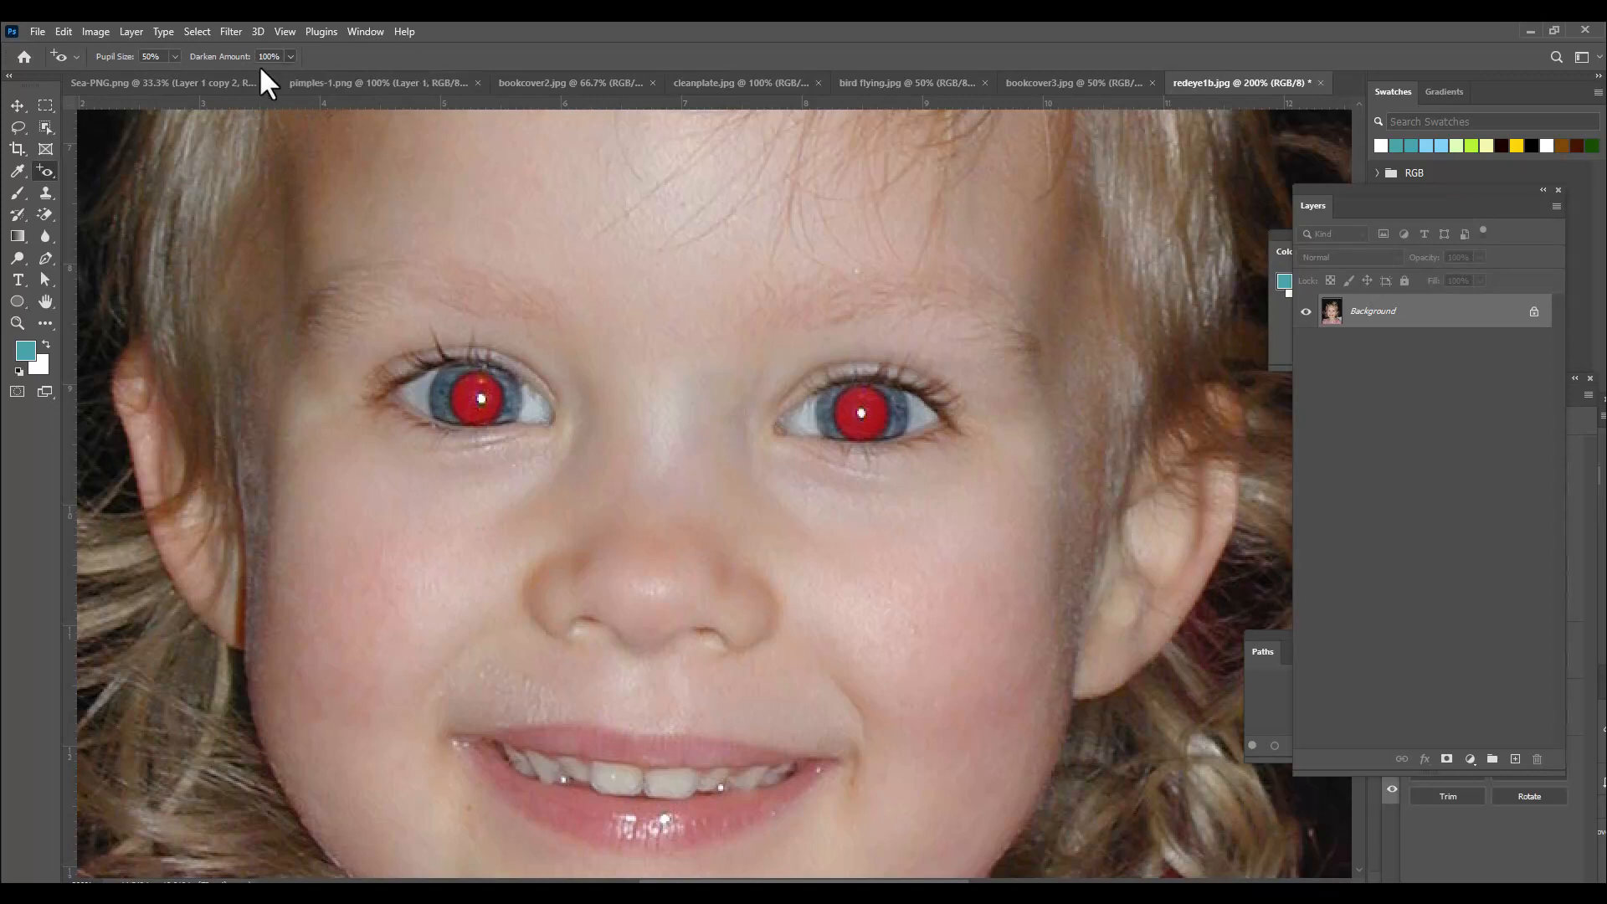
left_click(175, 56)
left_click_drag(186, 76, 392, 127)
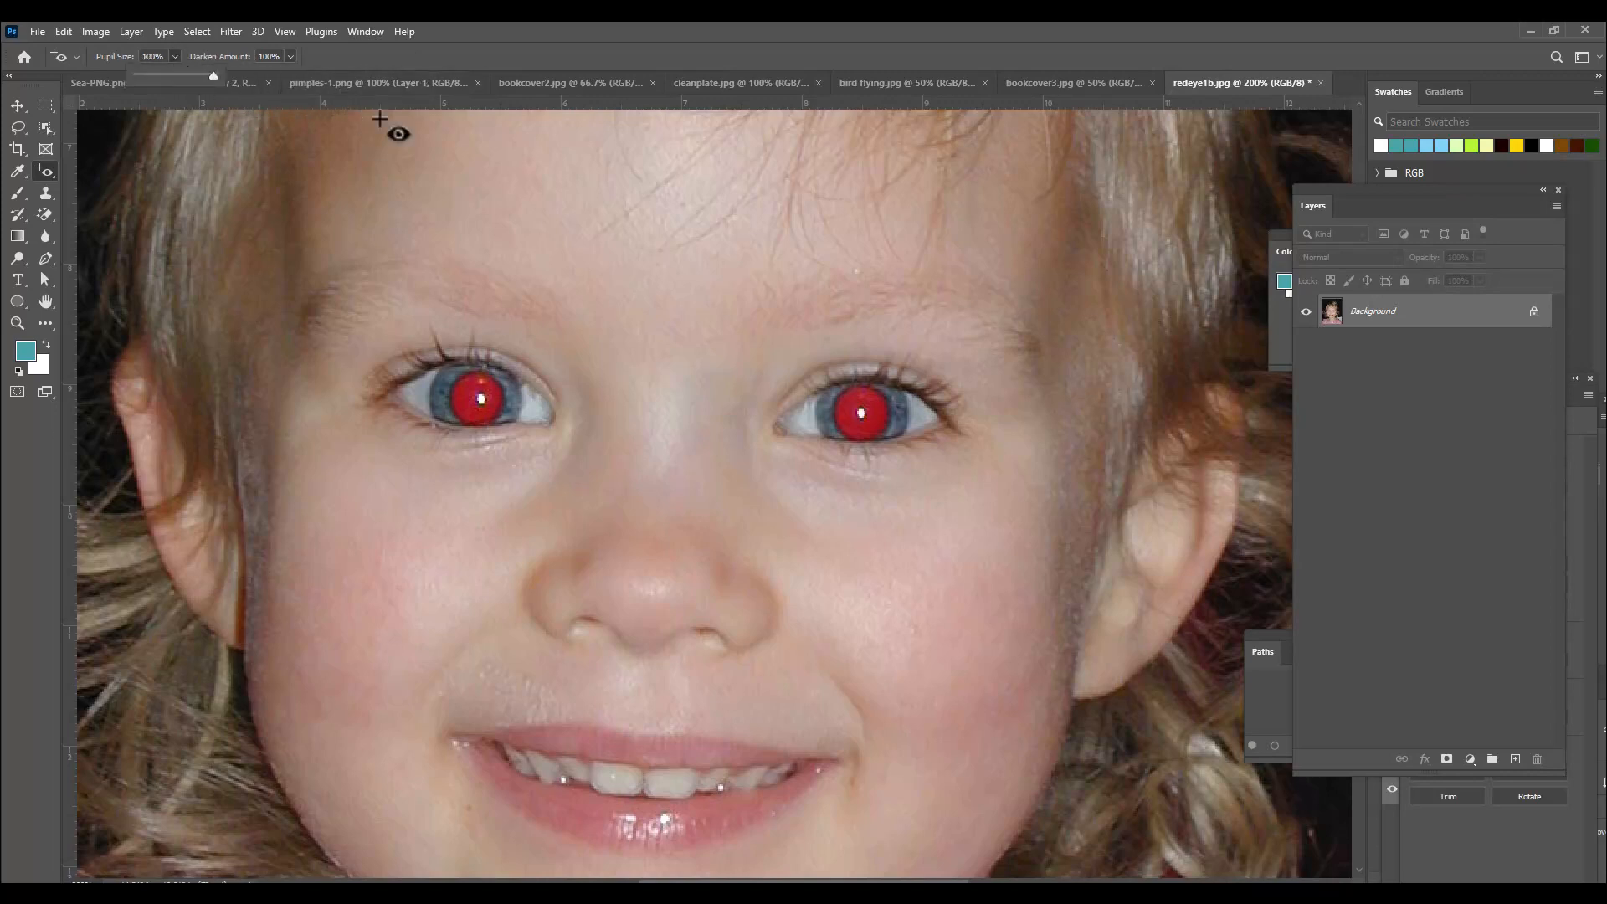
left_click(475, 46)
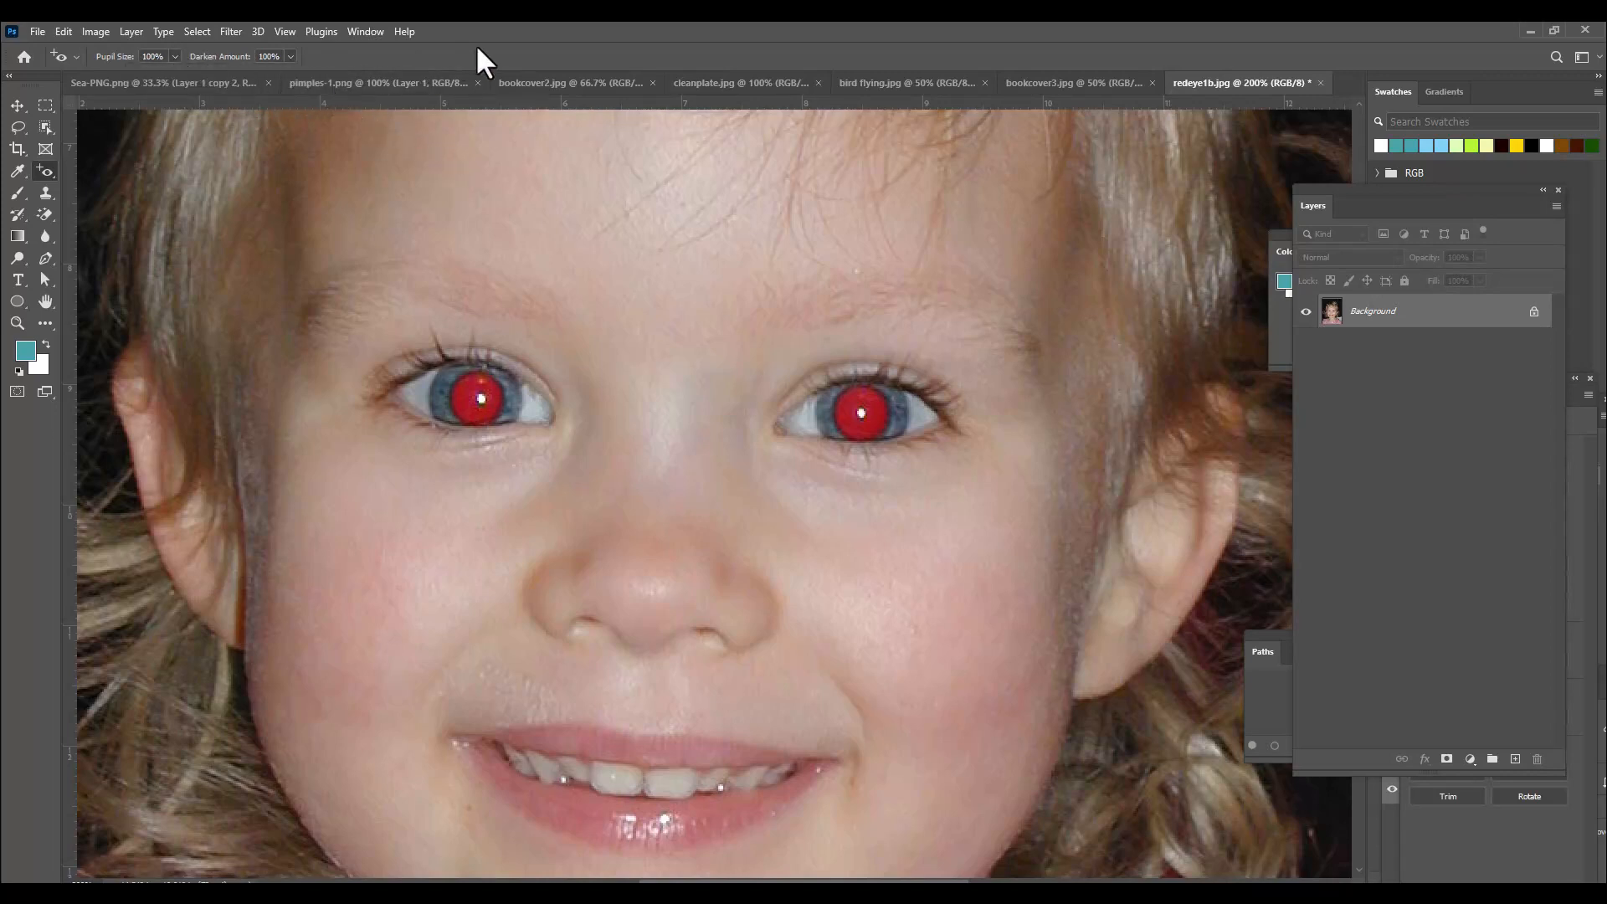
left_click(487, 381)
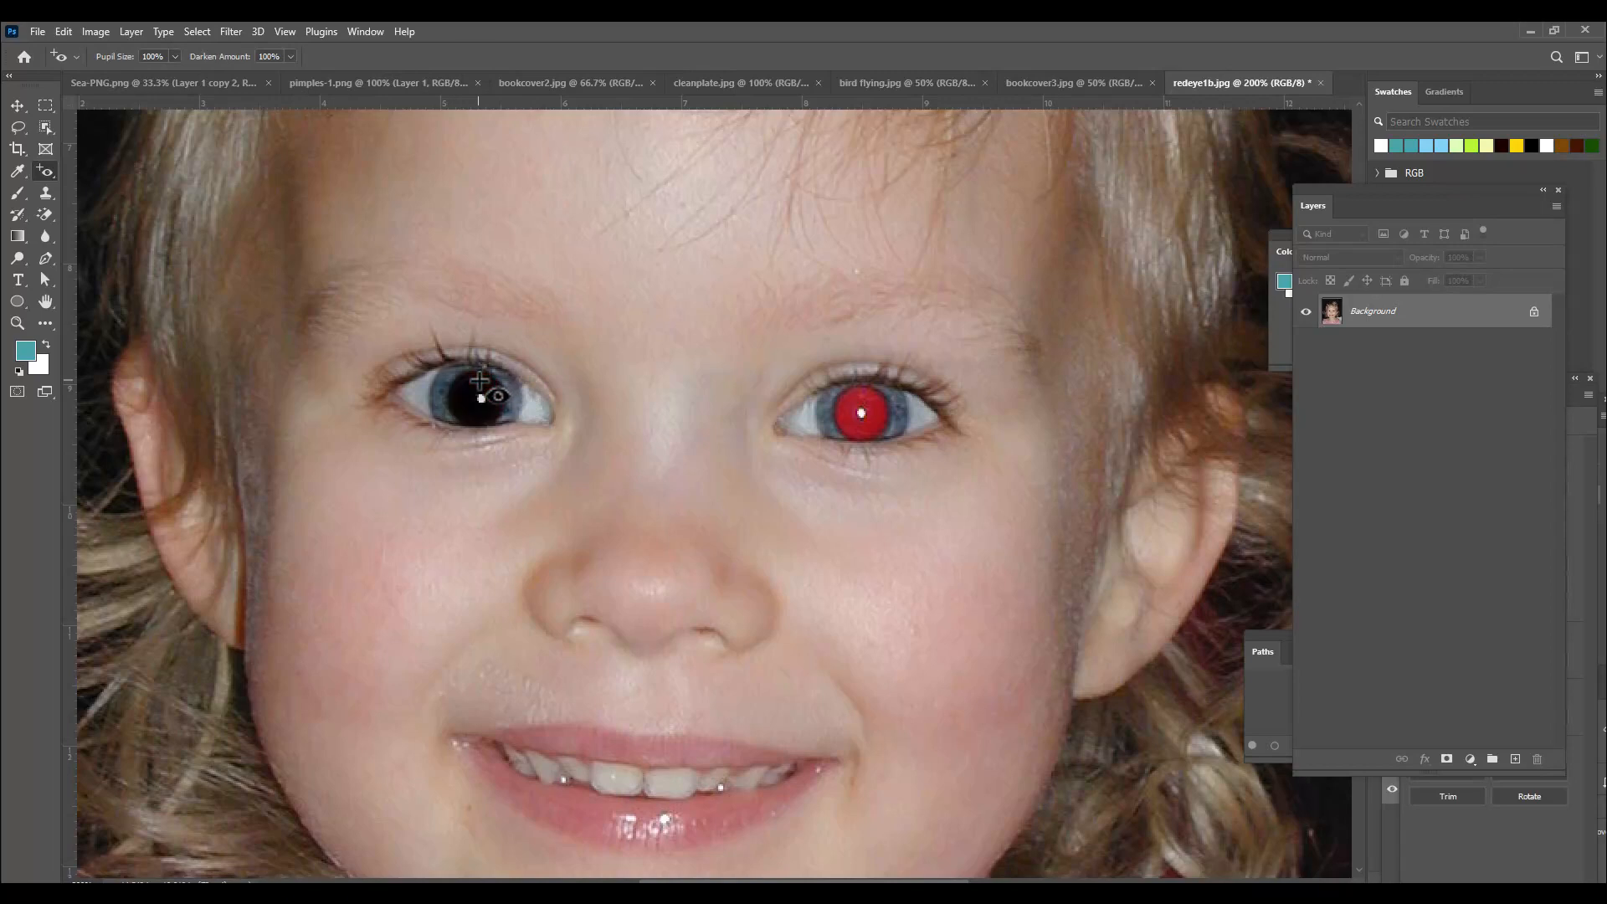
left_click(862, 409)
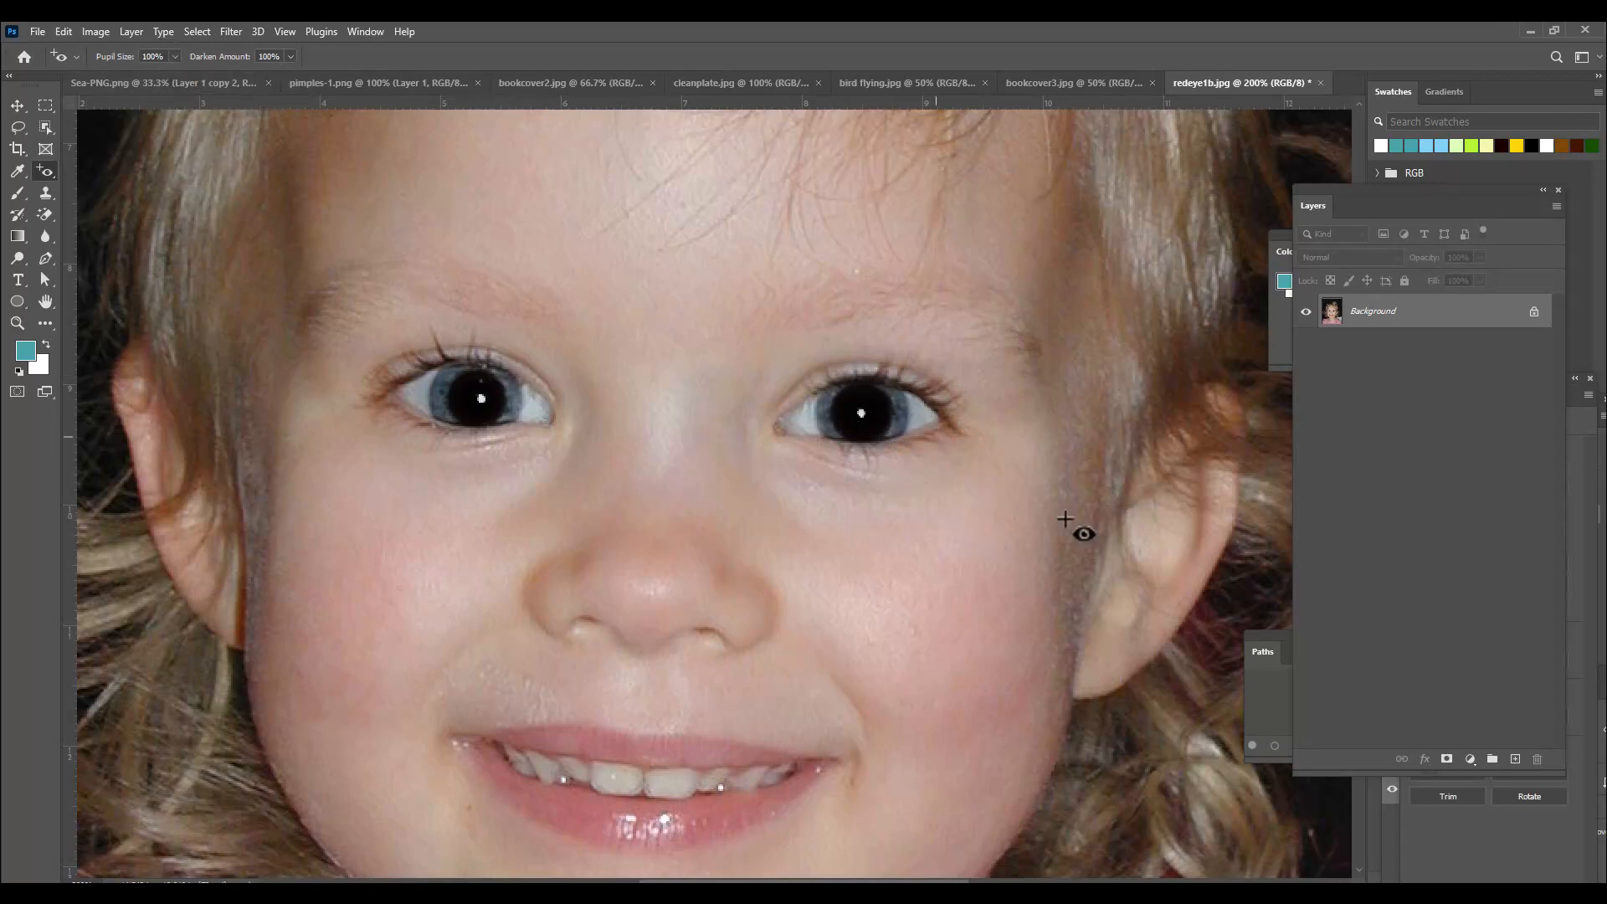
key("ctrl+z")
key("ctrl+z")
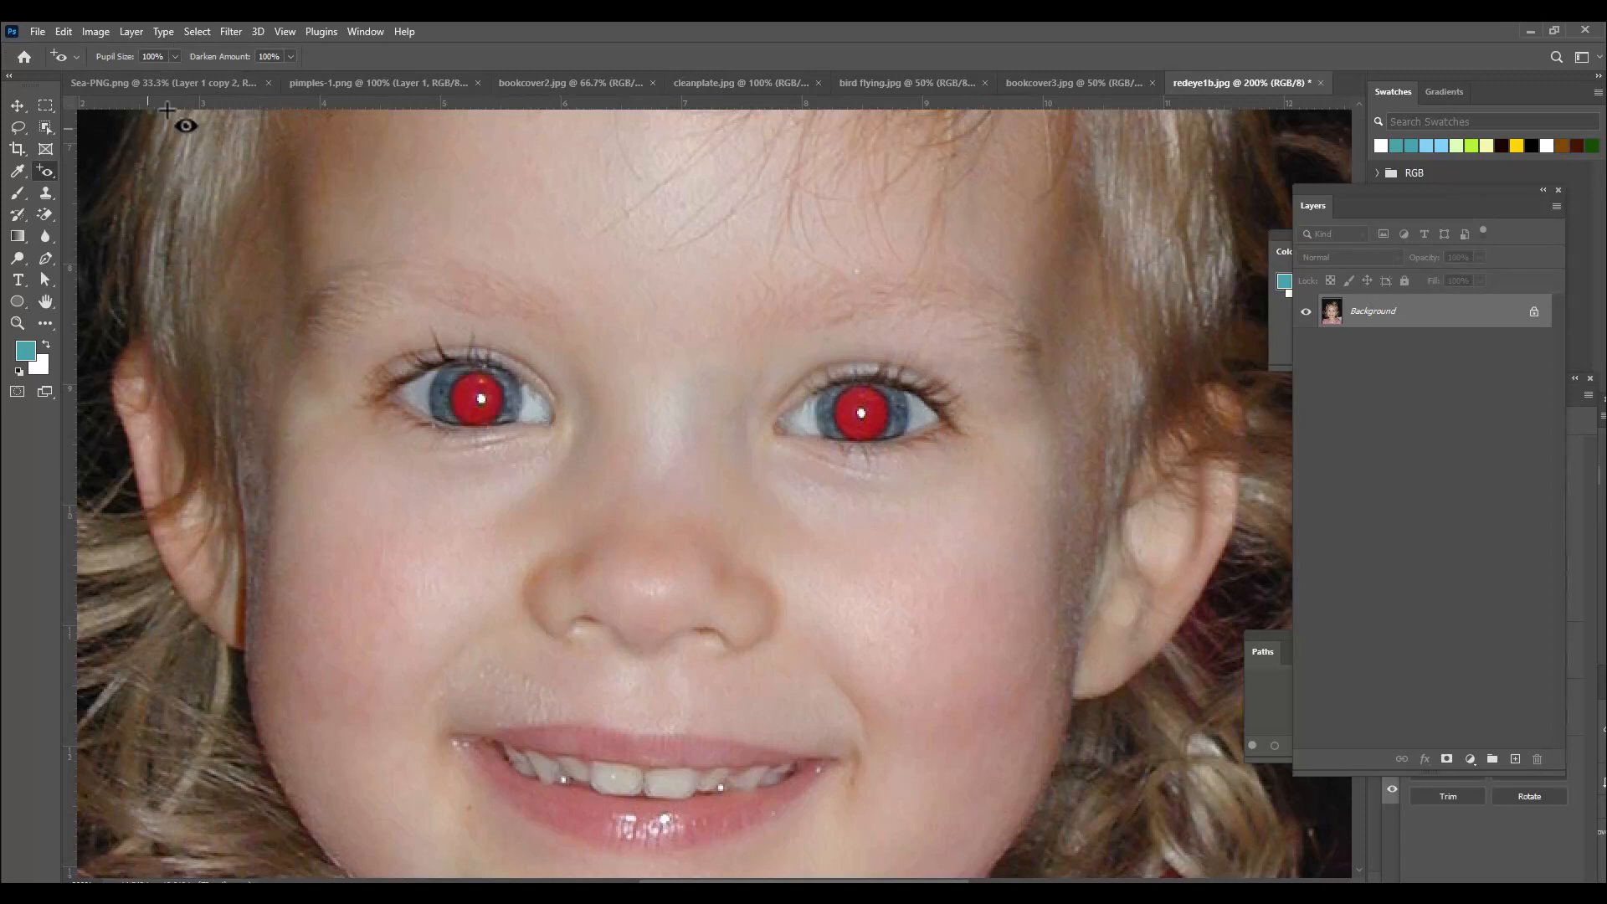
Set Pupil Size and Darken Amount to 50% and remove the red eye from both pupils.
left_click(165, 57)
type("50")
key("Tab")
type("5")
key("Return")
left_click(480, 392)
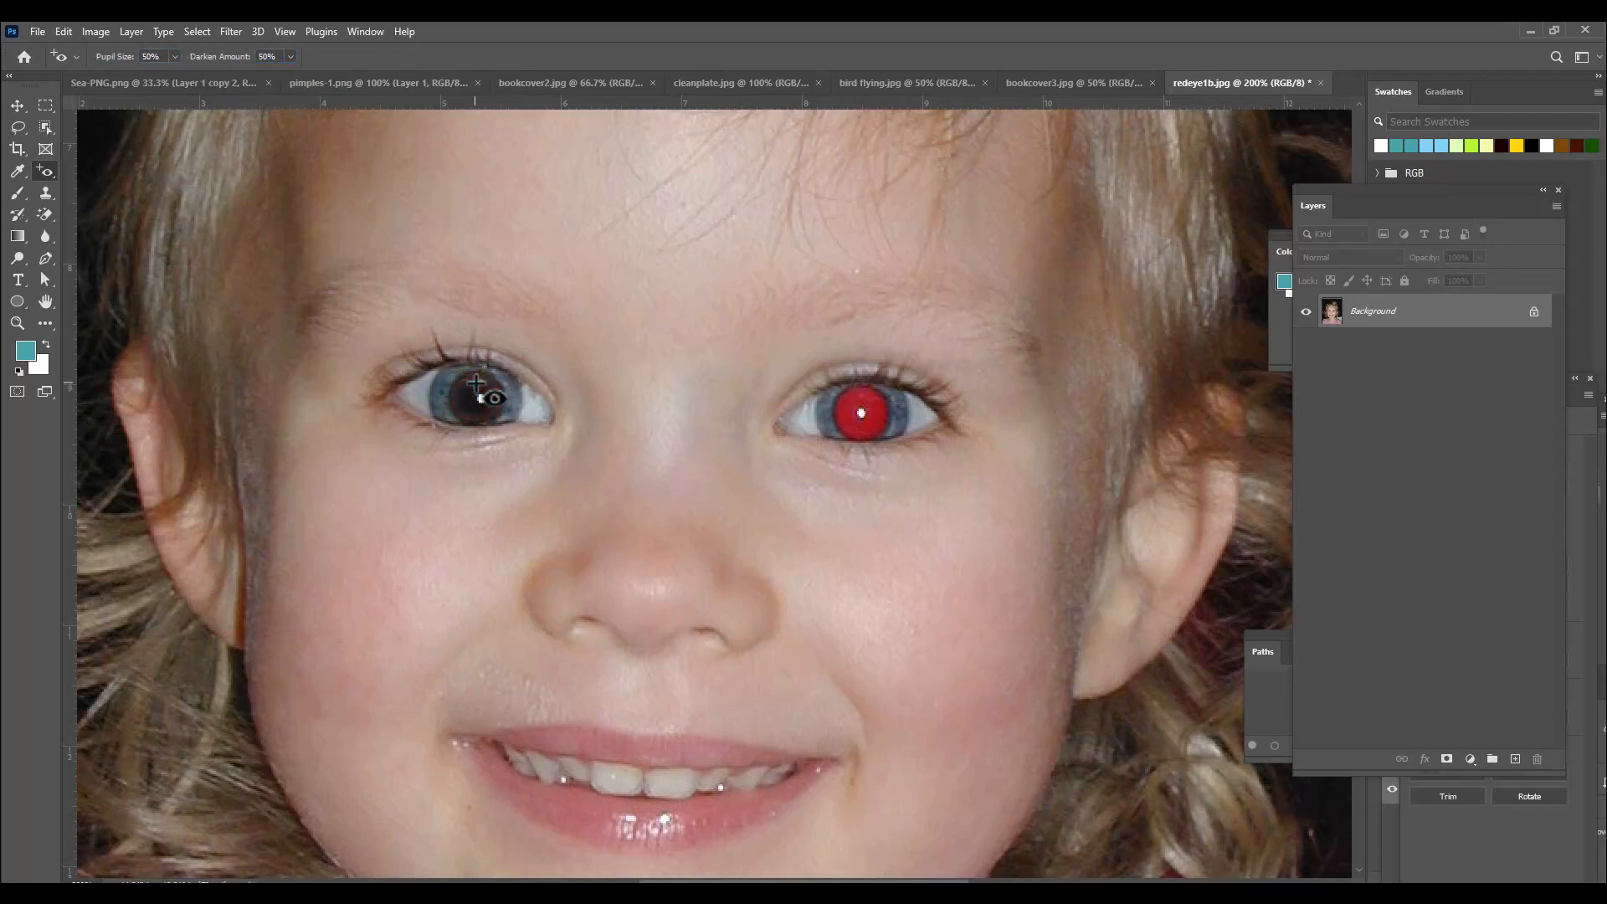
left_click(859, 406)
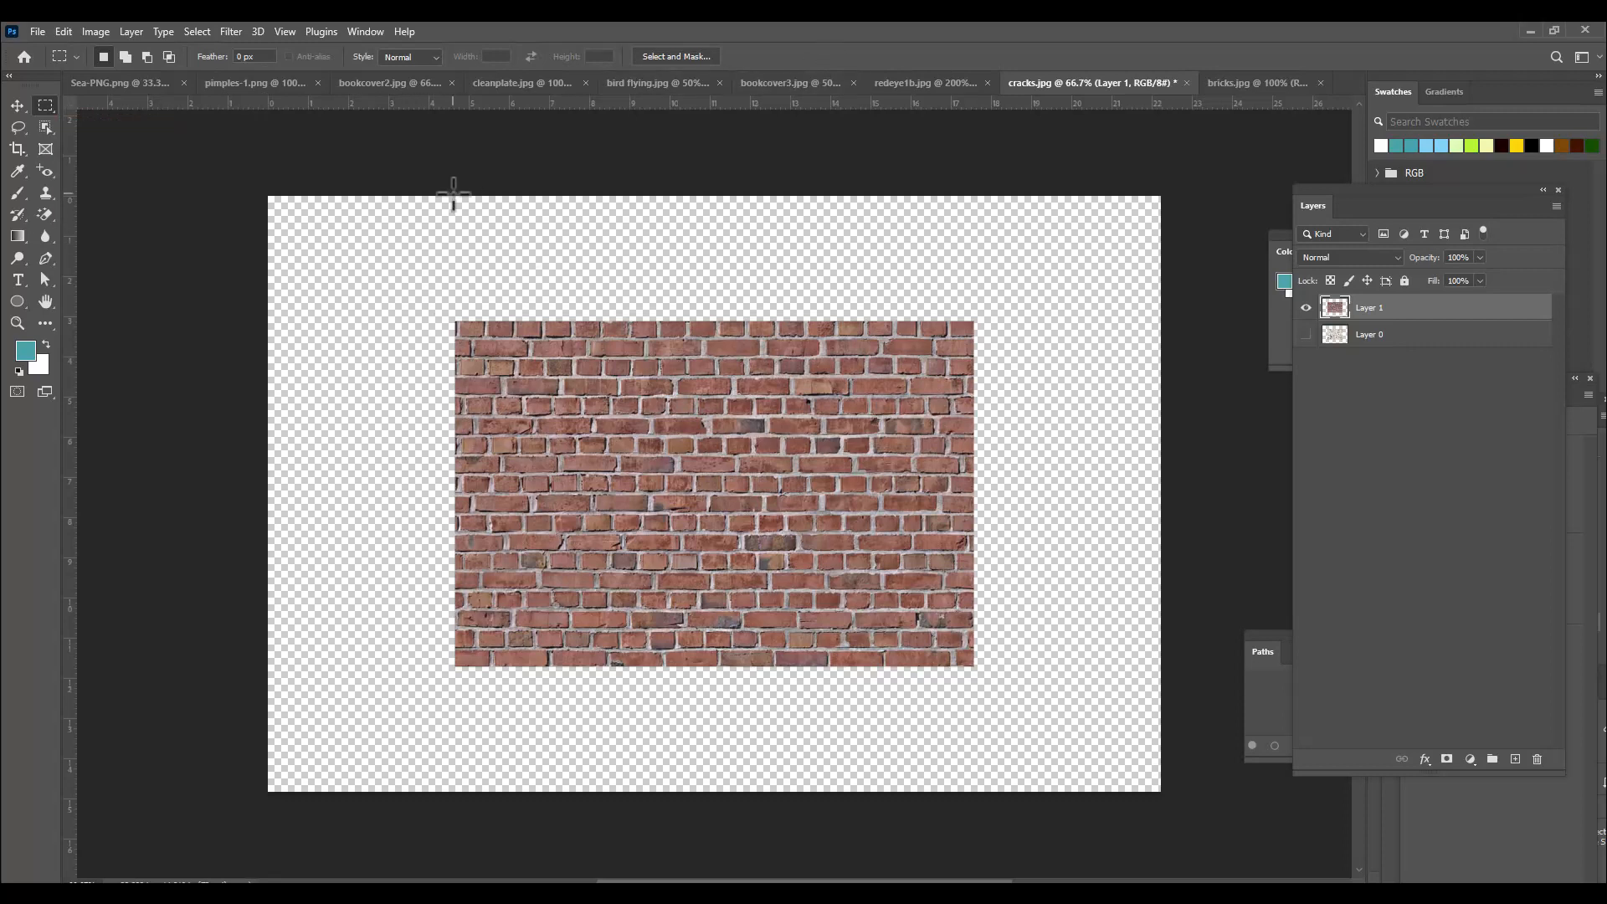
In cracks.jpg, select the empty area above the brick texture, overlapping its top rows, and apply a Content-Aware Fill.
left_click_drag(453, 196, 975, 402)
right_click(659, 348)
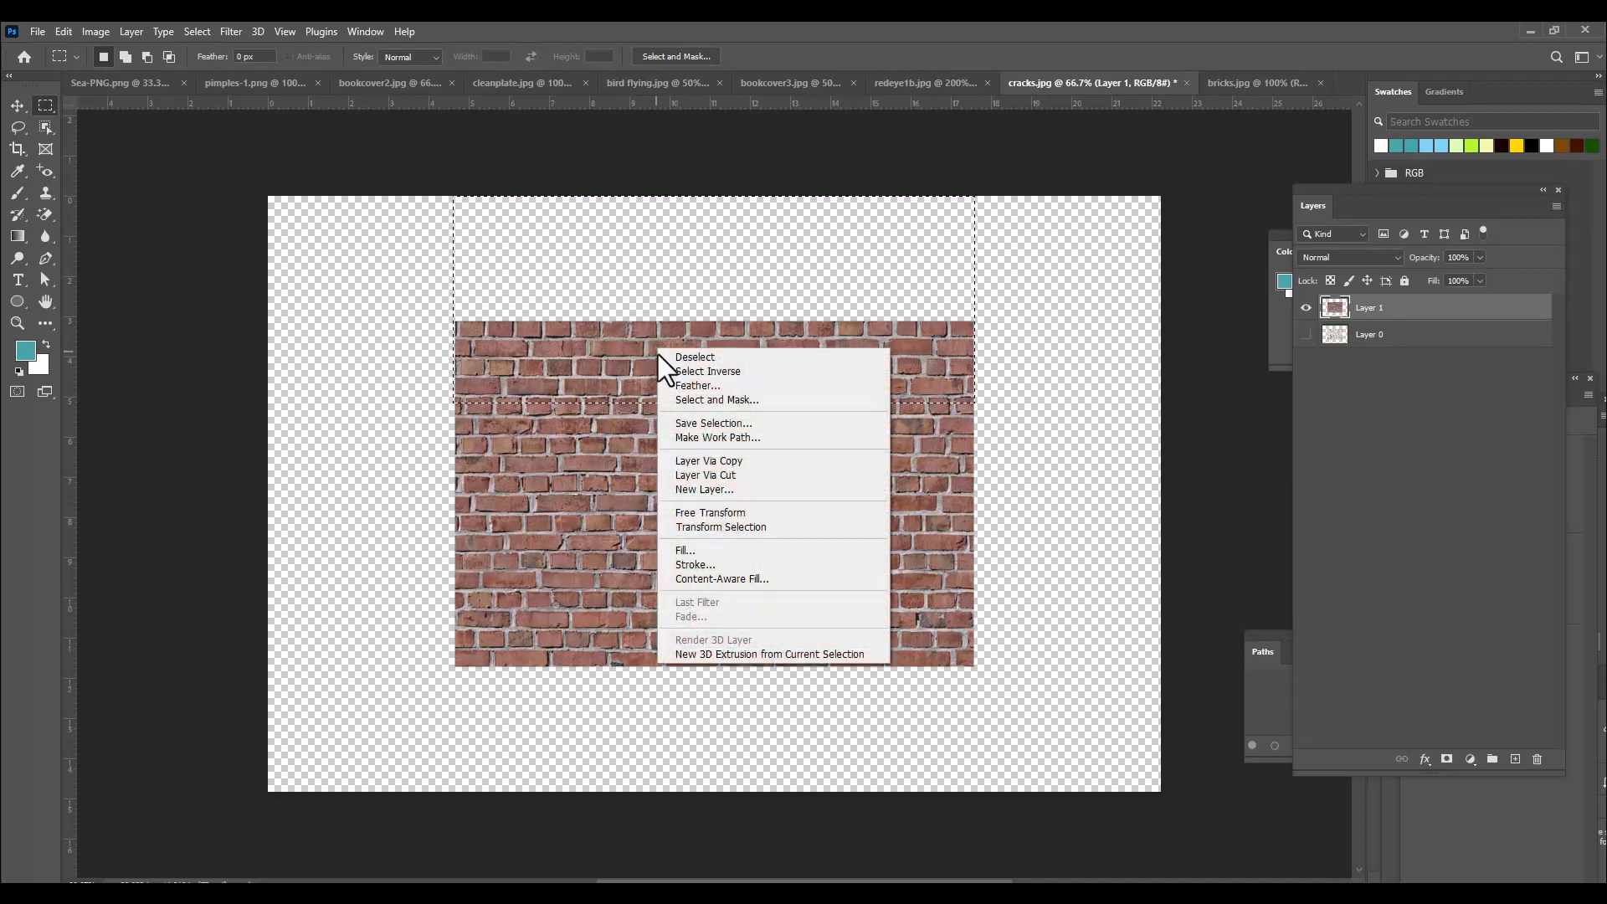
left_click(712, 549)
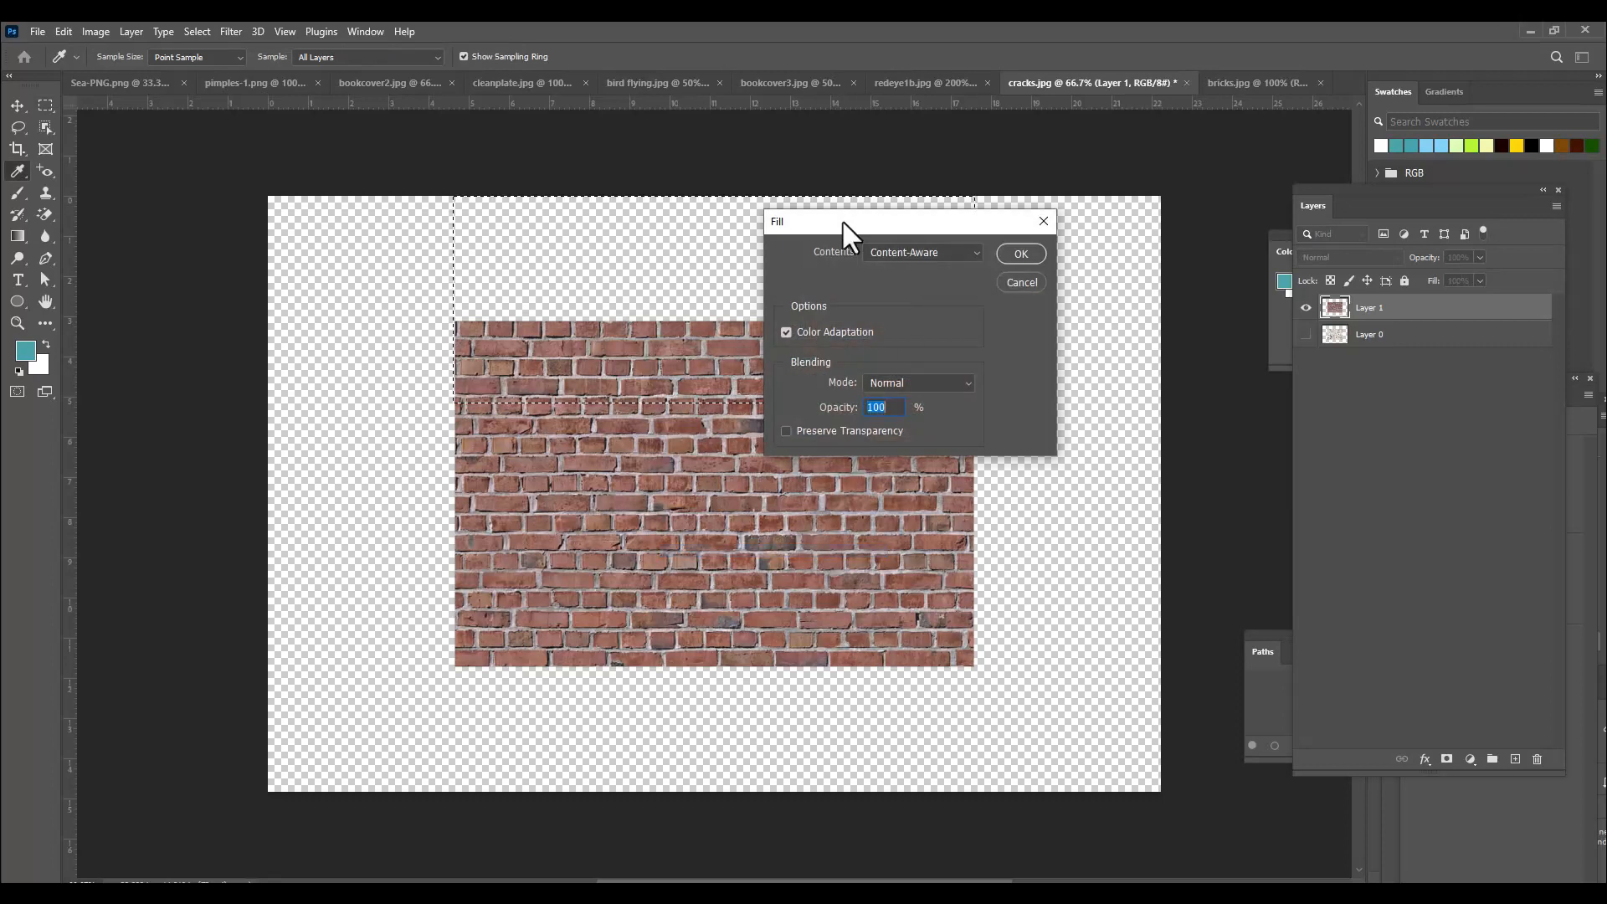
left_click_drag(842, 223, 961, 152)
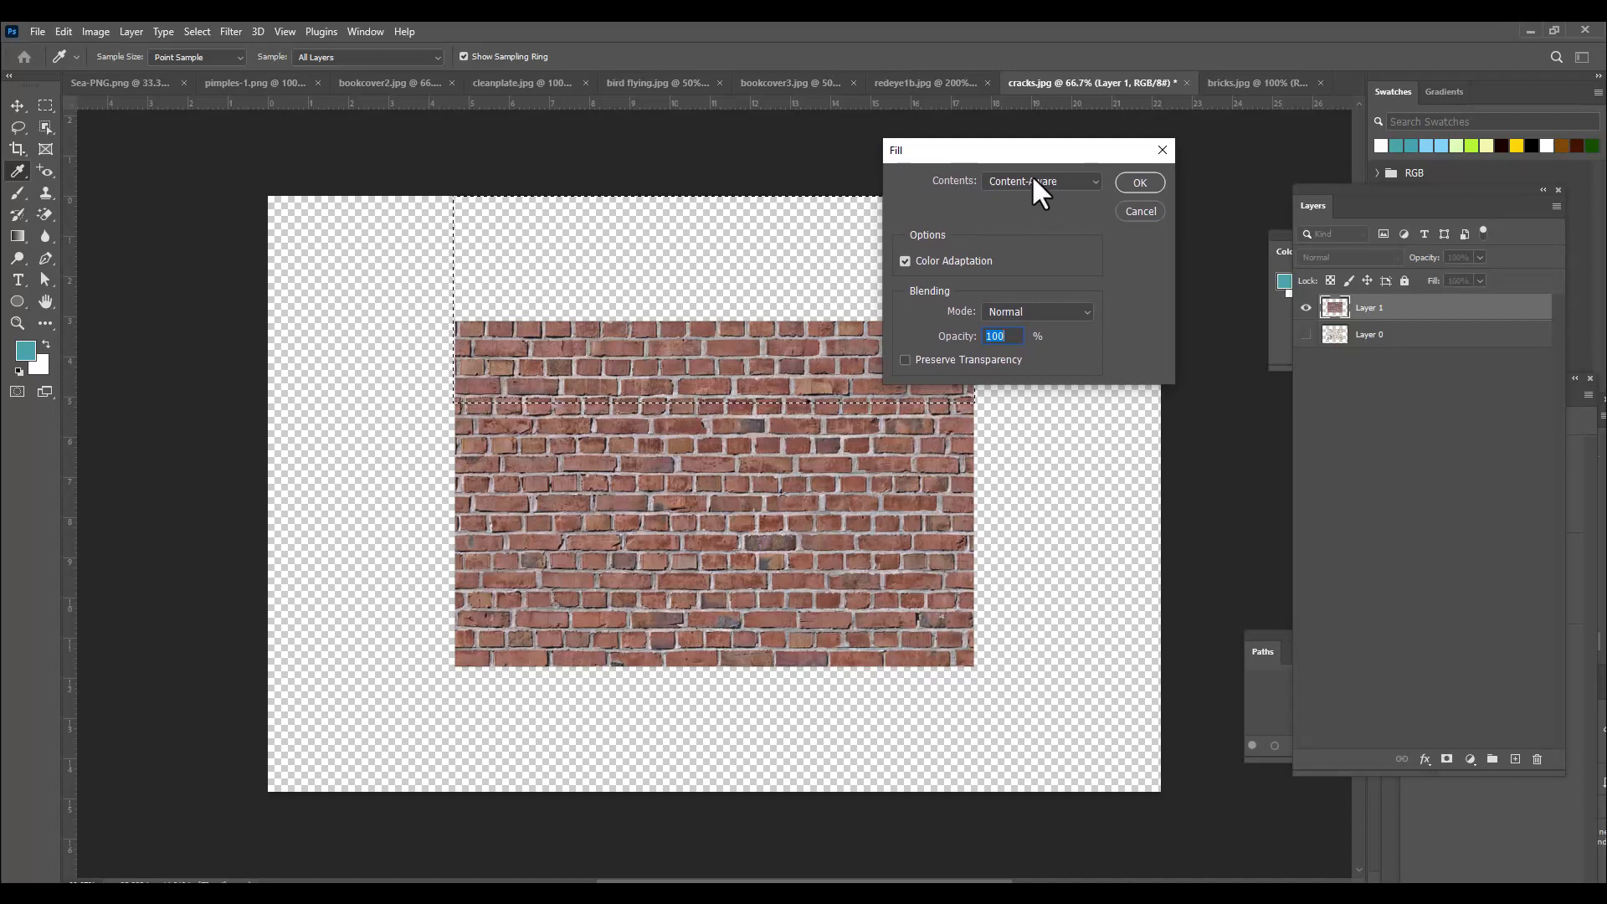
left_click_drag(1016, 158, 1154, 135)
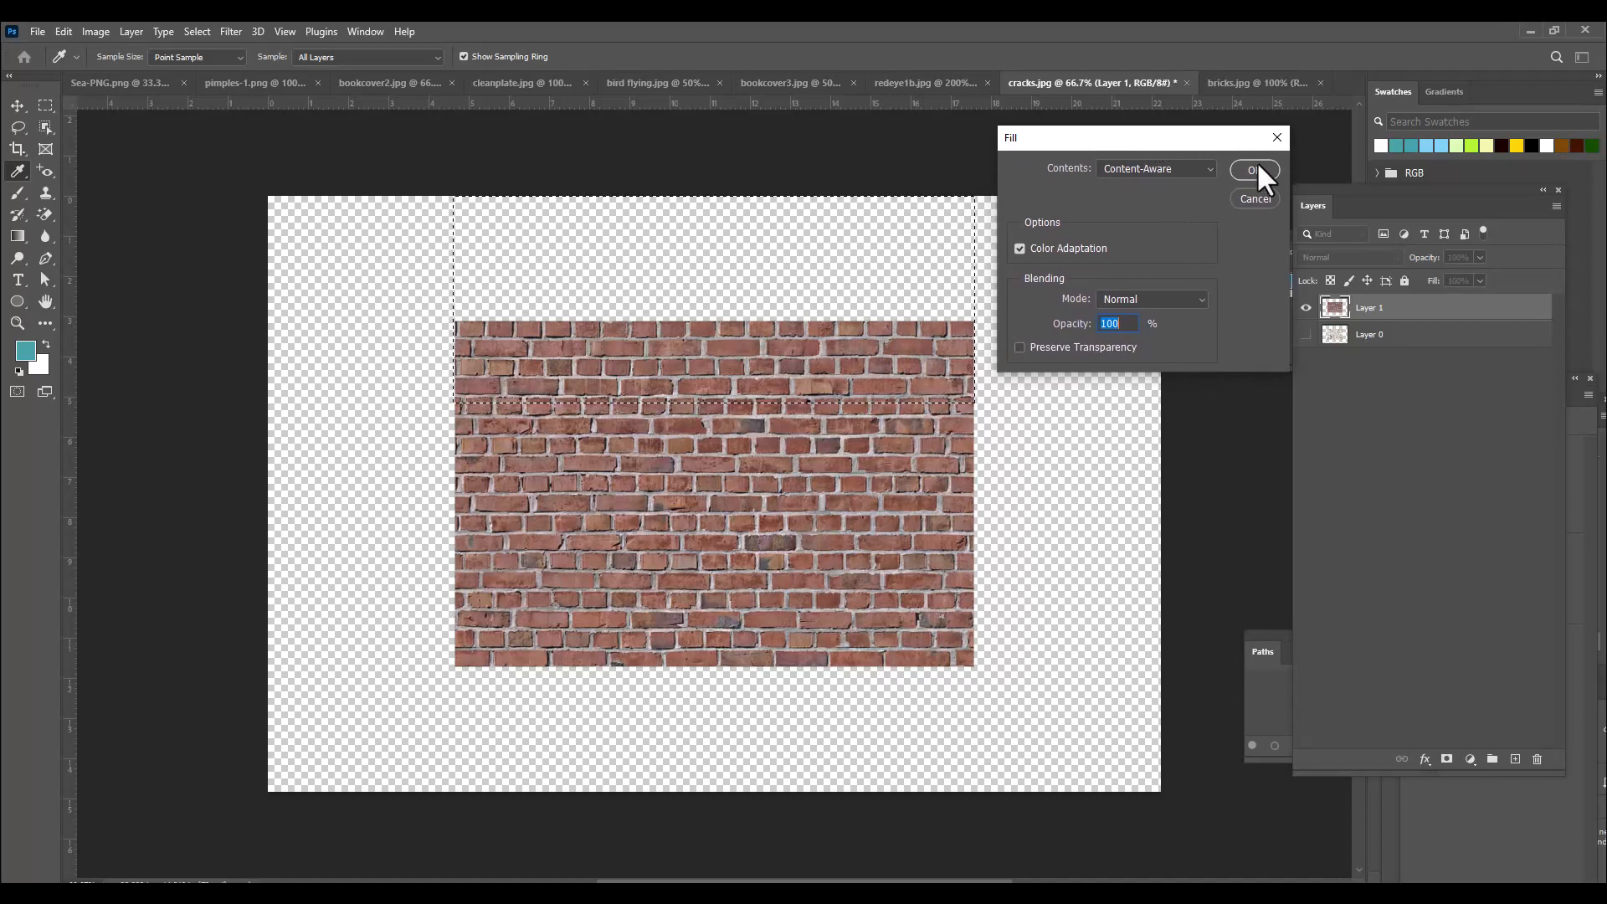
left_click(1254, 170)
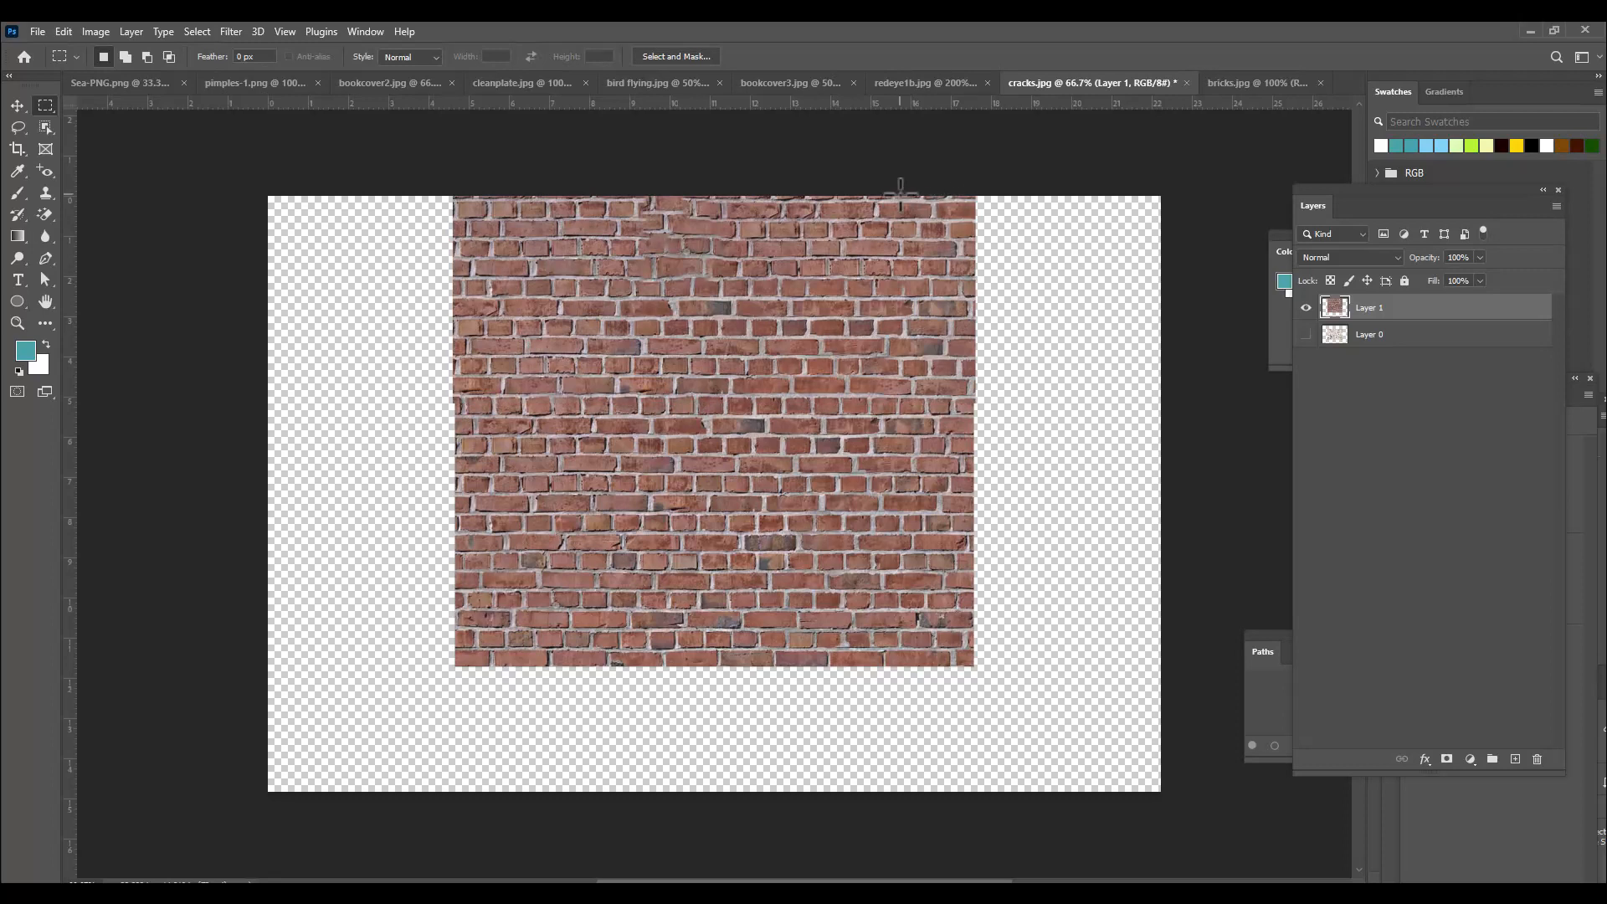
Select the empty area right of the bricks, overlapping their right edge, Content-Aware Fill it, and deselect.
left_click_drag(901, 196, 1172, 666)
right_click(923, 280)
left_click(1005, 477)
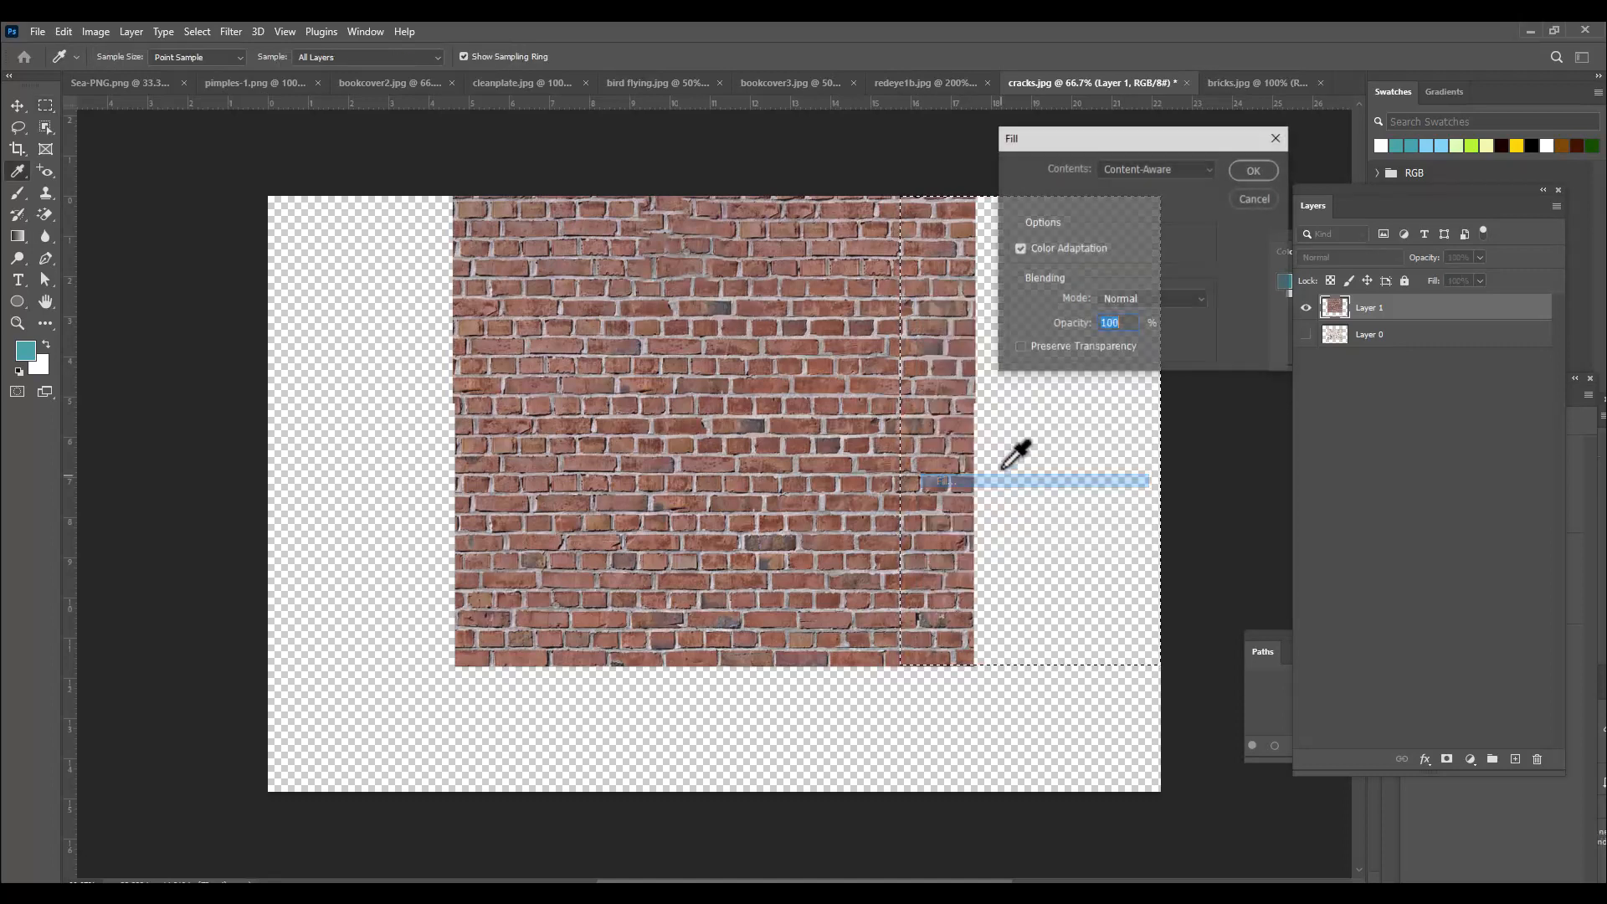
left_click(1253, 170)
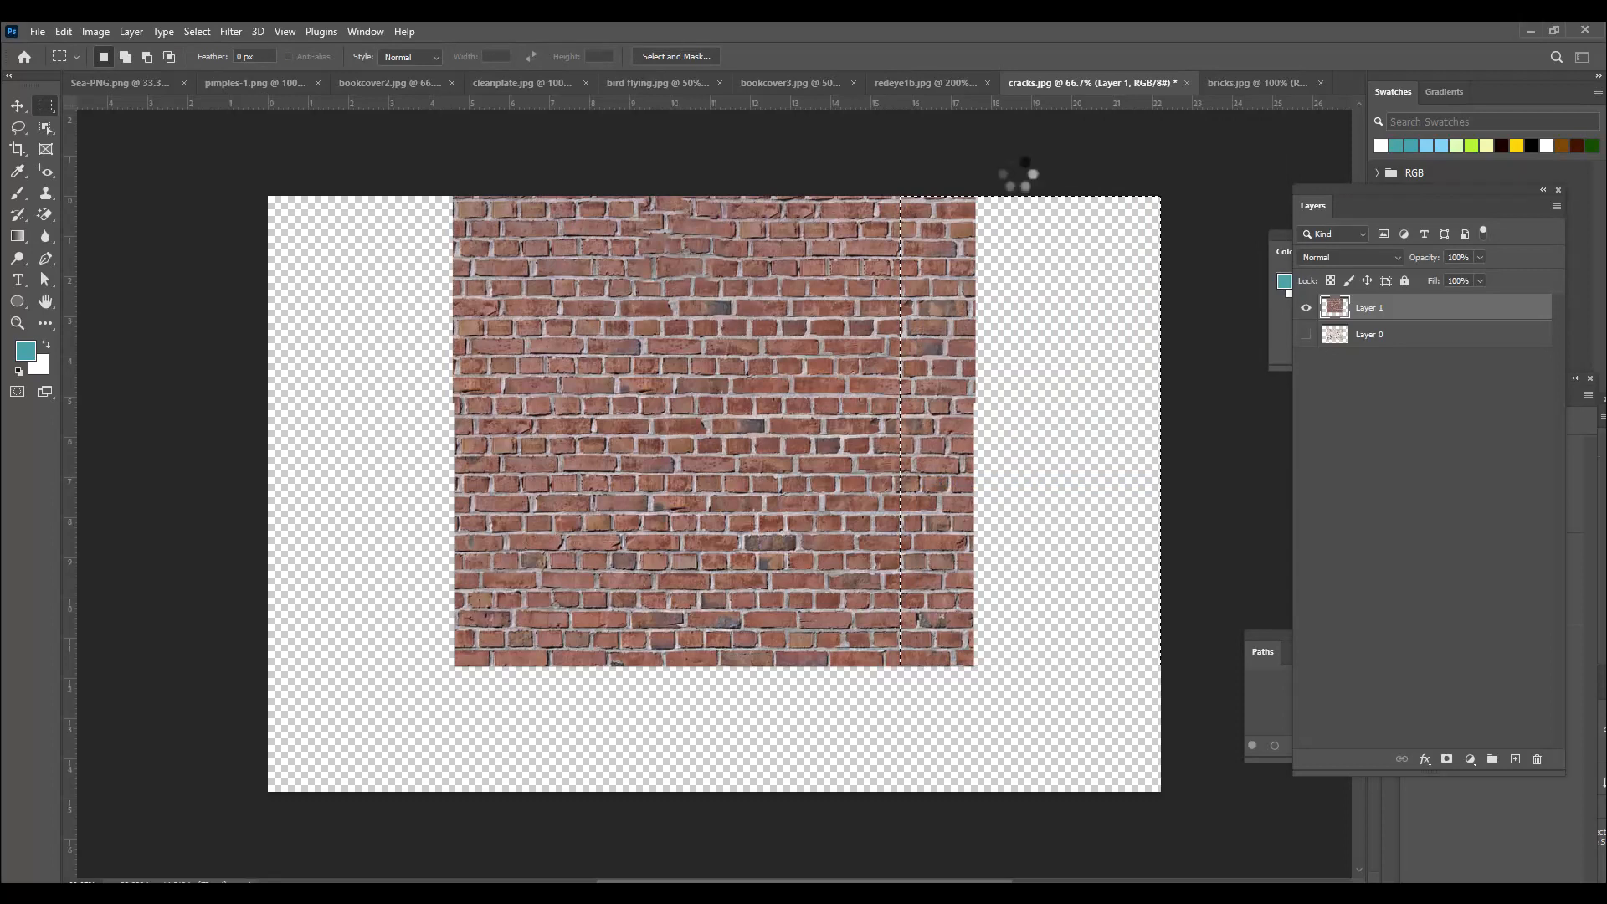
key("ctrl+d")
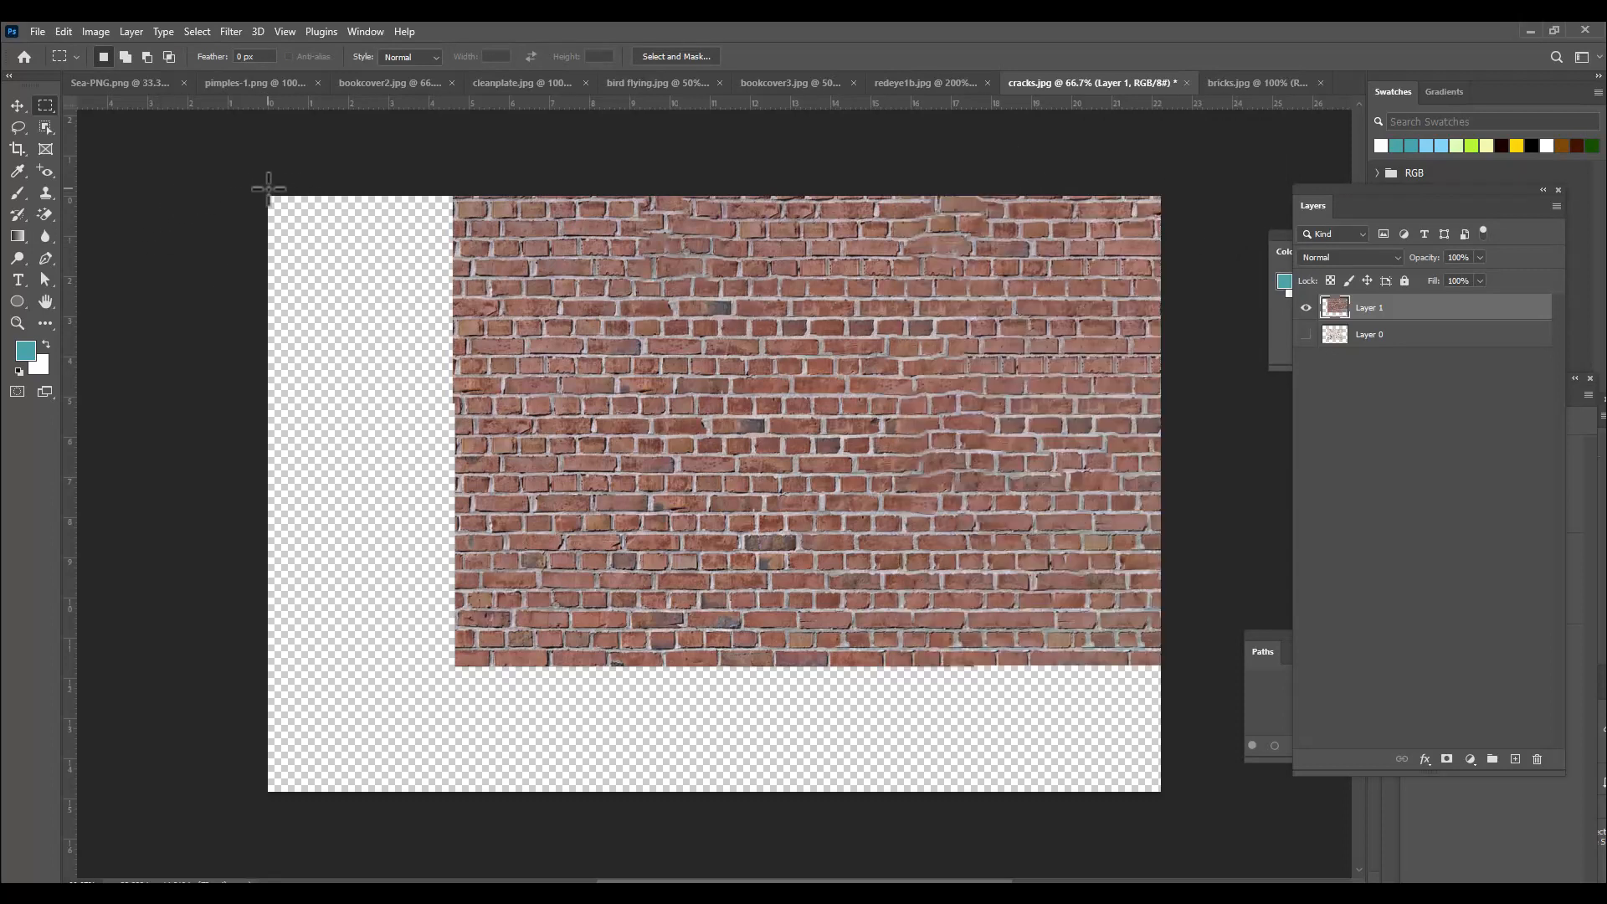
Select the empty area left of the bricks, overlapping their left edge, Content-Aware Fill it, and deselect.
left_click_drag(268, 196, 612, 665)
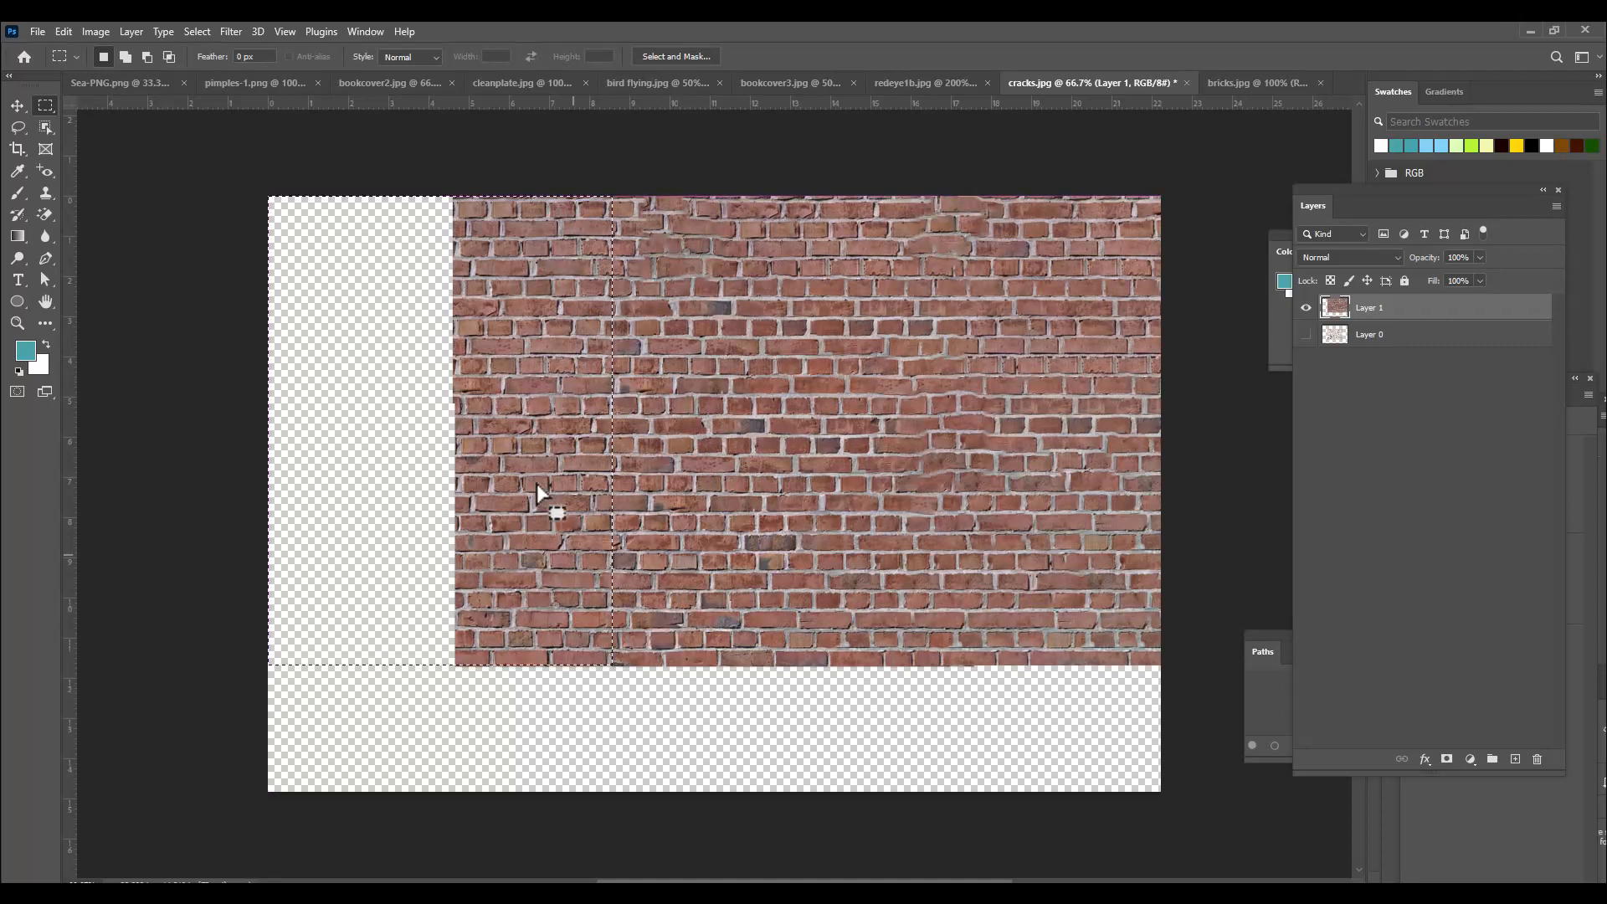
right_click(519, 325)
left_click(631, 529)
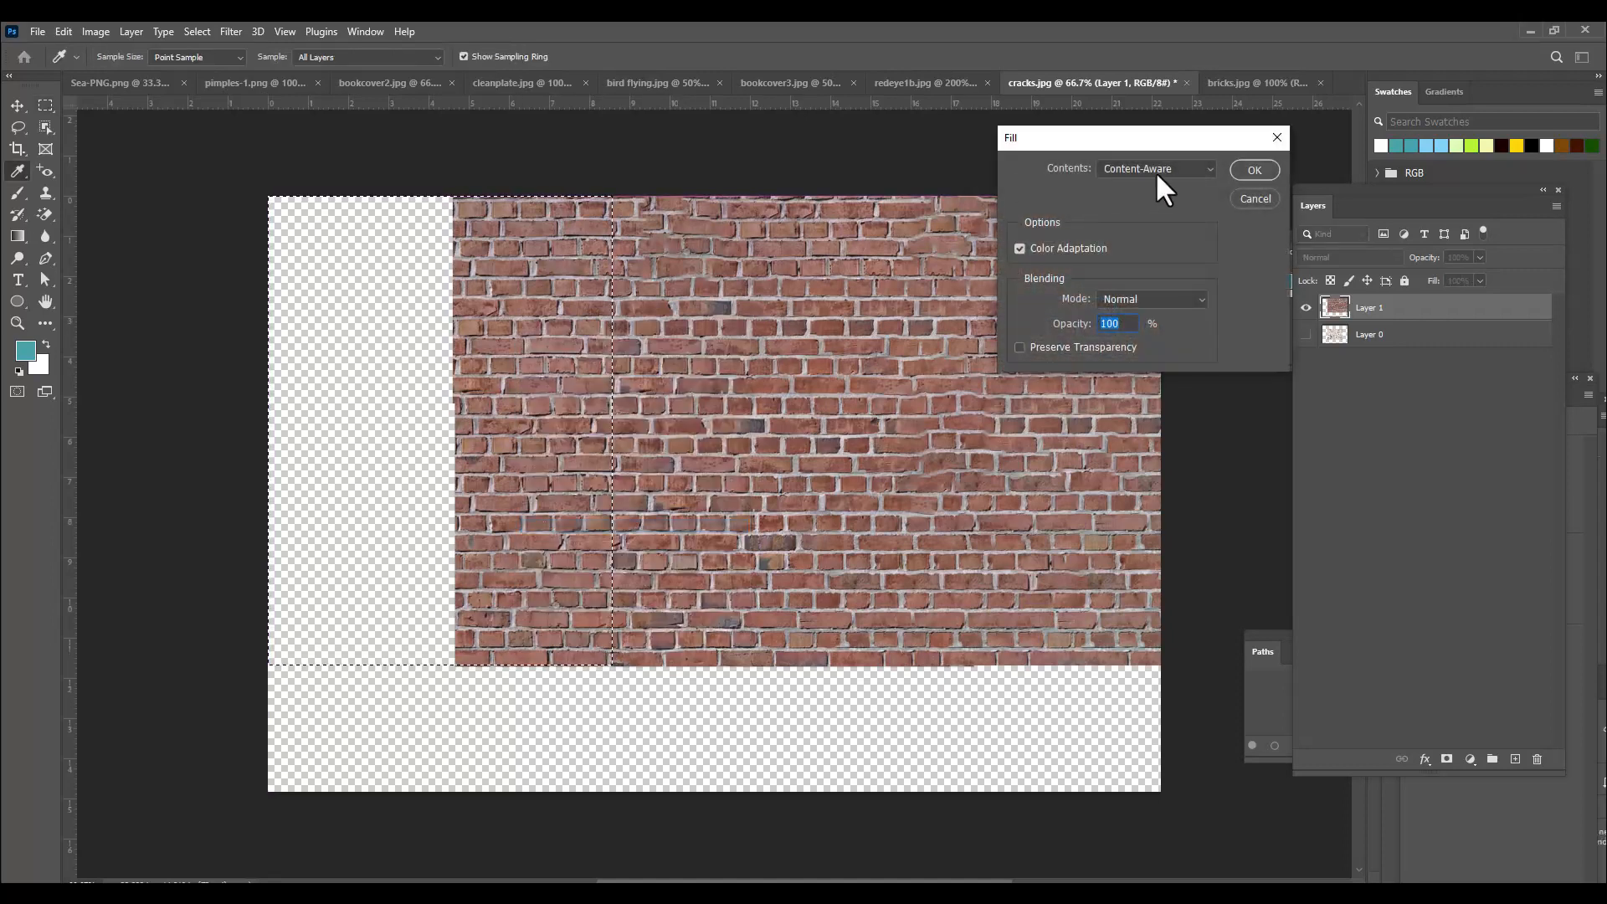
left_click(1245, 175)
key("ctrl+d")
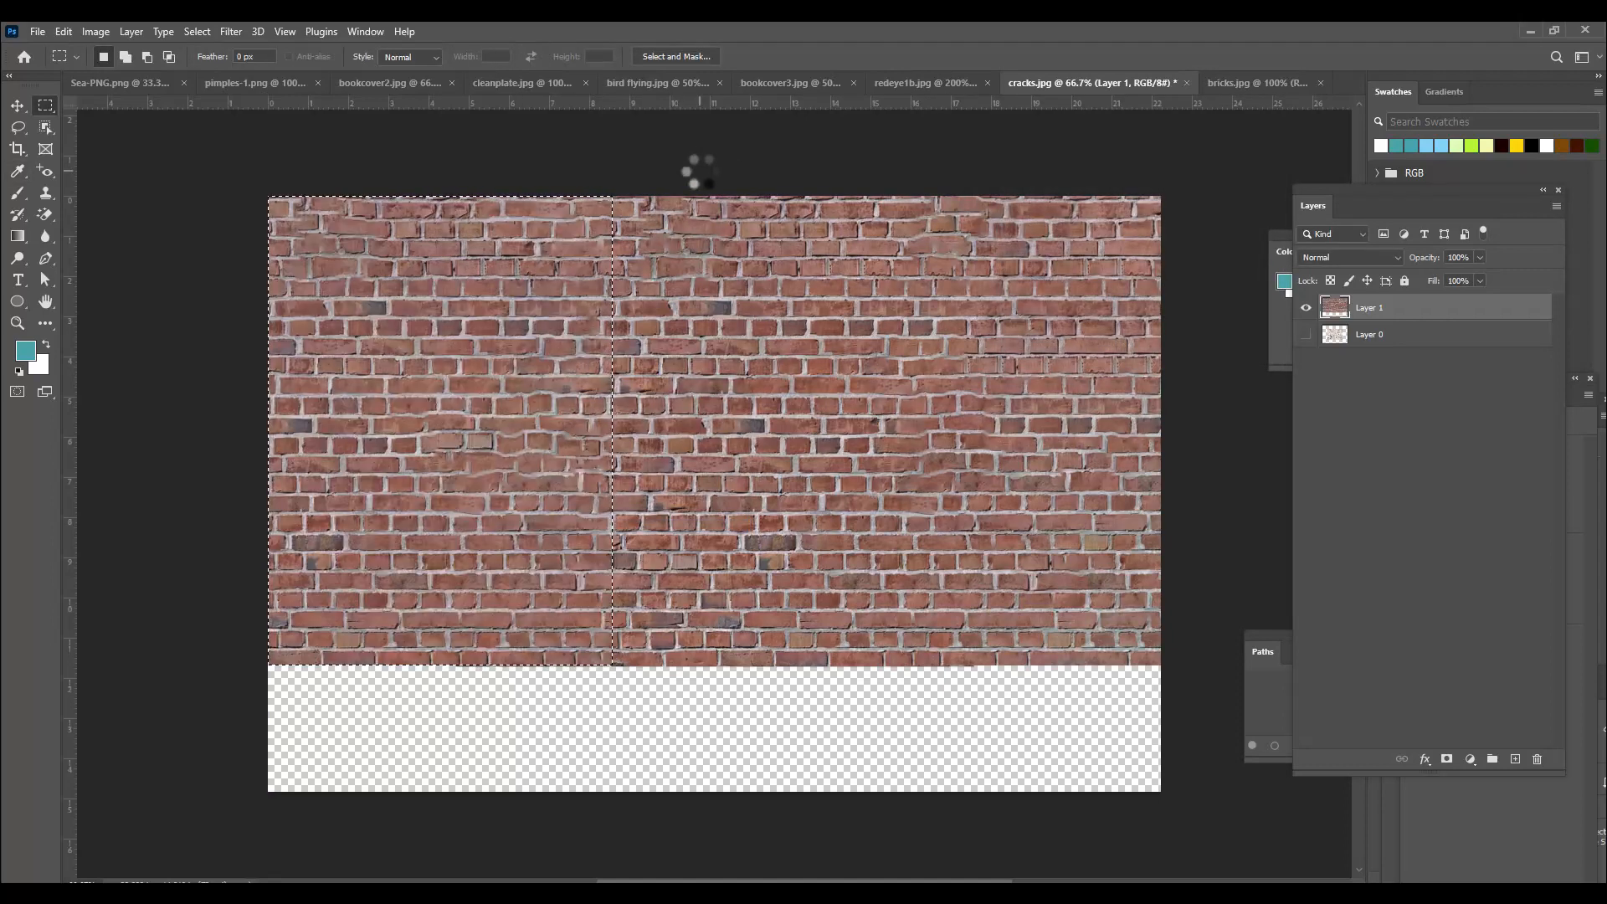
Select the empty area below the bricks, overlapping their bottom rows, and apply a Content-Aware Fill.
left_click_drag(262, 592, 1159, 811)
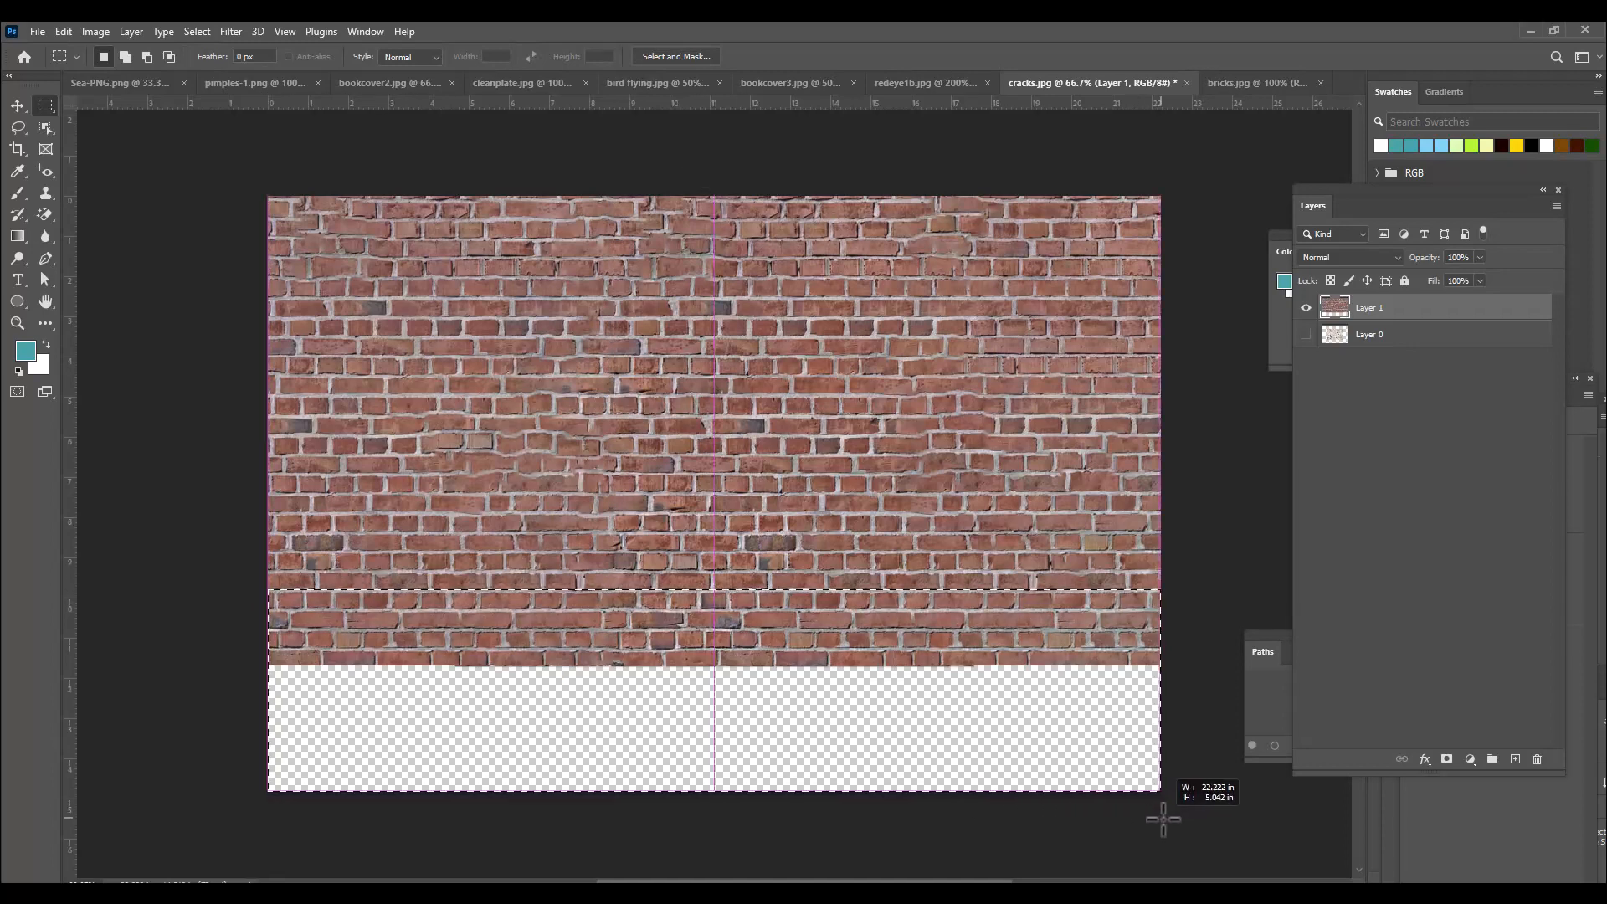
right_click(606, 620)
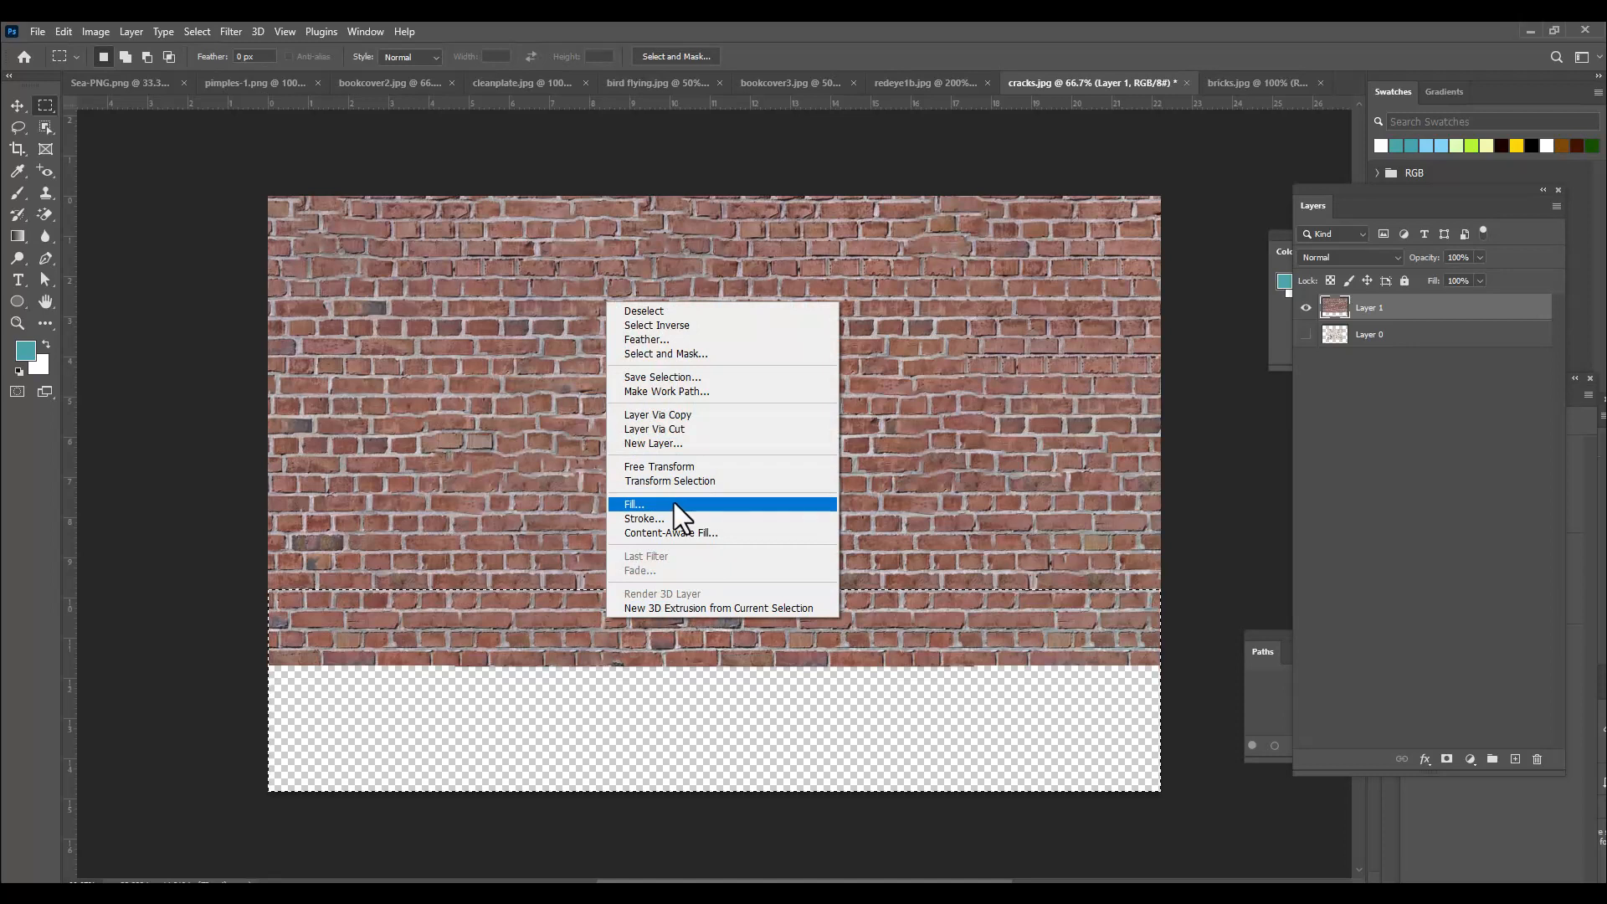
left_click(670, 505)
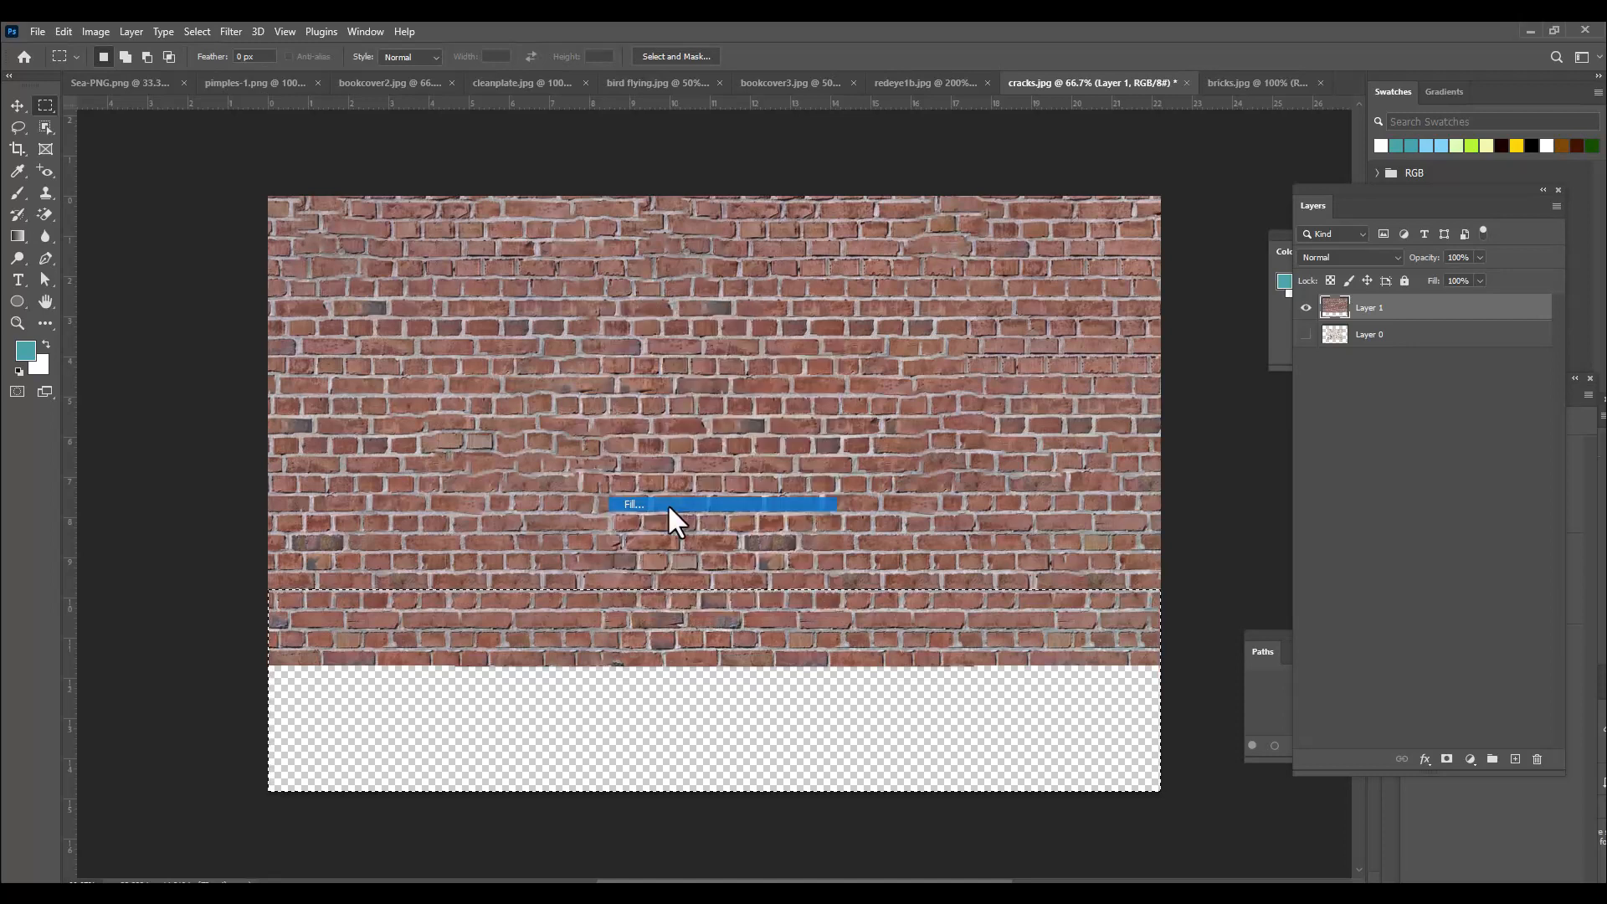
left_click(1254, 171)
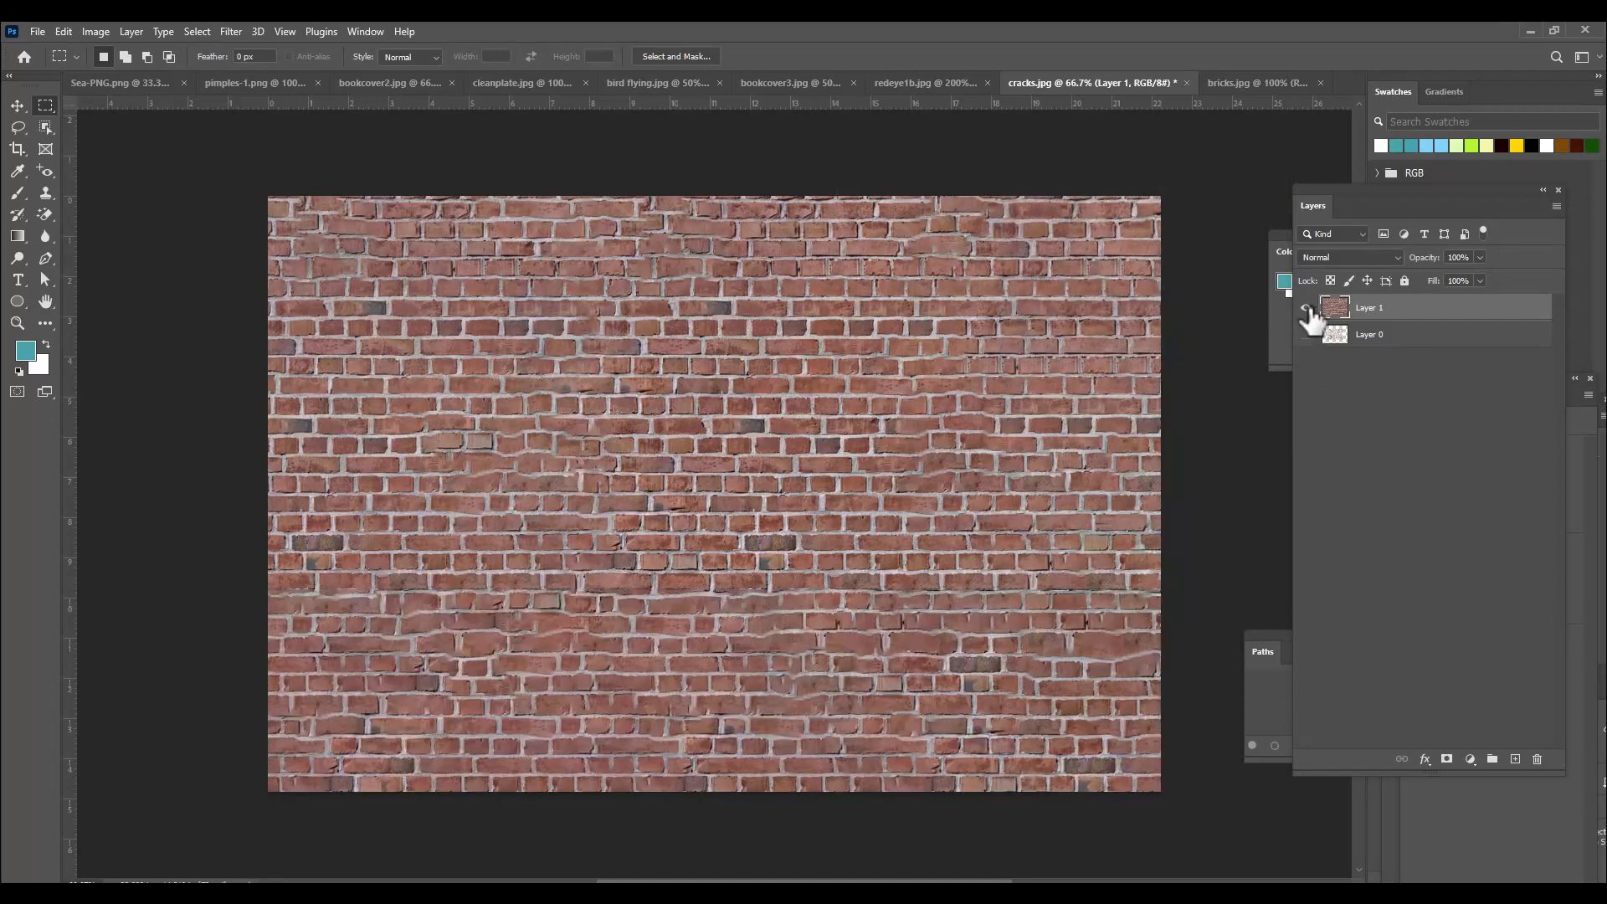
Hide the brick layer, then show and select Layer 0 with the cracked-earth texture.
left_click(1307, 308)
left_click(1307, 334)
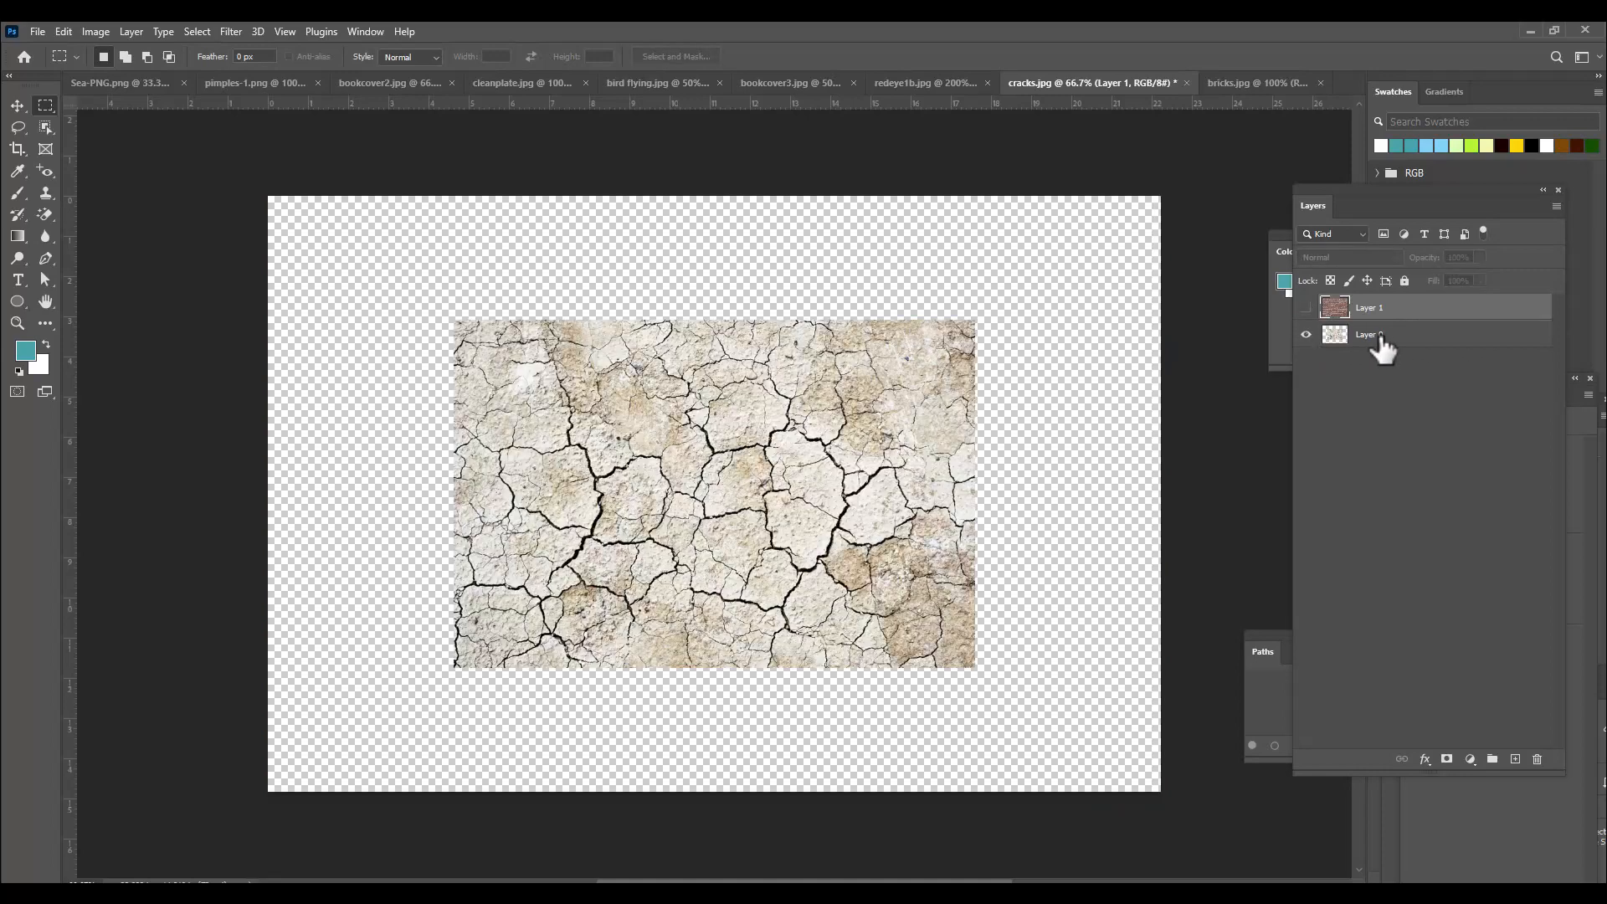
left_click(1382, 339)
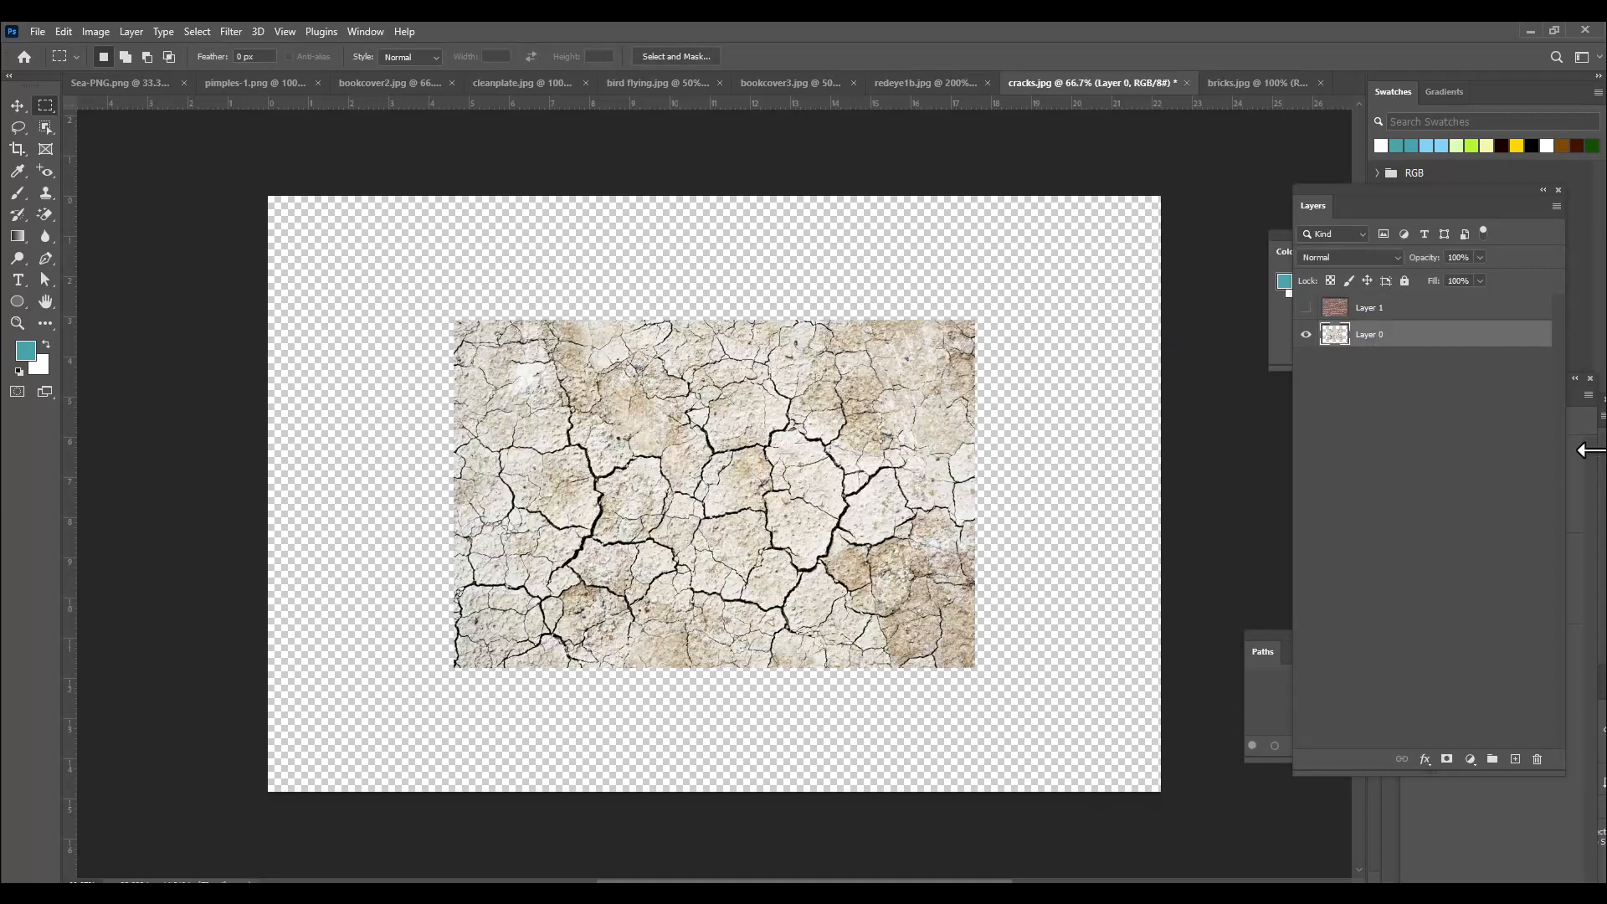
Select the empty area above the cracks texture, overlapping its top, Content-Aware Fill it, and deselect.
left_click_drag(451, 197, 976, 408)
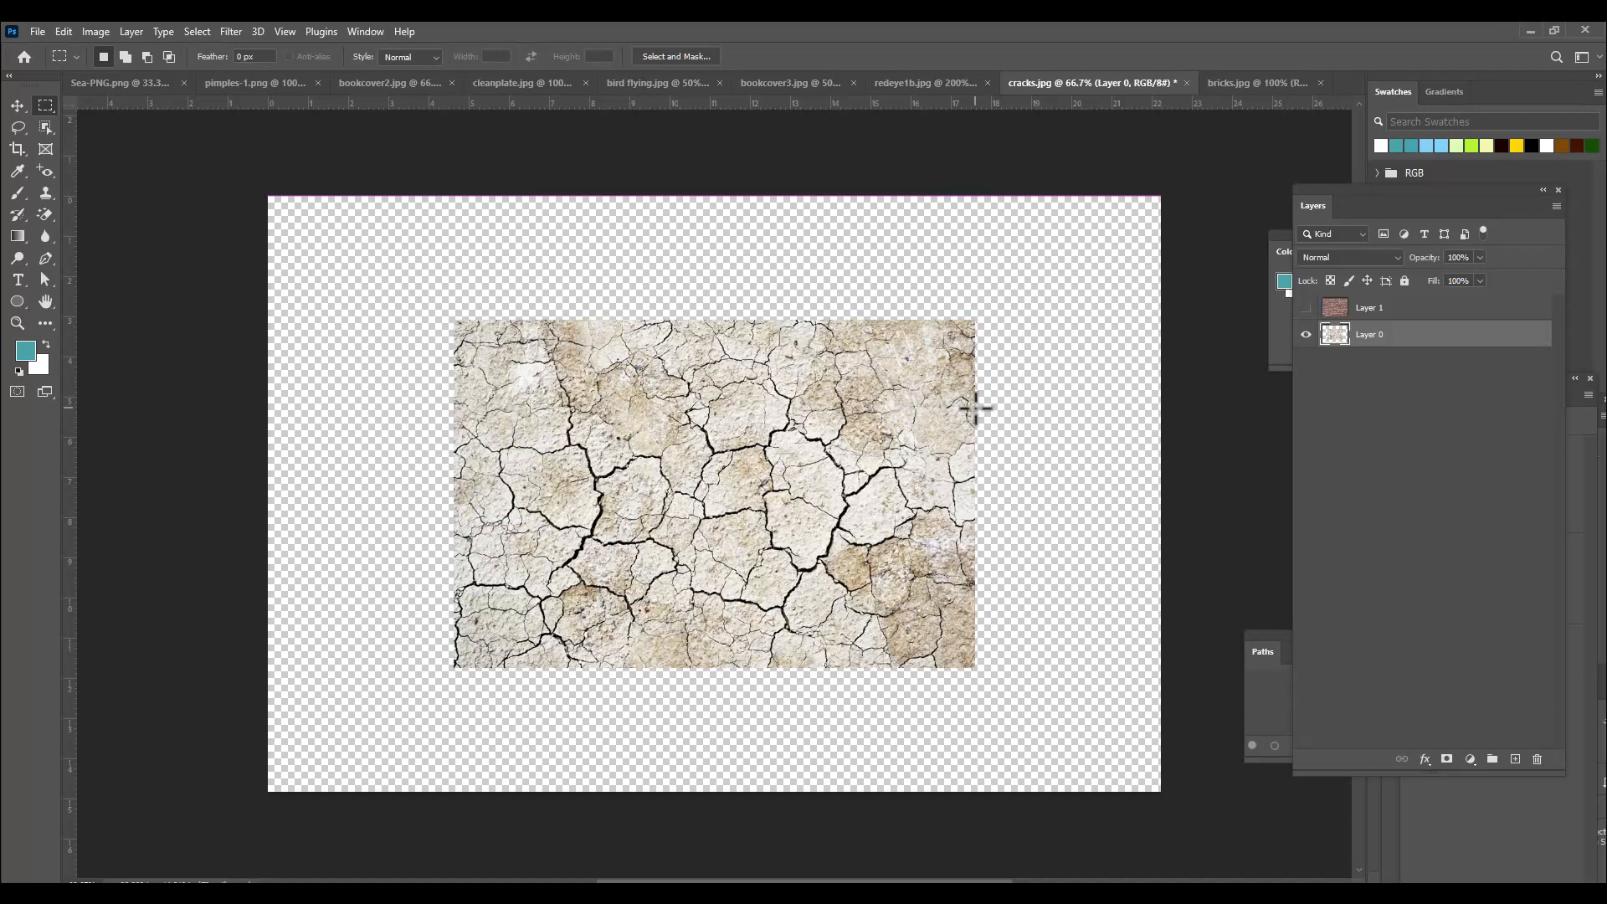
right_click(817, 360)
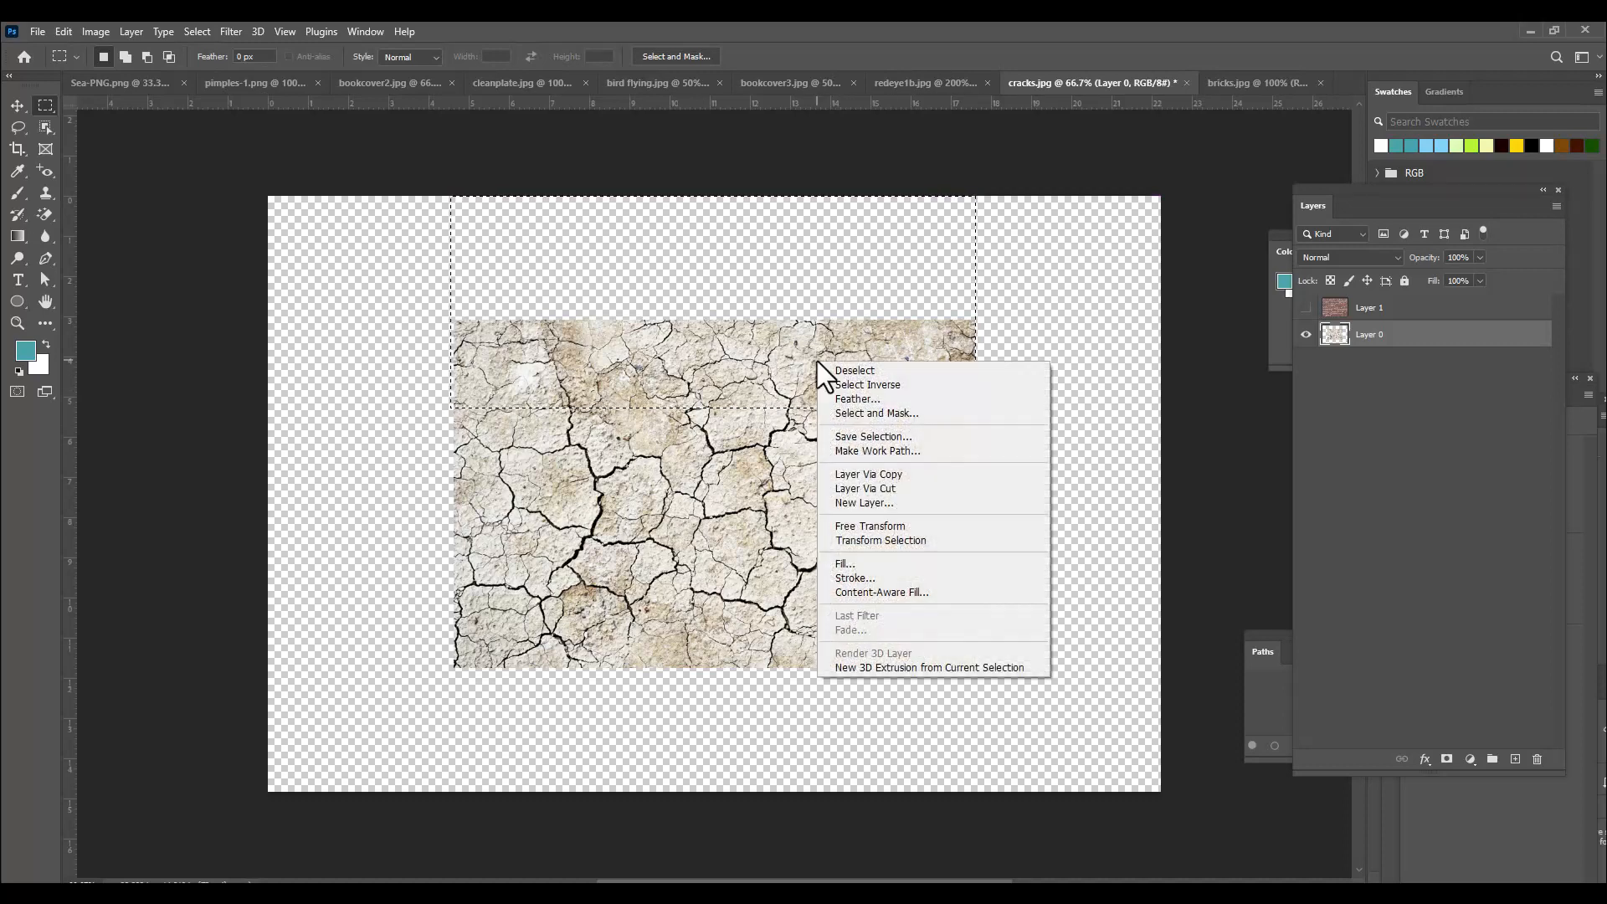
left_click(914, 568)
left_click(1239, 175)
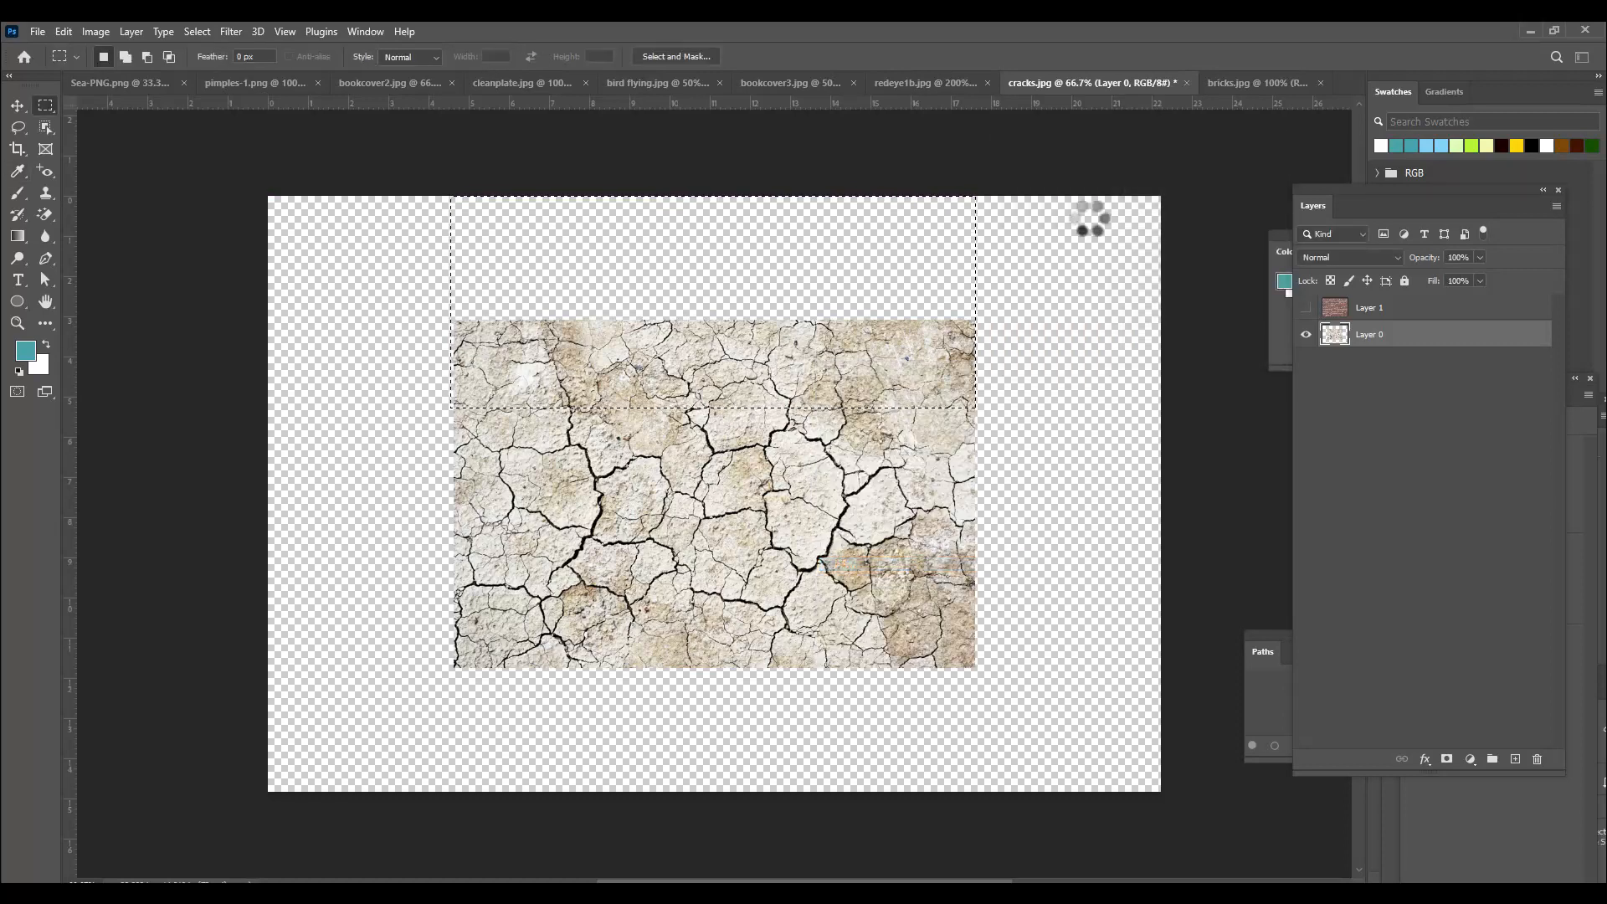
key("ctrl+d")
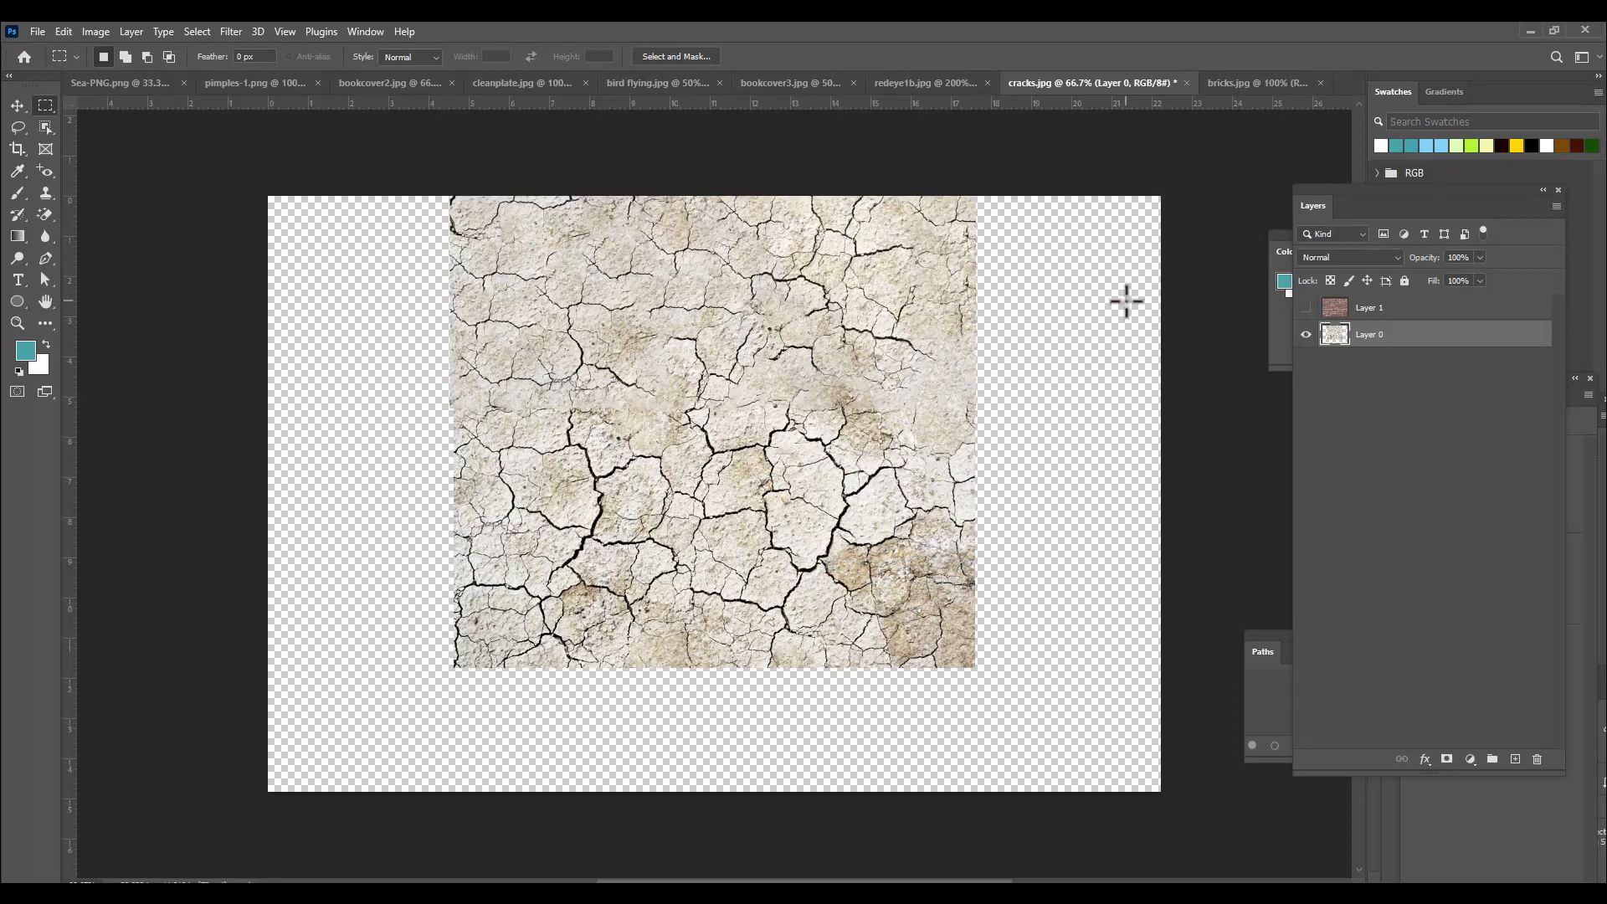
Select the empty area right of the cracks texture, overlapping its right edge, Content-Aware Fill it, and deselect.
left_click_drag(886, 196, 1162, 668)
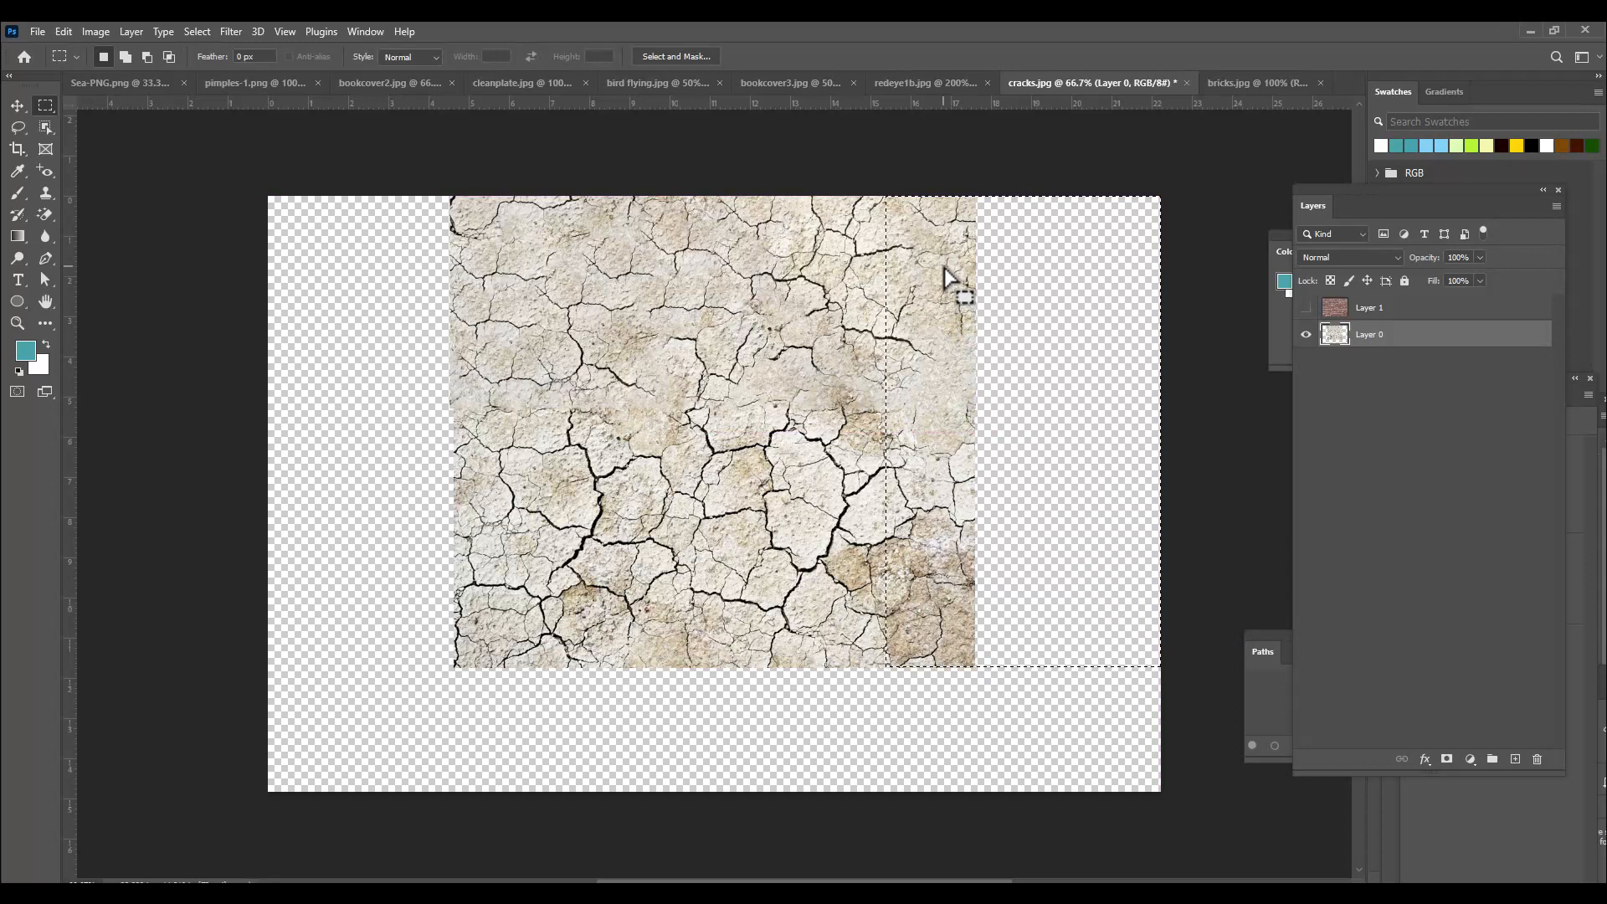
right_click(946, 270)
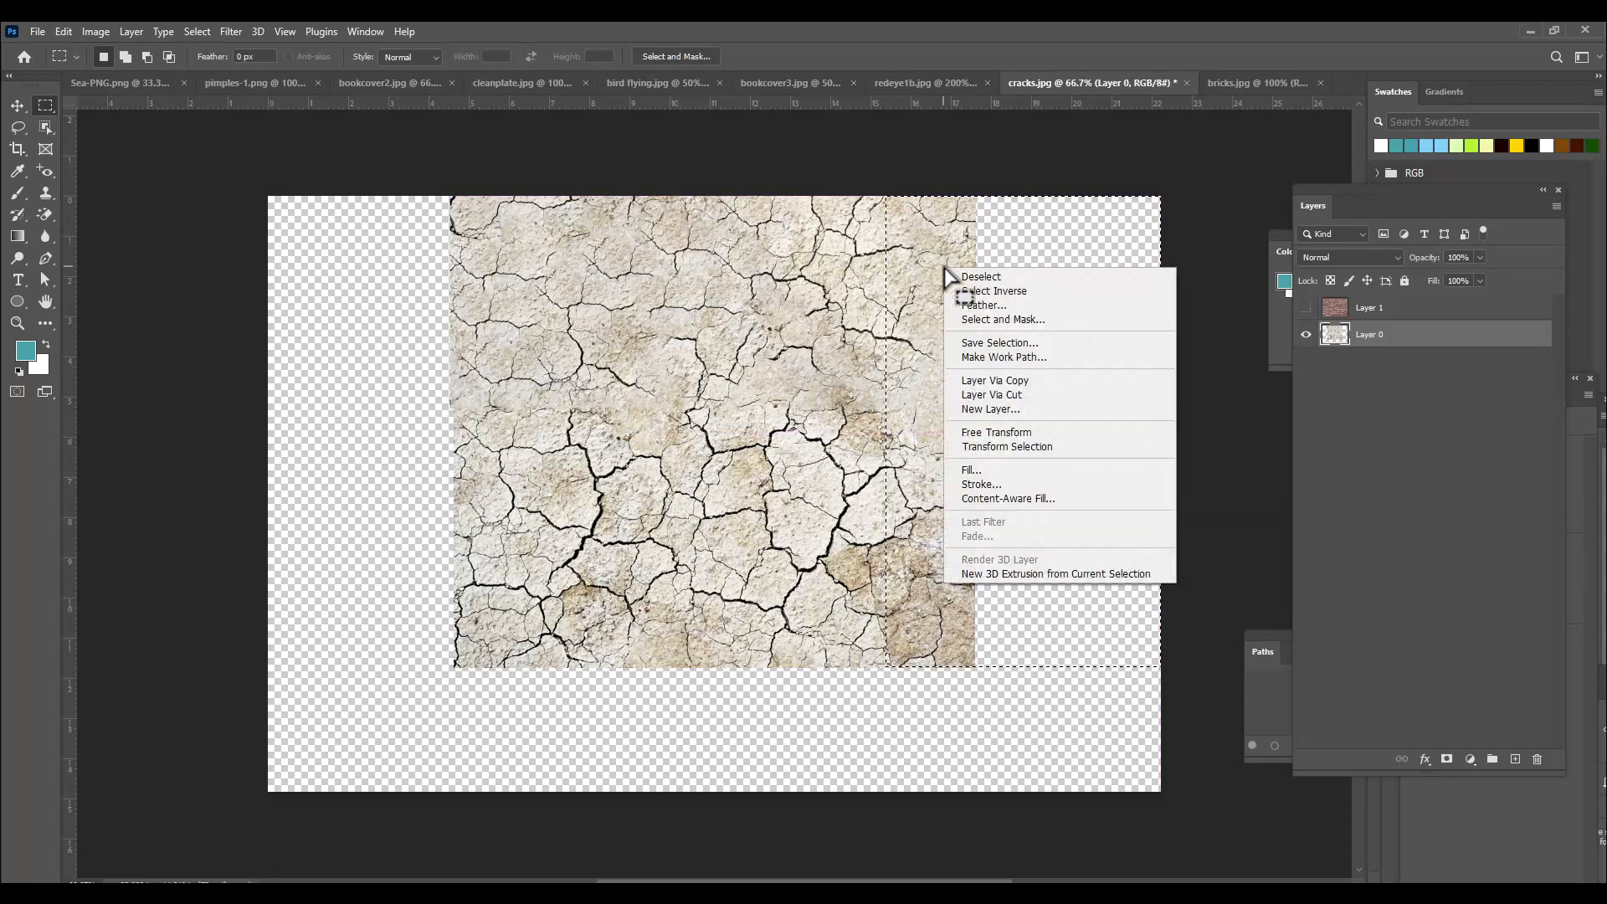
left_click(1037, 471)
left_click_drag(1163, 138, 1109, 151)
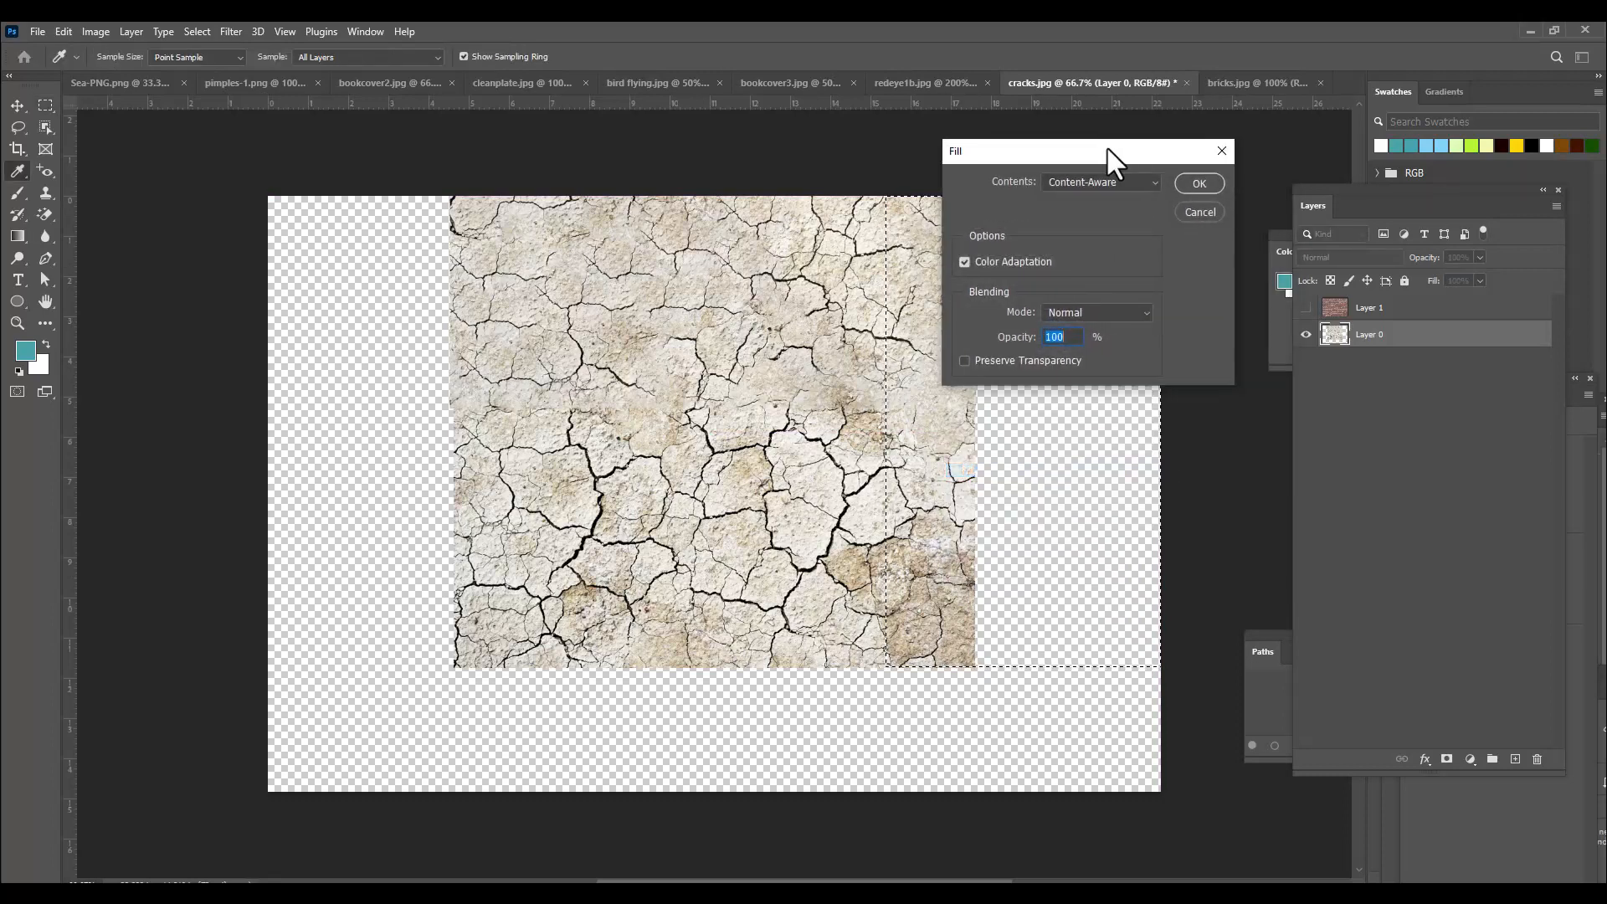
left_click(1189, 179)
left_click(684, 157)
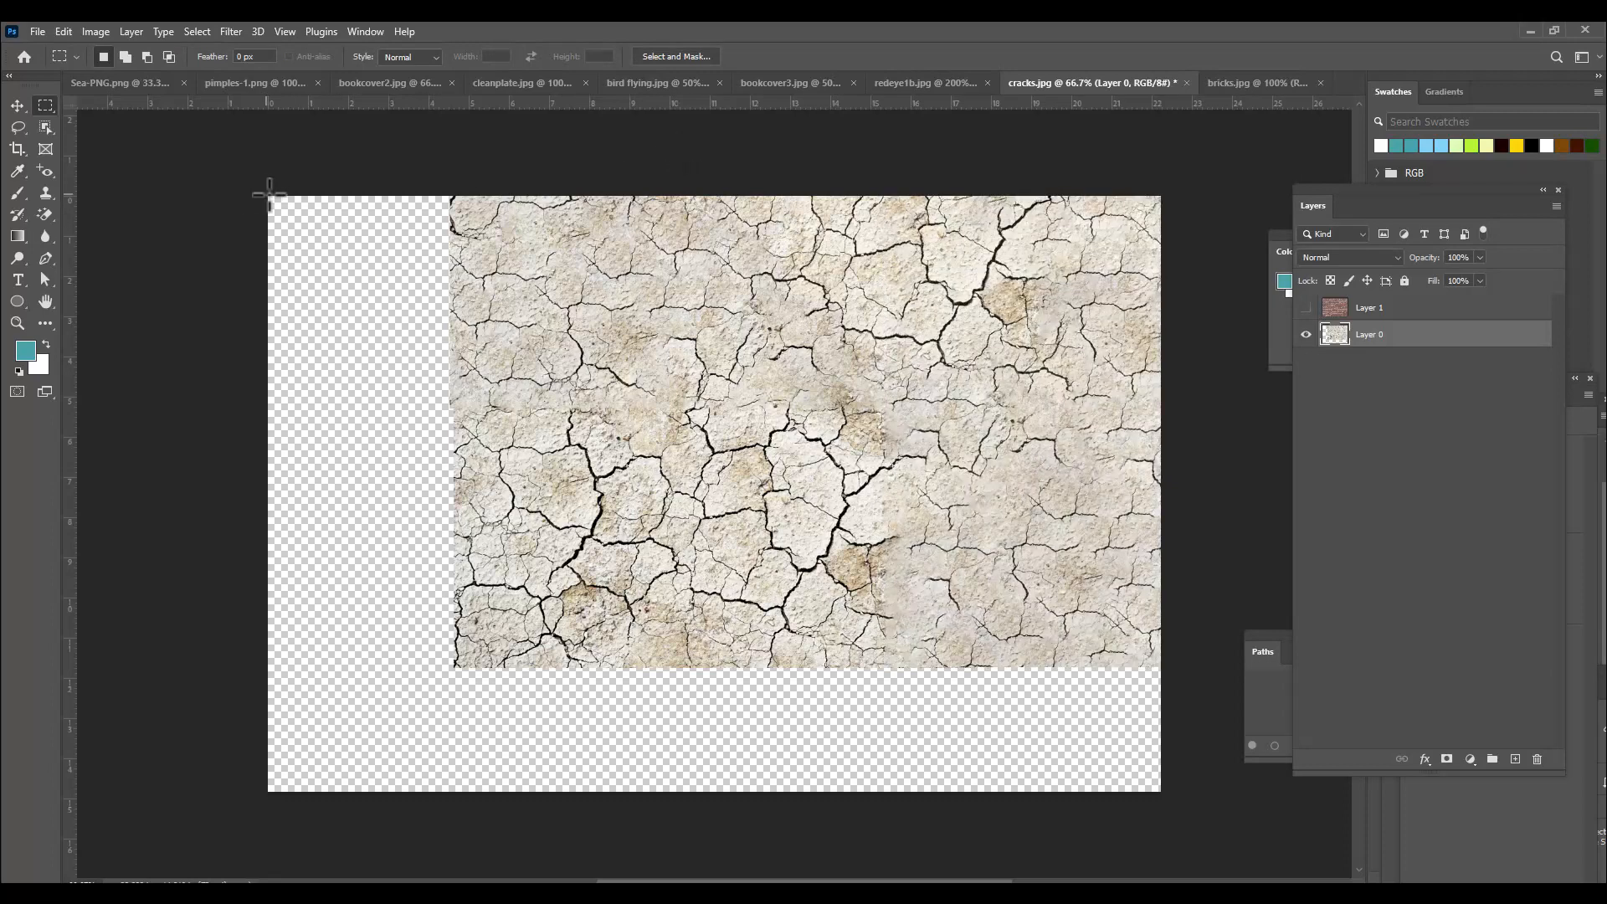
Select the empty area left of the cracks texture, overlapping its left edge, Content-Aware Fill it, and deselect.
left_click_drag(269, 194, 575, 666)
right_click(508, 406)
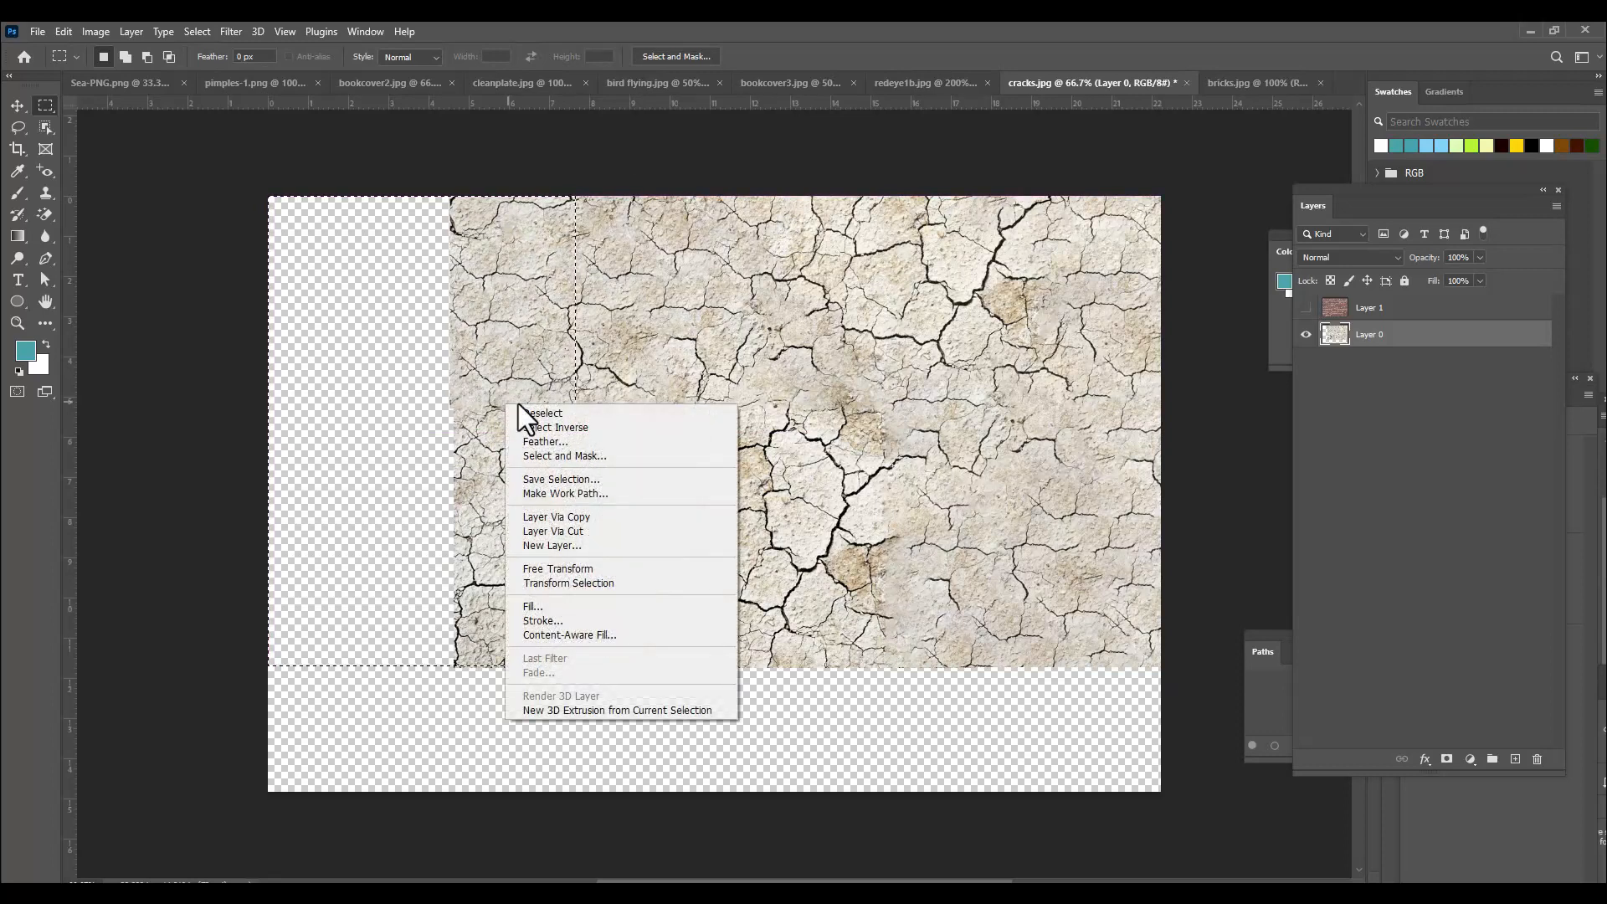
left_click(640, 608)
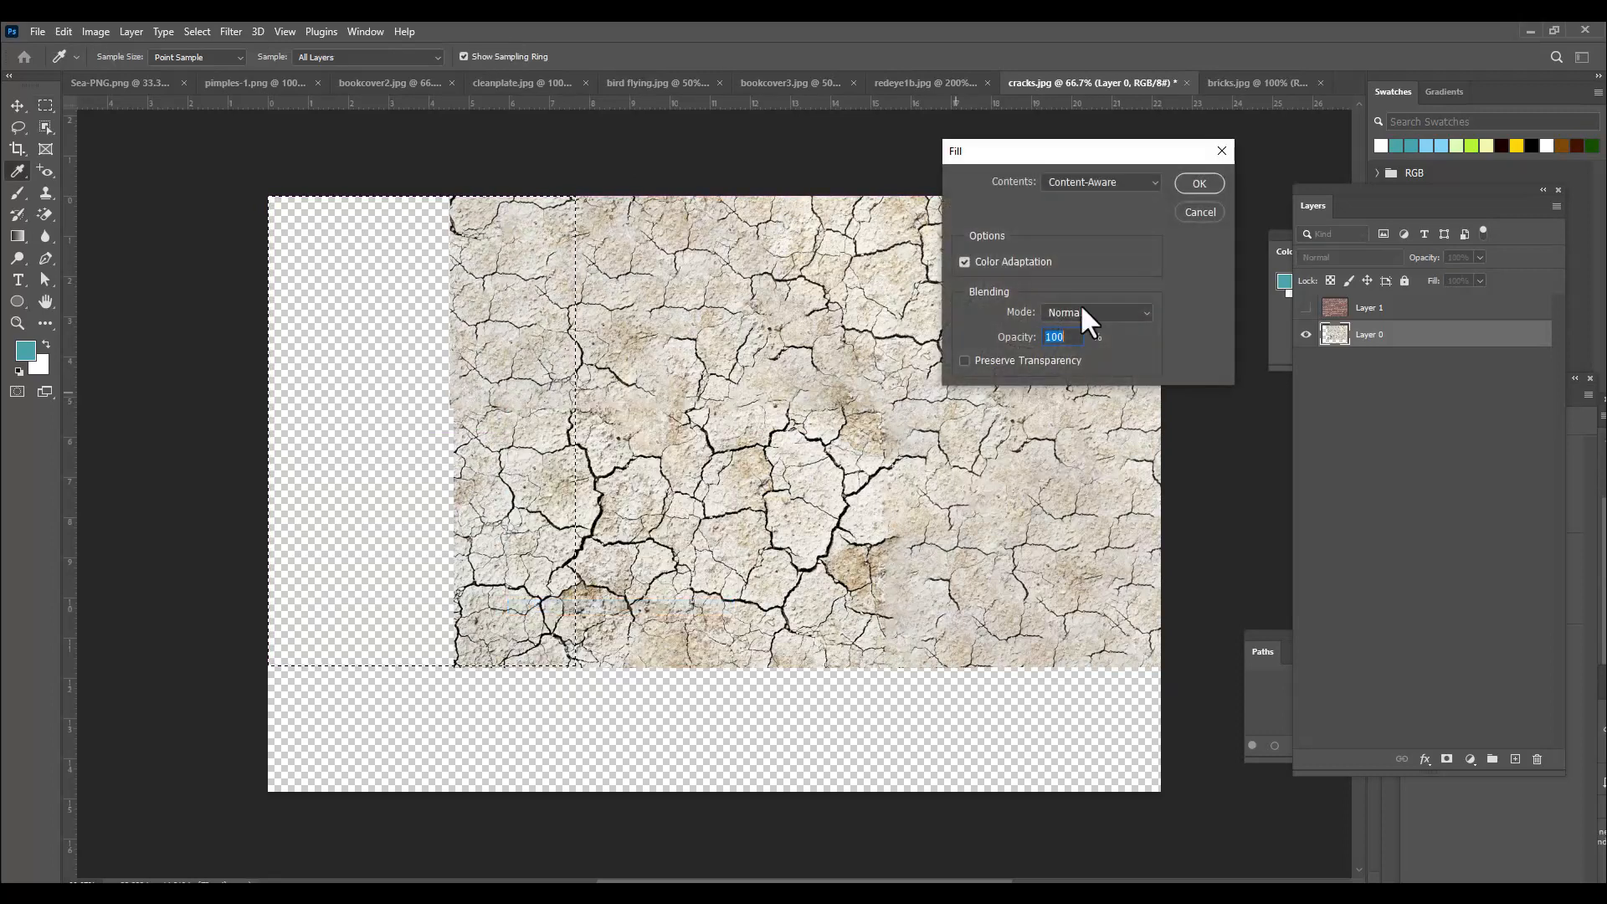
left_click(1199, 182)
left_click(652, 154)
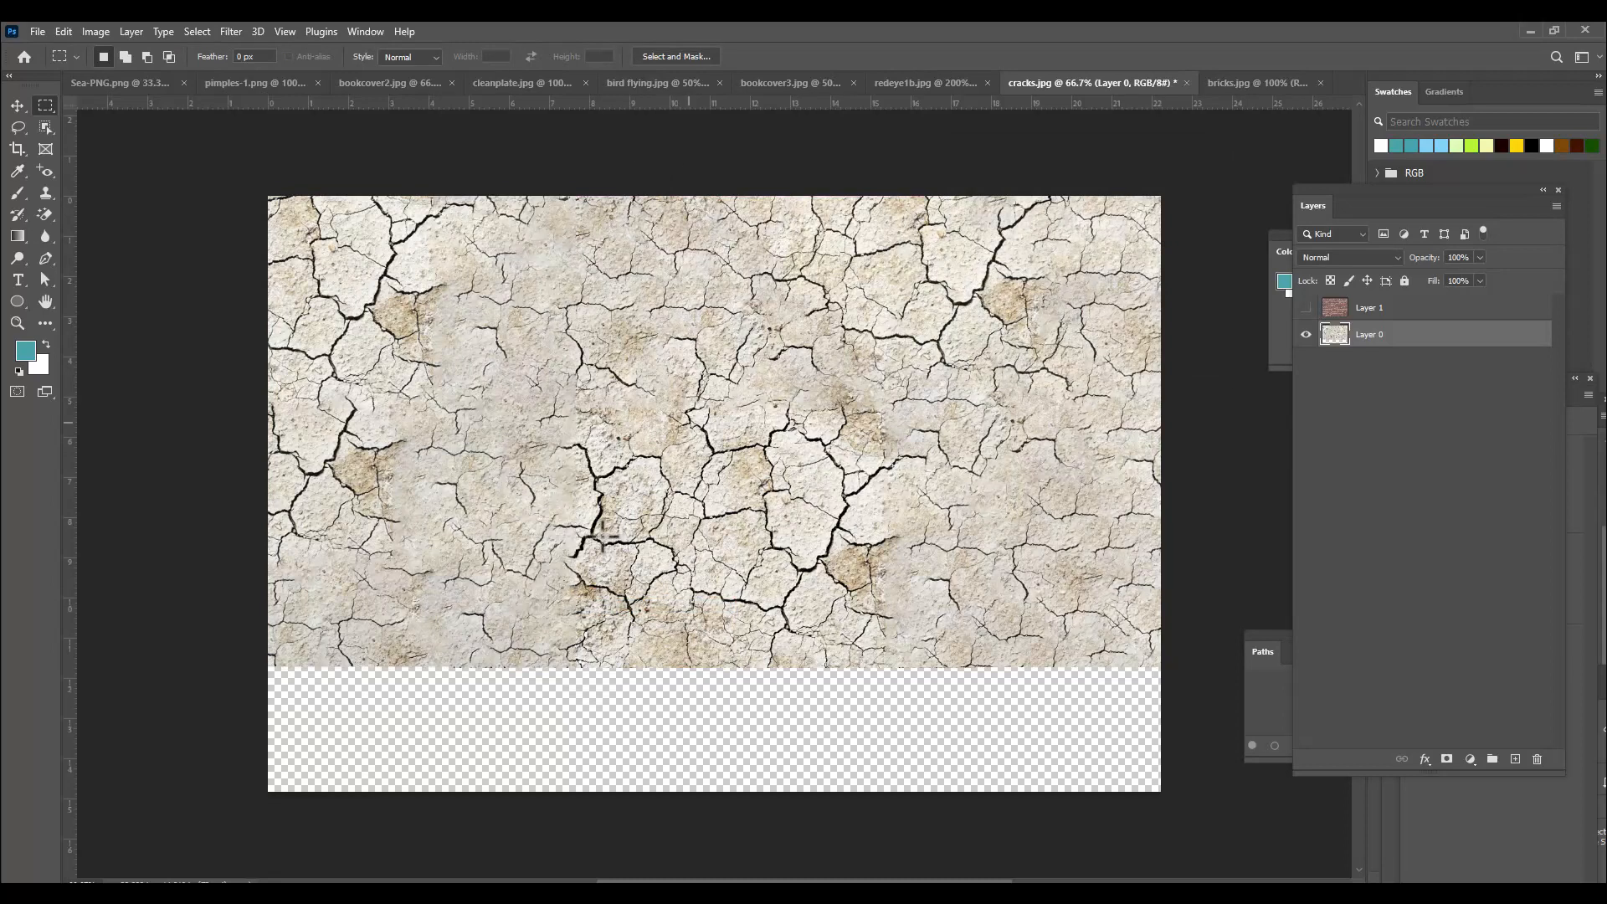
Select the empty area below the cracks texture, overlapping its bottom, Content-Aware Fill it, and deselect.
left_click_drag(269, 538, 1162, 822)
left_click(1161, 822)
left_click_drag(262, 546, 1189, 799)
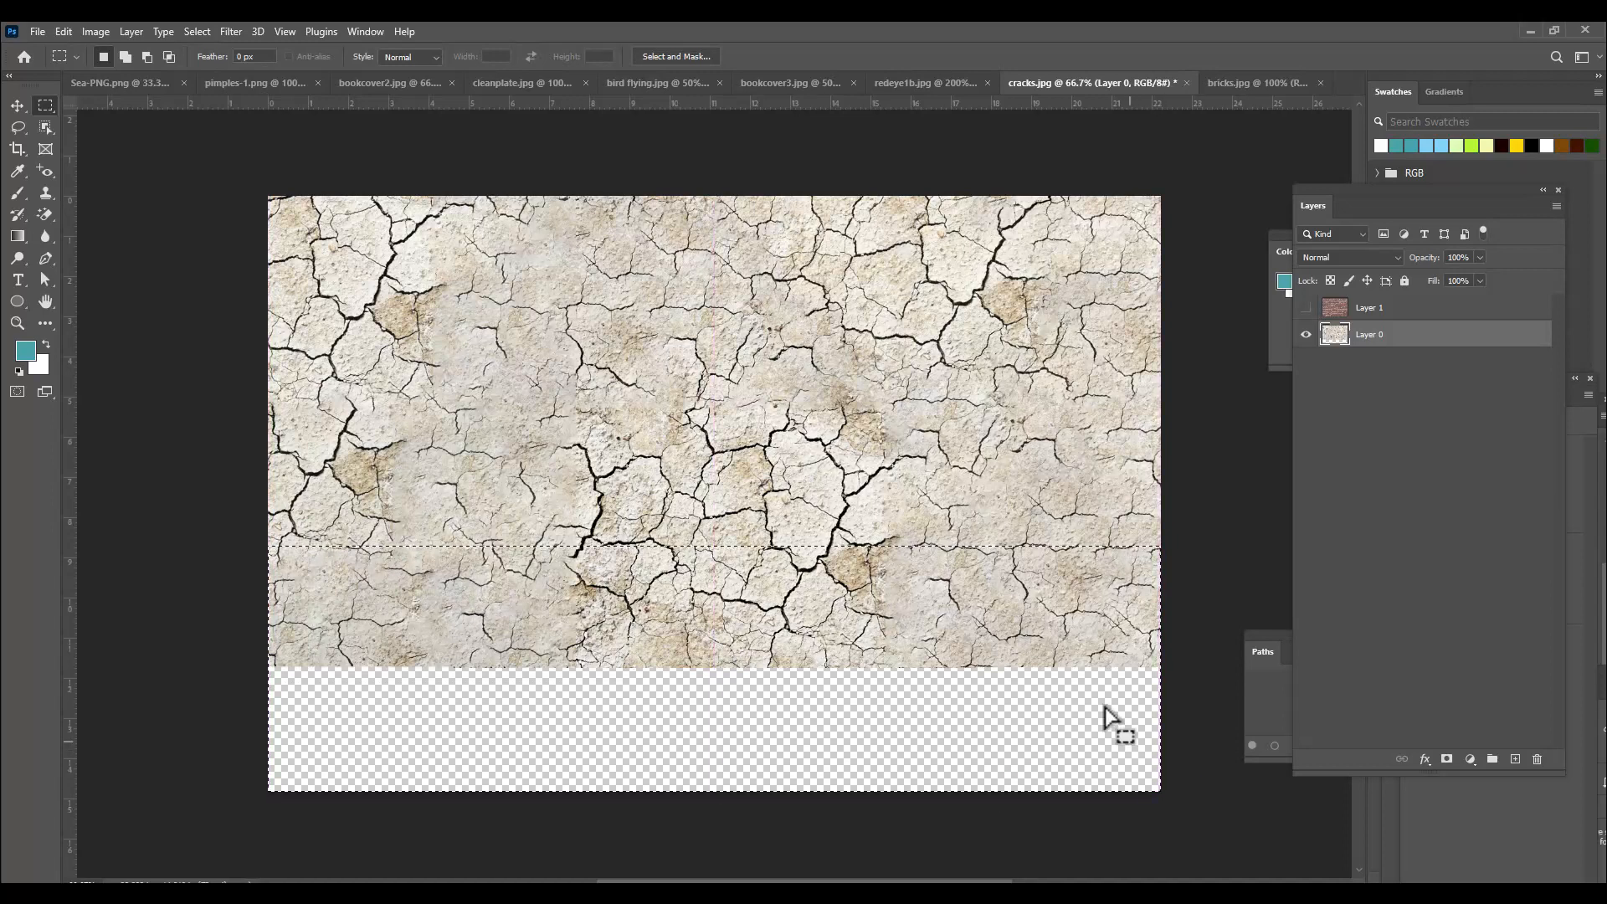
right_click(1084, 649)
left_click(1125, 527)
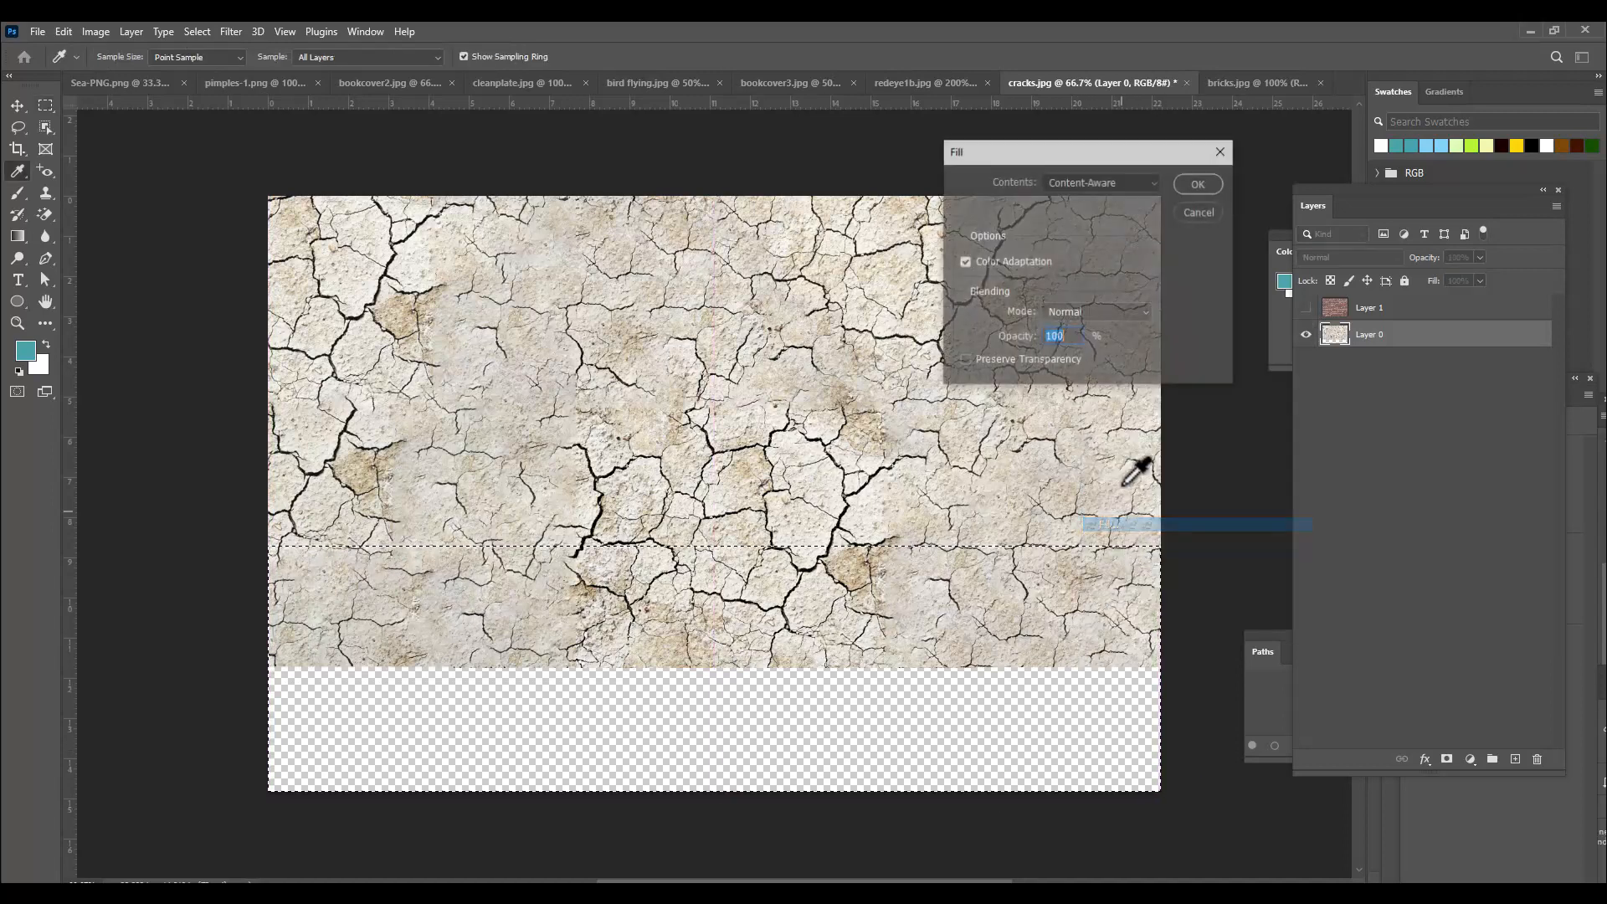
left_click(1199, 183)
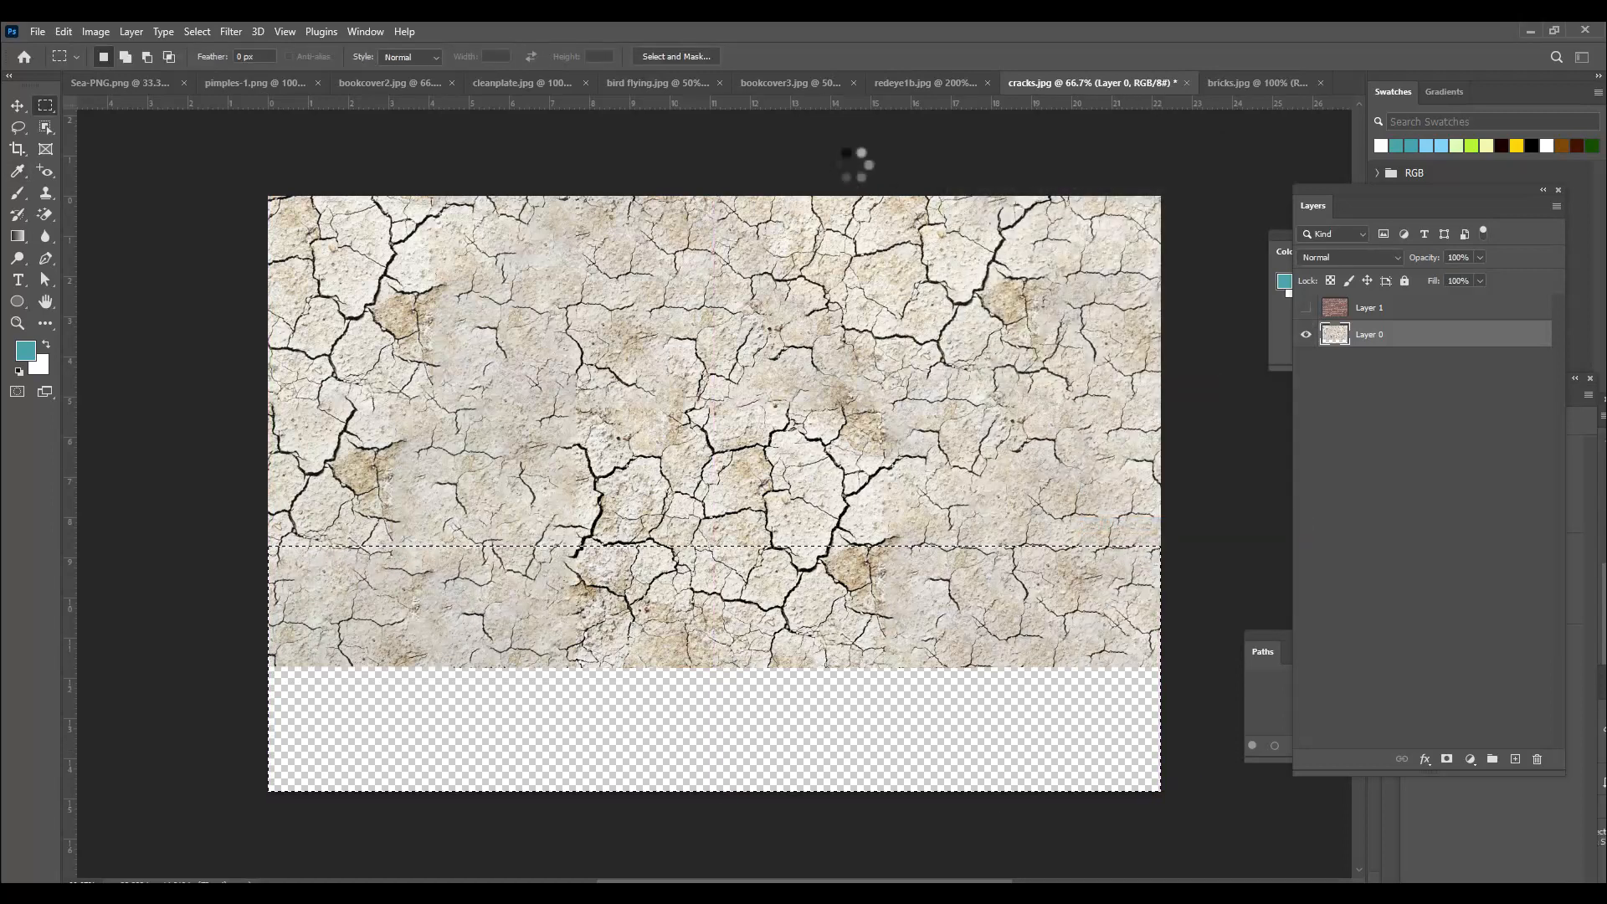
key("ctrl+d")
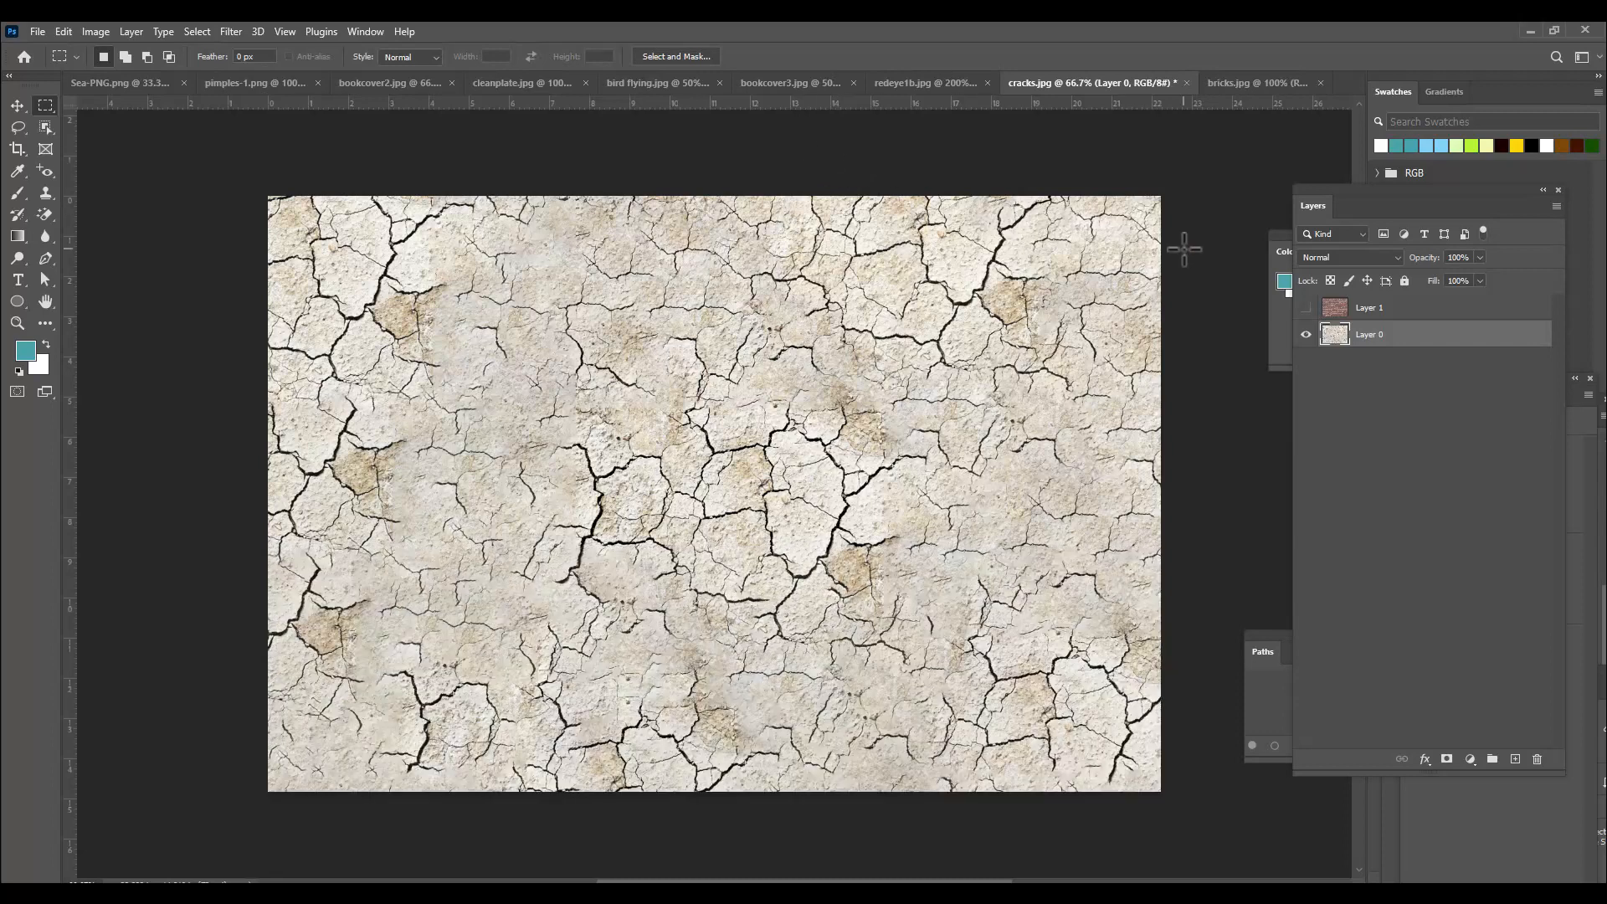